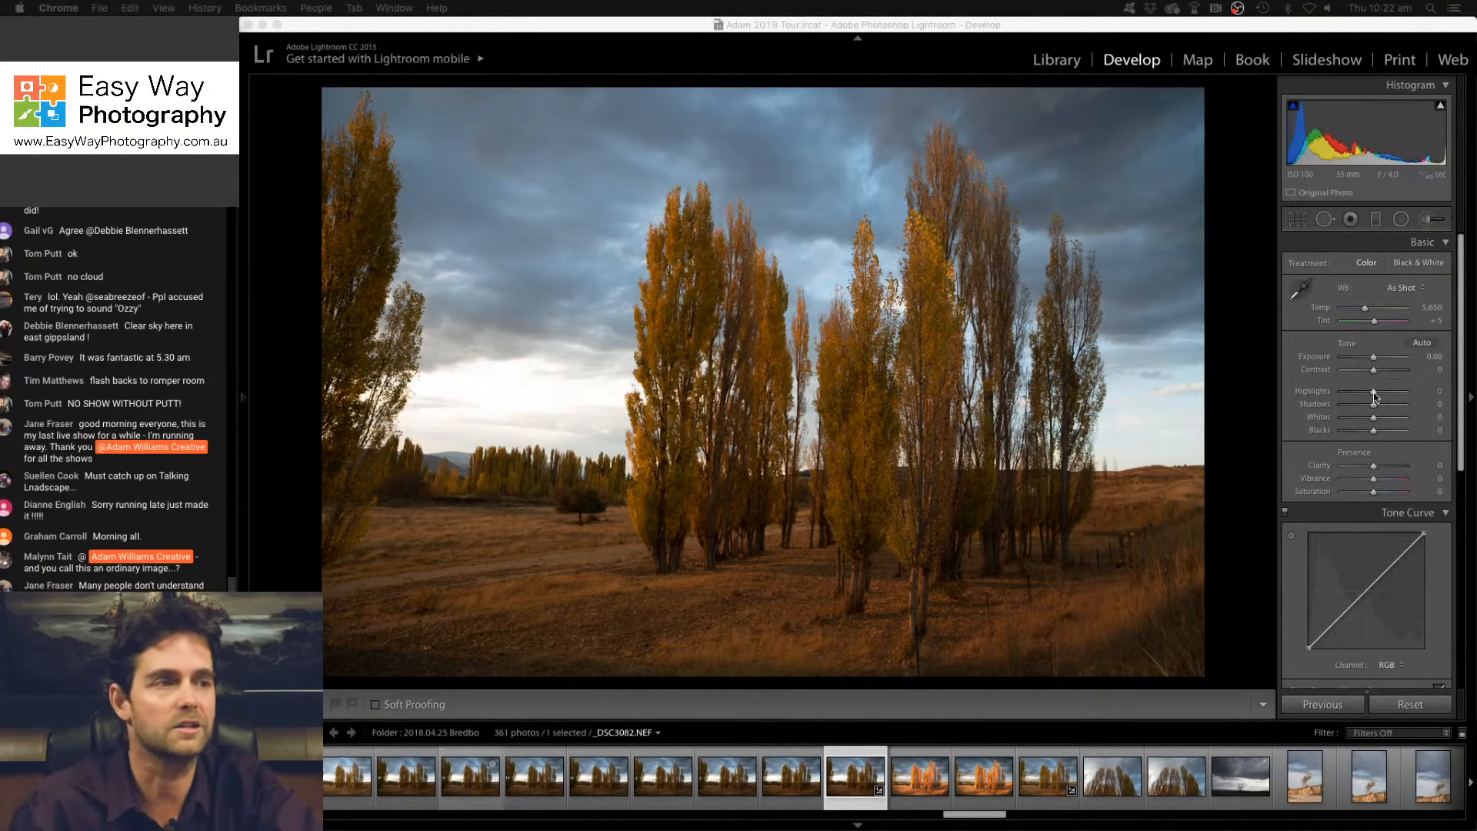
mouse_move(1373, 392)
mouse_down()
mouse_move(1341, 390)
mouse_move(1361, 387)
mouse_up()
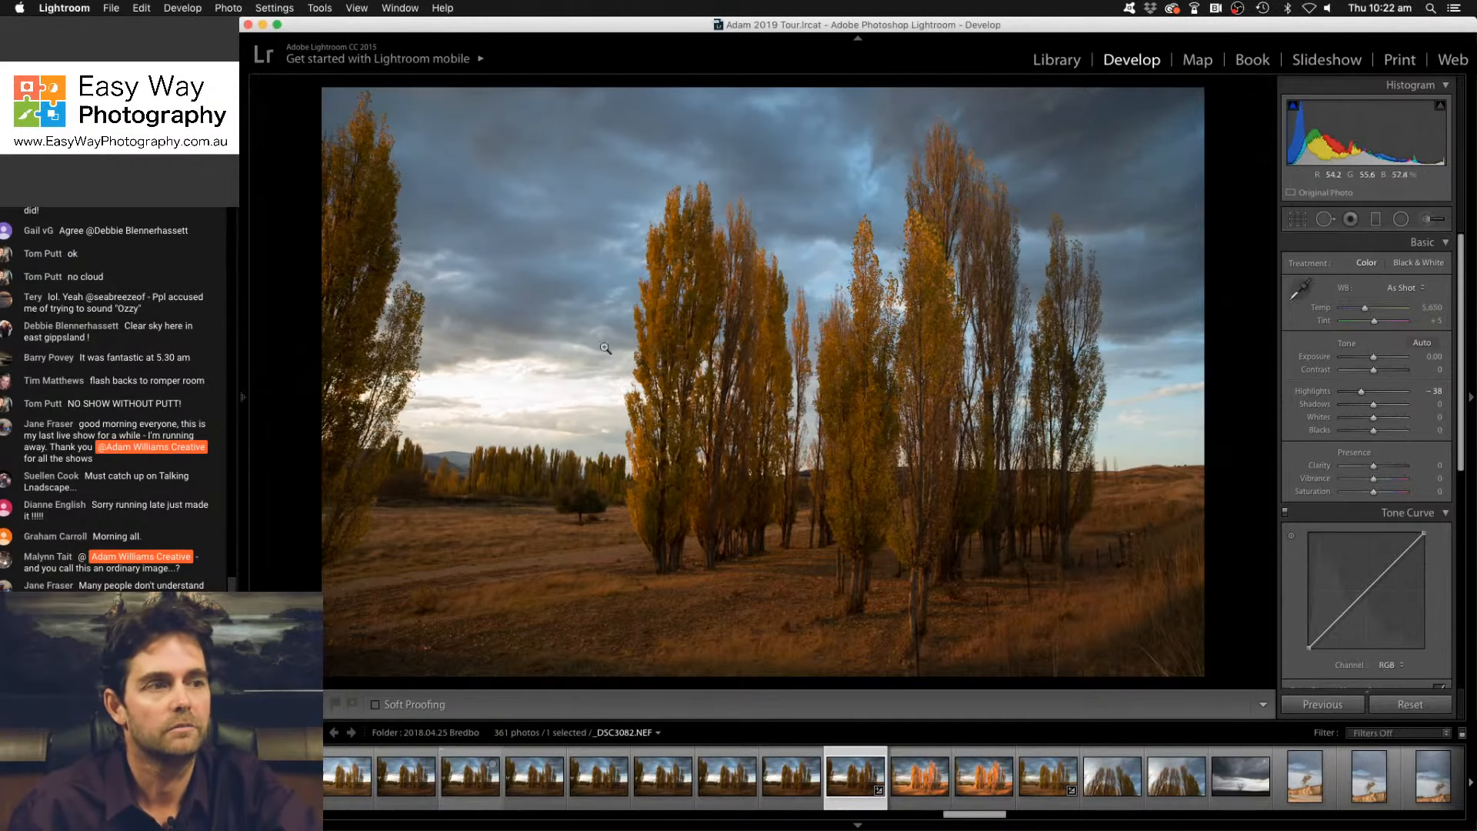
drag(500, 376, 761, 310)
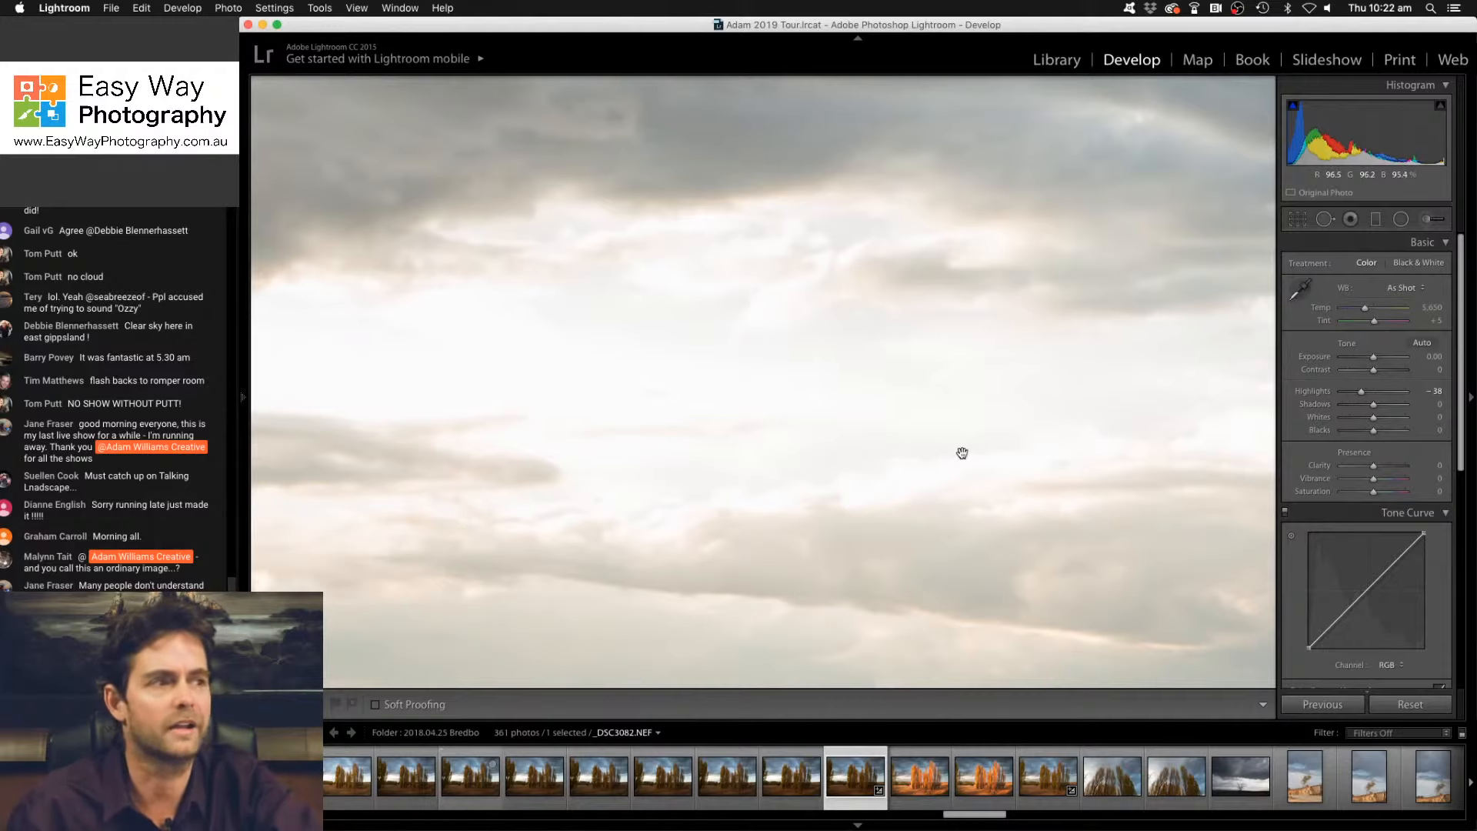
drag(1361, 392, 1375, 394)
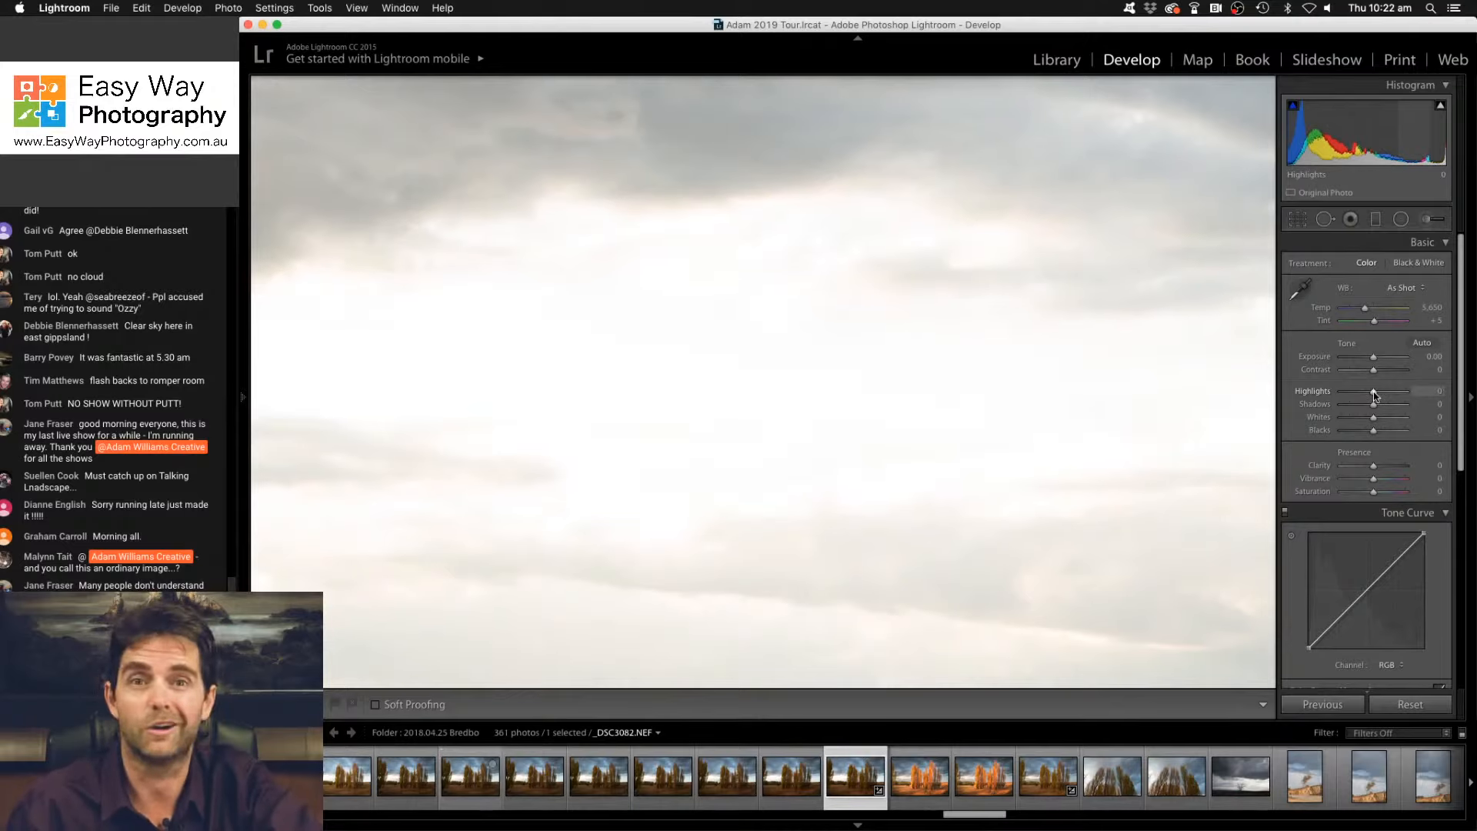
drag(1375, 394, 1331, 390)
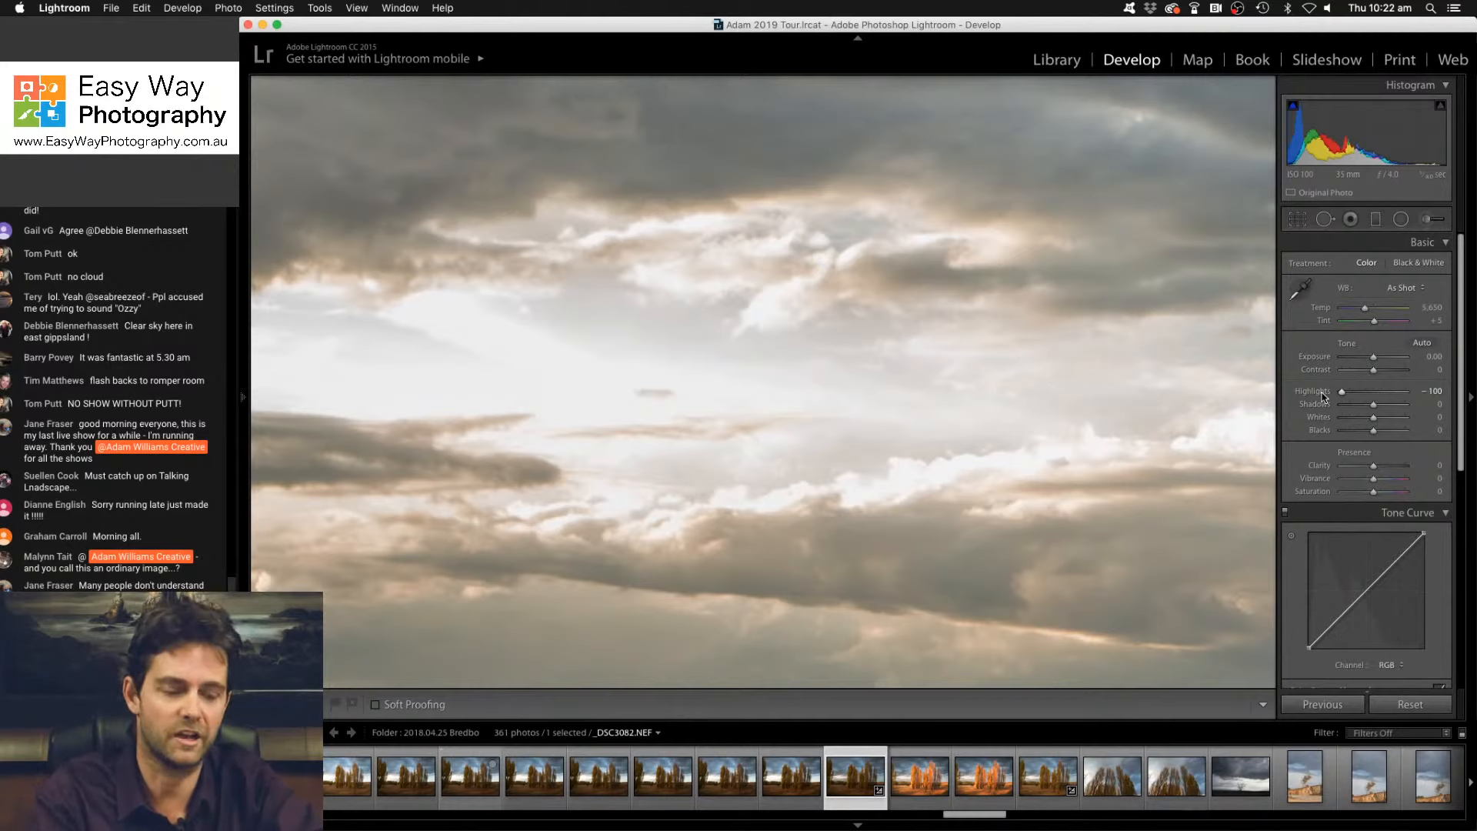
click(1043, 410)
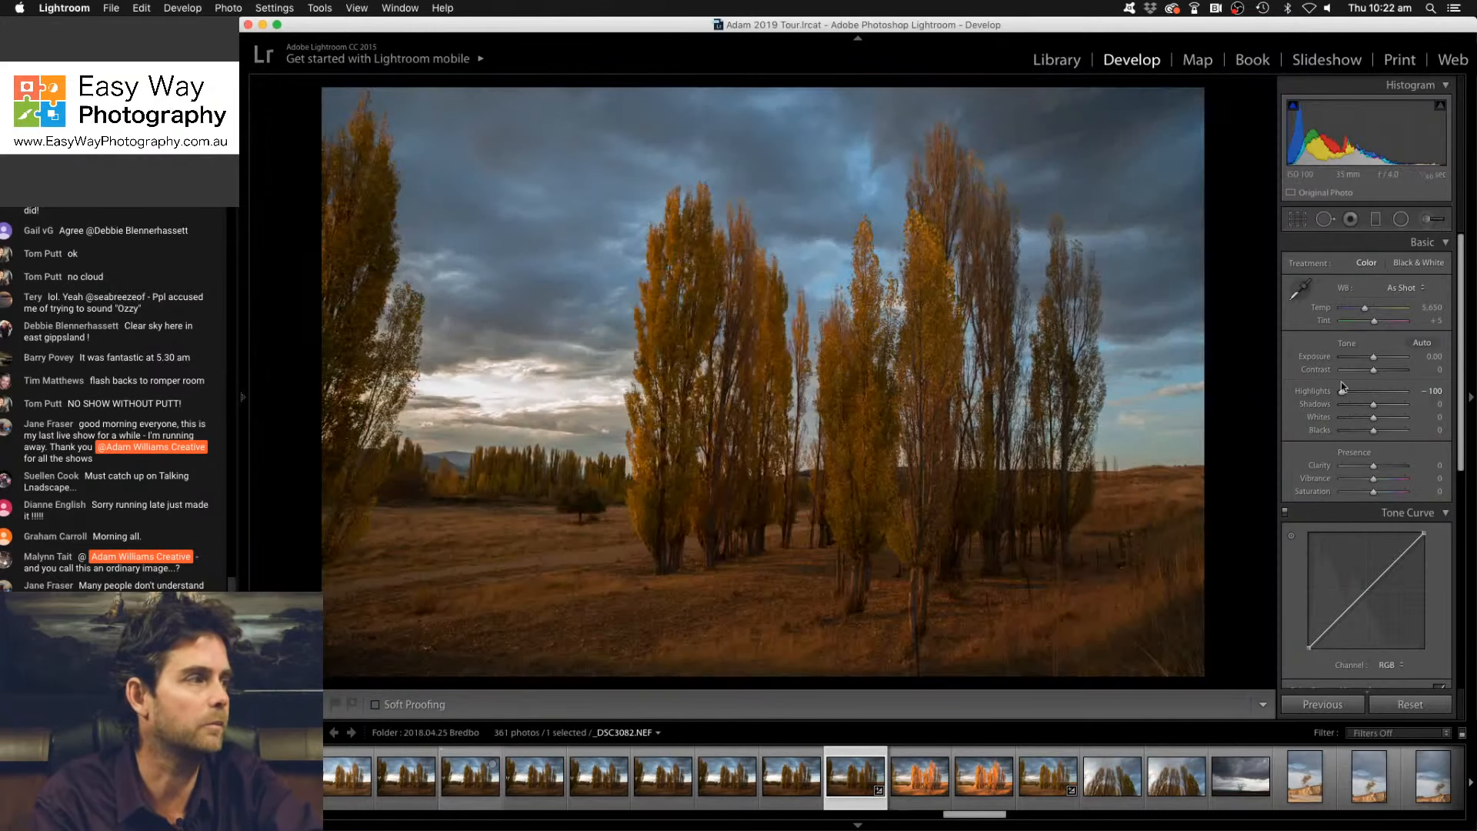
double_click(1343, 394)
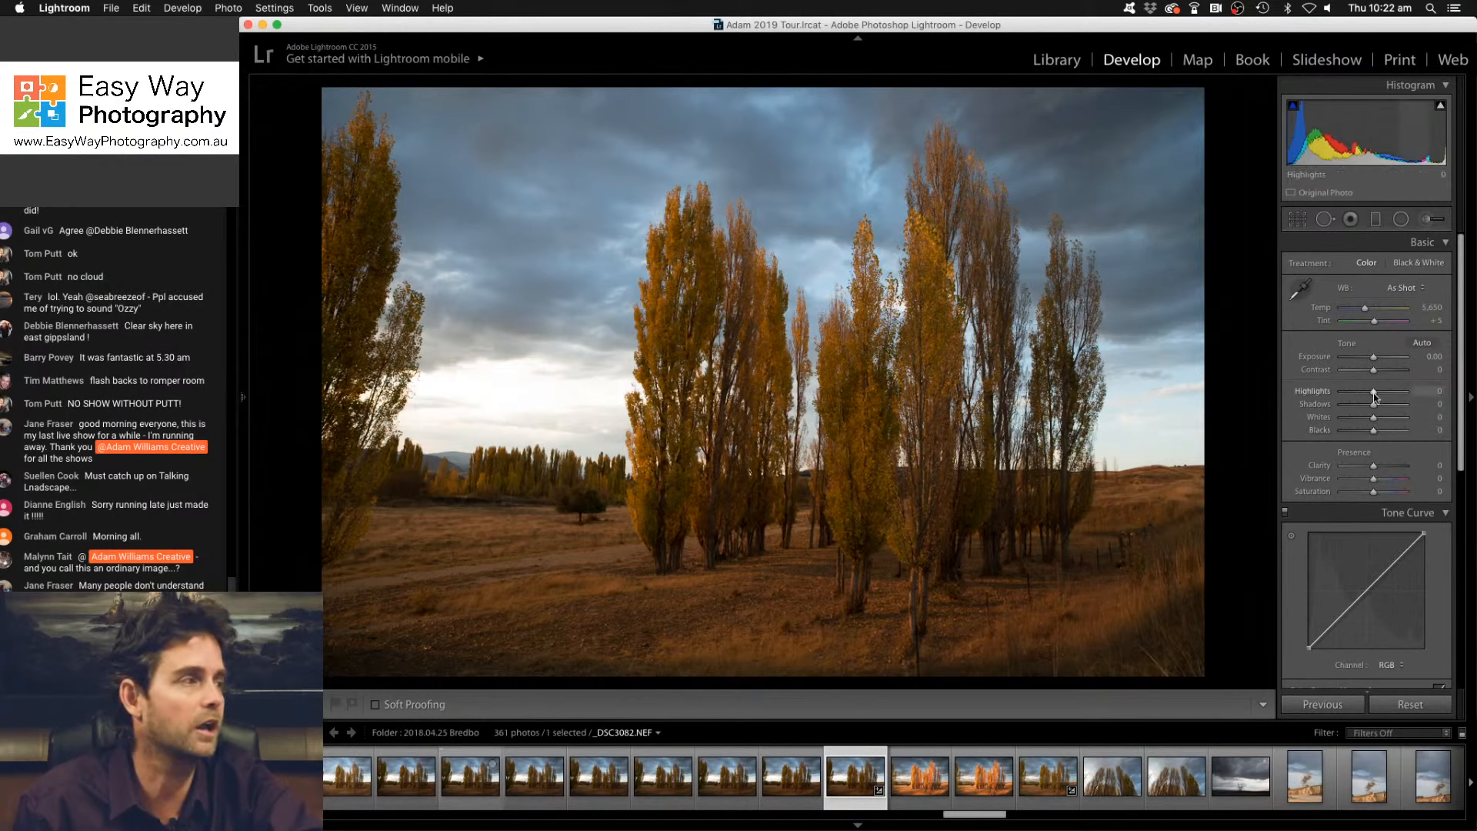
Lower the photo's Highlights to -100 and raise its Shadows to +22.
drag(1374, 393, 1286, 392)
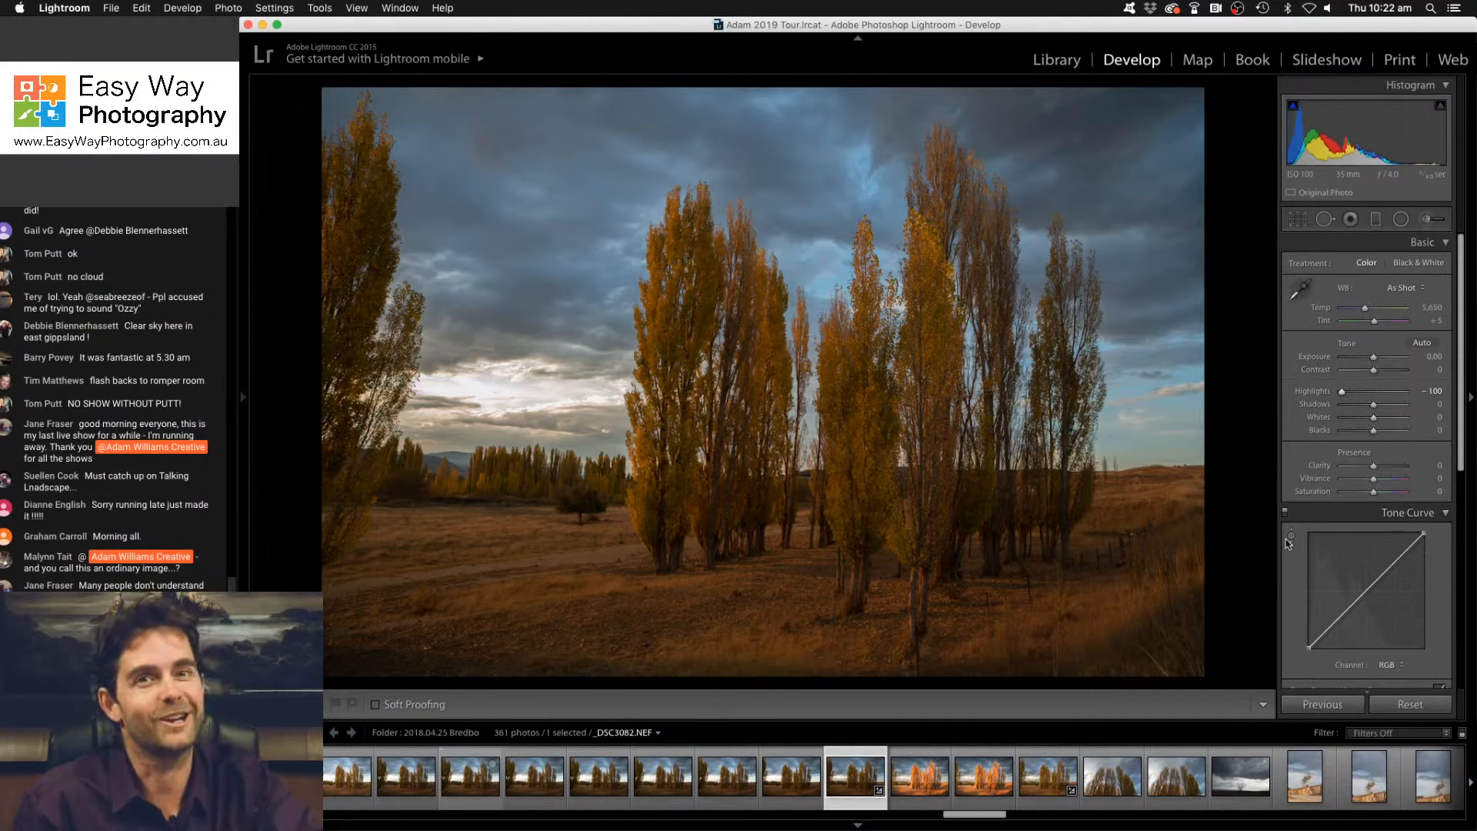
drag(1373, 405, 1393, 410)
double_click(1391, 406)
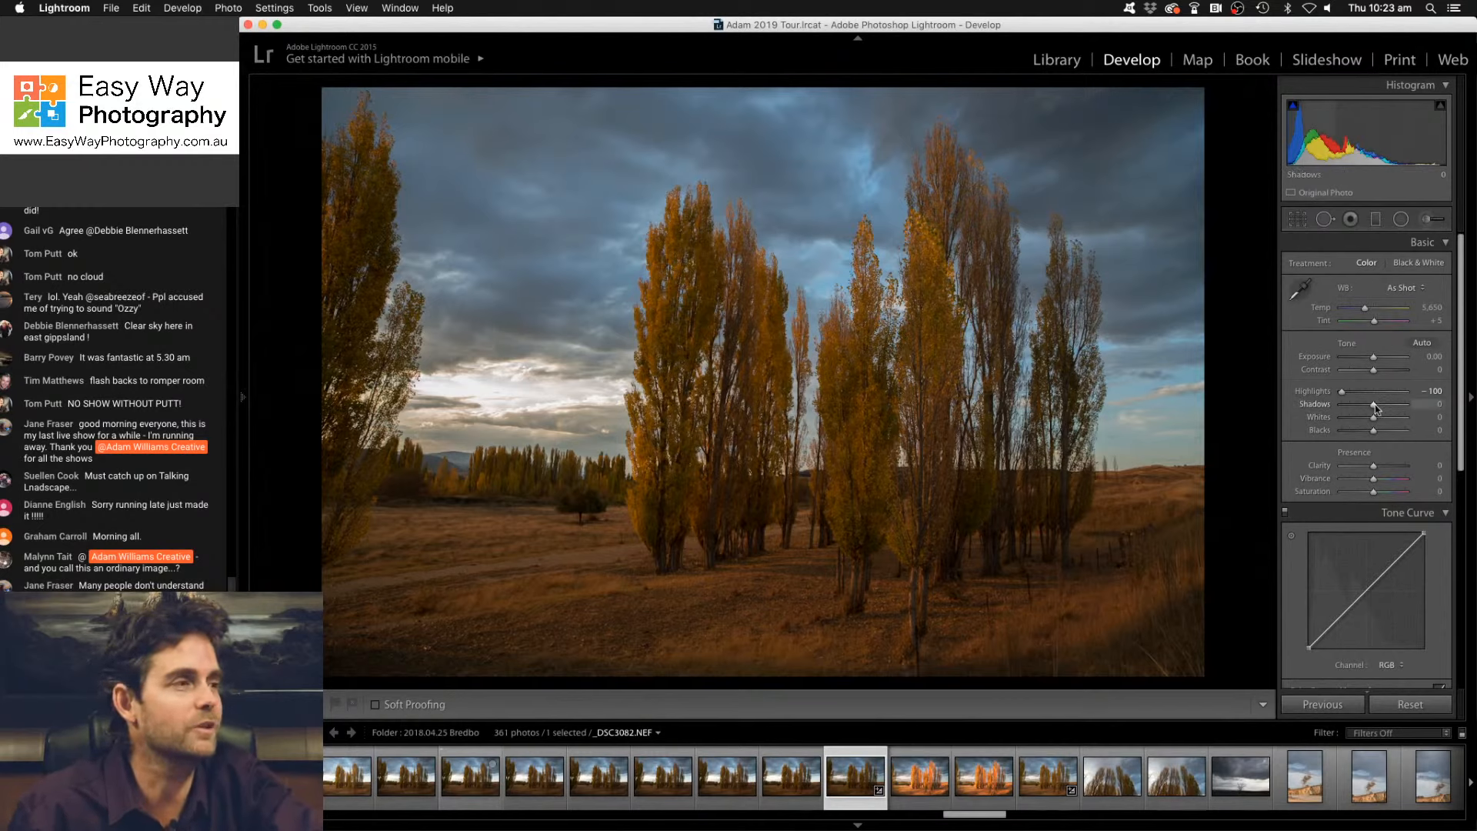
drag(1374, 405, 1455, 406)
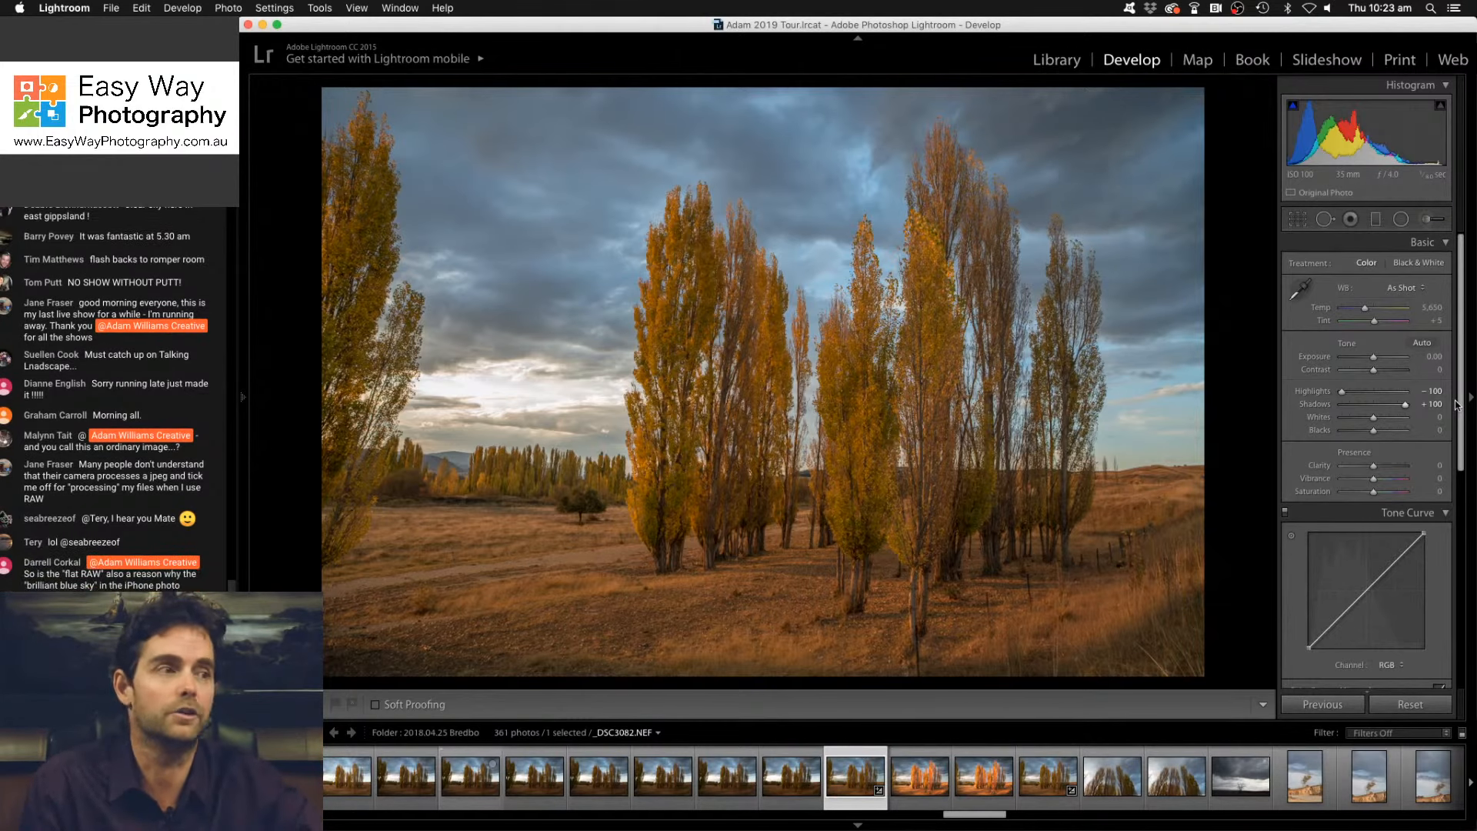
drag(1404, 405, 1383, 409)
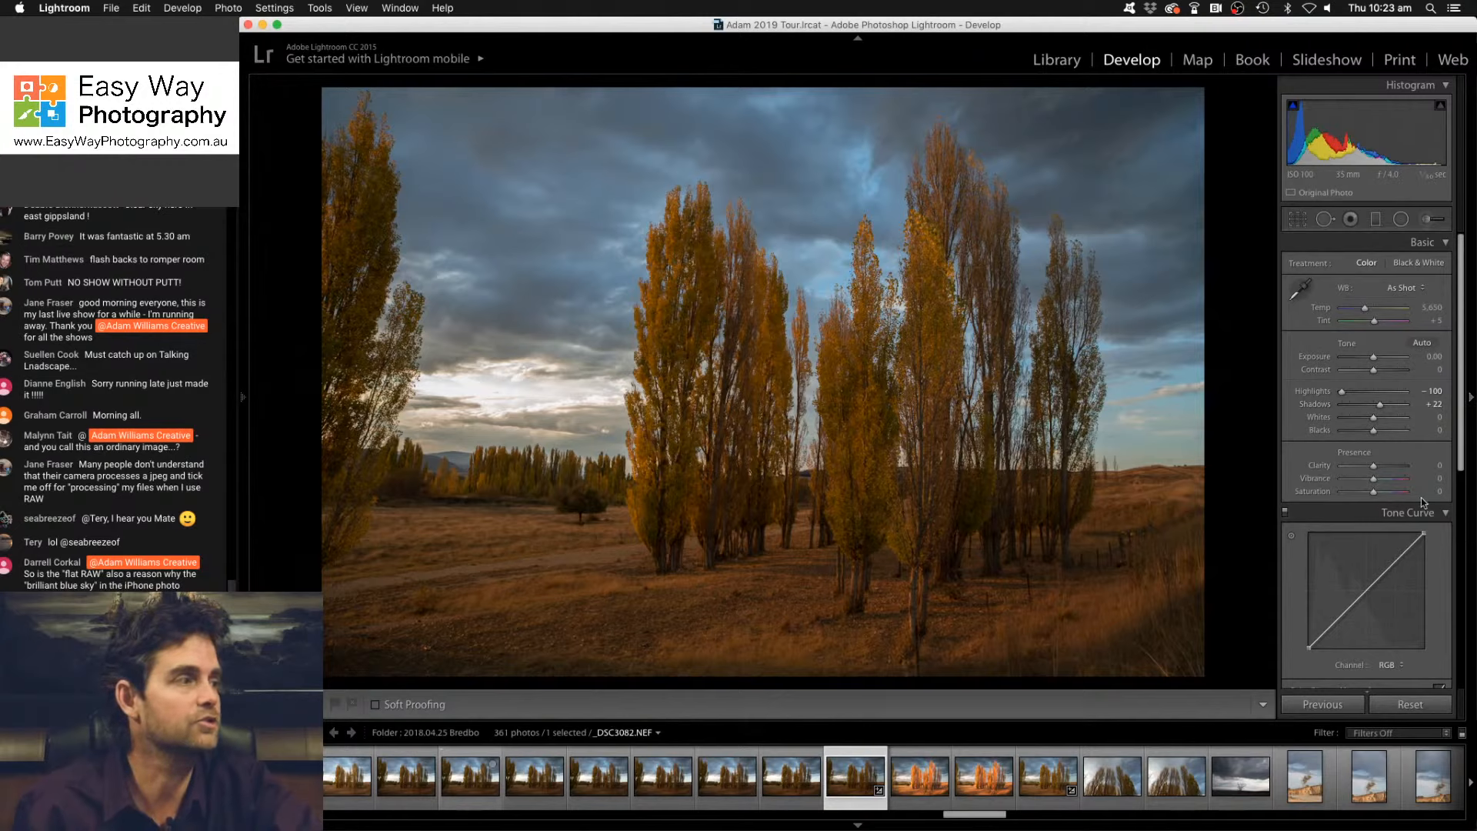
Collapse the Tone Curve, HSL and remaining adjustment sections below Basic.
scroll(1392, 481, down, 2)
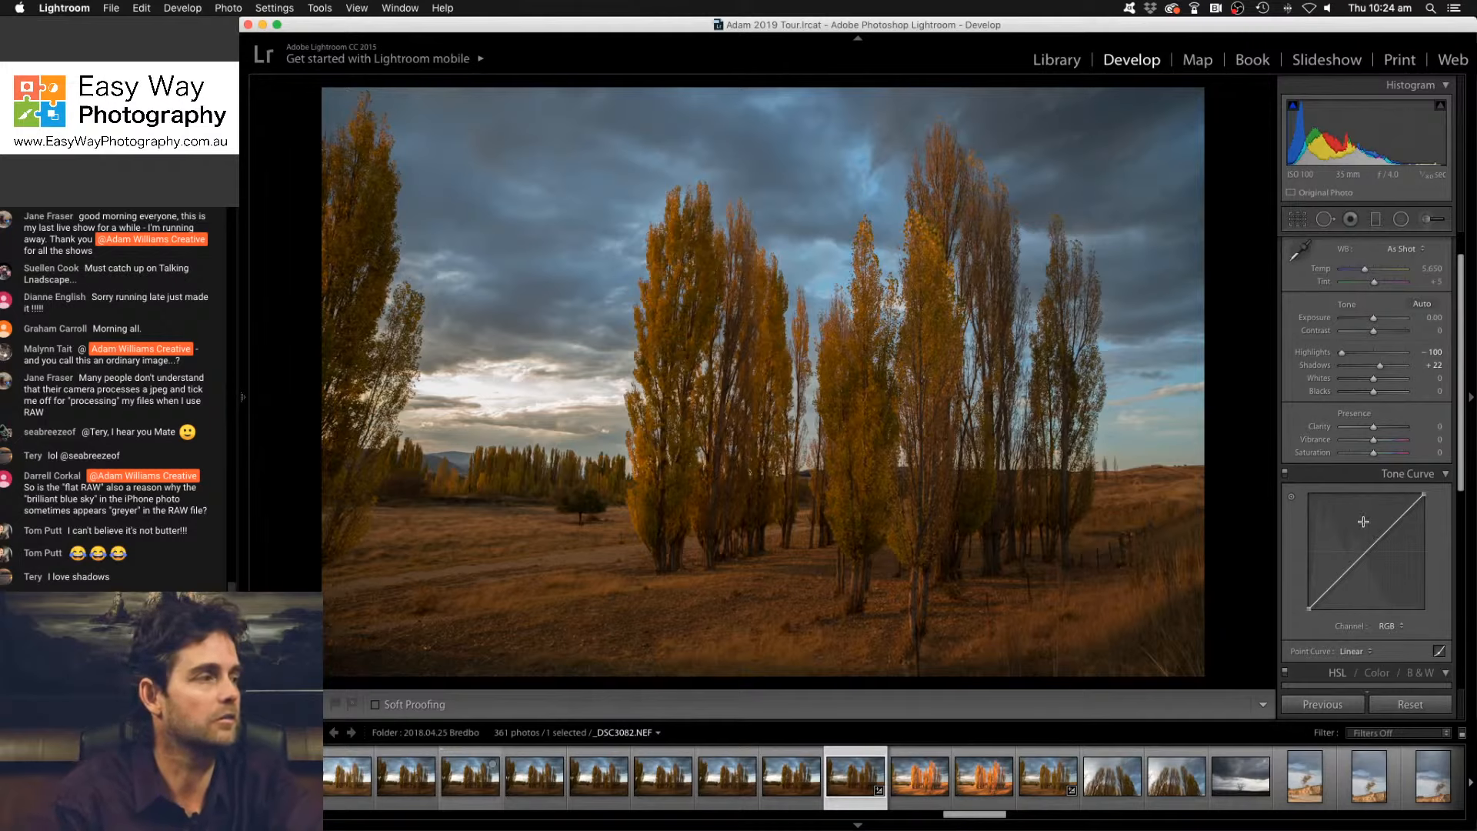
scroll(1363, 521, down, 3)
scroll(1363, 520, up, 4)
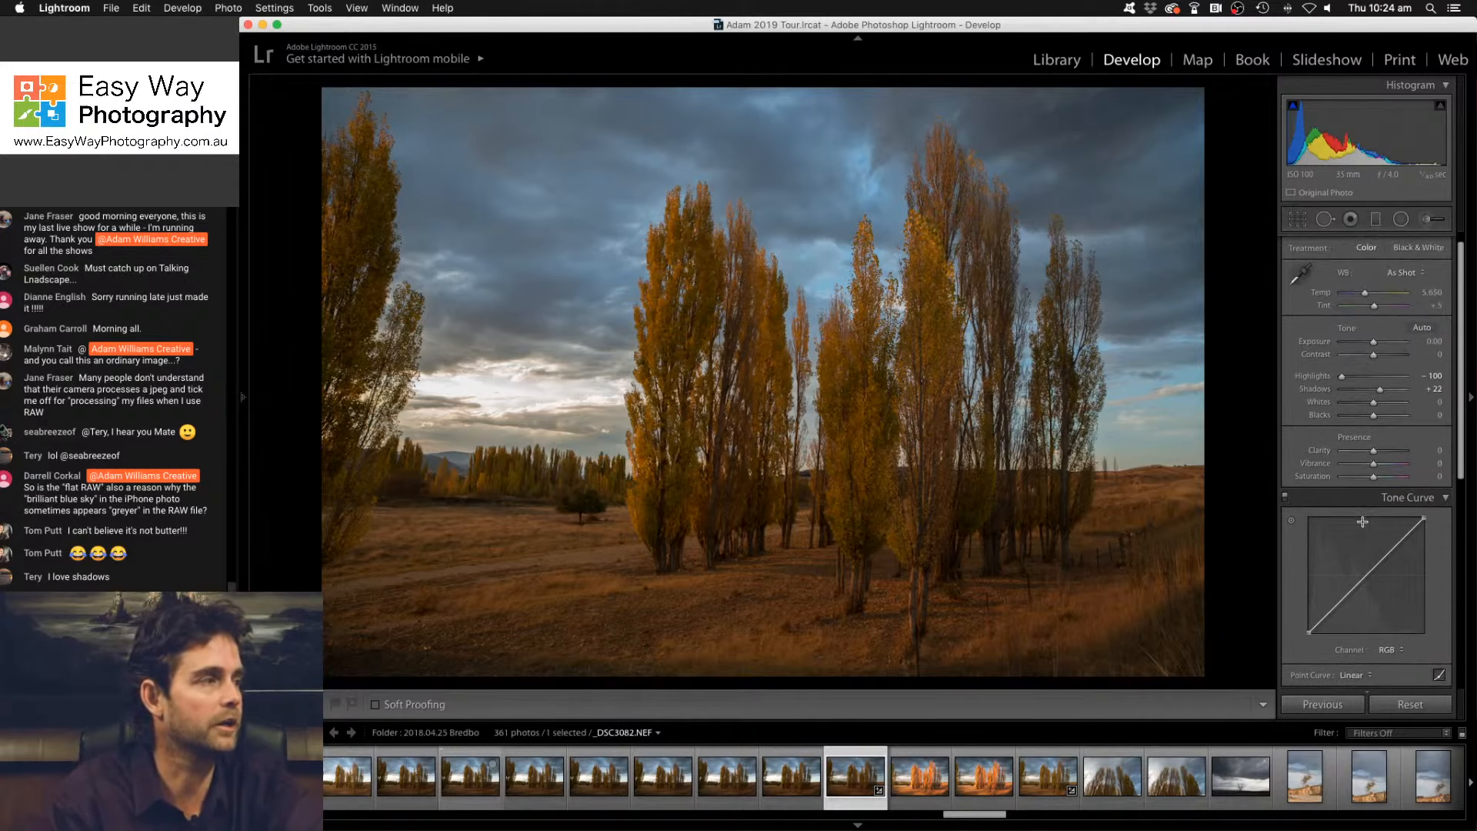
click(1442, 500)
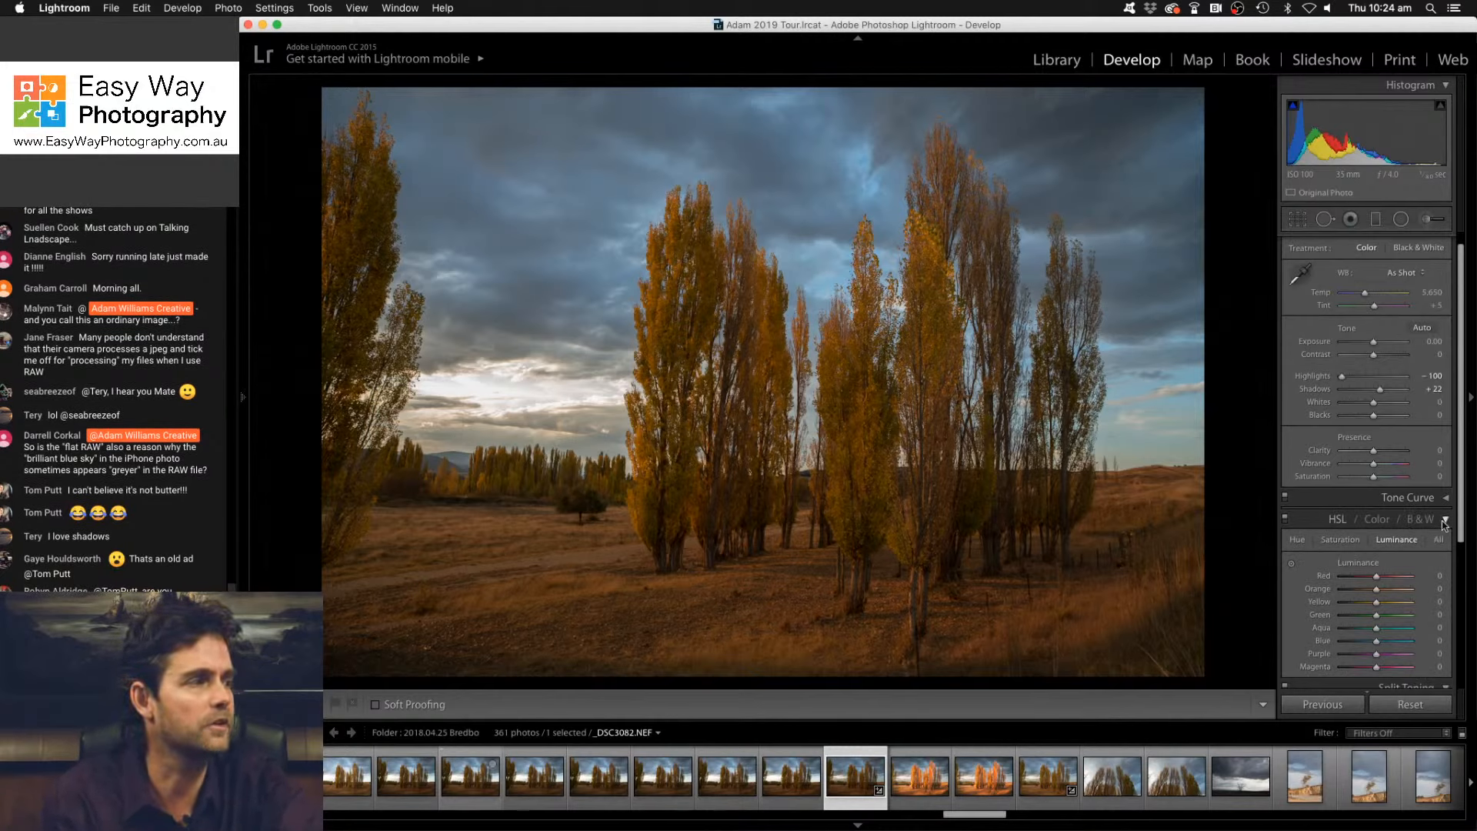
click(1447, 523)
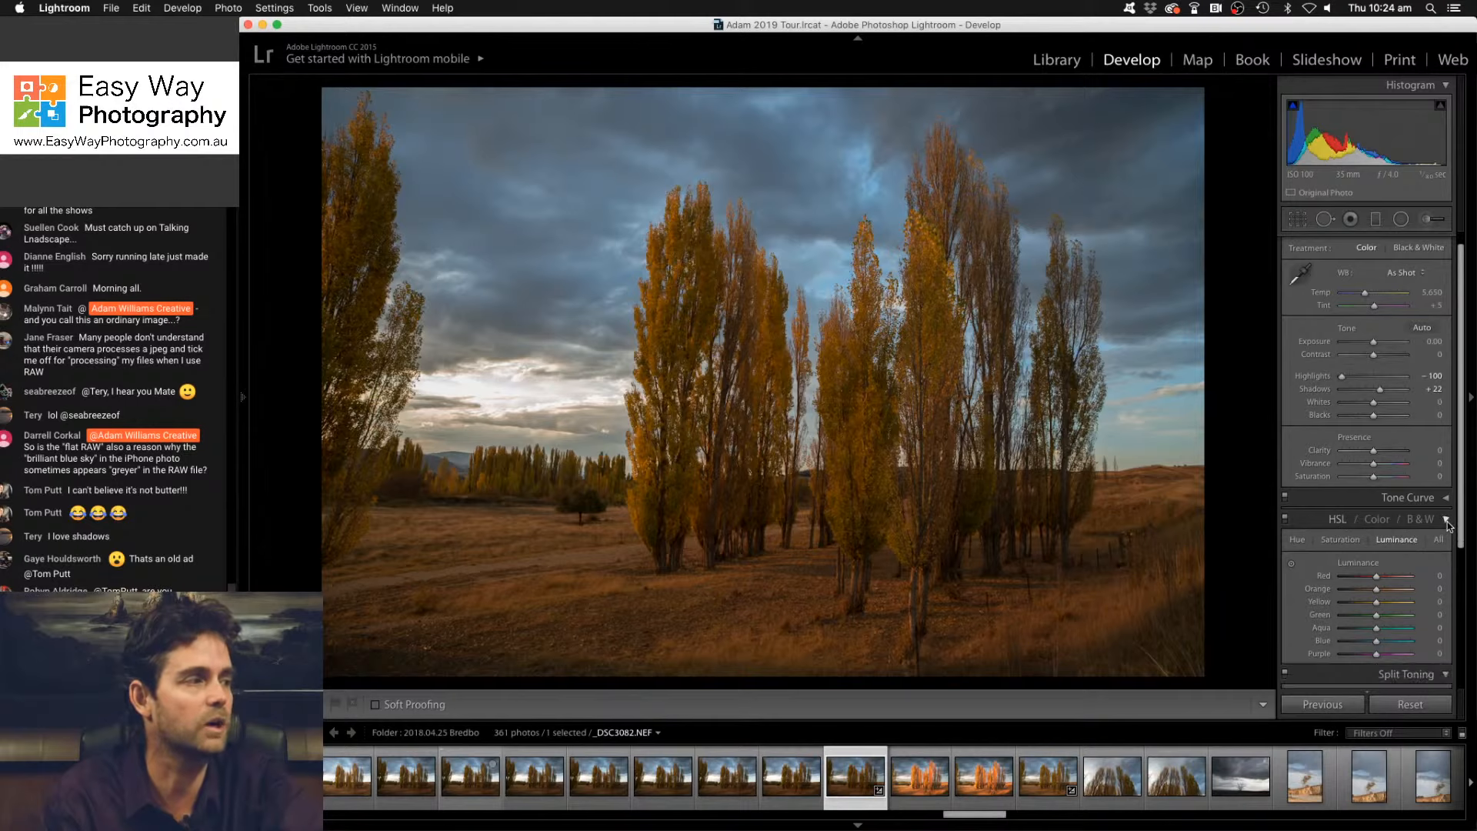
click(1444, 538)
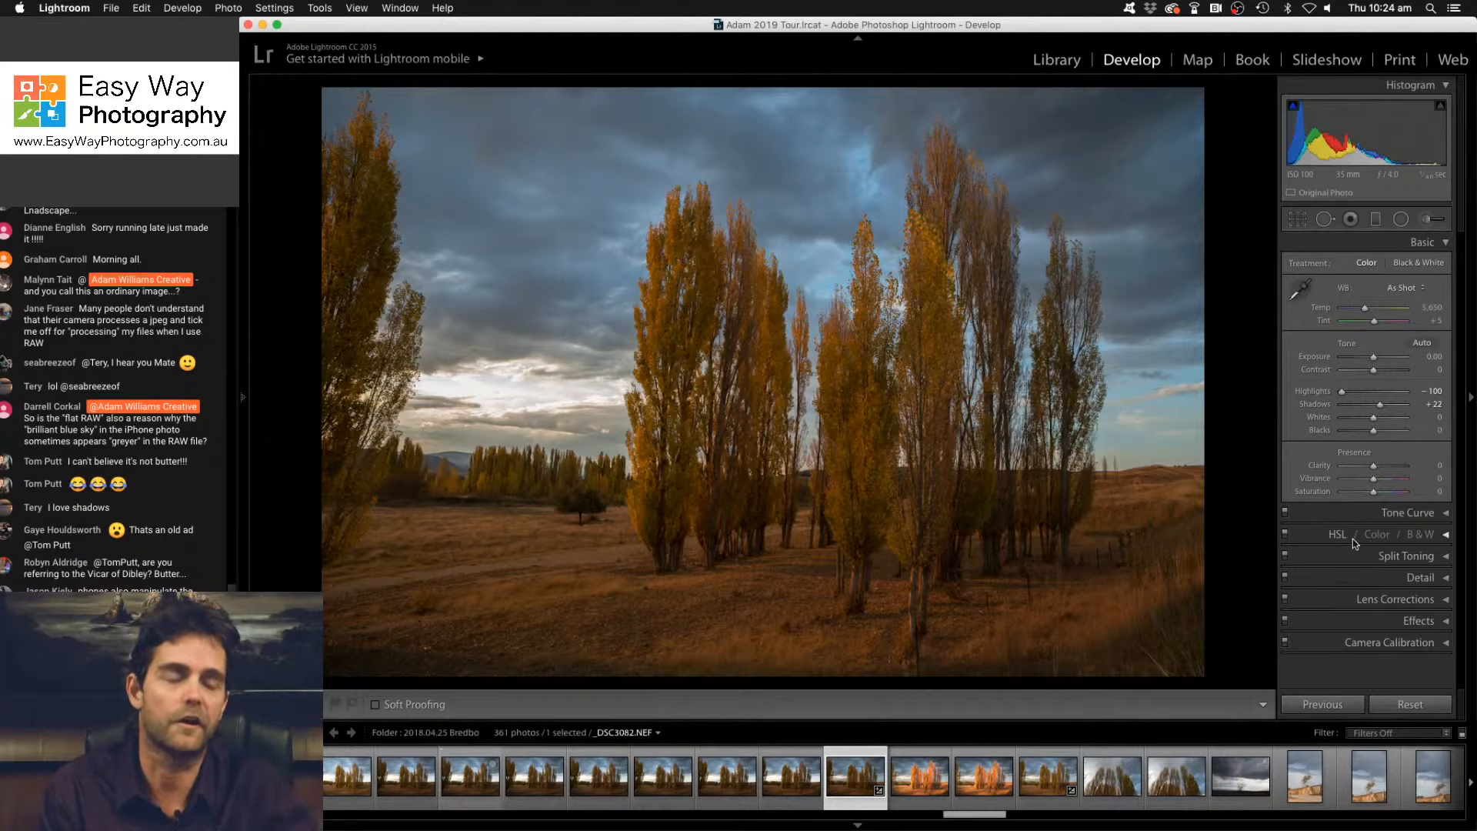
Set the sharpening Amount to 31, Radius to 0.5 and Detail to 100.
click(1397, 578)
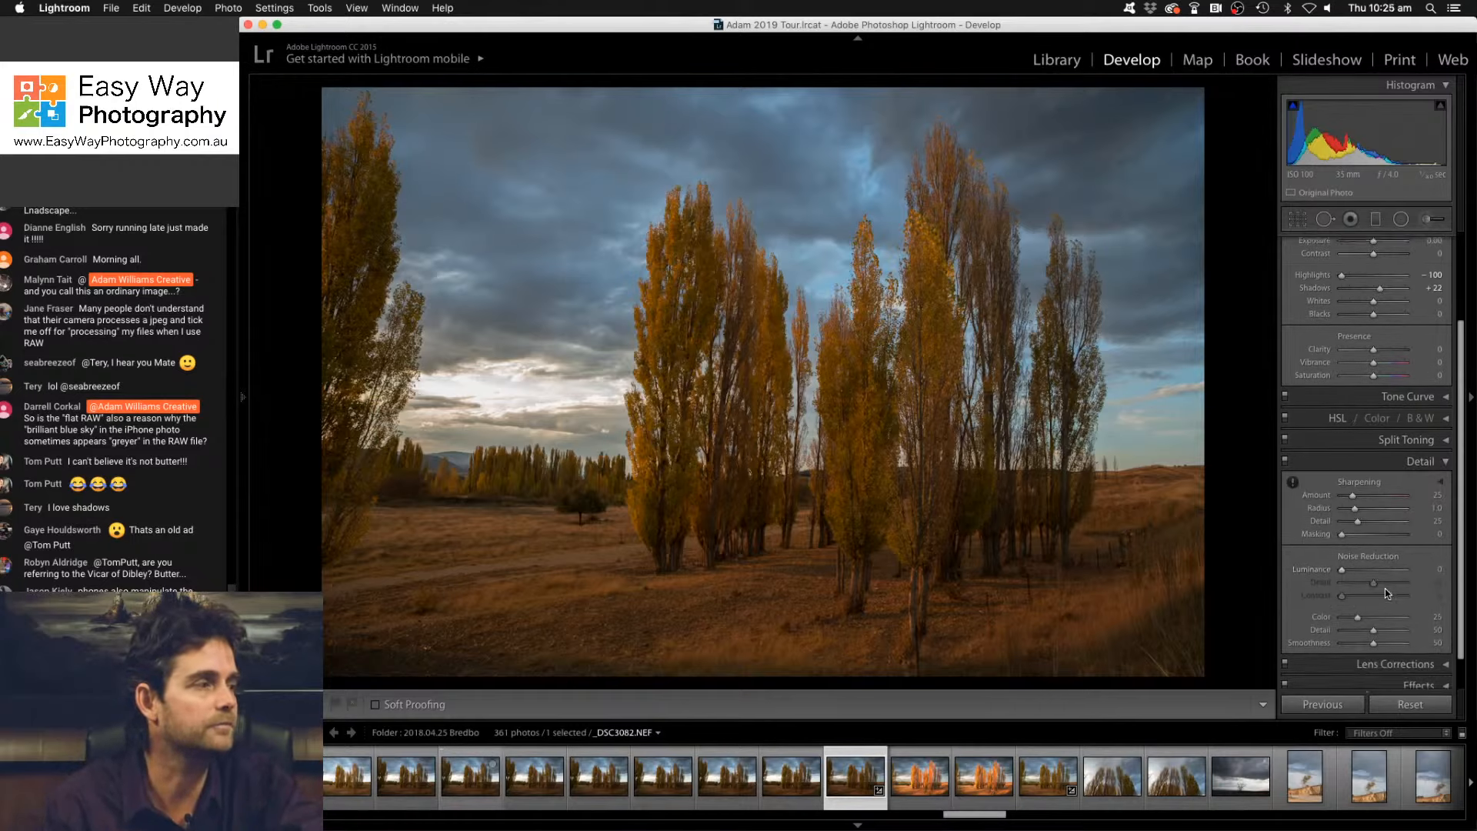
scroll(1385, 591, down, 1)
drag(1352, 480, 1324, 500)
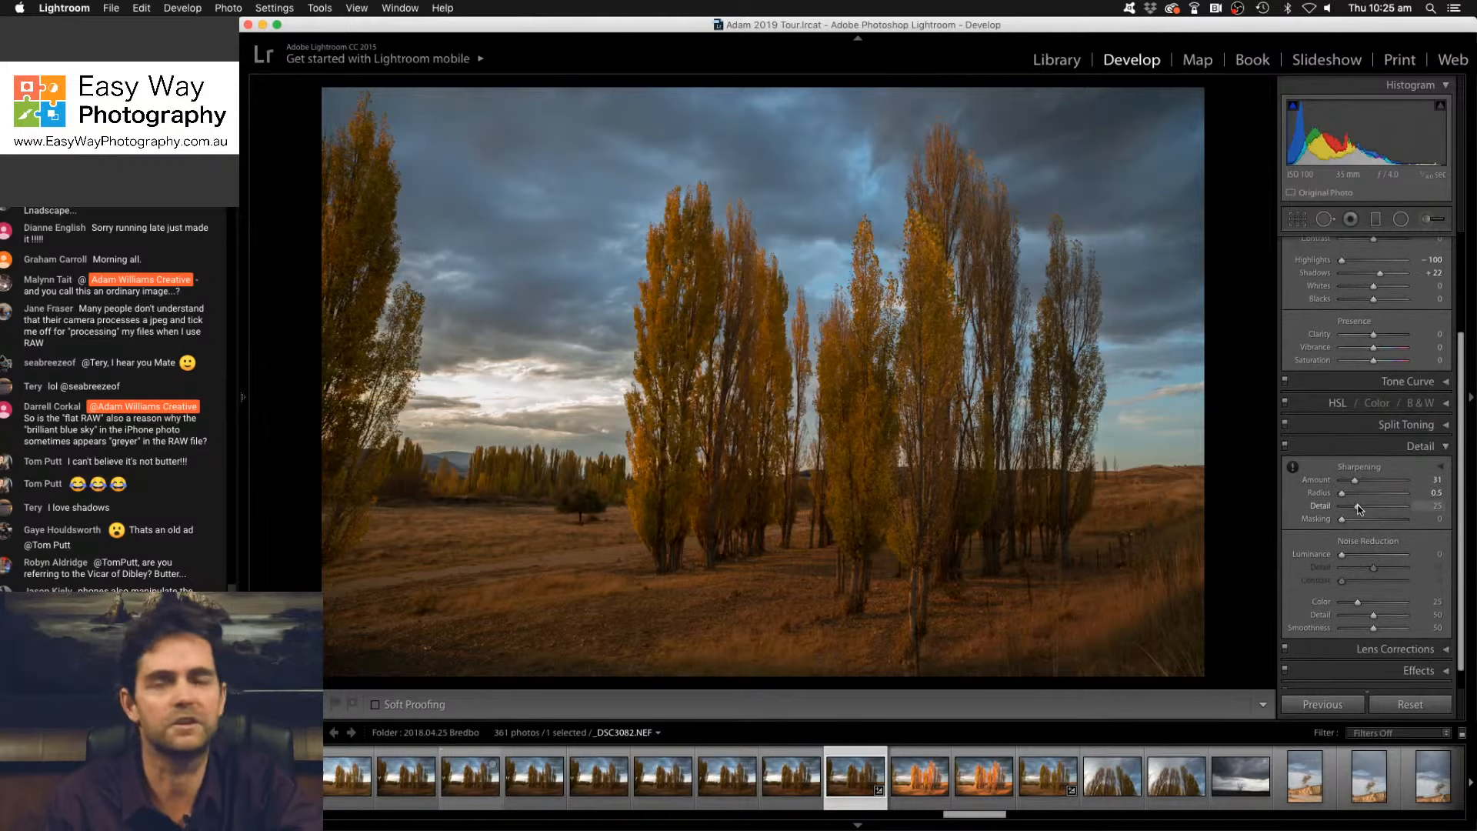
drag(1359, 508, 1435, 508)
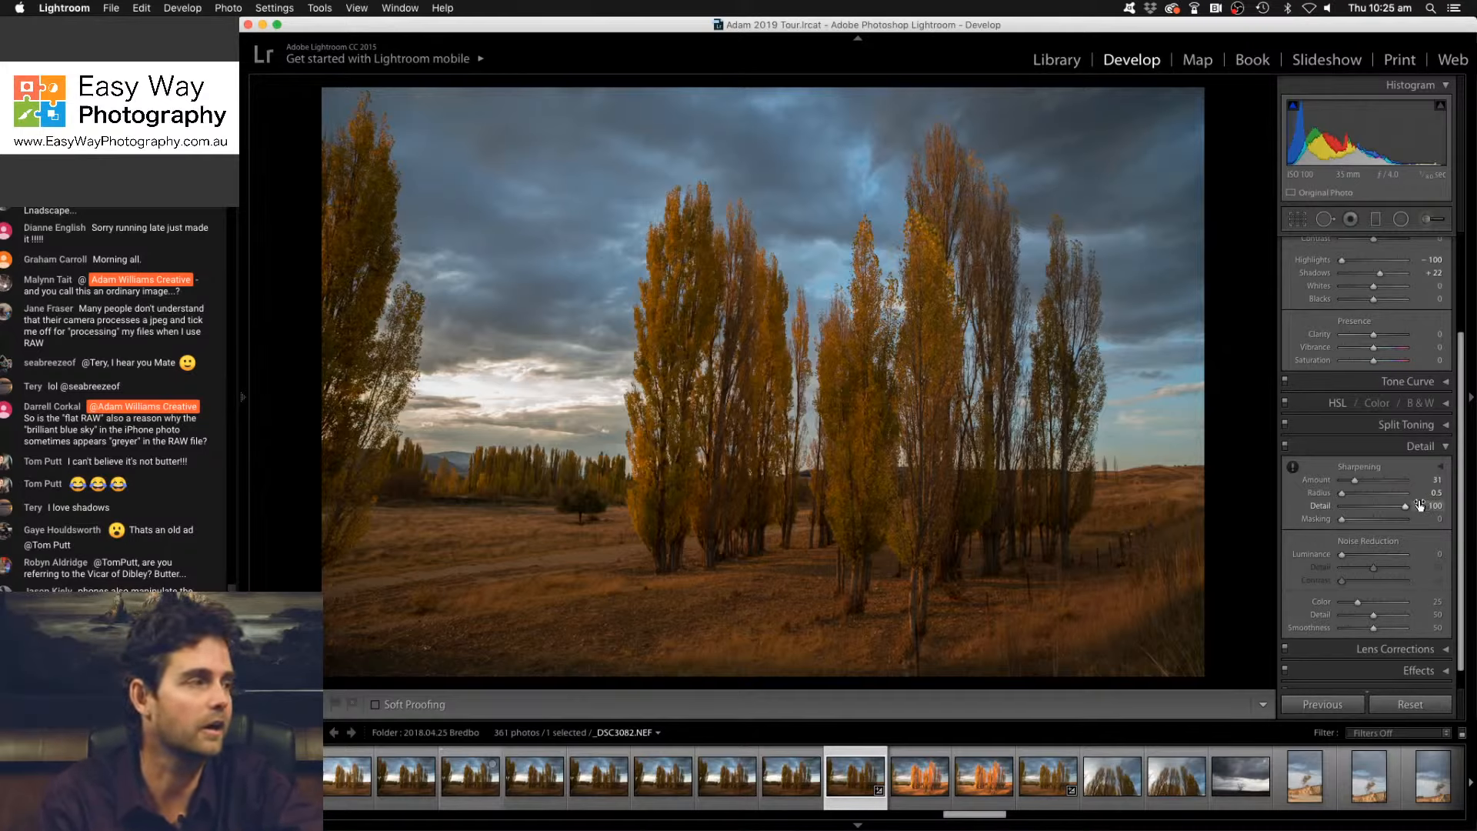
Set the noise reduction Luminance to 30 and its luminance Detail to 100.
scroll(1384, 566, down, 1)
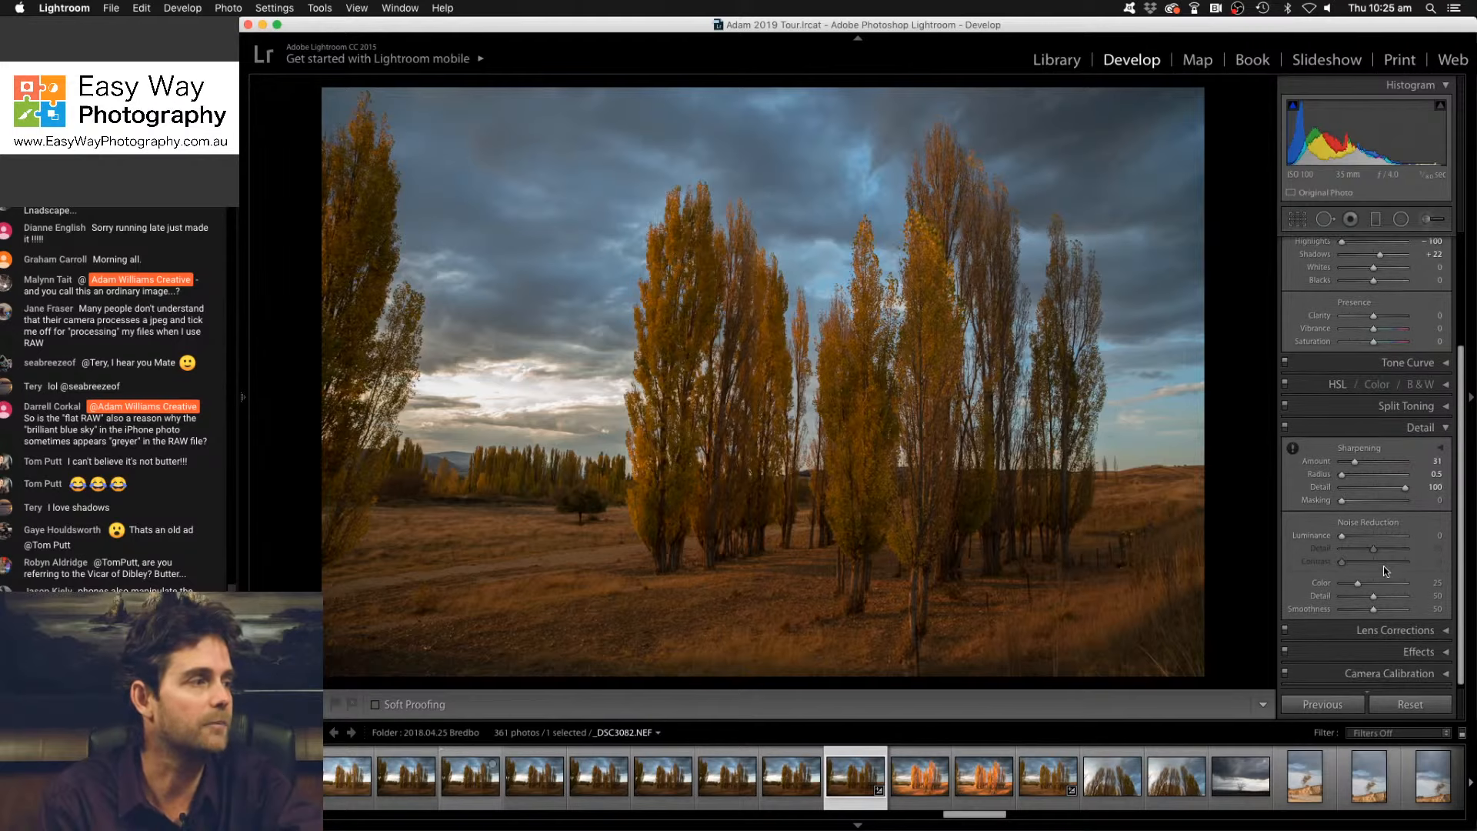
click(1434, 534)
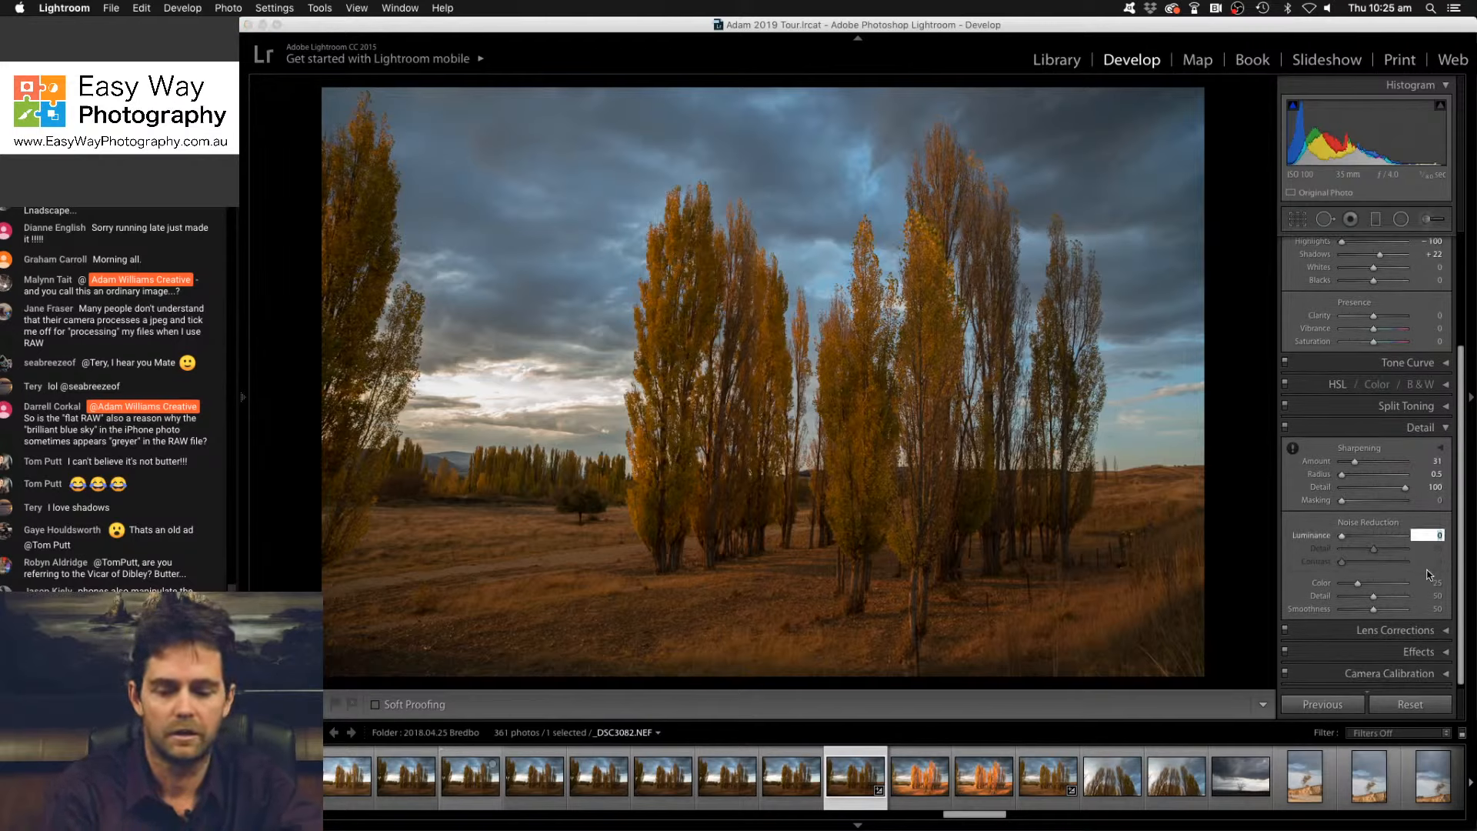
text(30)
key(Return)
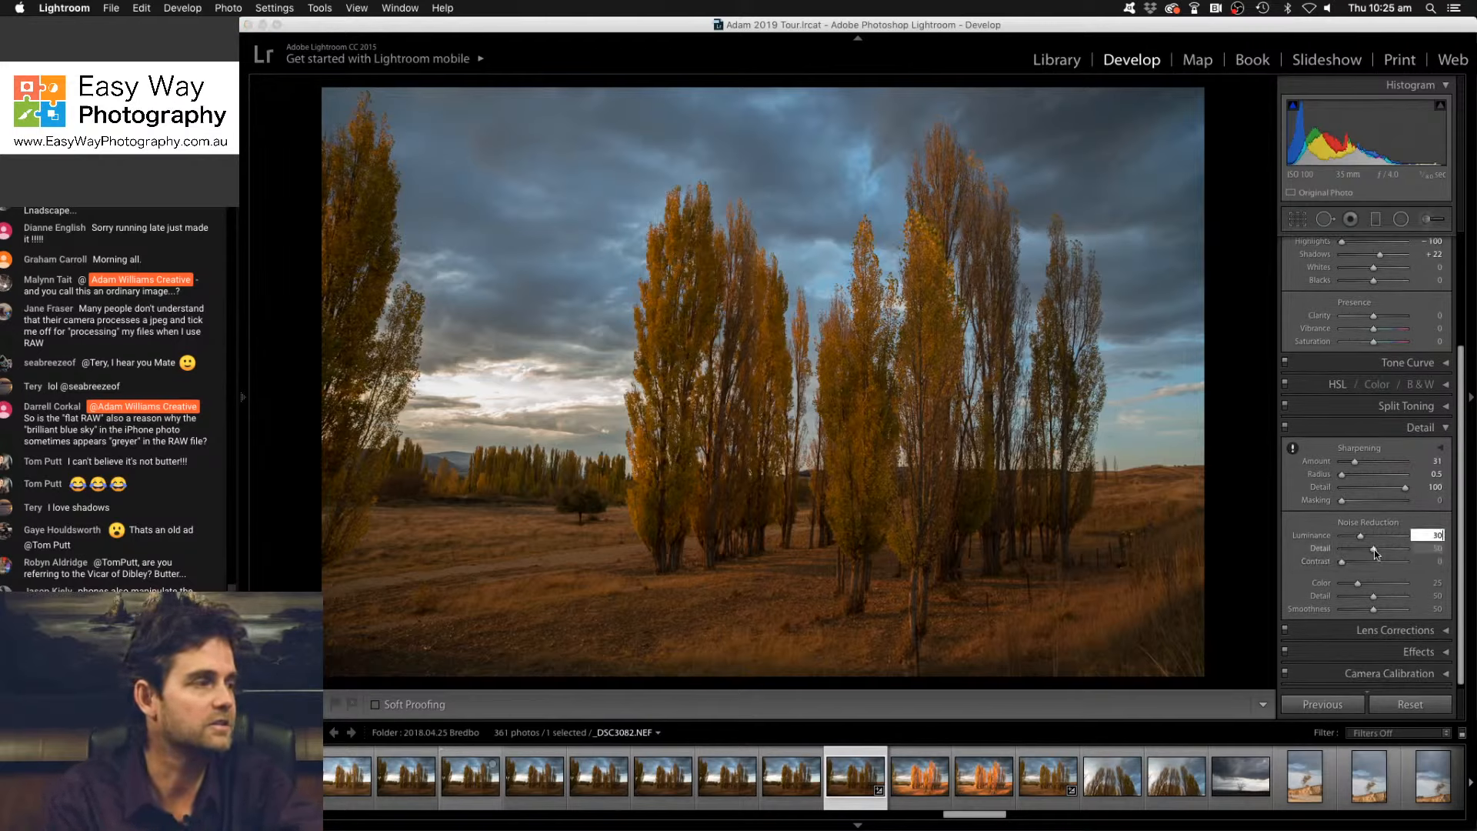
drag(1374, 549, 1411, 550)
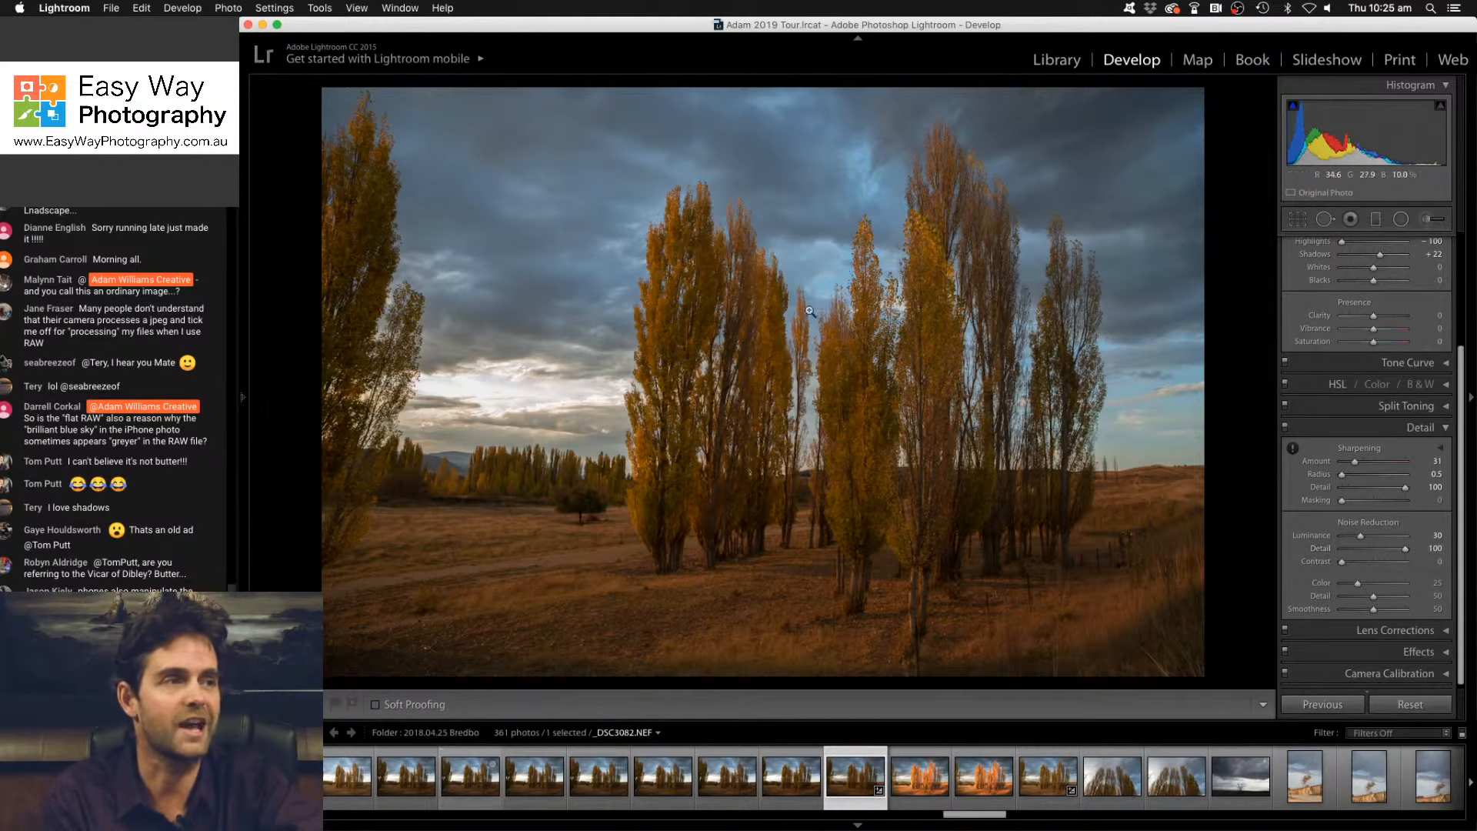
Check the trees and sky up close, and set color noise reduction to about 31 with its Detail at 100.
click(743, 225)
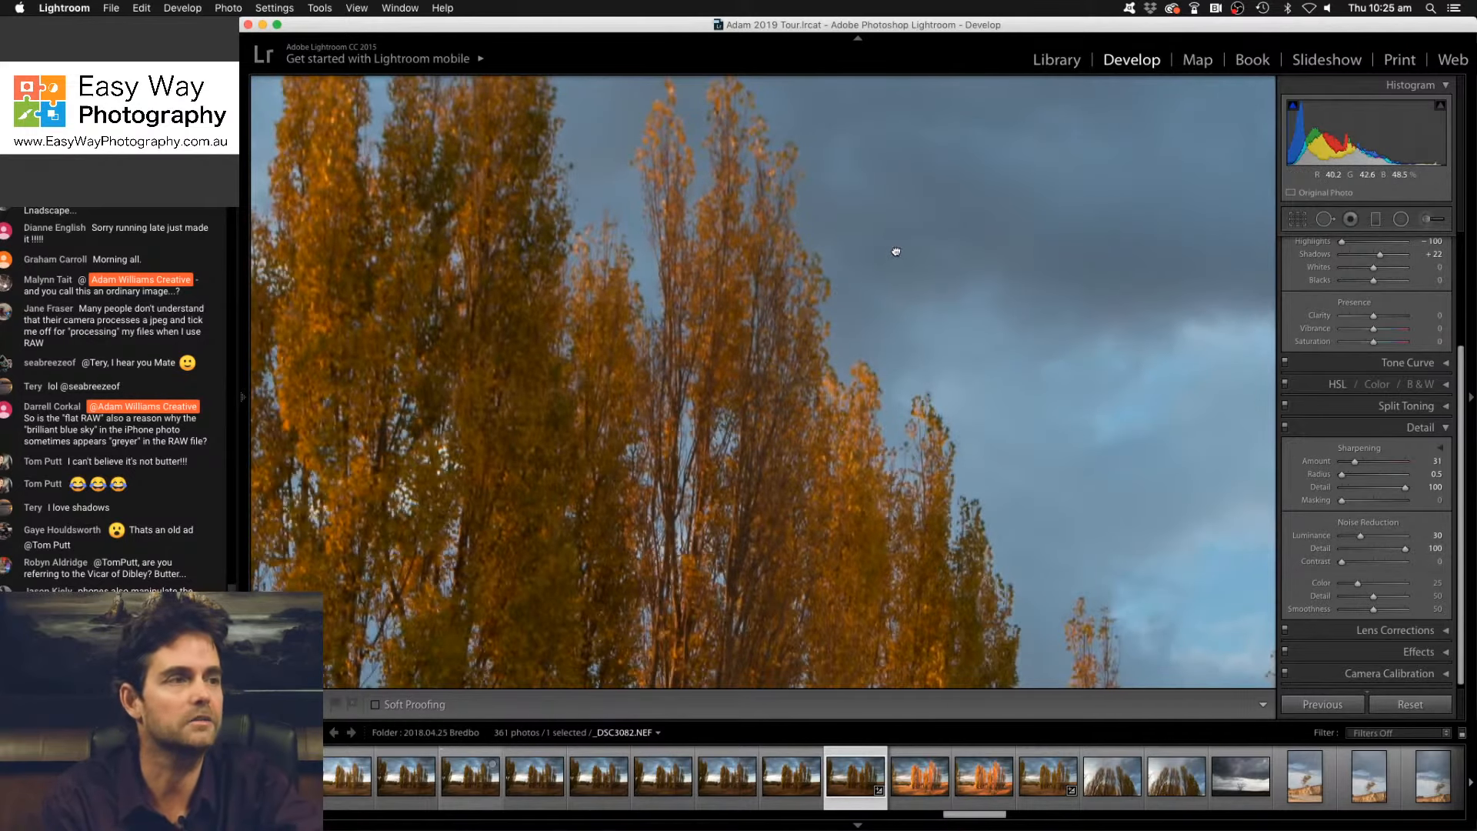
drag(854, 266, 1074, 466)
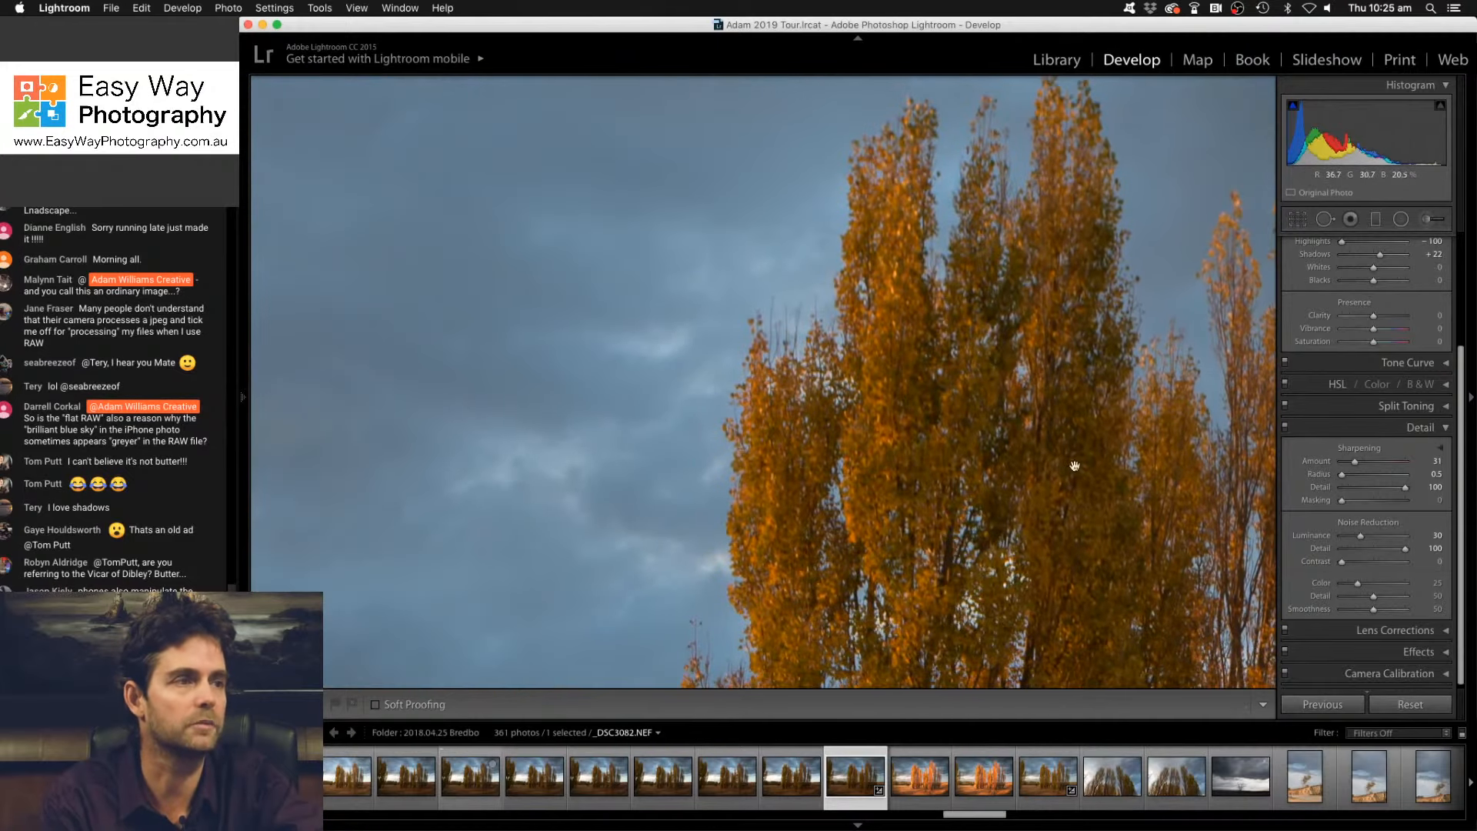
mouse_move(842, 510)
mouse_down()
mouse_move(1146, 430)
mouse_move(989, 341)
mouse_move(1032, 214)
mouse_up()
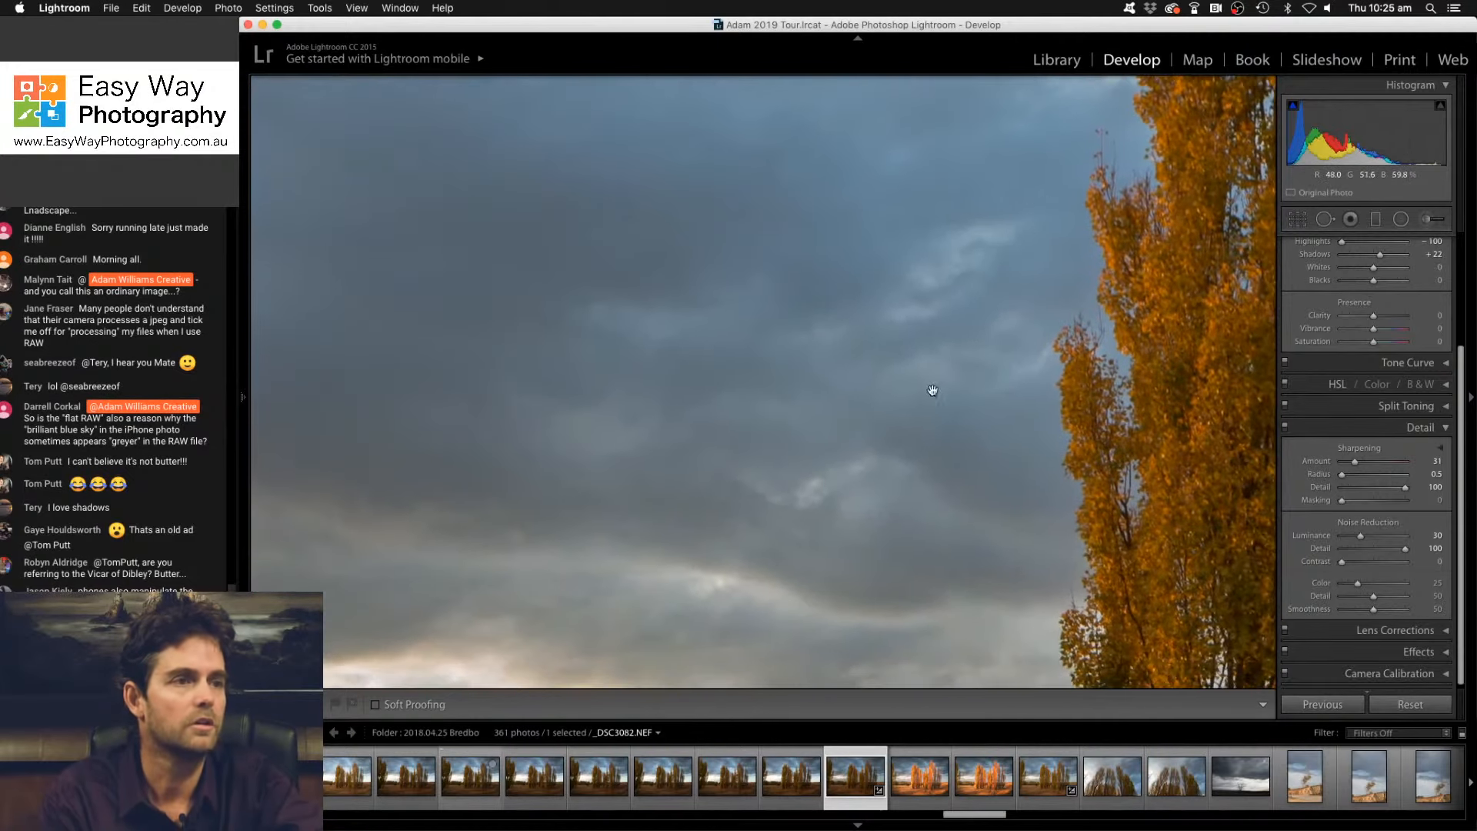
drag(933, 390, 936, 221)
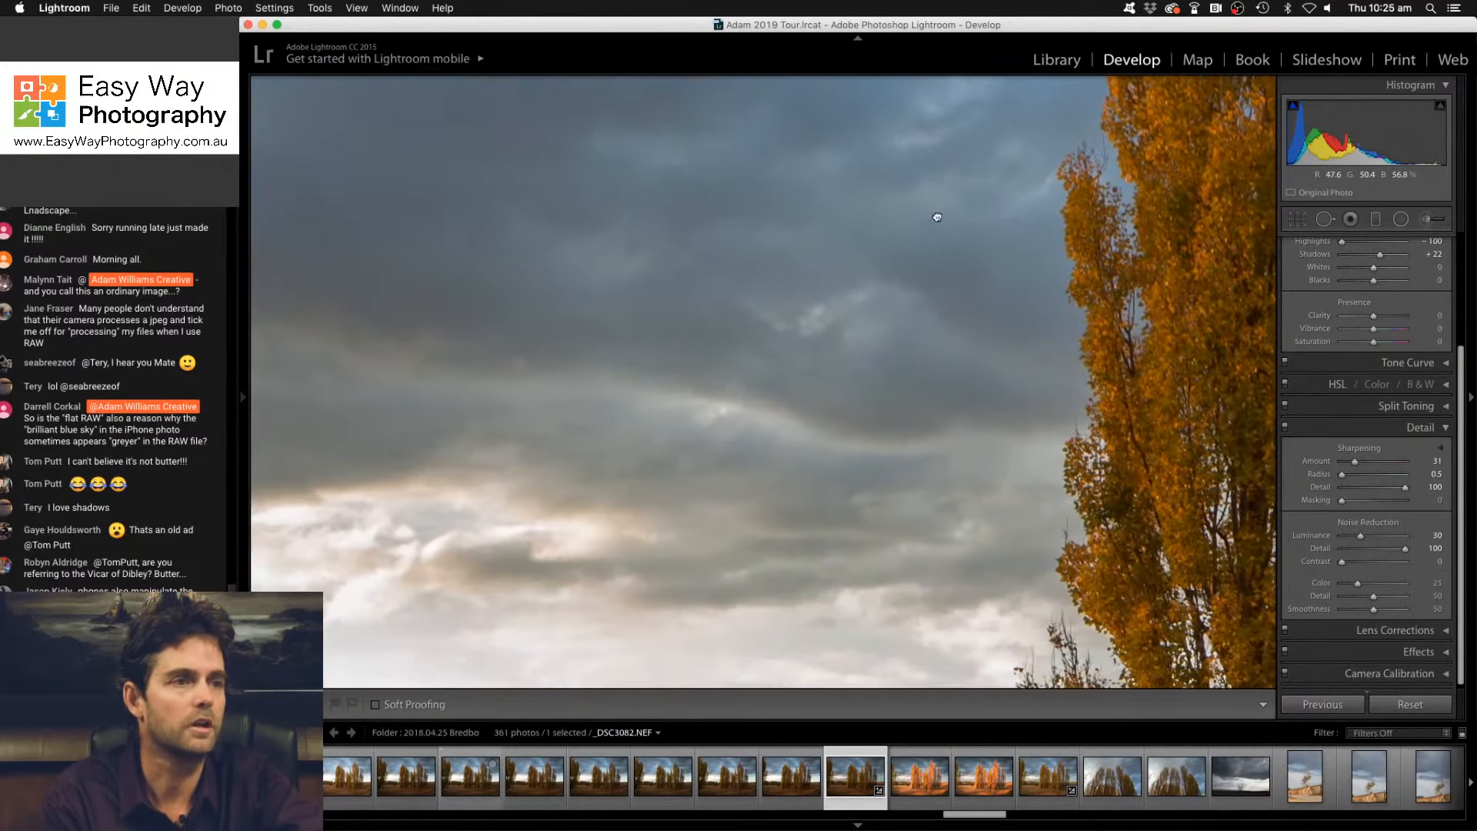
click(937, 418)
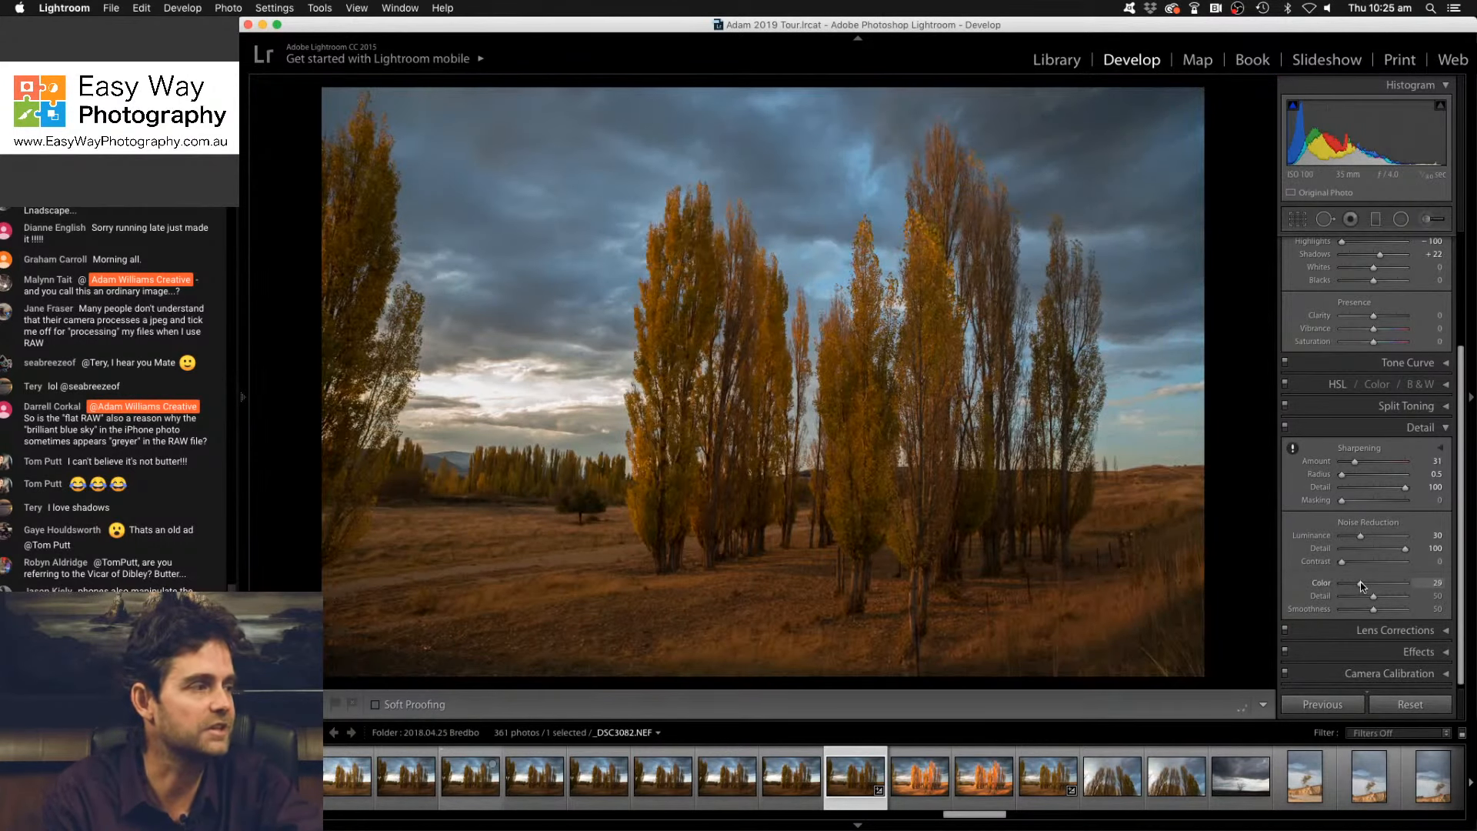
drag(1380, 600, 1444, 598)
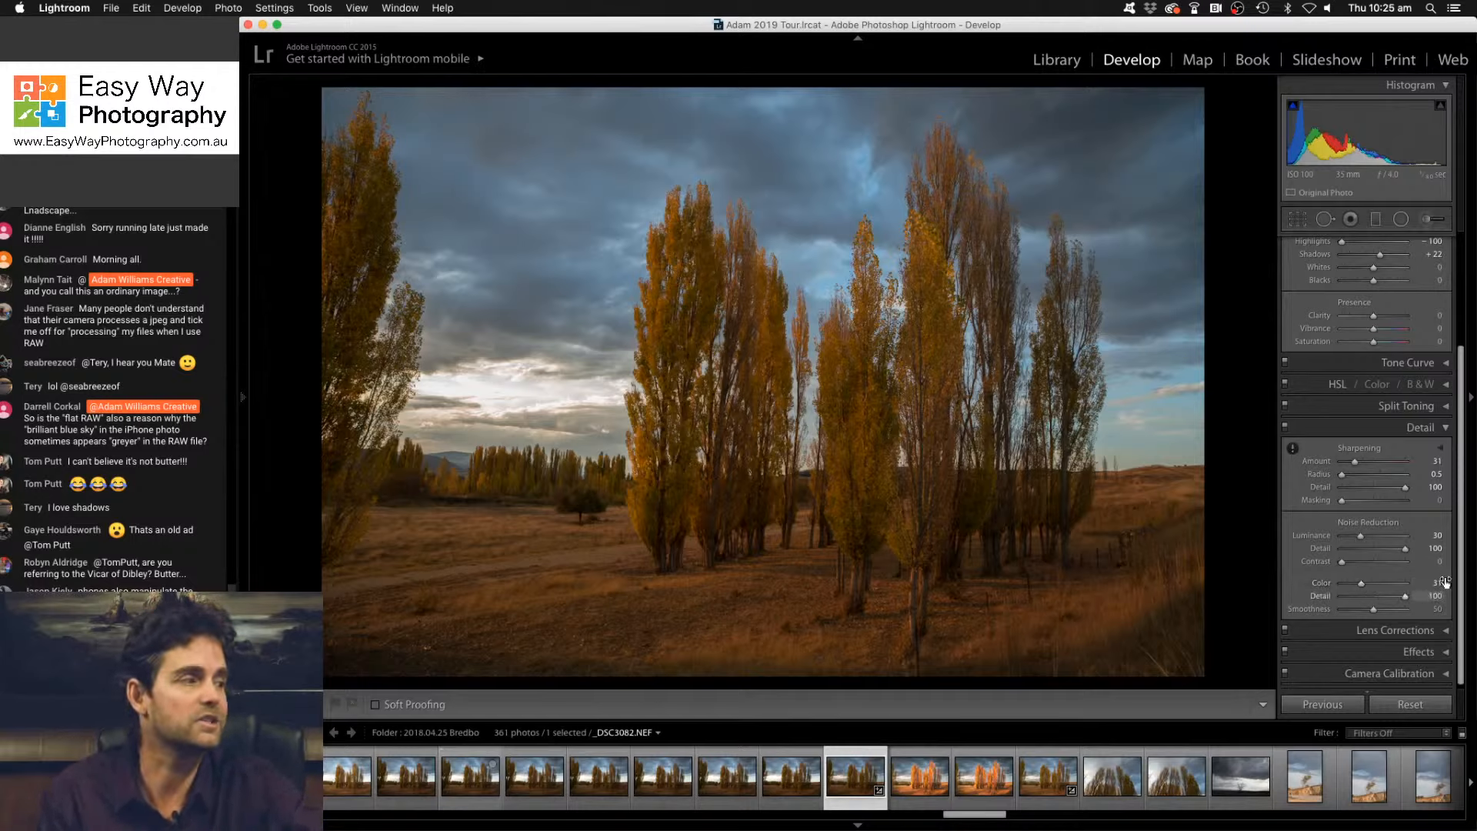
click(1439, 448)
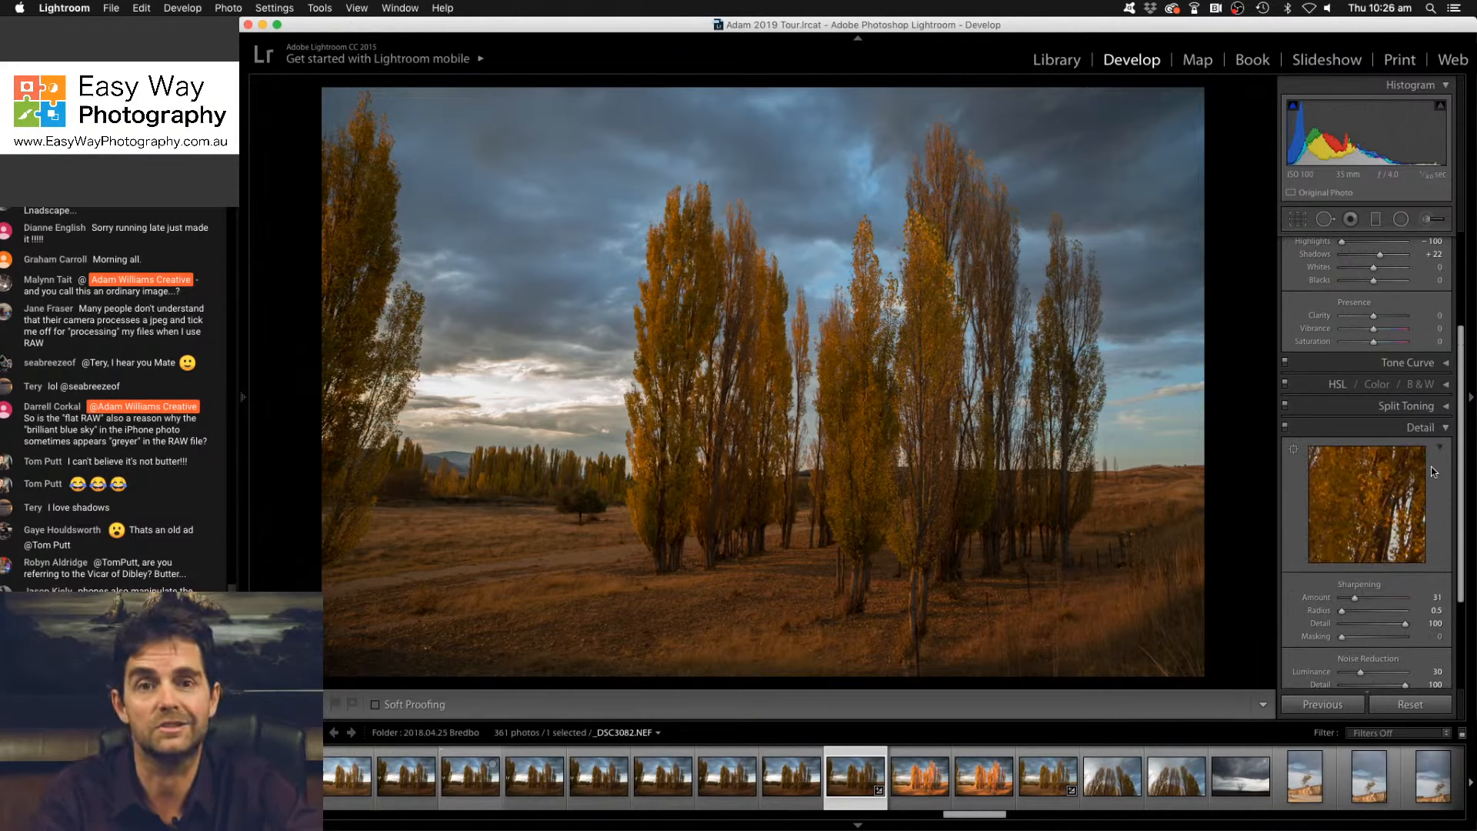
click(1440, 427)
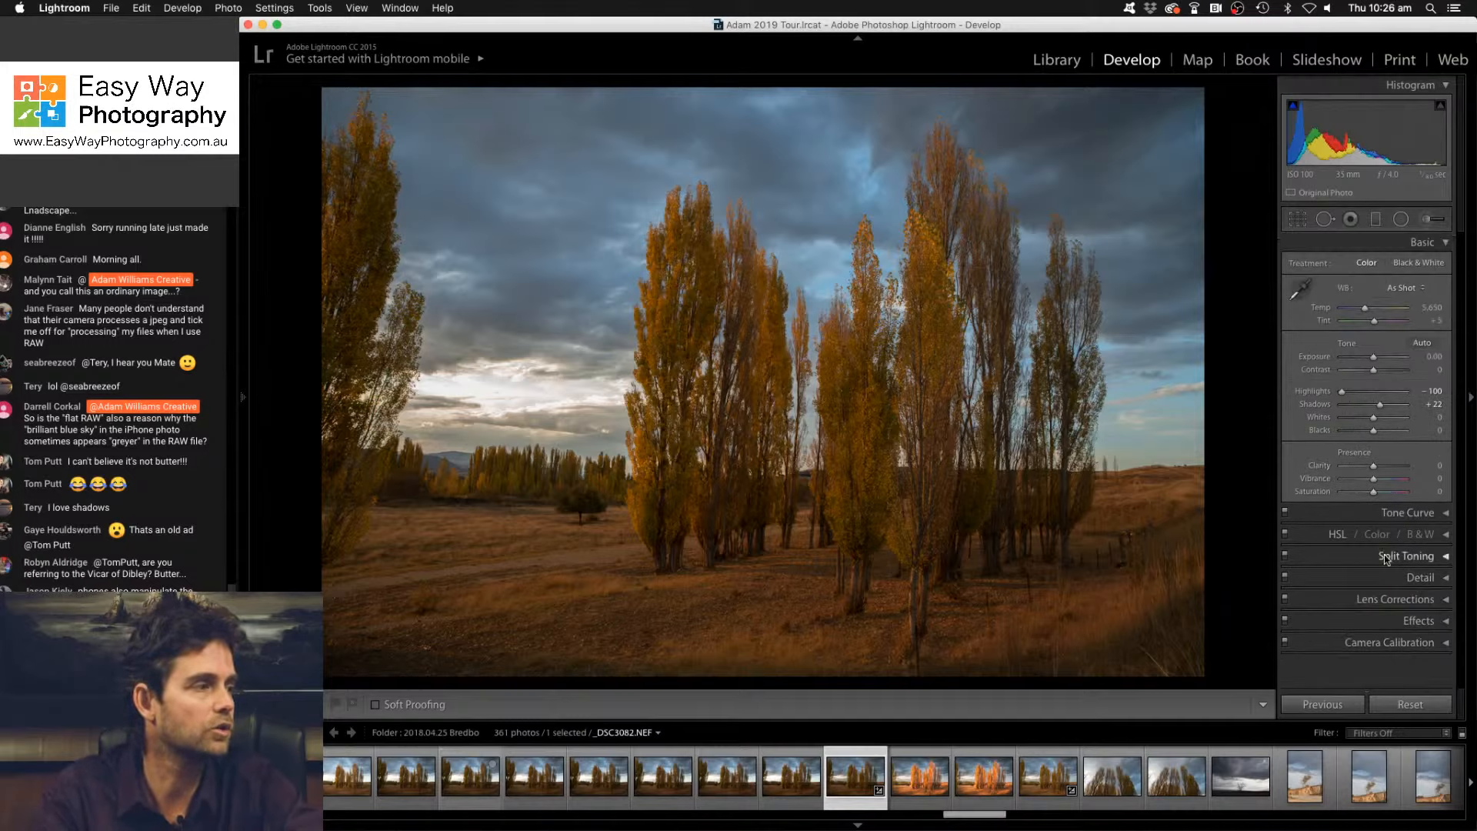
Enable profile corrections and chromatic aberration removal in the basic lens corrections.
click(1432, 606)
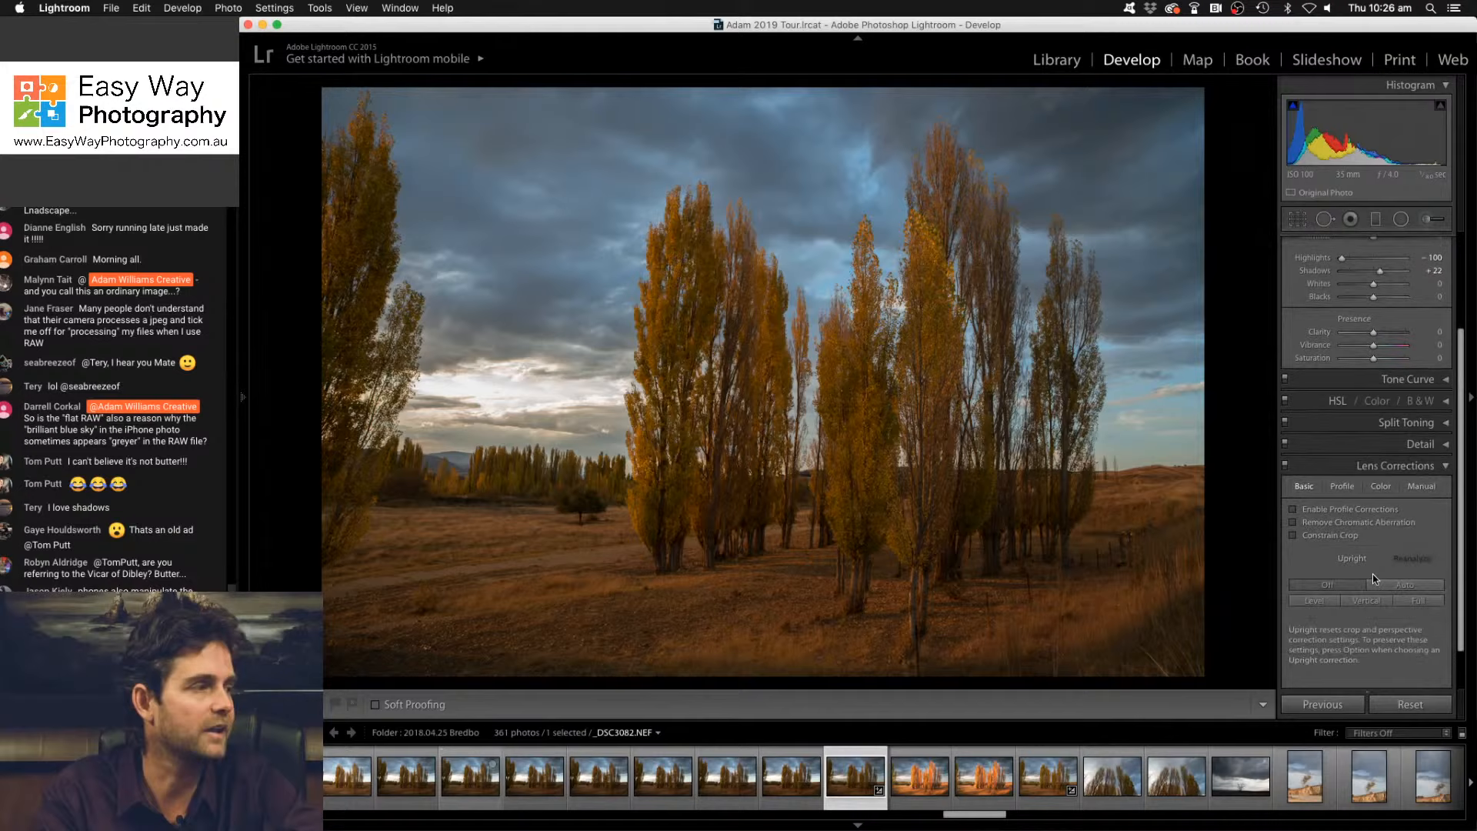
click(1293, 510)
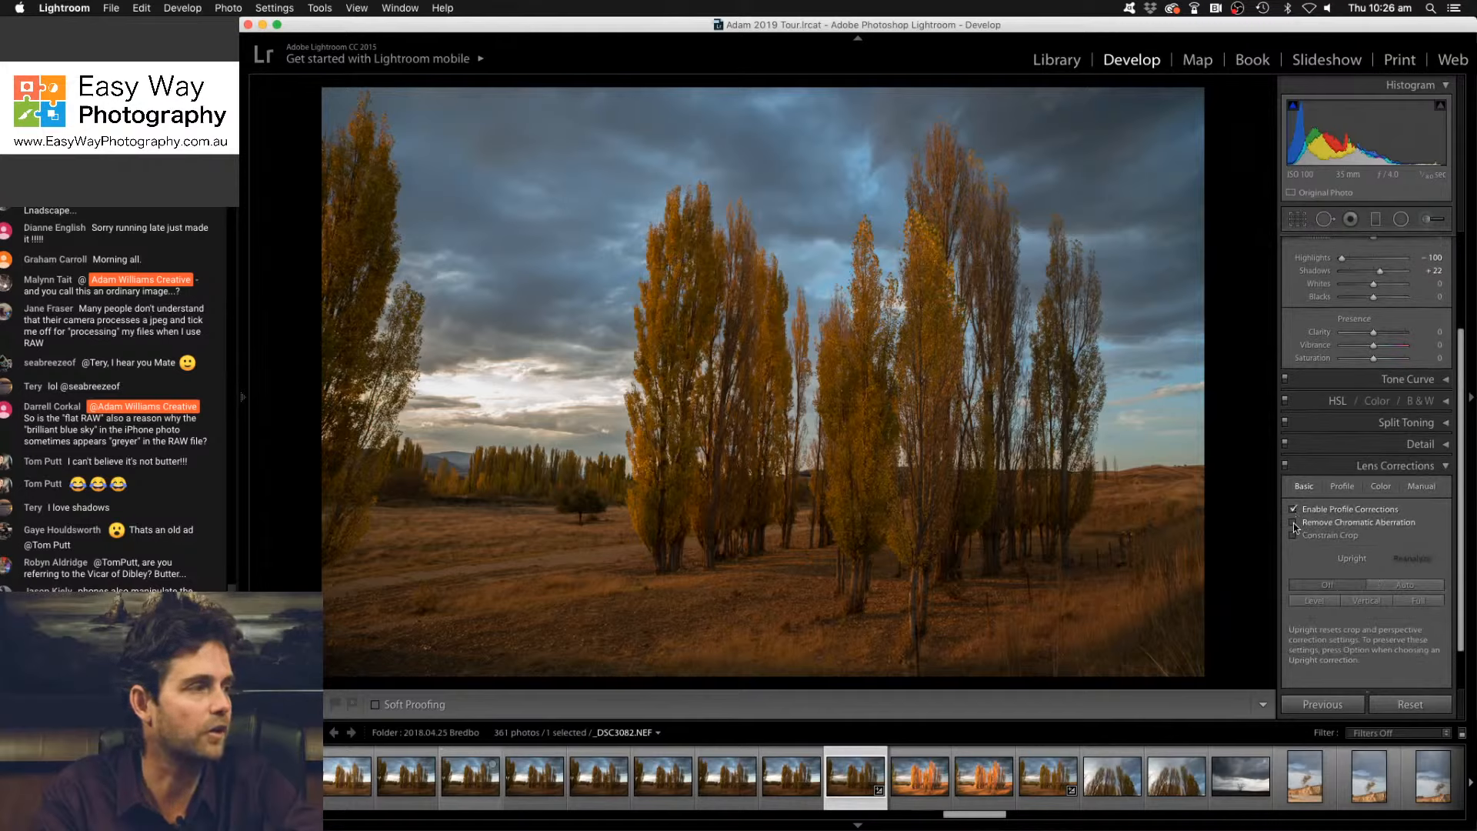
click(1293, 523)
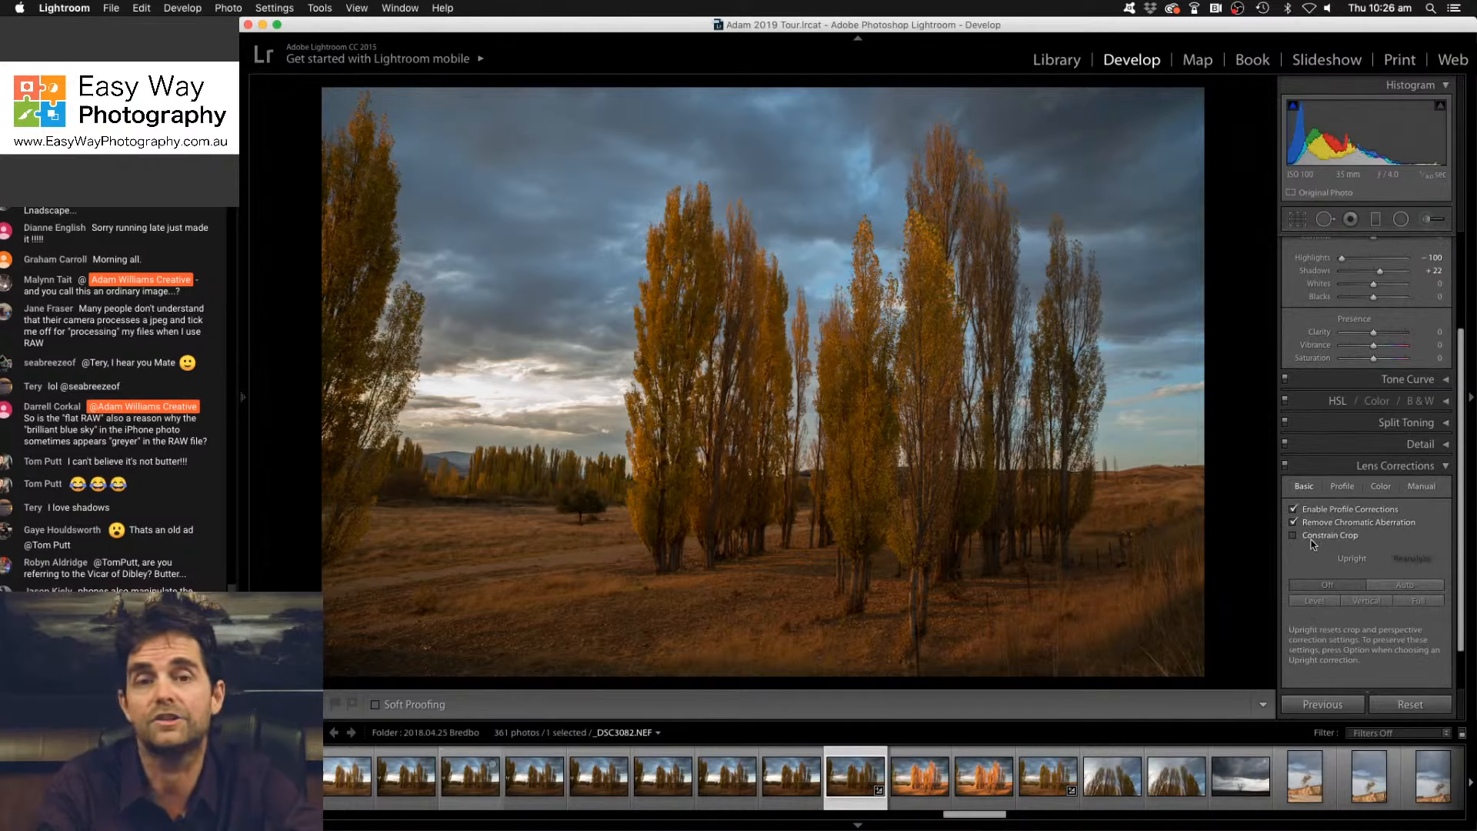
click(1446, 466)
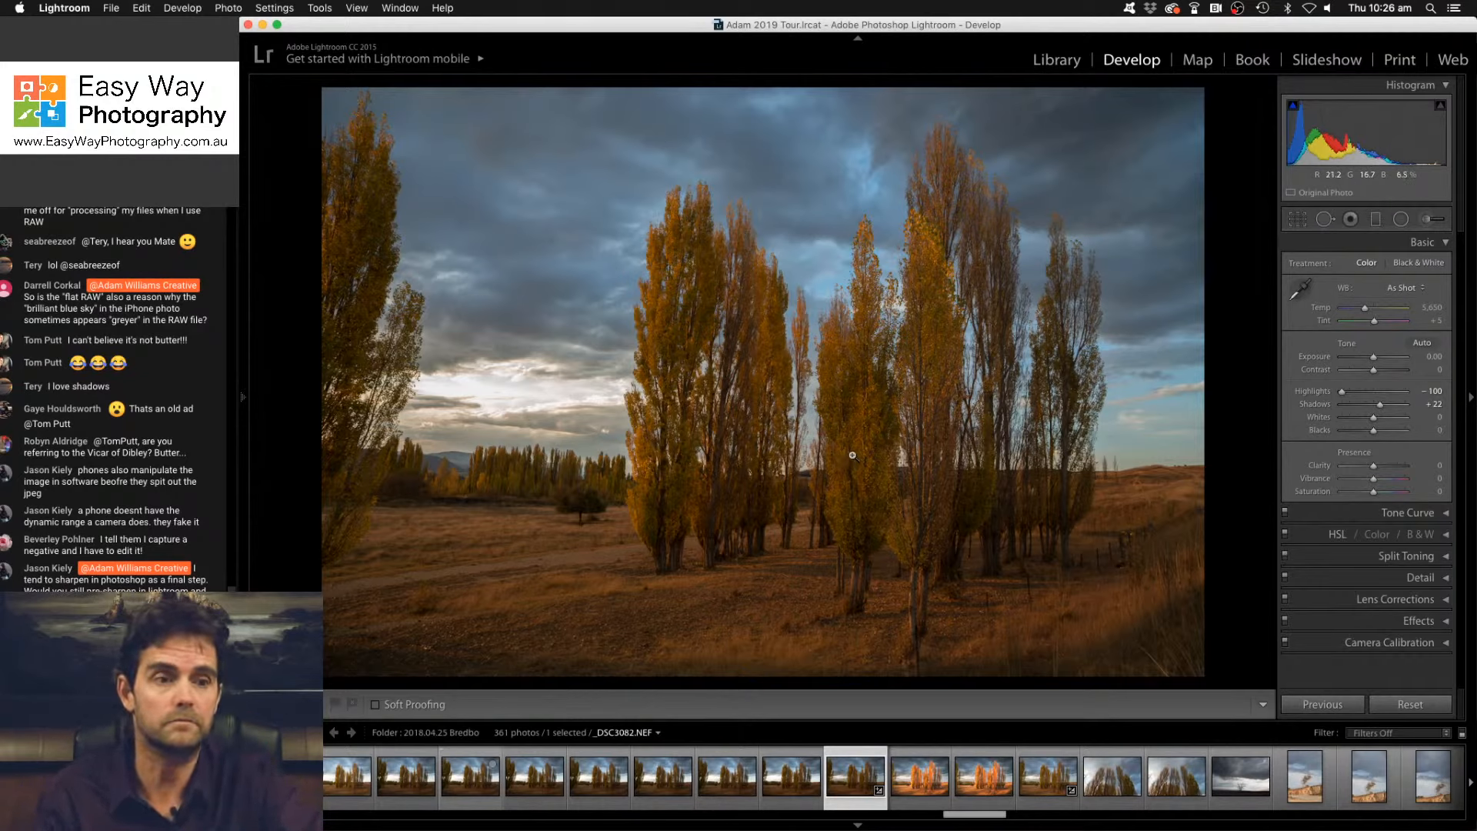
Inspect the corrected trees and sky at close range and return to the full view.
click(687, 205)
drag(609, 379, 800, 300)
click(800, 302)
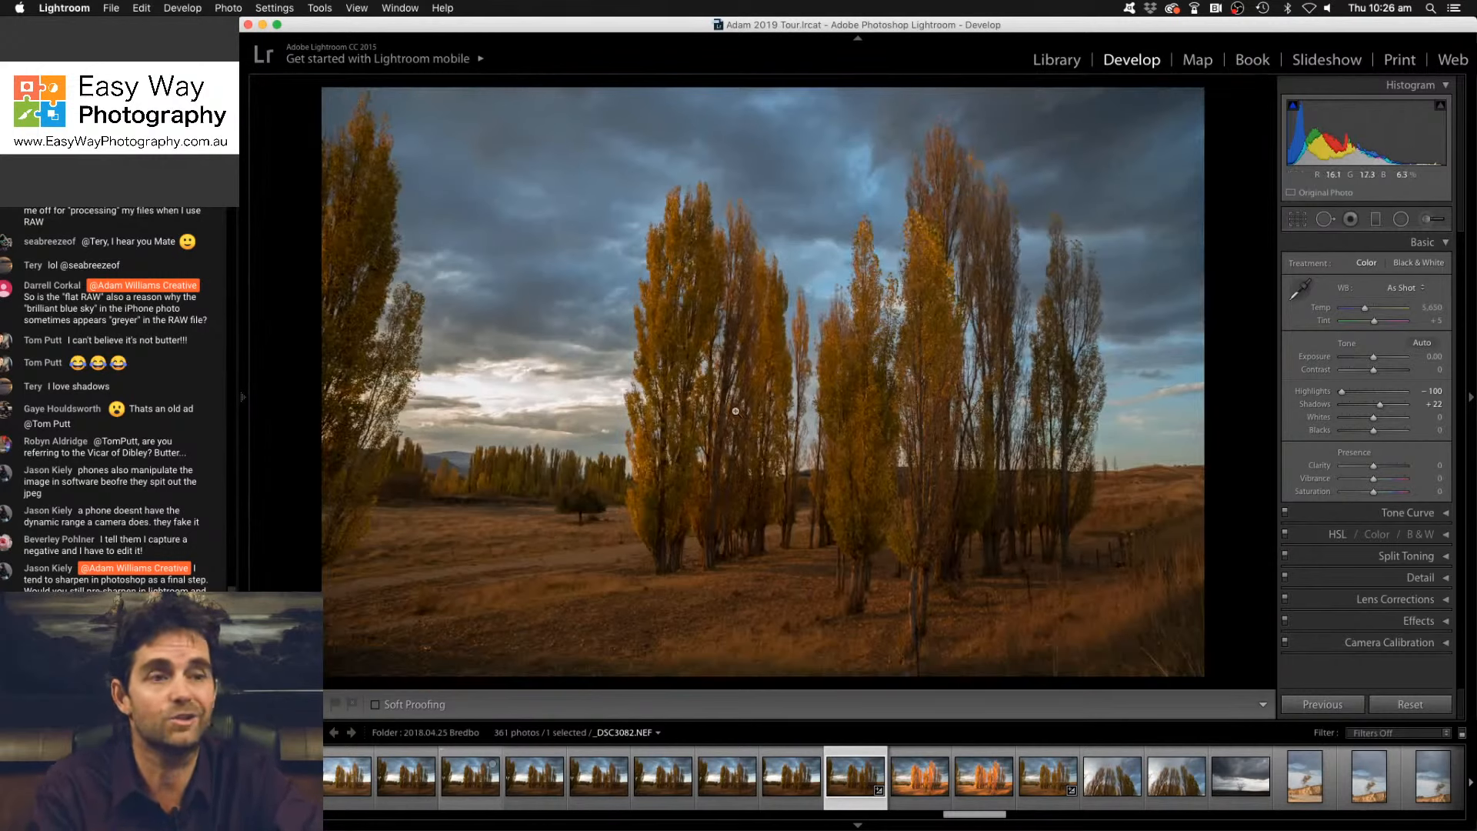
Send the developed photo to Photoshop CC 2019 for editing, rendered using Lightroom.
right_click(736, 329)
mouse_move(738, 332)
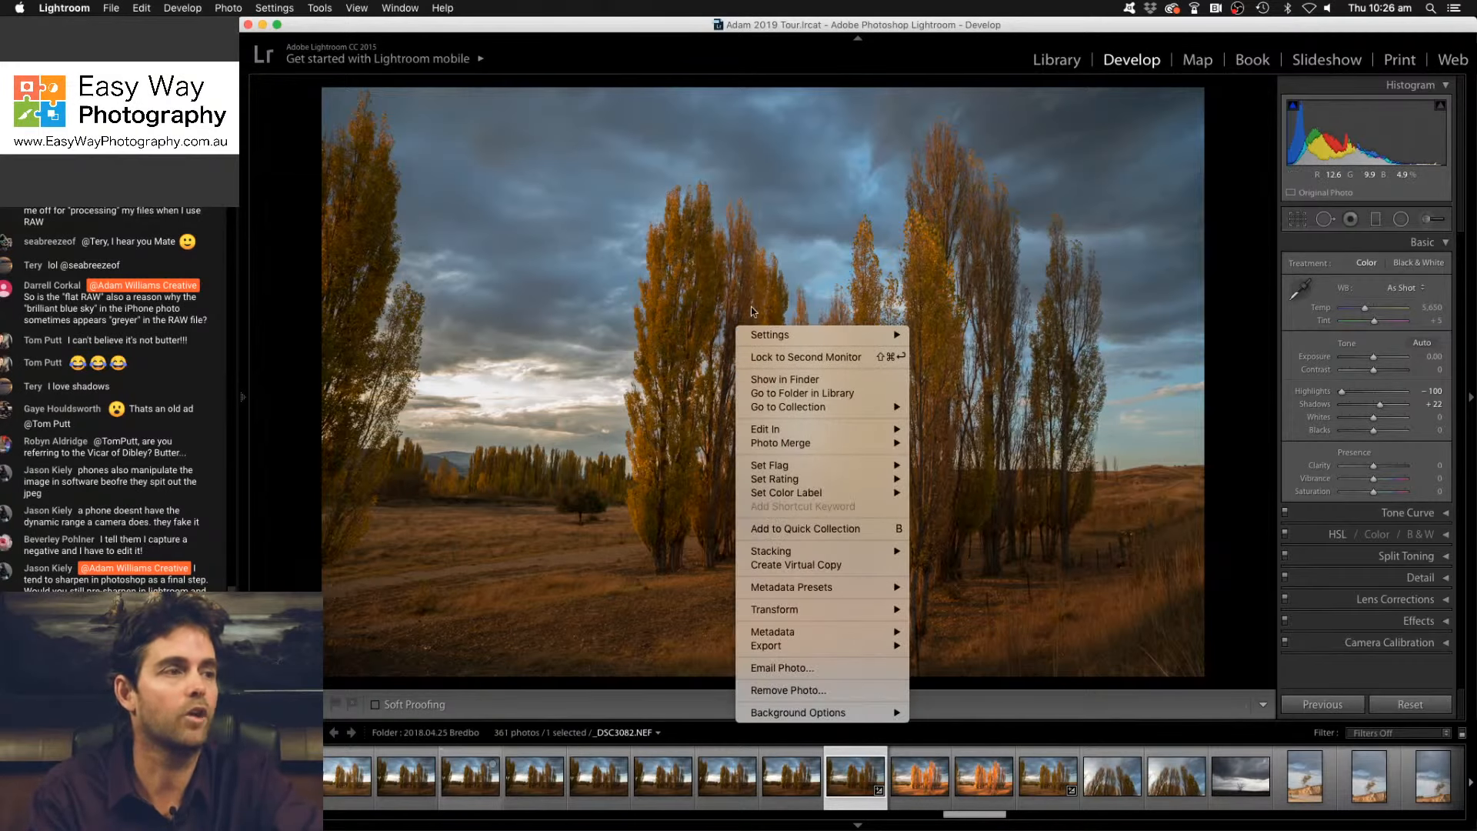
mouse_move(772, 428)
click(1013, 436)
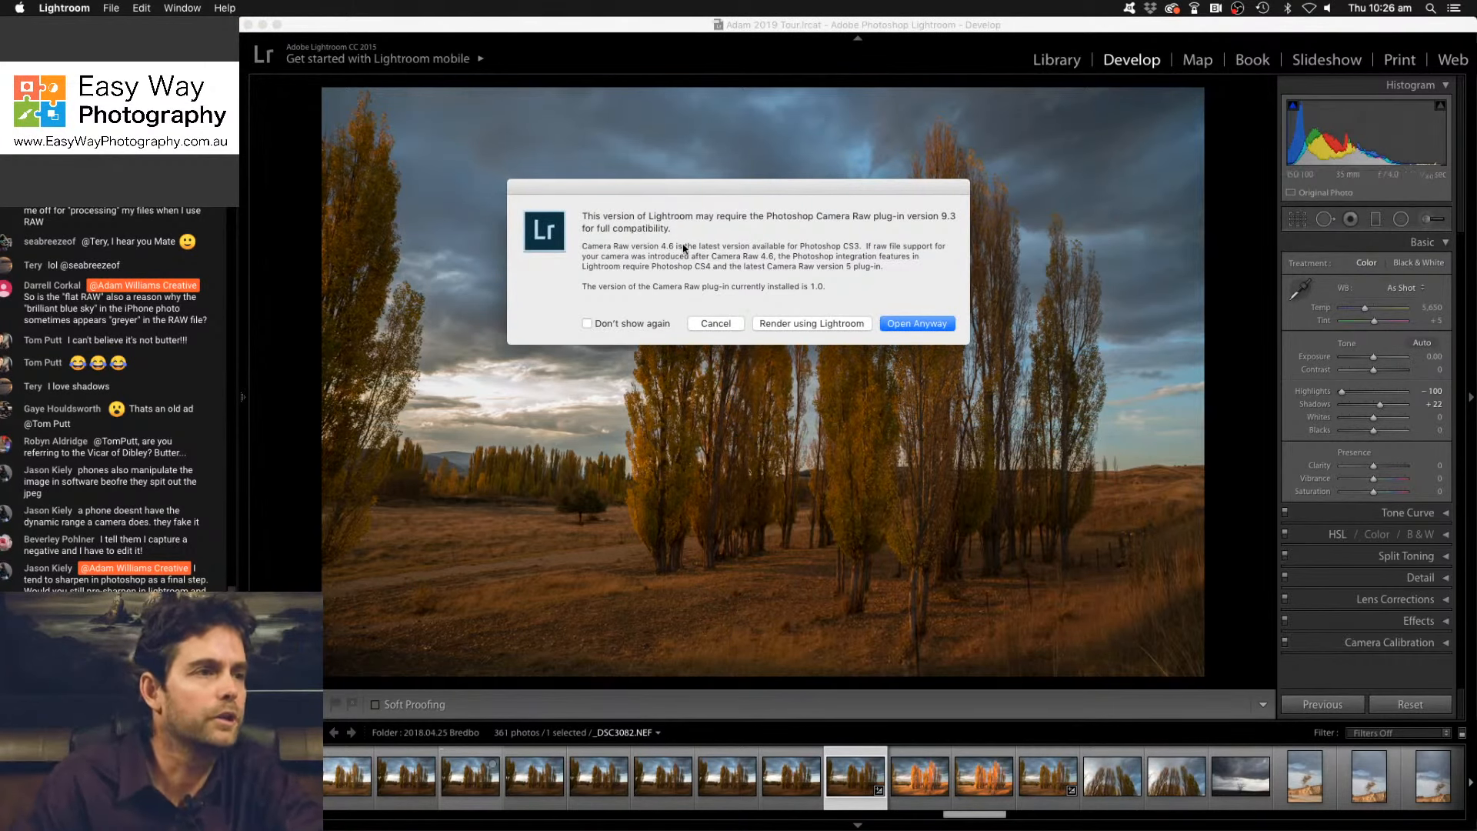
click(807, 324)
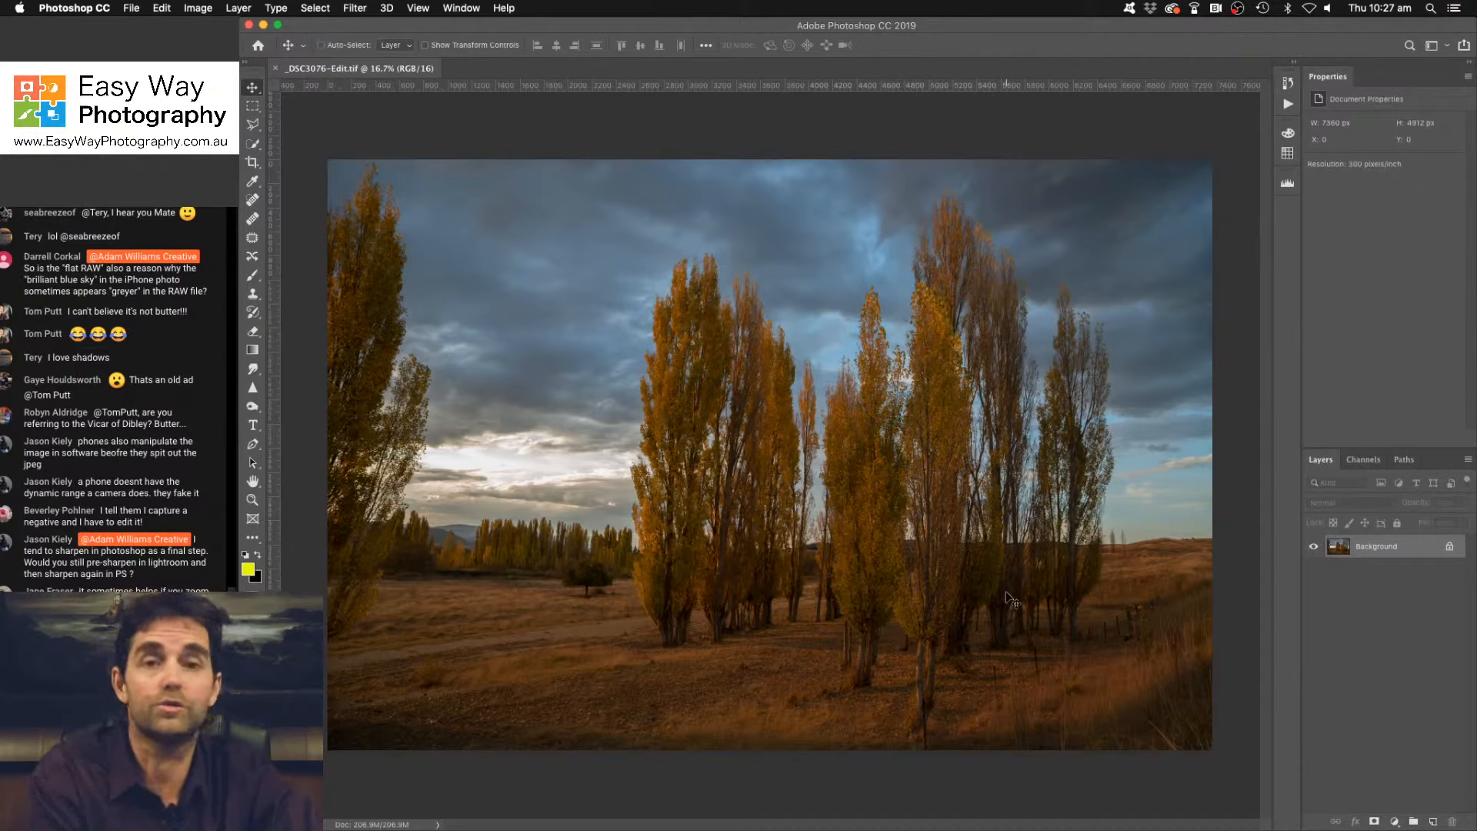
Duplicate the Background layer and name the copy "Colour correction".
key(super+j)
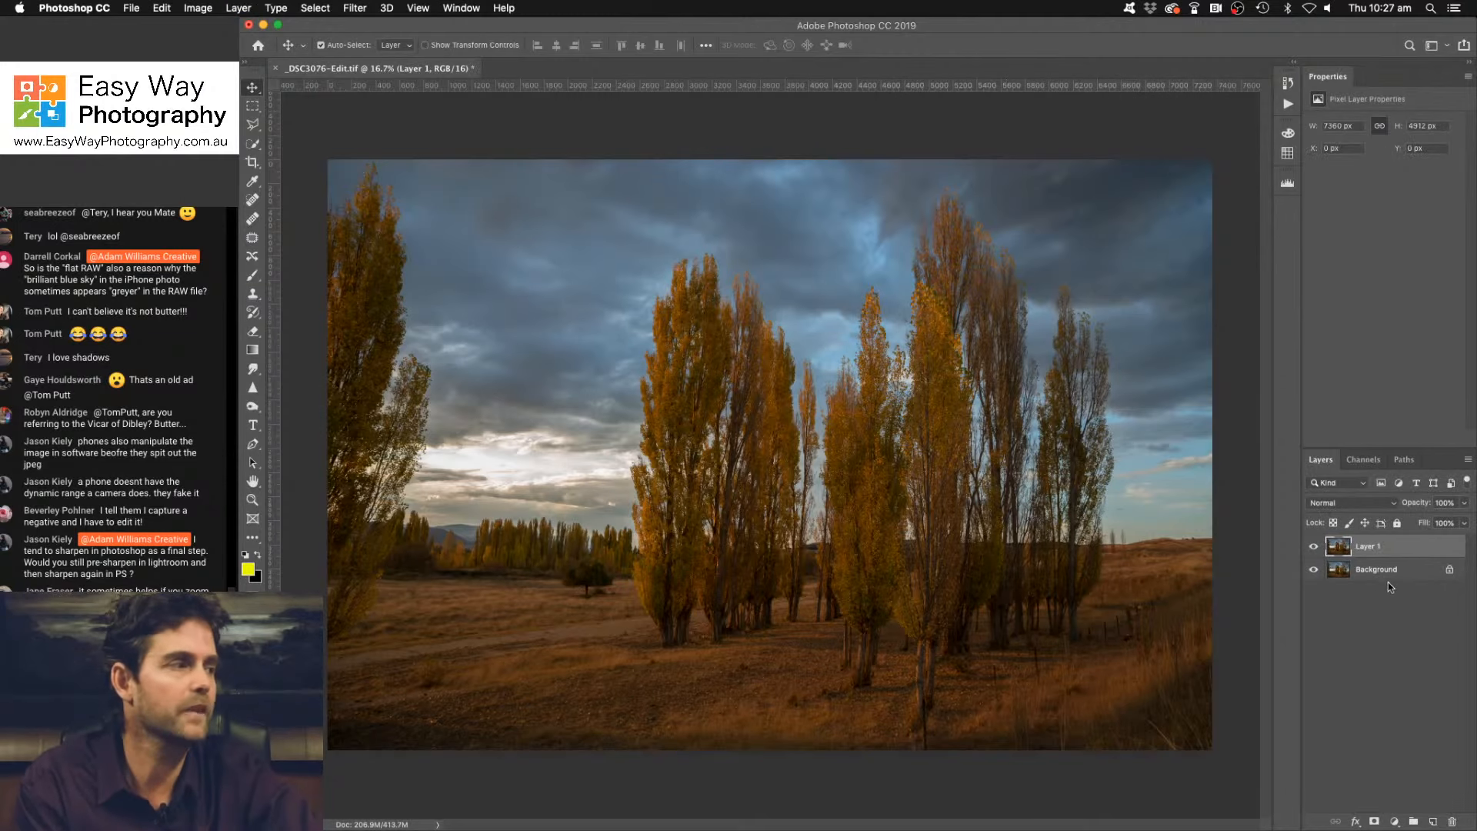
double_click(1367, 546)
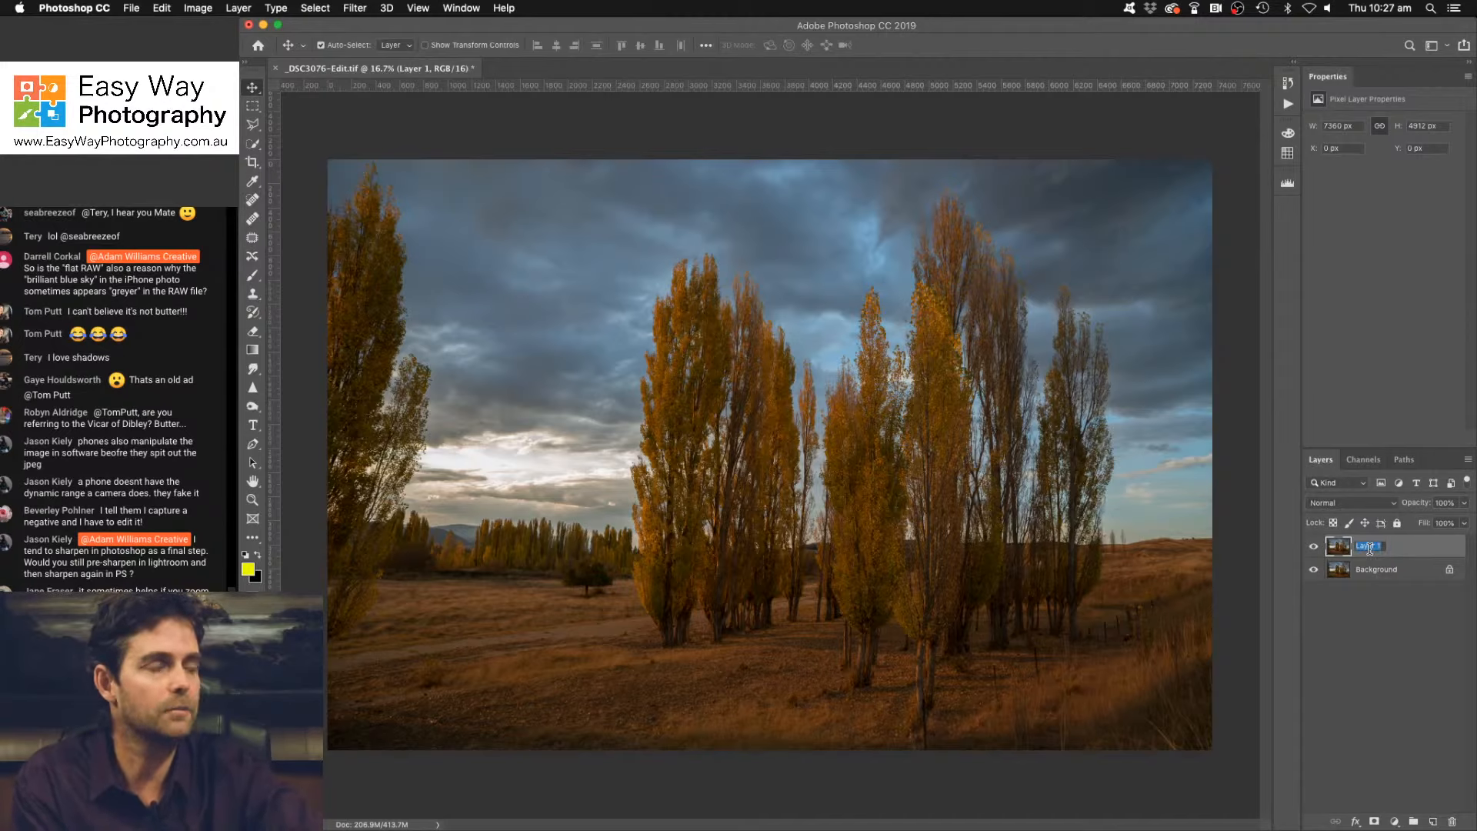
text(Colour)
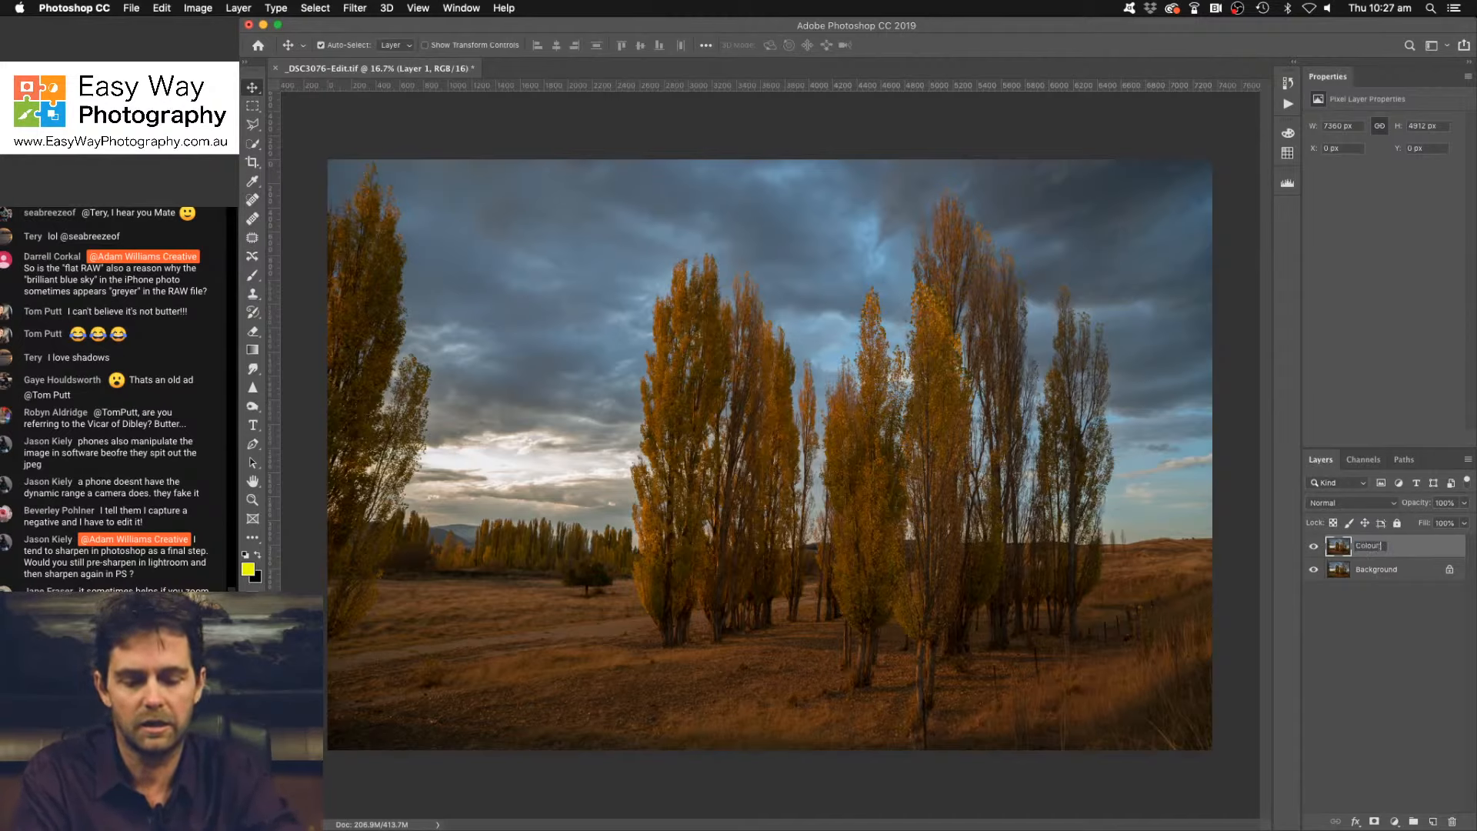
text( correction)
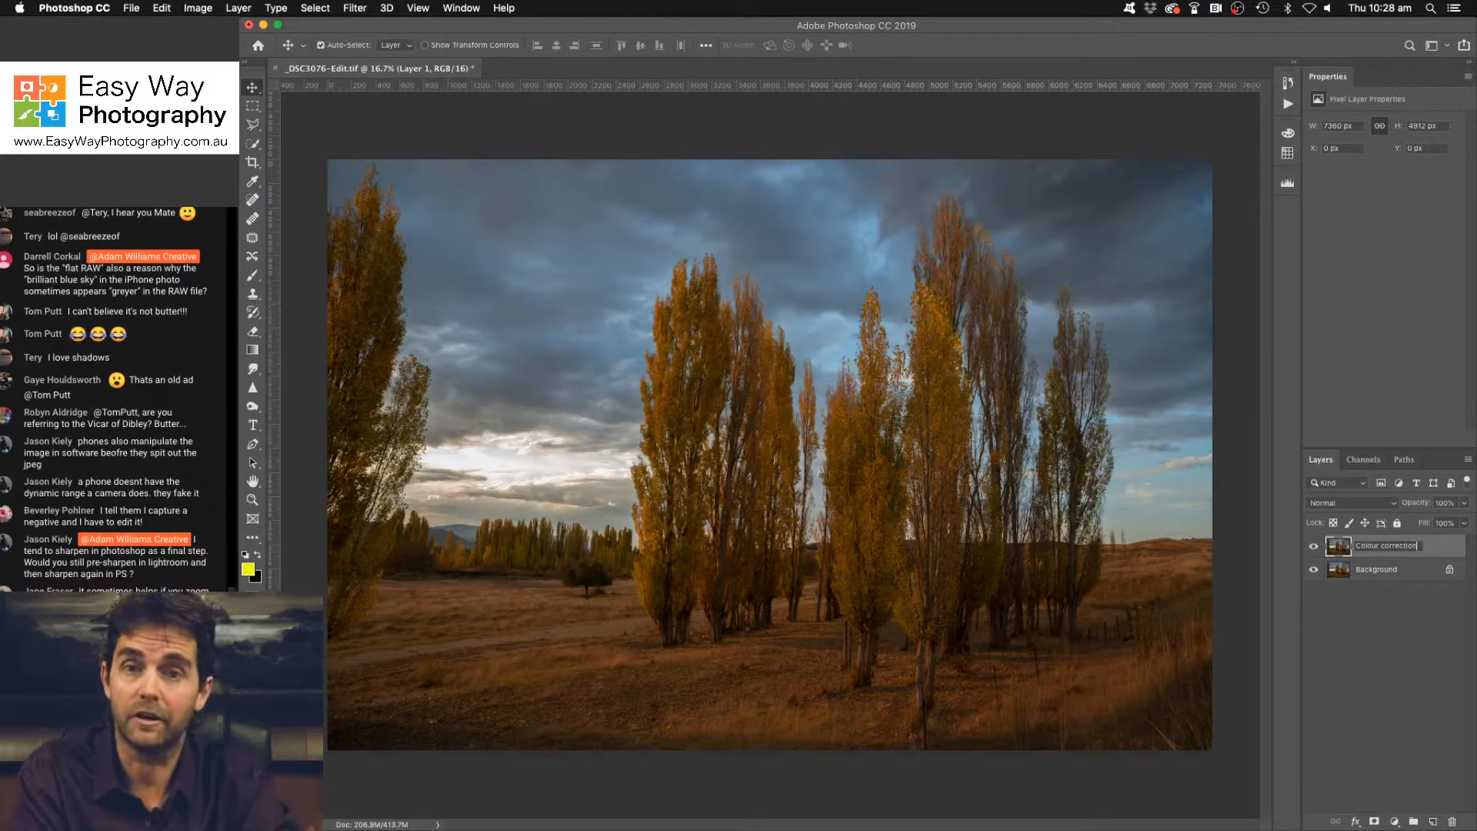
key(Return)
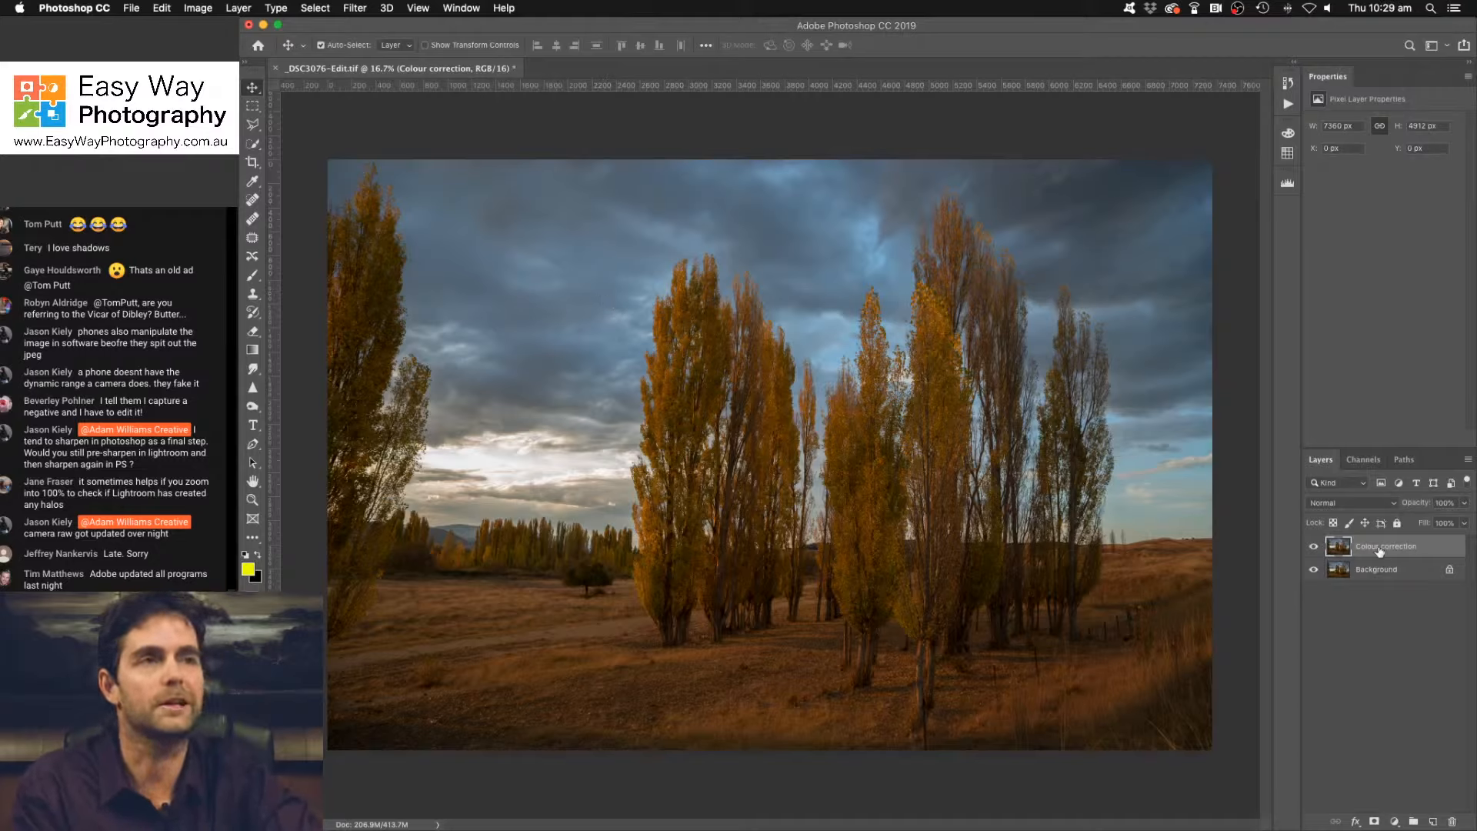
Apply Match Color with Neutralize enabled to the Colour correction layer.
click(197, 8)
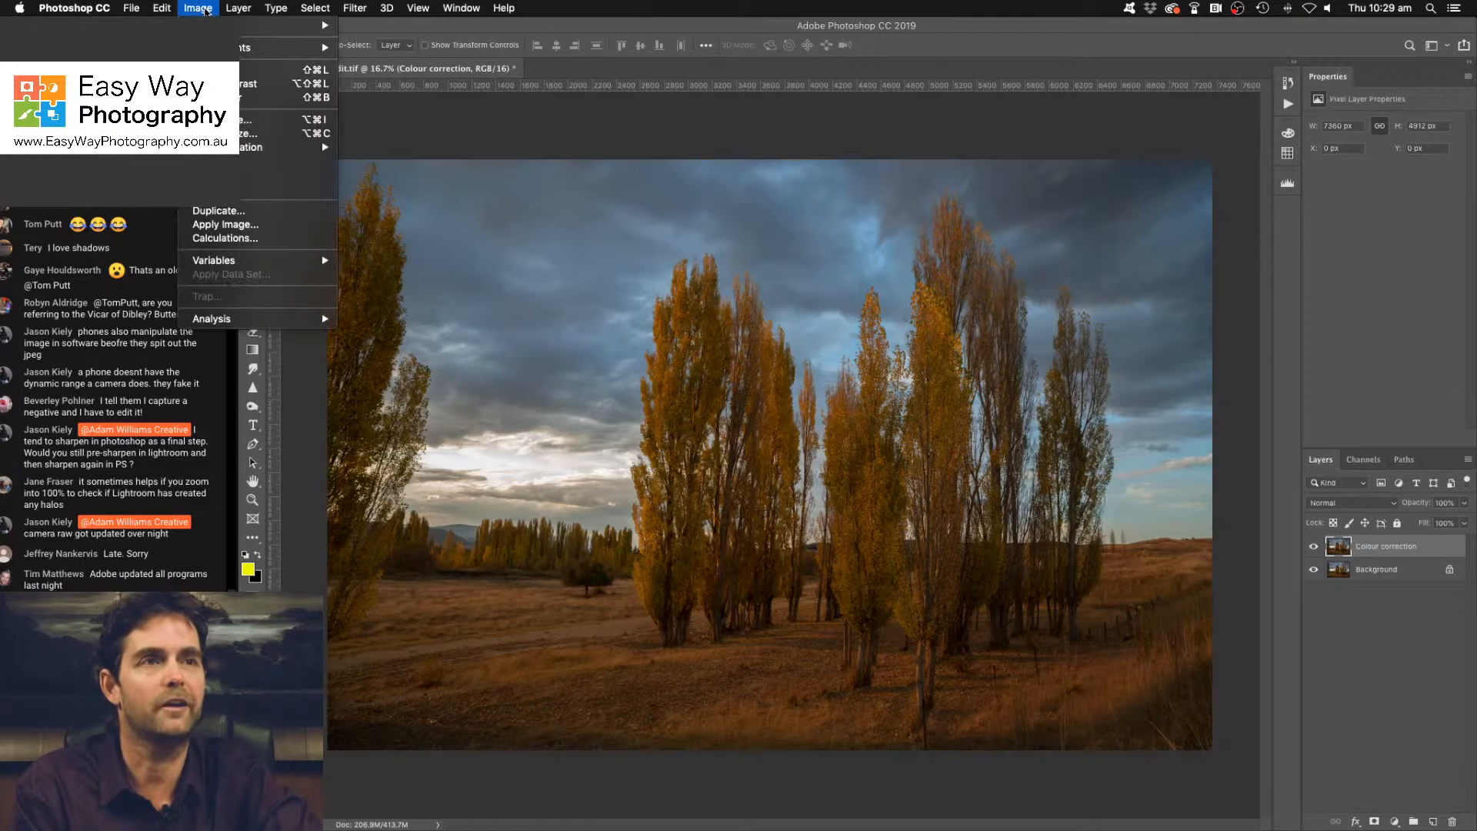
mouse_move(293, 47)
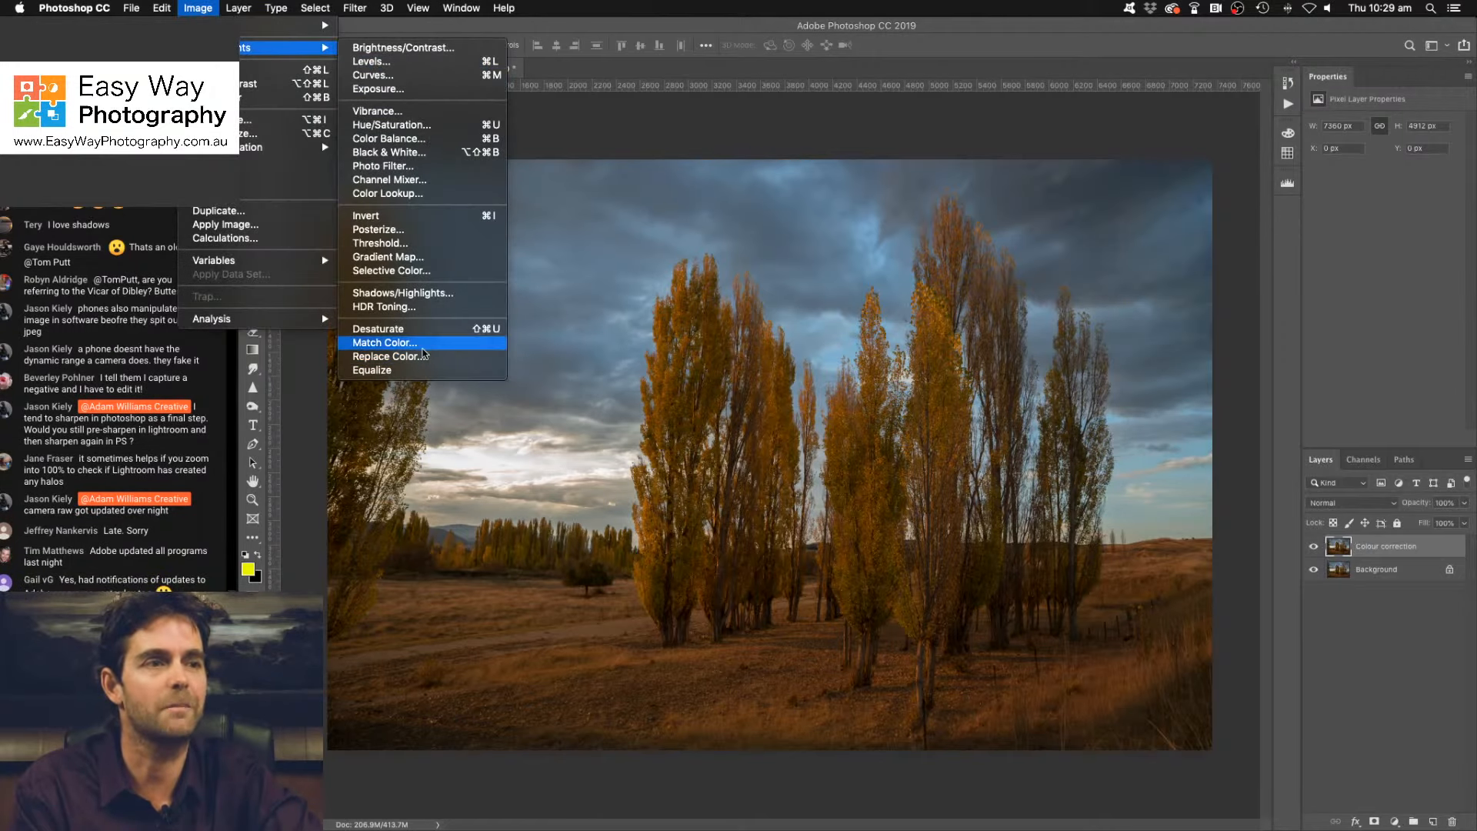
click(421, 347)
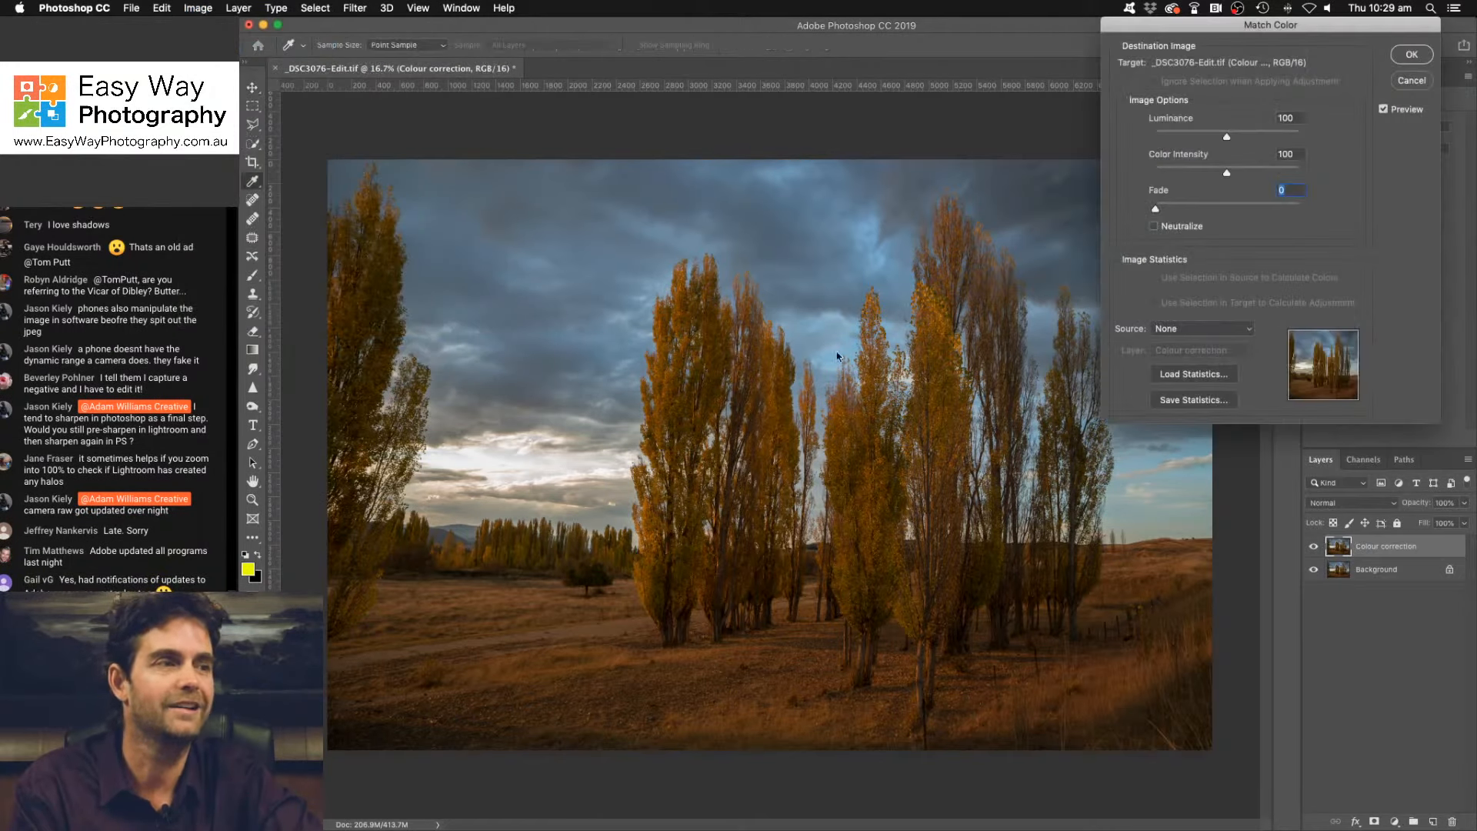
click(1152, 226)
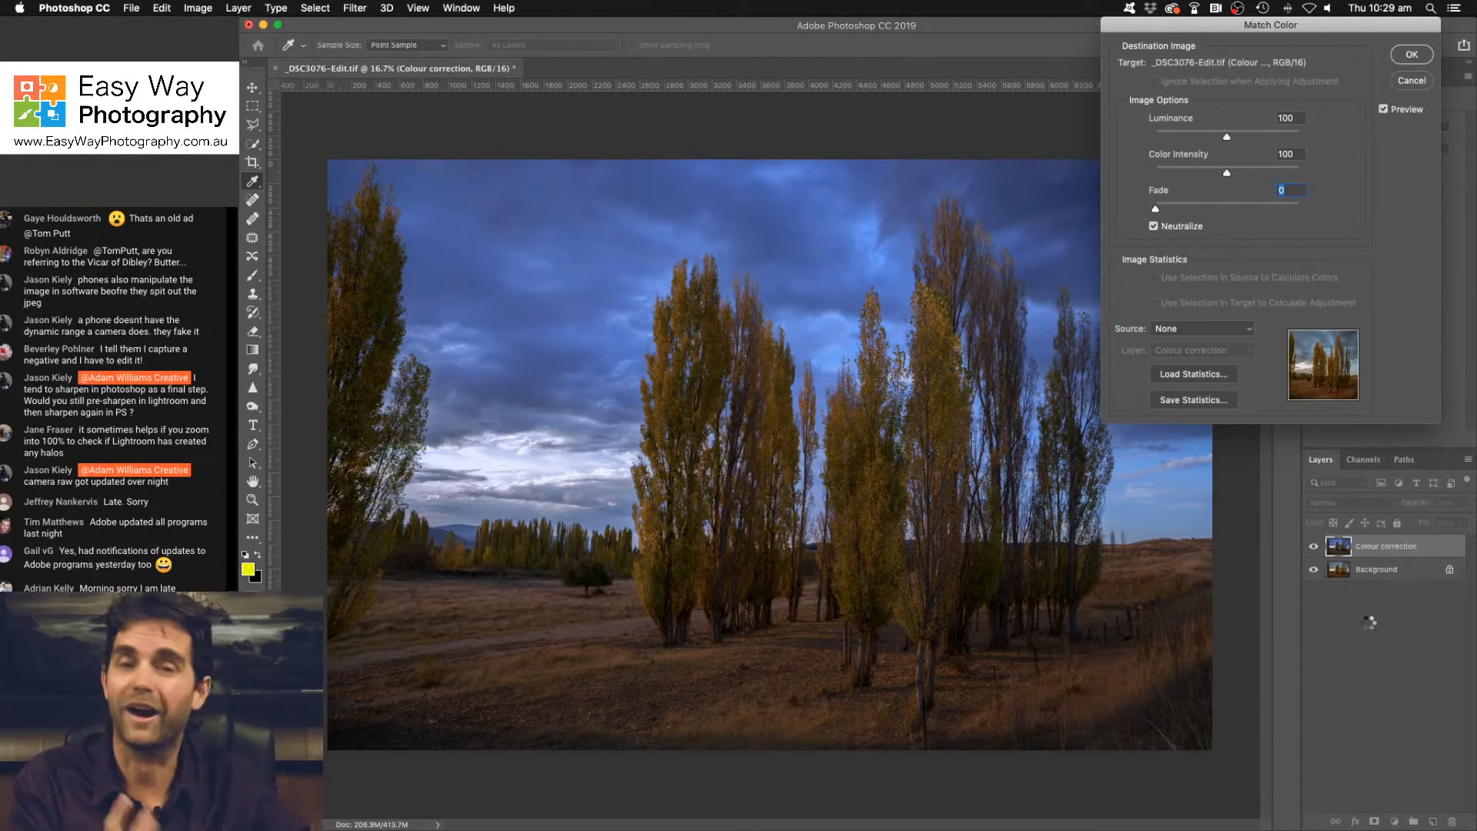
key(Return)
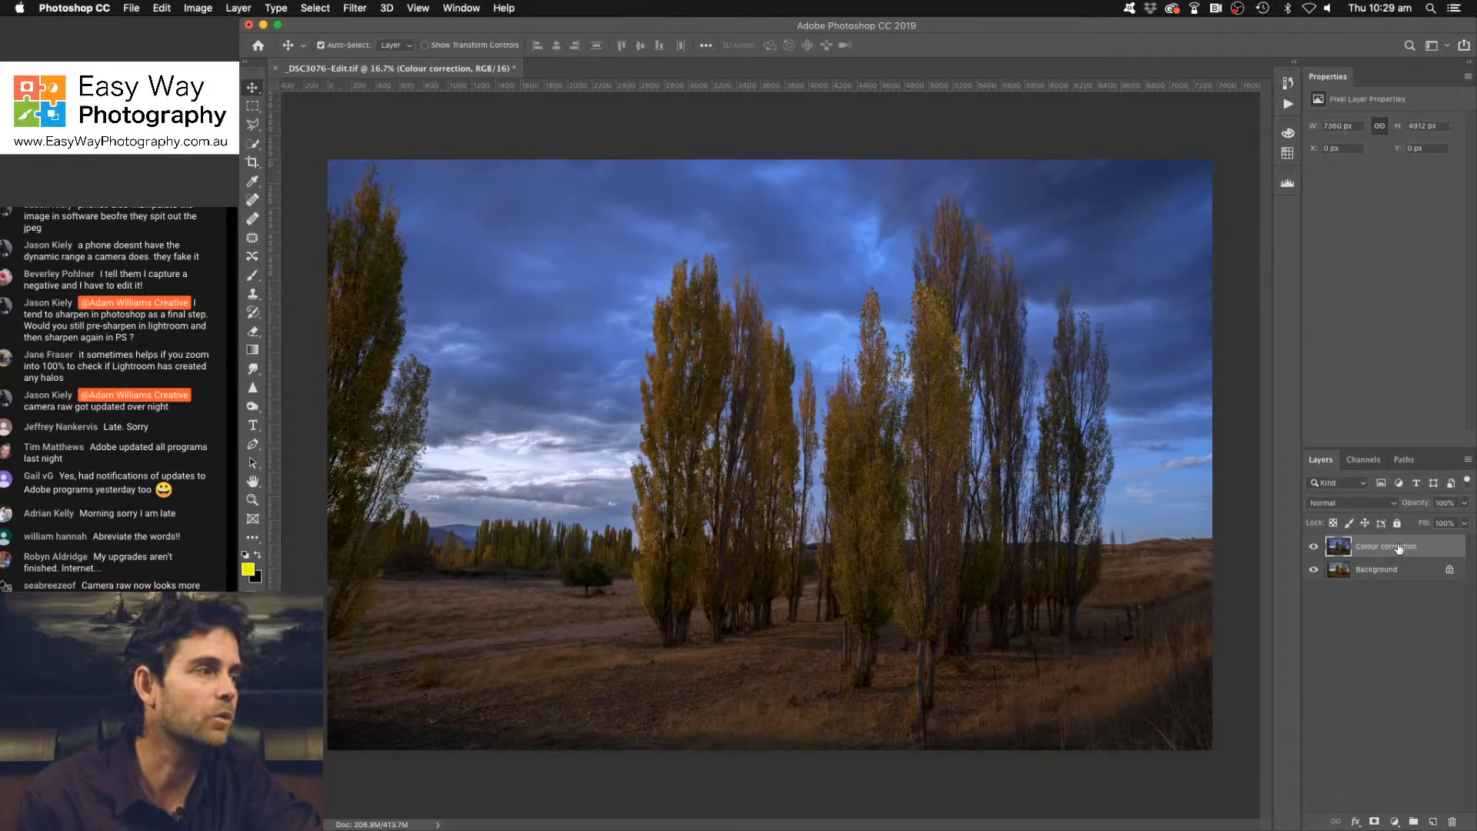
Compare the photo with and without the Colour correction layer, and leave that layer hidden.
click(1314, 546)
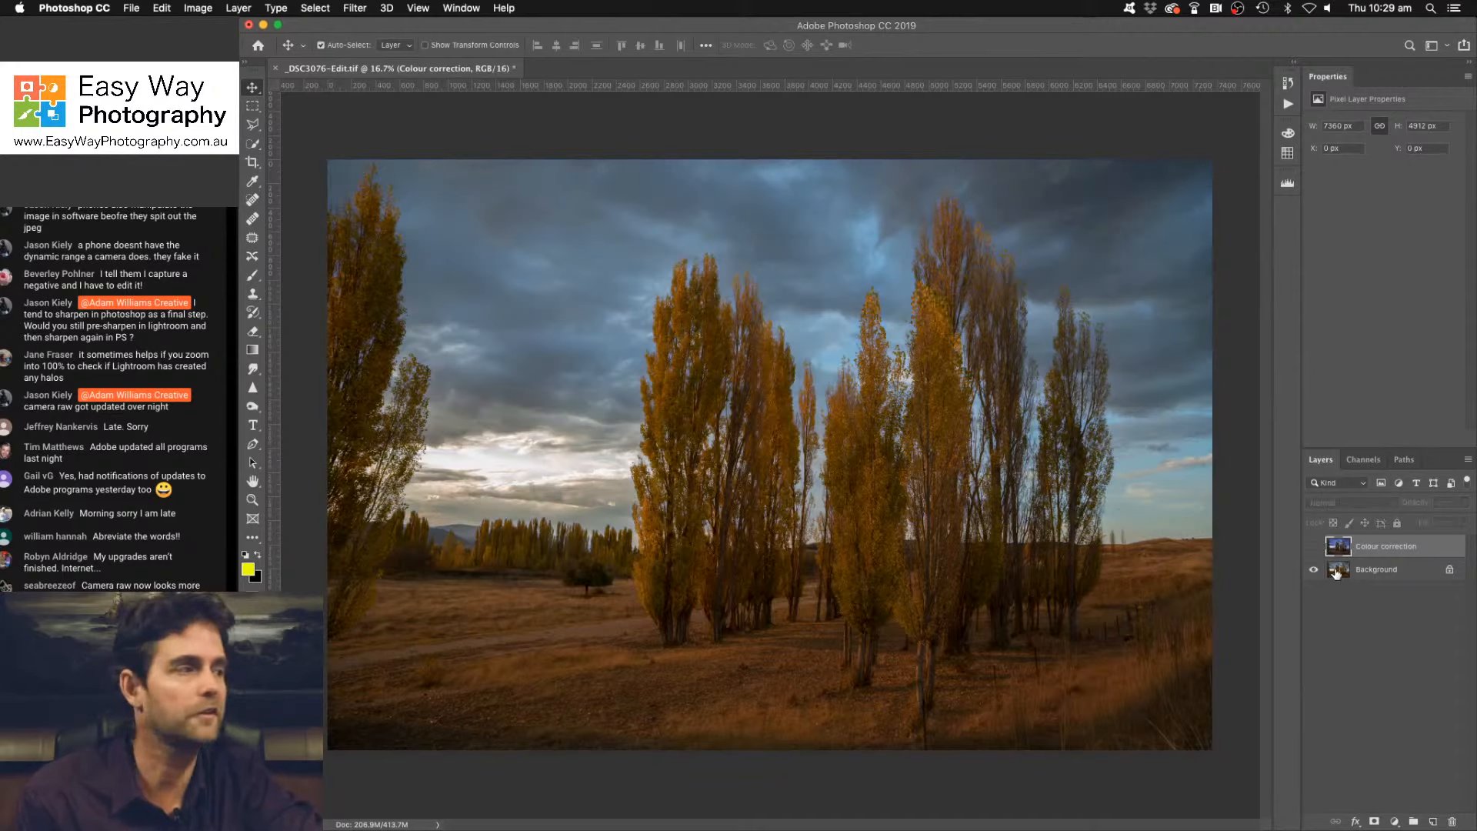
click(1314, 546)
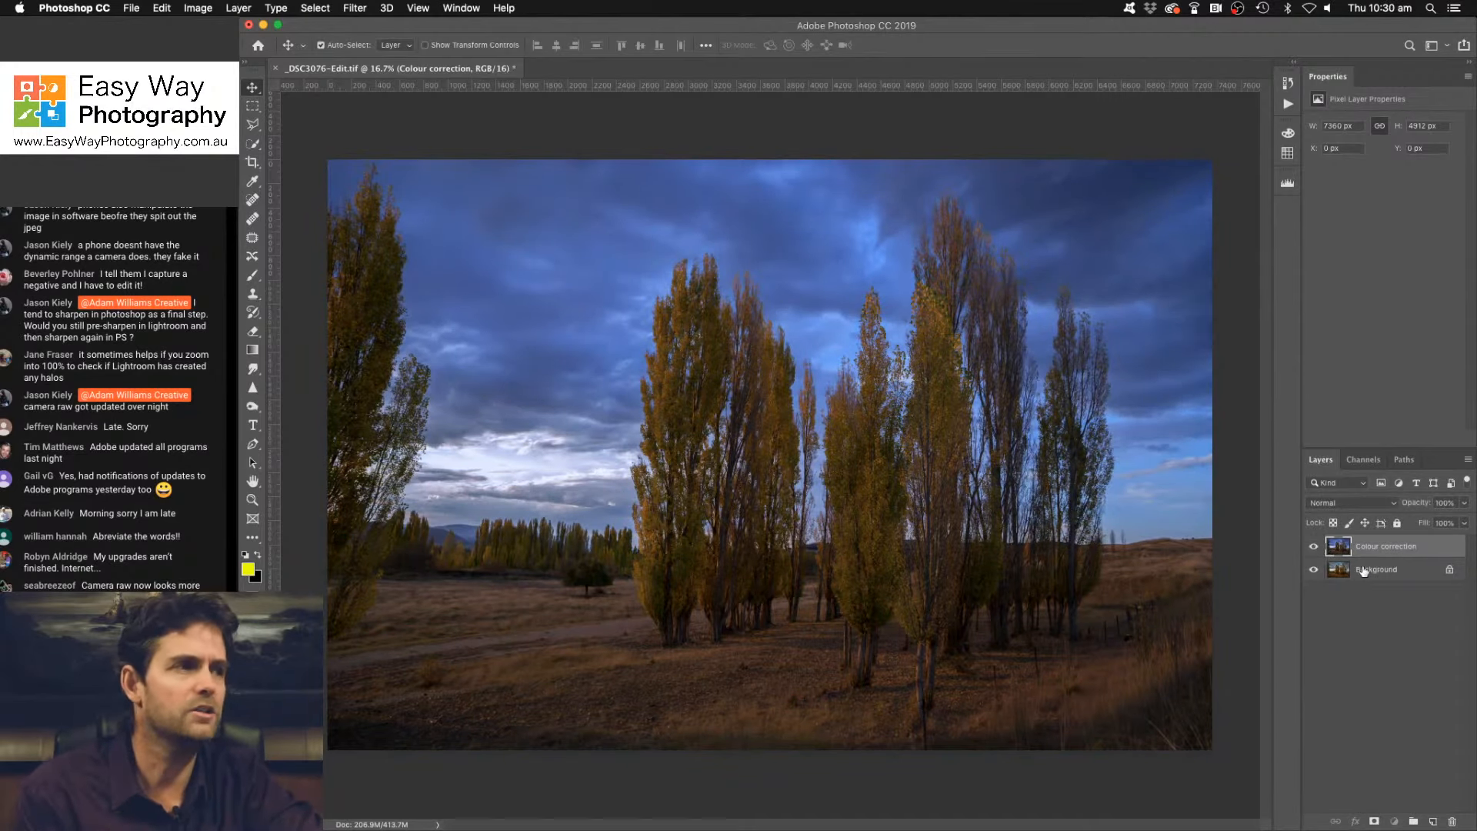
click(1314, 546)
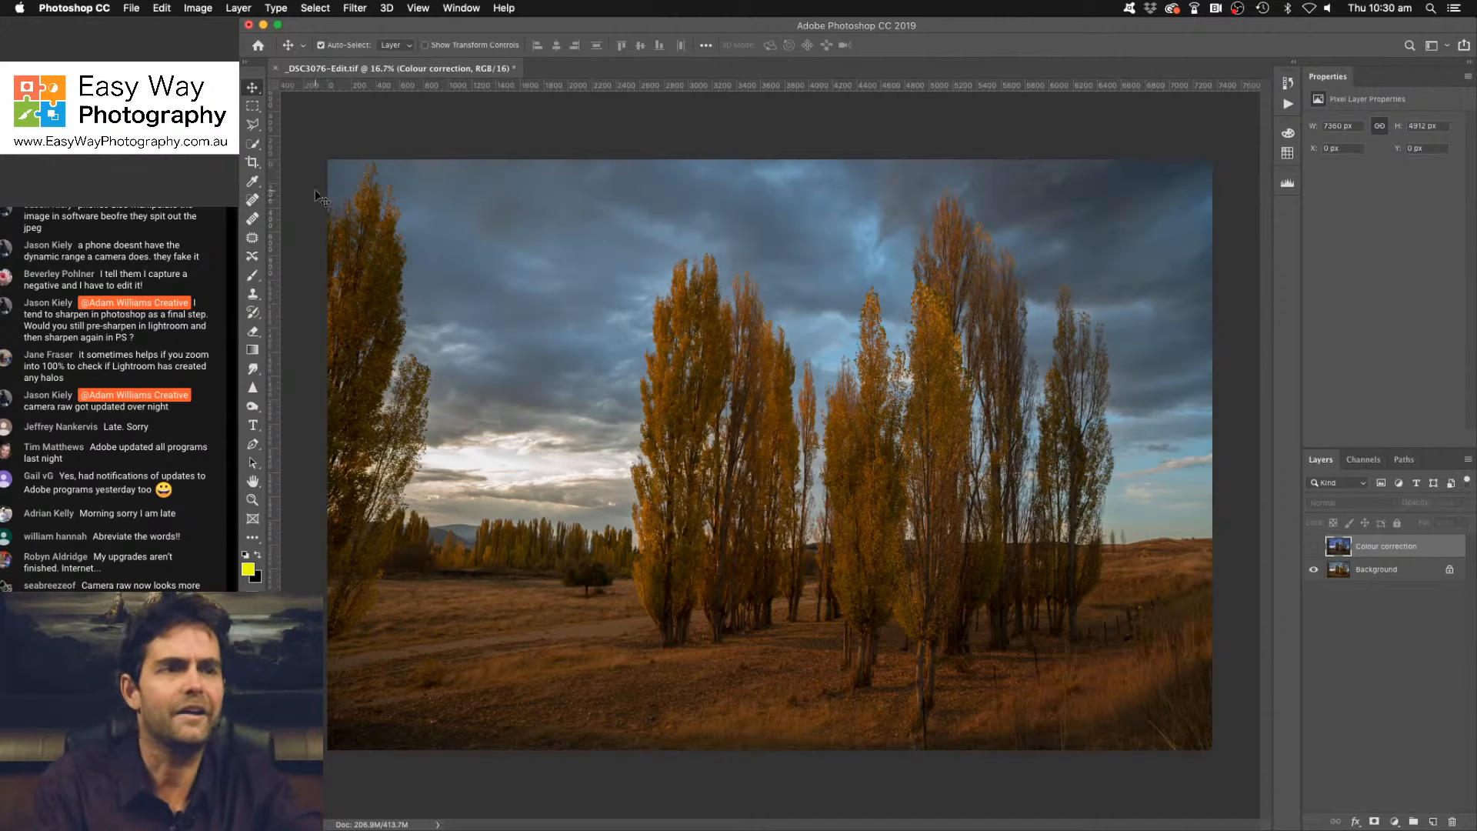
Try straightening the photo along the horizon within an unconstrained full-frame crop, and discard the crop.
click(254, 163)
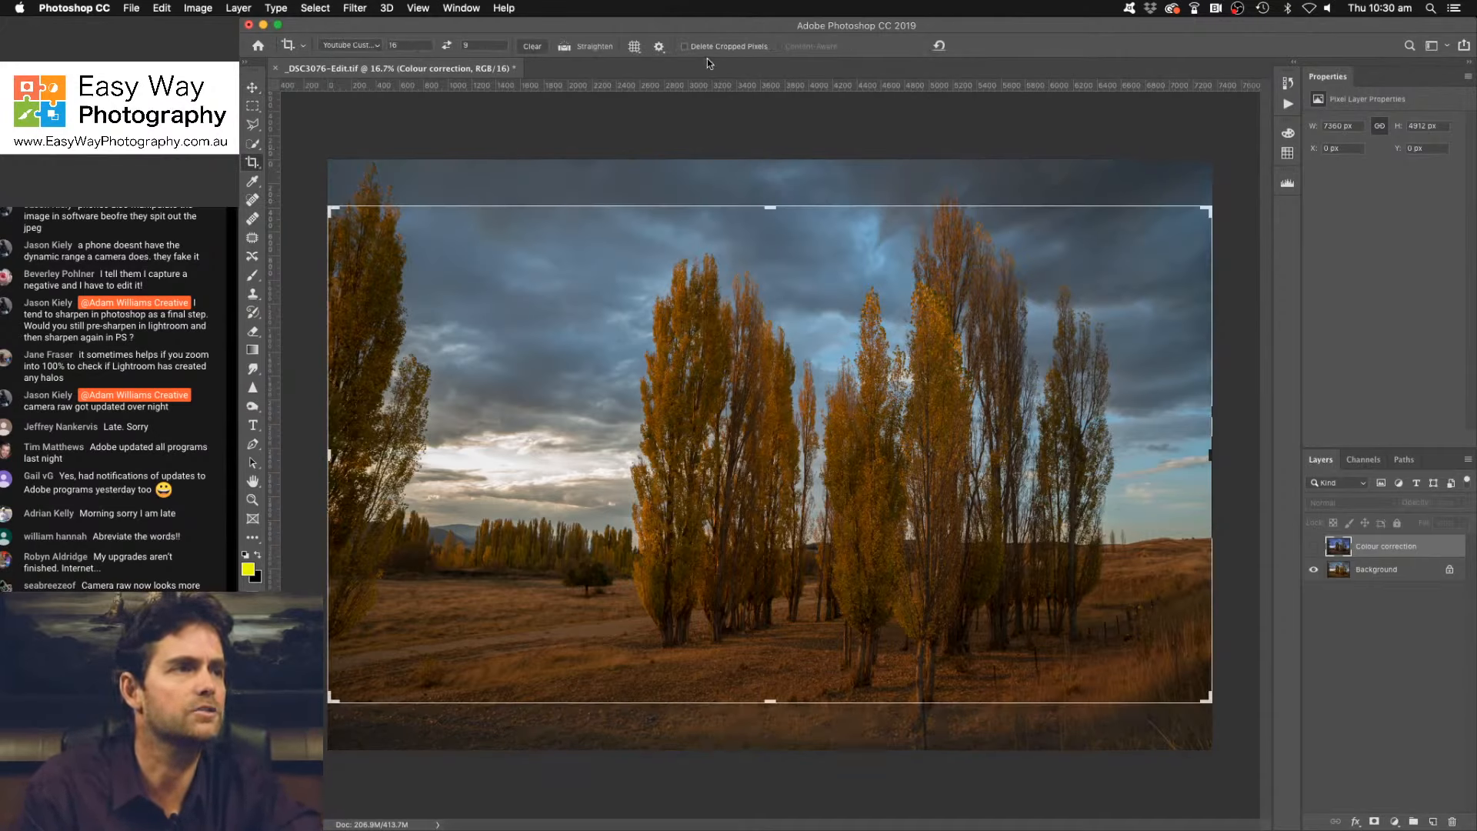
click(532, 47)
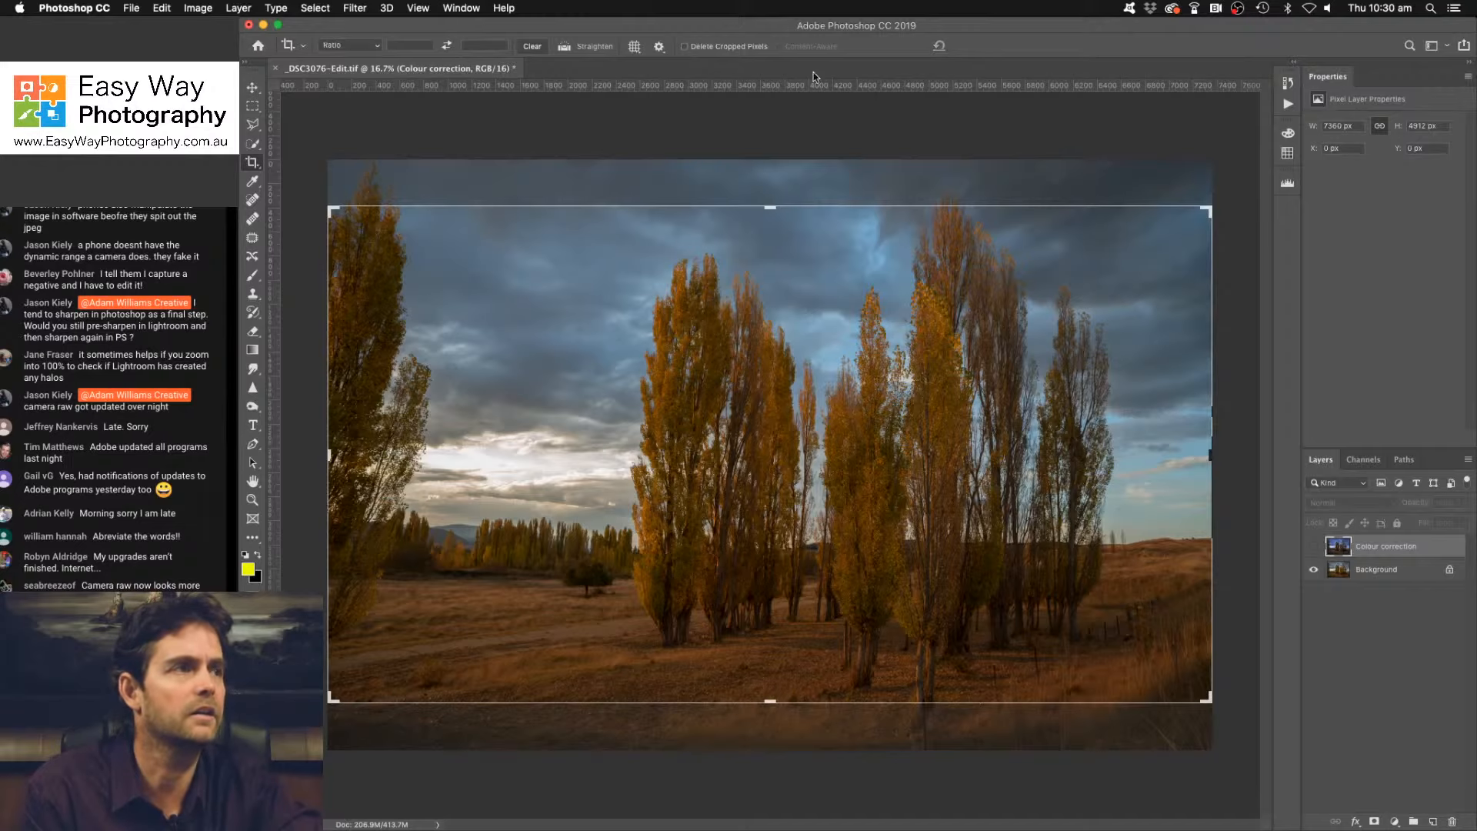
click(940, 47)
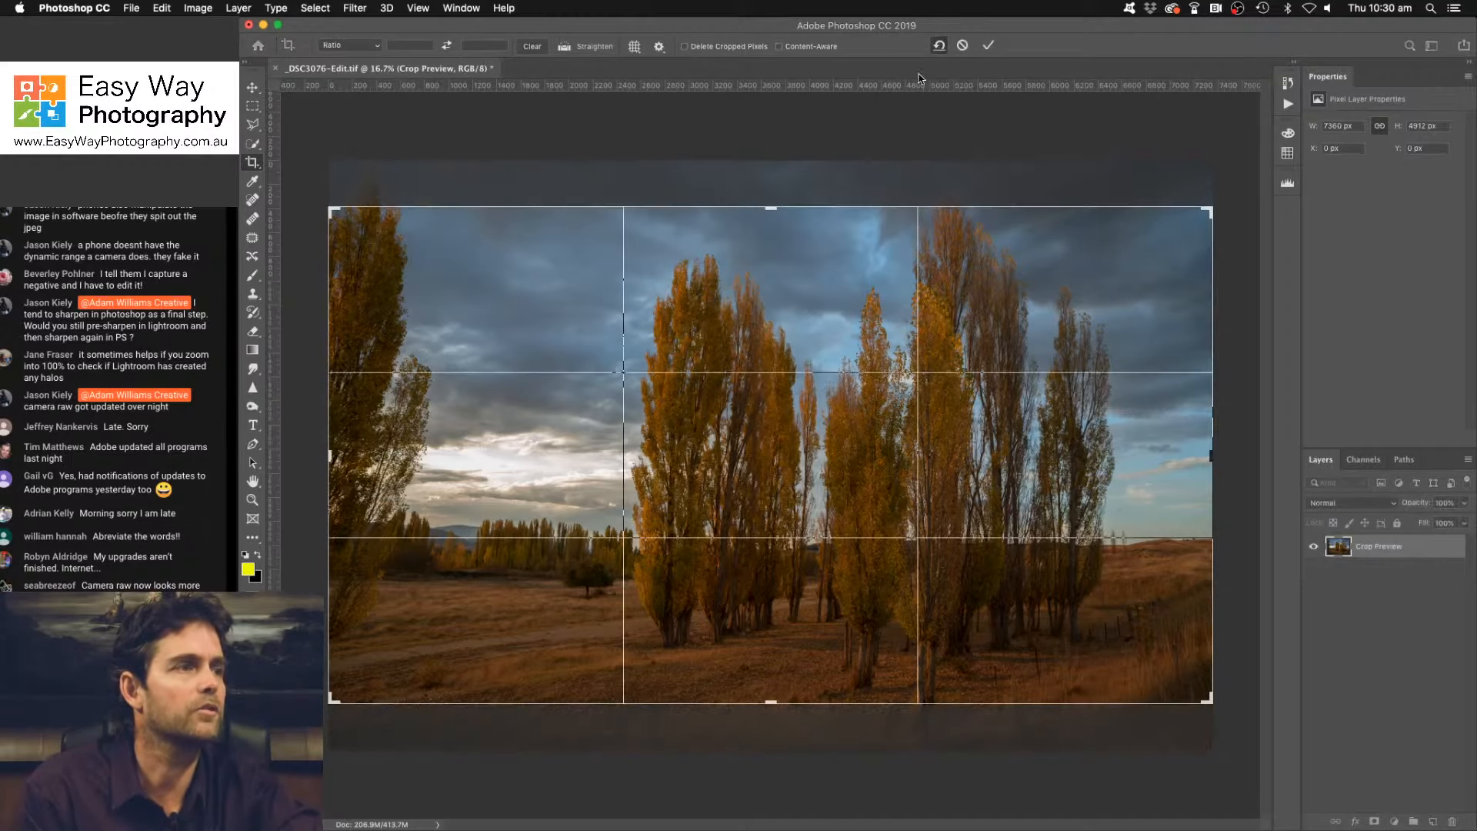
click(592, 48)
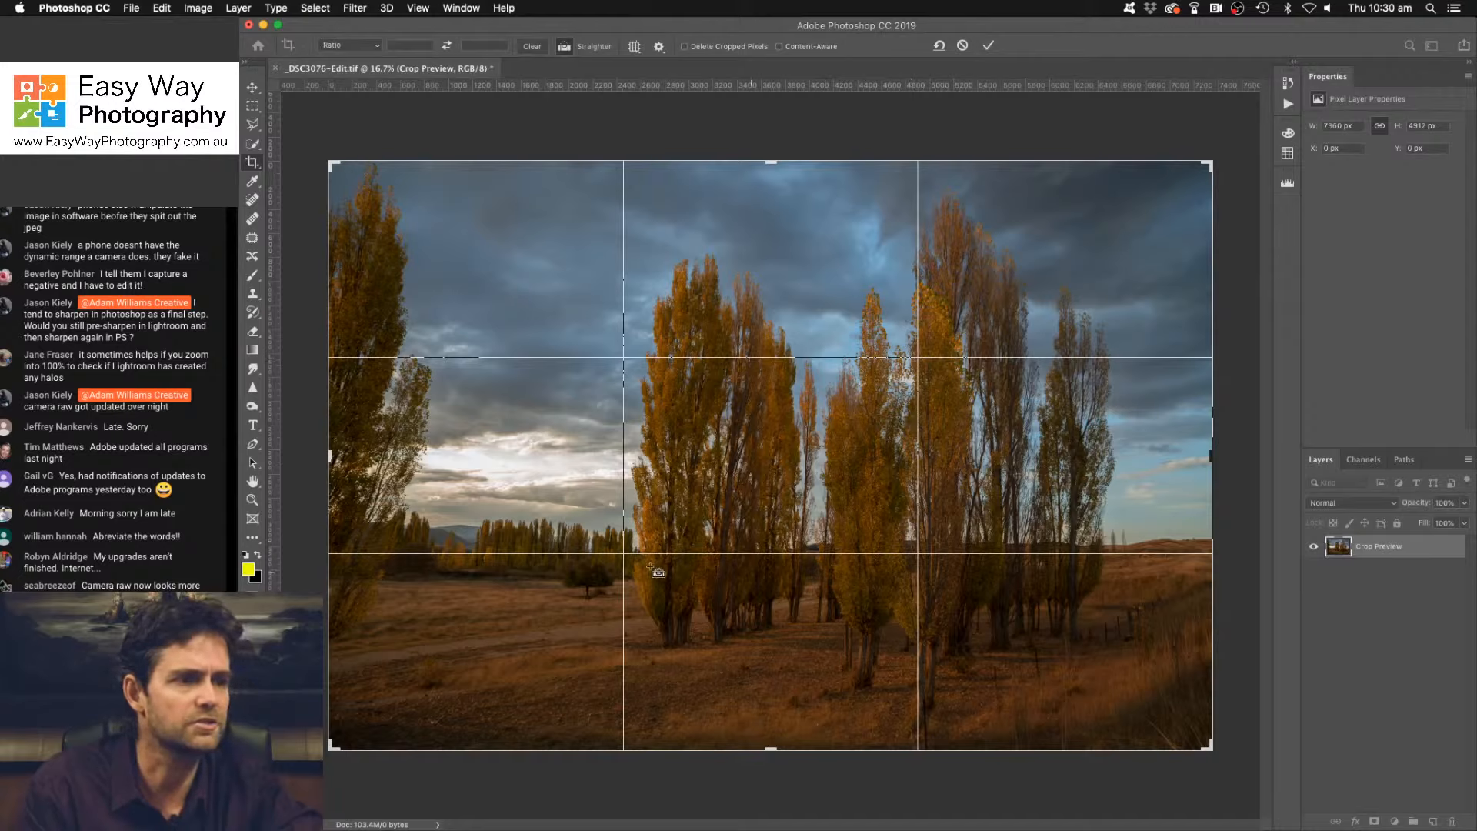
drag(449, 533, 1195, 537)
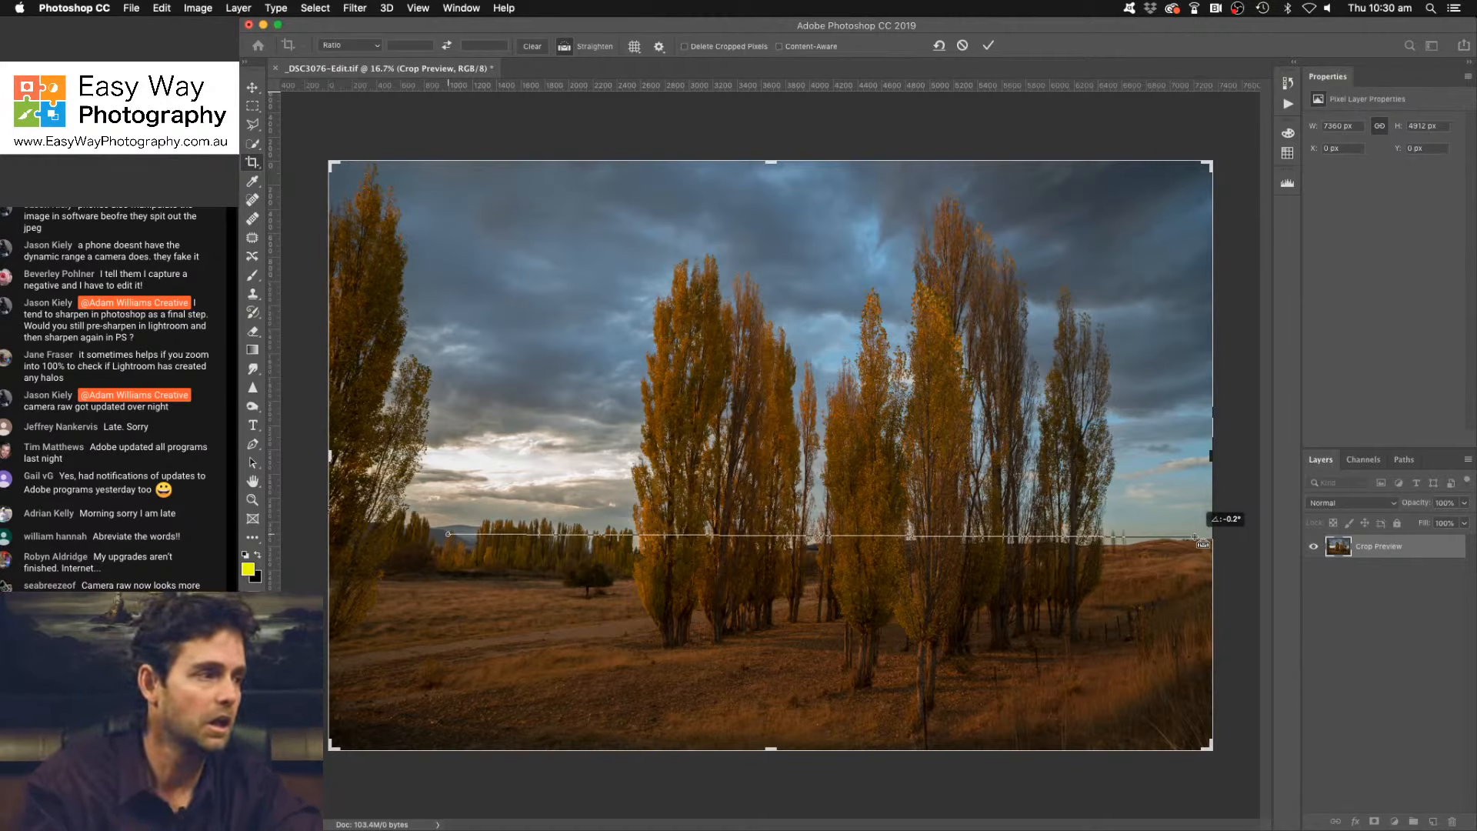
drag(1201, 543, 1202, 542)
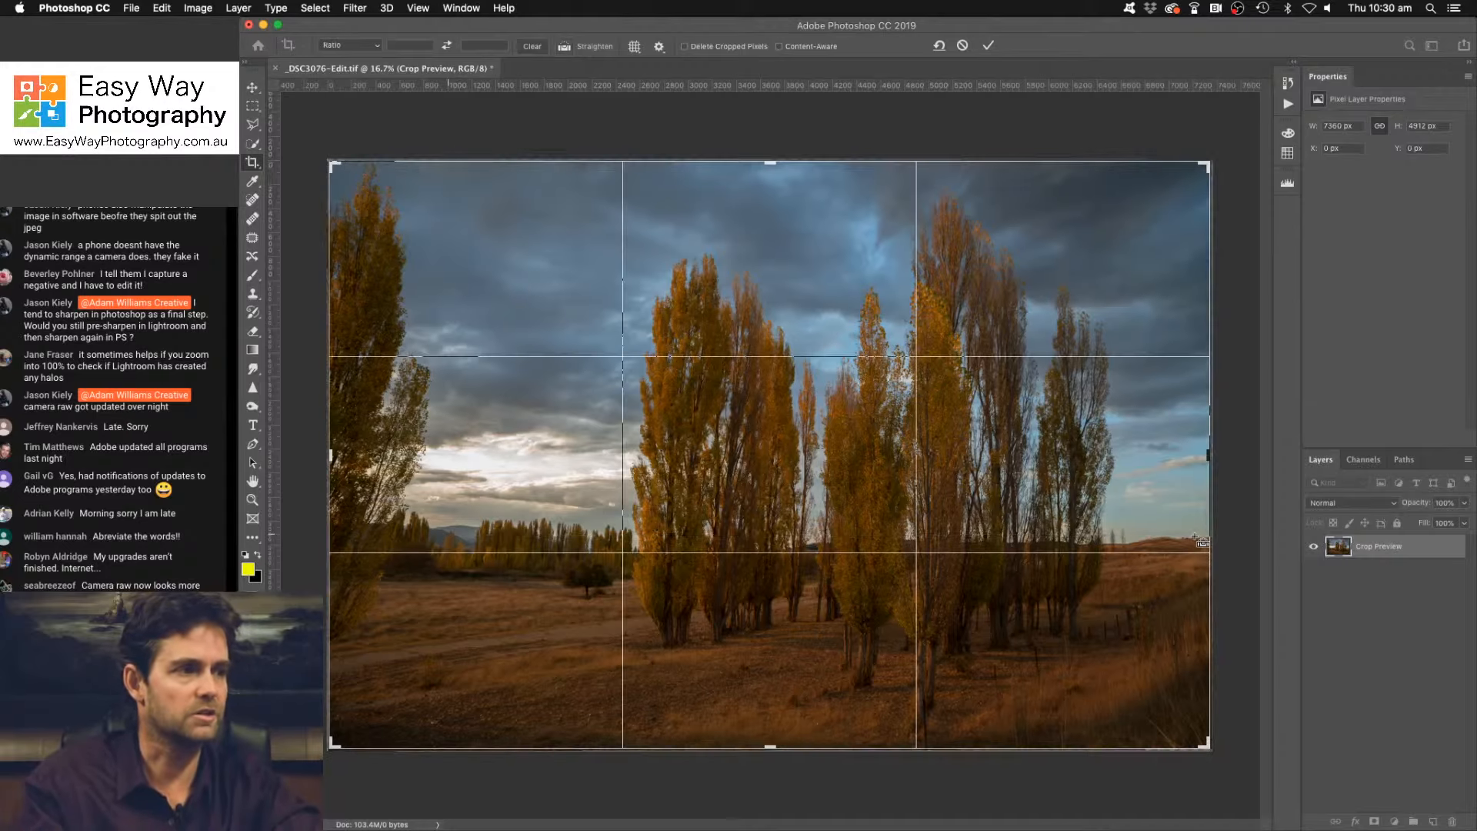
click(941, 46)
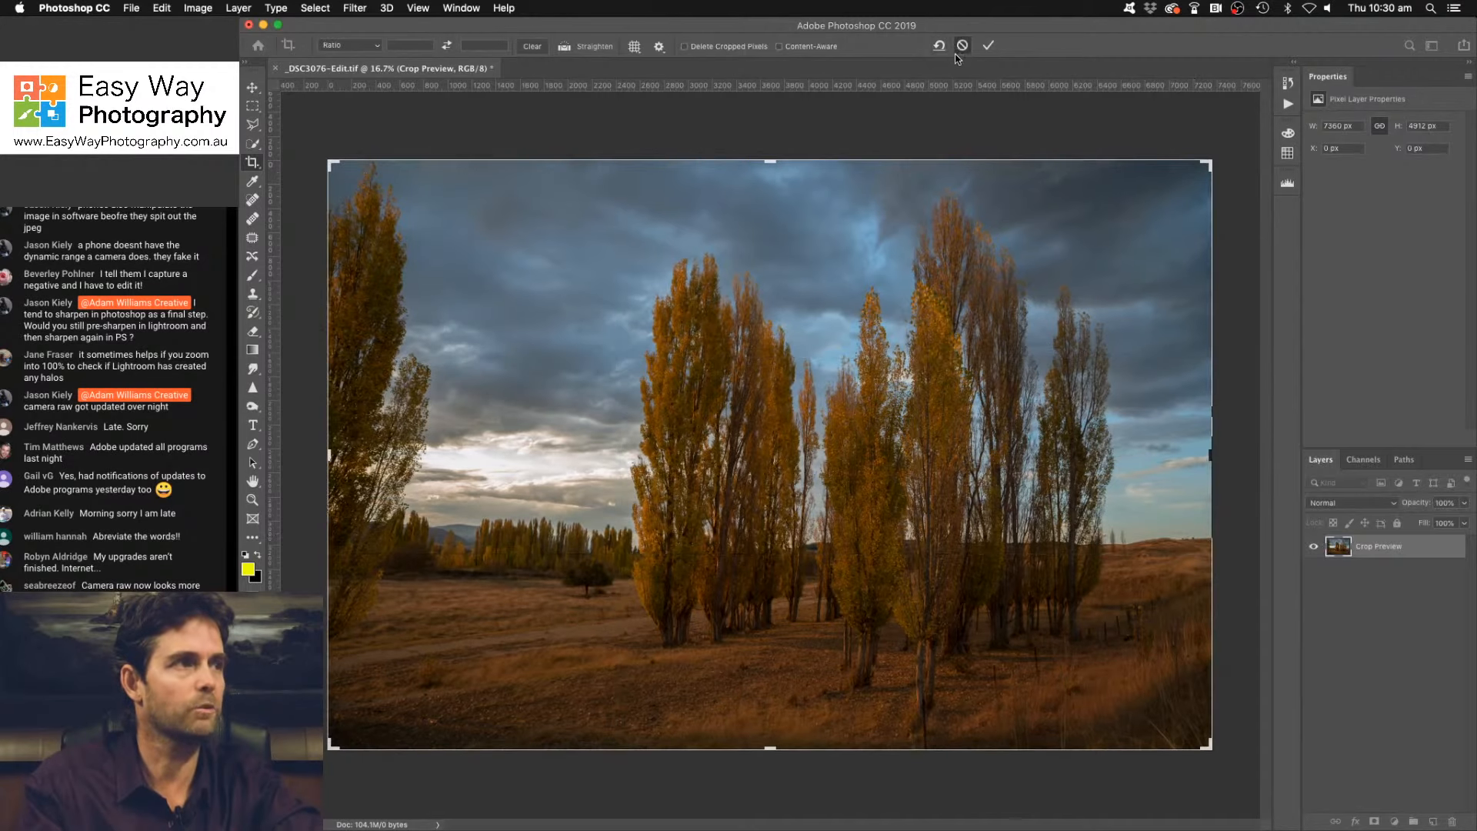
click(252, 87)
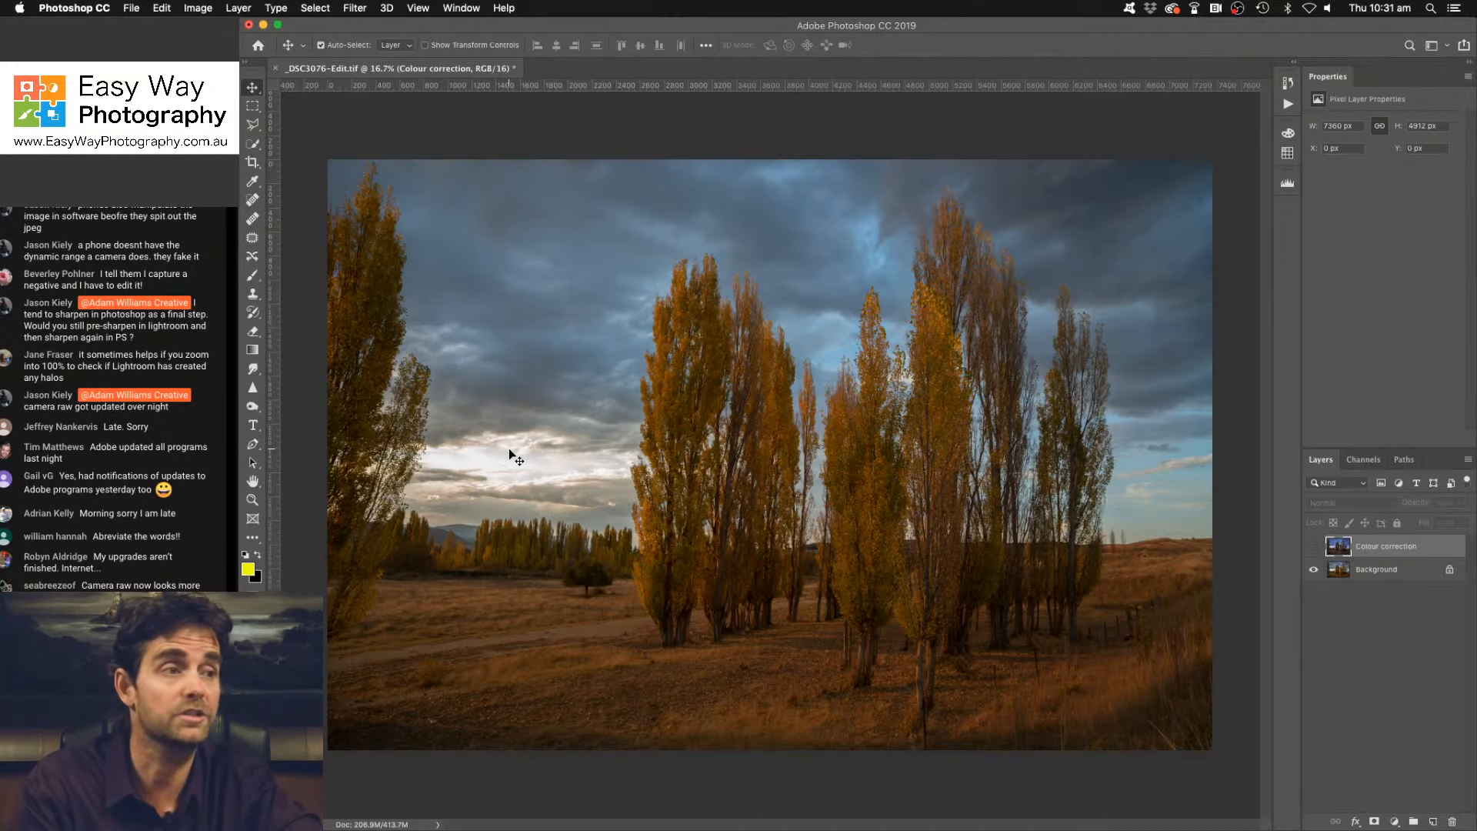
Examine the sky and the treetops across the whole photo at close range, and return to the full view.
key(super+equal)
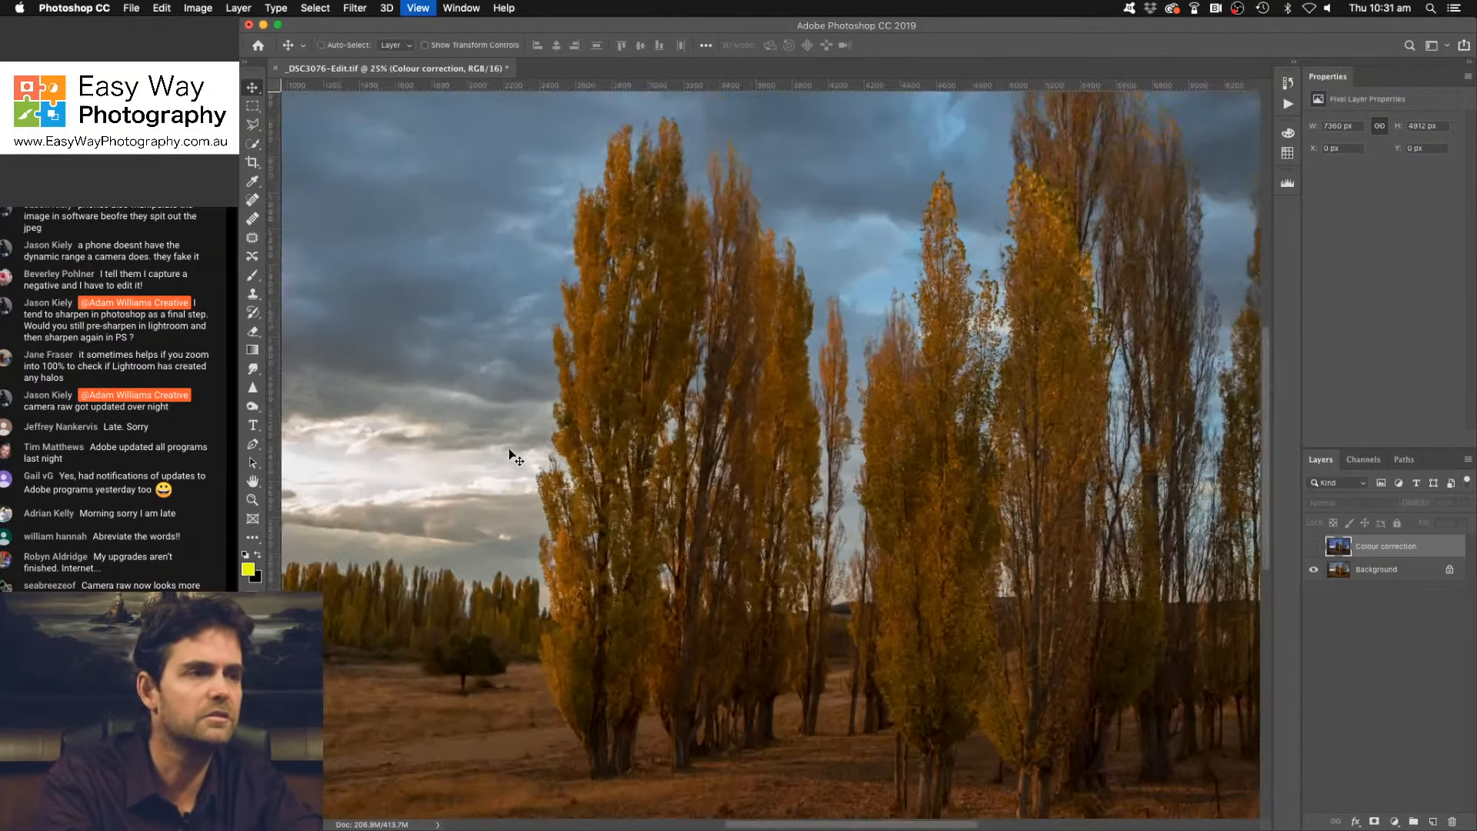
key(super+equal)
drag(428, 373, 838, 630)
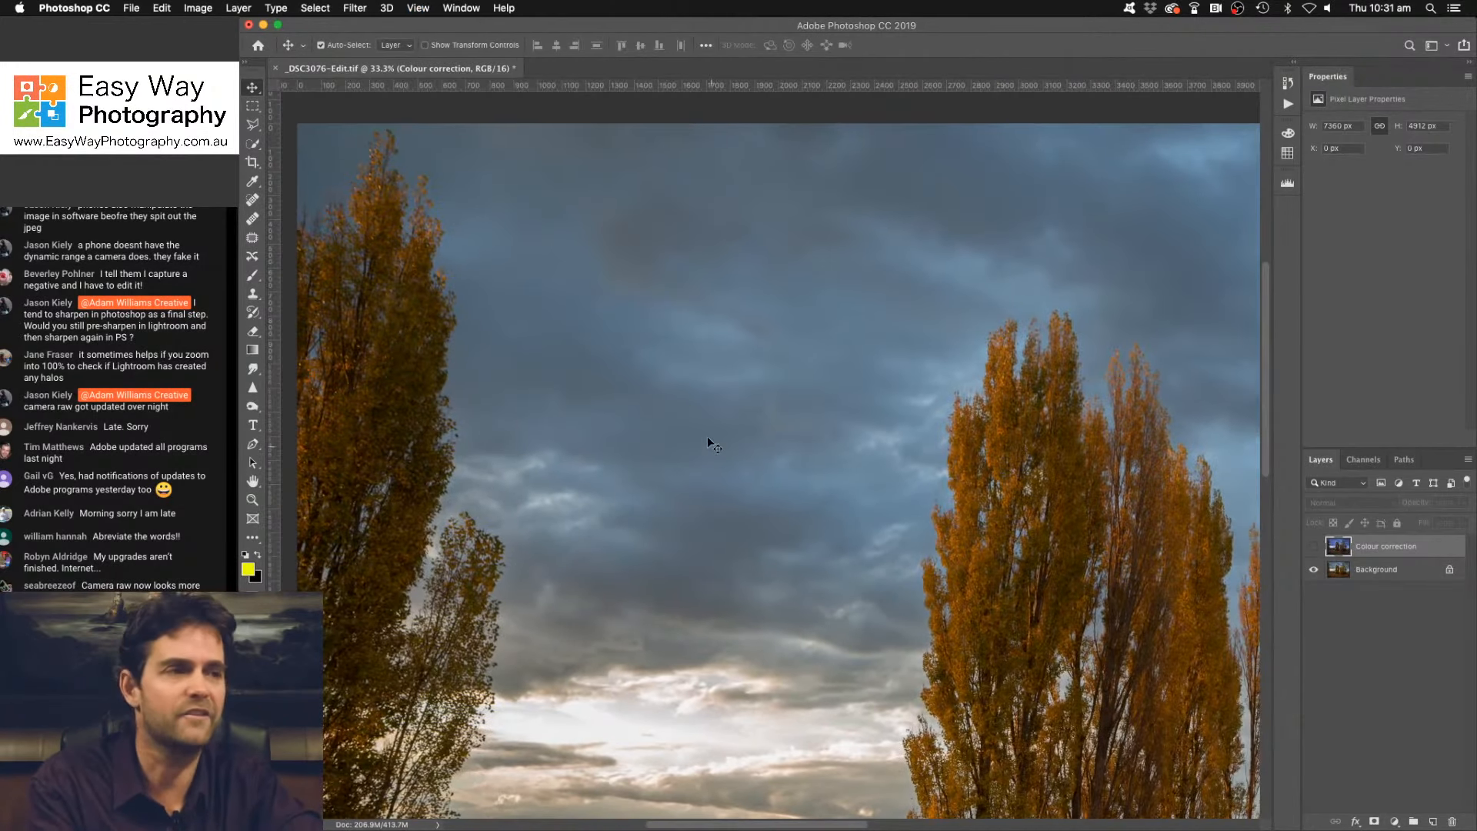
drag(691, 416, 617, 400)
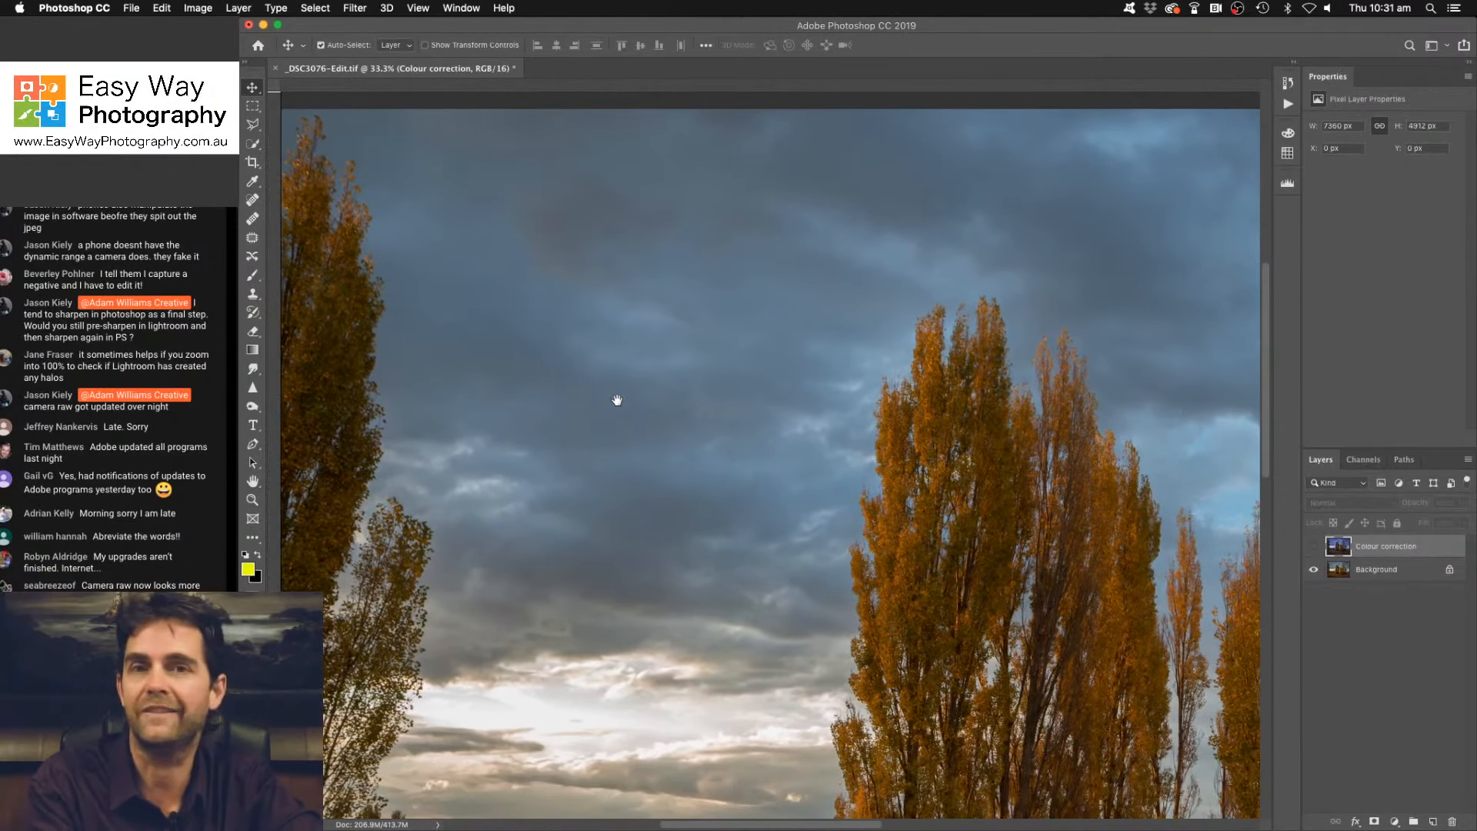
key(super+r)
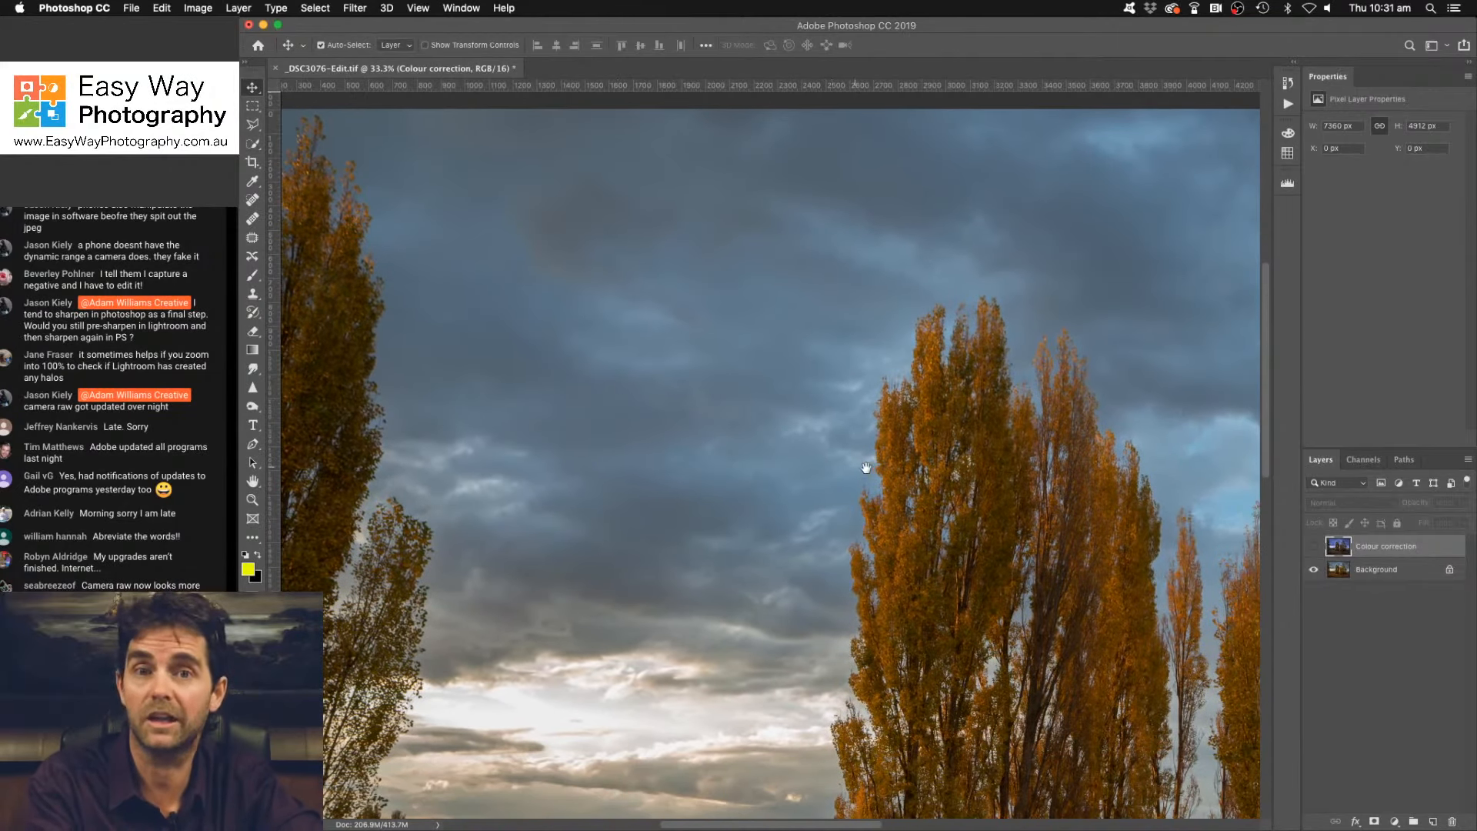
drag(875, 460, 408, 403)
drag(905, 485, 333, 604)
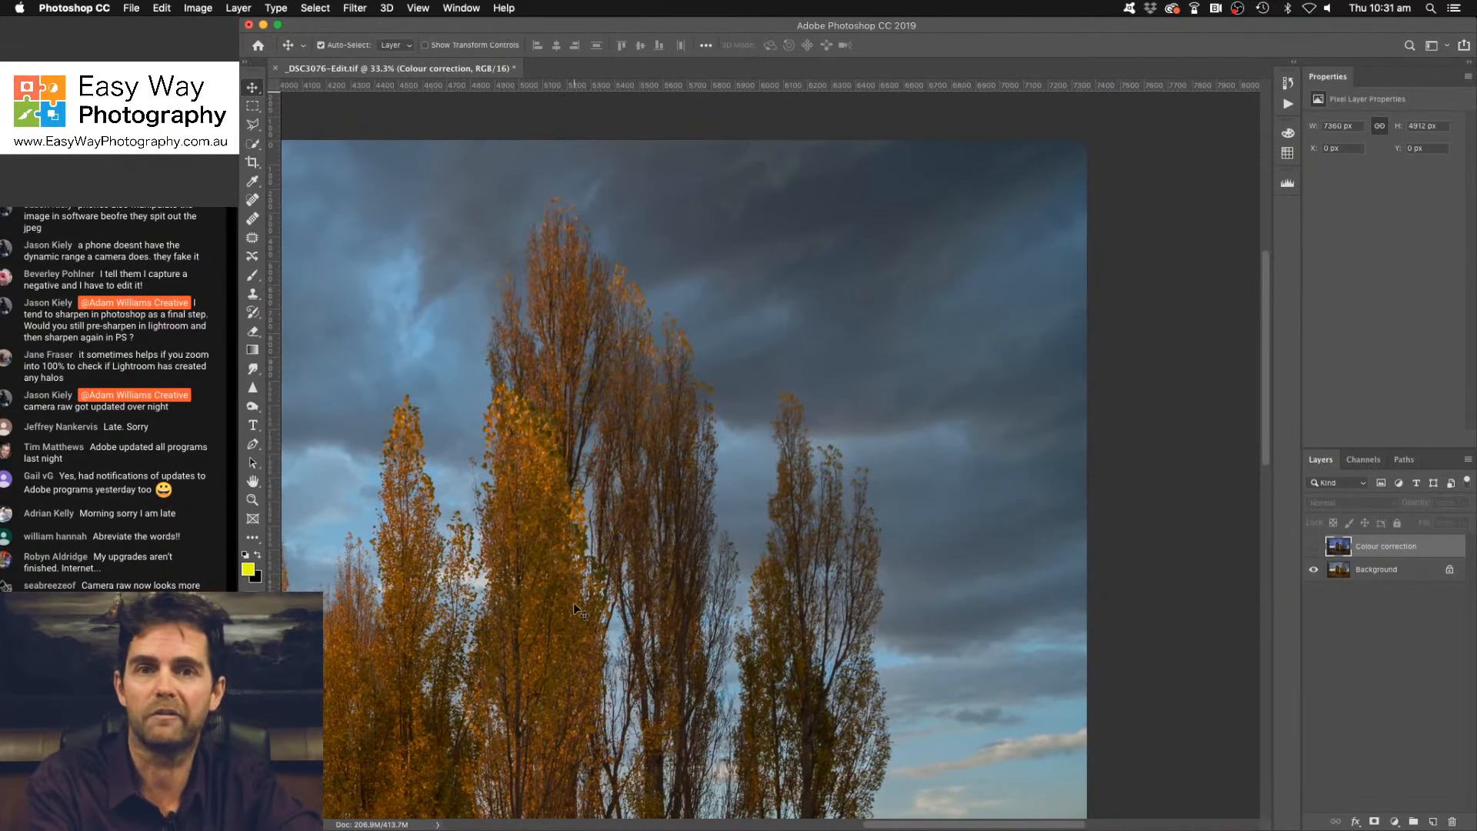
drag(574, 603, 648, 472)
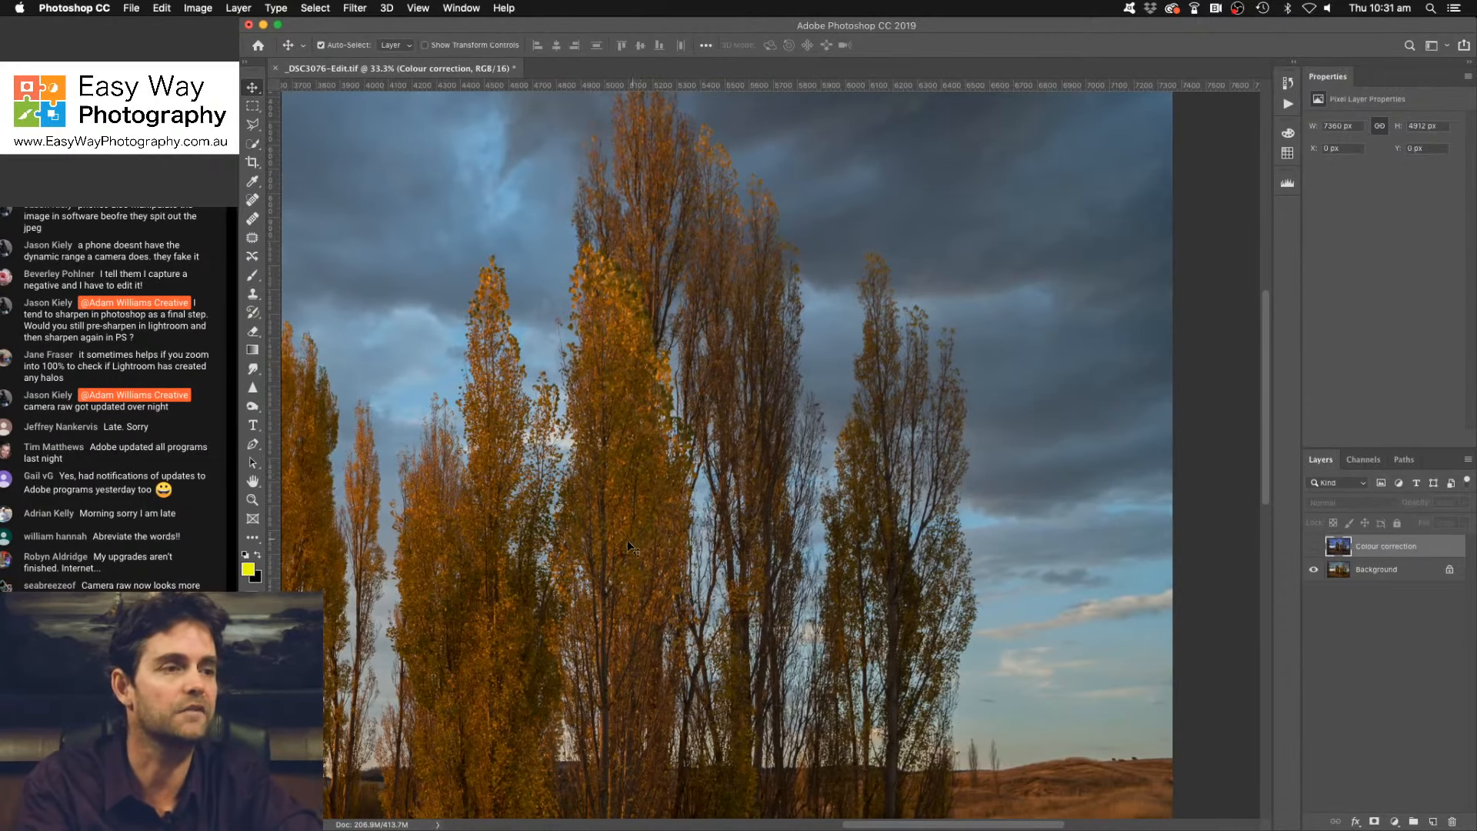
drag(629, 542, 914, 524)
drag(500, 538, 886, 542)
drag(557, 551, 803, 698)
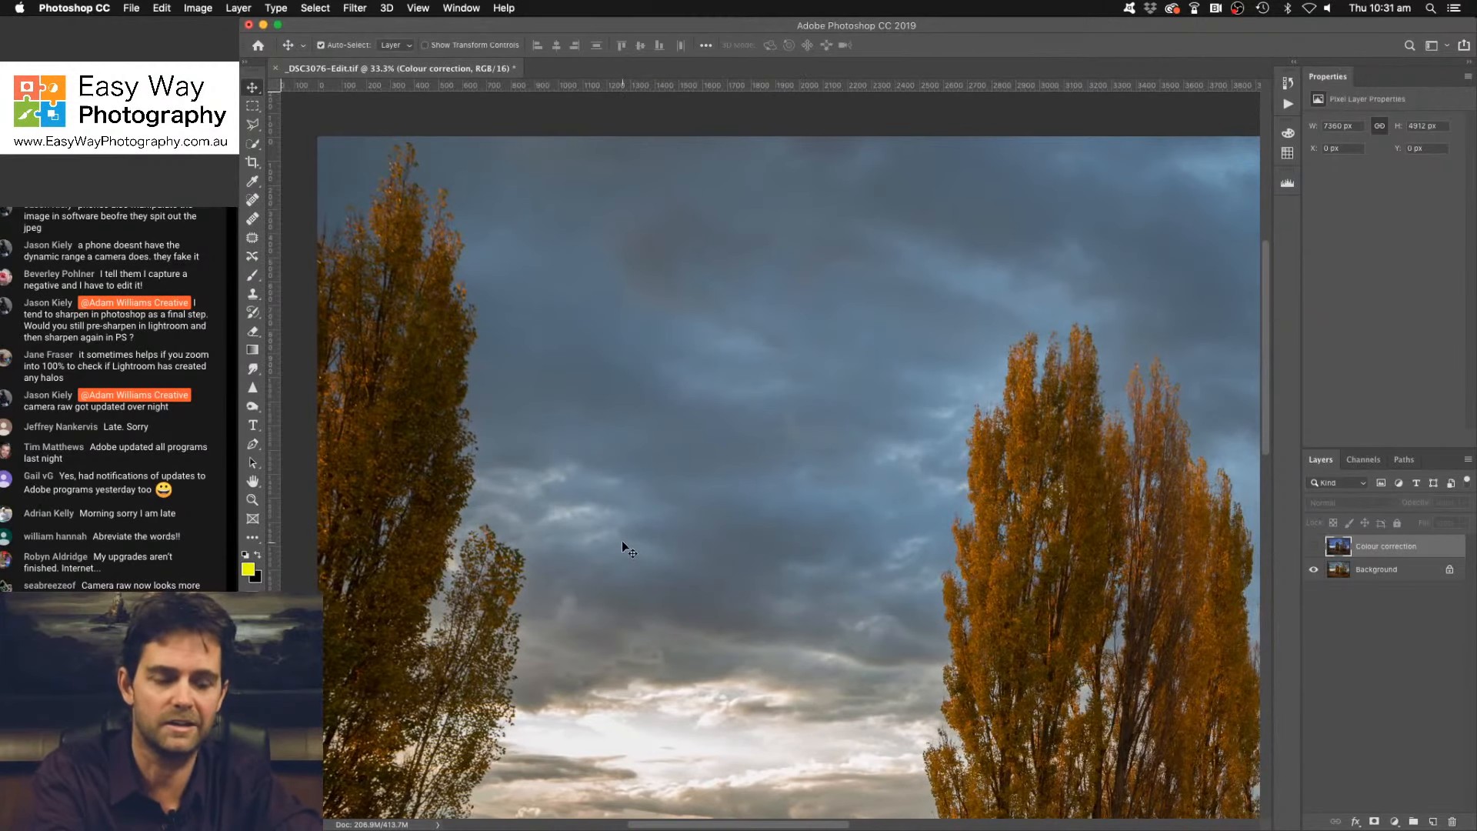
key(super+minus)
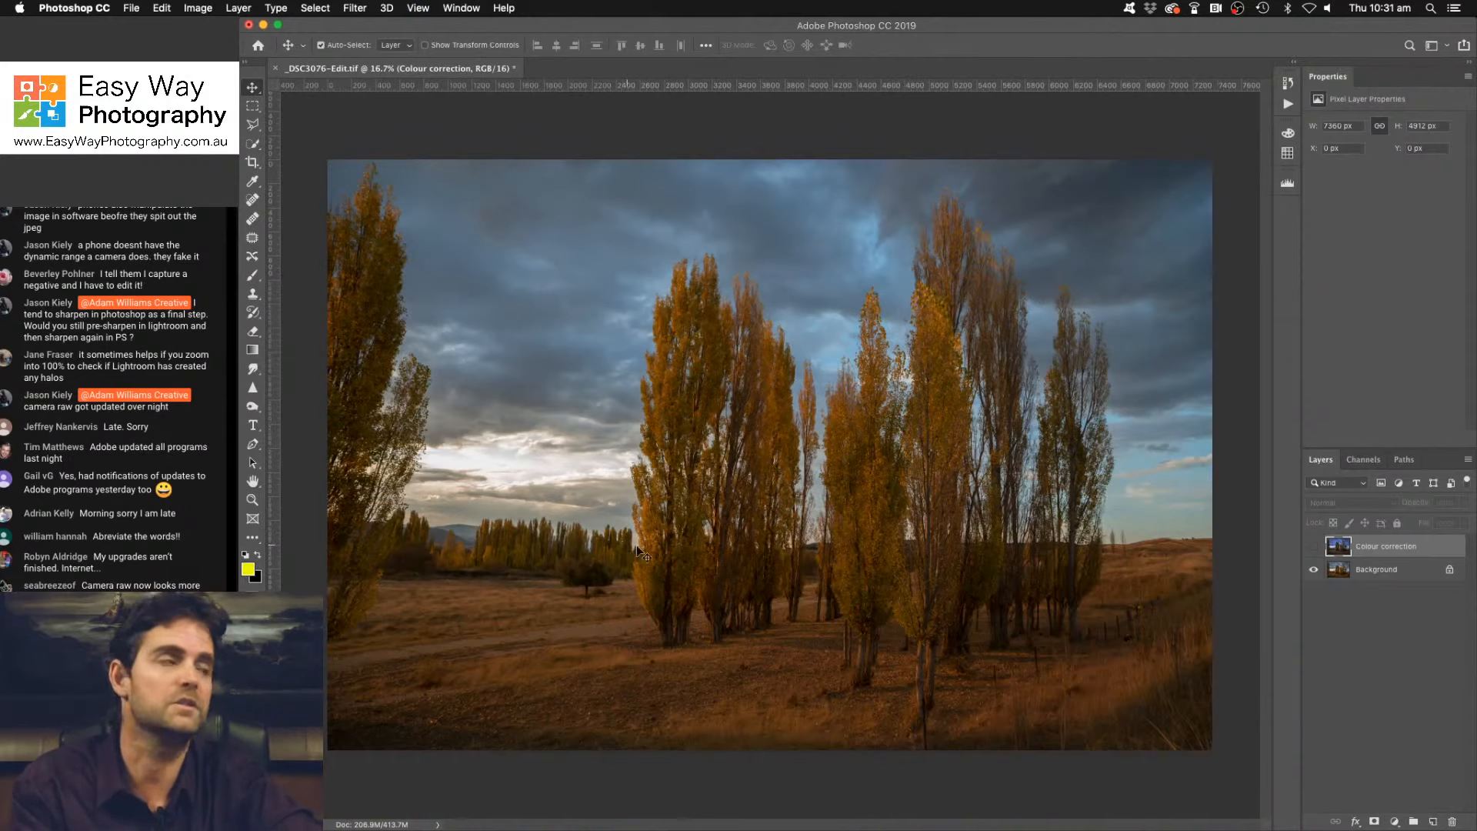
Add a Curves adjustment layer above the Colour correction layer.
click(1396, 824)
click(1397, 824)
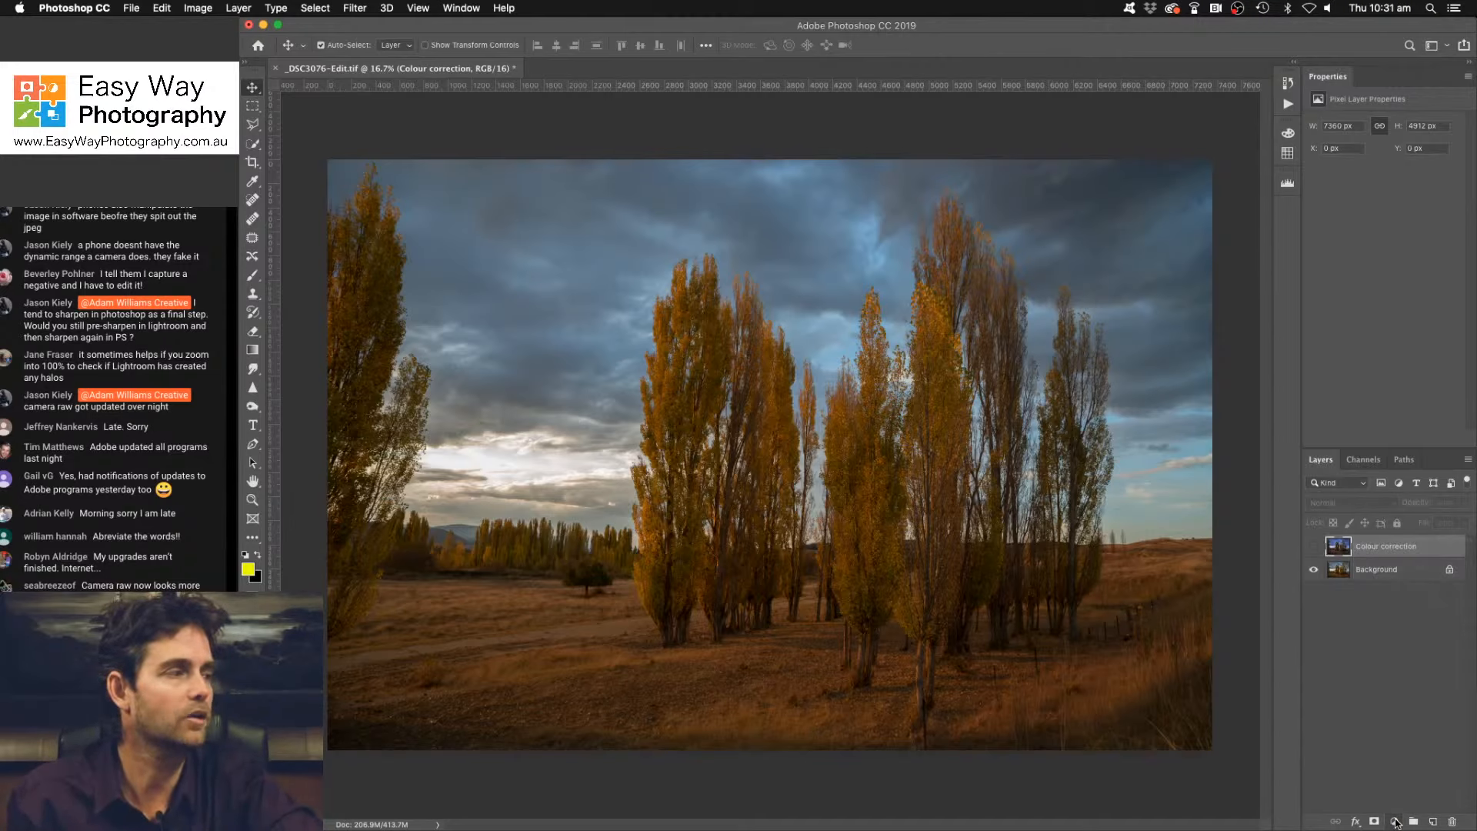
click(1396, 824)
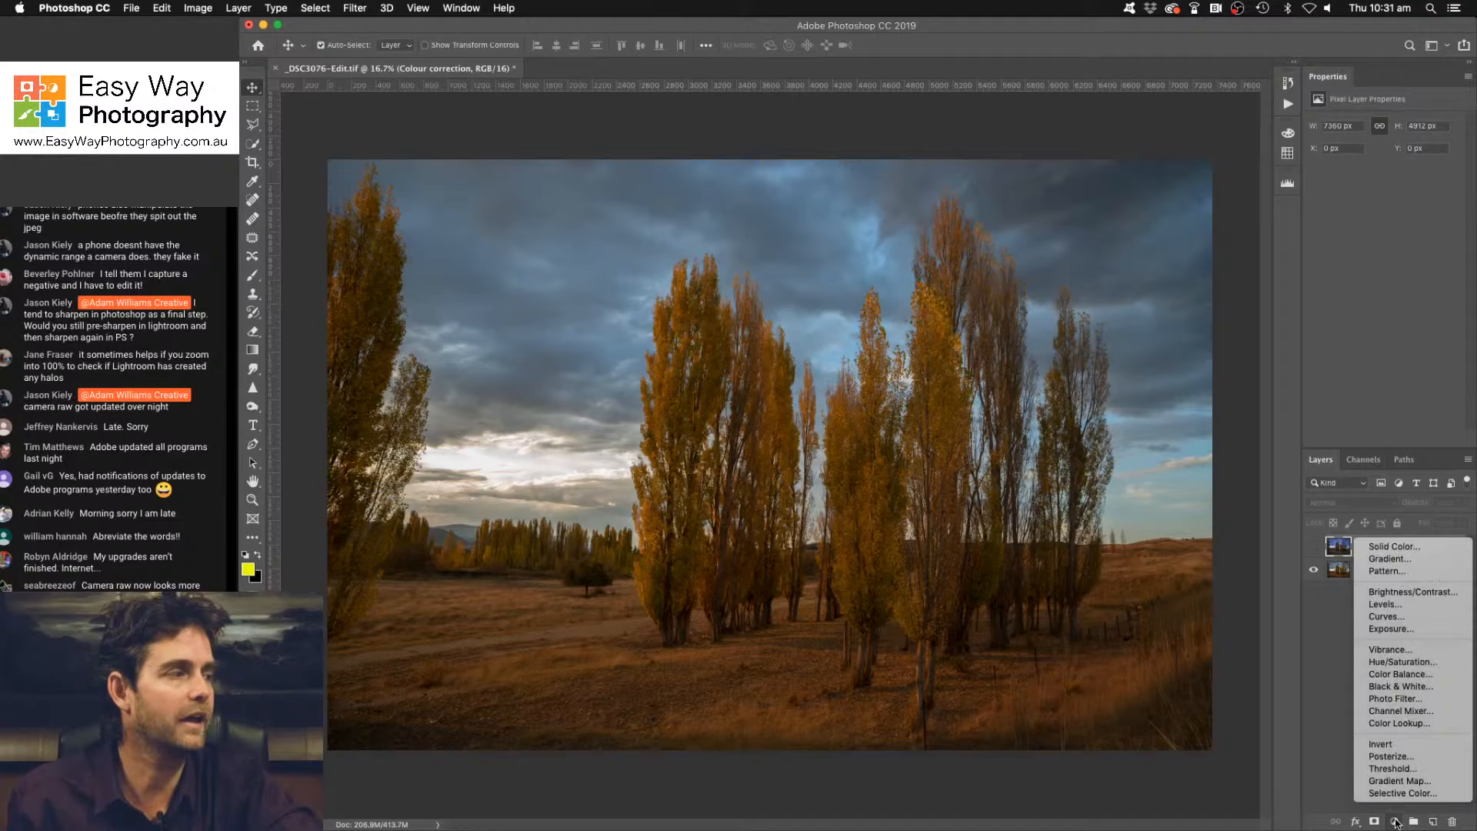
click(1386, 618)
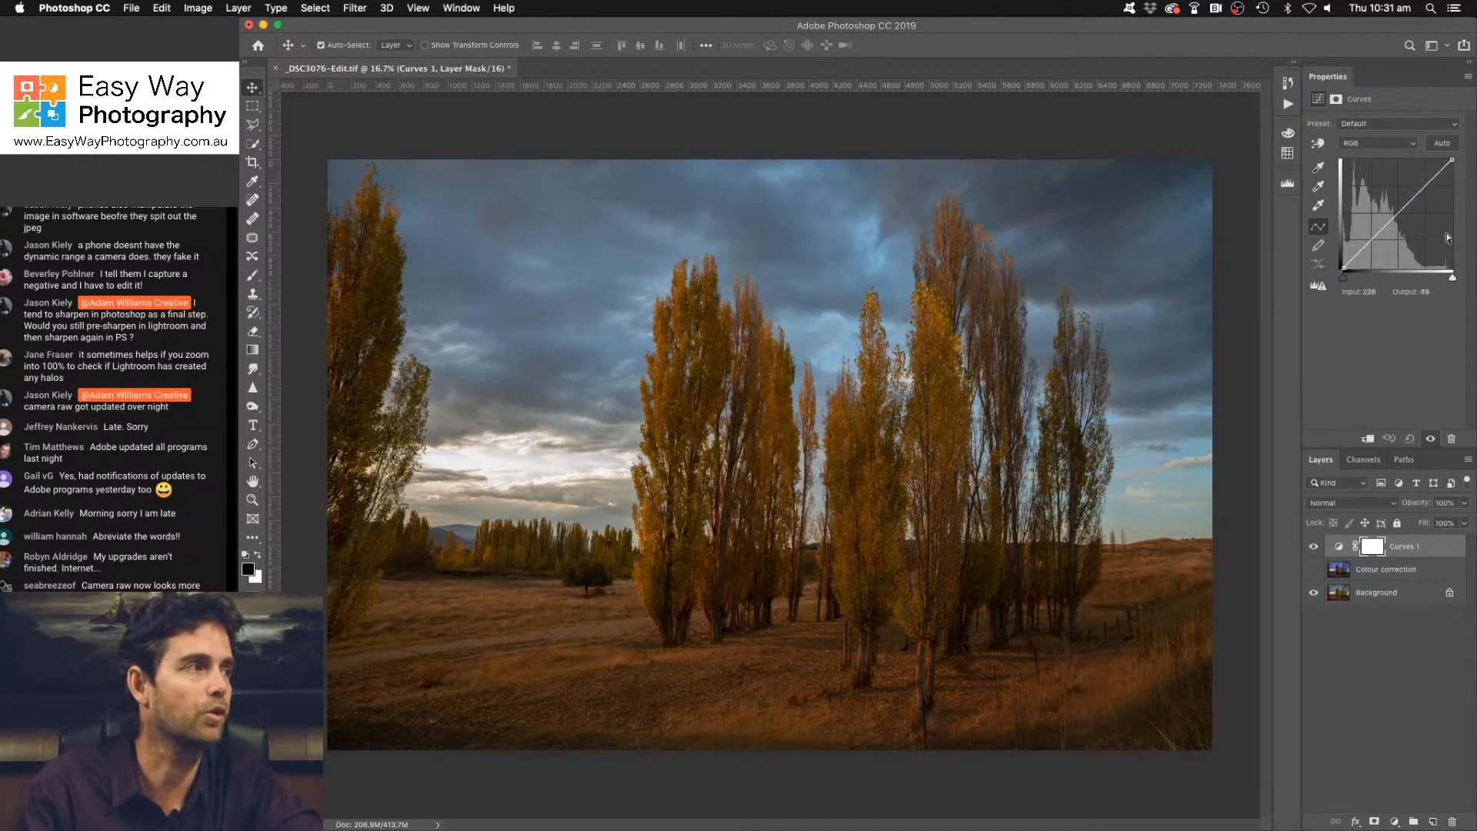
Apply the automatic curve correction to the Curves 1 layer and compare the photo with and without it.
click(1442, 145)
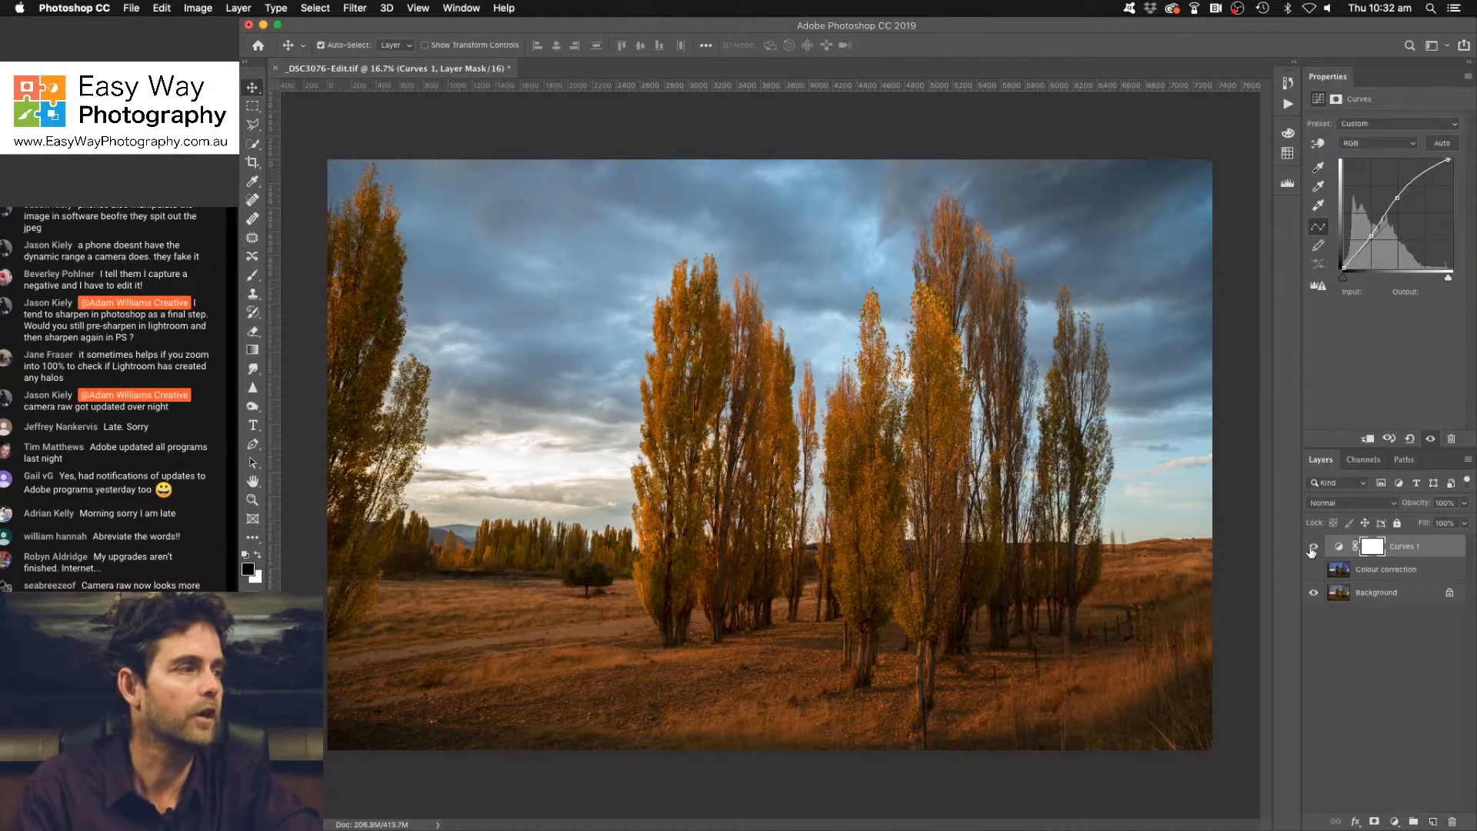
click(1313, 547)
click(1313, 548)
click(1313, 547)
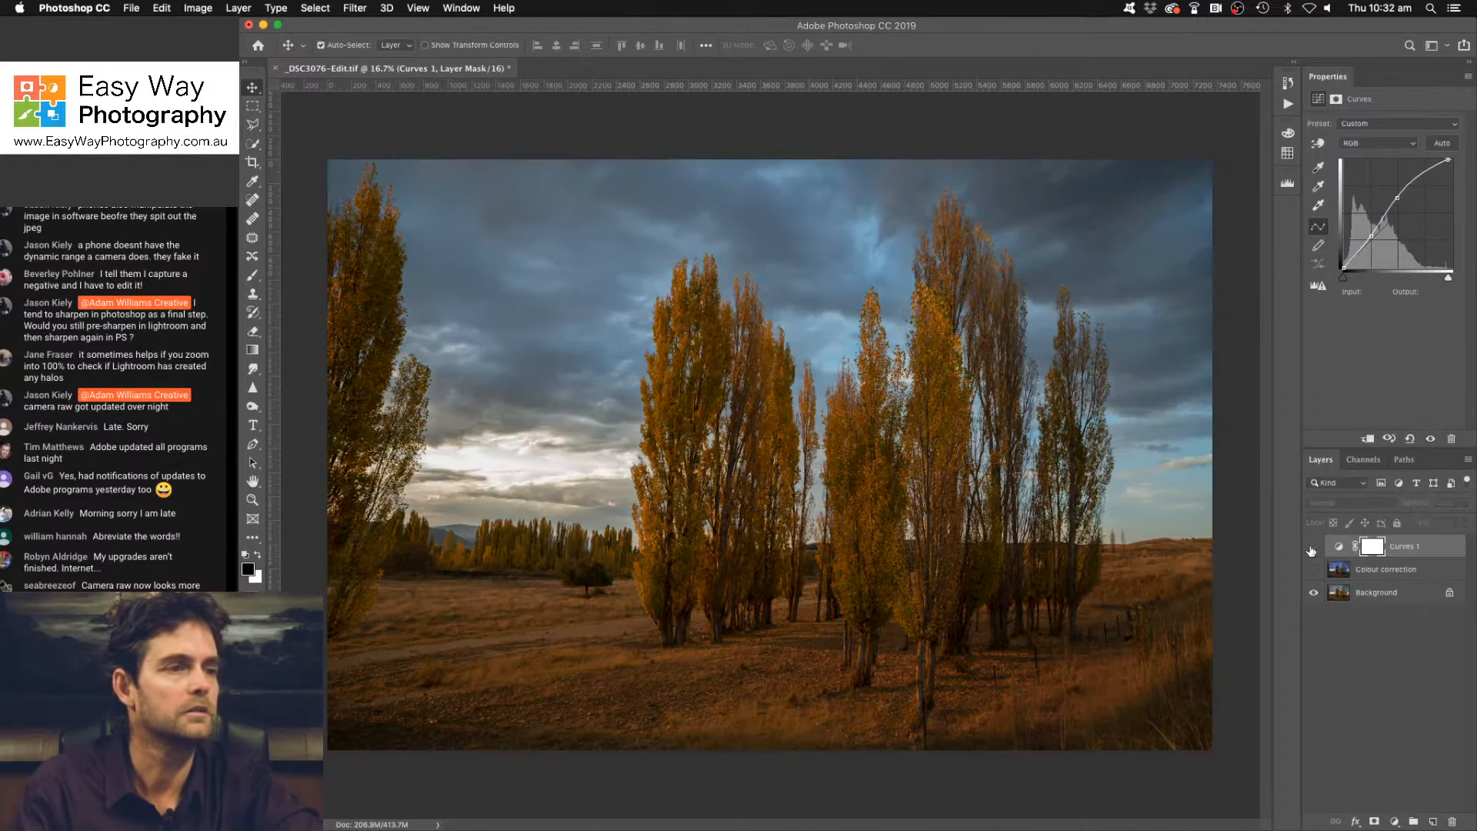
click(1313, 547)
click(1313, 548)
click(1313, 548)
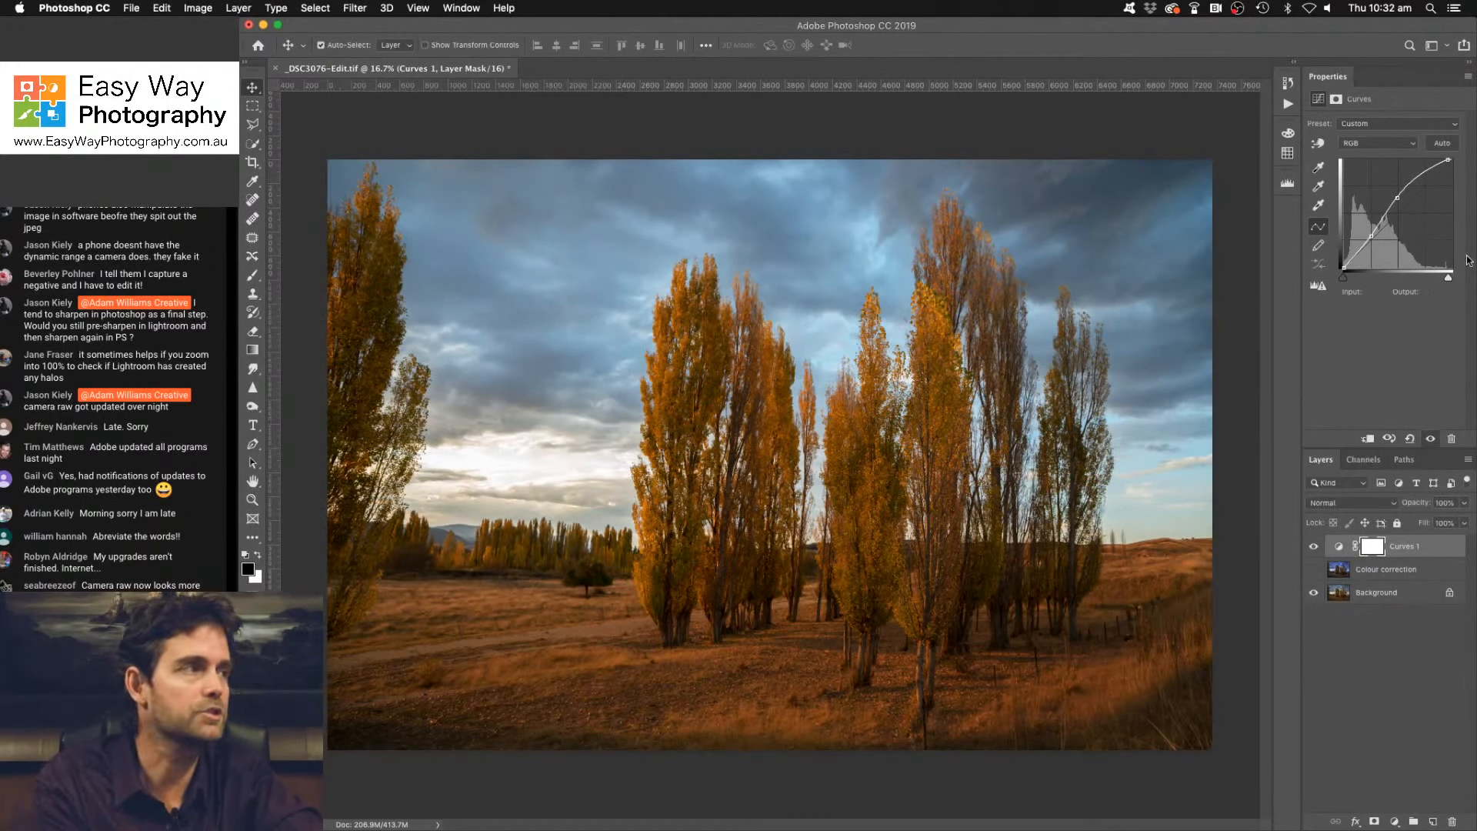
Preview all four auto colour correction algorithms on the Curves 1 layer, from Enhance Monochromatic Contrast to Enhance Brightness and Contrast.
alt+click(1446, 144)
key(Escape)
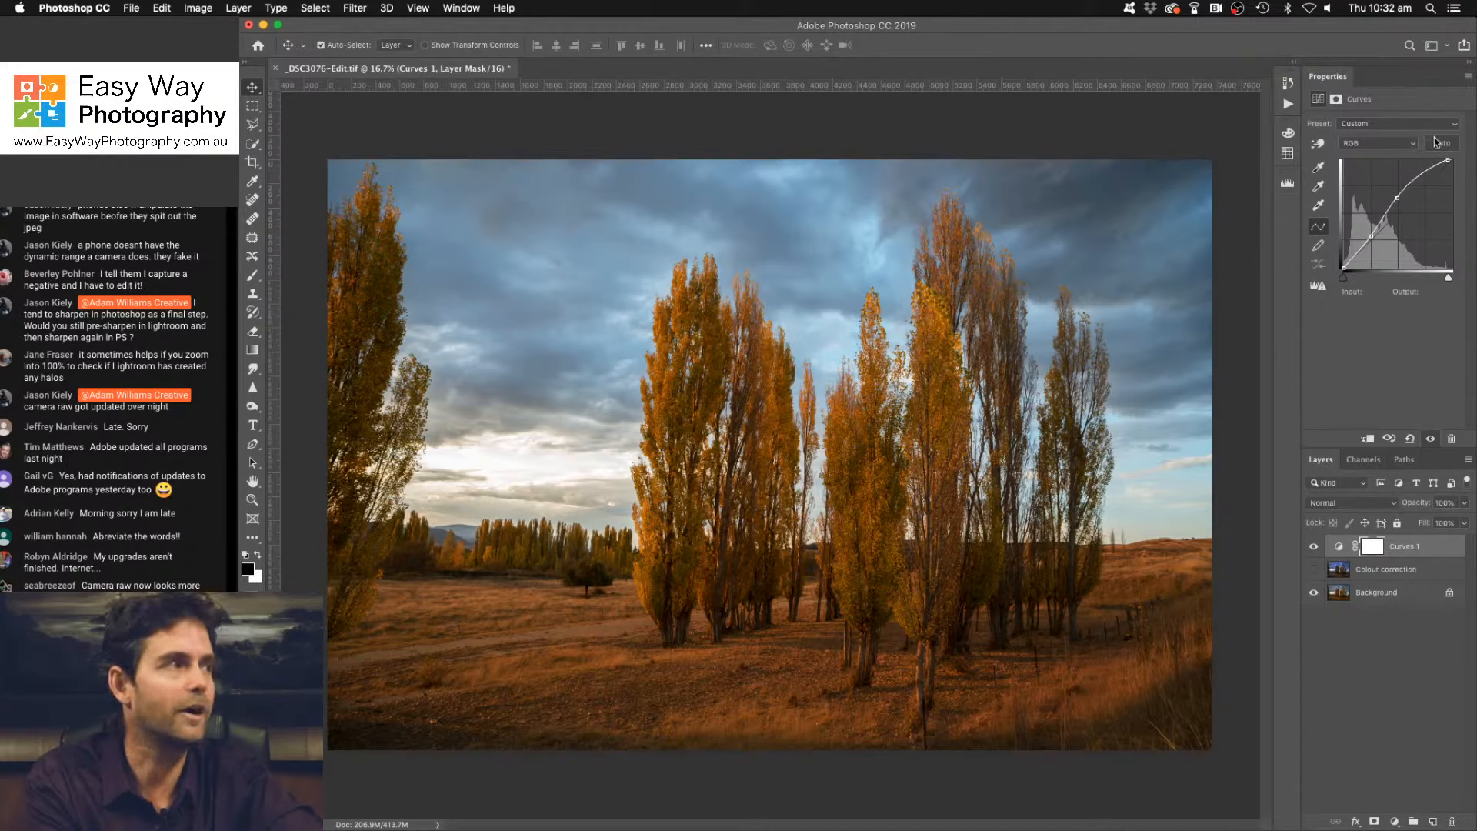
alt+click(1445, 145)
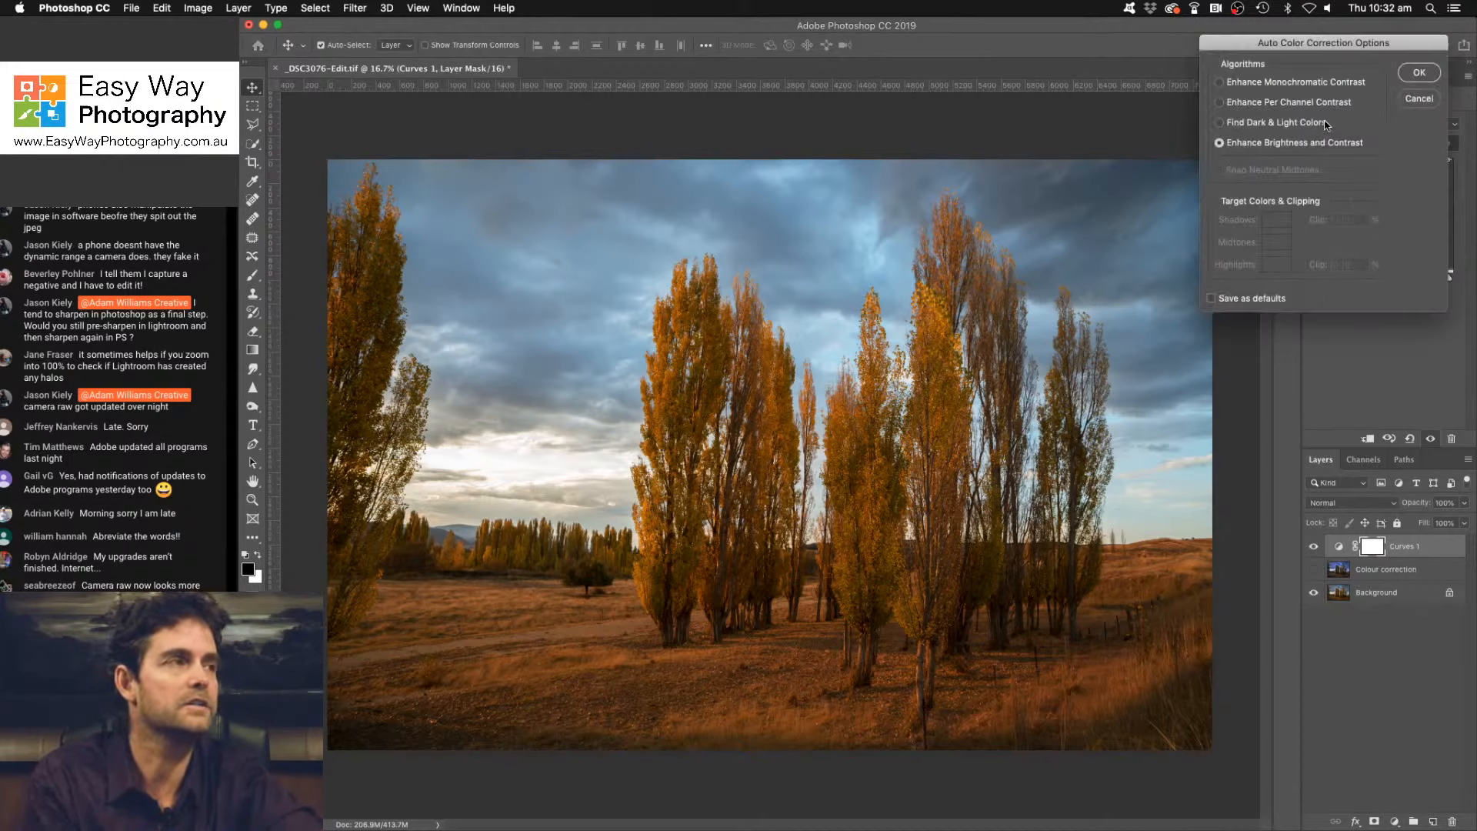
mouse_move(1278, 43)
mouse_down()
mouse_move(1260, 26)
mouse_move(1279, 26)
mouse_up()
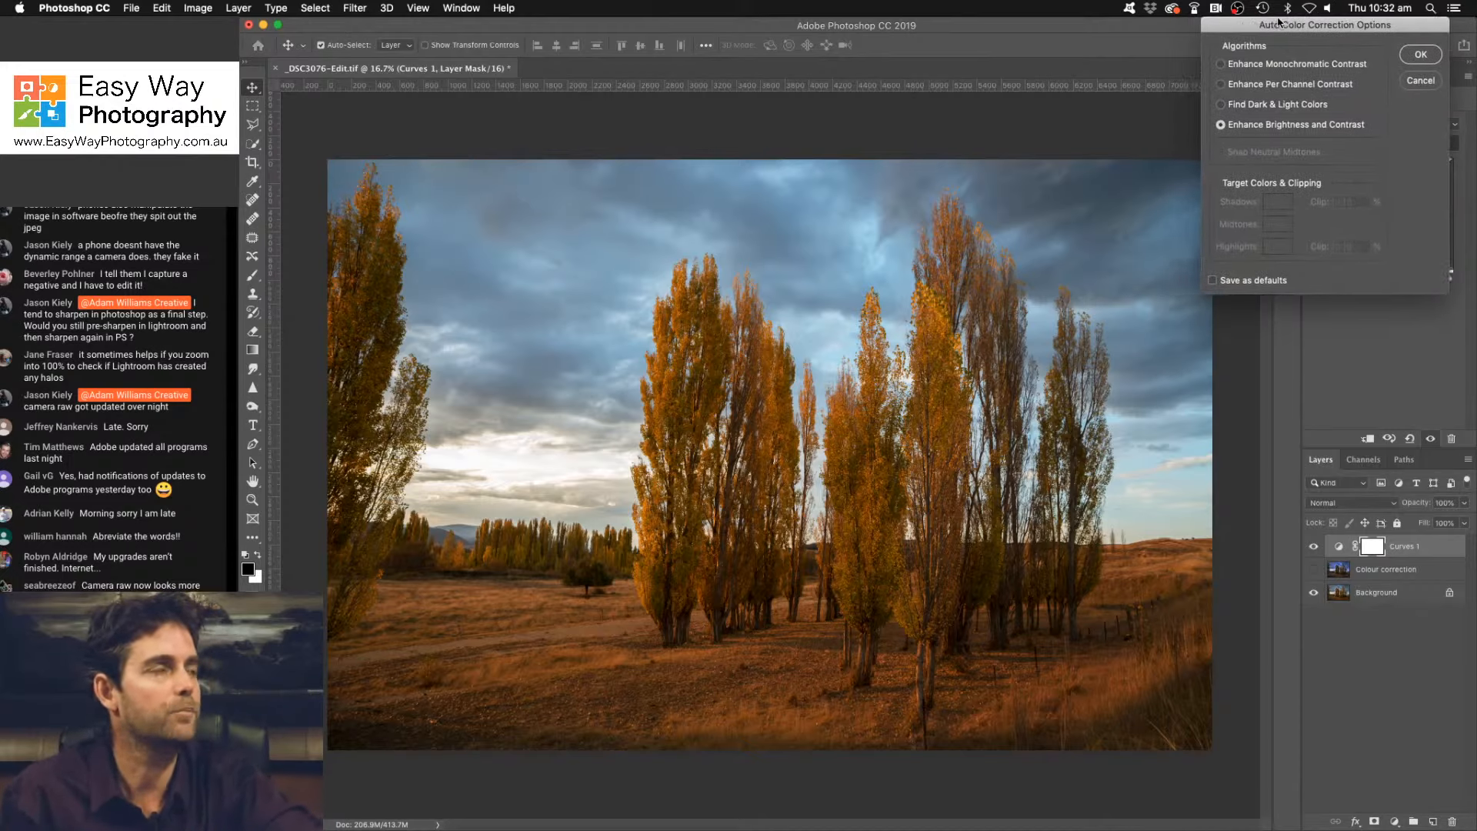
click(1221, 65)
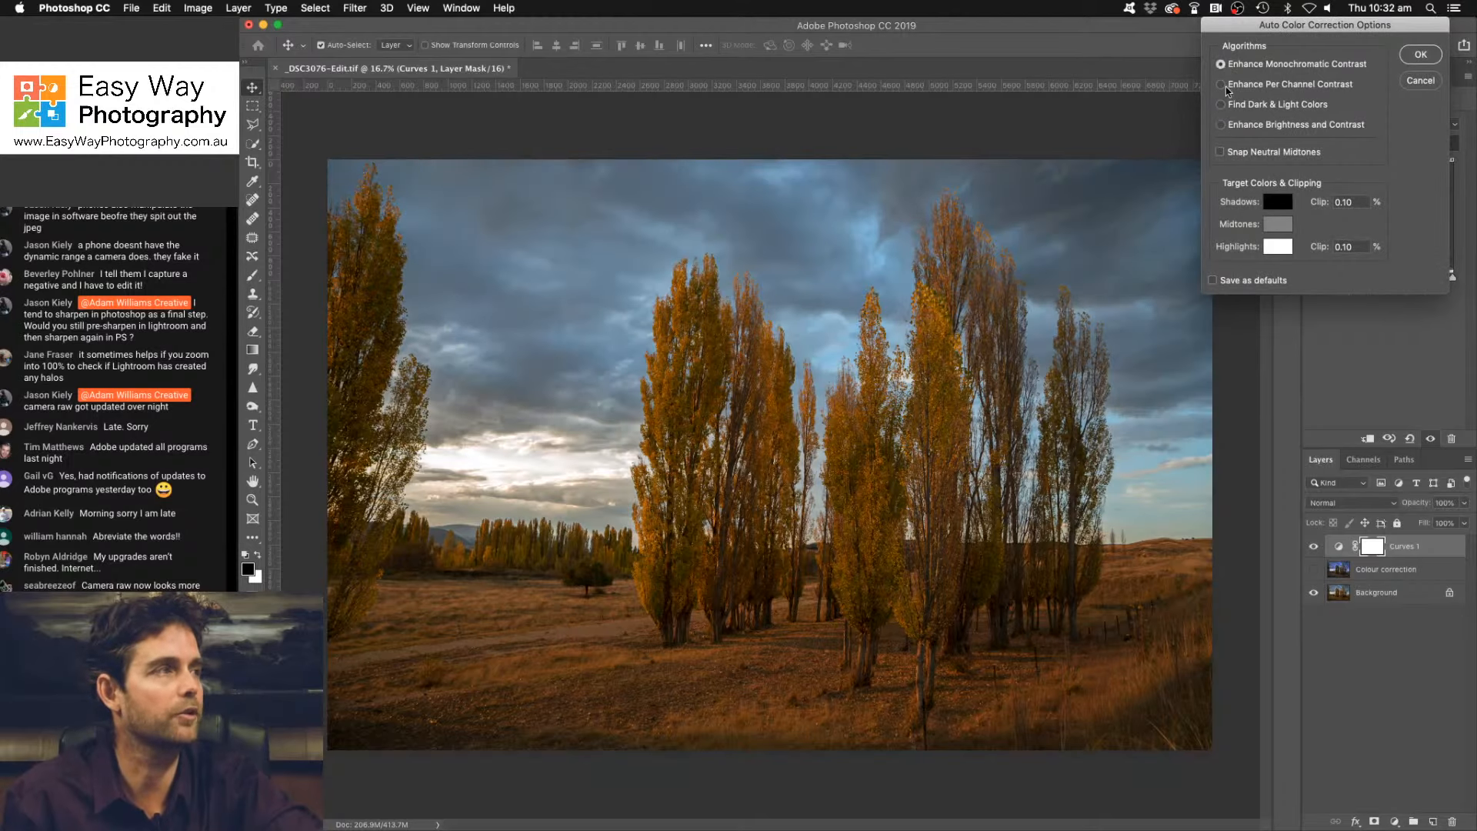
click(1222, 85)
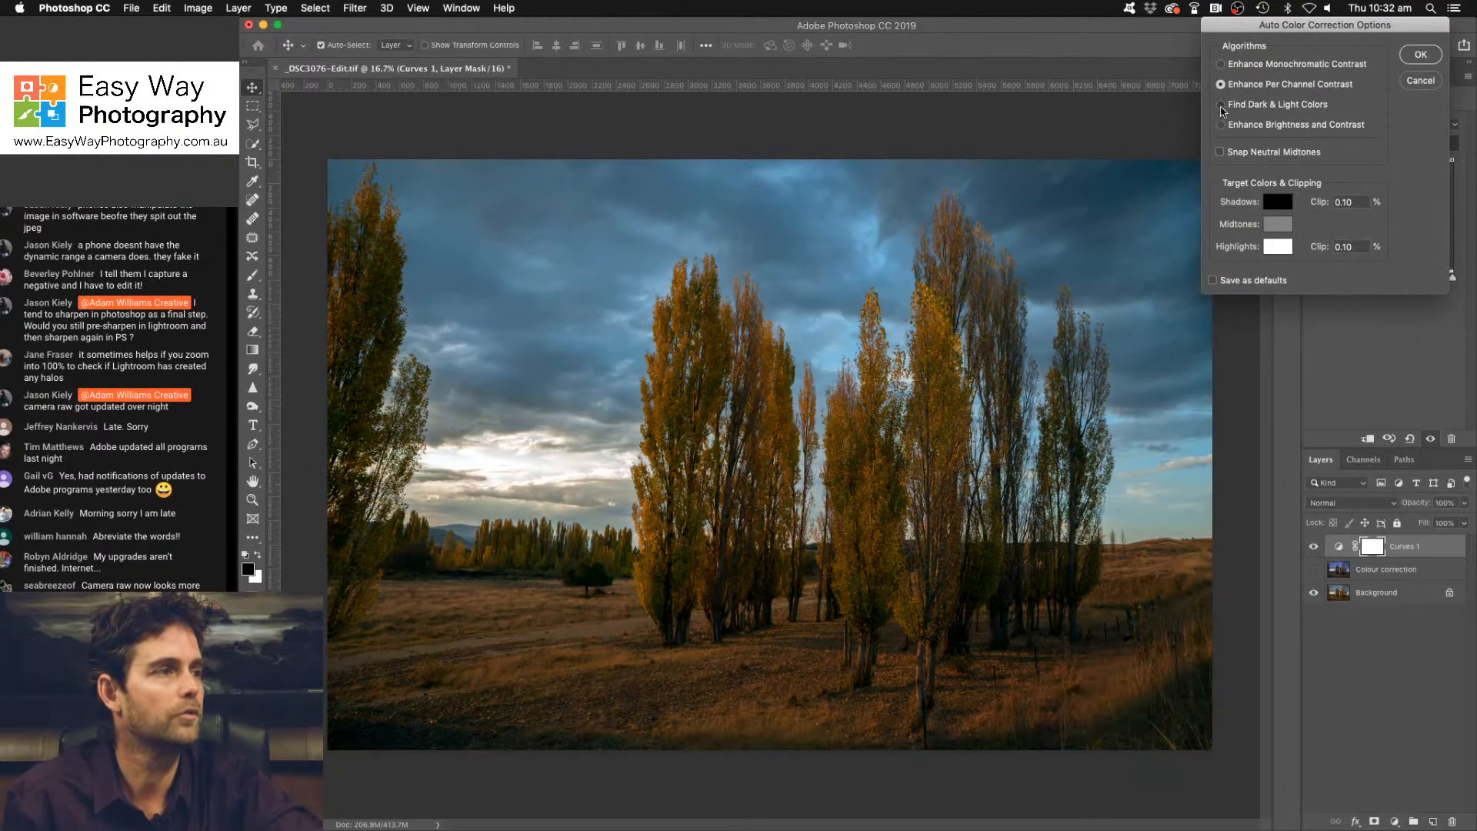
click(1222, 104)
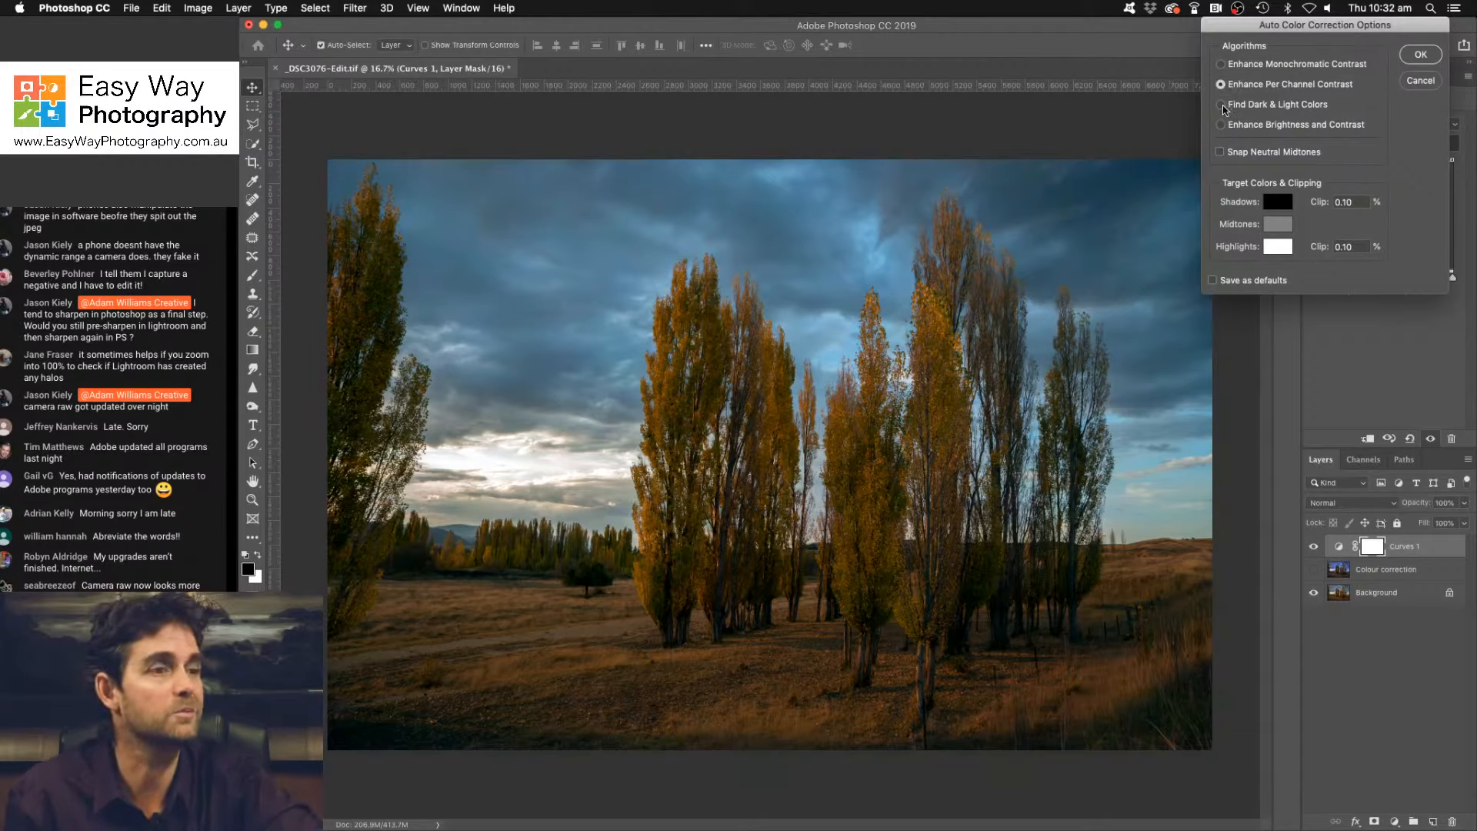
click(1221, 104)
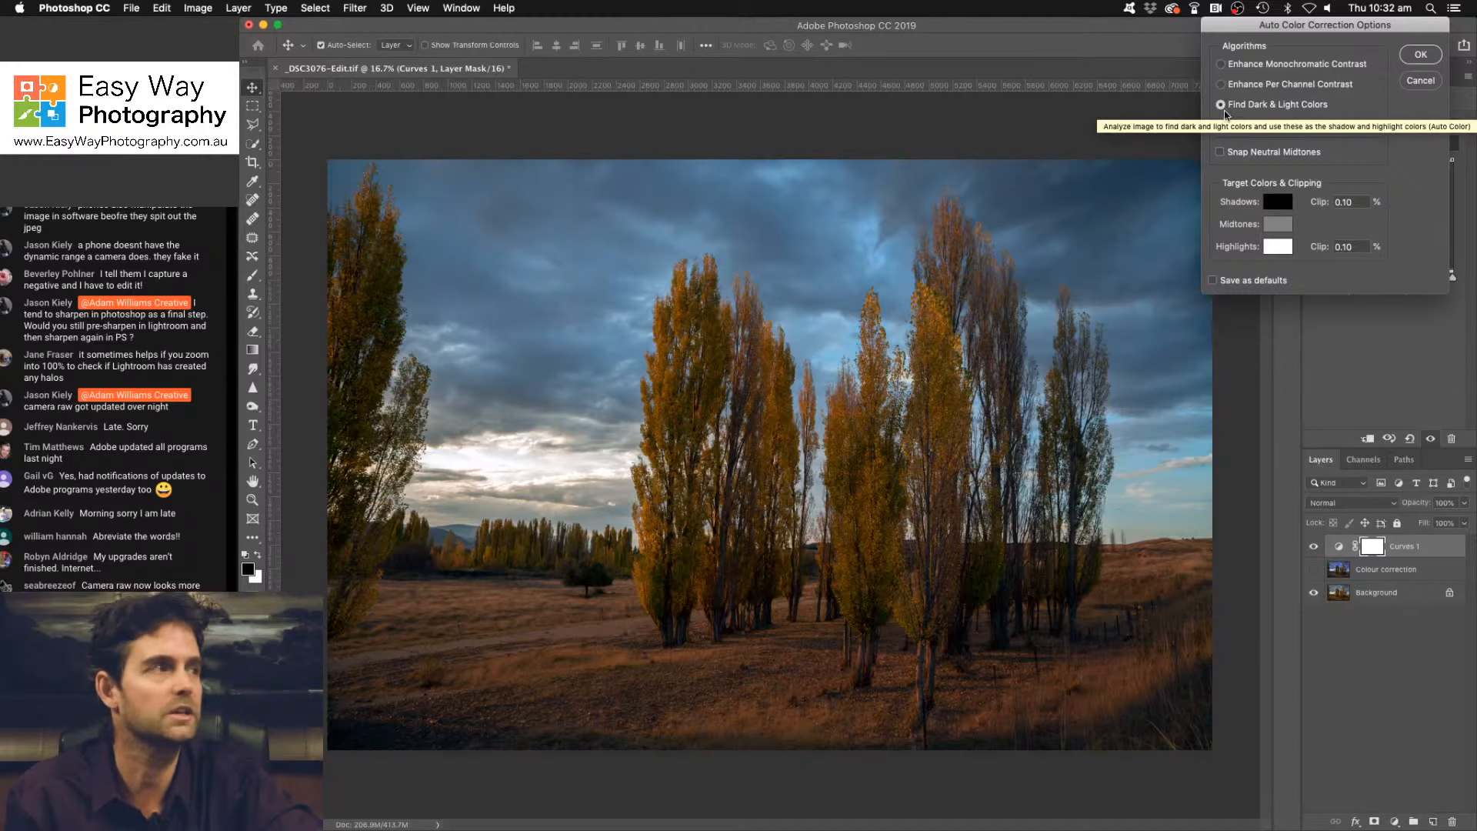
click(1222, 125)
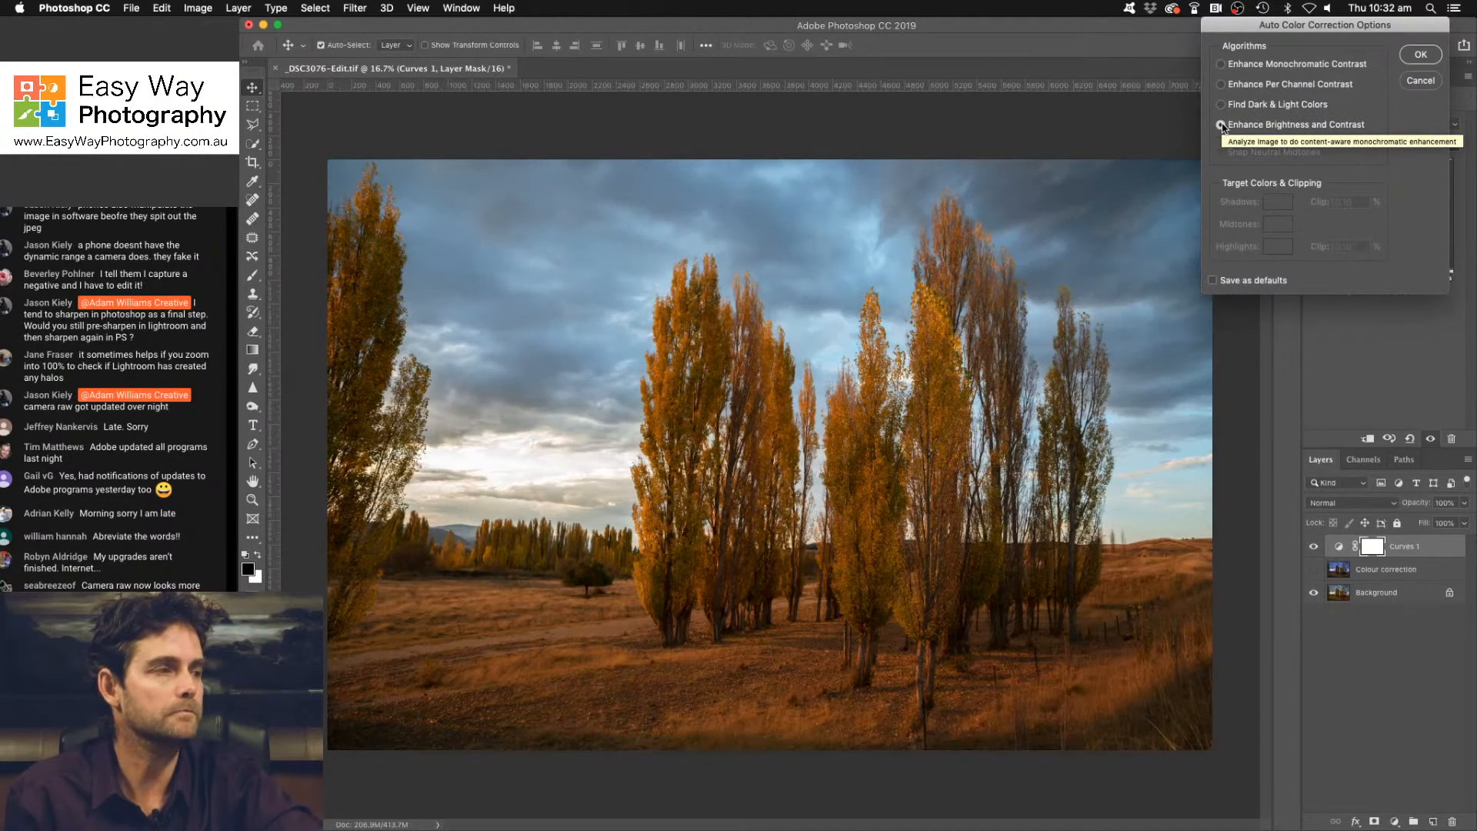
Apply the Enhance Monochromatic Contrast algorithm to the Curves 1 layer with Snap Neutral Midtones off.
click(1223, 64)
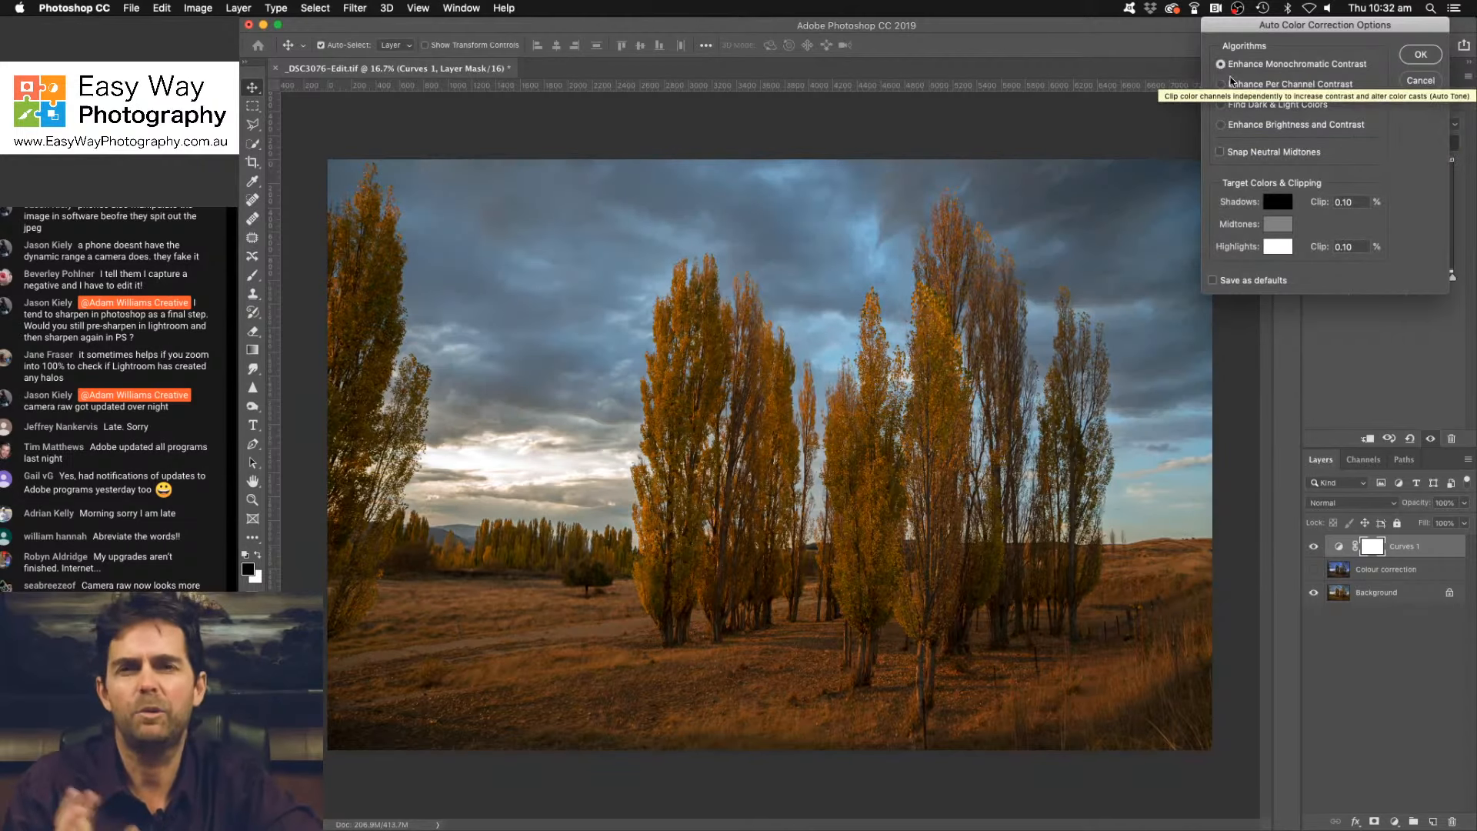
click(1225, 126)
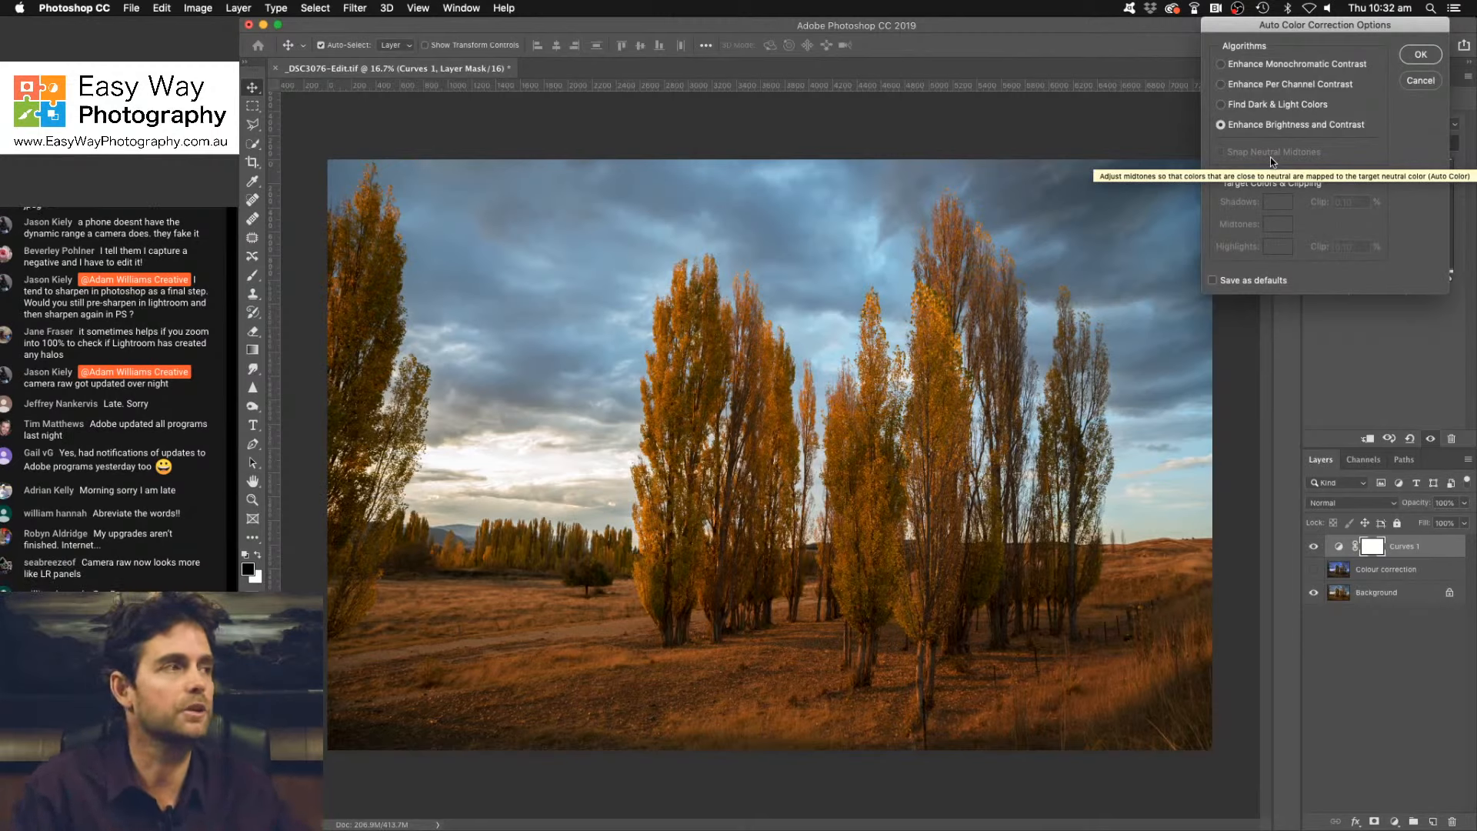
click(1221, 65)
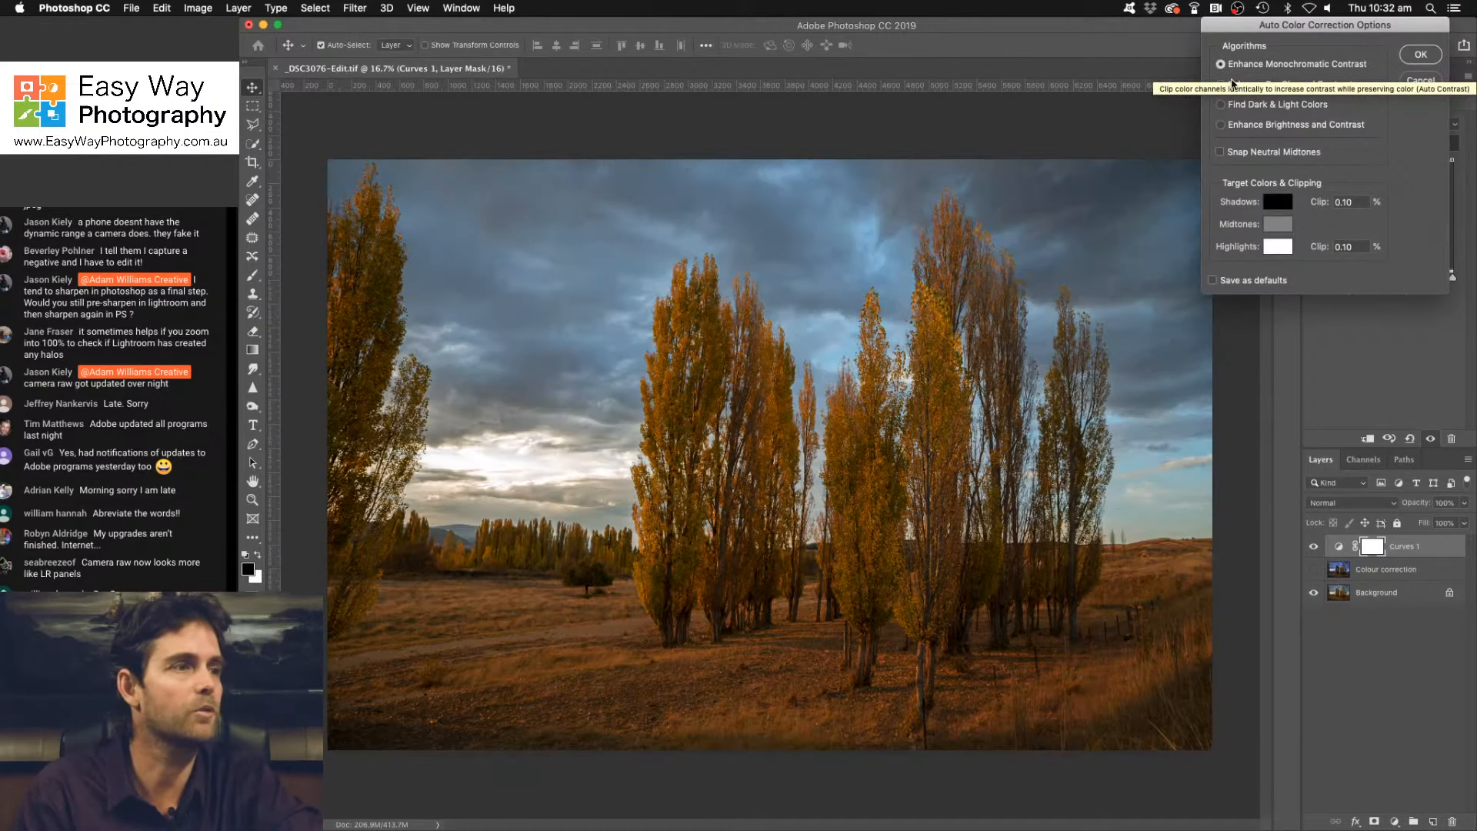
click(1220, 152)
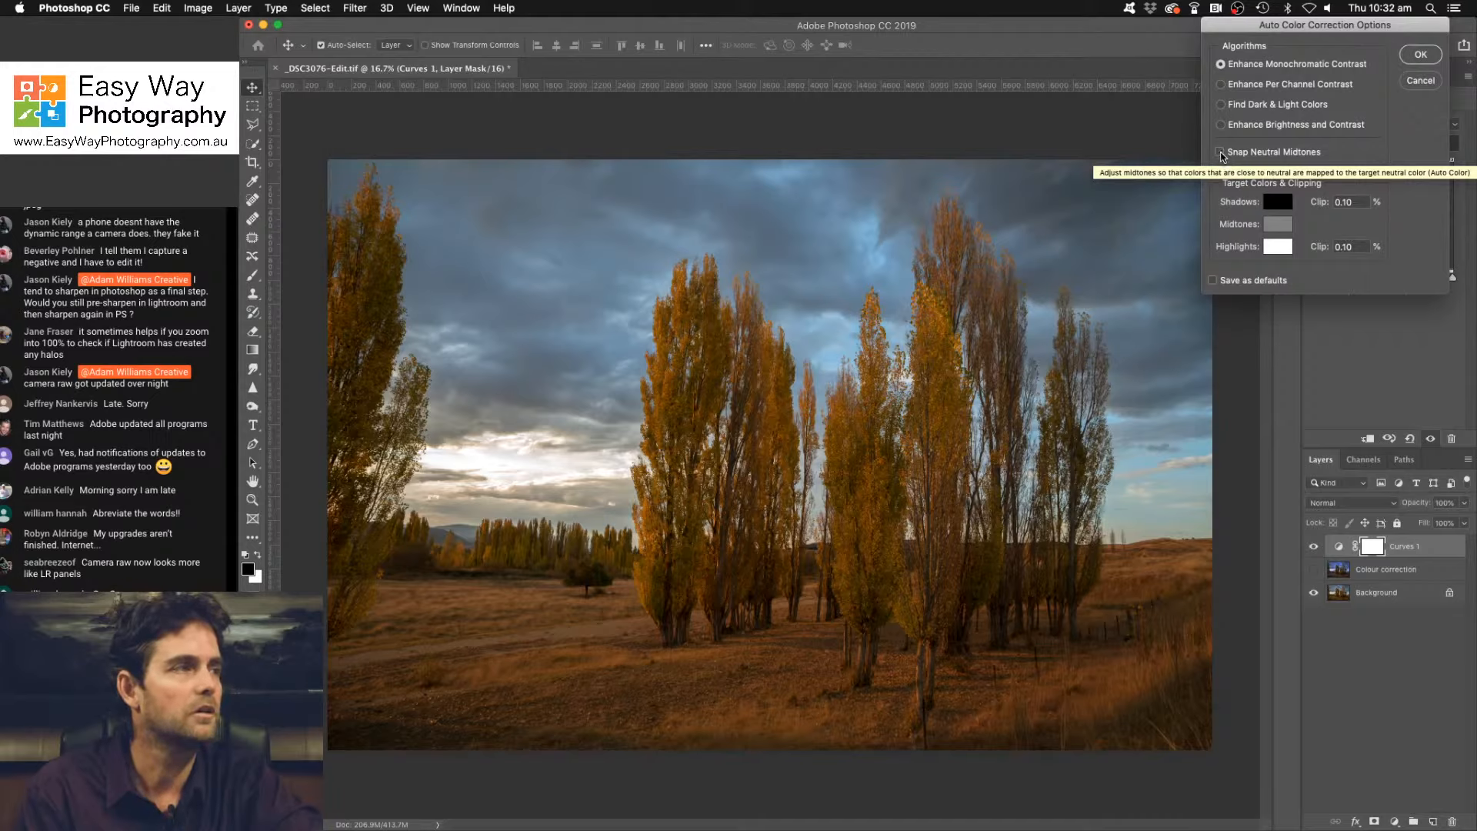
click(1220, 153)
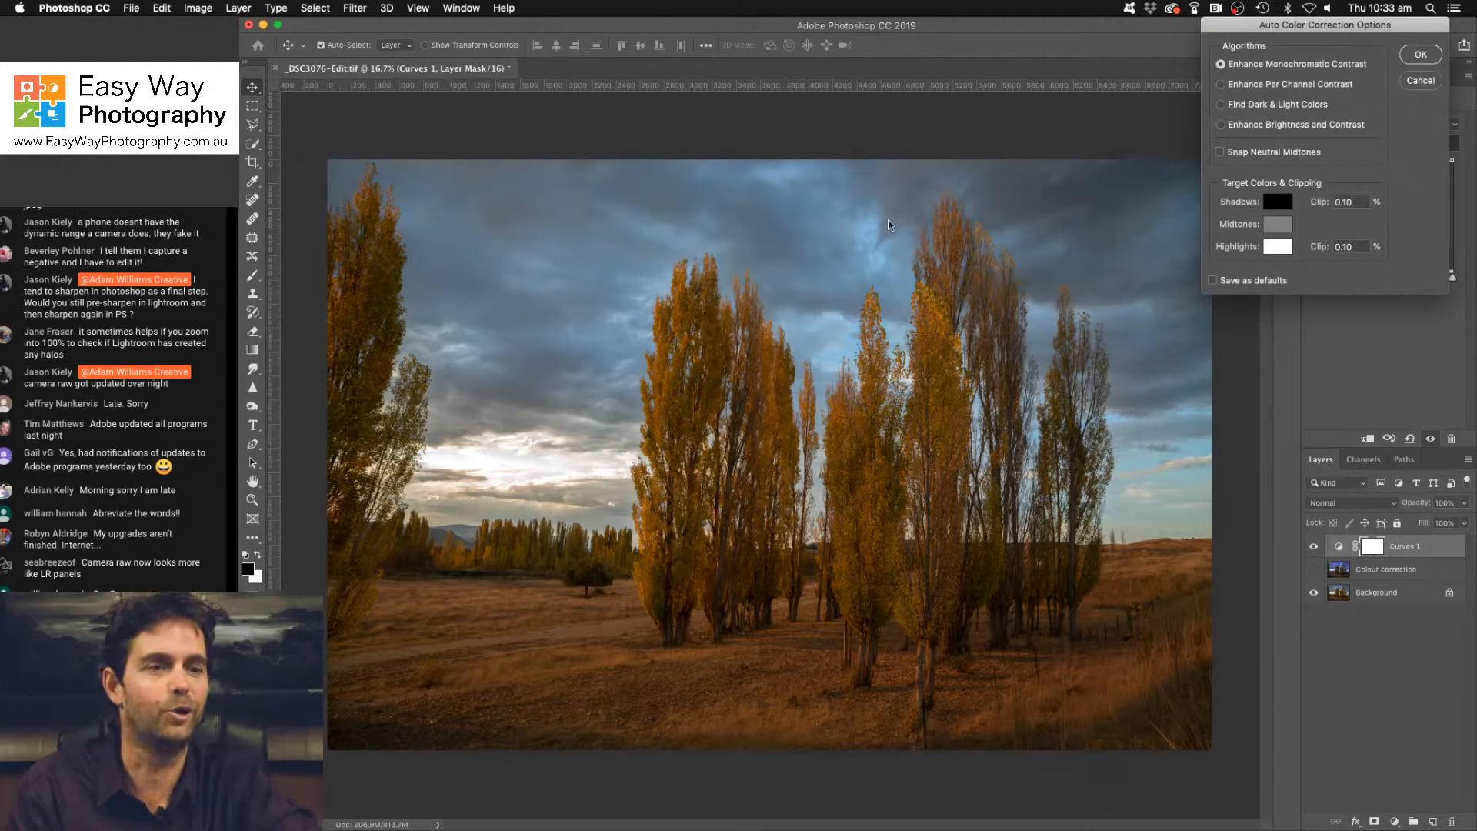
click(1420, 55)
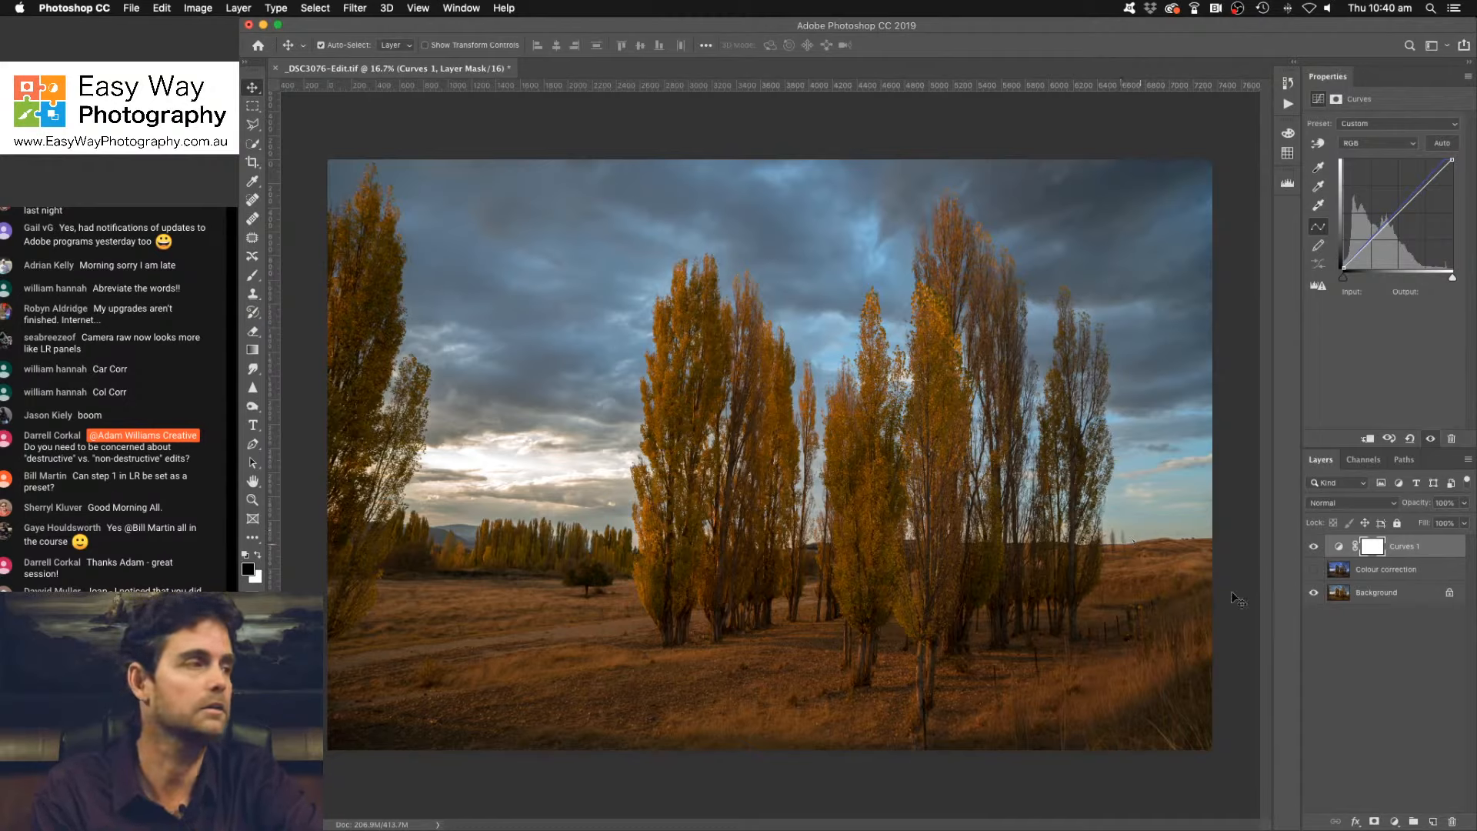
Add a second Curves adjustment layer and brighten the midtones with a curve point at input 110, output 150.
click(1393, 822)
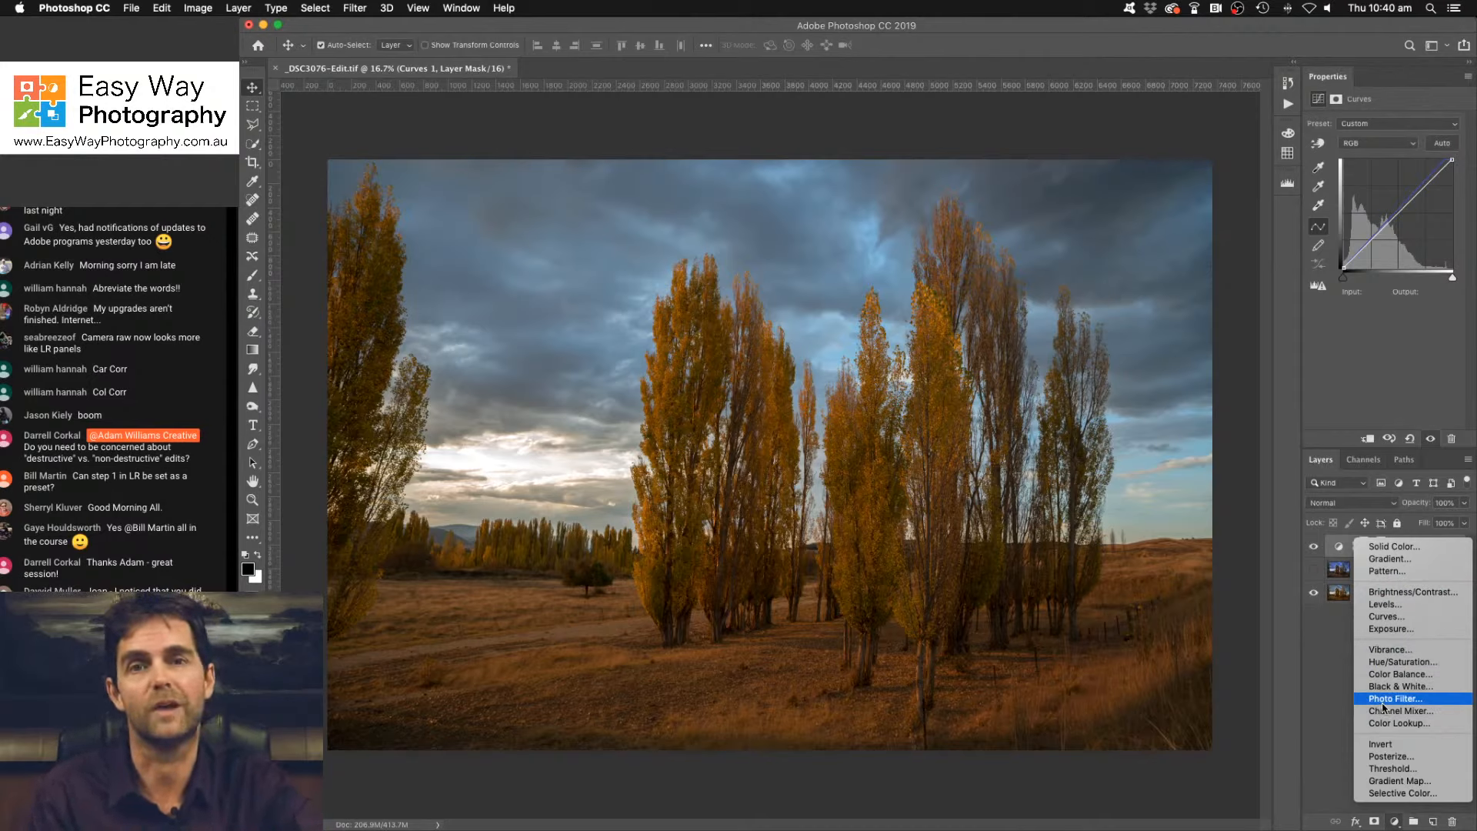
click(1387, 619)
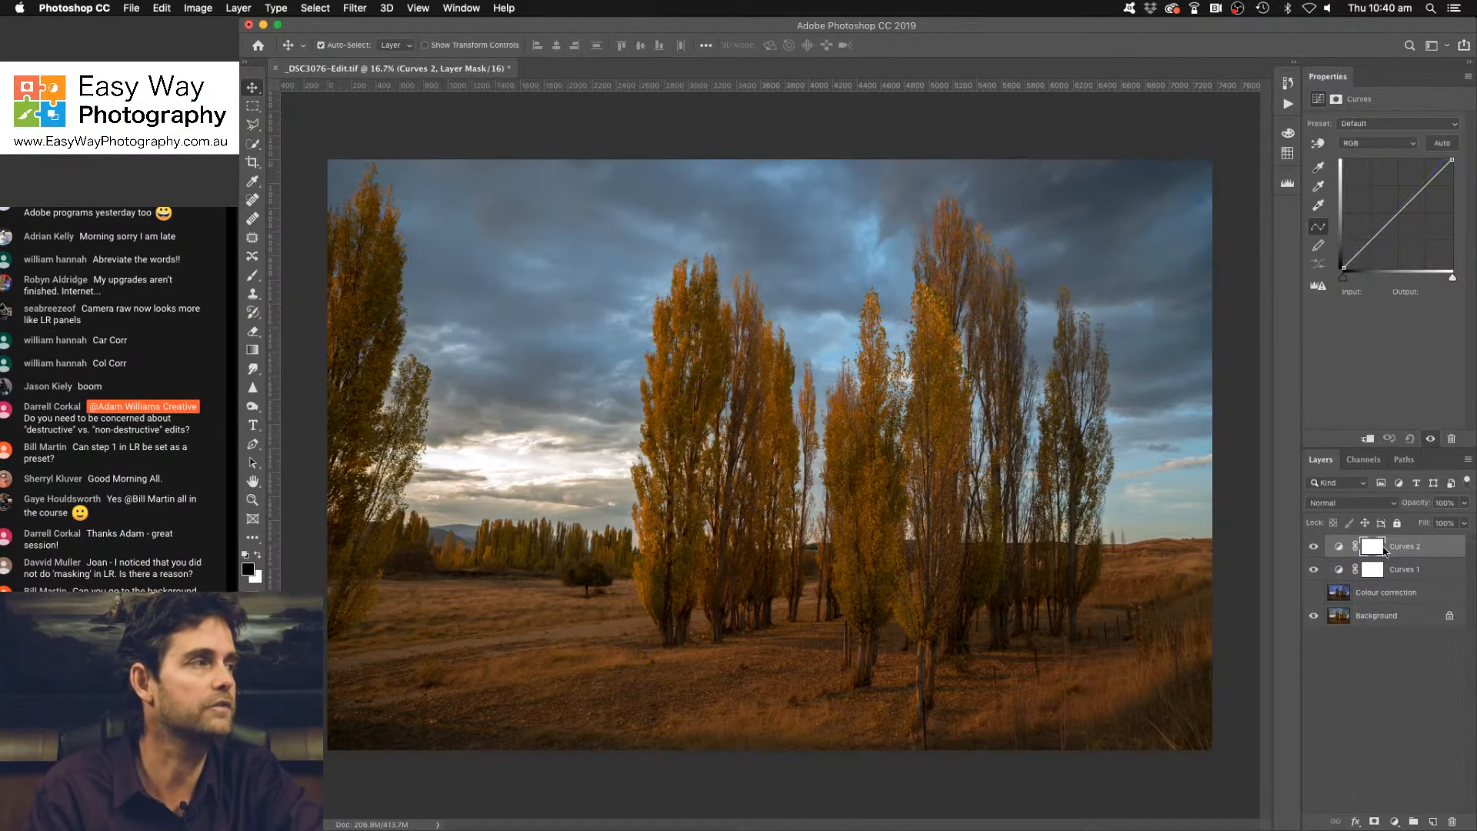
drag(1397, 215, 1389, 202)
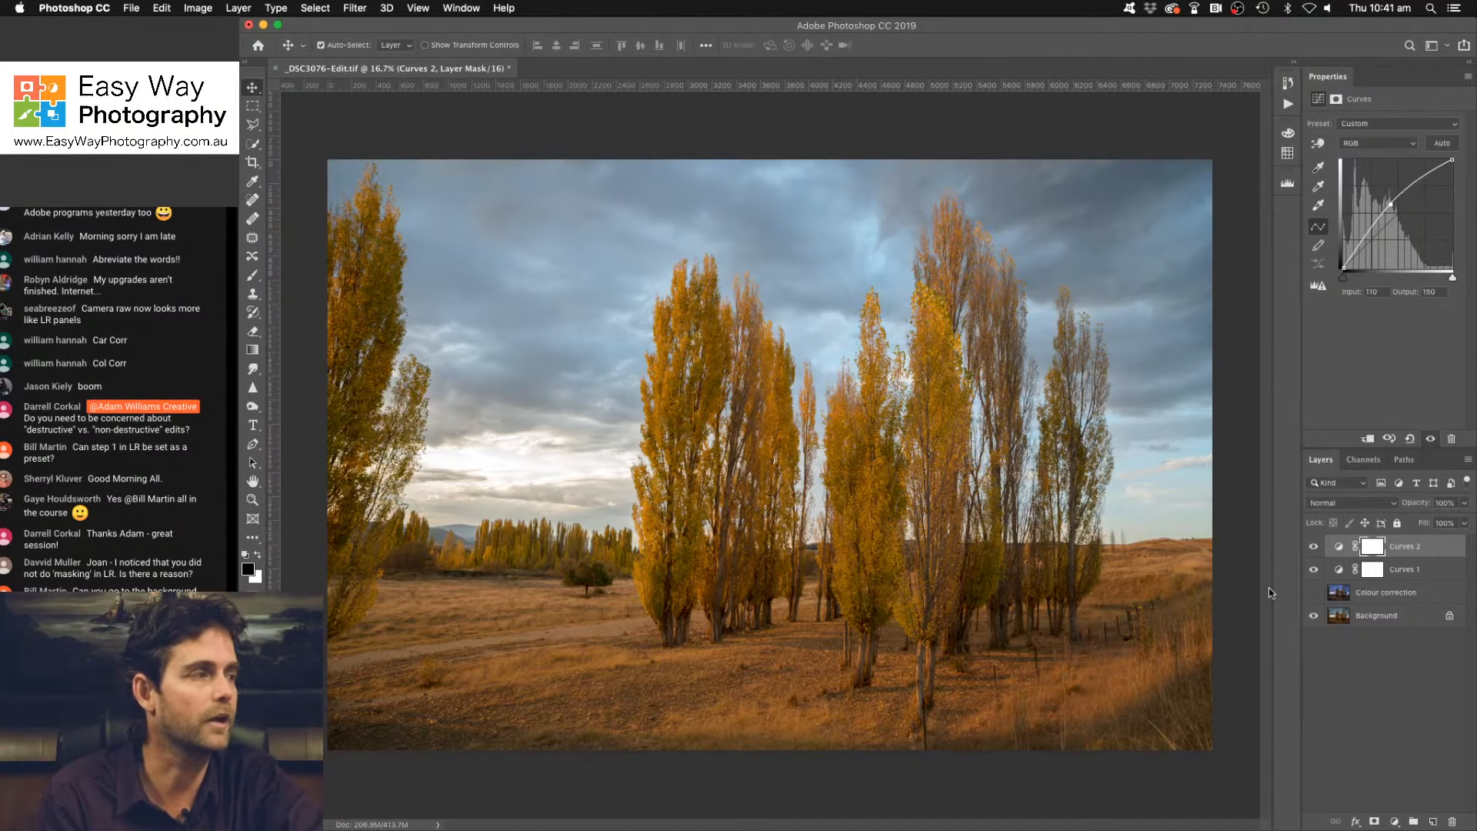
Compare the photo repeatedly with and without the Curves 2 brightening, and leave the layer visible.
click(1314, 546)
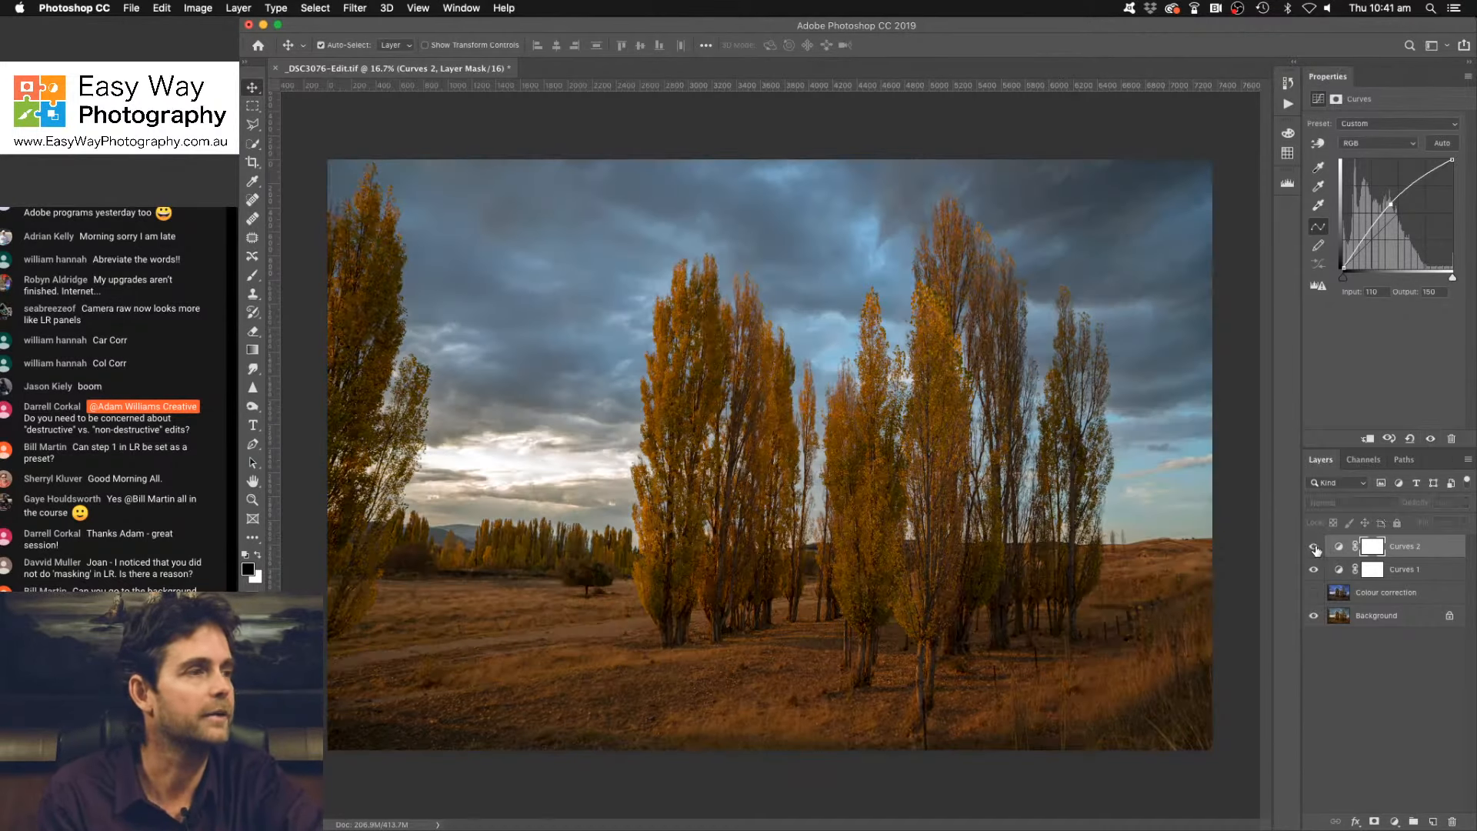
click(1314, 547)
click(1313, 547)
click(1313, 547)
click(1313, 547)
click(1314, 546)
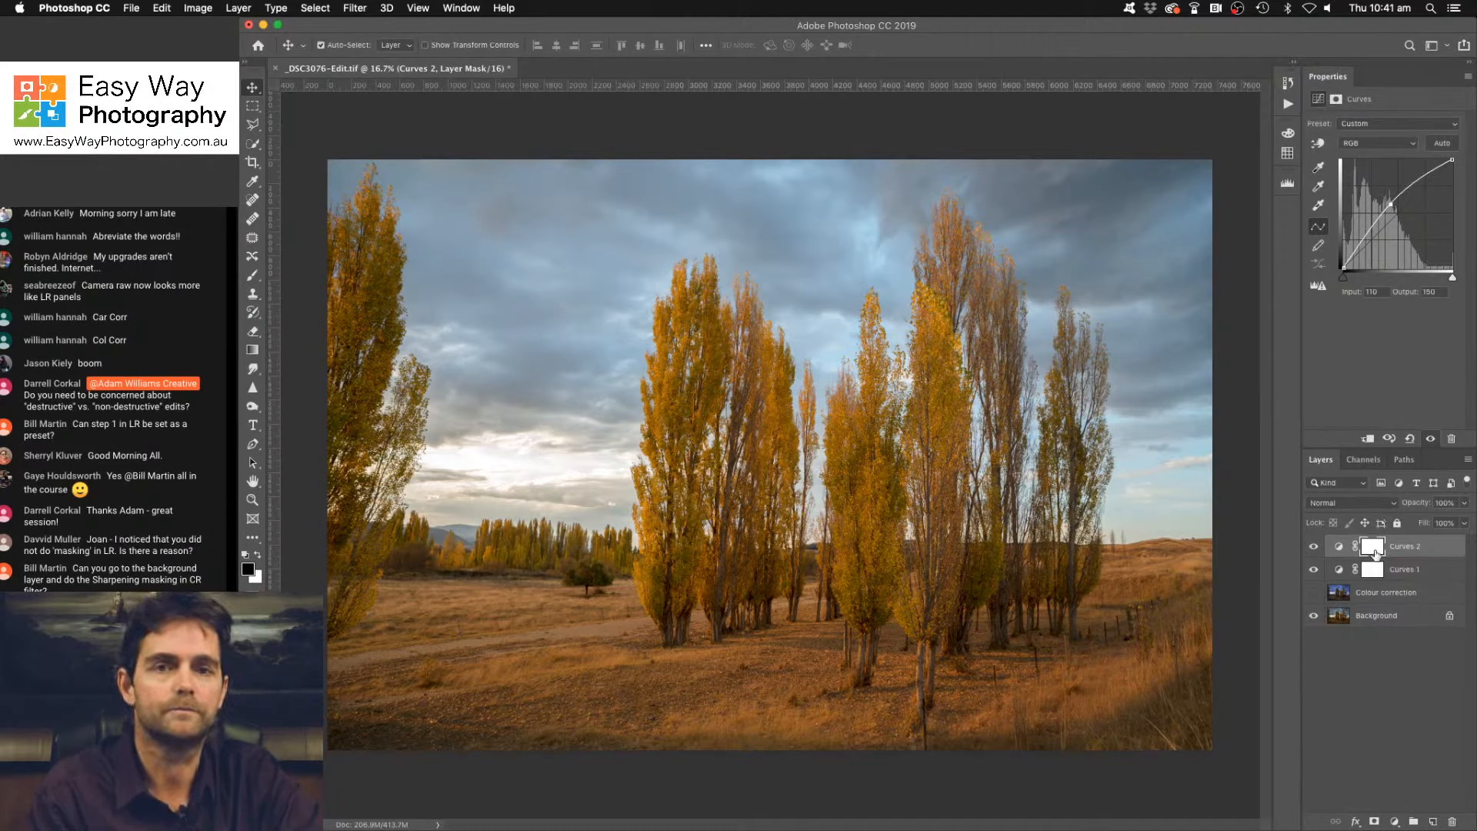
click(1313, 547)
click(1313, 547)
click(1313, 547)
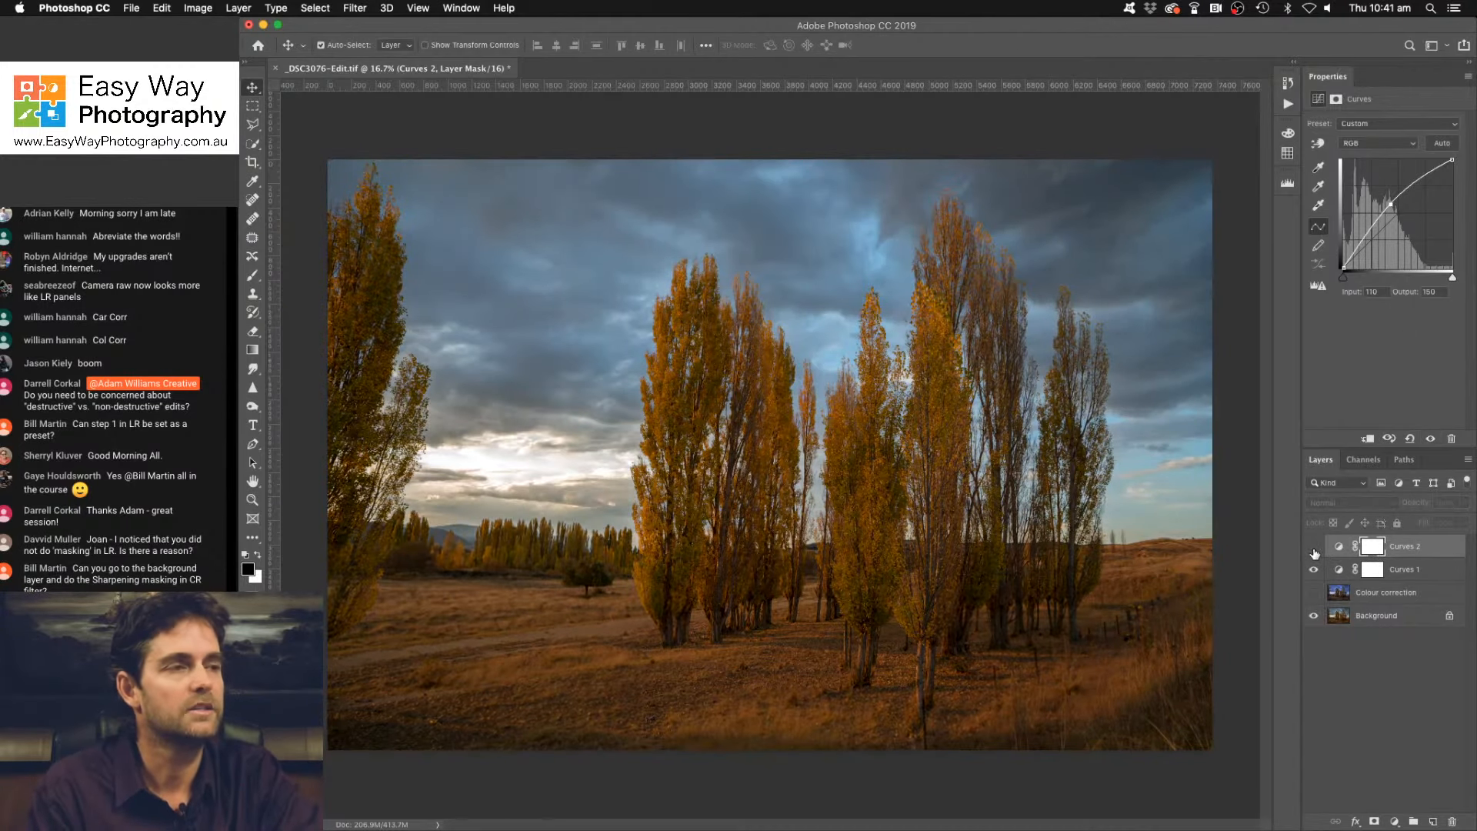
click(1313, 548)
click(1313, 548)
click(1313, 548)
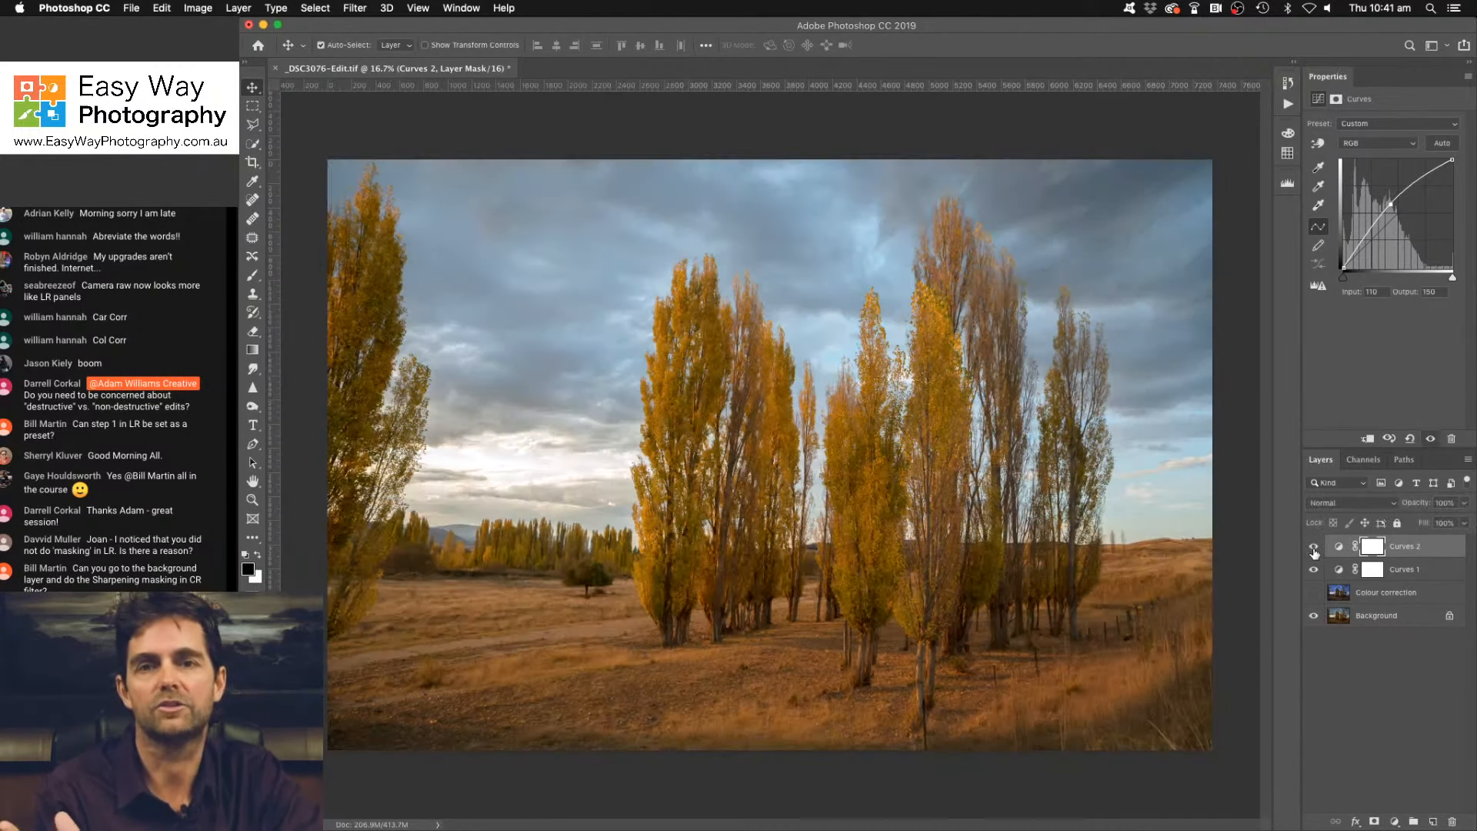
click(1314, 549)
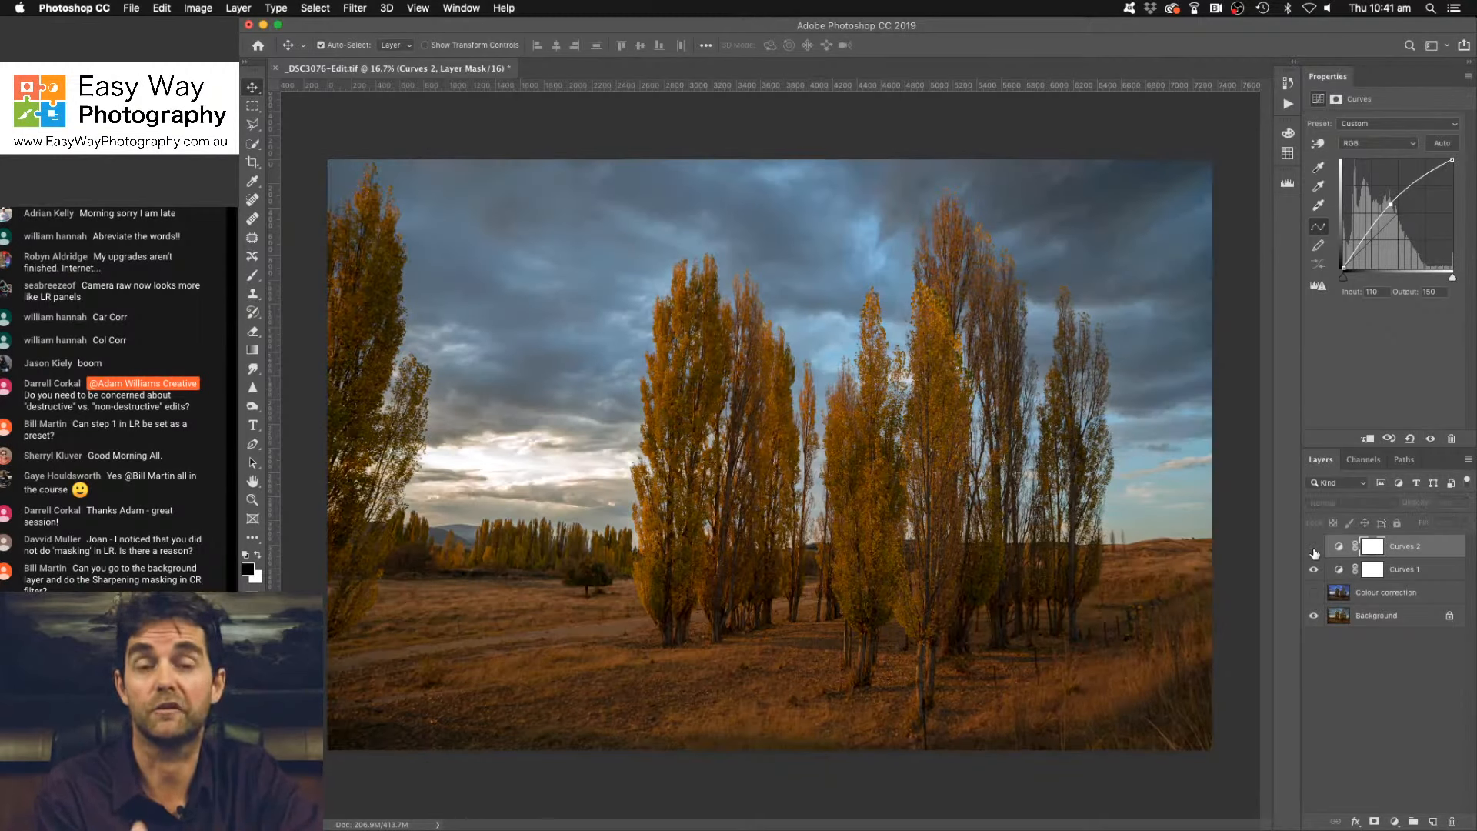
click(1314, 549)
click(1314, 550)
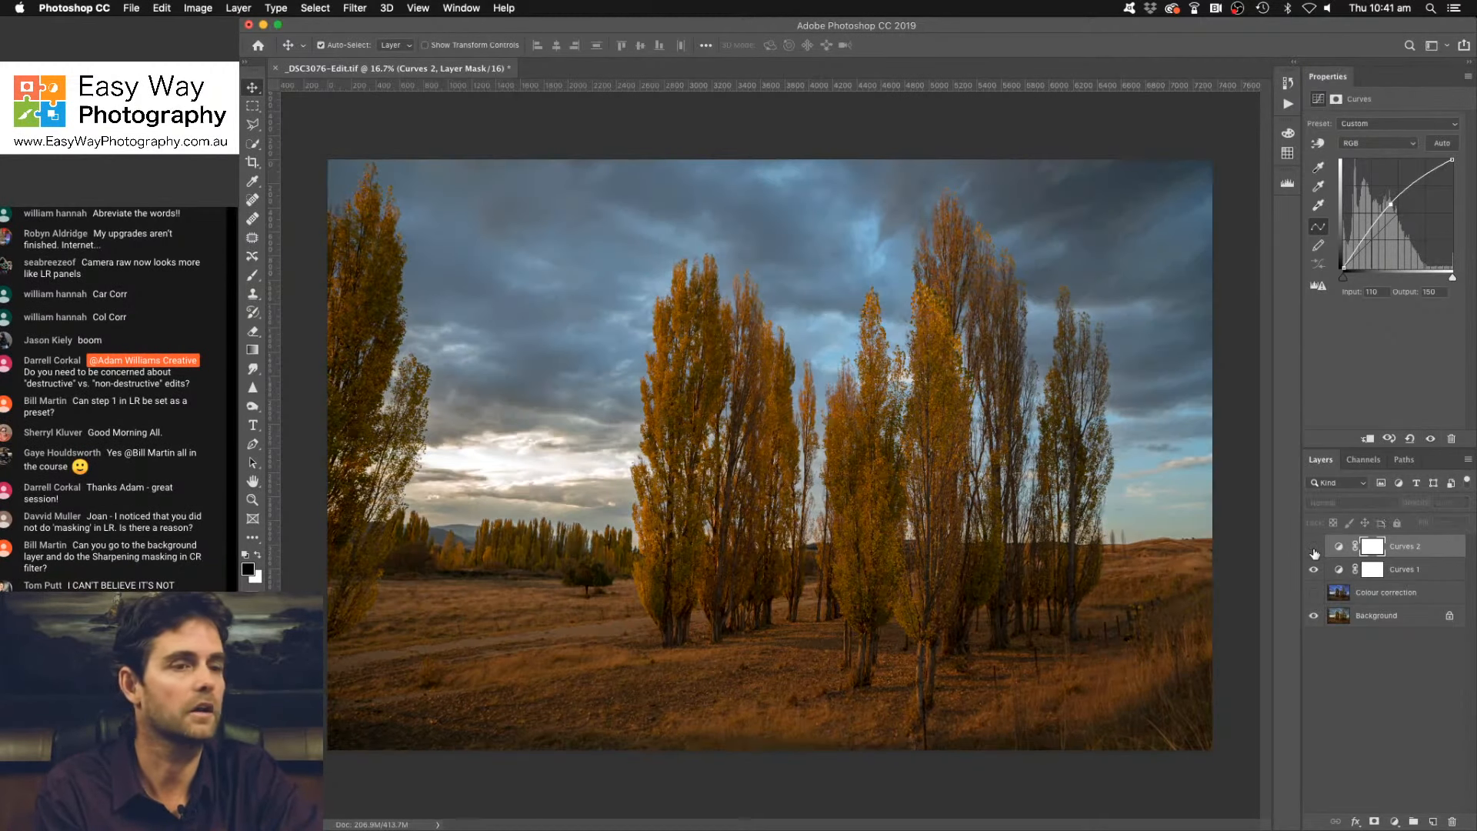
click(1313, 549)
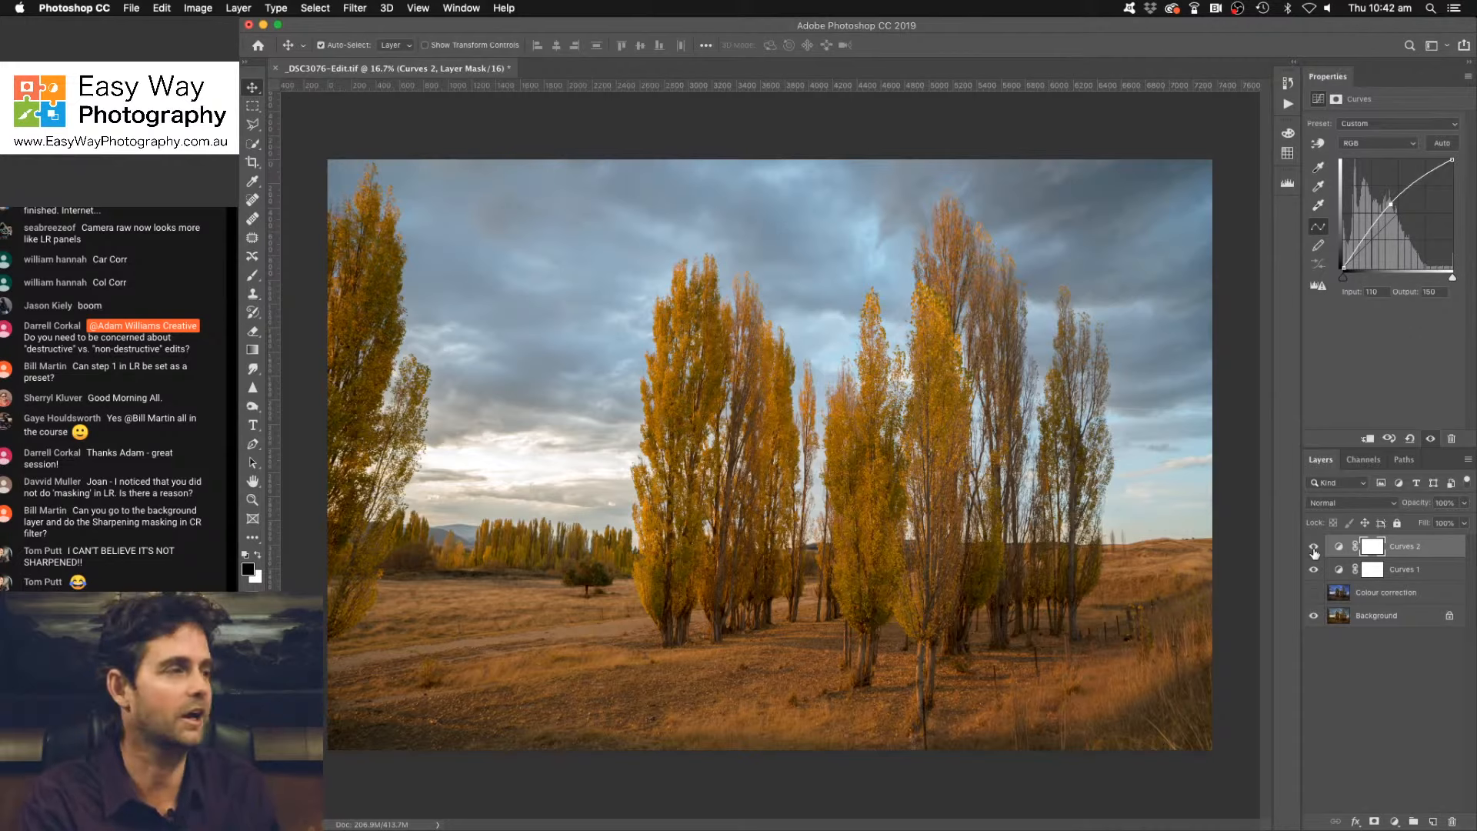
click(1314, 547)
click(1315, 548)
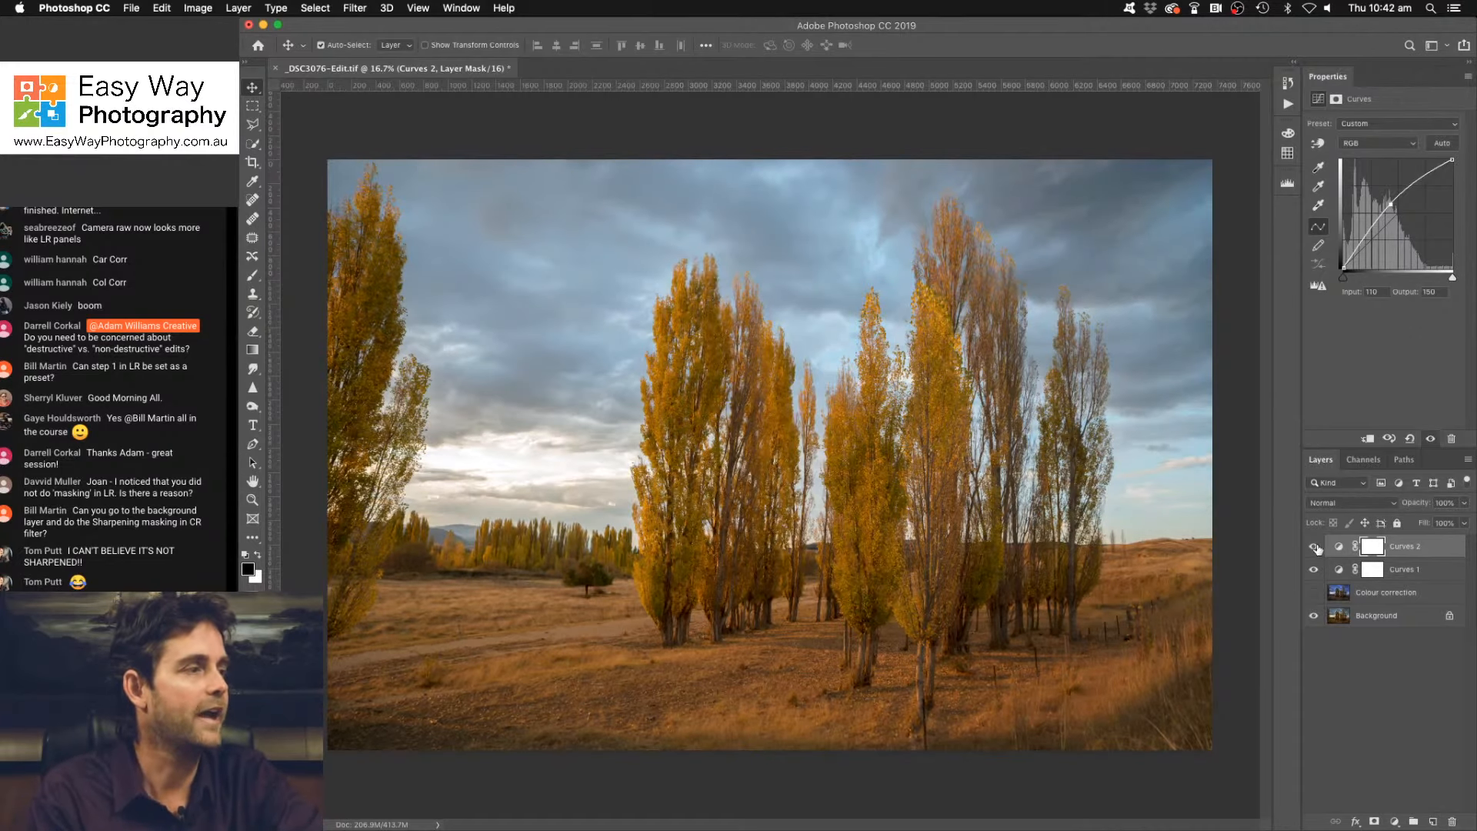
click(1314, 547)
click(1315, 547)
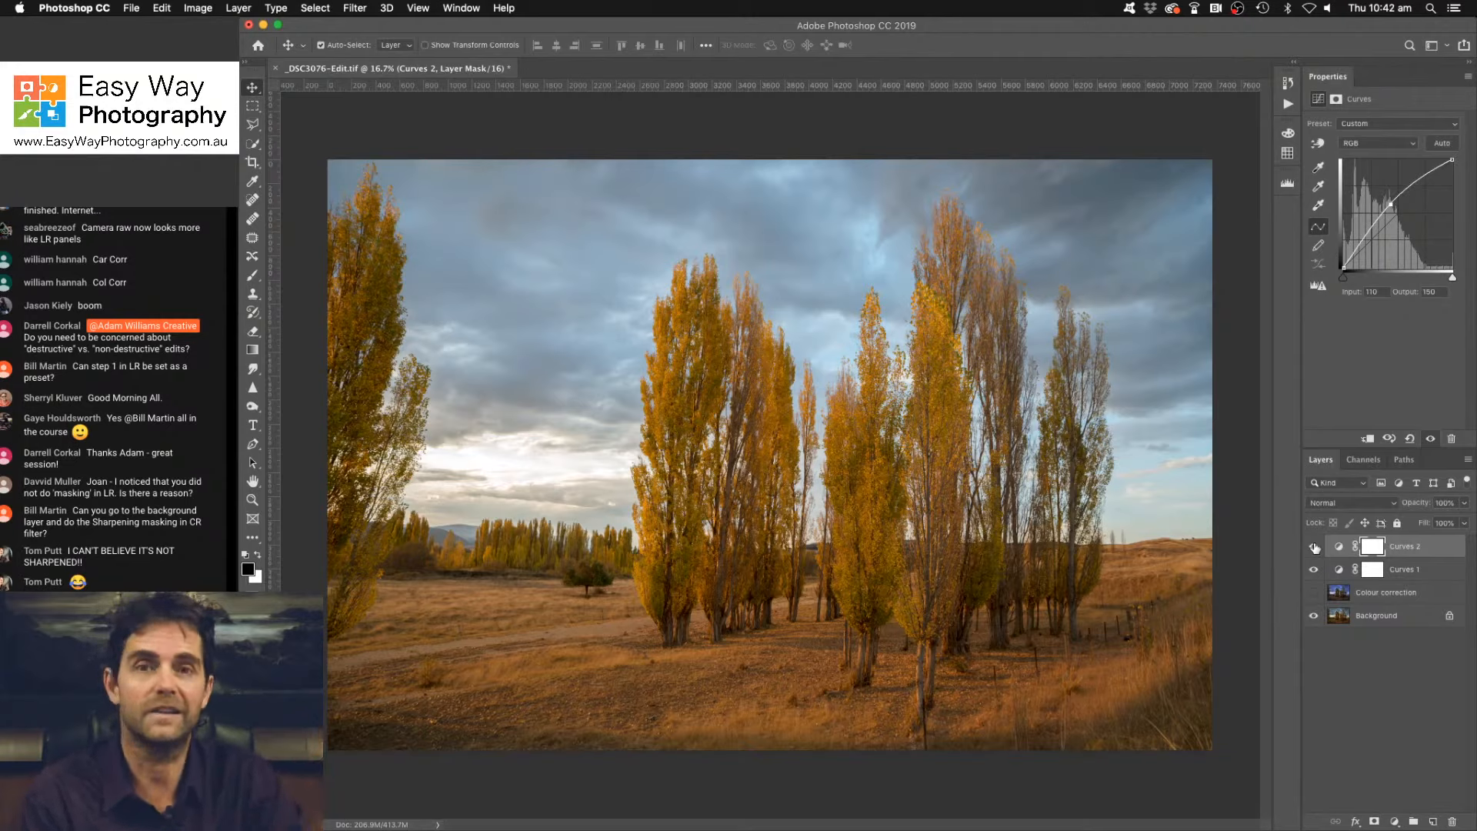
click(1313, 546)
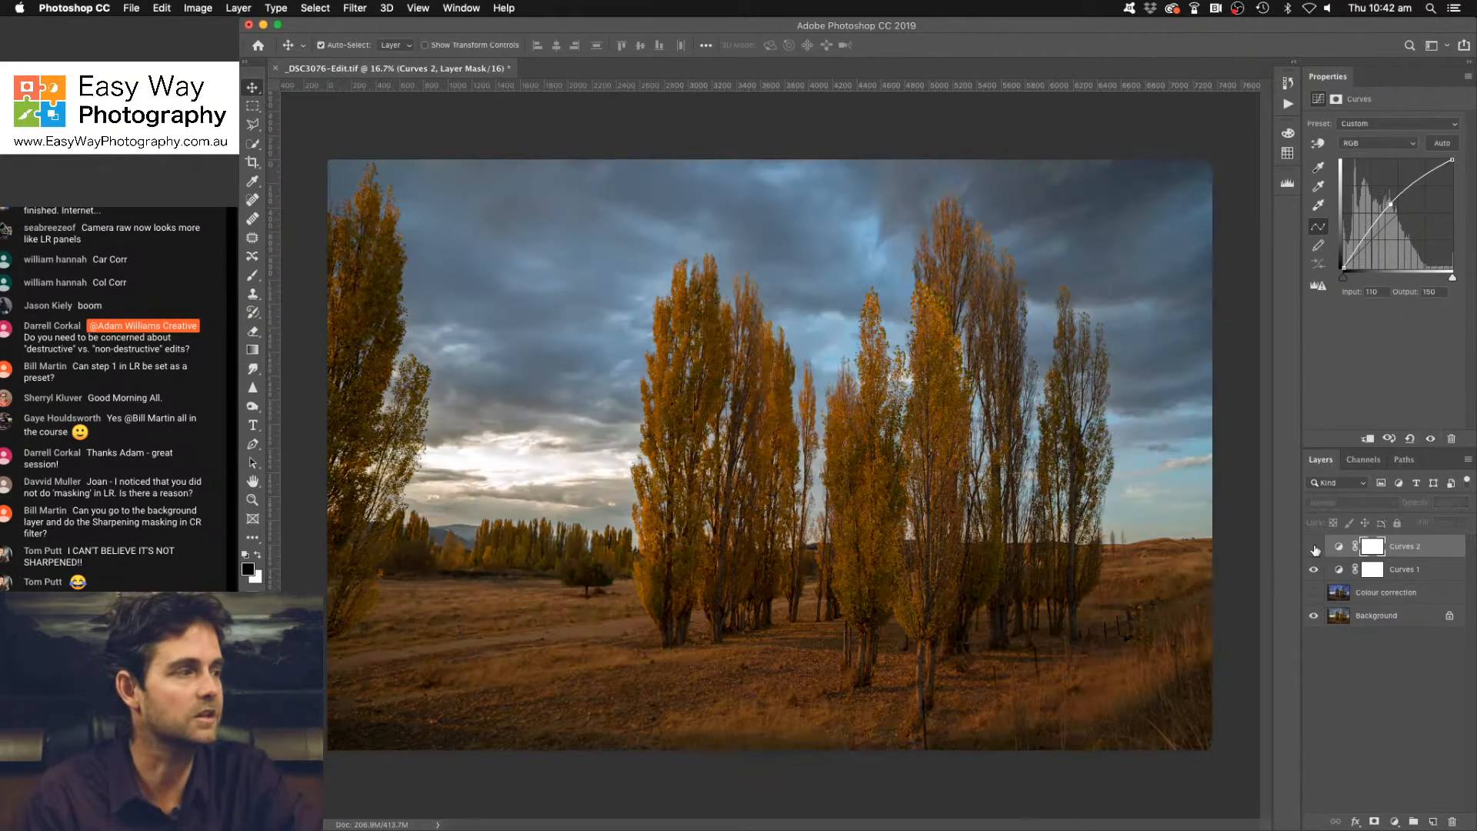
click(1314, 547)
click(1314, 547)
click(1315, 547)
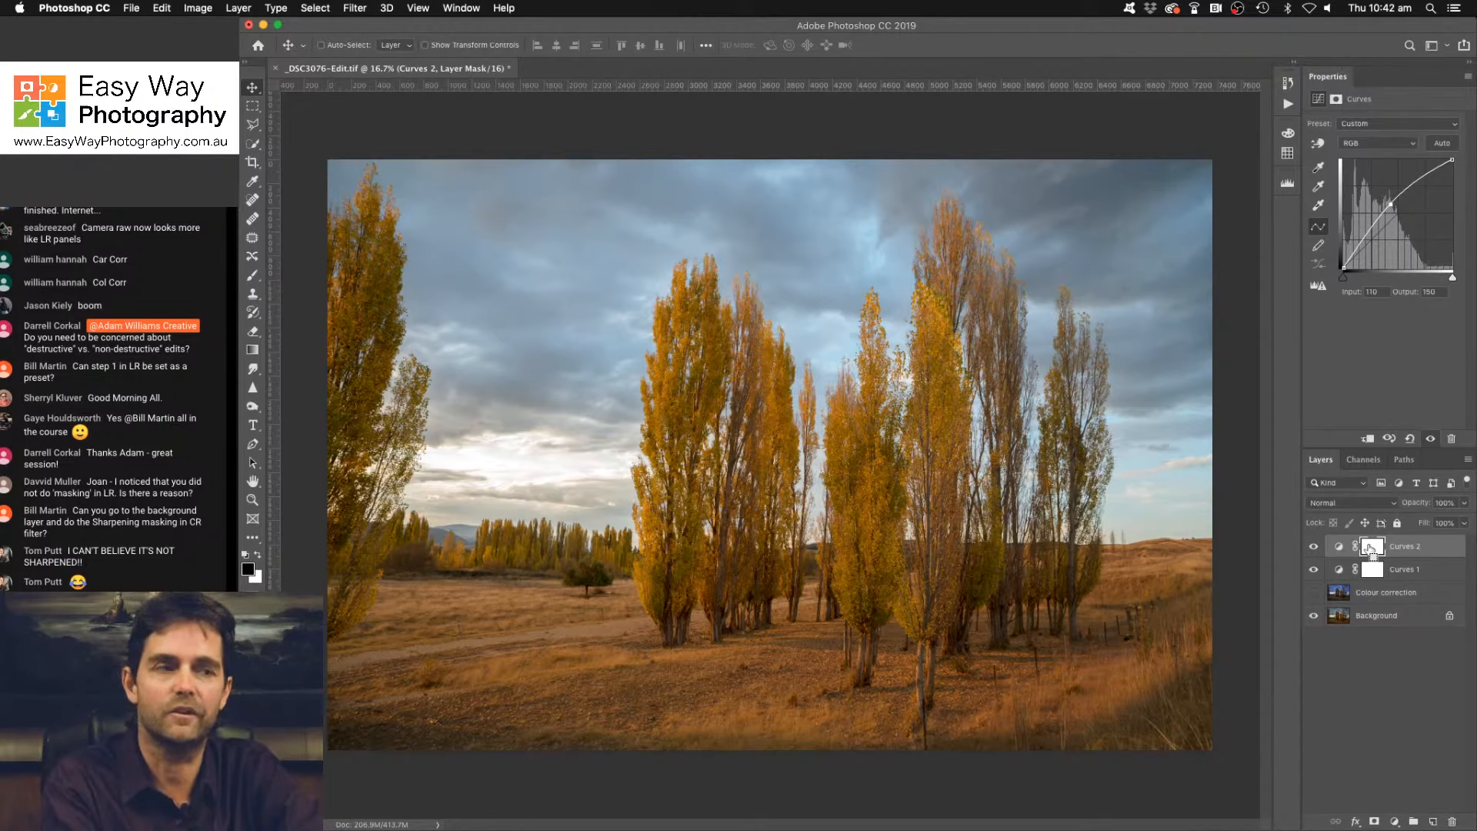
Invert the Curves 2 layer mask to black and compare the photo with the layer hidden and shown.
key(super+i)
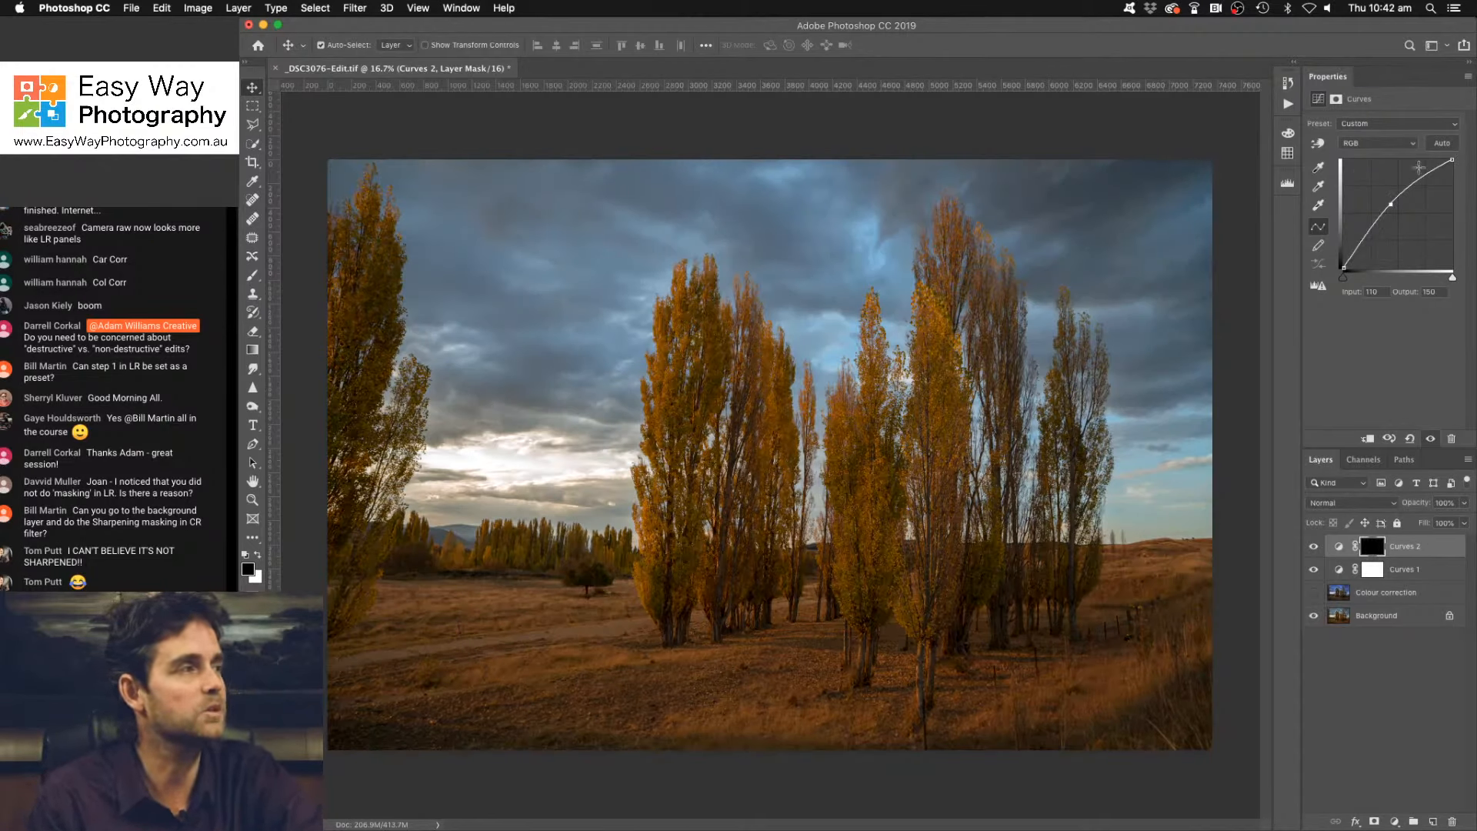
click(1313, 547)
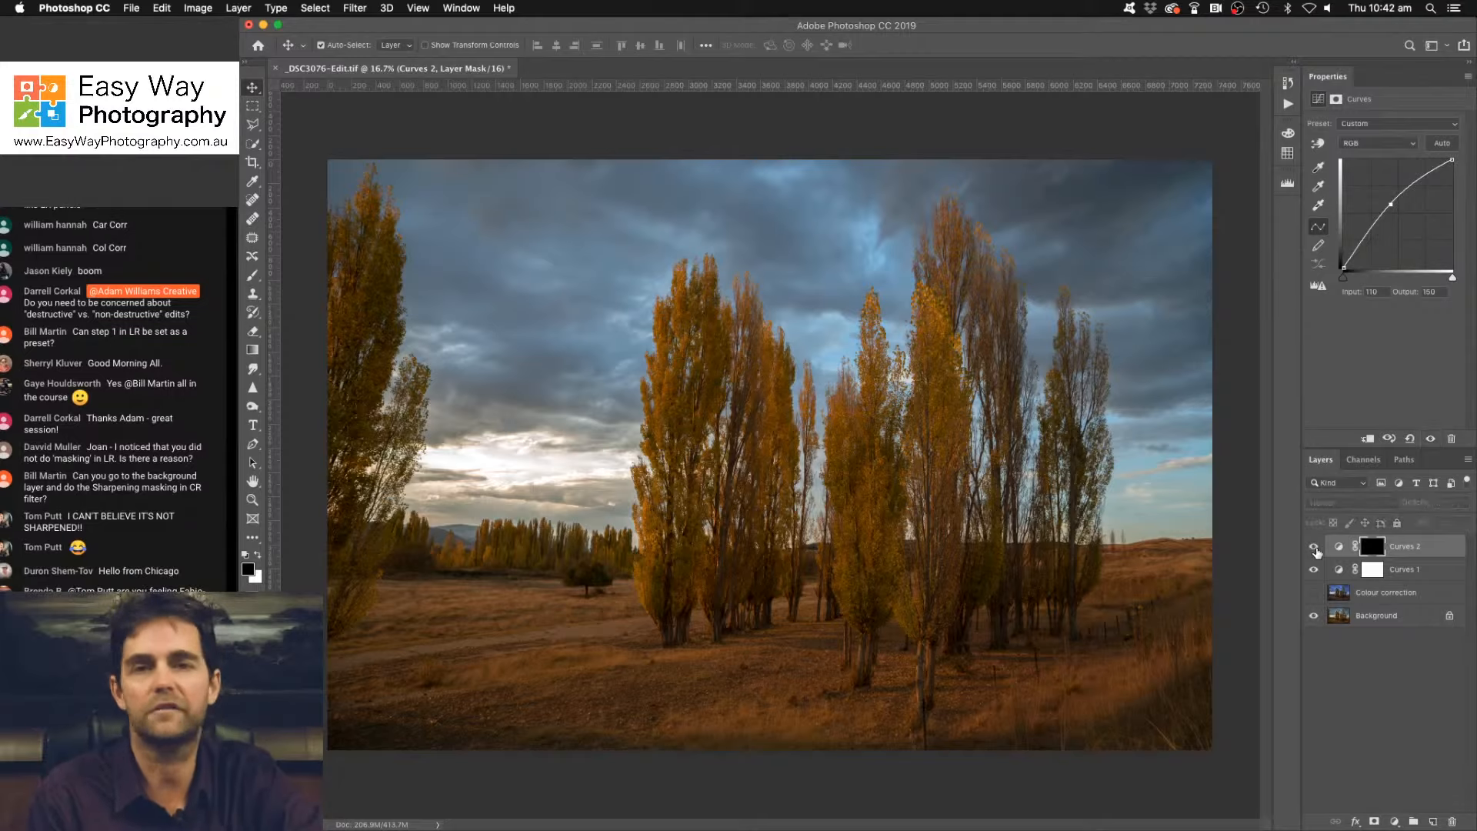
click(1314, 547)
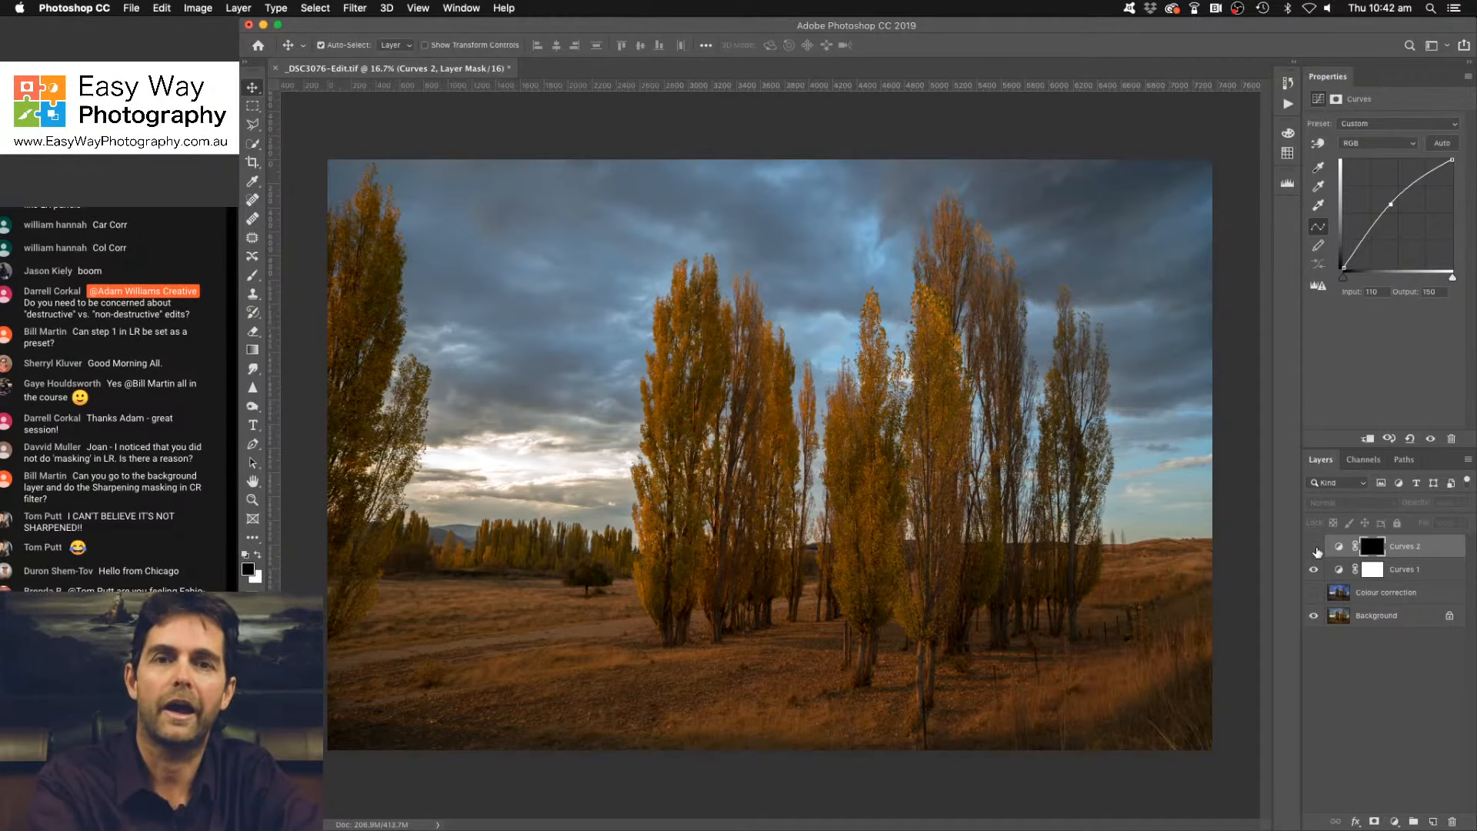
click(1314, 547)
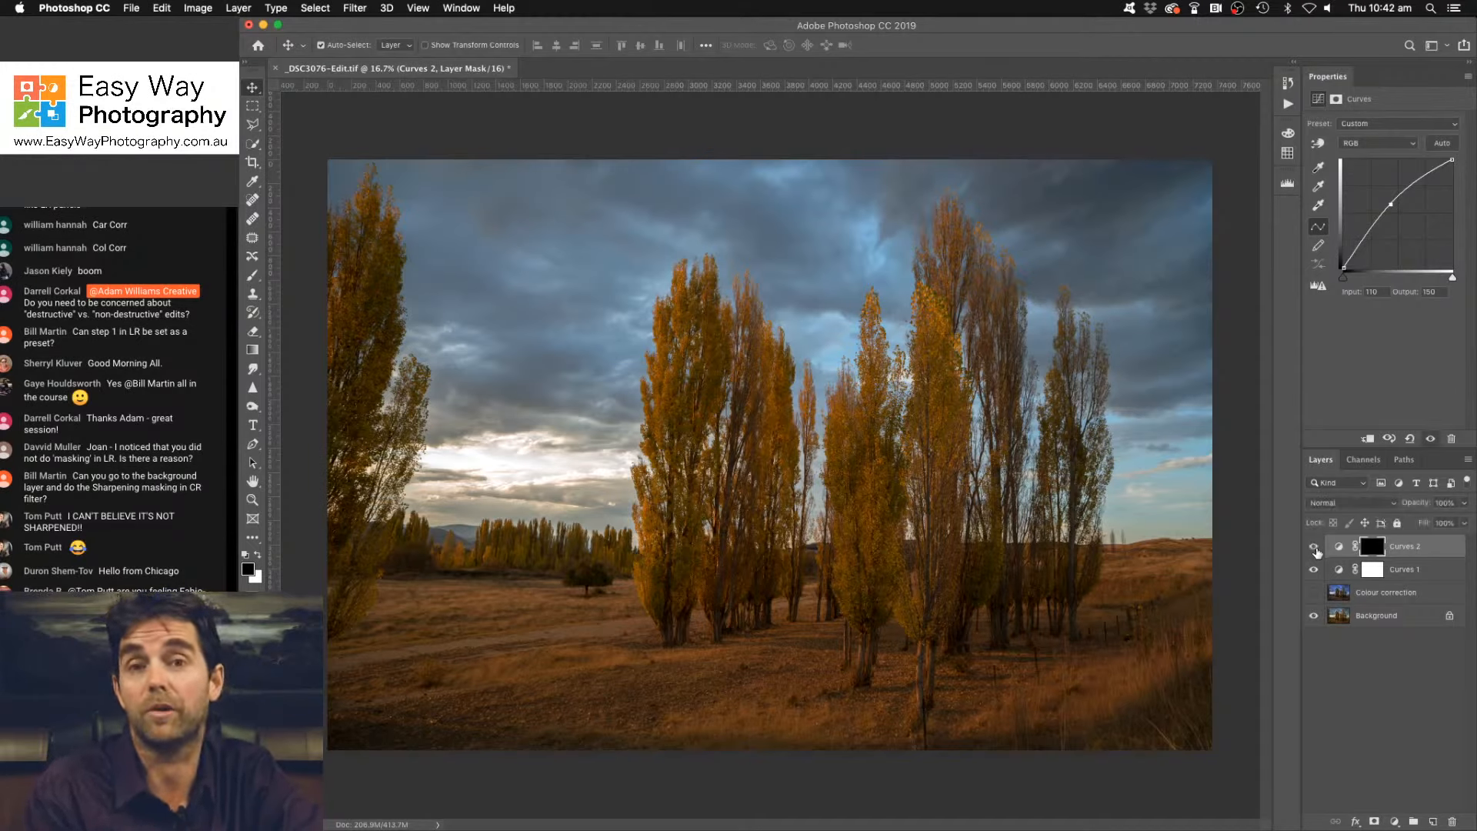
Set up a soft brush for masking Curves 2 with 28% opacity, 50% flow and 0% hardness.
click(1314, 548)
click(1314, 548)
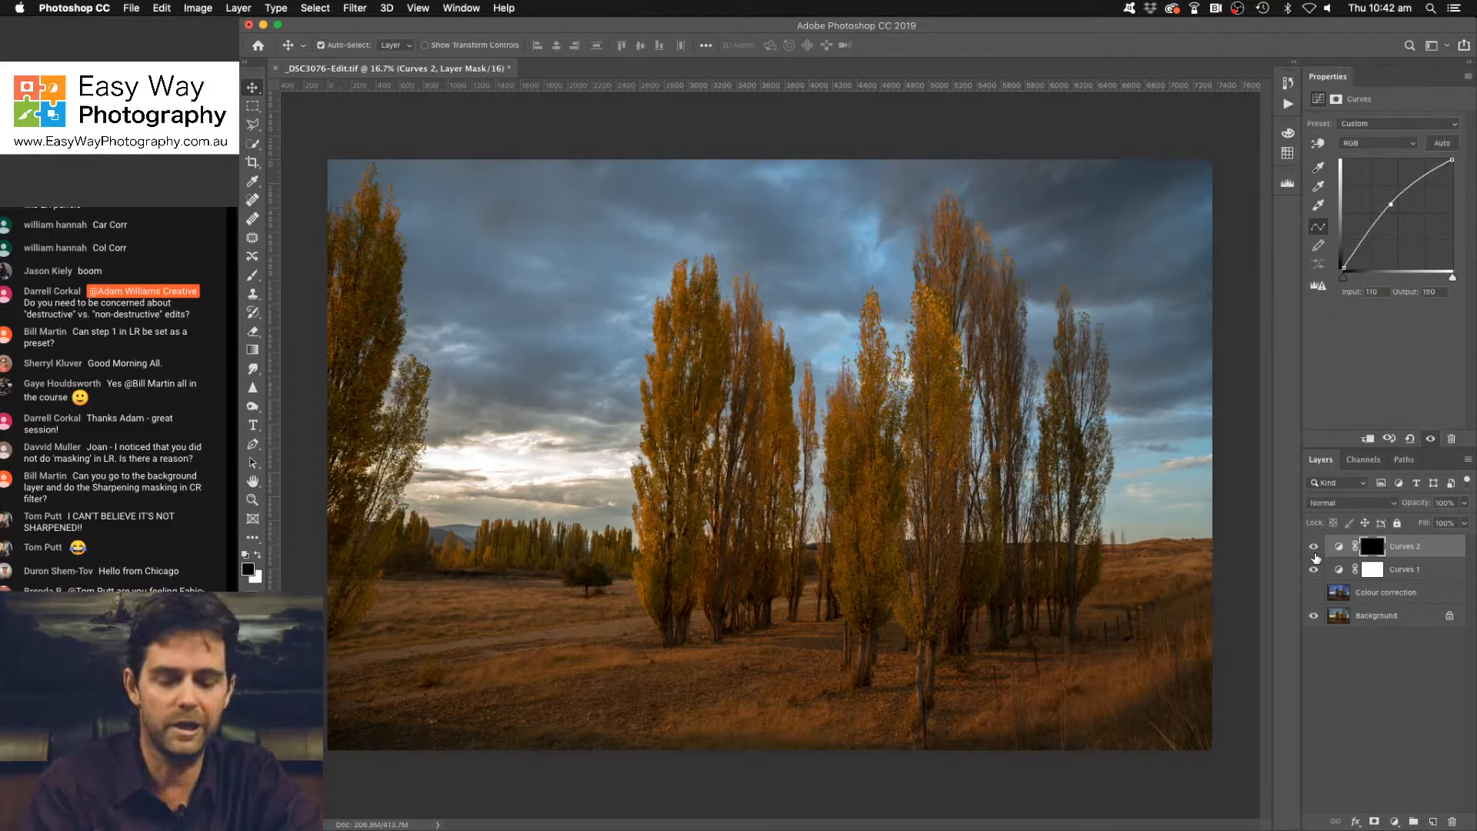
key(b)
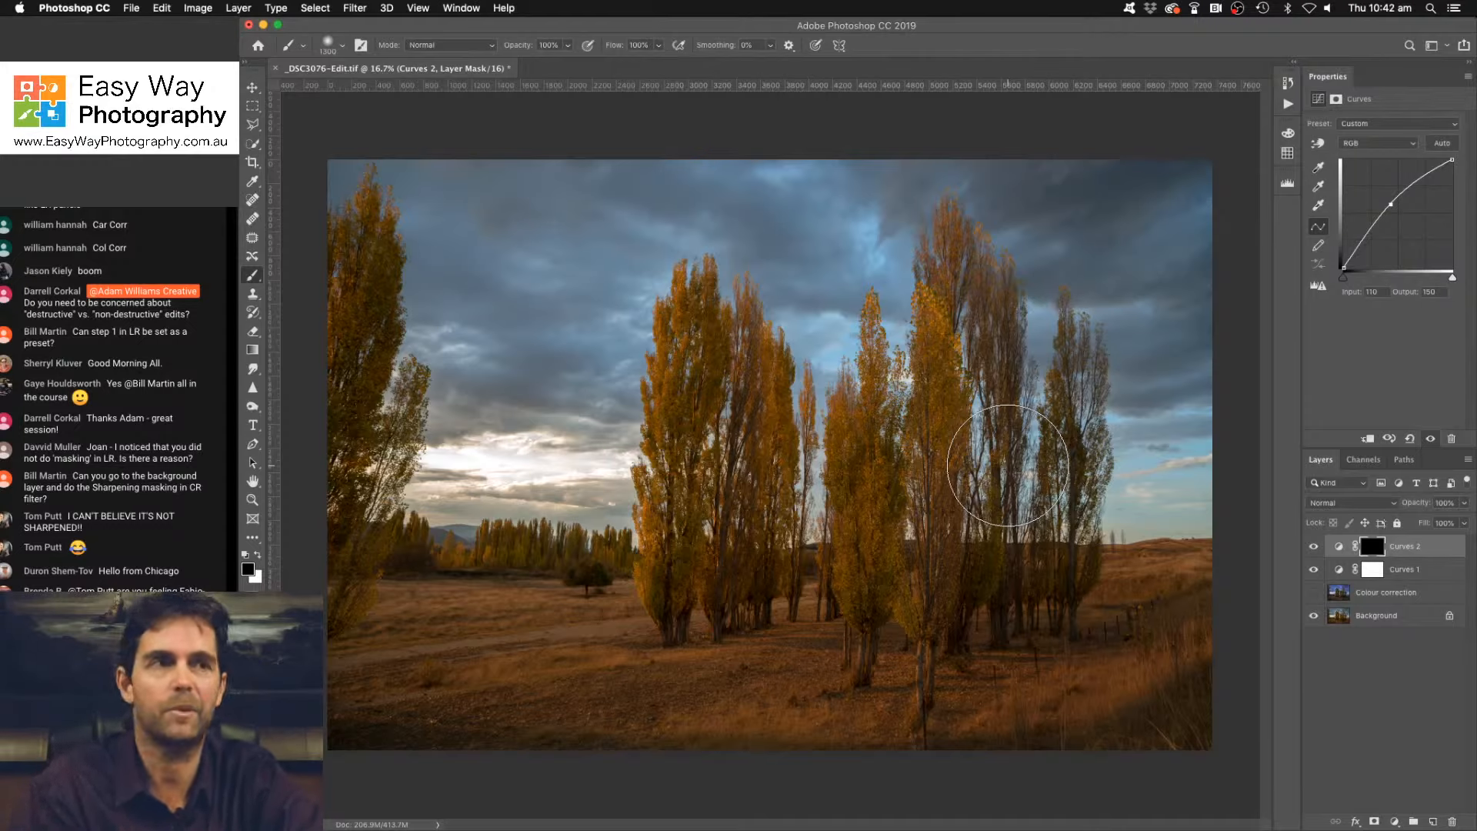
click(568, 44)
drag(575, 61, 521, 60)
click(658, 45)
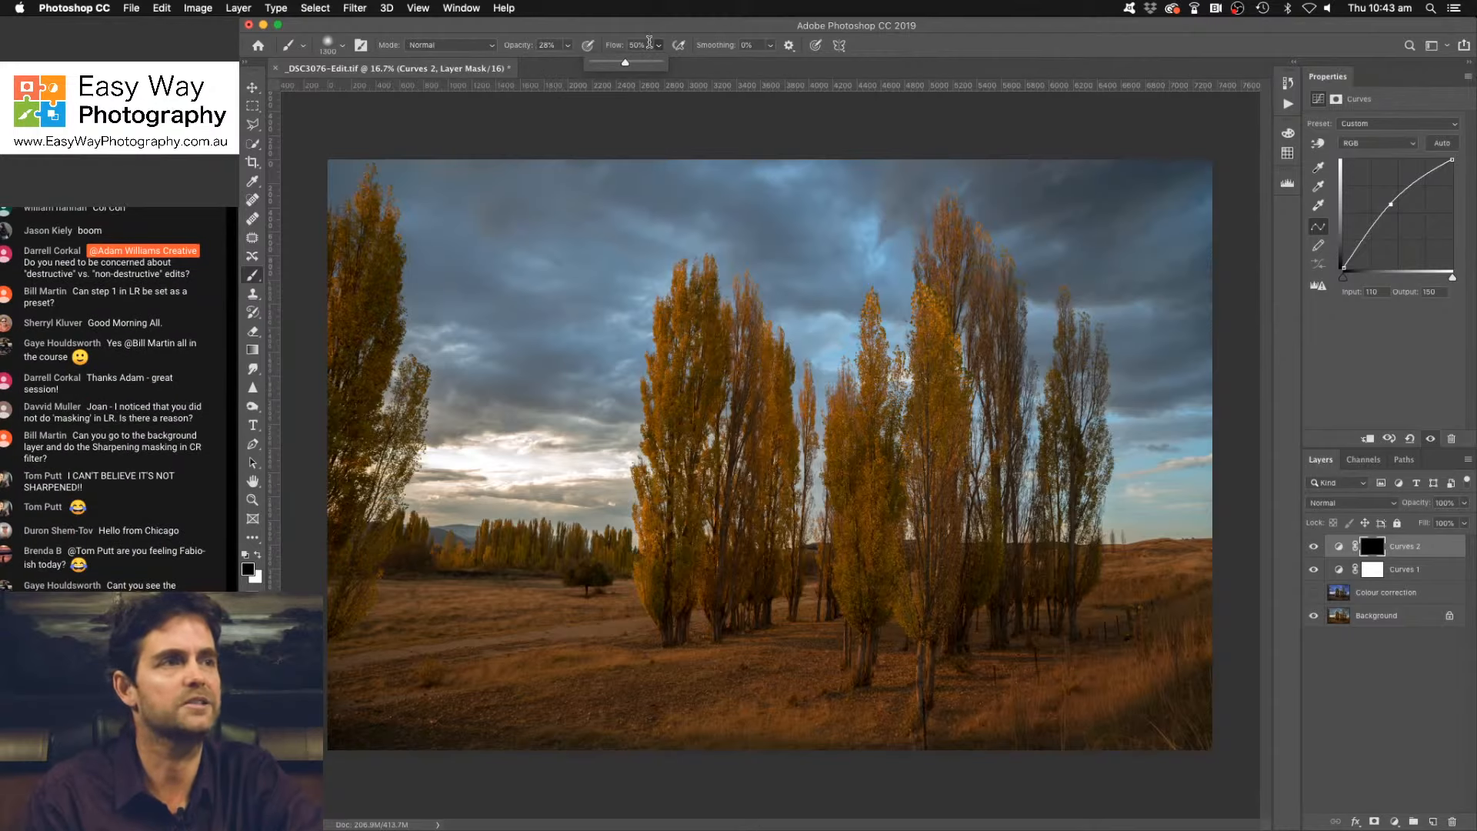
click(343, 45)
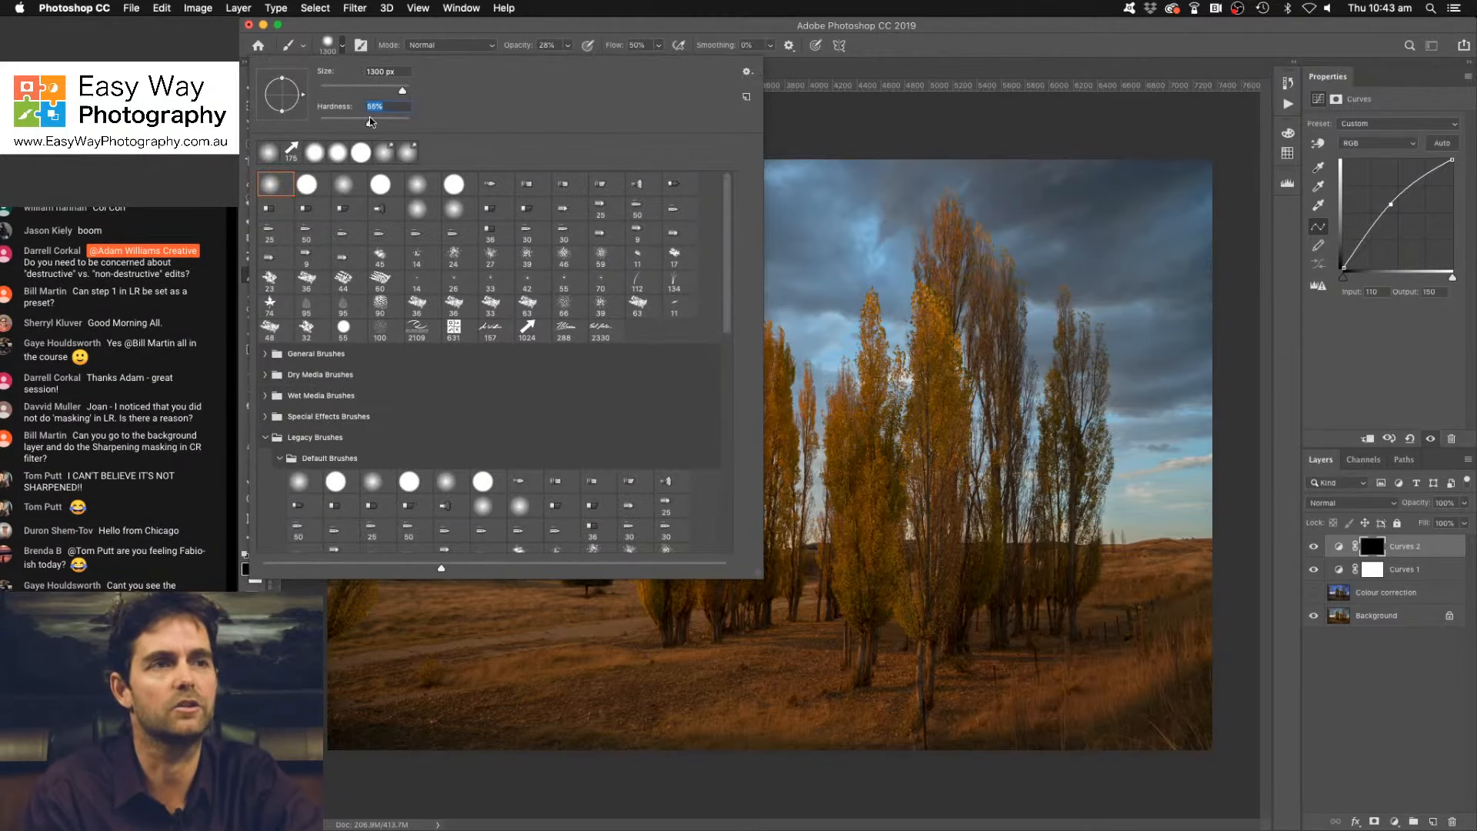
click(344, 46)
click(344, 46)
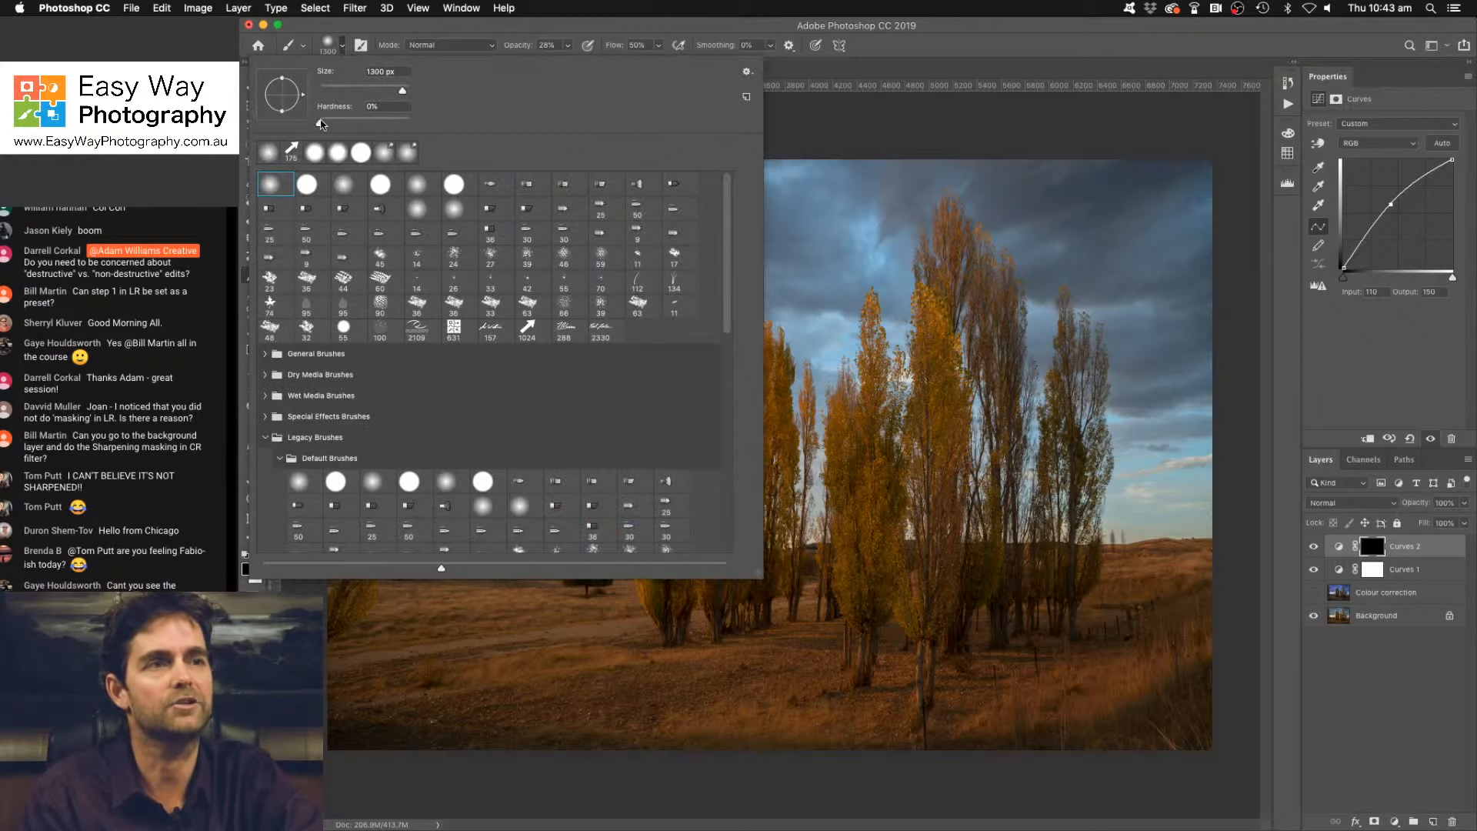
click(340, 43)
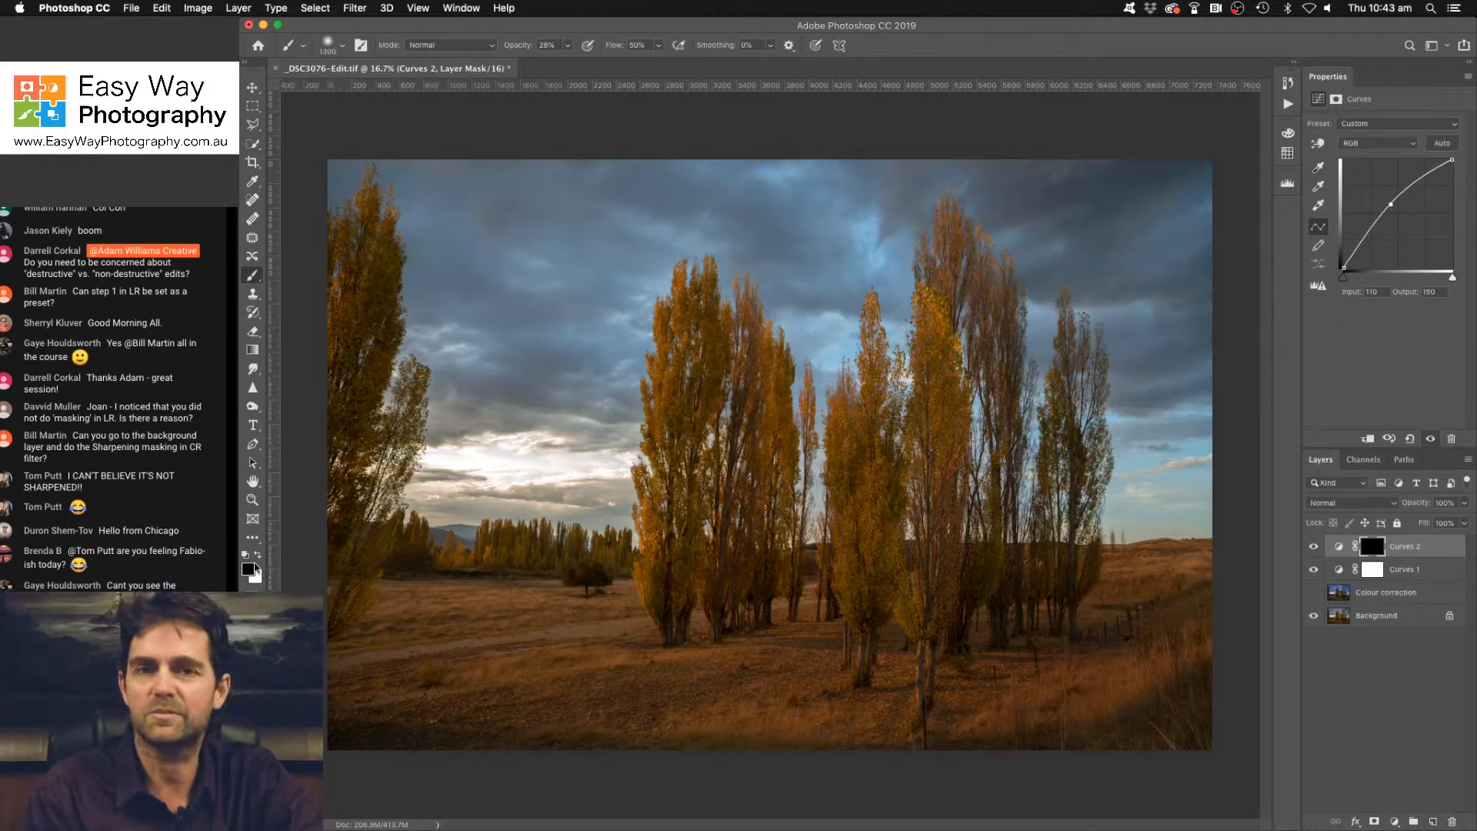
Paint white over the central, right-hand and far-left trees on the Curves 2 mask to reveal the brightening there.
click(260, 554)
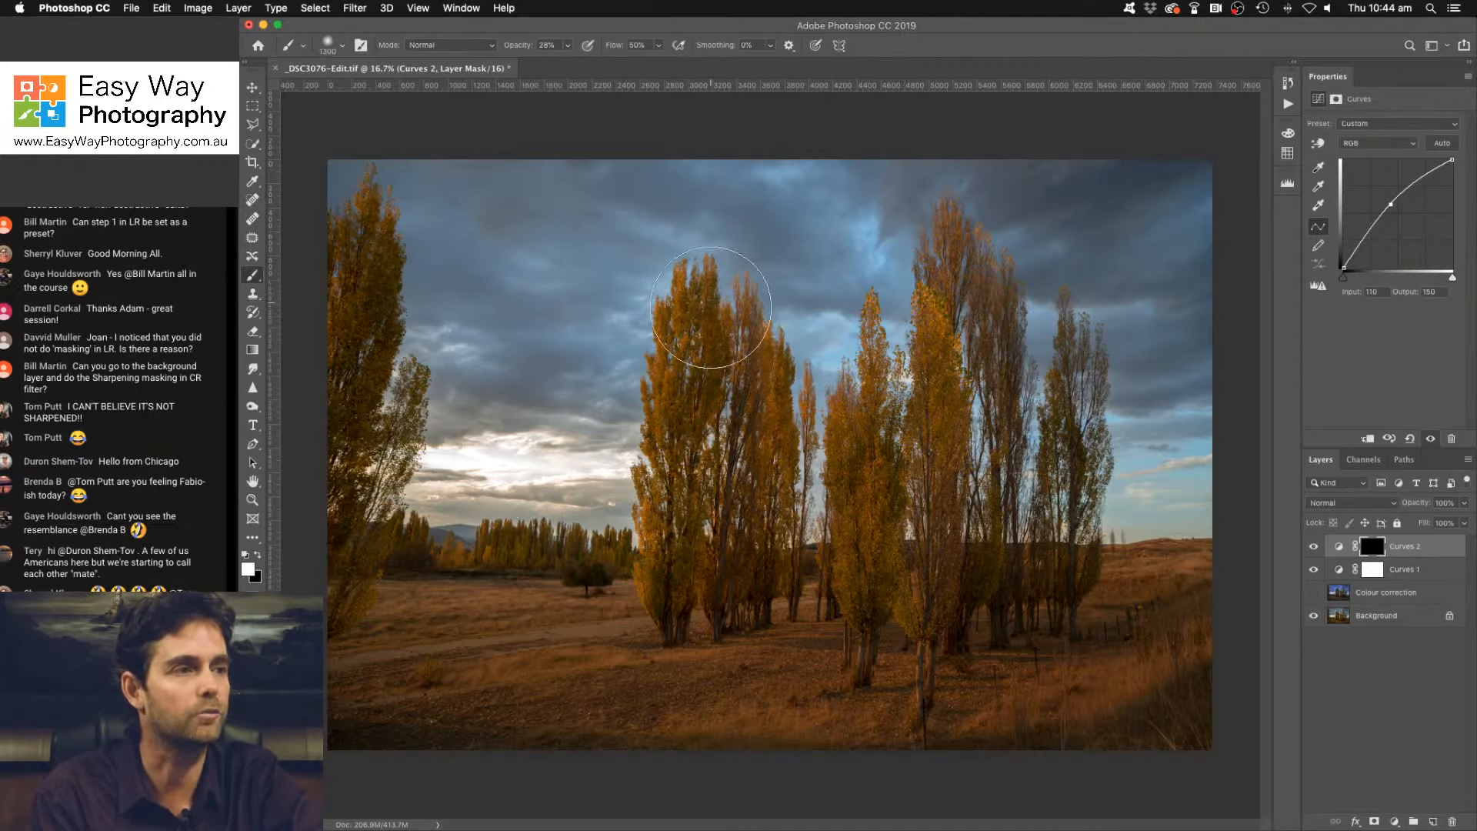
mouse_move(752, 347)
mouse_down()
mouse_move(943, 452)
mouse_move(888, 370)
mouse_move(856, 645)
mouse_move(917, 600)
mouse_move(961, 247)
mouse_move(1010, 573)
mouse_move(1068, 338)
mouse_up()
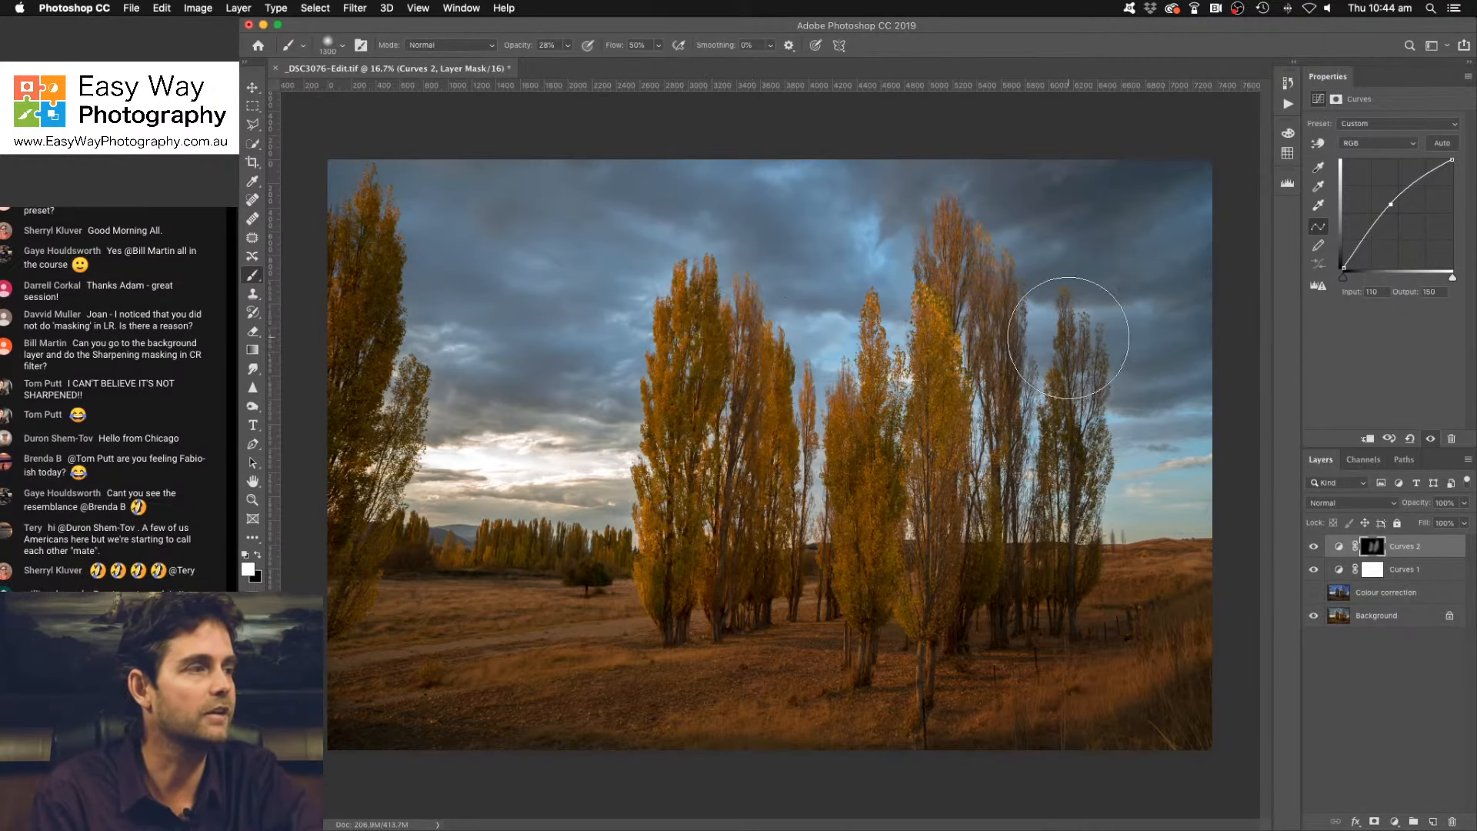
drag(347, 353, 360, 541)
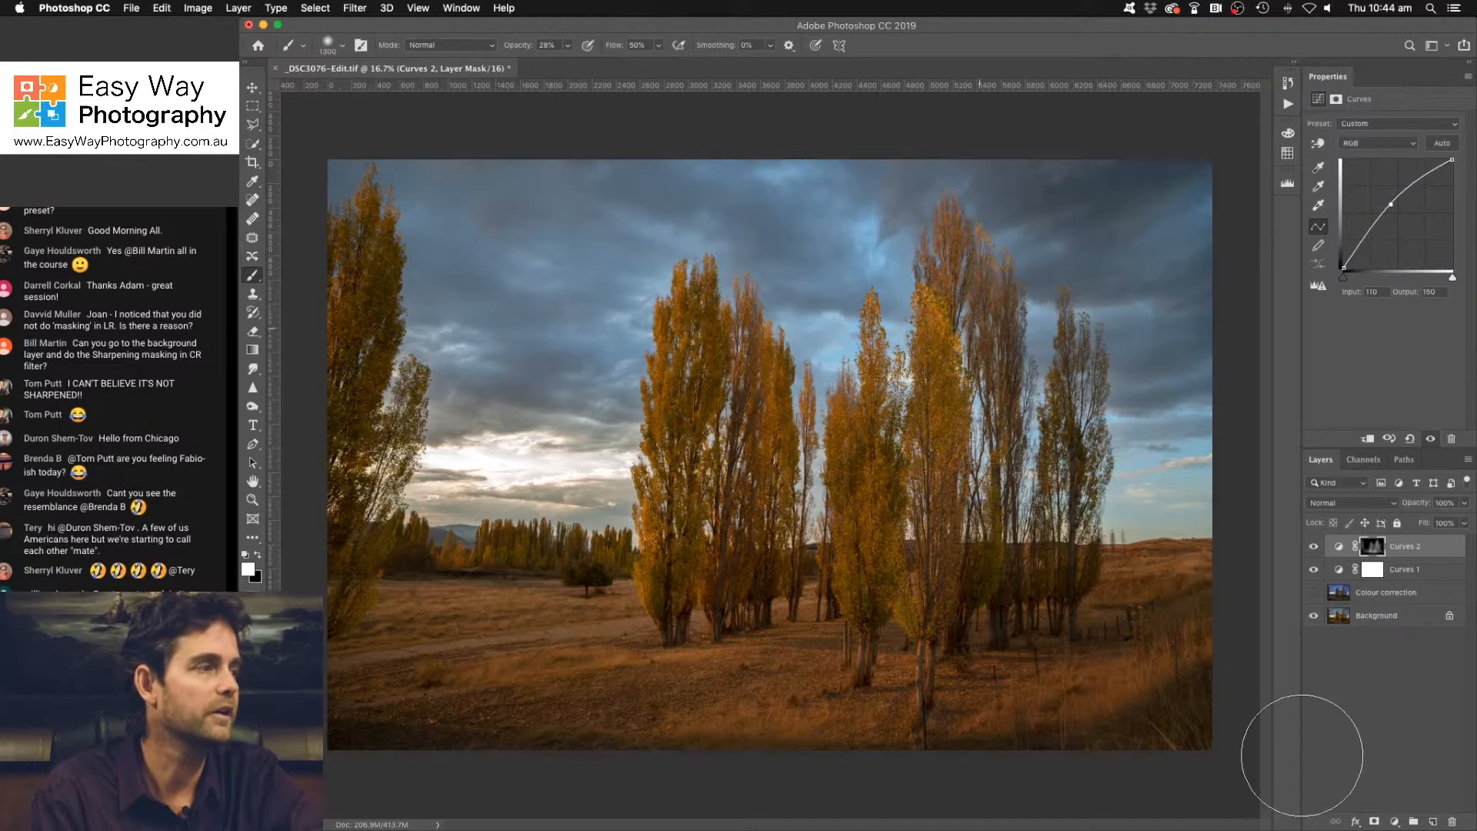
Compare the photo with and without the painted Curves 2 brightening, and leave the layer visible.
click(1315, 549)
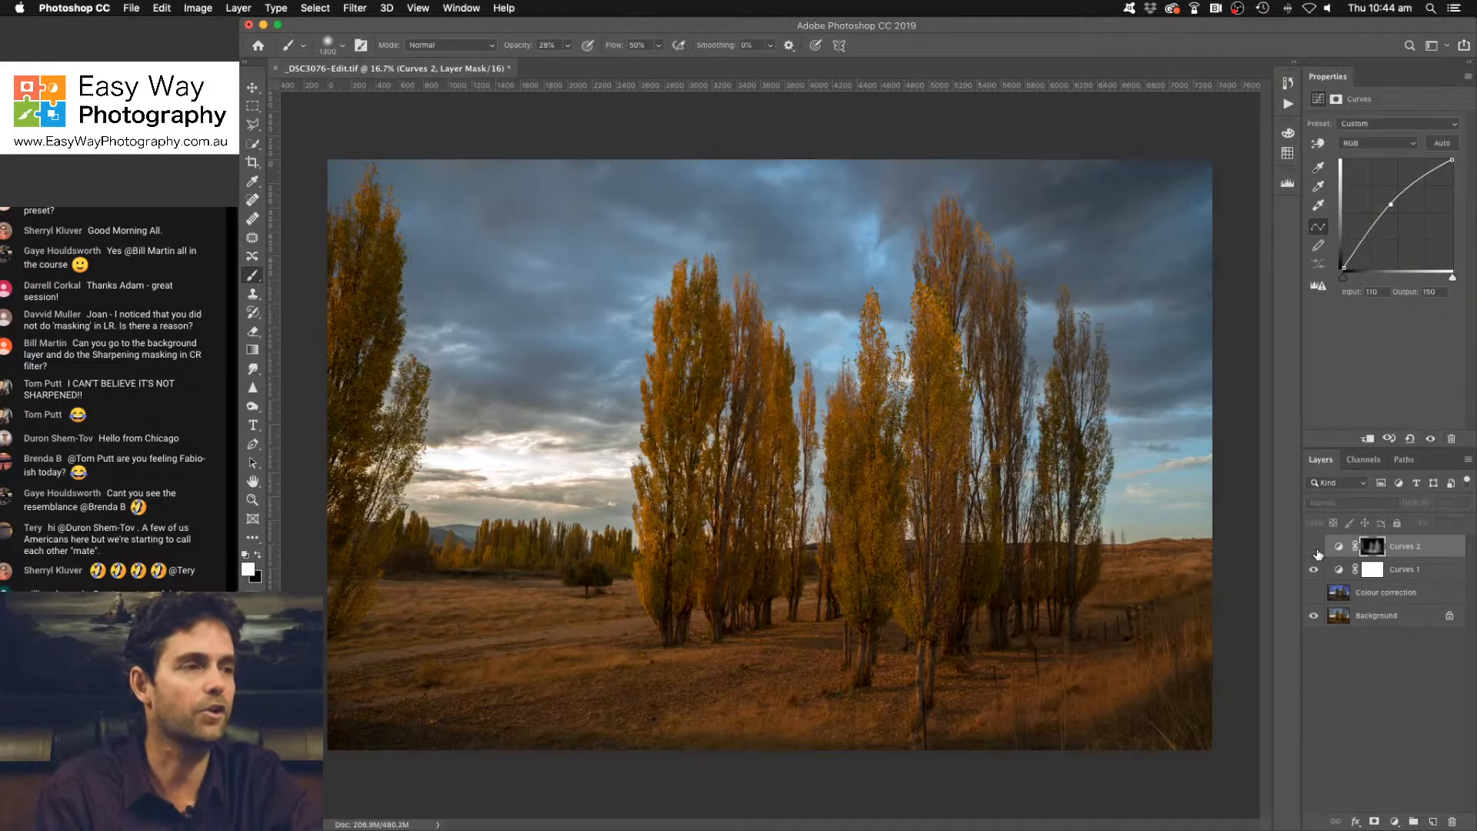
click(1315, 549)
click(1315, 549)
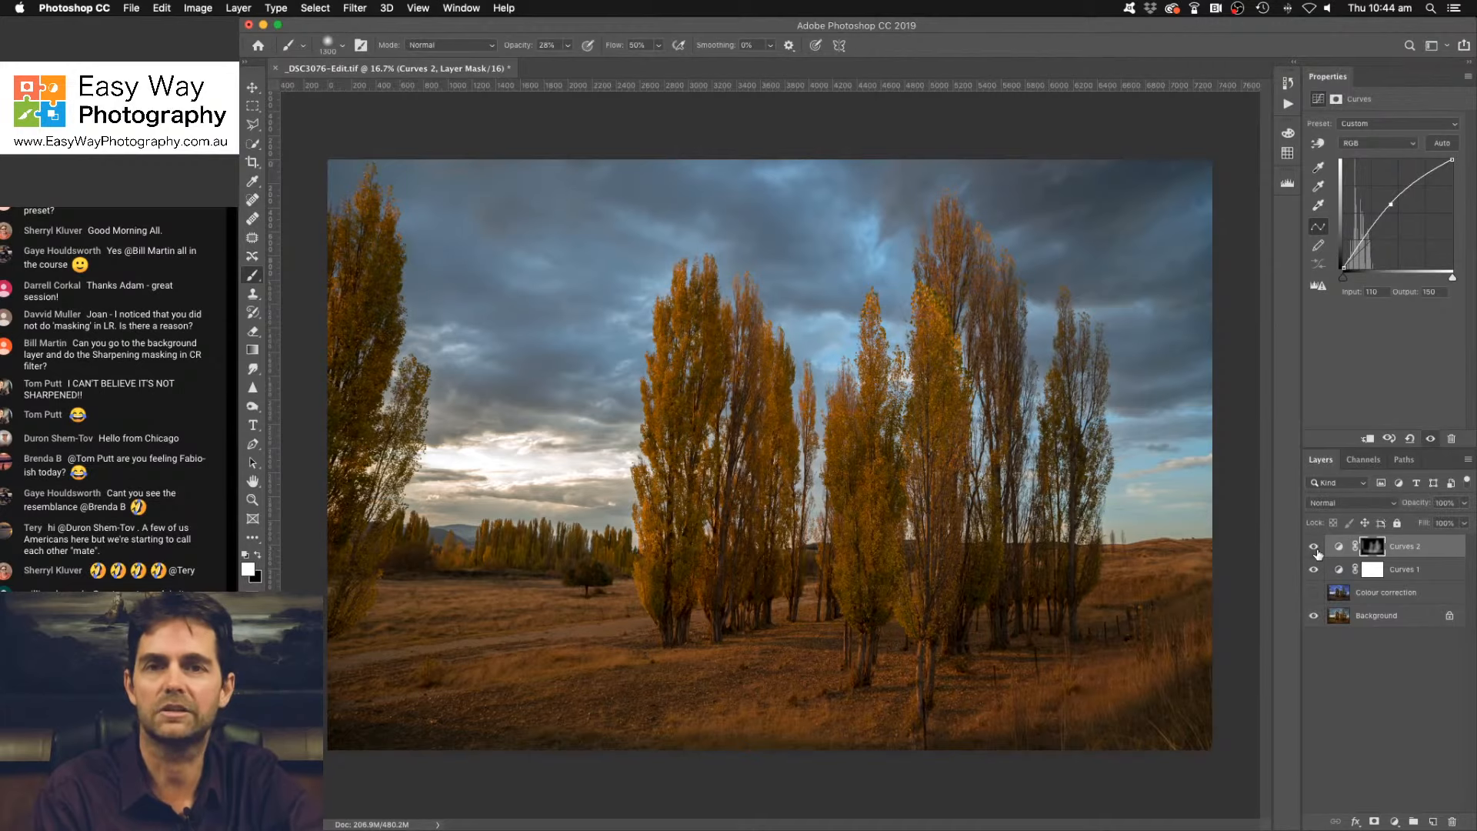
click(1315, 549)
click(1315, 549)
click(1315, 549)
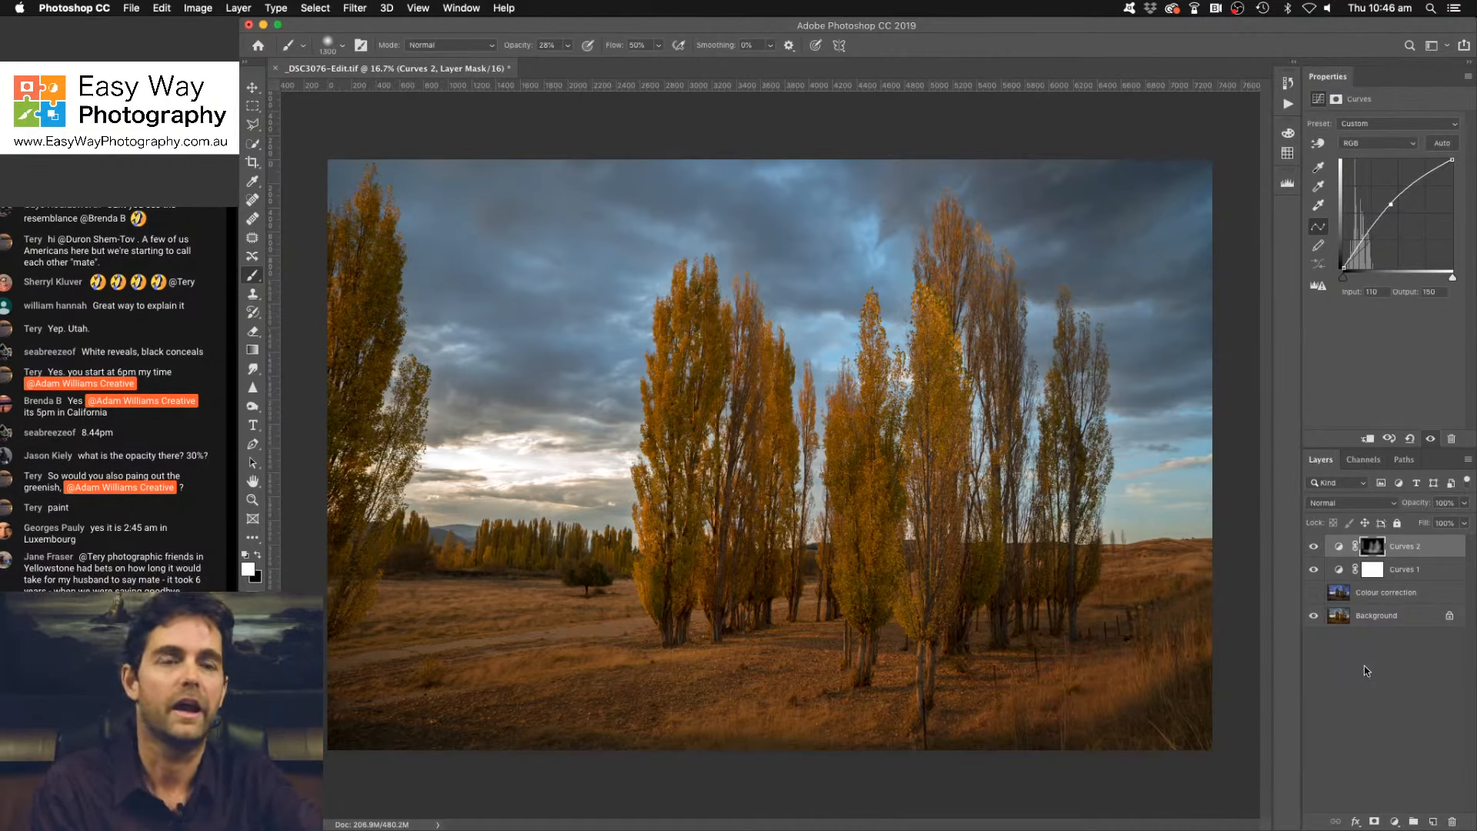
Add a third Curves adjustment layer and darken the midtones with a curve point at input 136, output 108.
click(1394, 822)
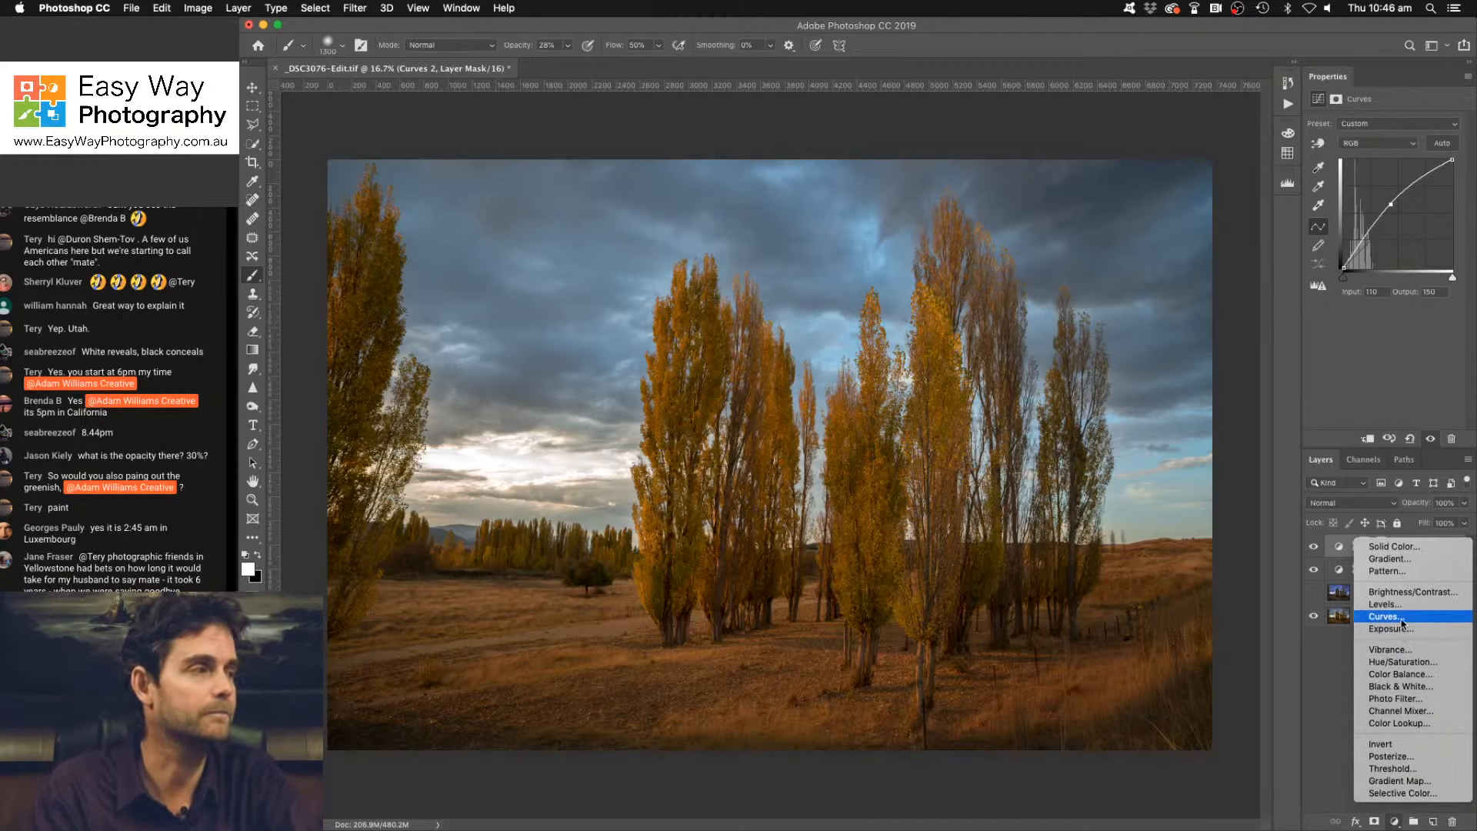
key(Escape)
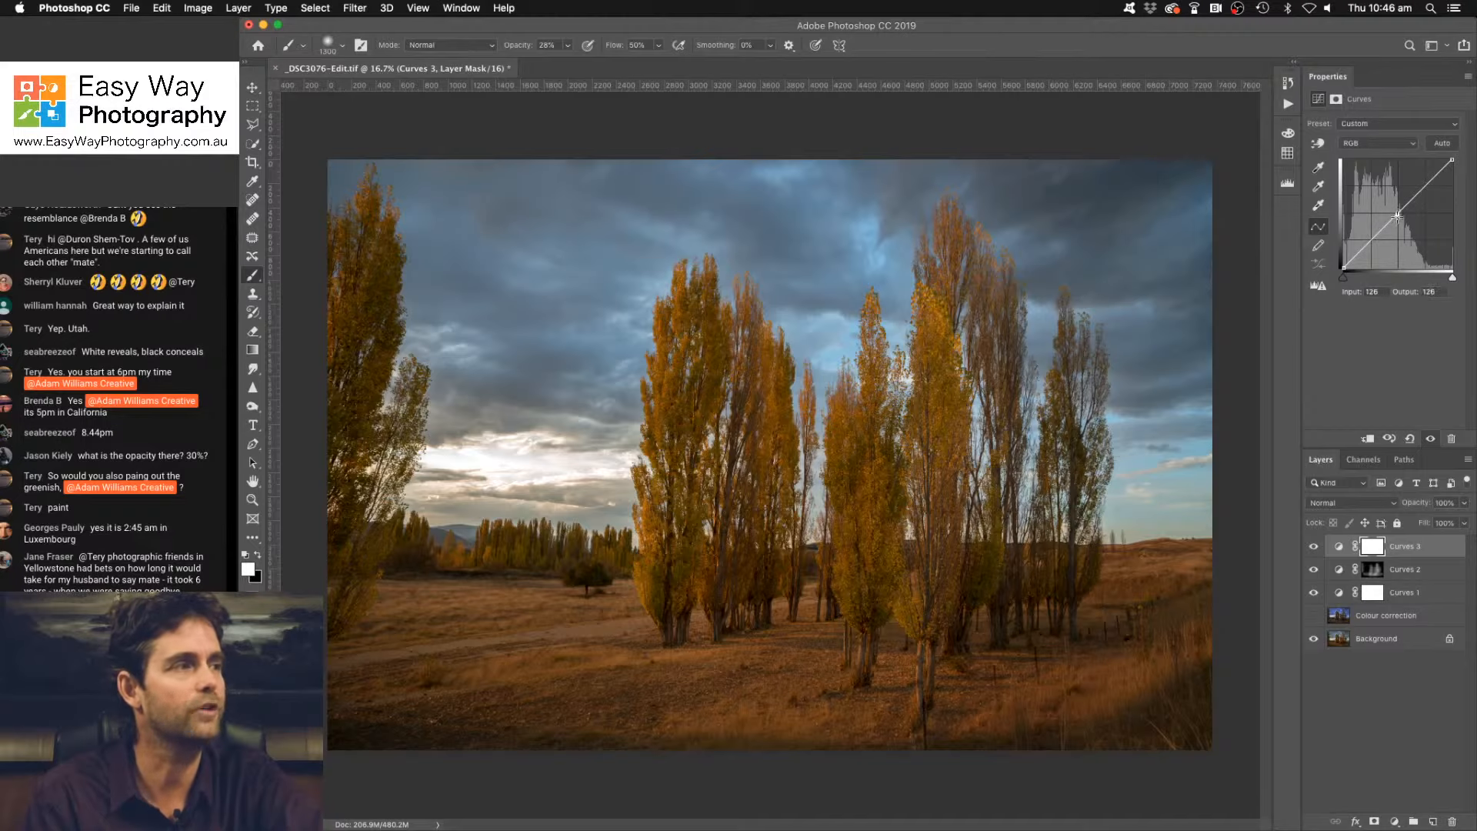
drag(1397, 214, 1400, 224)
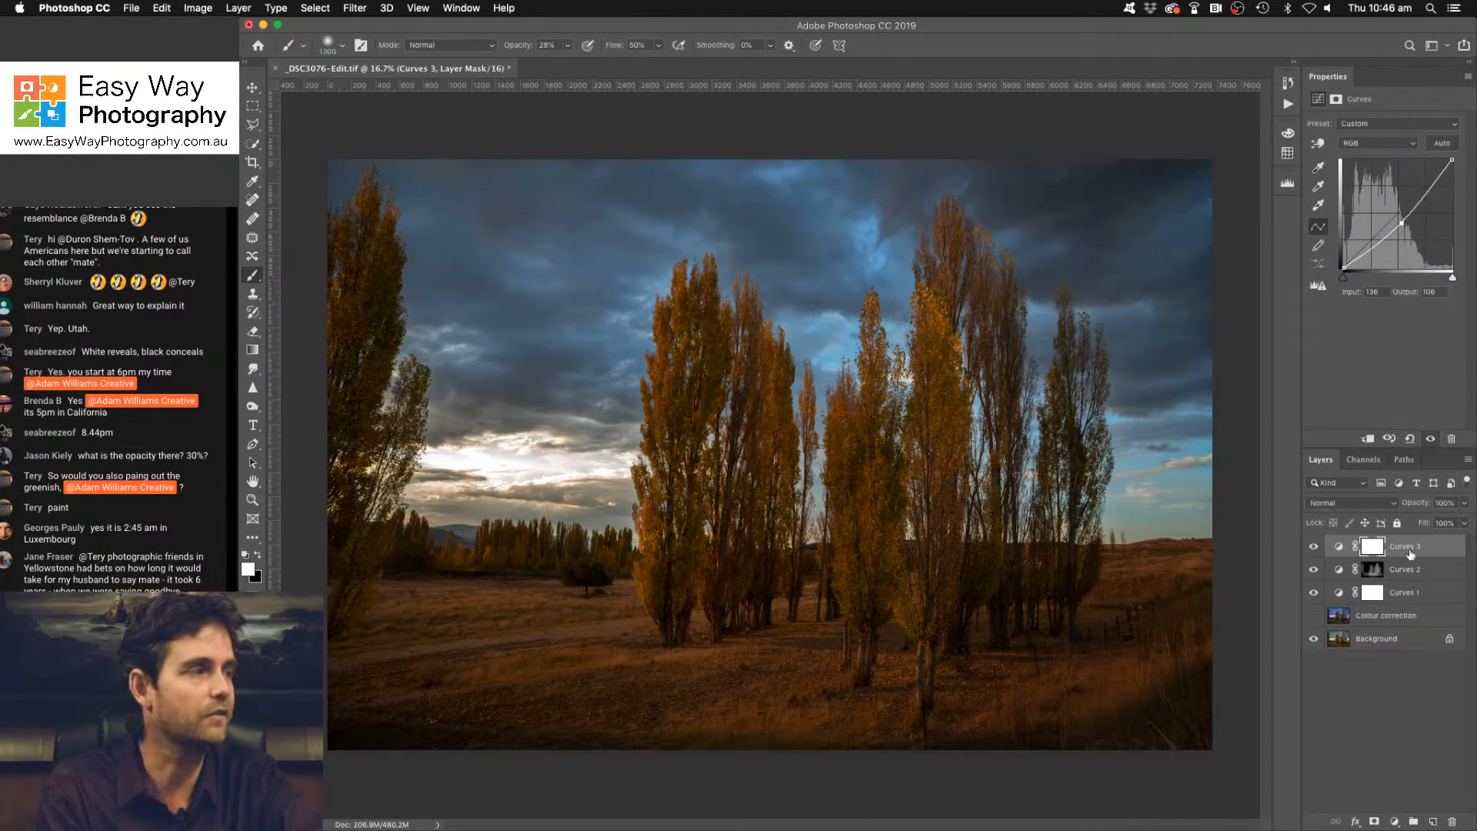
Compare the photo repeatedly with and without the Curves 3 darkening, and leave the layer visible.
click(1314, 549)
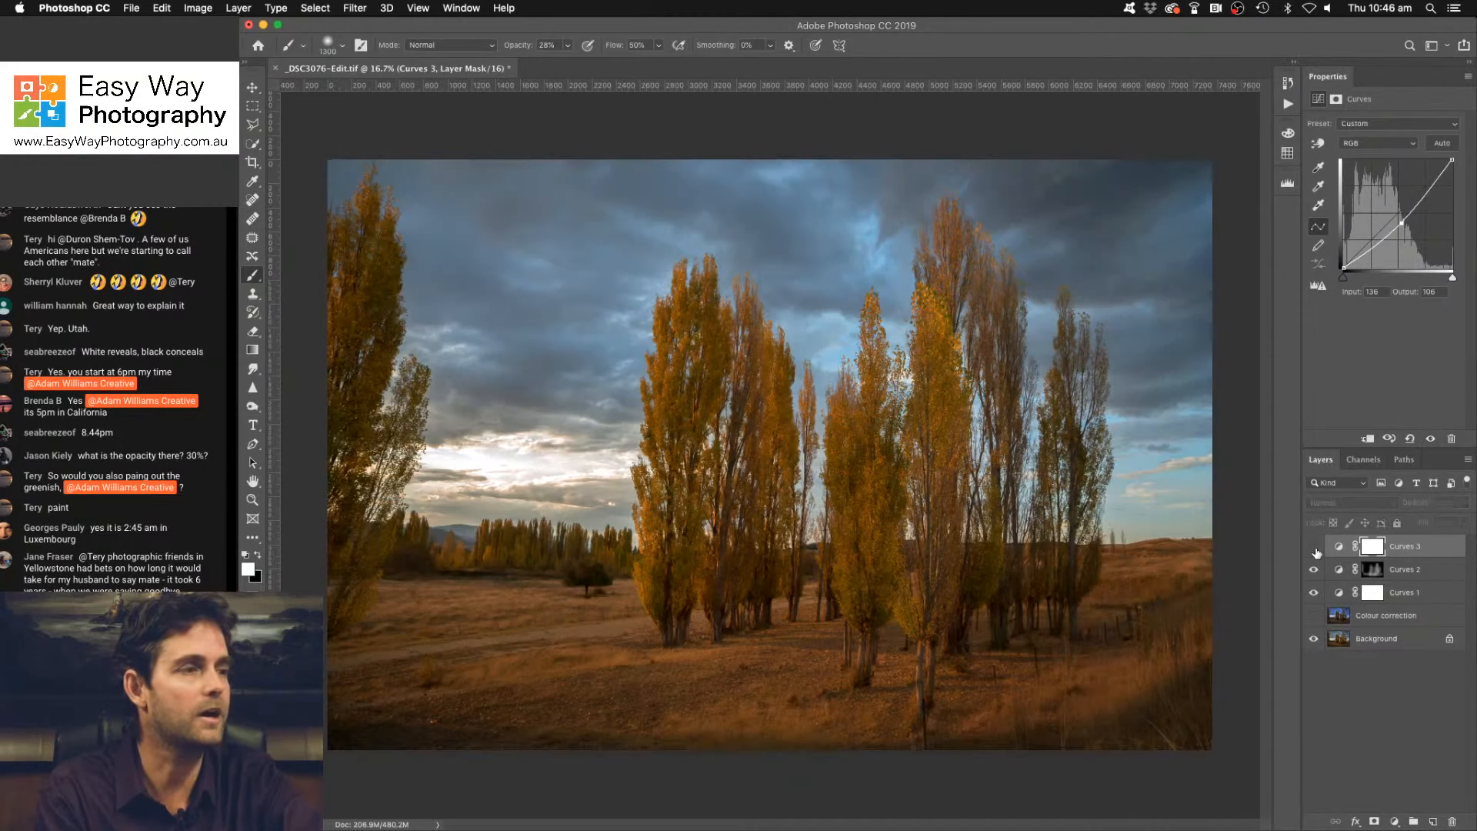
click(1314, 549)
click(1315, 549)
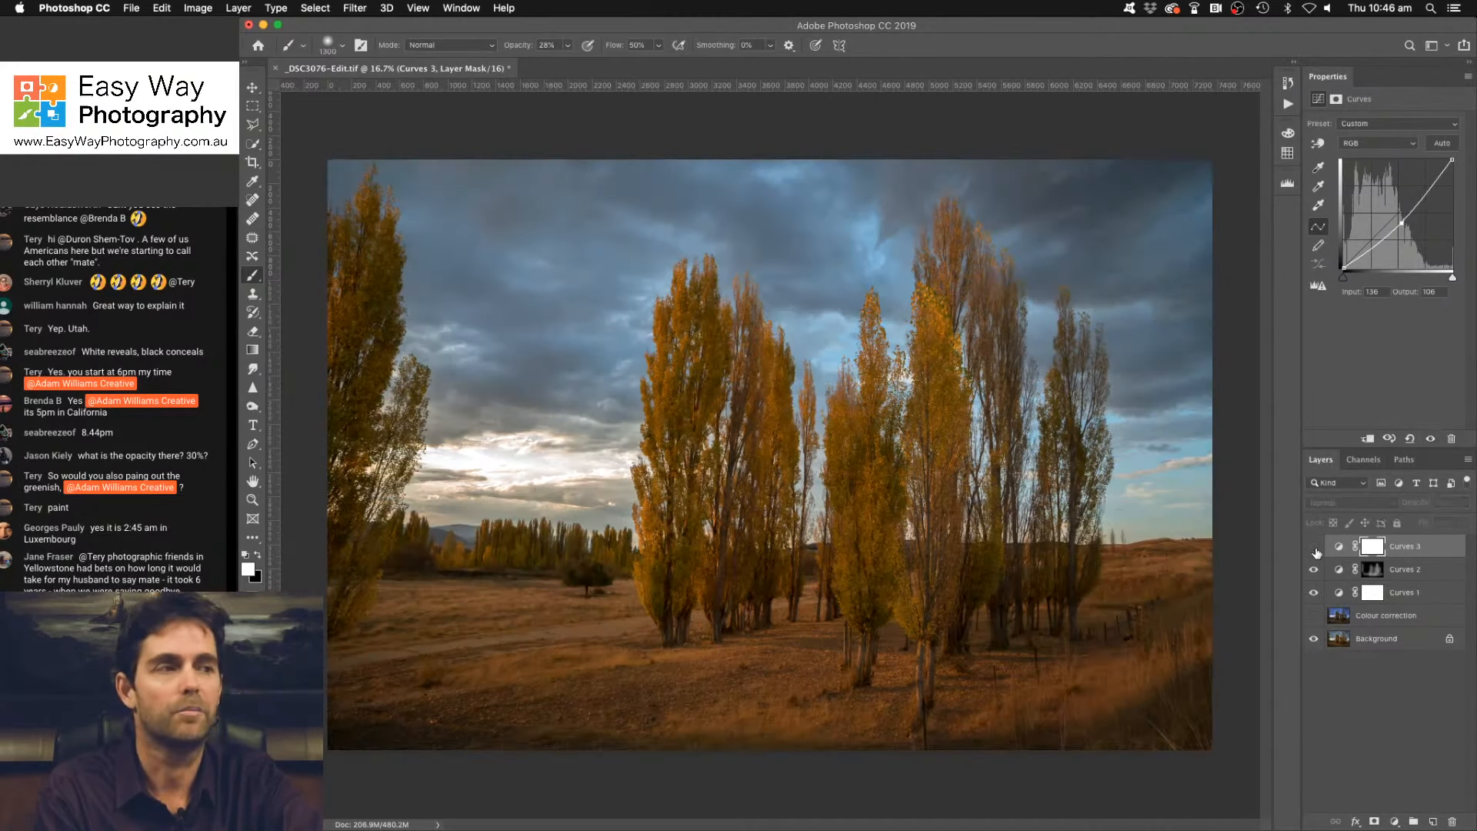
click(1315, 549)
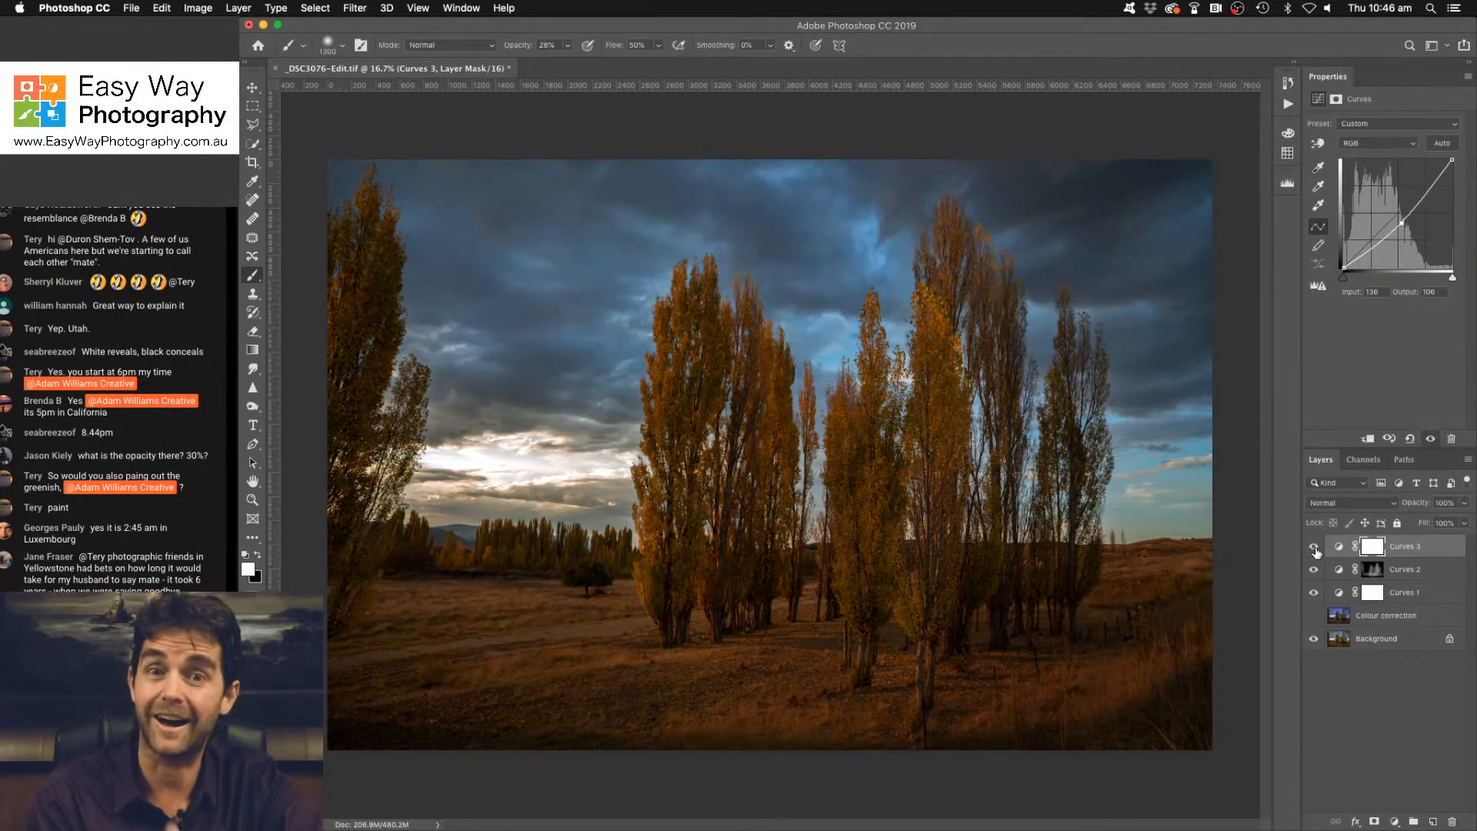
click(1315, 548)
click(1314, 548)
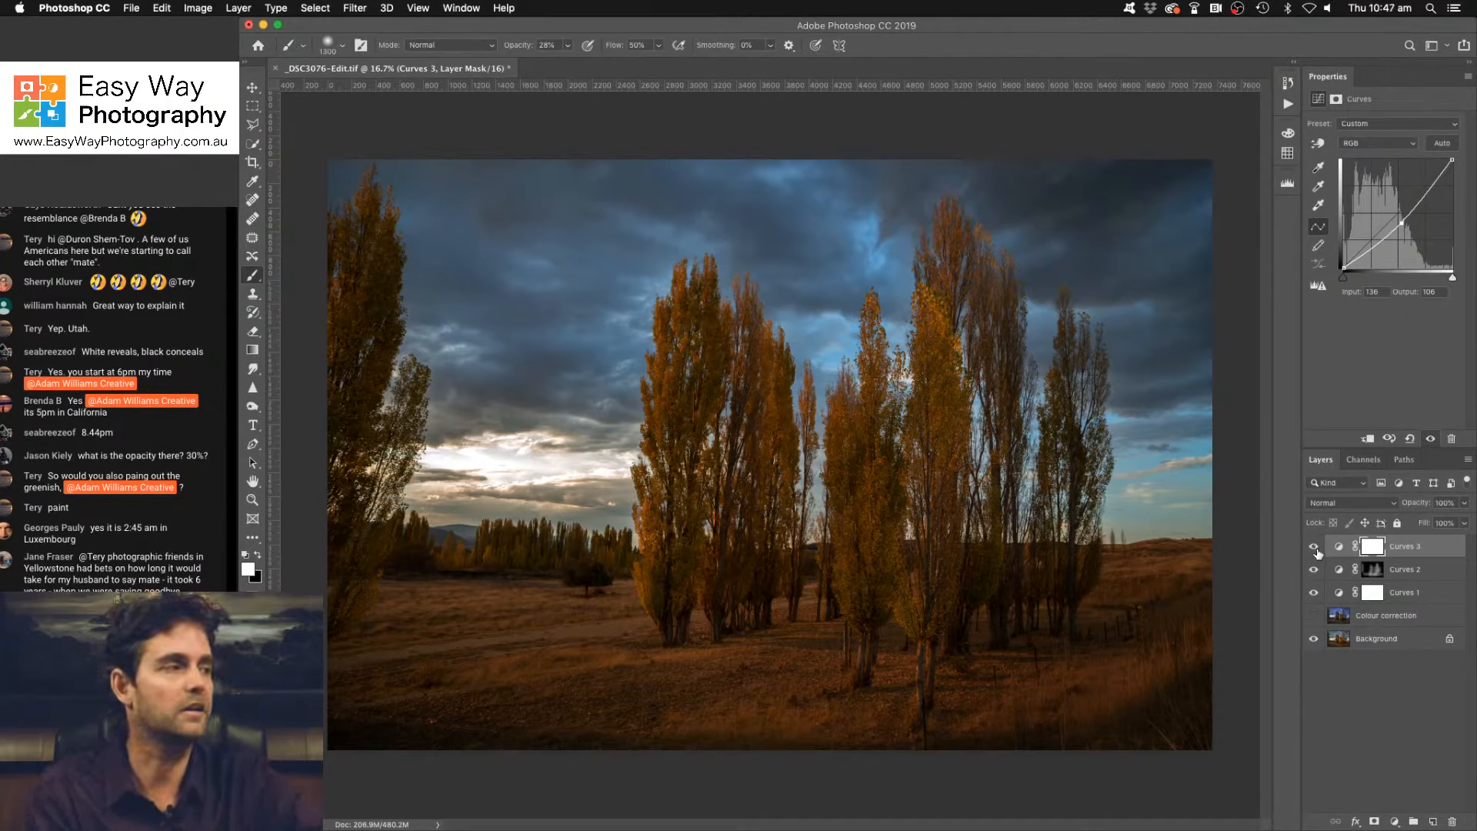
click(1314, 548)
click(1315, 549)
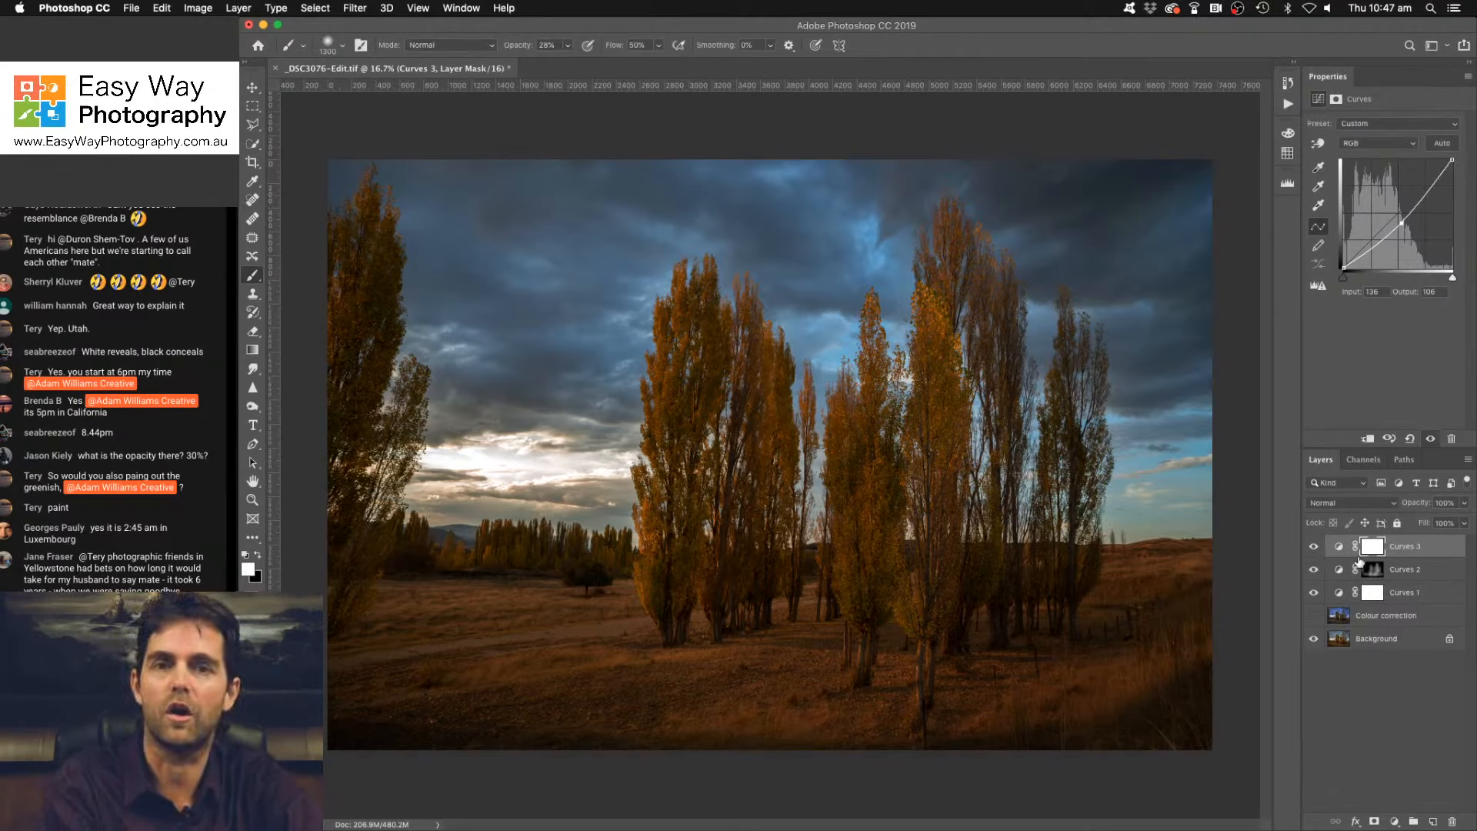
Invert the Curves 3 mask to black and paint white along the photo's outer edges and foreground with a 1700 px brush.
key(super+i)
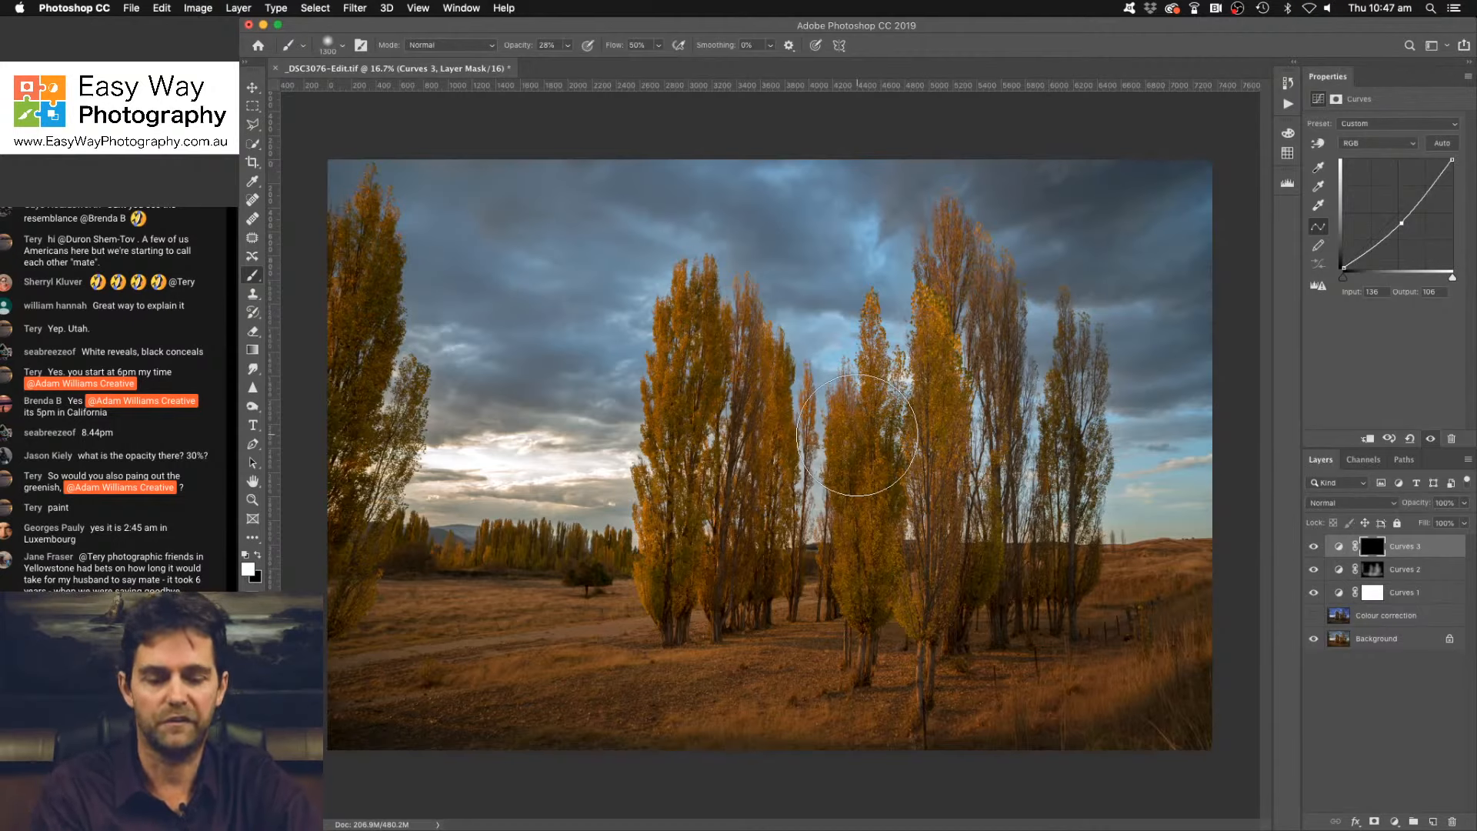
key(bracketright)
key(bracketright)
key(bracketright)
key(bracketright)
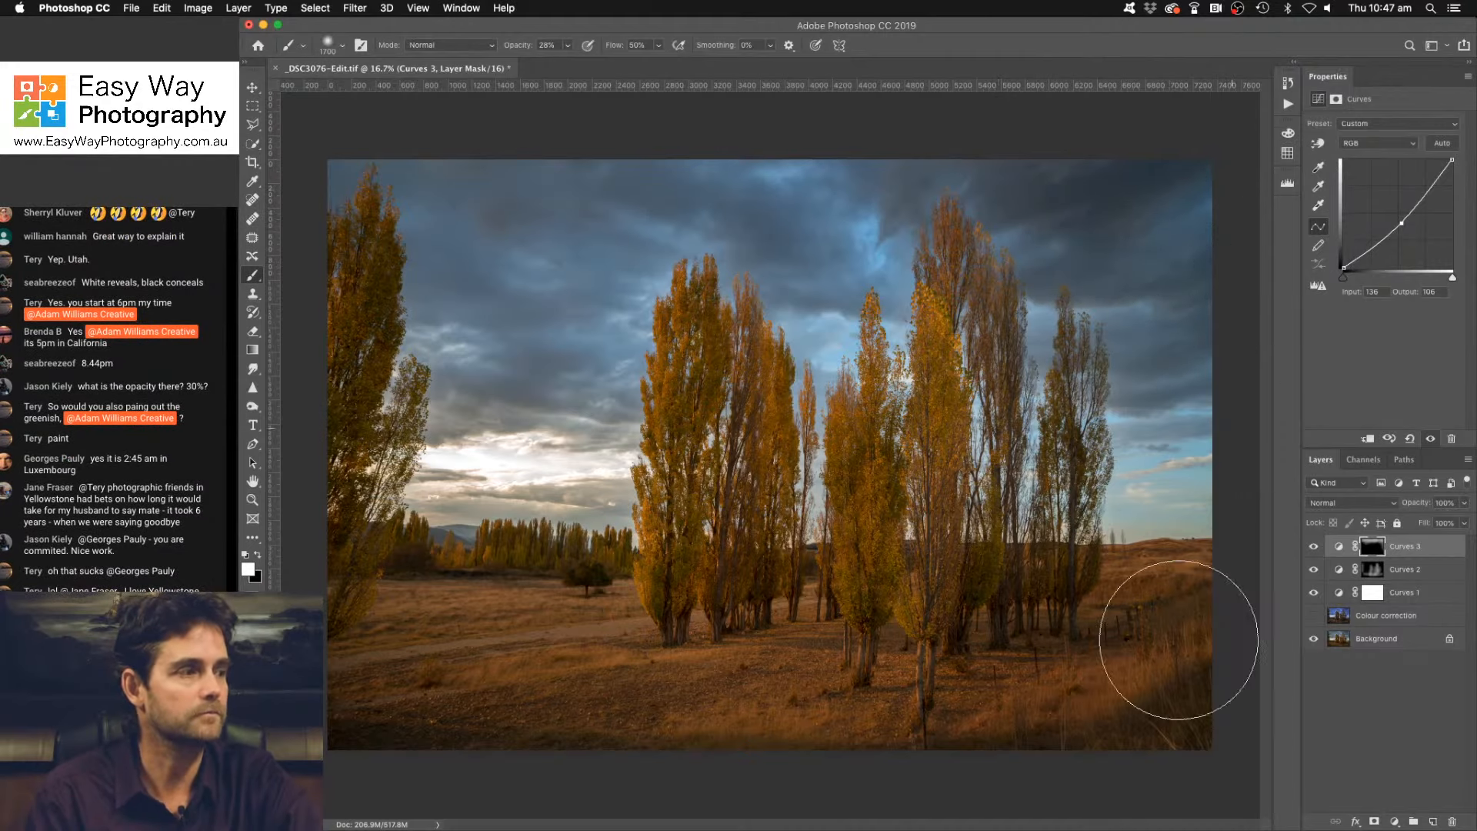
mouse_move(1203, 630)
mouse_down()
mouse_move(882, 766)
mouse_move(1048, 725)
mouse_move(1228, 453)
mouse_move(1206, 427)
mouse_move(1081, 717)
mouse_move(1137, 699)
mouse_move(645, 749)
mouse_up()
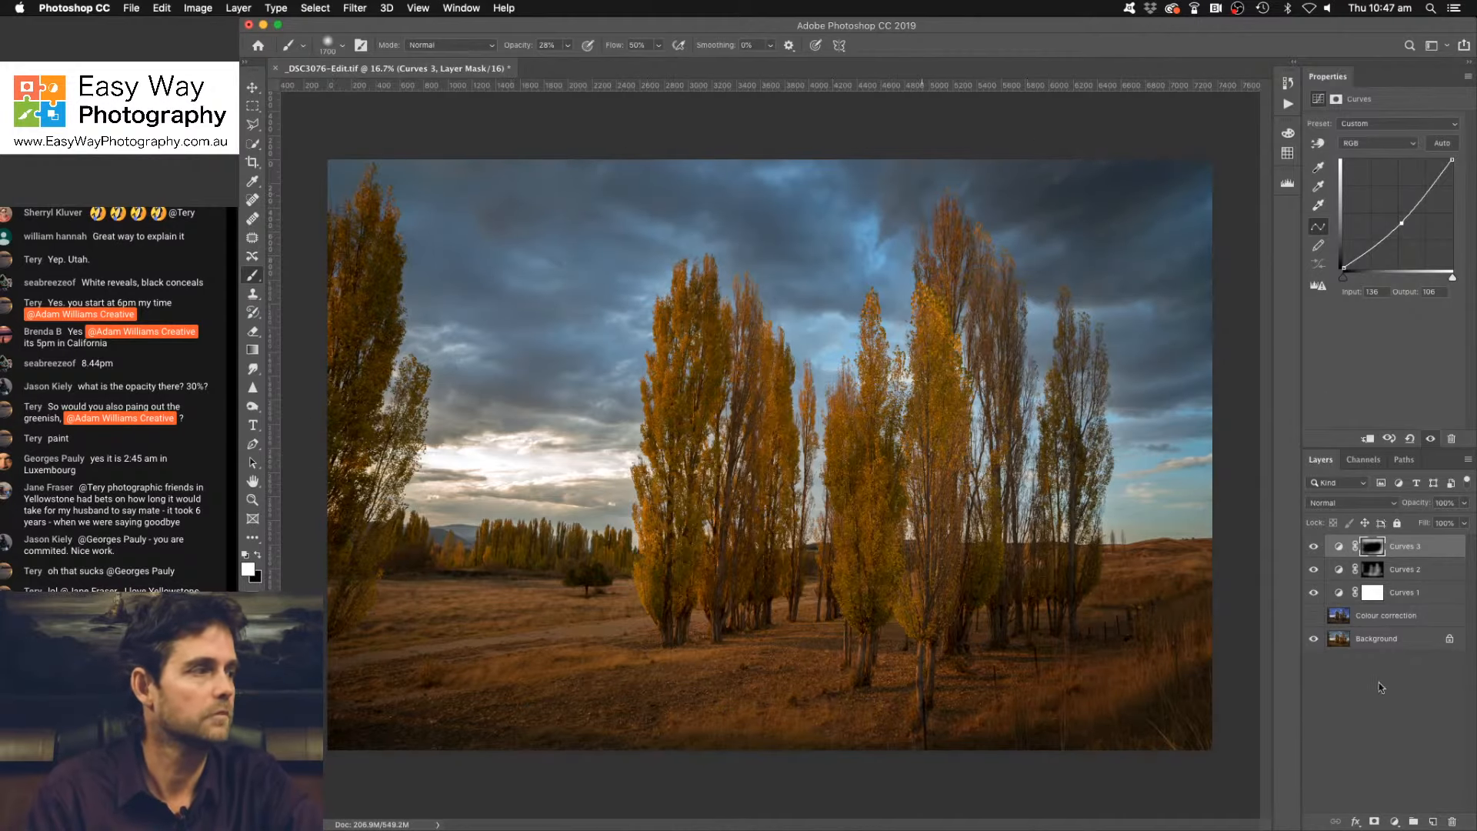
Compare the photo with and without the edge darkening, and paint more of it over the sky on the Curves 3 mask.
click(1314, 547)
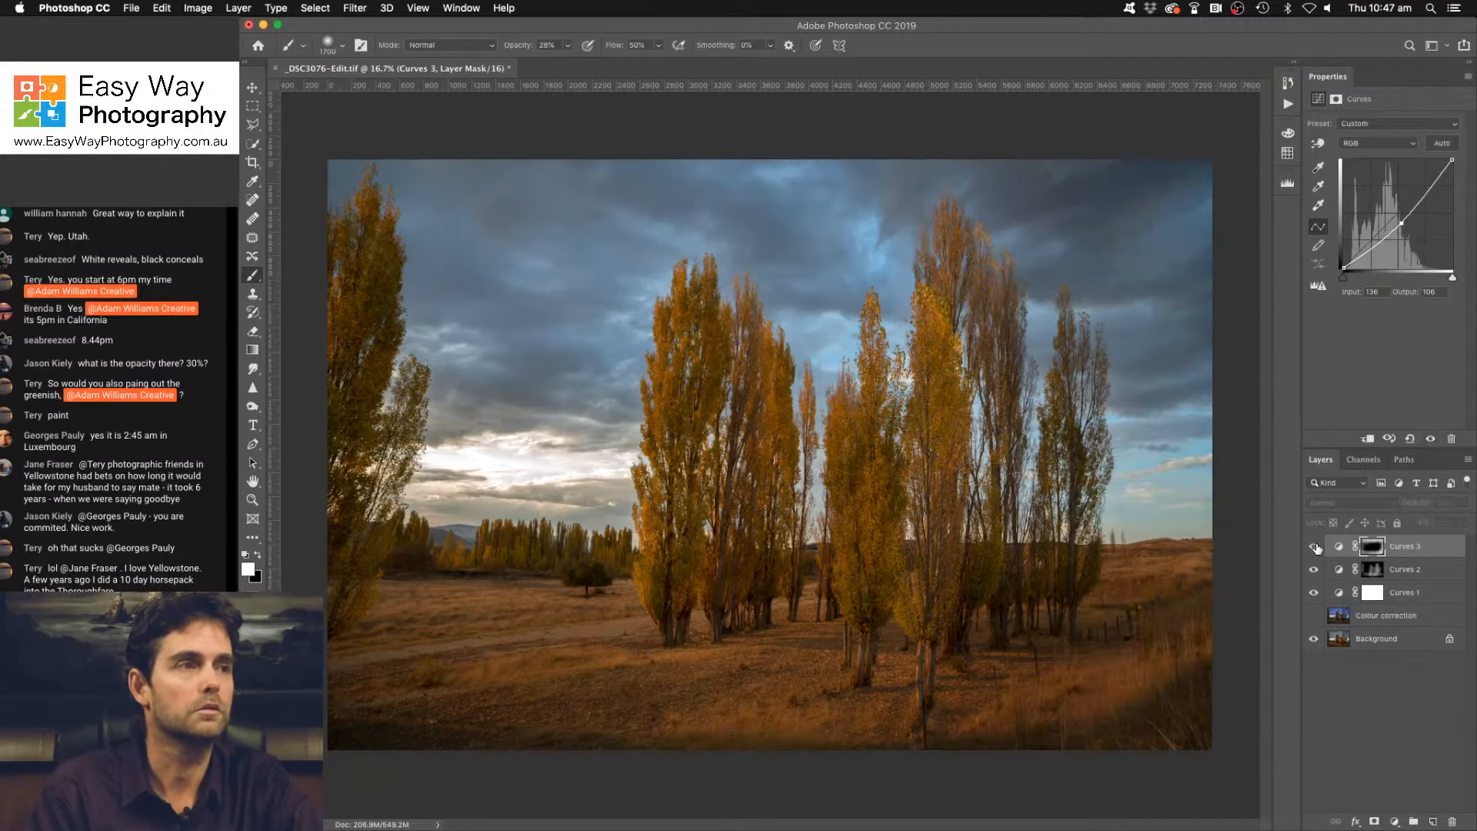
click(1314, 547)
click(1315, 547)
click(1317, 547)
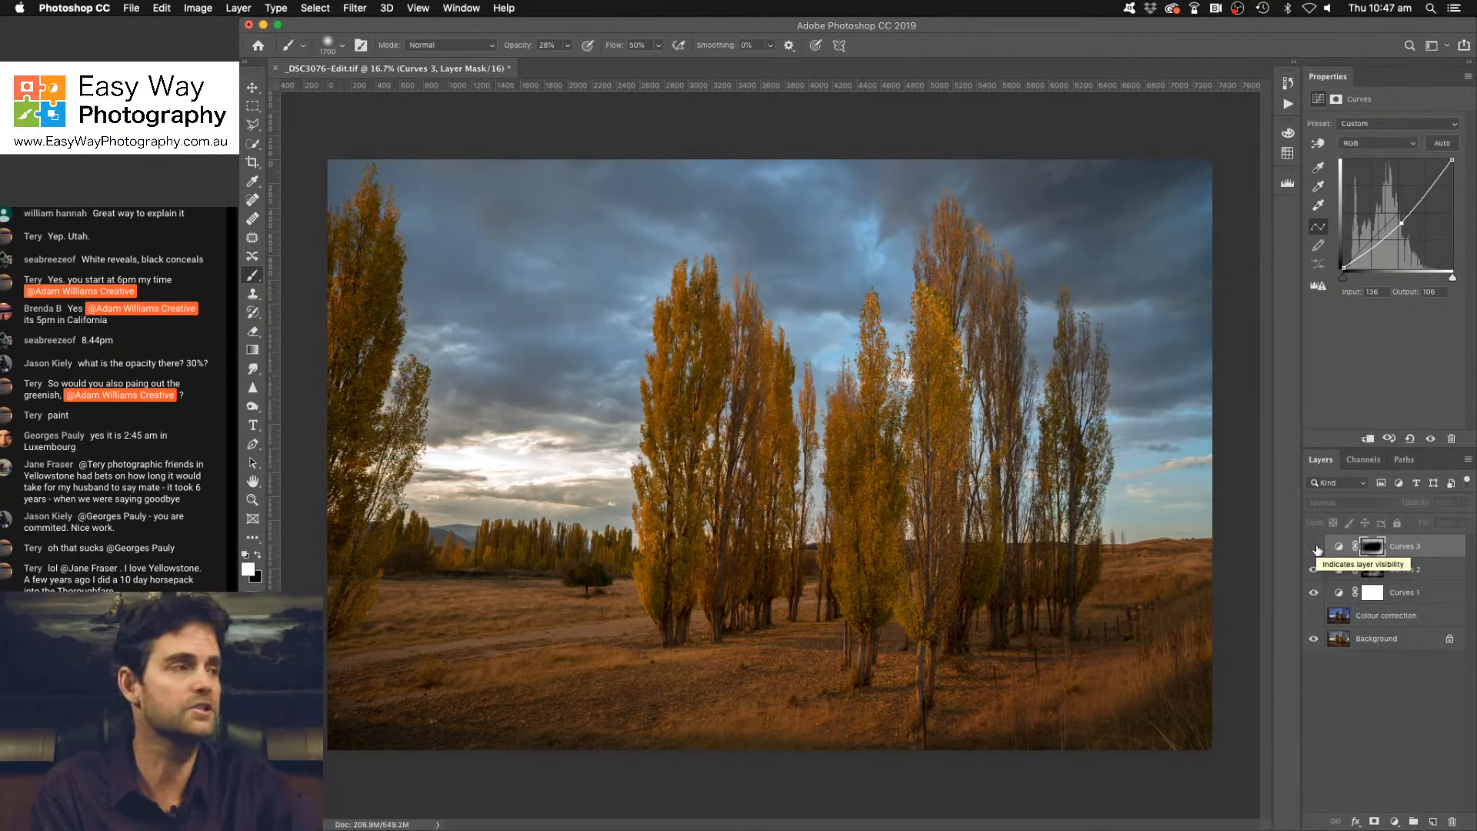
click(1316, 548)
click(1317, 547)
click(1316, 547)
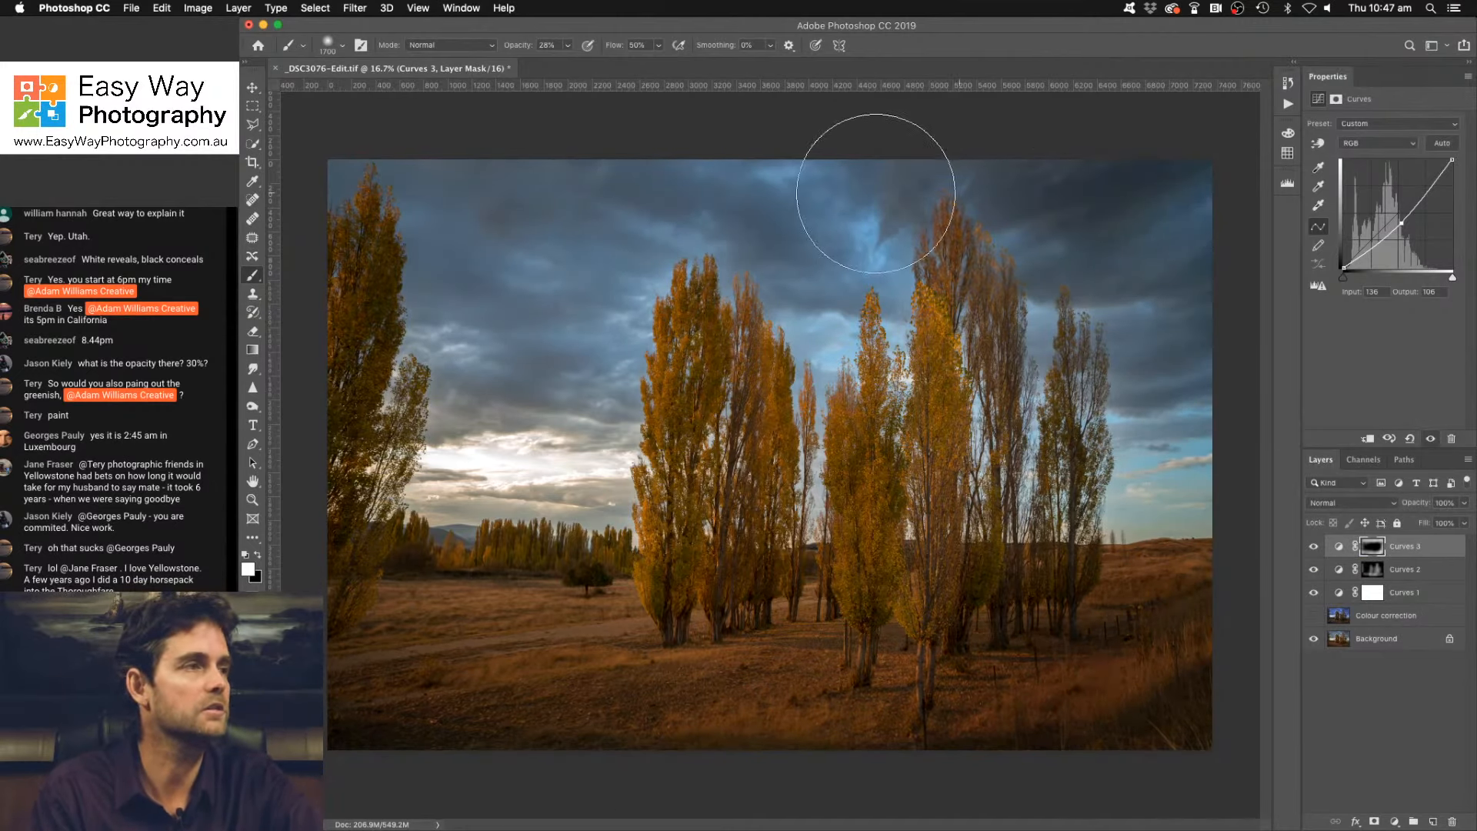
drag(970, 450, 1142, 521)
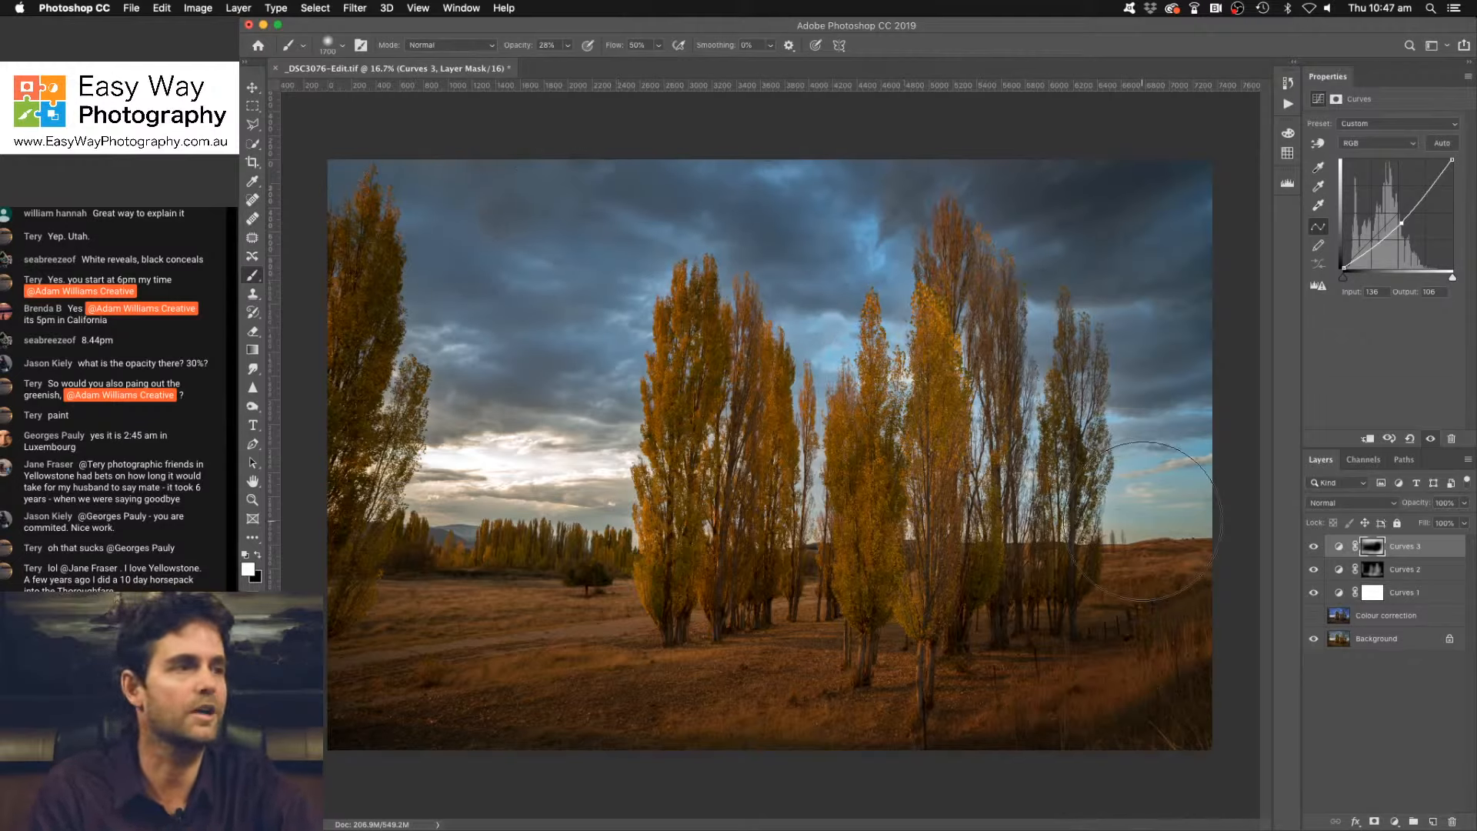
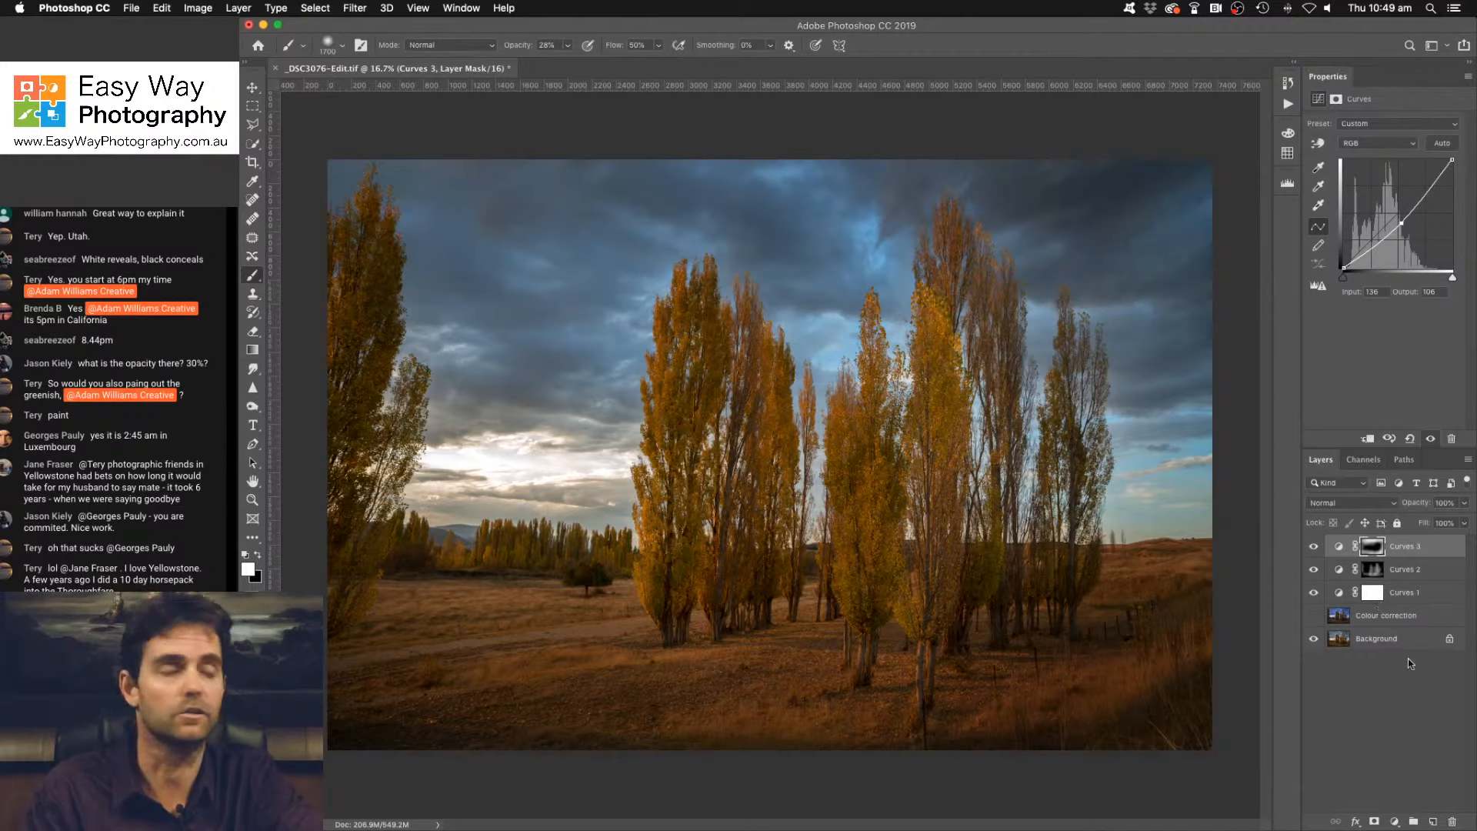
Add a fourth Curves adjustment layer and place one highlight point and one shadow point on its diagonal.
click(1396, 822)
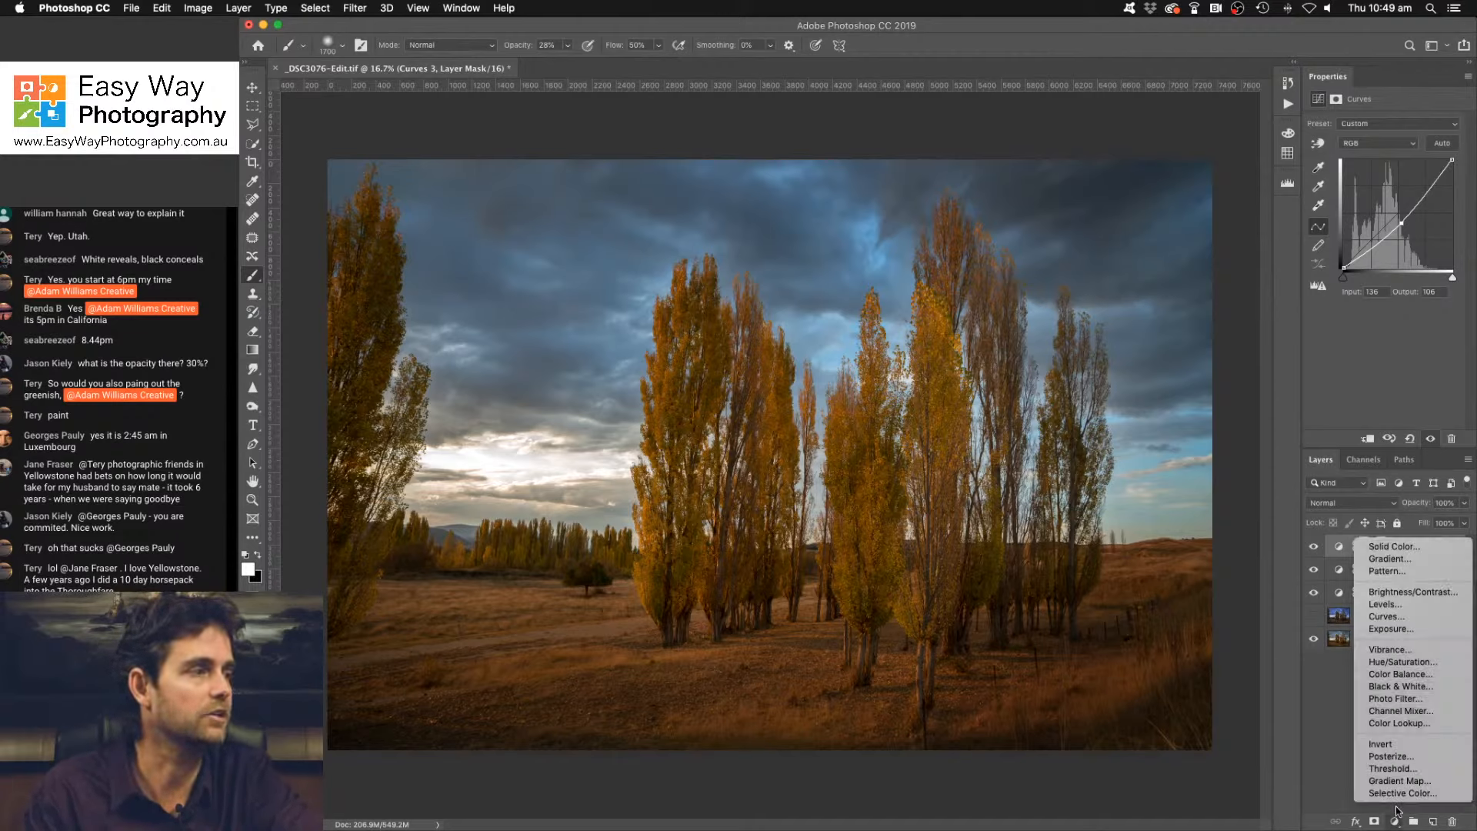
click(1389, 616)
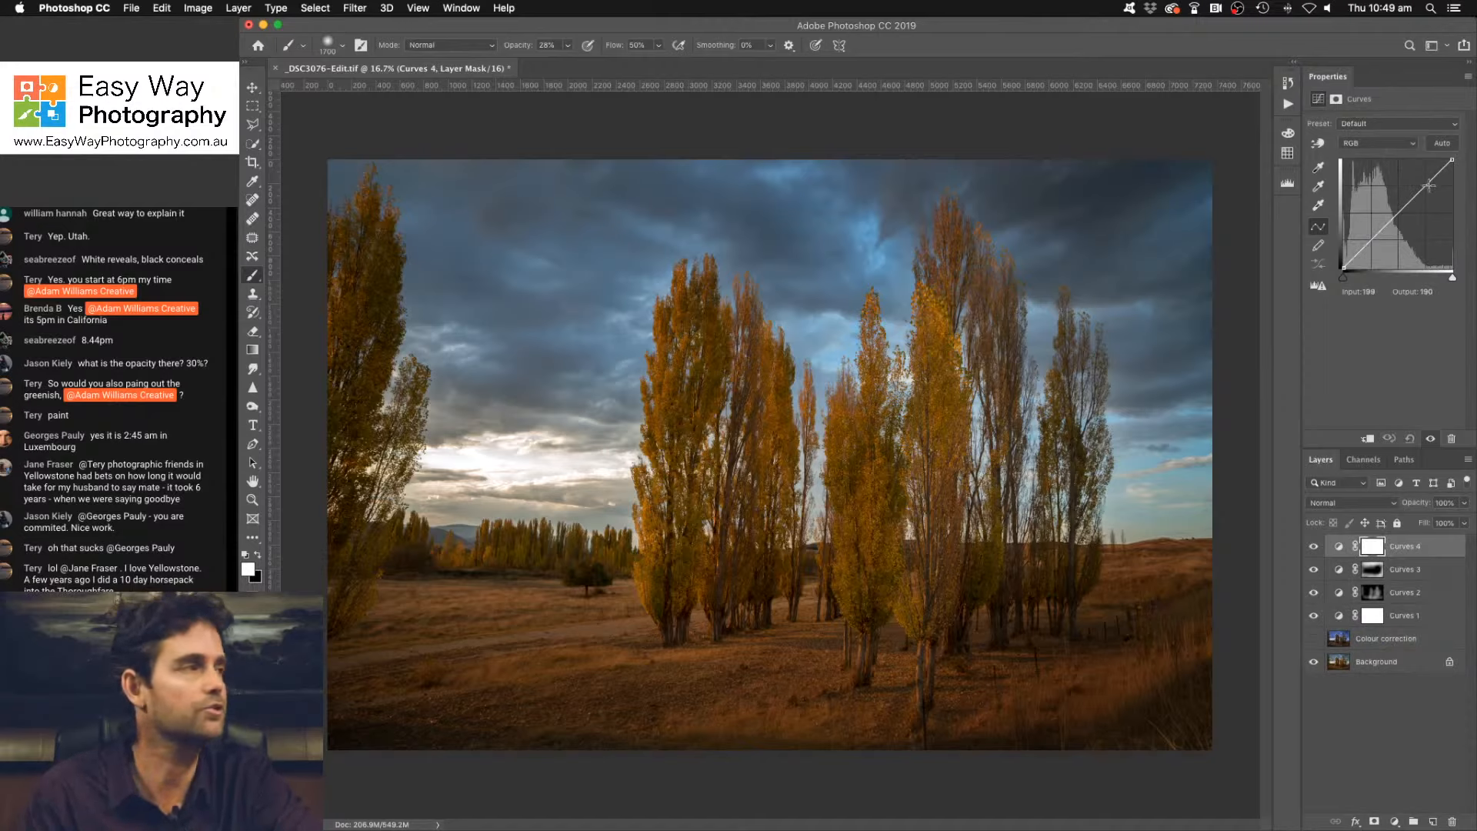
click(1428, 185)
click(1370, 241)
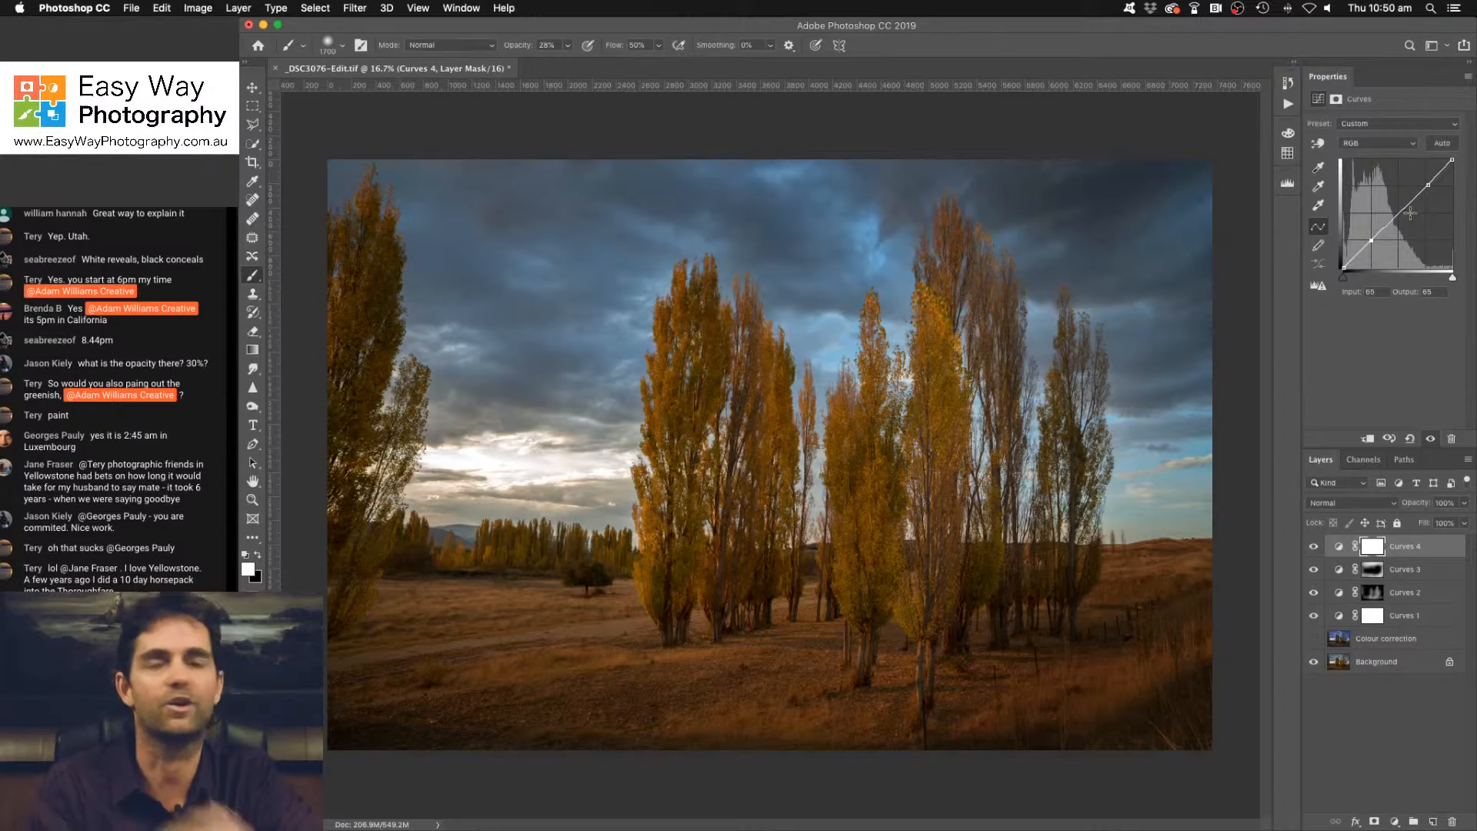
Shape the Curves 4 curve for more contrast, adjusting the shadow point and raising the highlight point to input 182, output 220.
drag(1429, 185, 1426, 178)
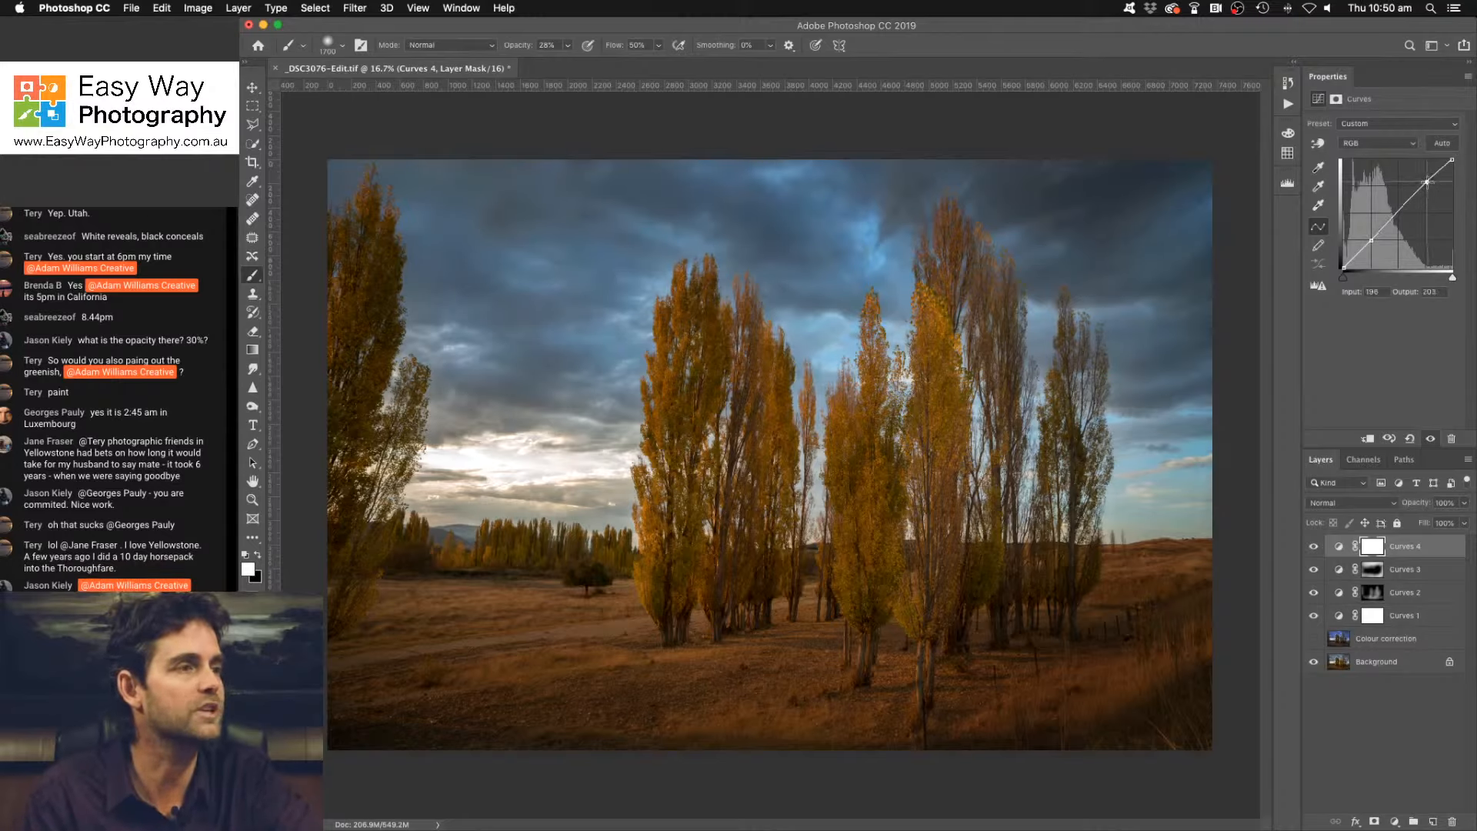
click(1370, 241)
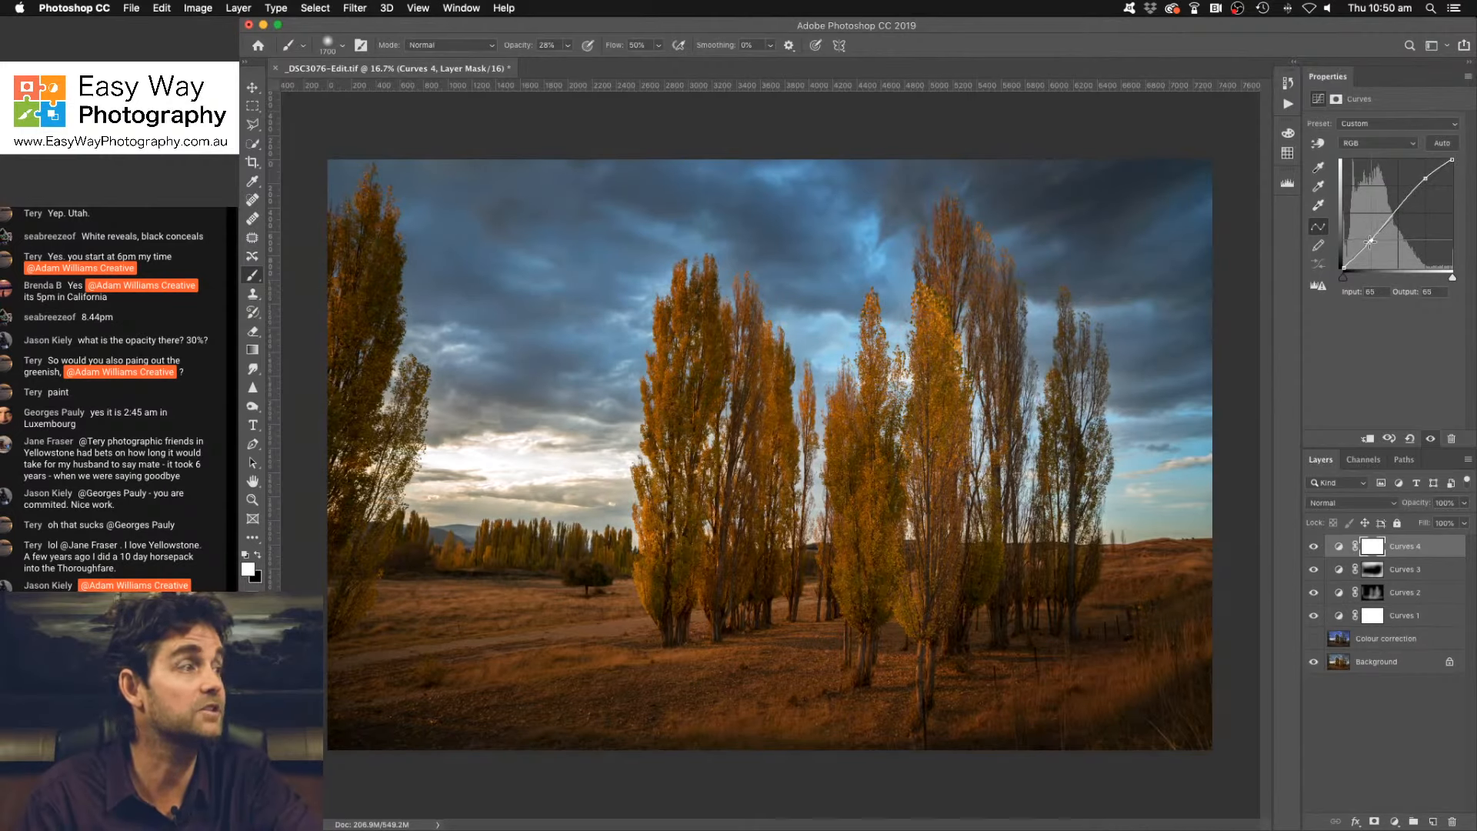
drag(1370, 241, 1372, 243)
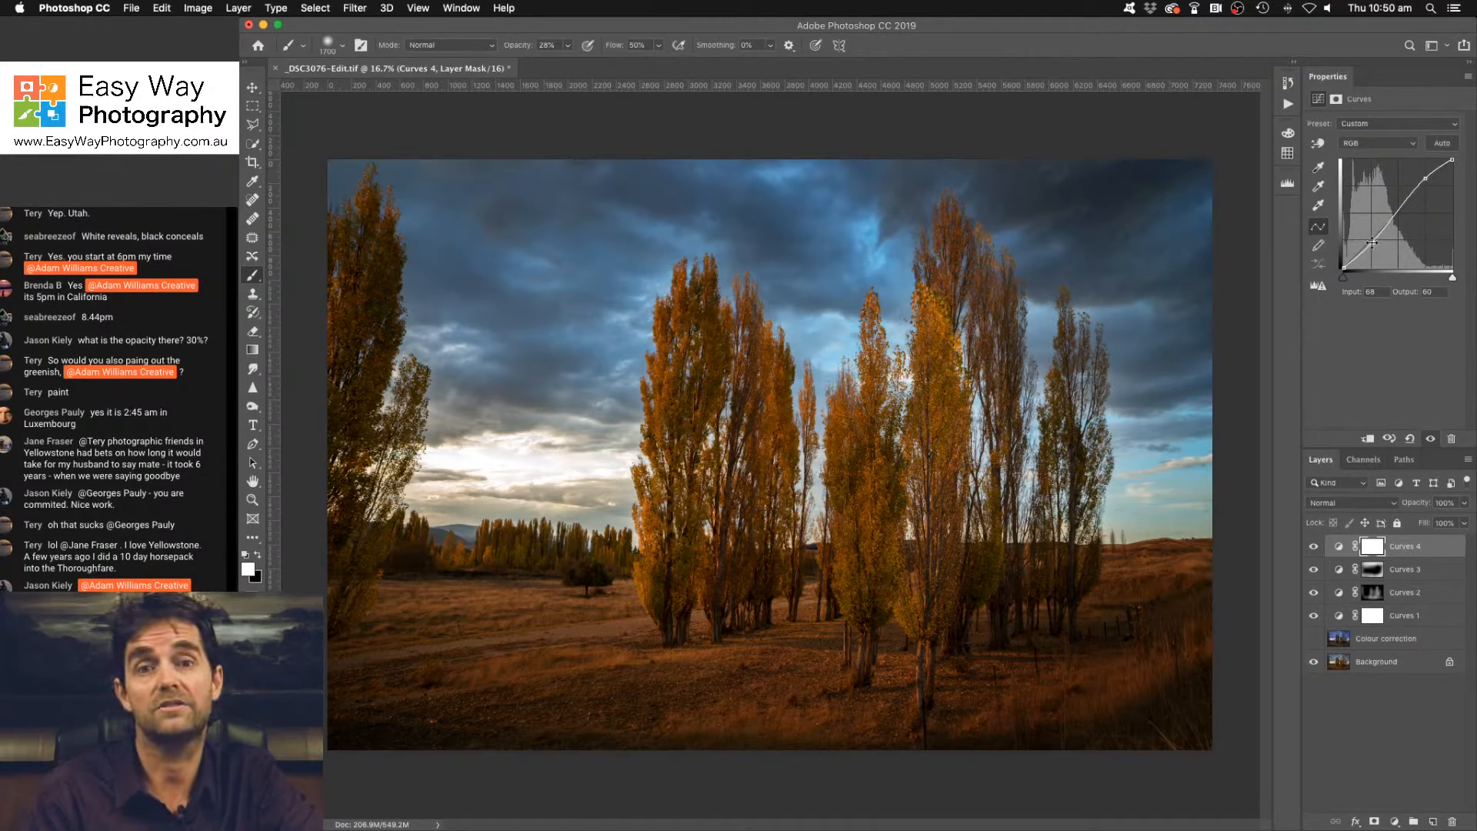
drag(1372, 242, 1371, 239)
drag(1424, 180, 1420, 174)
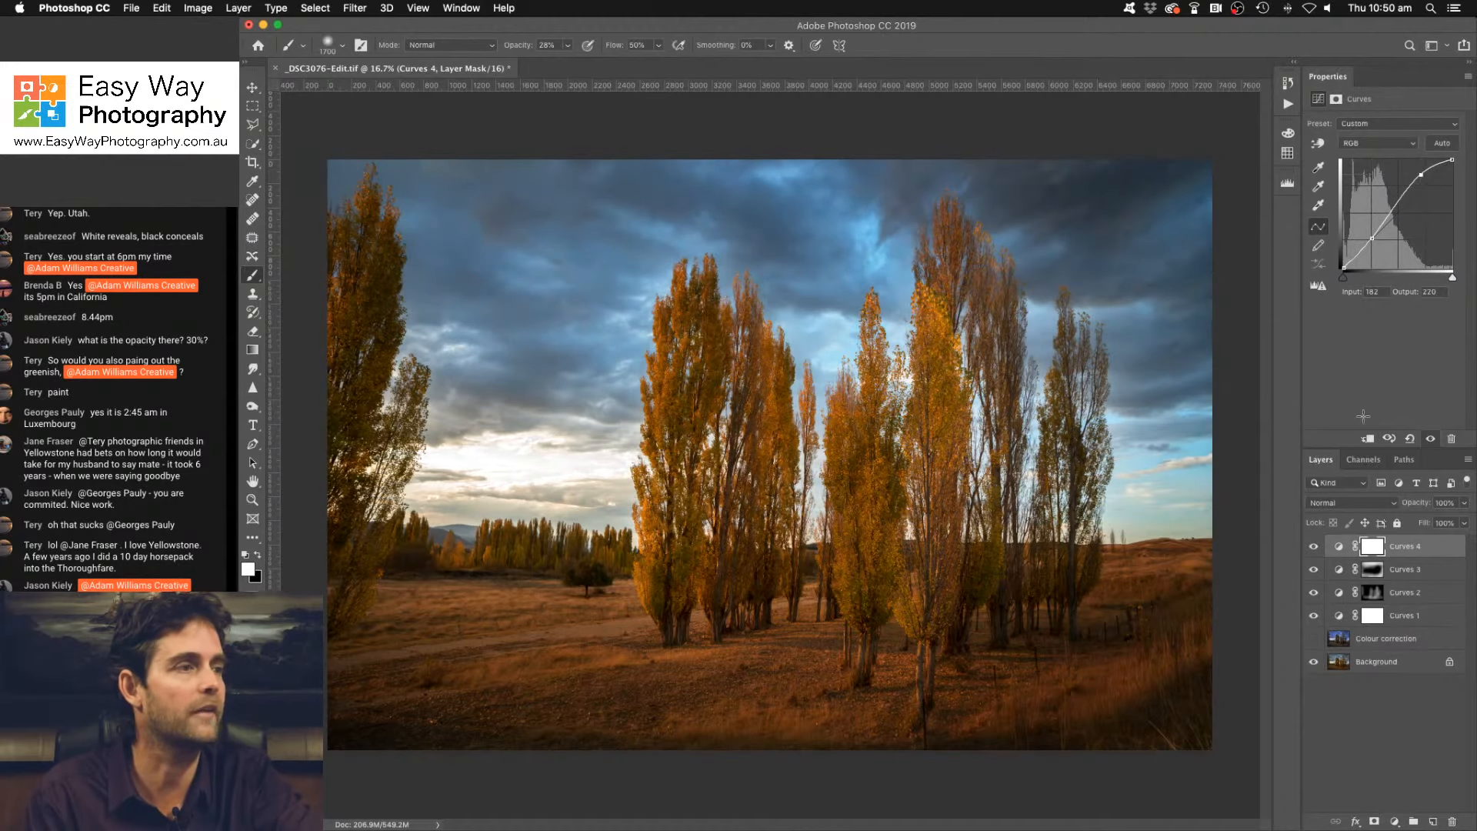
Compare the photo with and without the Curves 4 contrast adjustment.
click(1314, 547)
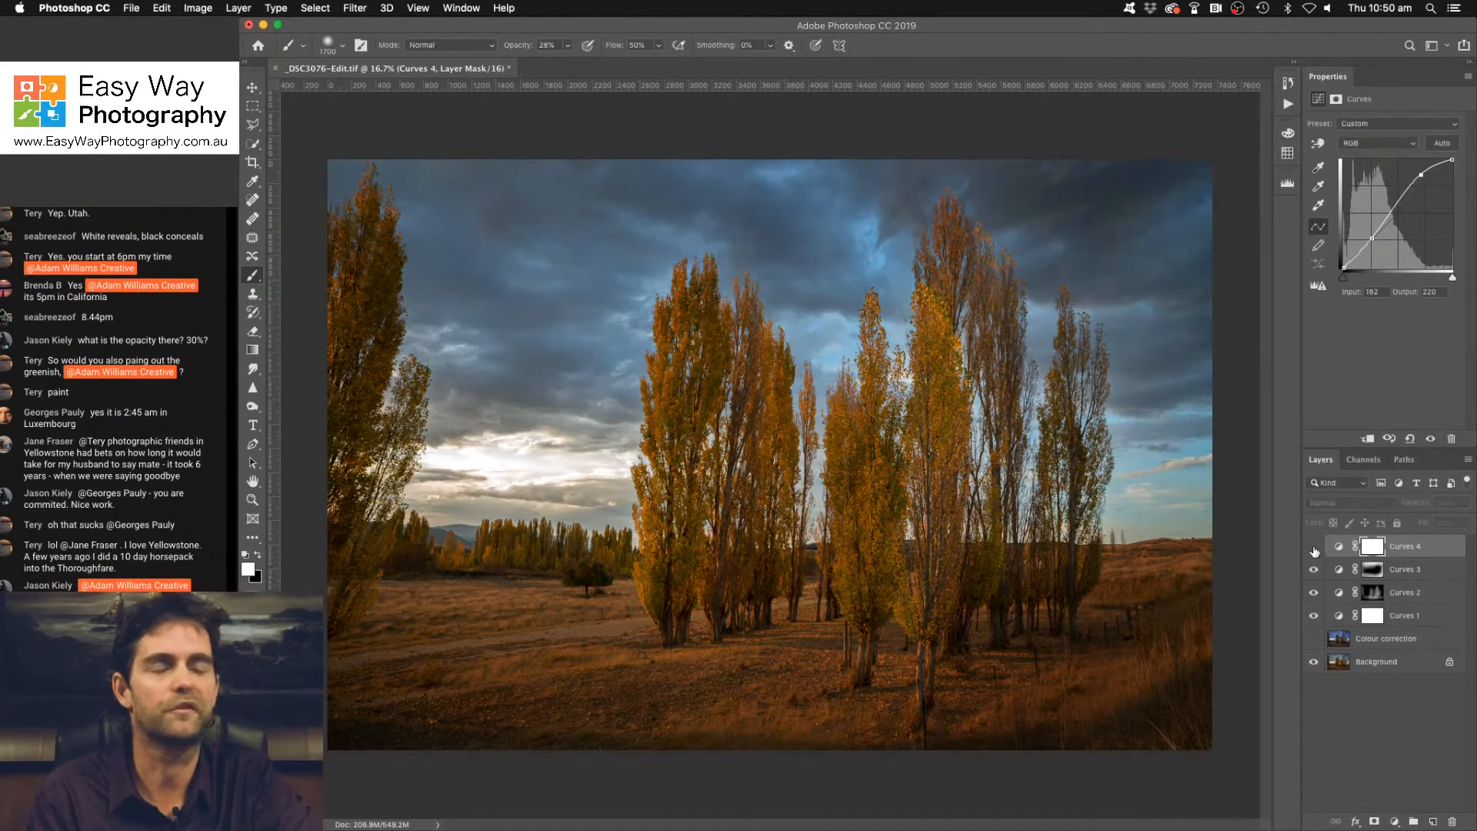
click(1314, 547)
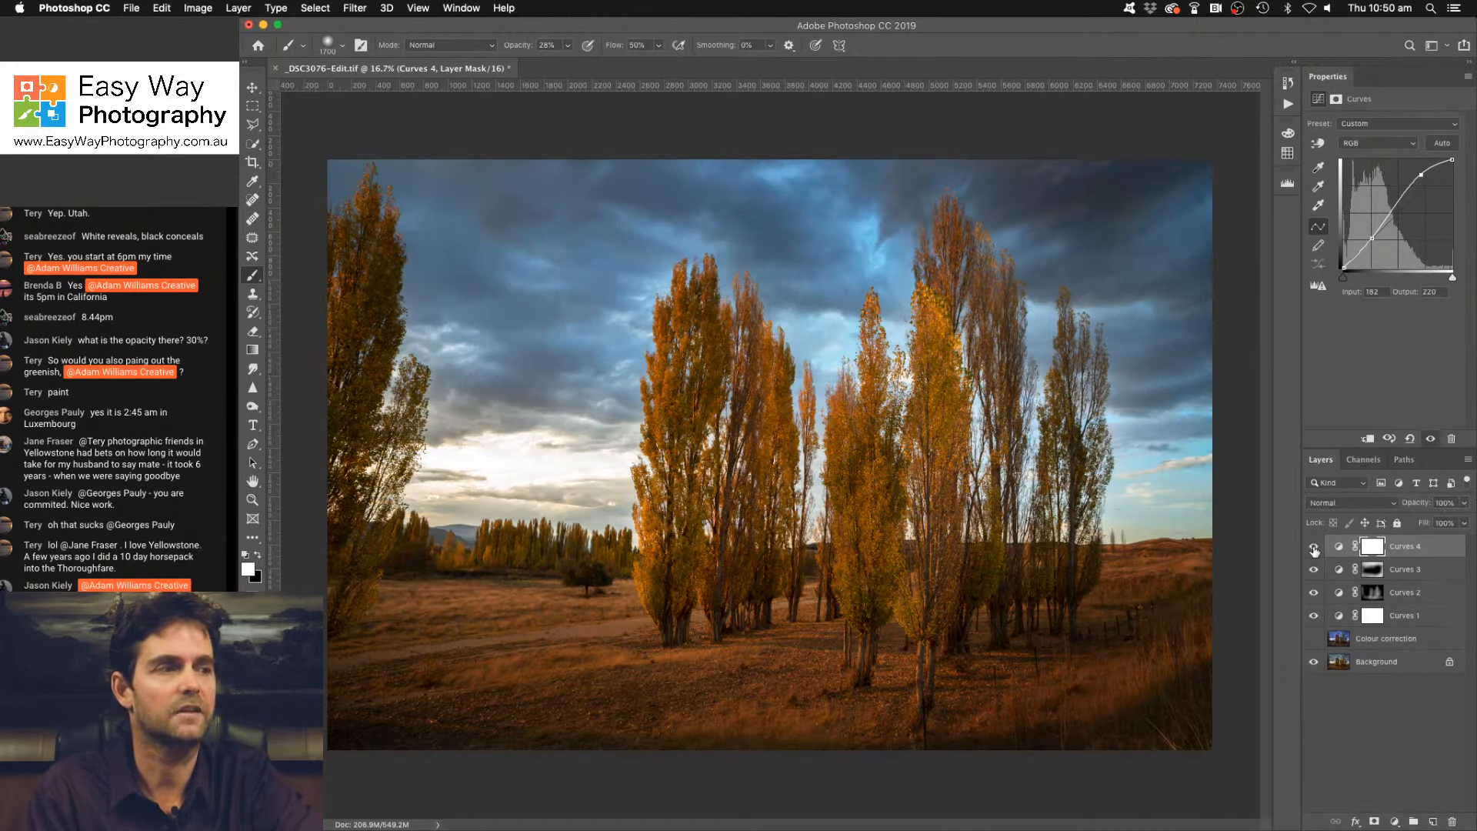
click(1313, 548)
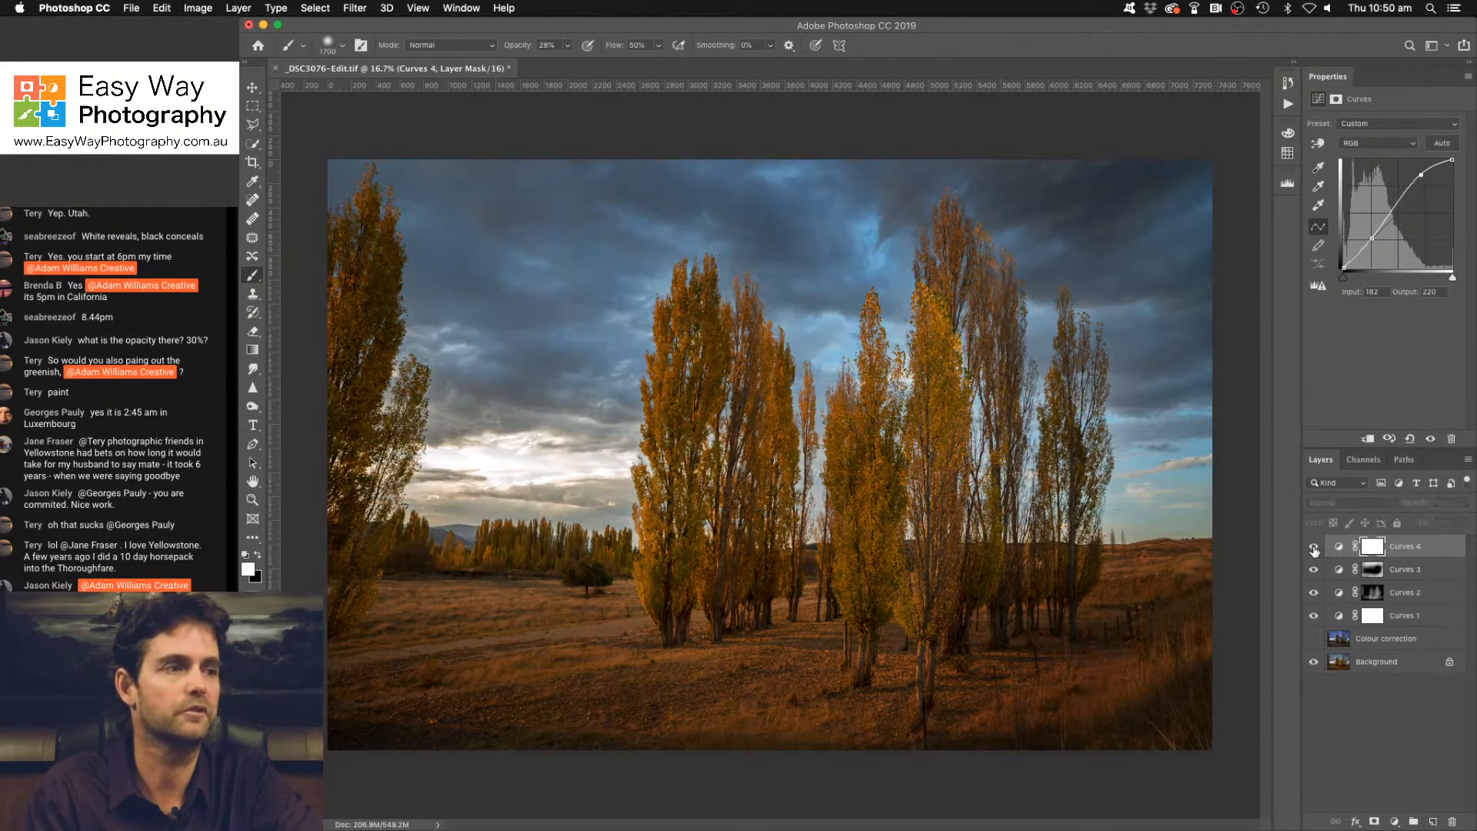
click(1313, 547)
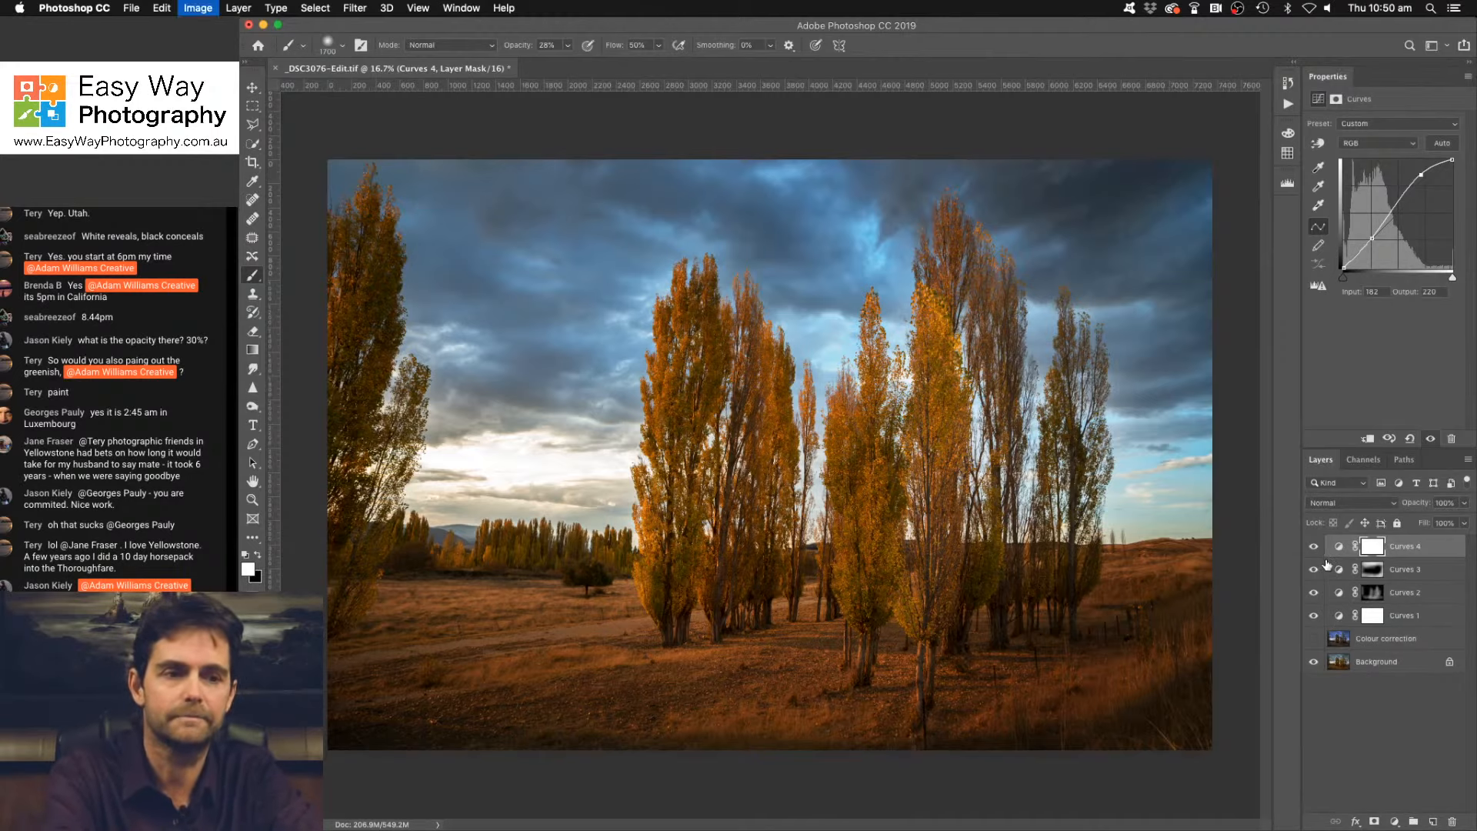
Invert the Curves 4 mask to black and paint white down over the poplar trees and the ground beneath them.
key(super+i)
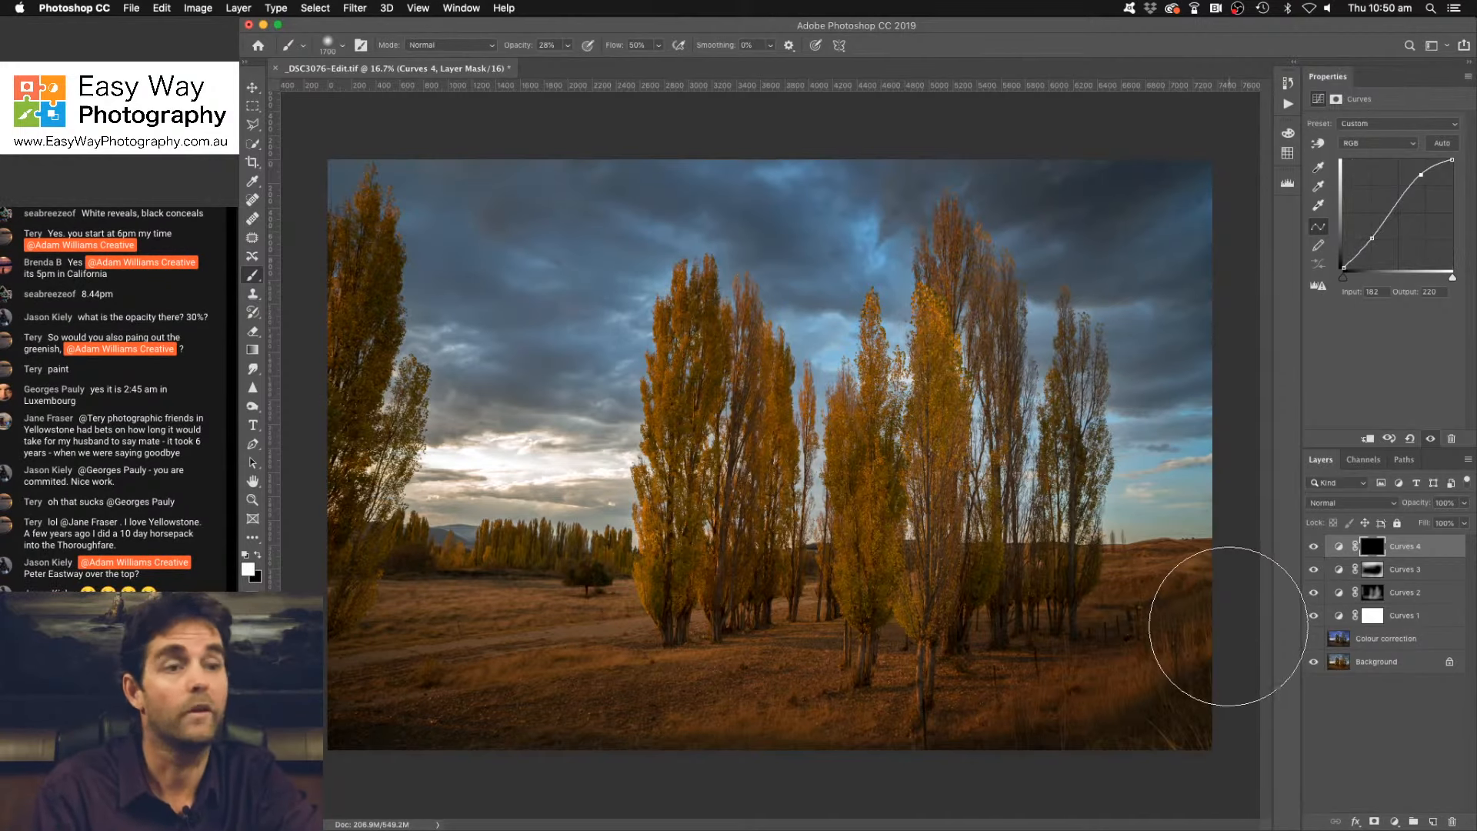
mouse_move(975, 434)
mouse_down()
mouse_move(969, 384)
mouse_move(985, 614)
mouse_move(1036, 696)
mouse_up()
drag(873, 406, 855, 733)
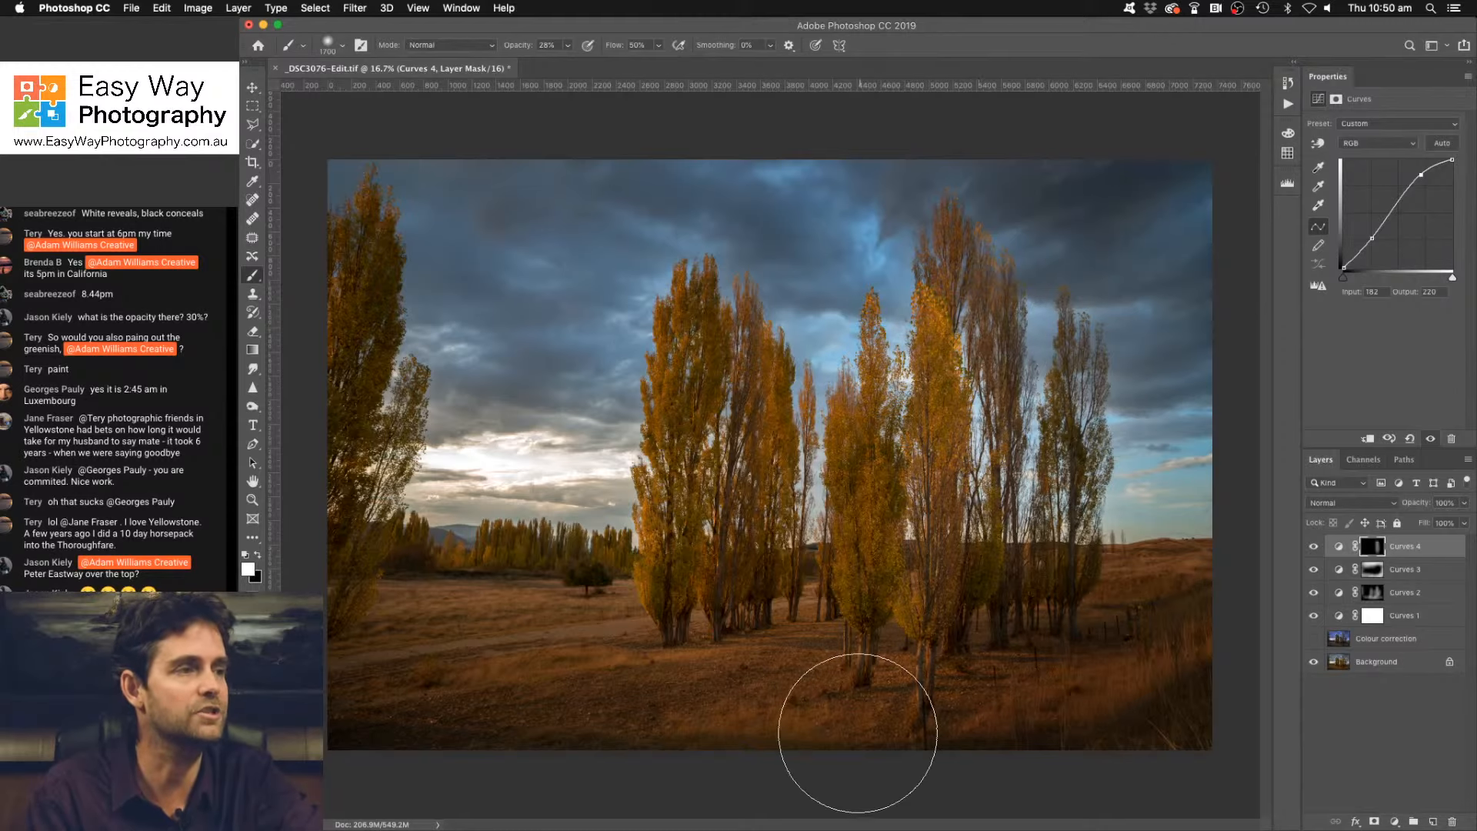
drag(711, 332, 710, 637)
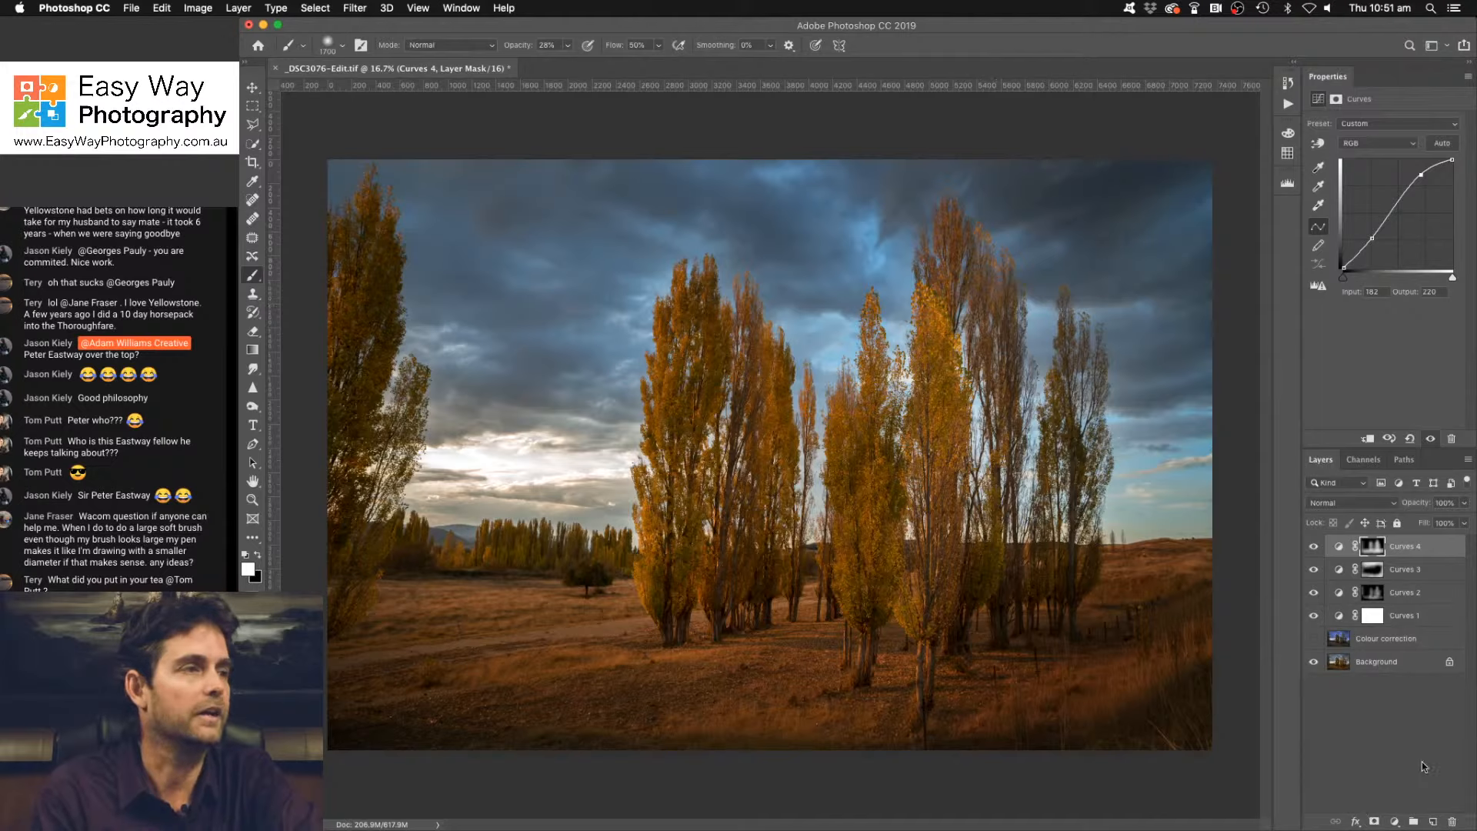
Compare the edited photo with the Background layer alone several times, leaving all adjustment layers shown.
alt+click(1313, 666)
alt+click(1313, 666)
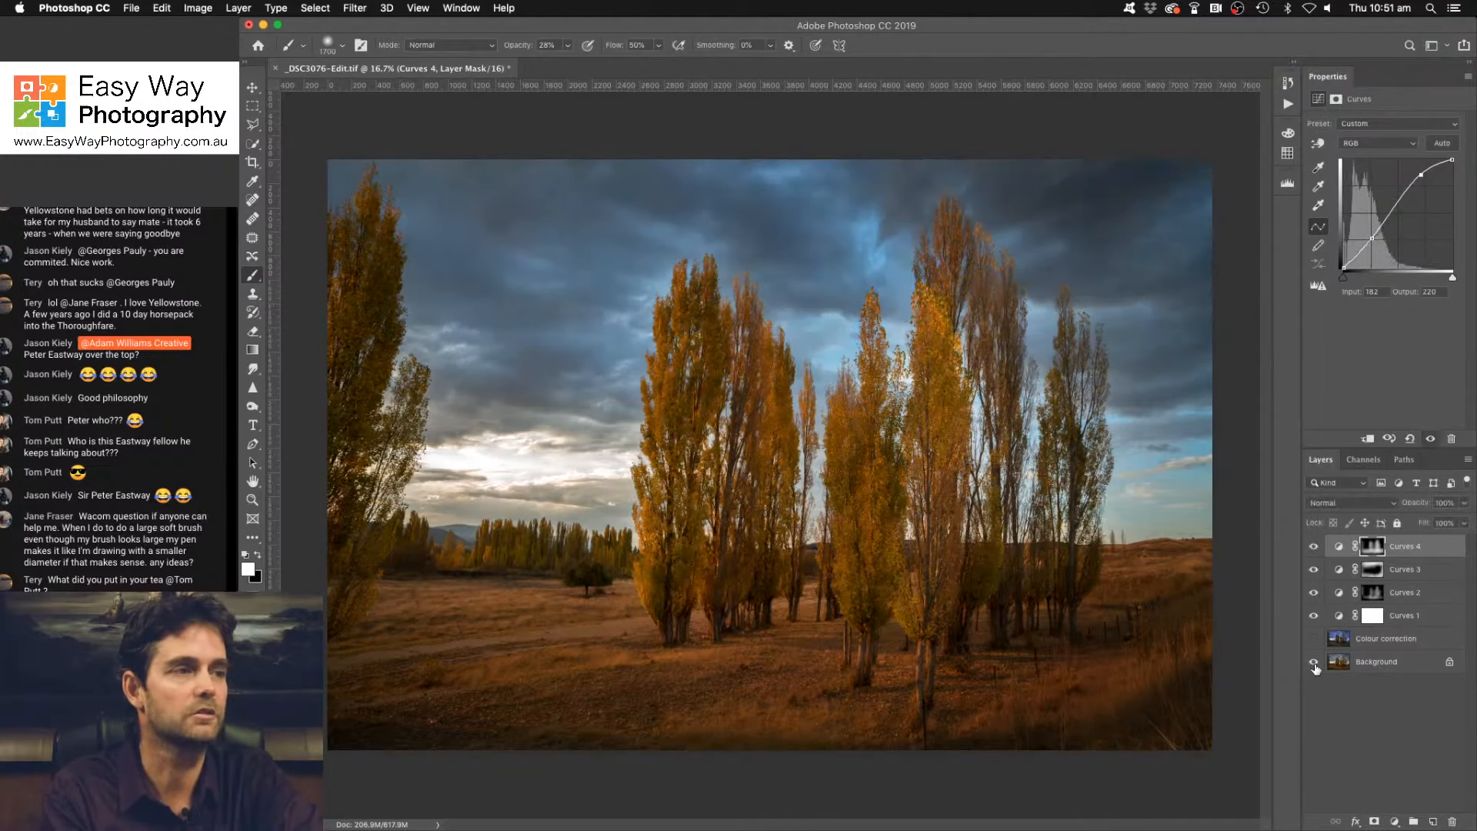
alt+click(1314, 666)
alt+click(1313, 666)
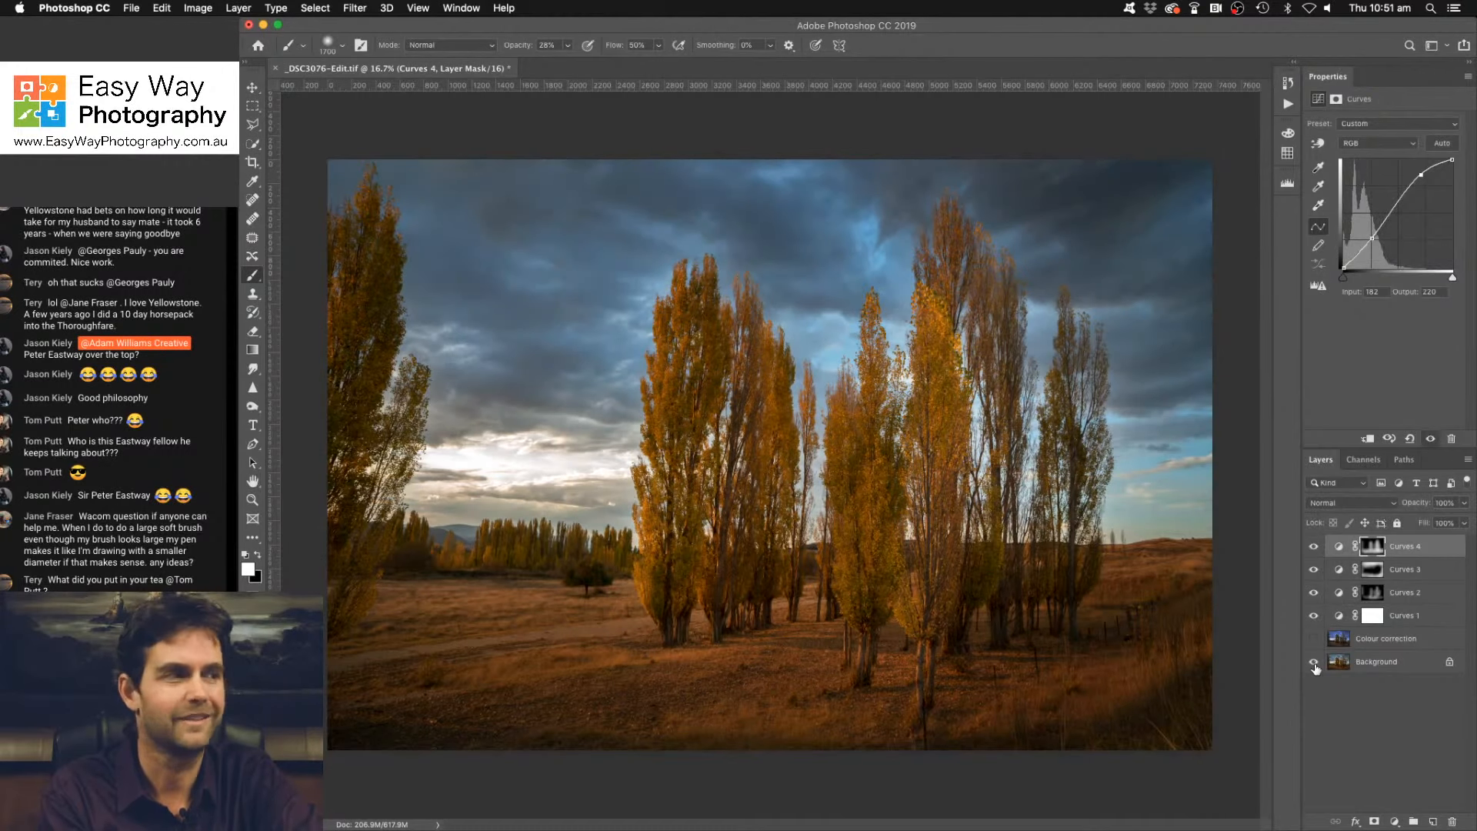
alt+click(1314, 666)
alt+click(1314, 666)
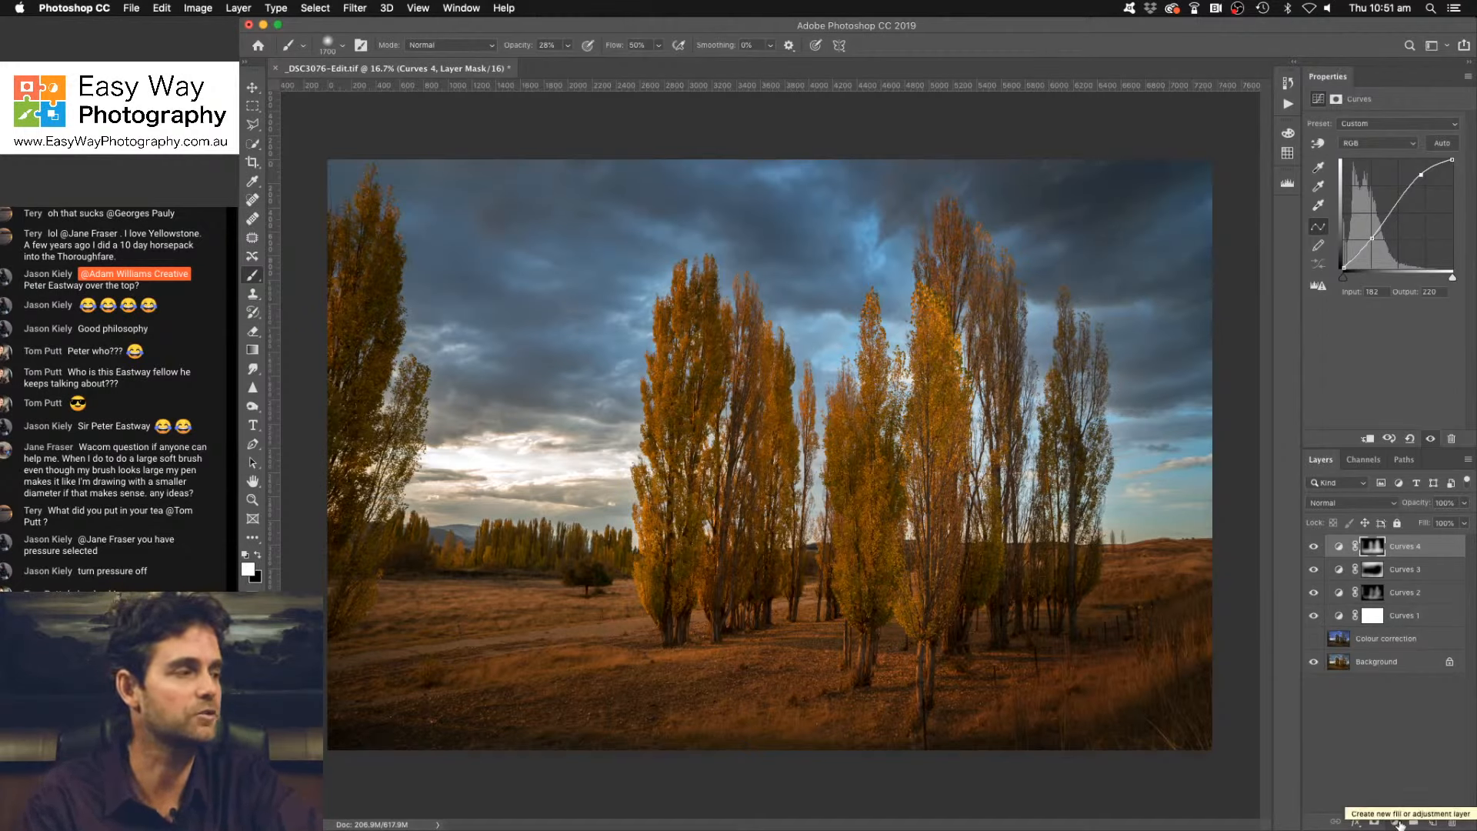
Add a Solid Color fill layer above Curves 4 in medium brown #81633d.
click(1395, 821)
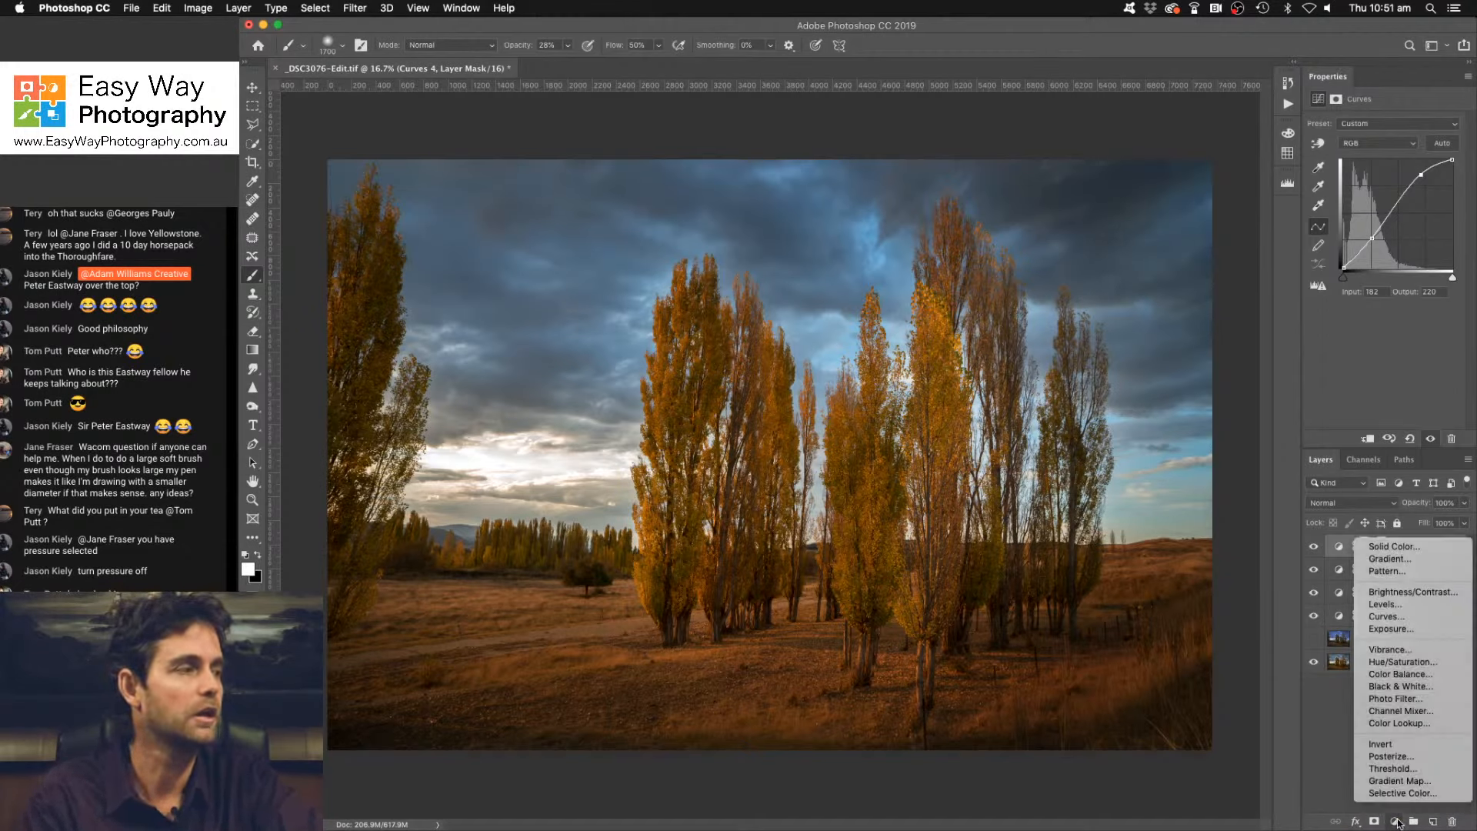
click(1396, 547)
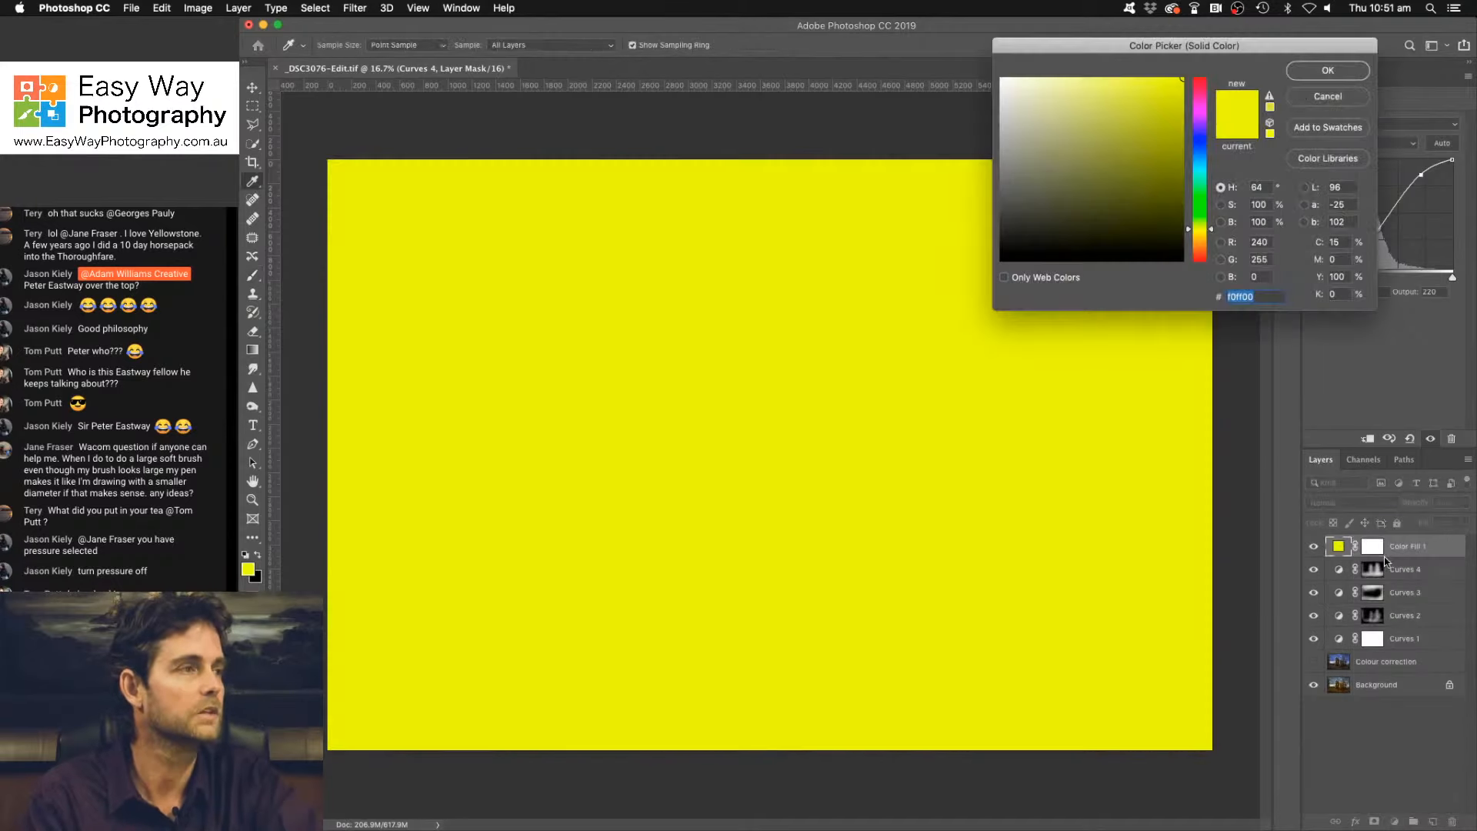
click(1203, 245)
drag(1098, 195, 1098, 186)
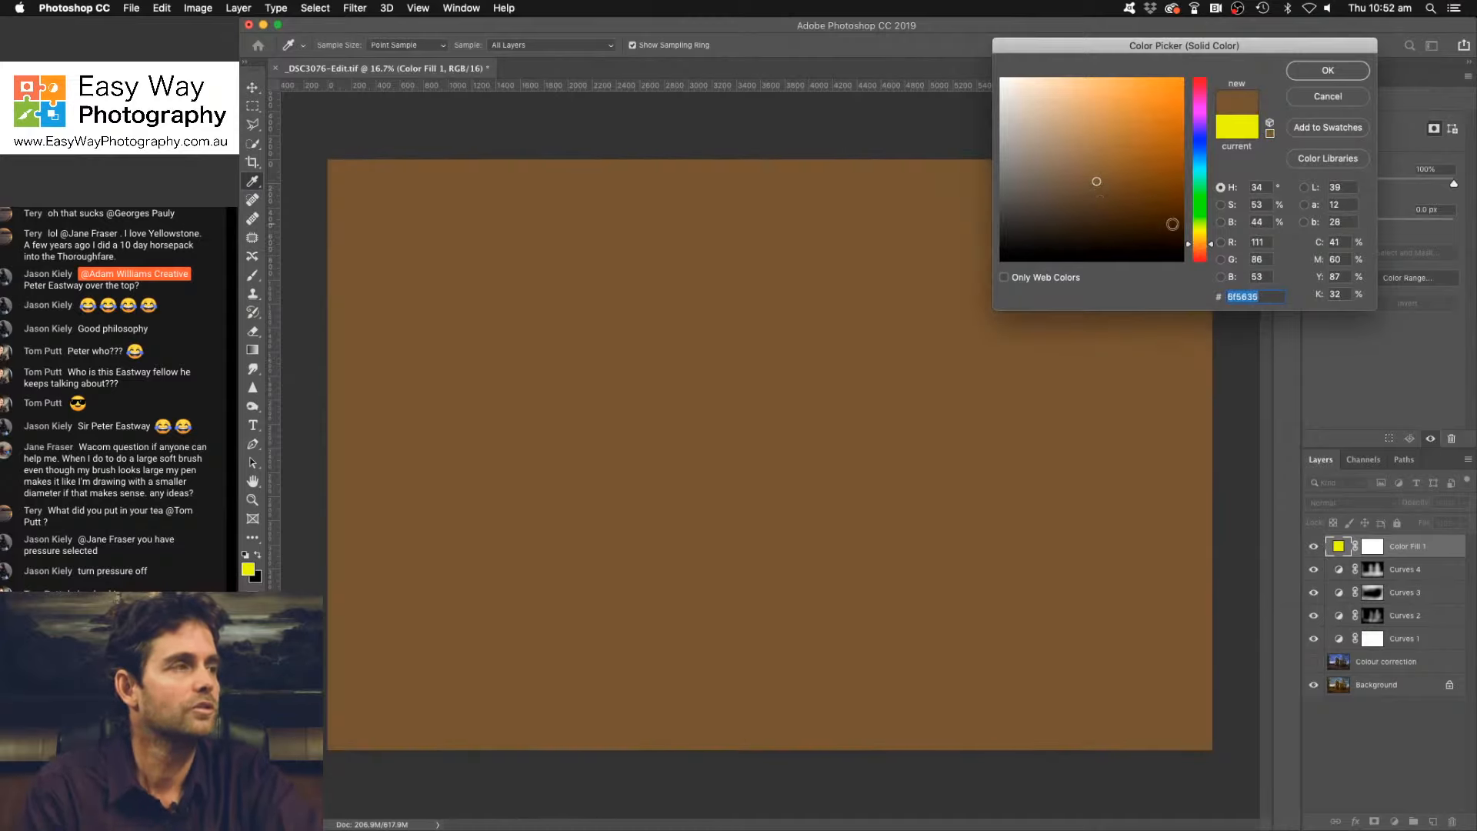
click(1221, 205)
click(1220, 222)
click(1221, 205)
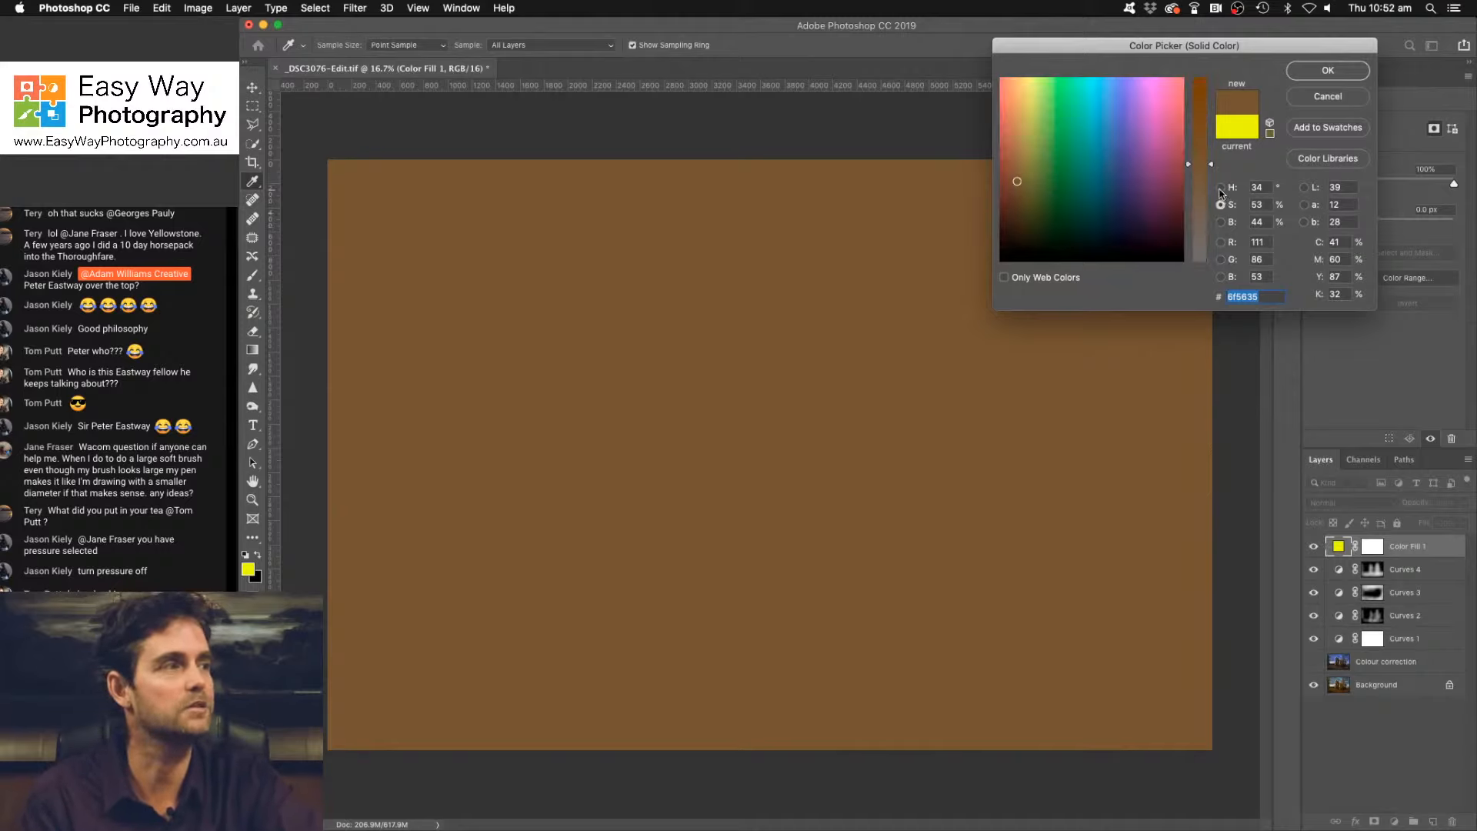
click(1221, 188)
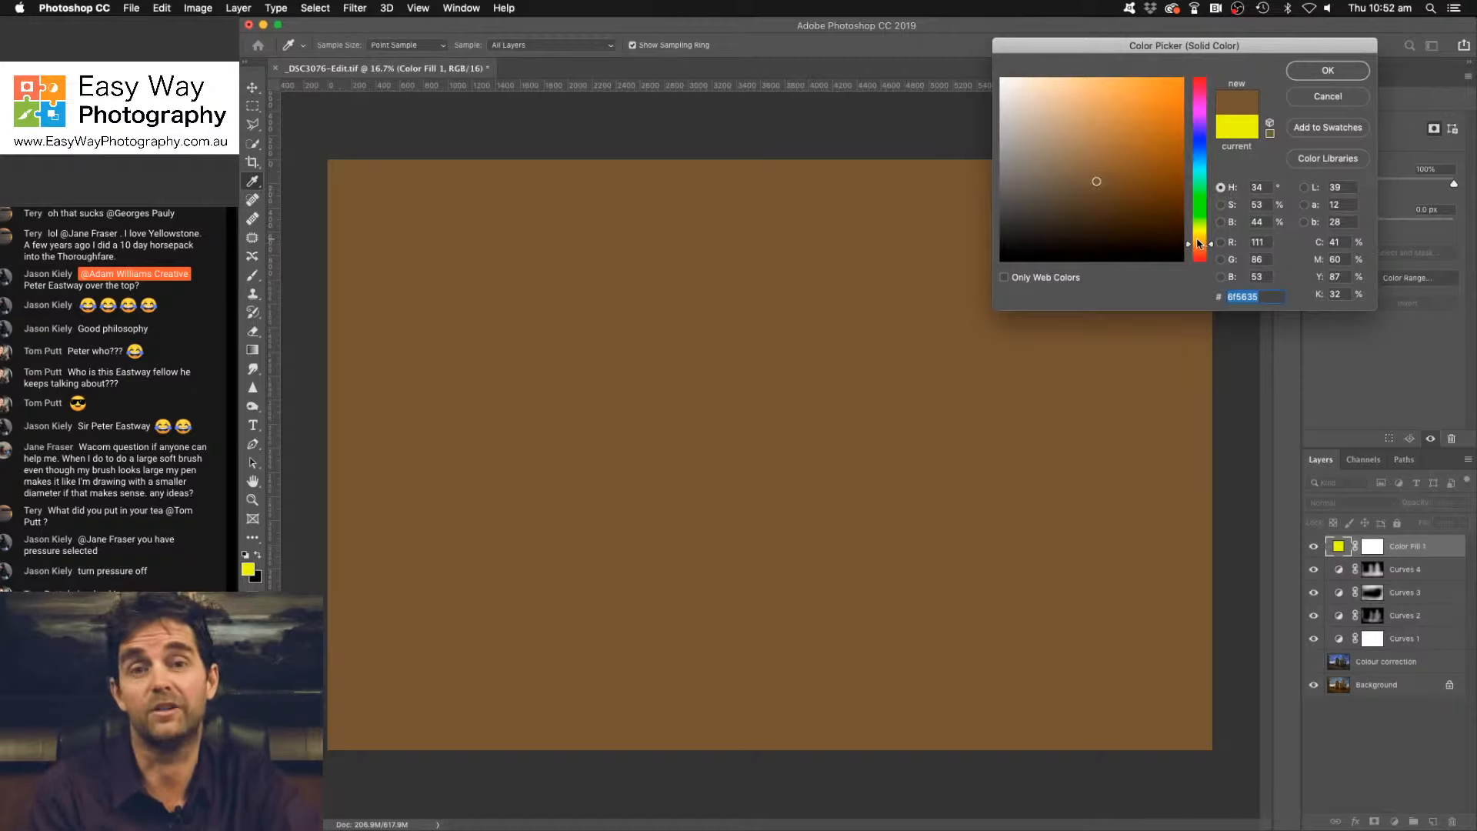
click(1097, 168)
key(Return)
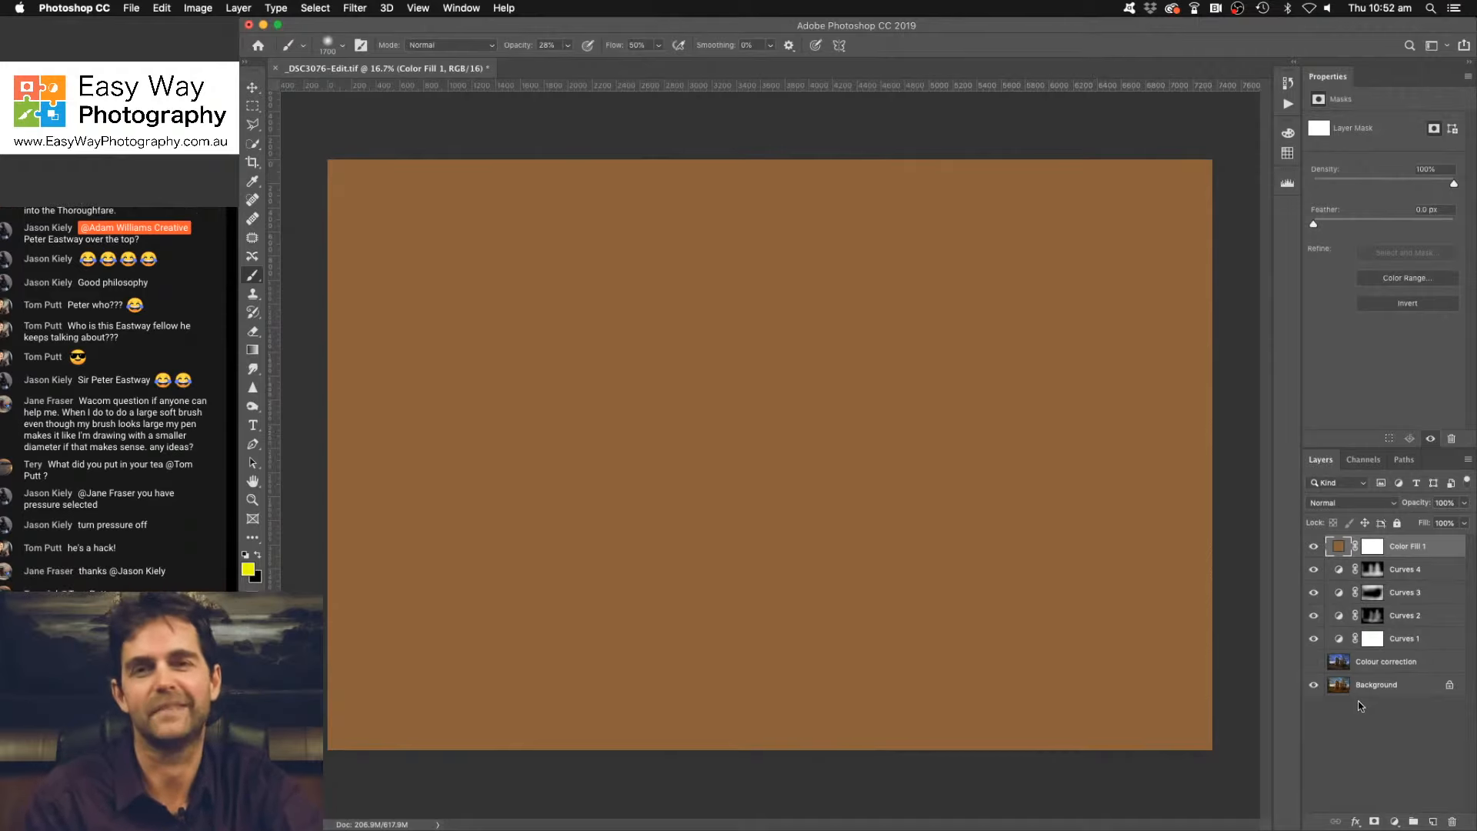
Set the brown colour fill layer's blend mode to Color Dodge.
click(1366, 502)
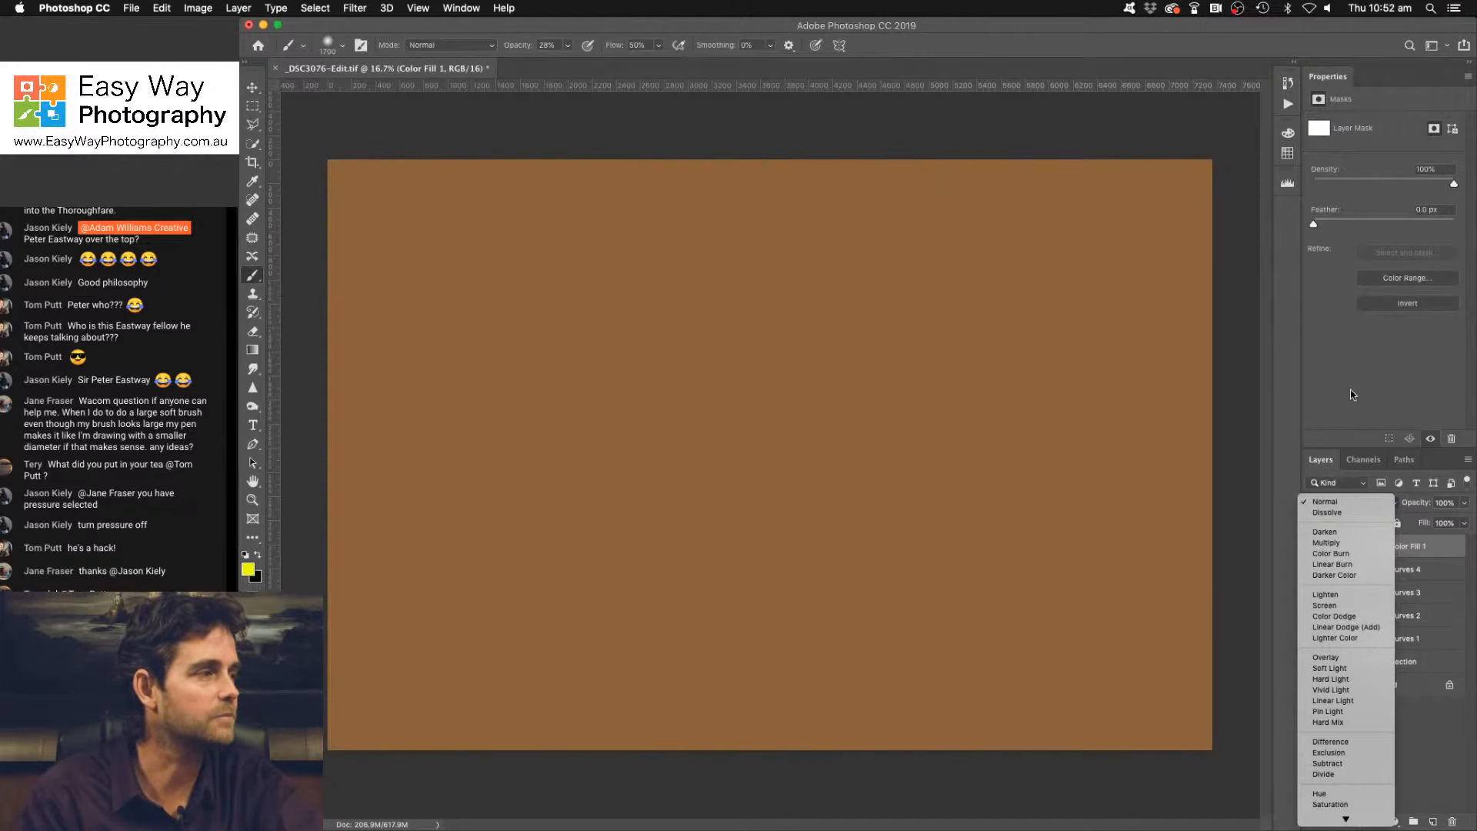
click(1330, 501)
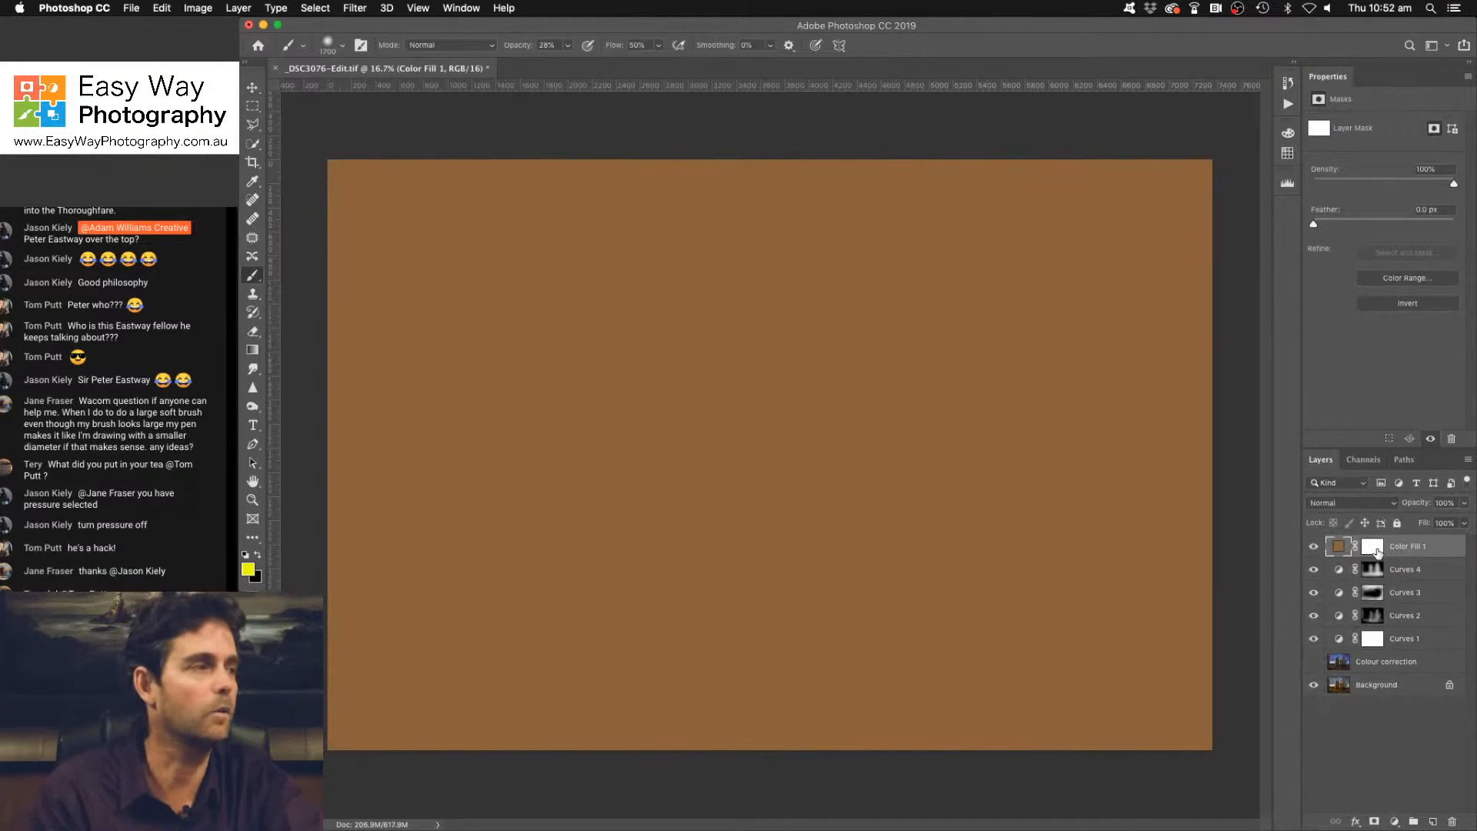
click(1352, 503)
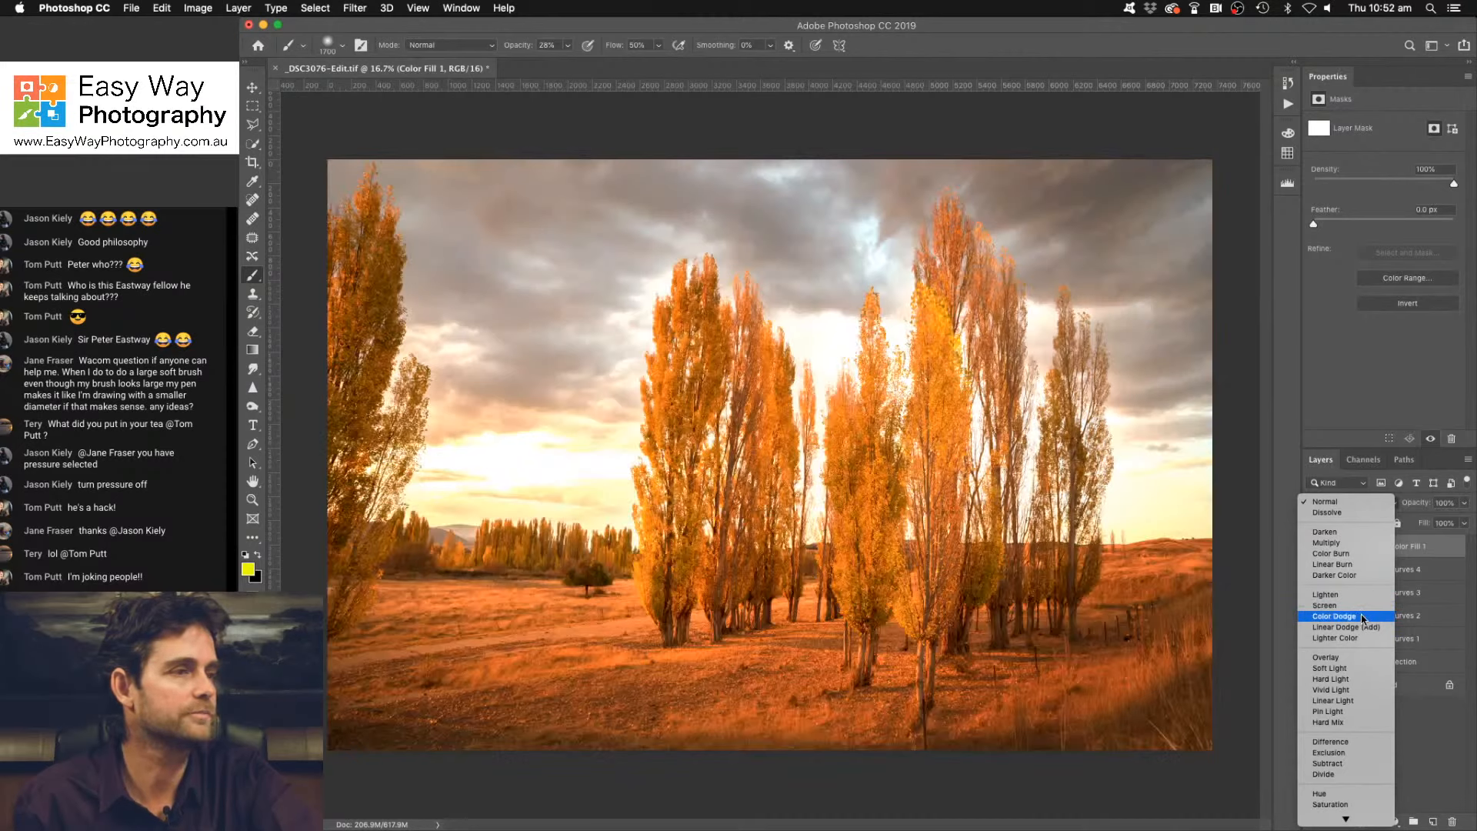
click(1362, 620)
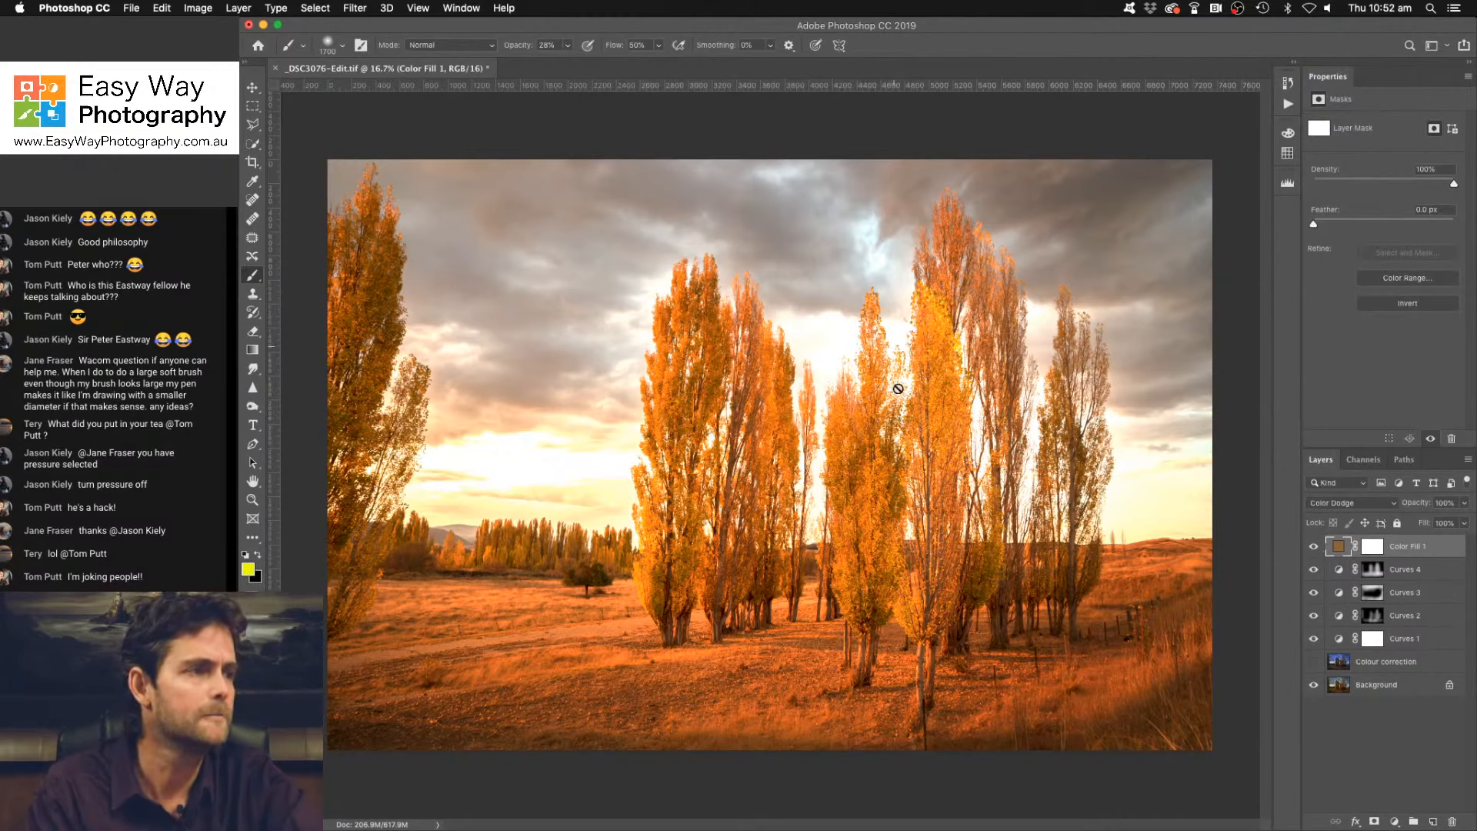
Darken the fill layer's colour to brown #584327 and select the layer's mask.
double_click(1339, 546)
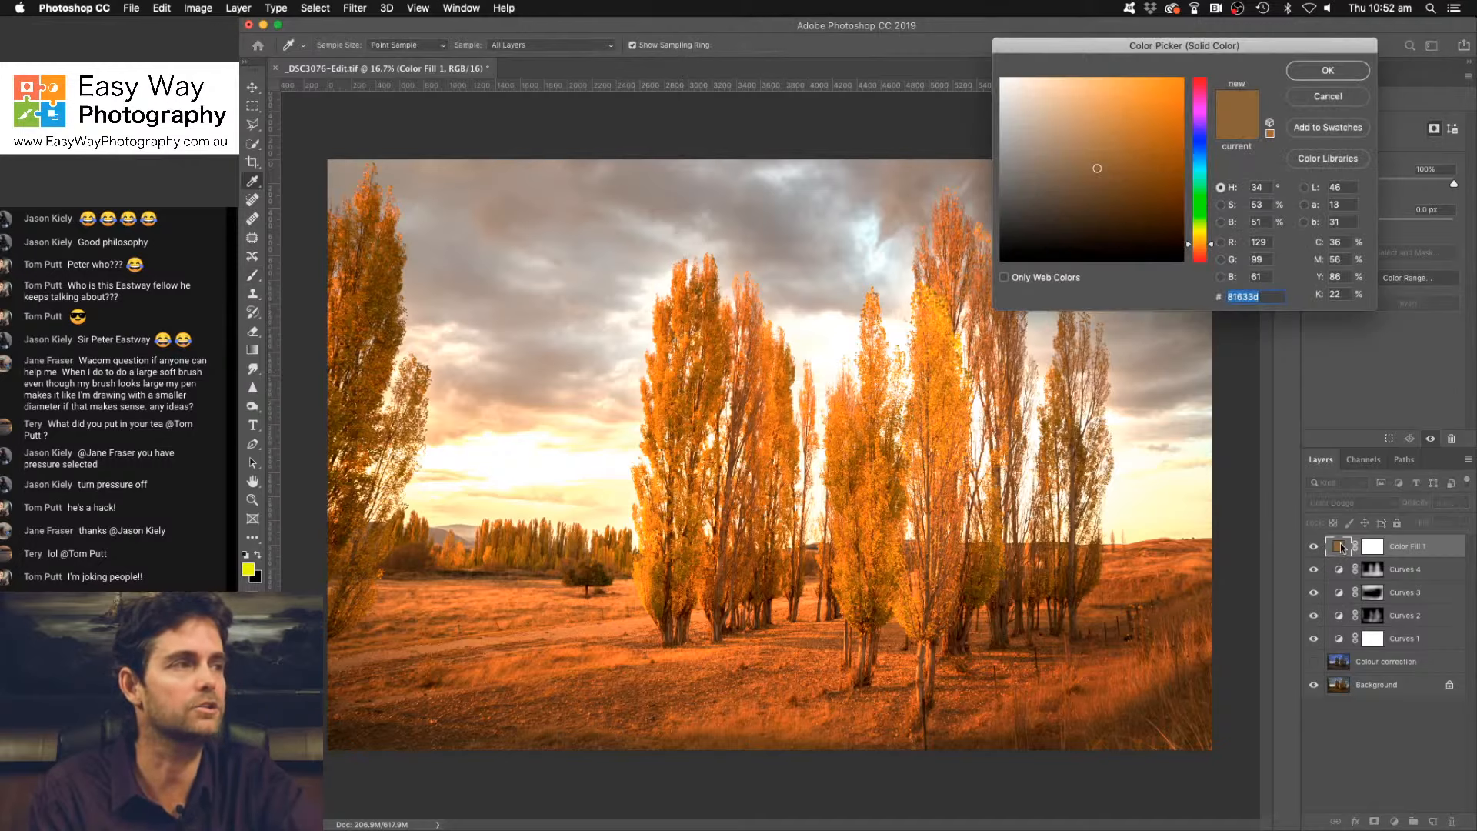
click(1099, 185)
drag(1097, 190, 1099, 192)
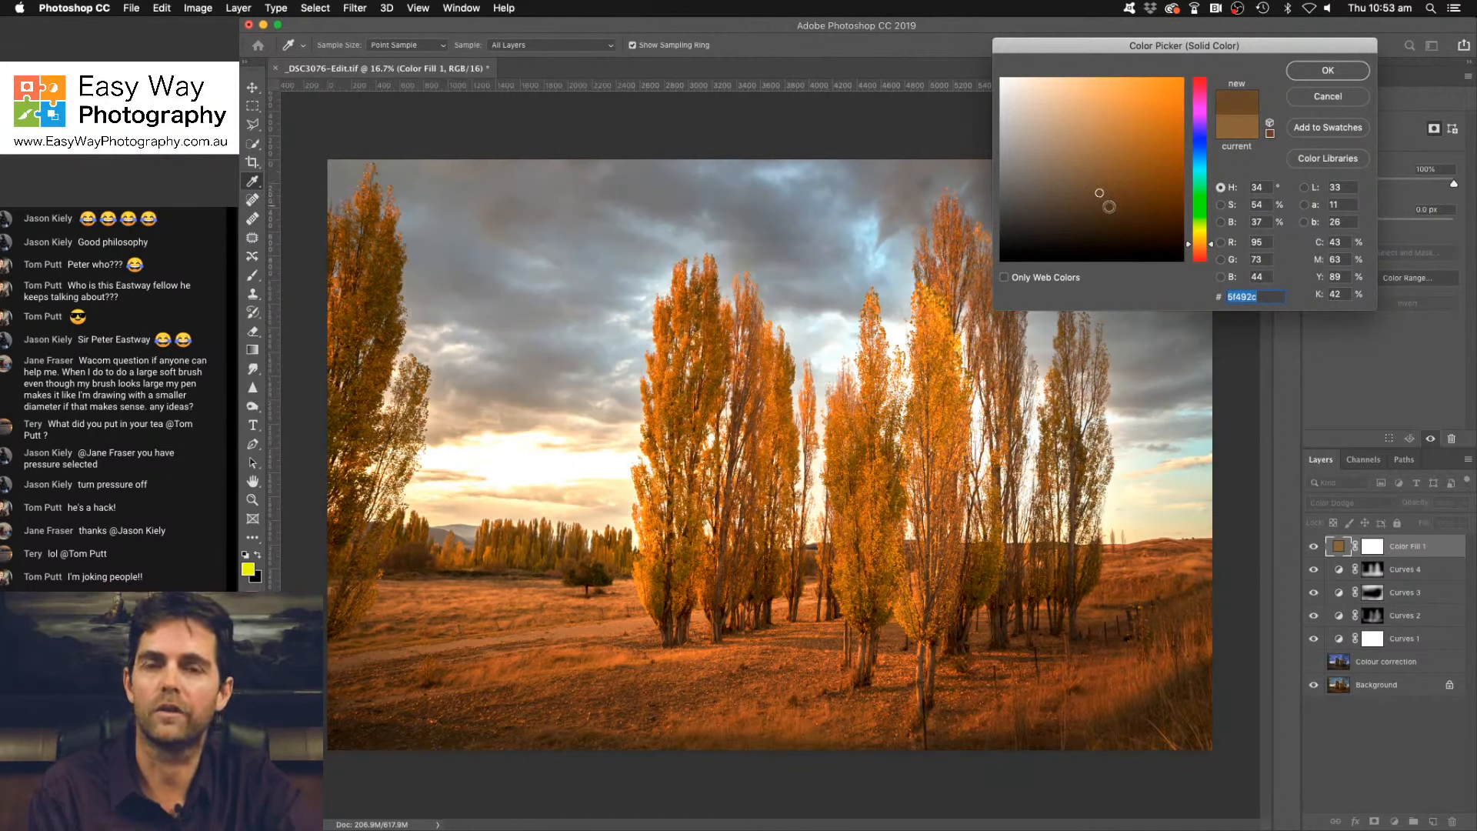
mouse_move(1107, 190)
mouse_down()
mouse_move(1098, 213)
mouse_move(1102, 200)
mouse_up()
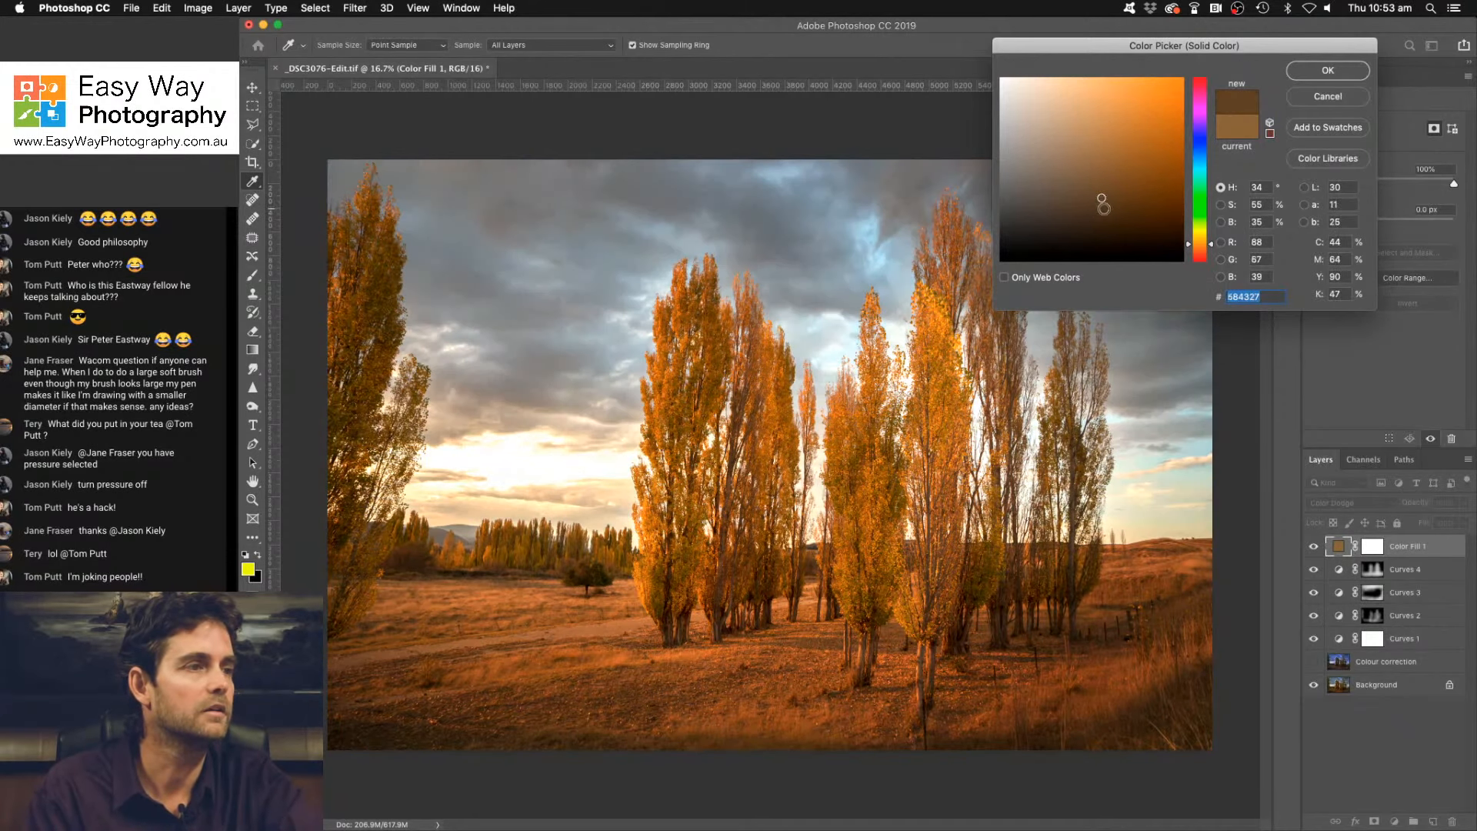
click(1328, 70)
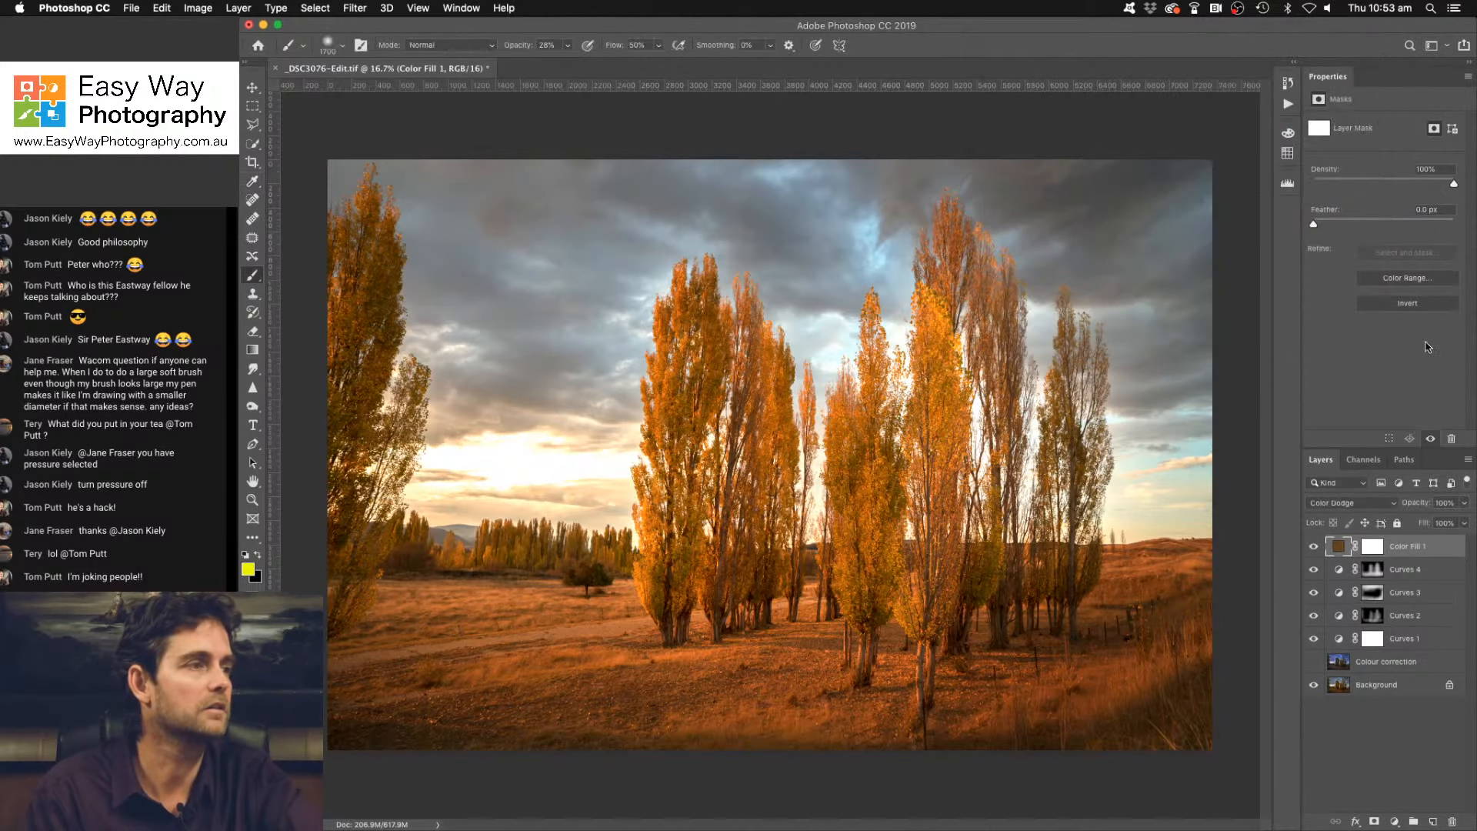
click(1374, 548)
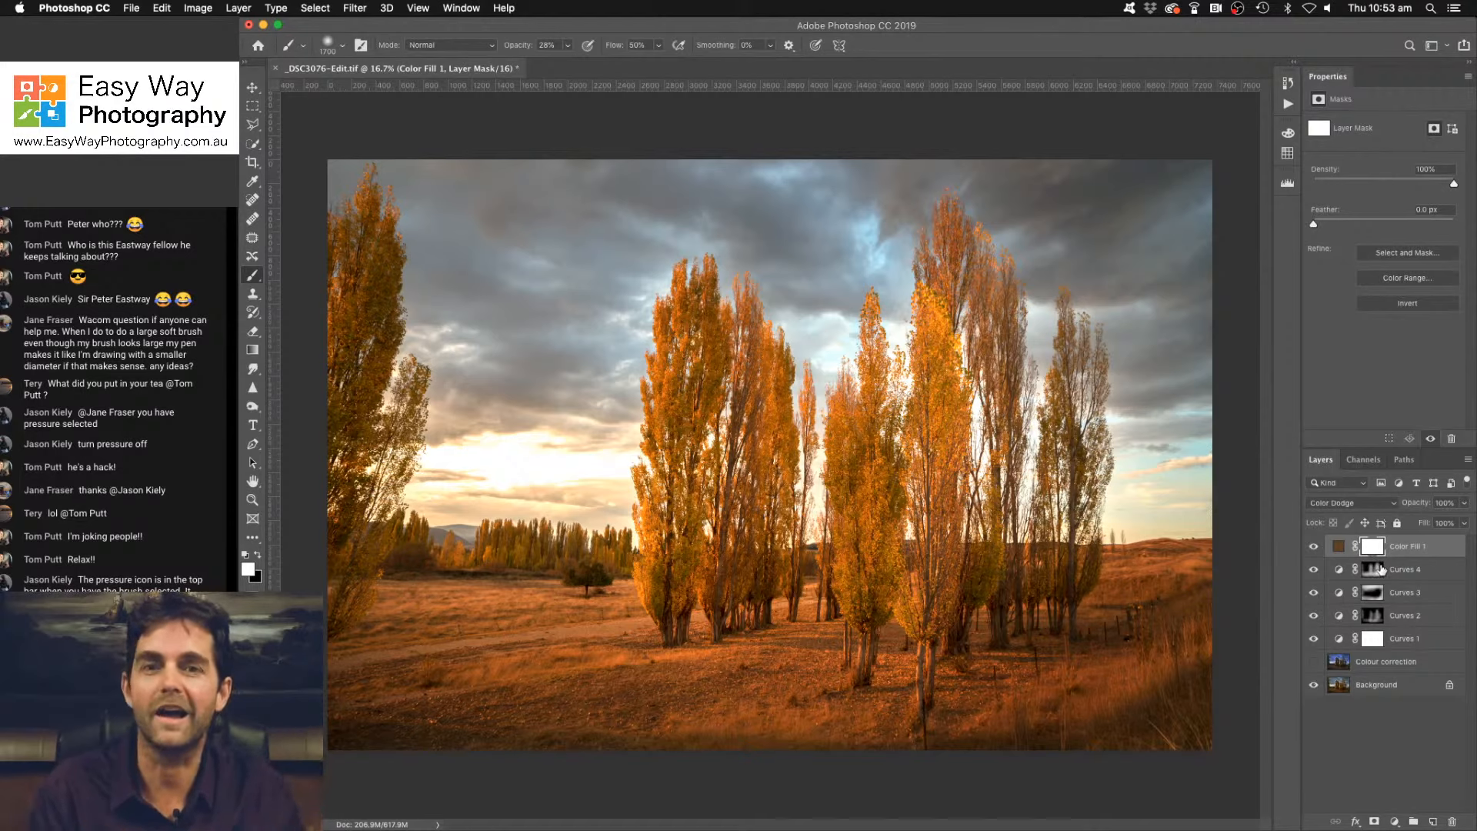
Compare the photo with and without the Color Dodge fill layer over the whole image.
click(1314, 547)
click(1315, 547)
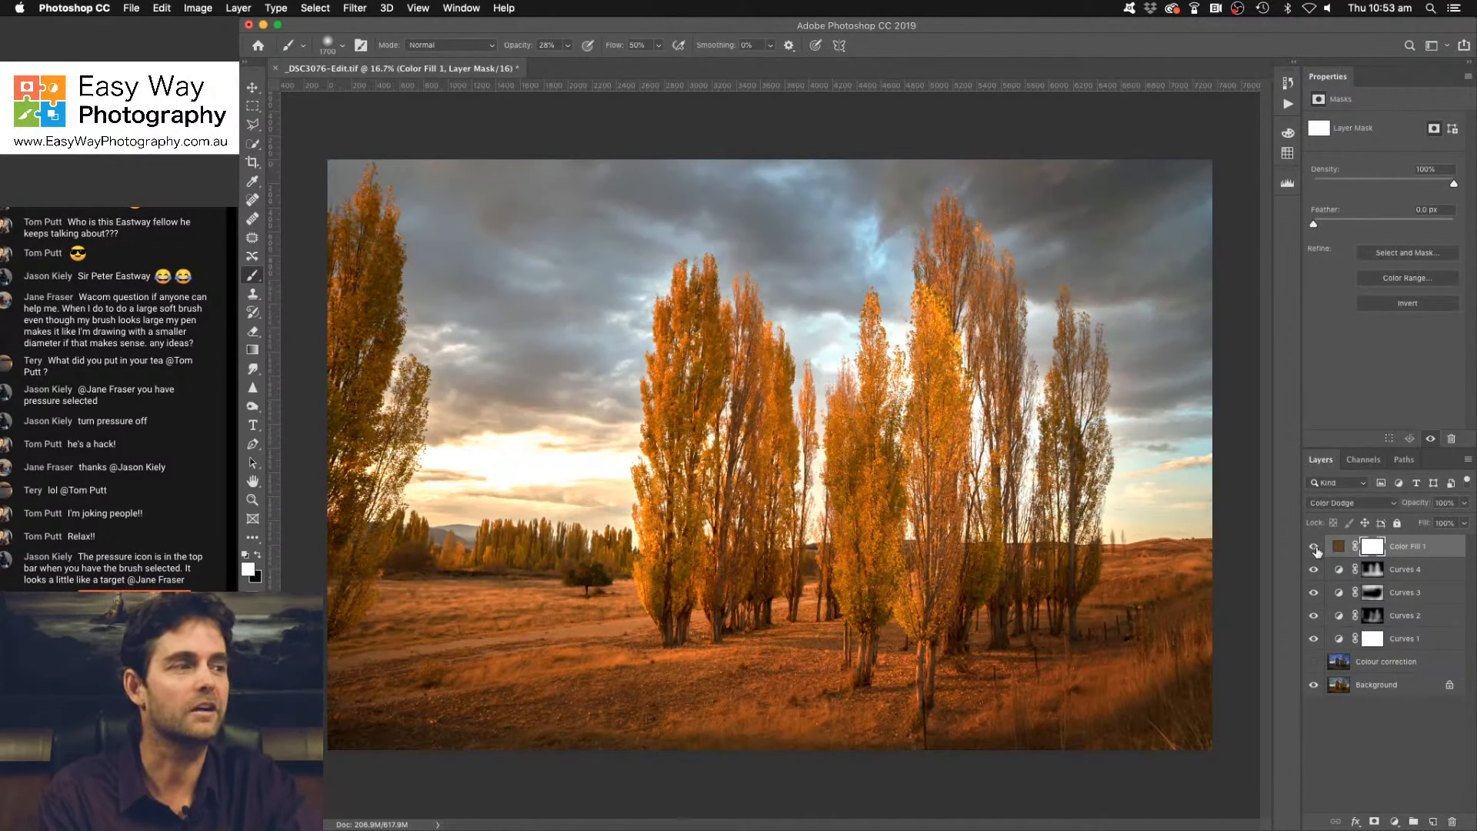
click(1314, 546)
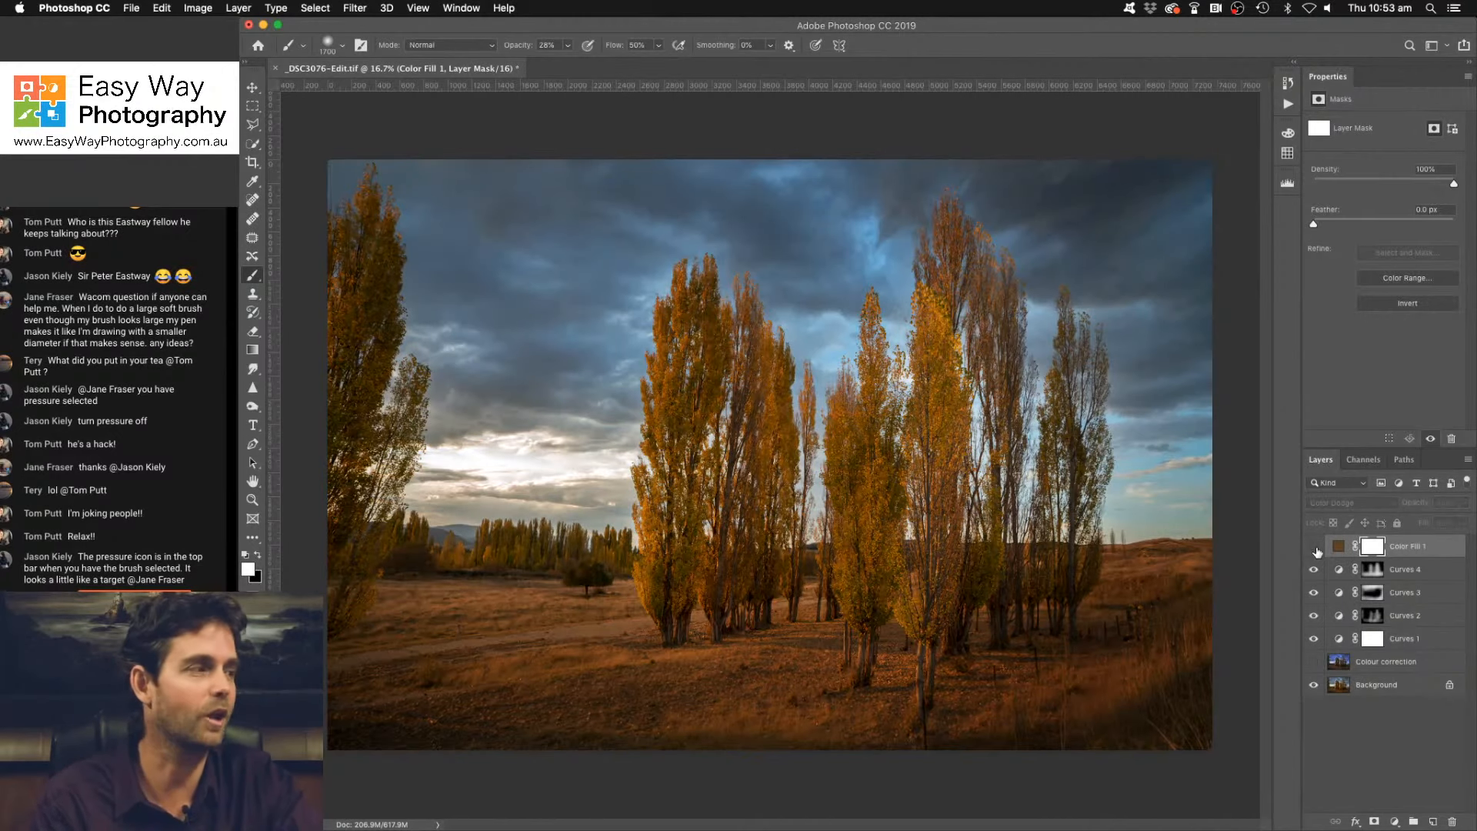
click(1314, 547)
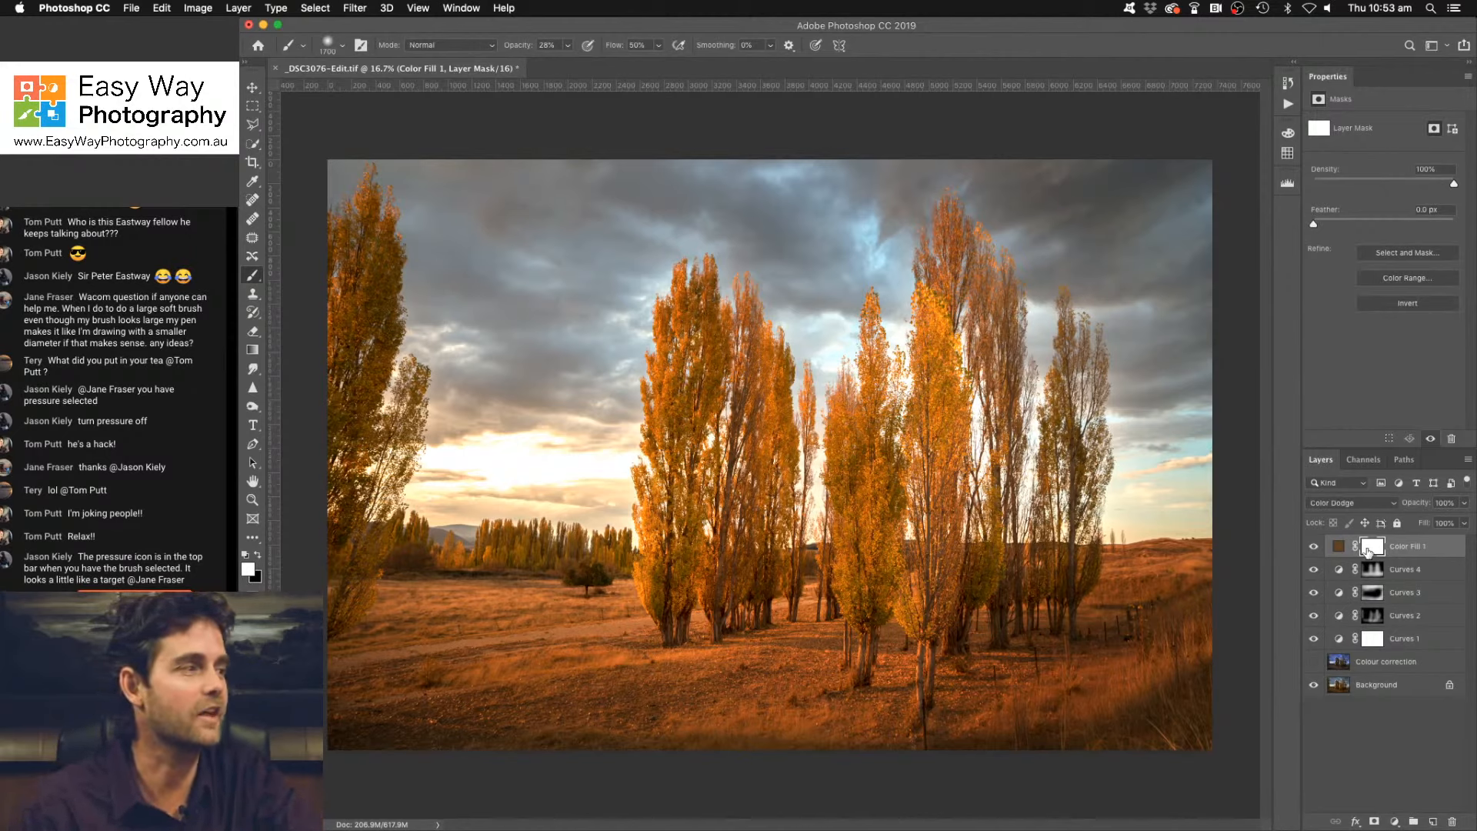
Invert the Color Fill 1 mask to black and paint white over the trees and nearby ground with a 1200 px brush at 14% opacity.
key(super+i)
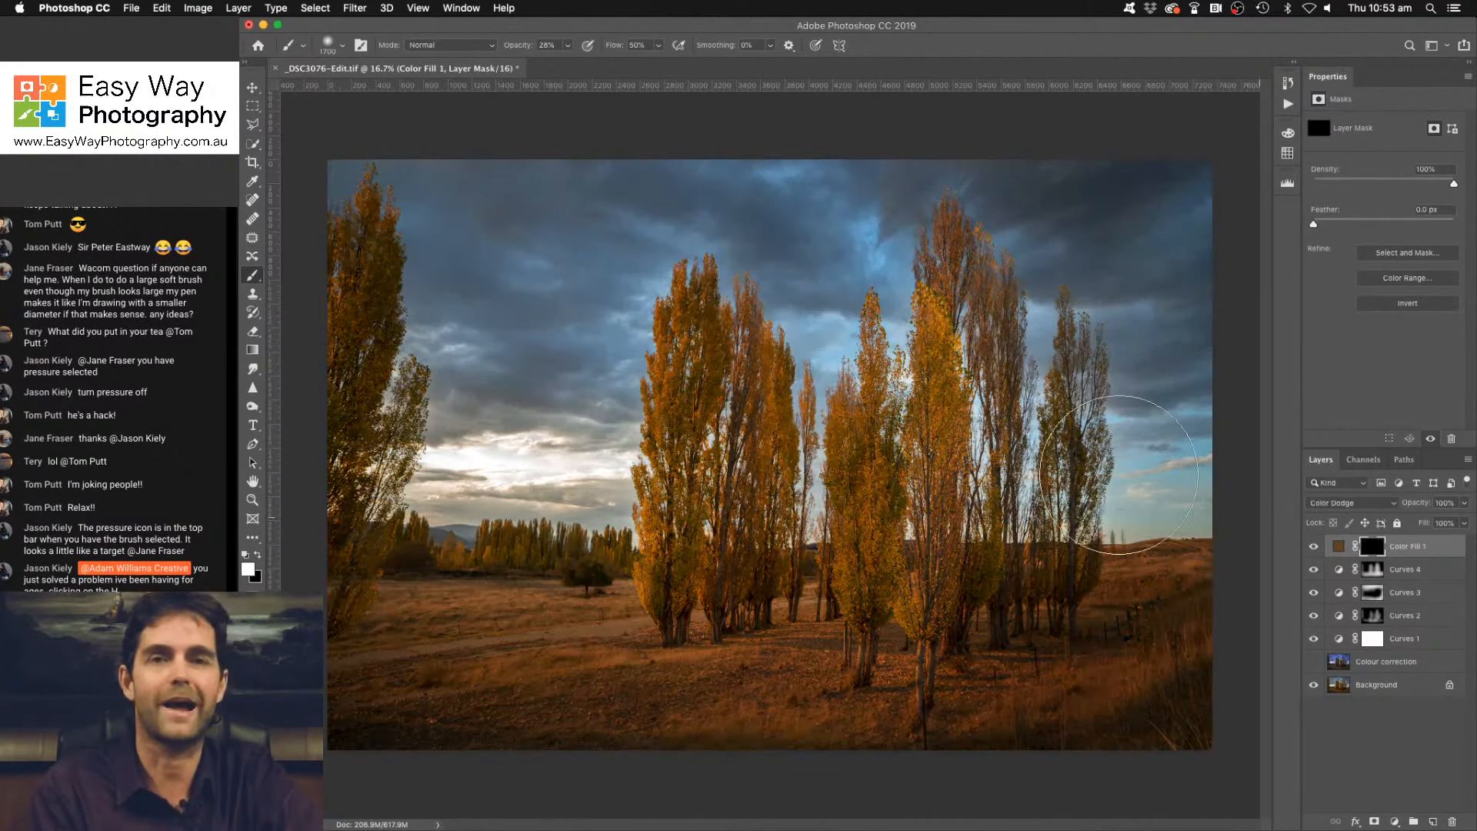
click(569, 46)
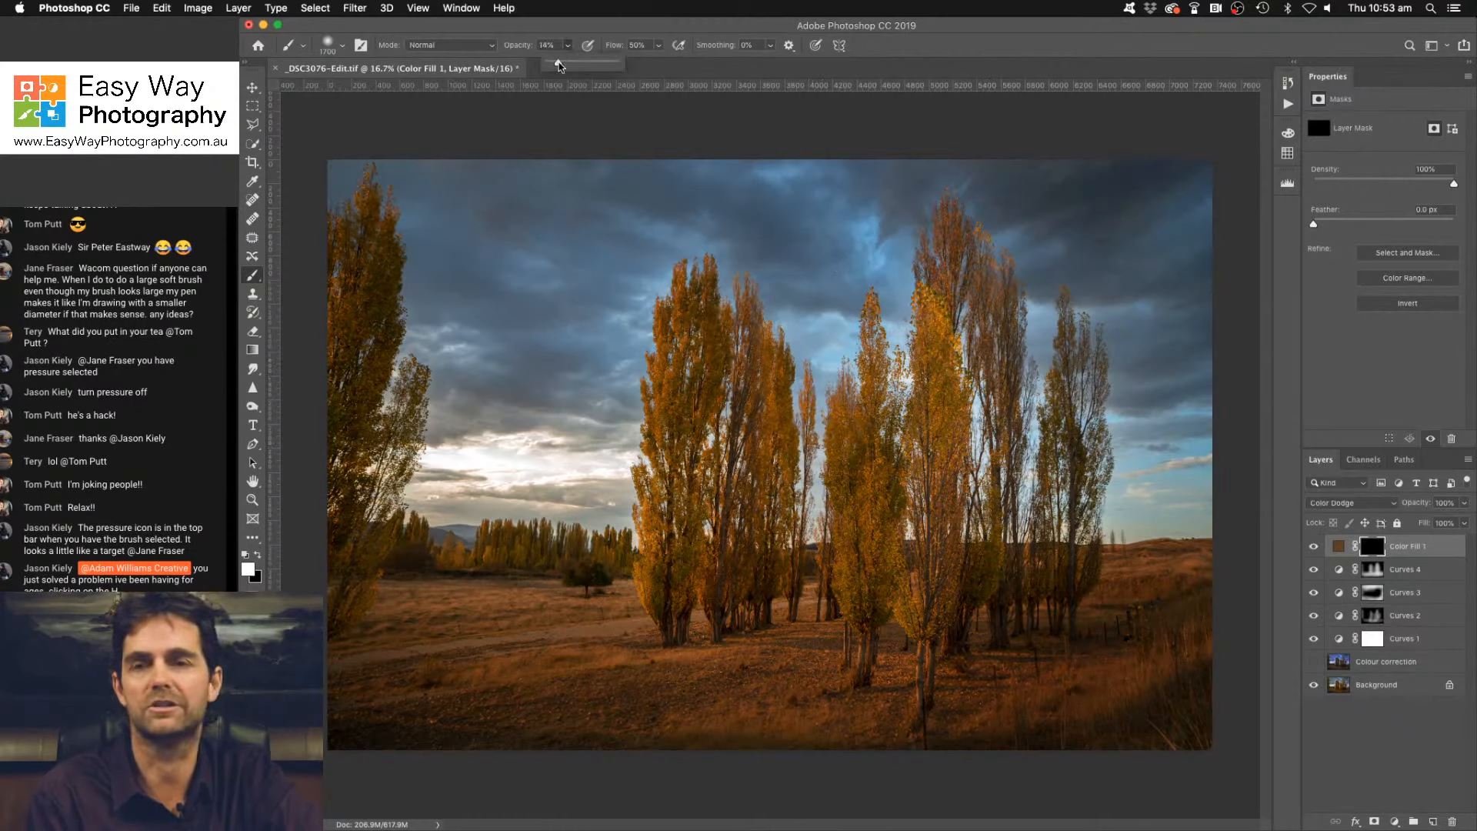
click(582, 26)
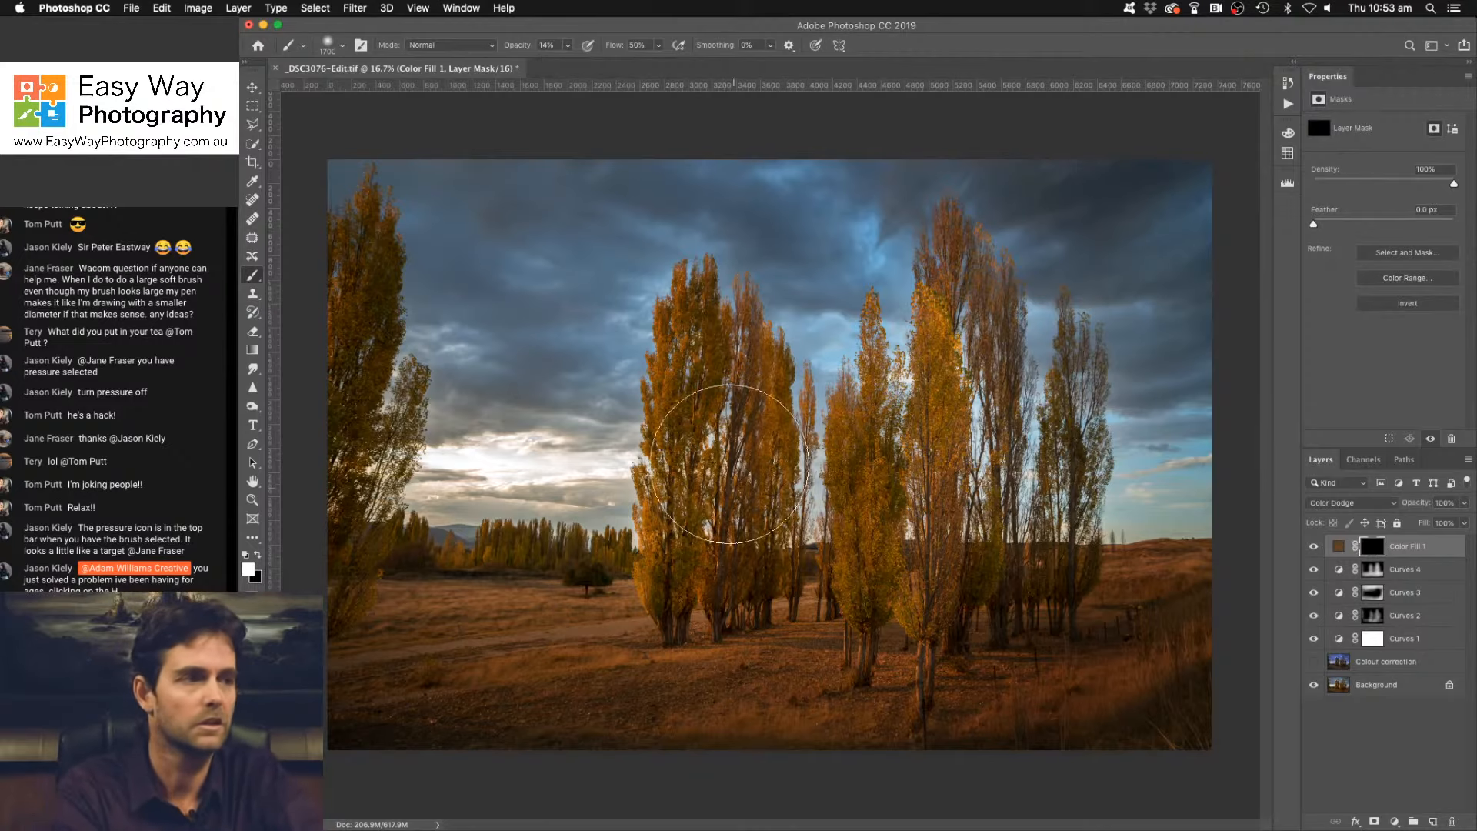
key(bracketleft)
key(bracketleft)
key(bracketleft)
key(bracketleft)
key(bracketleft)
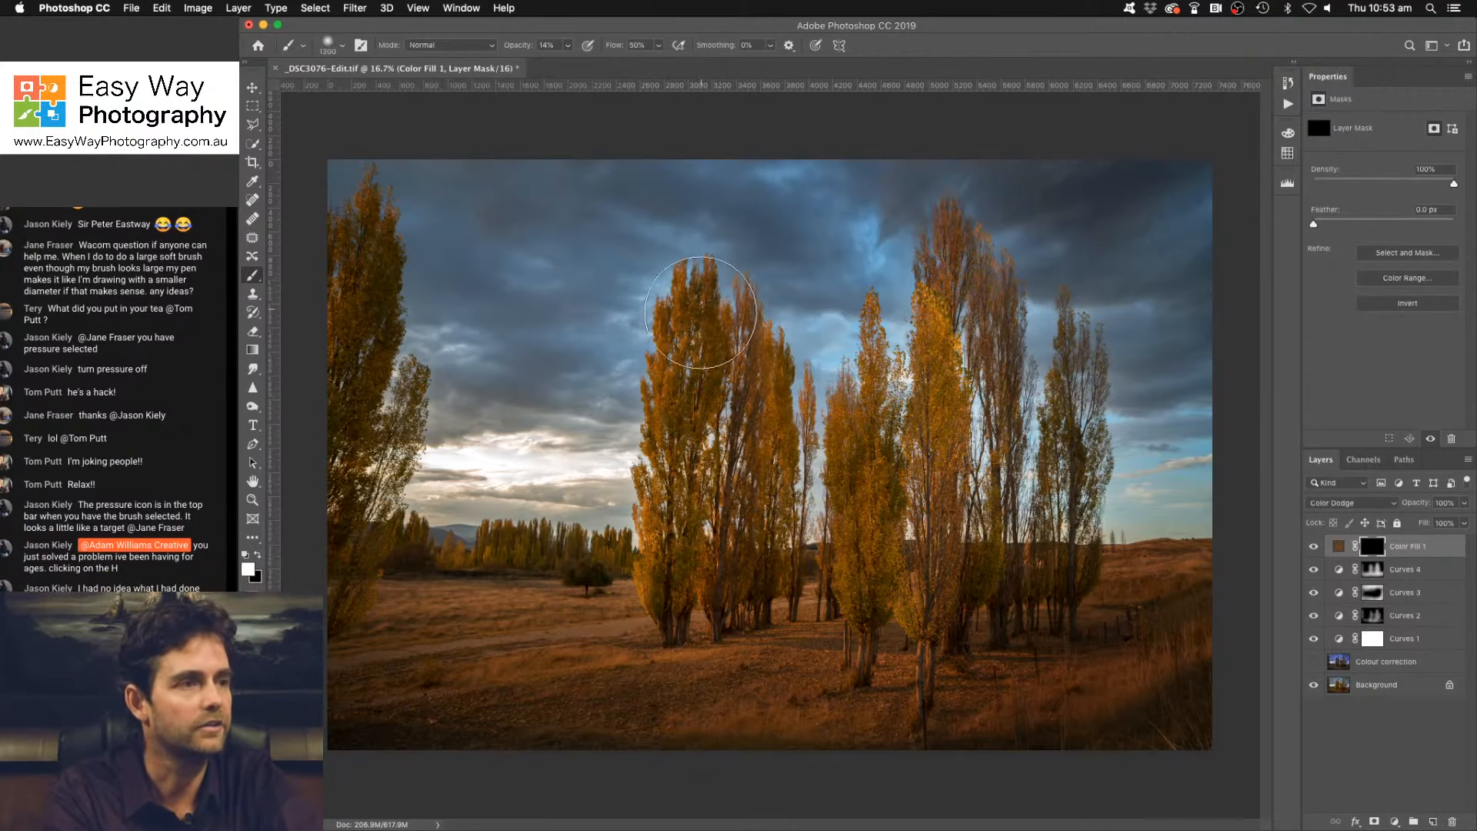
mouse_move(699, 315)
mouse_down()
mouse_move(661, 588)
mouse_move(689, 294)
mouse_move(676, 581)
mouse_move(731, 563)
mouse_move(776, 455)
mouse_move(755, 336)
mouse_move(743, 595)
mouse_move(891, 597)
mouse_move(894, 328)
mouse_move(903, 538)
mouse_move(964, 618)
mouse_move(987, 245)
mouse_move(1015, 570)
mouse_up()
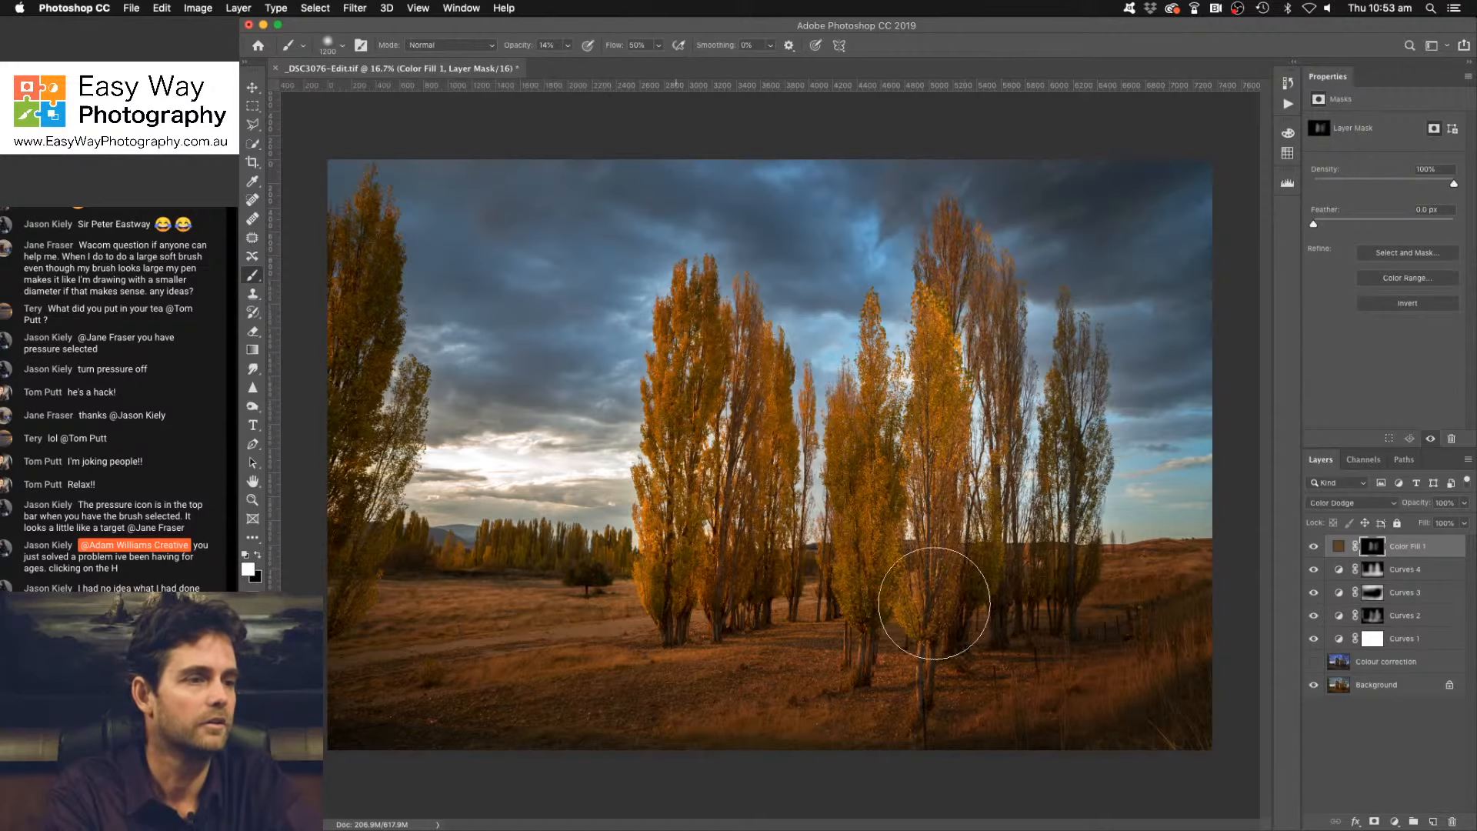
mouse_move(886, 659)
mouse_down()
mouse_move(906, 630)
mouse_move(1202, 600)
mouse_move(1170, 600)
mouse_up()
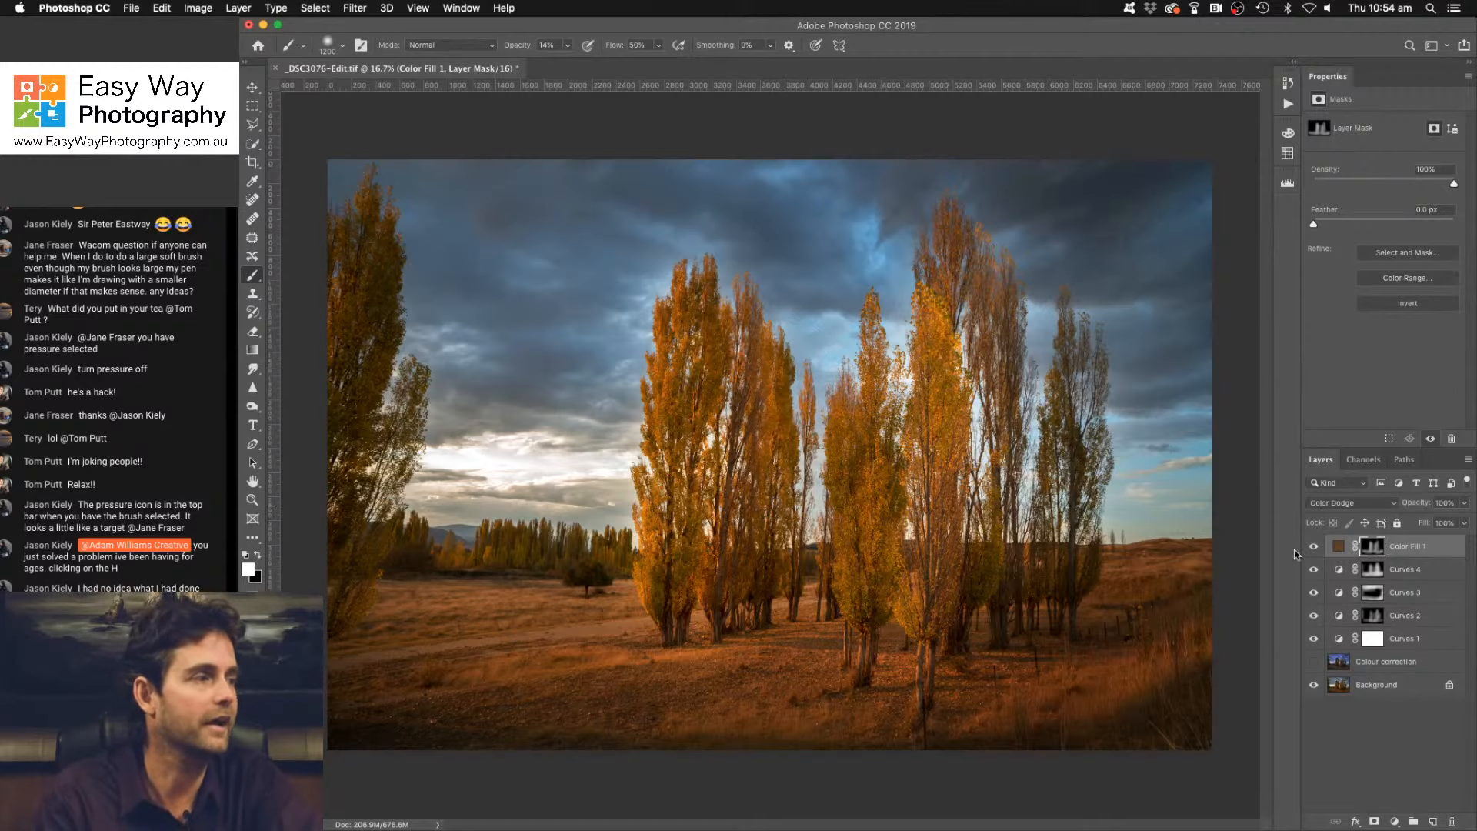
Compare the photo with and without the masked Color Fill 1 glow.
click(1312, 547)
click(1312, 547)
click(1313, 547)
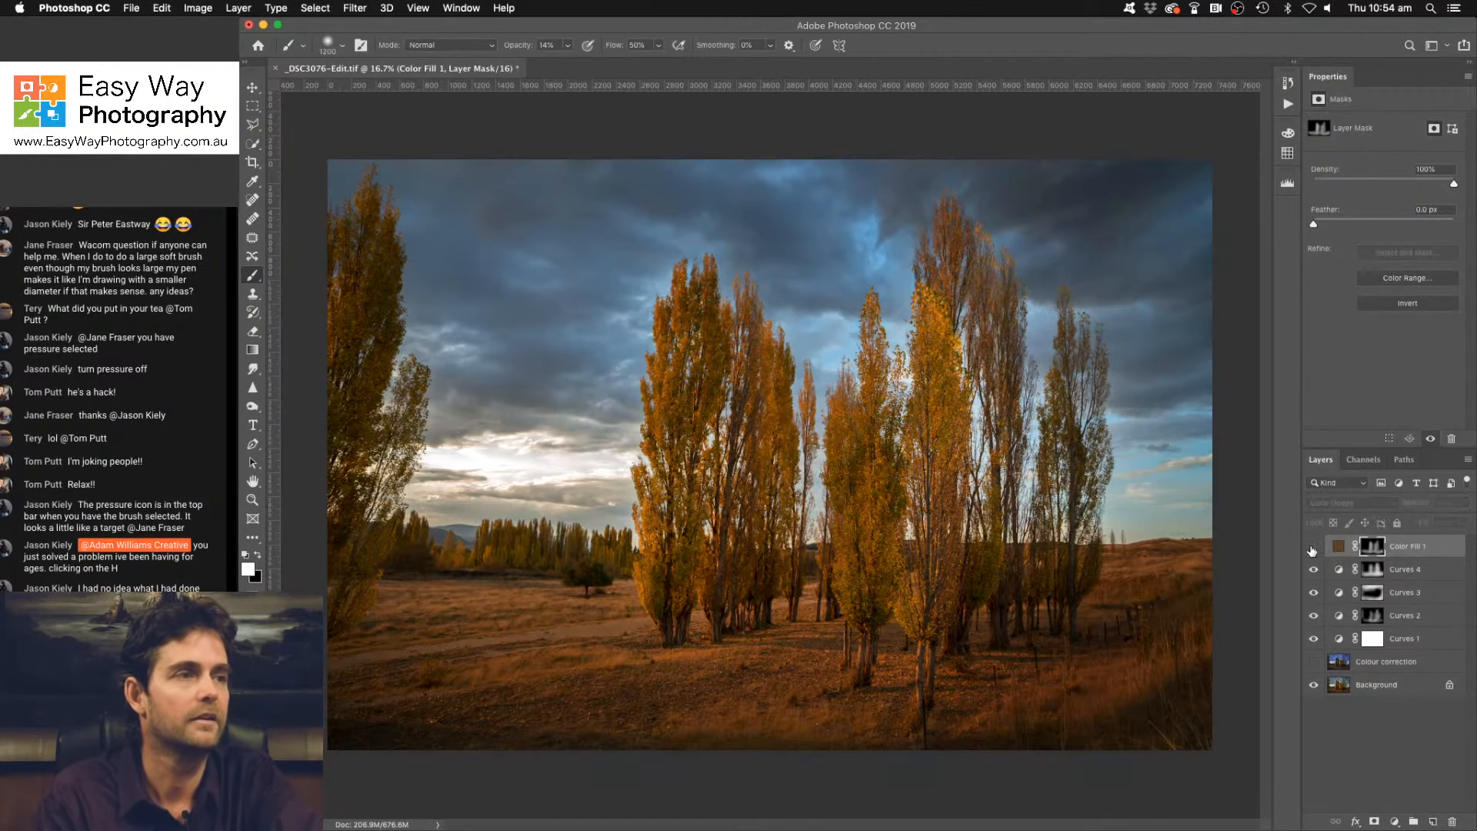
click(1313, 547)
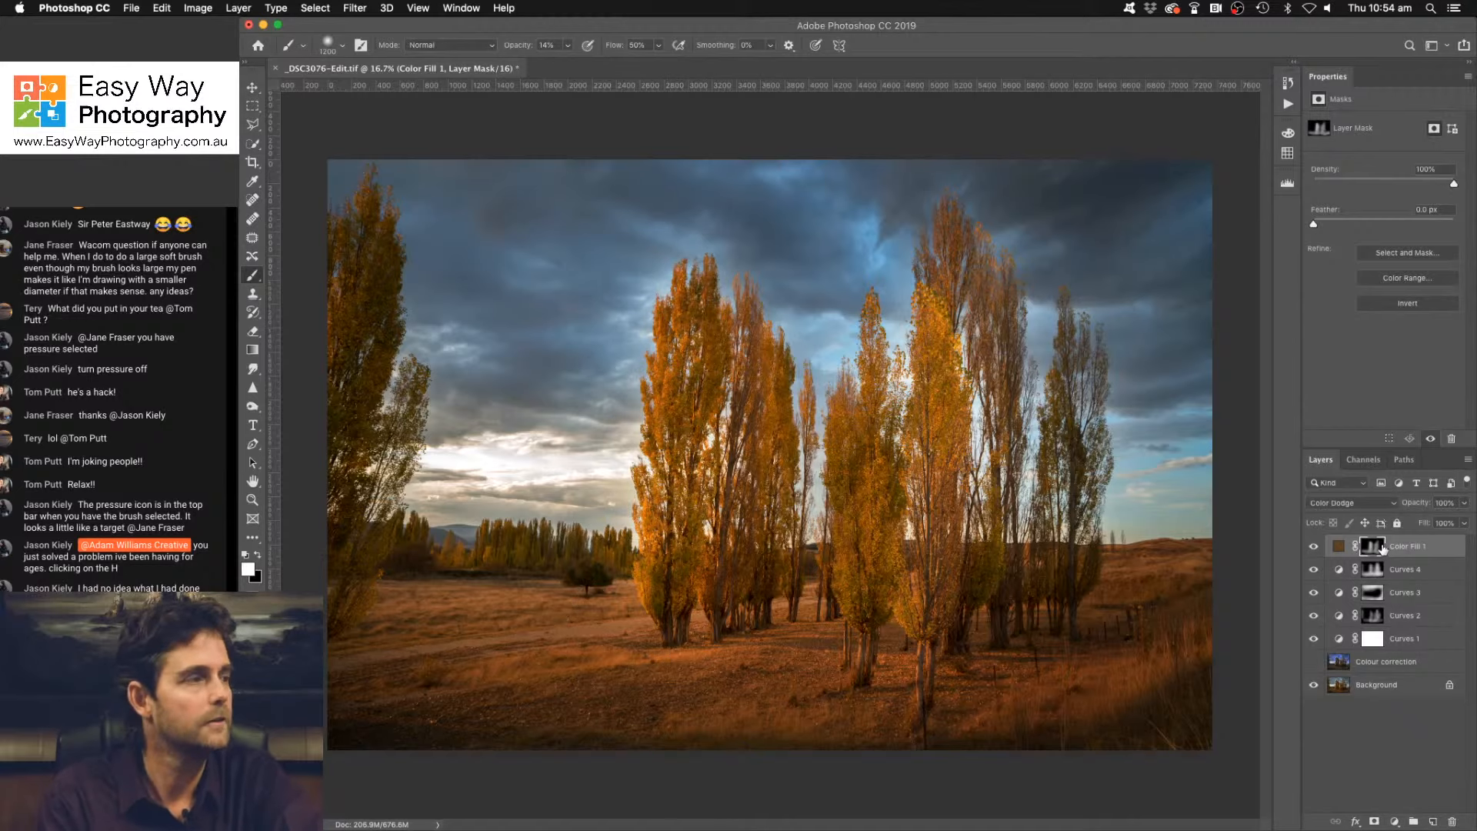
click(1313, 547)
click(1313, 547)
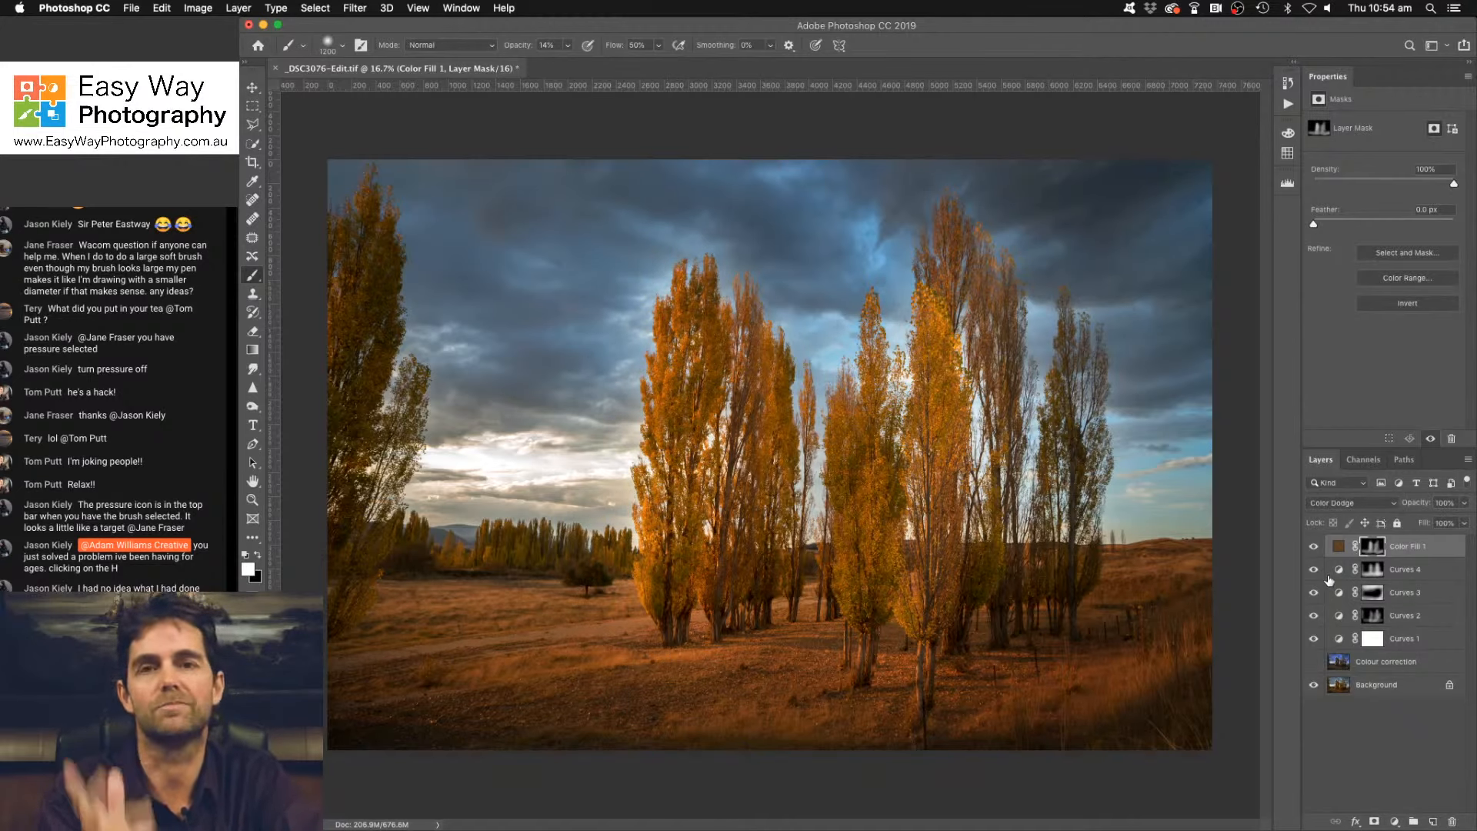
double_click(1447, 551)
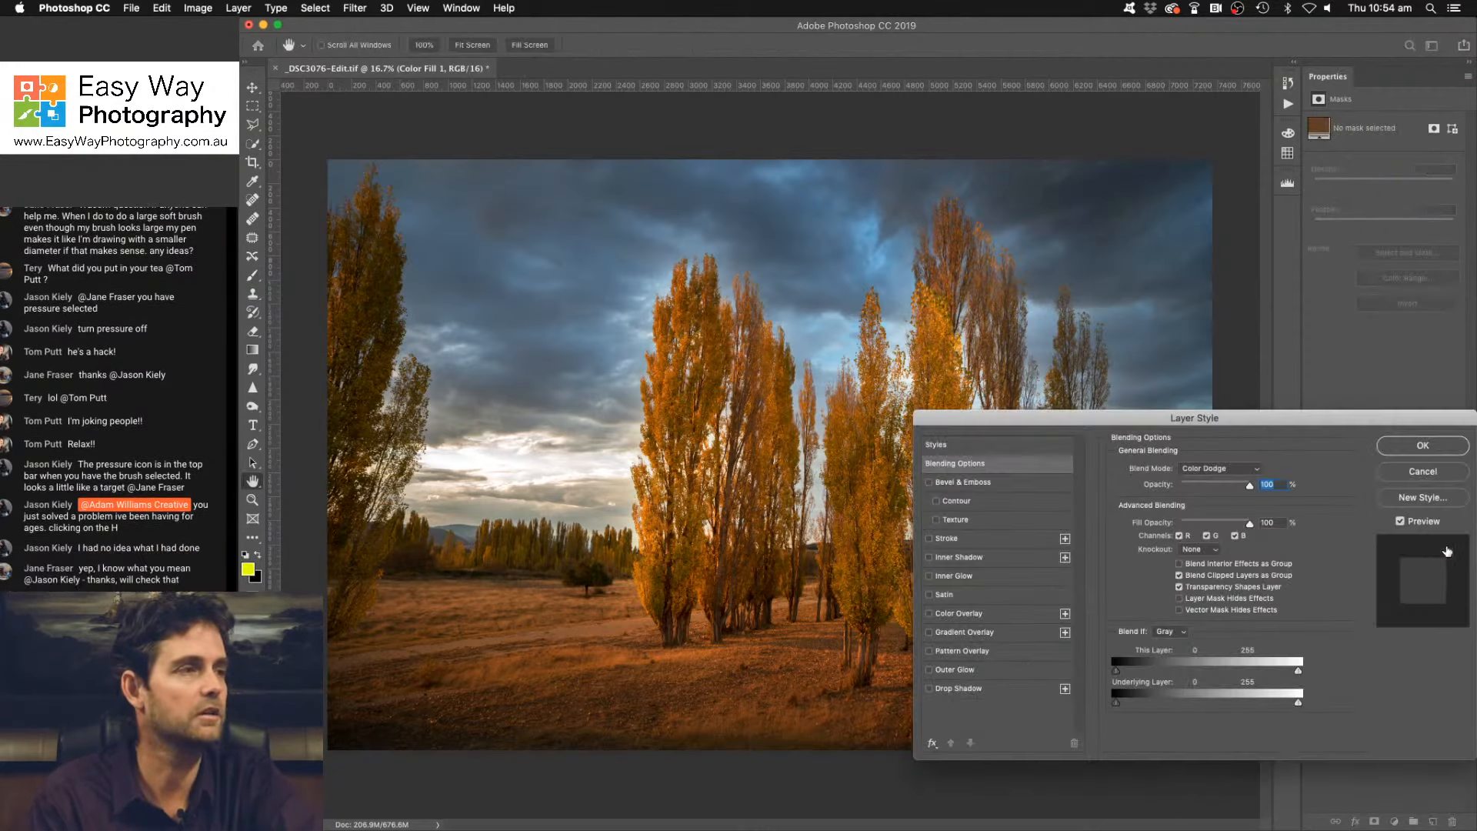
drag(1149, 420, 1150, 469)
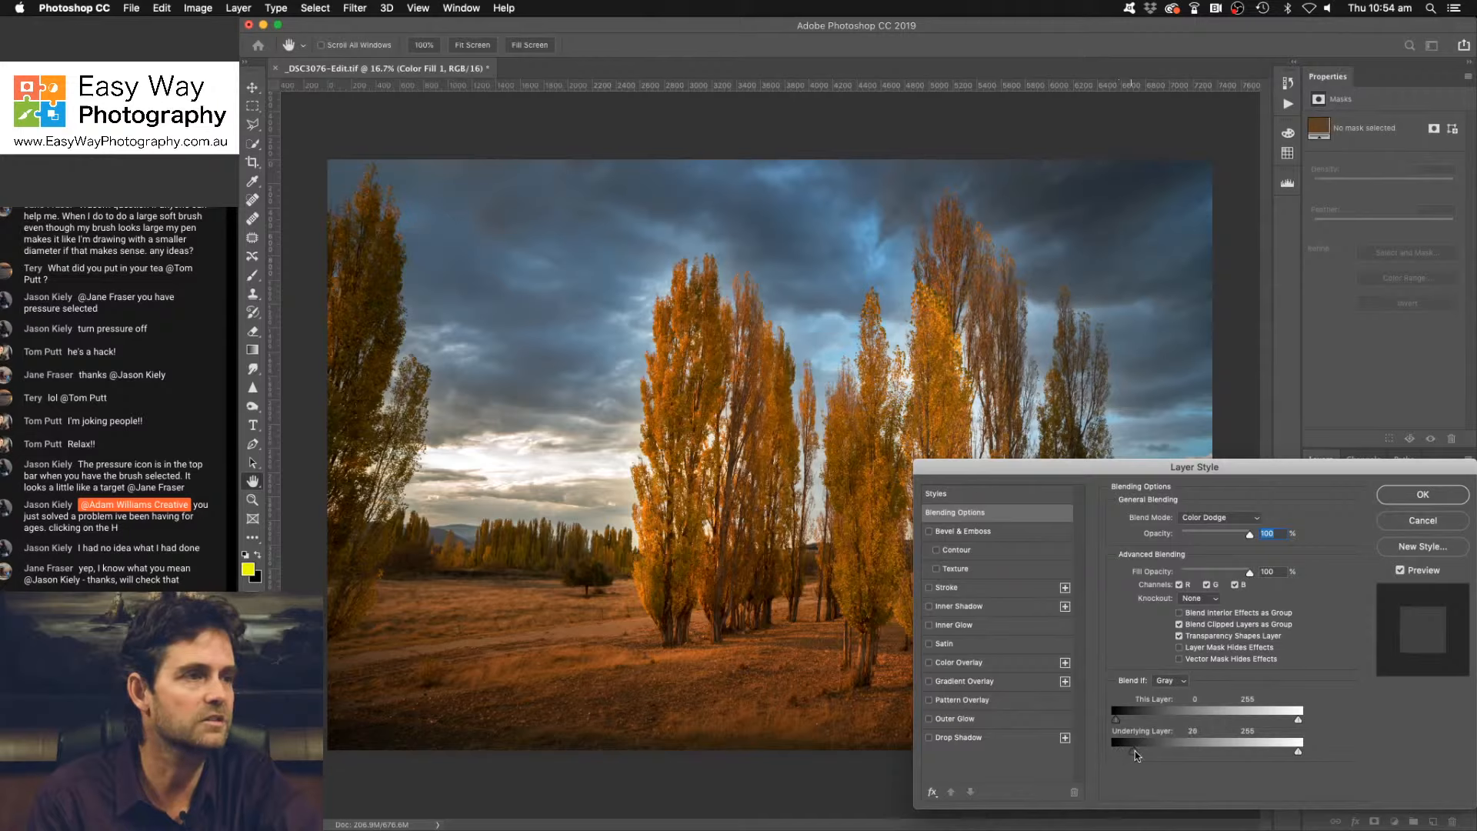
drag(1134, 751, 1005, 751)
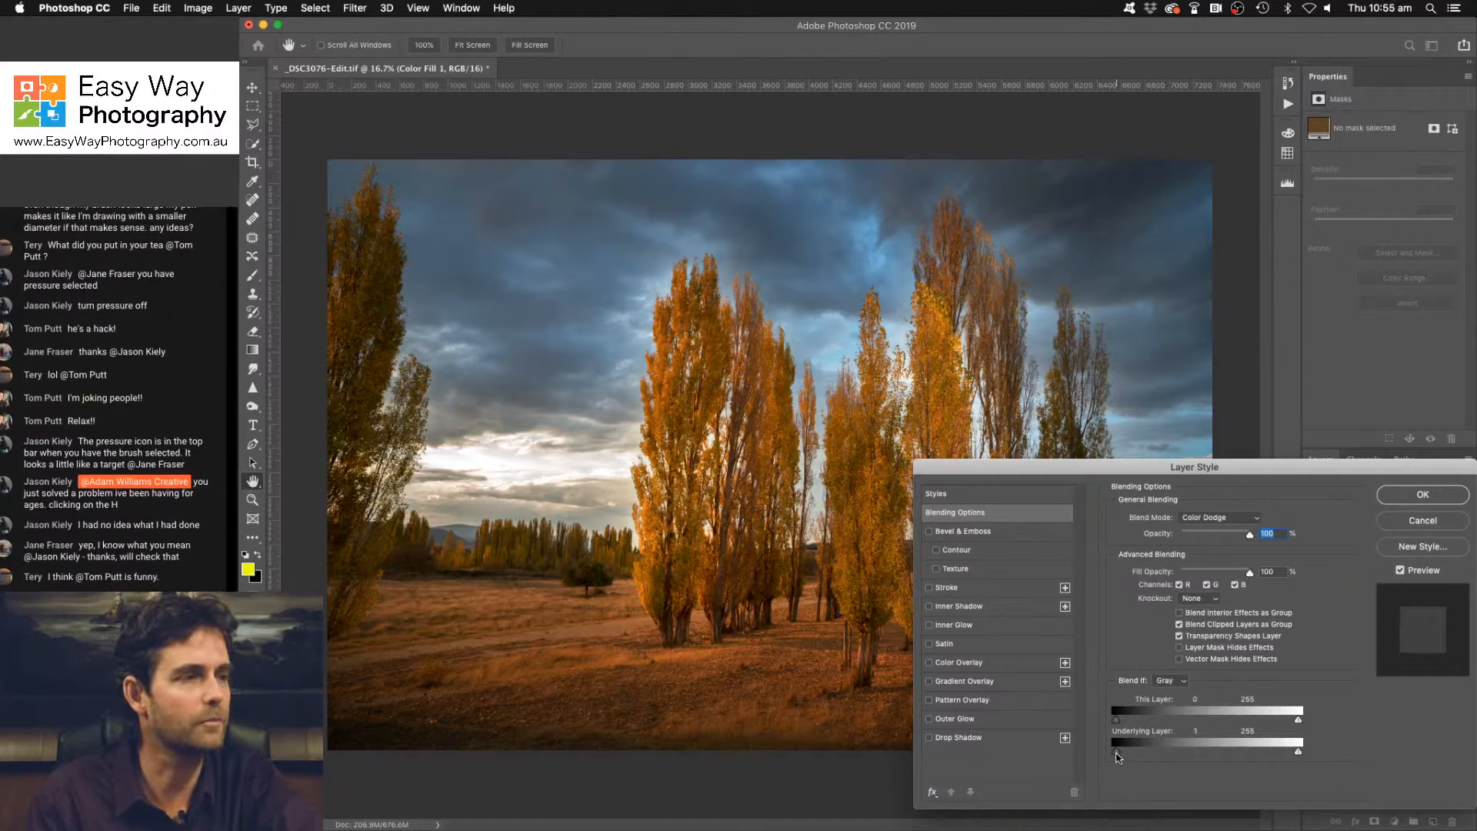
mouse_move(1136, 753)
mouse_down()
mouse_move(1166, 744)
mouse_move(1115, 750)
mouse_up()
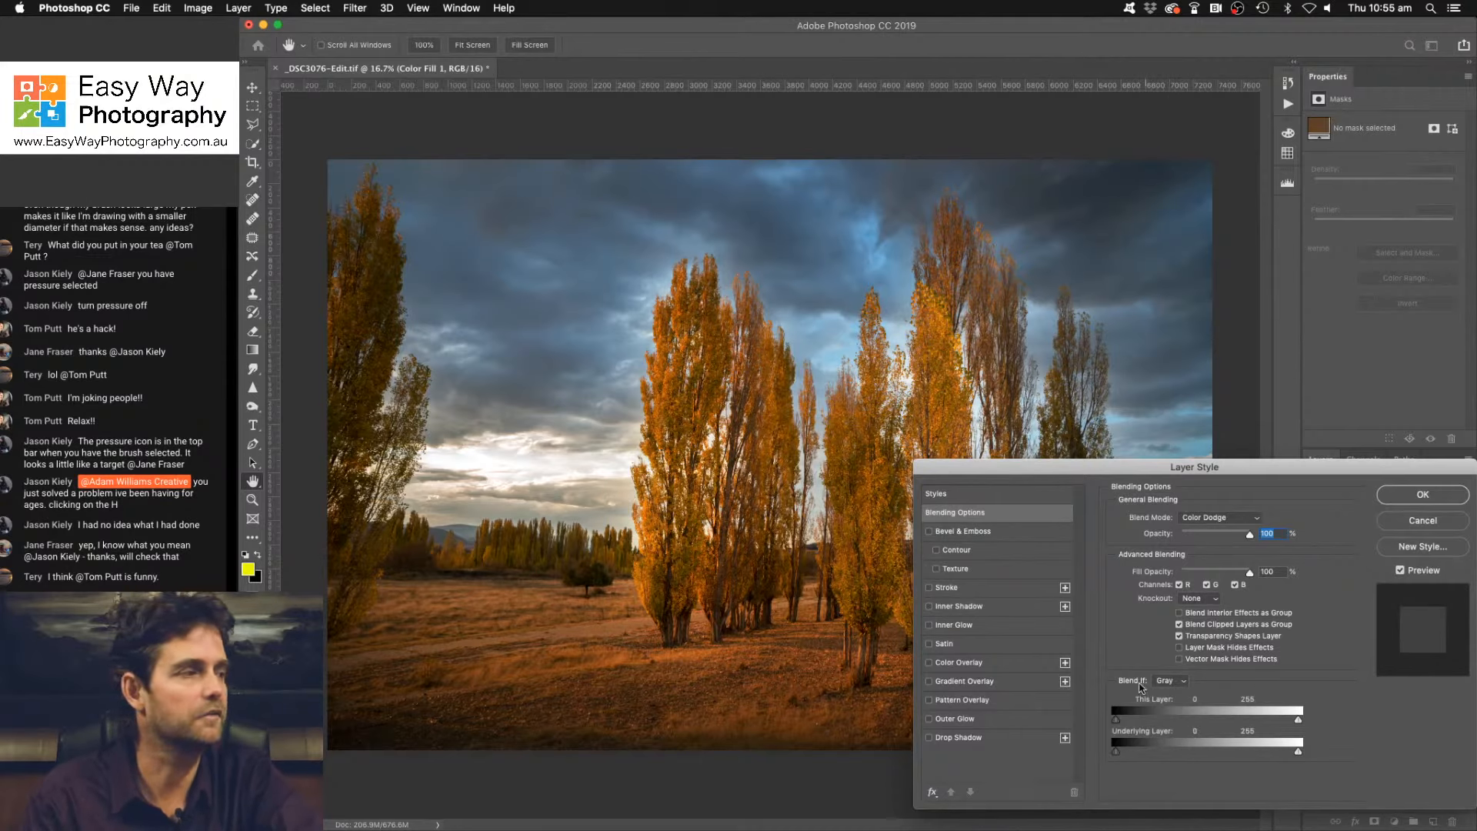
click(1421, 523)
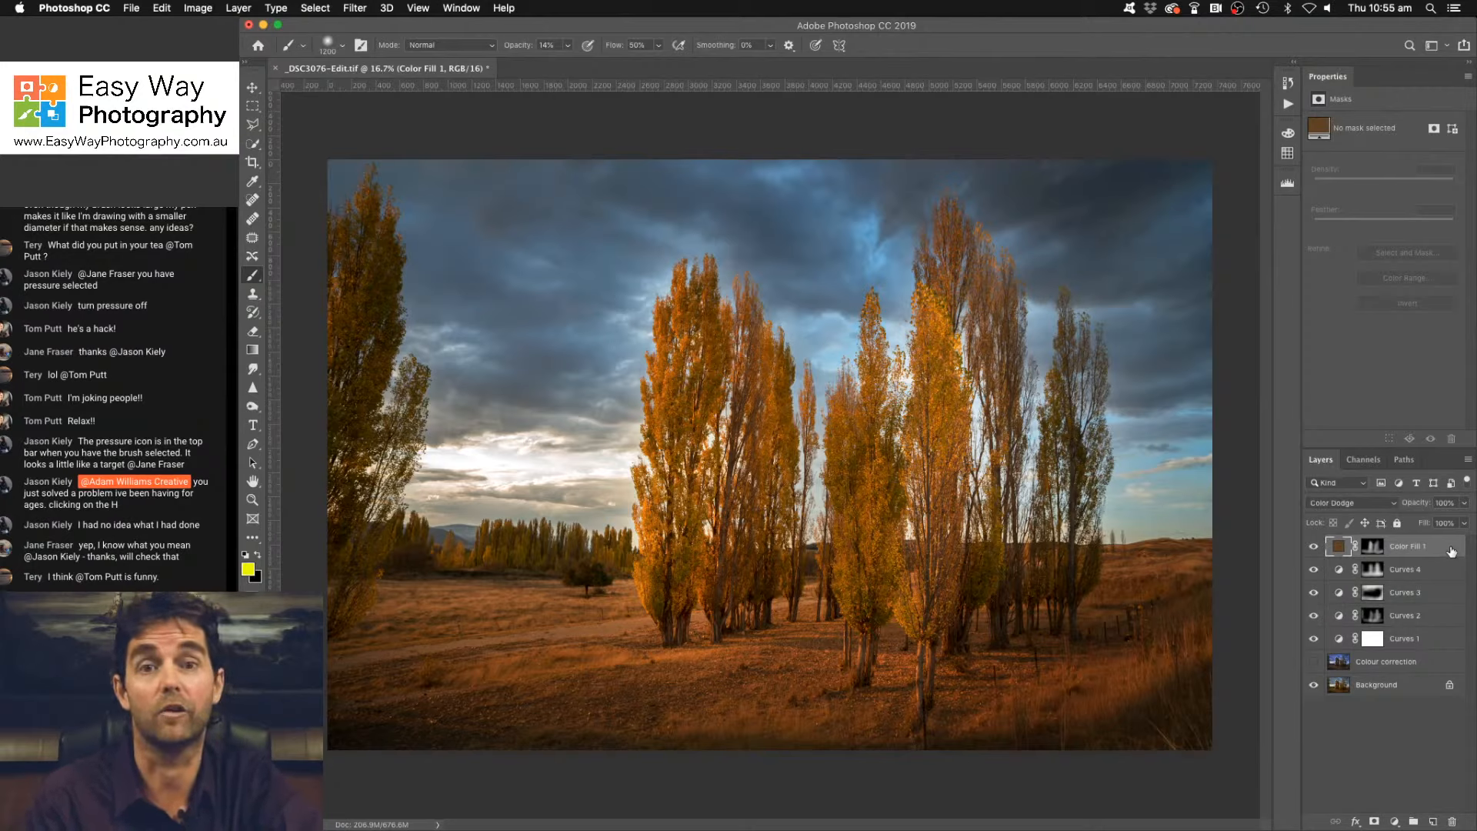
In Color Fill 1's blending options, split the Underlying Layer white Blend If slider to about 86 / 175 to exclude the highlights.
double_click(1451, 548)
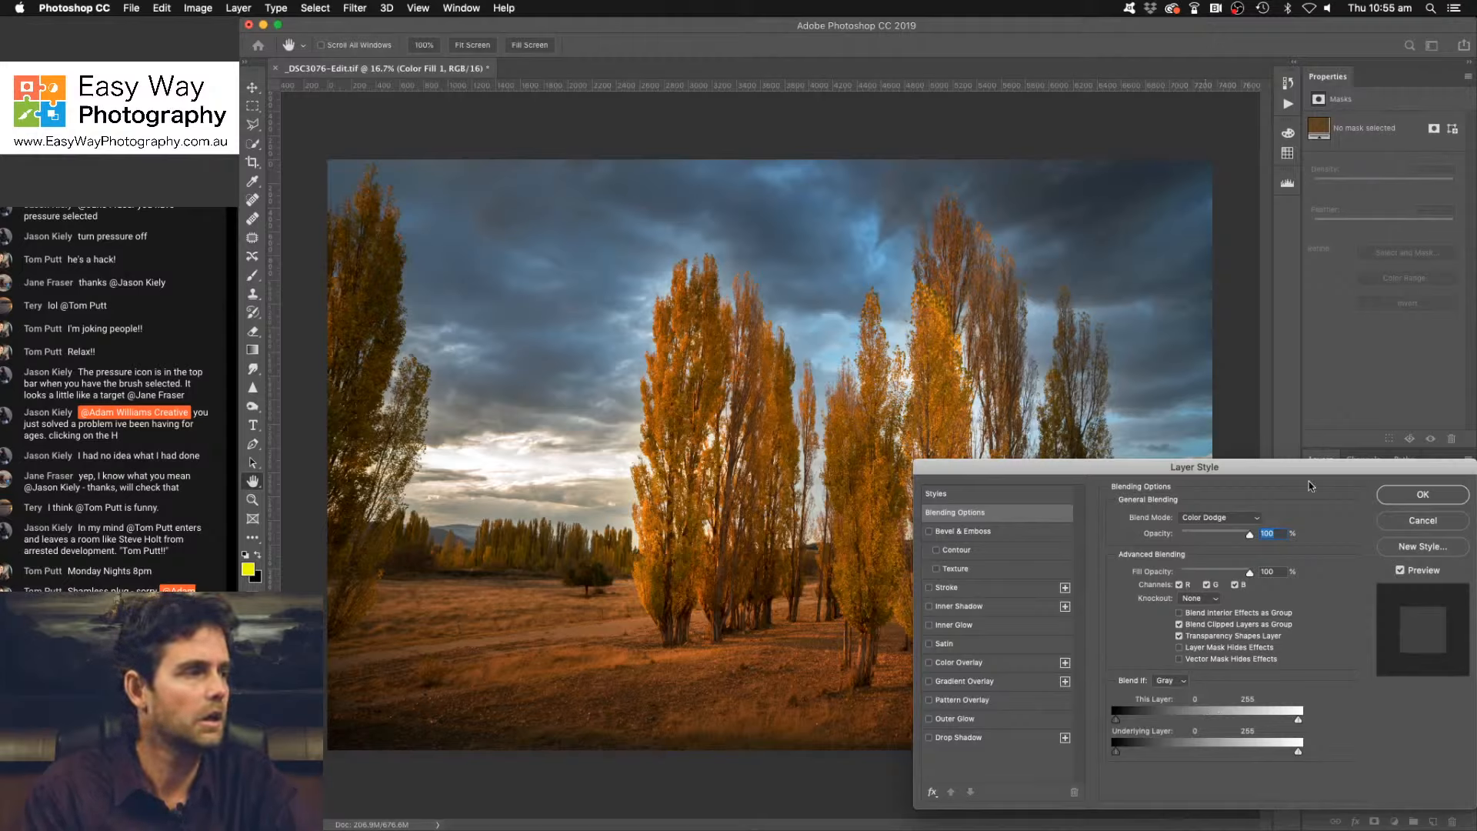
drag(1304, 473, 1308, 490)
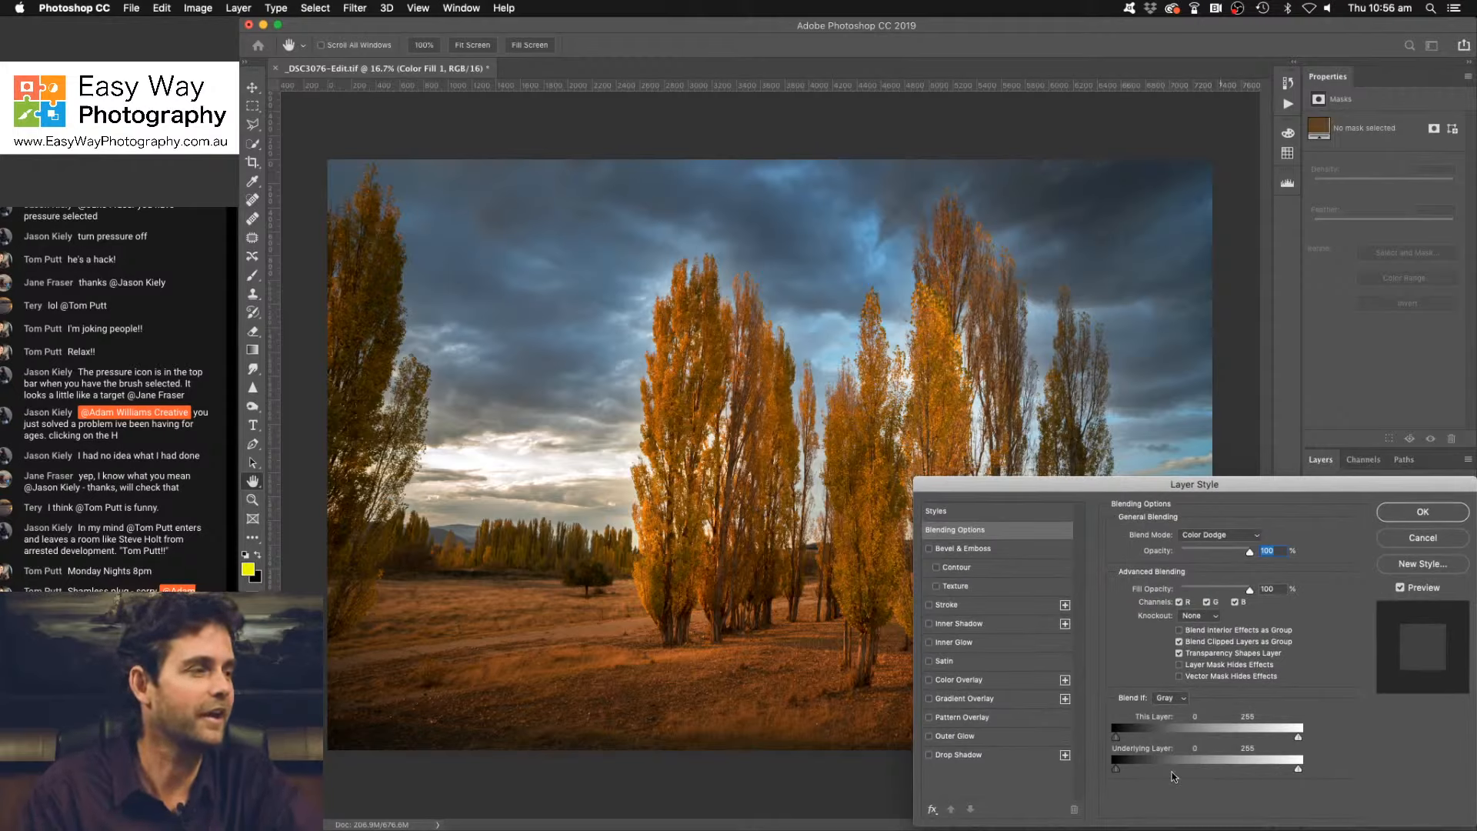
drag(1116, 768, 1119, 763)
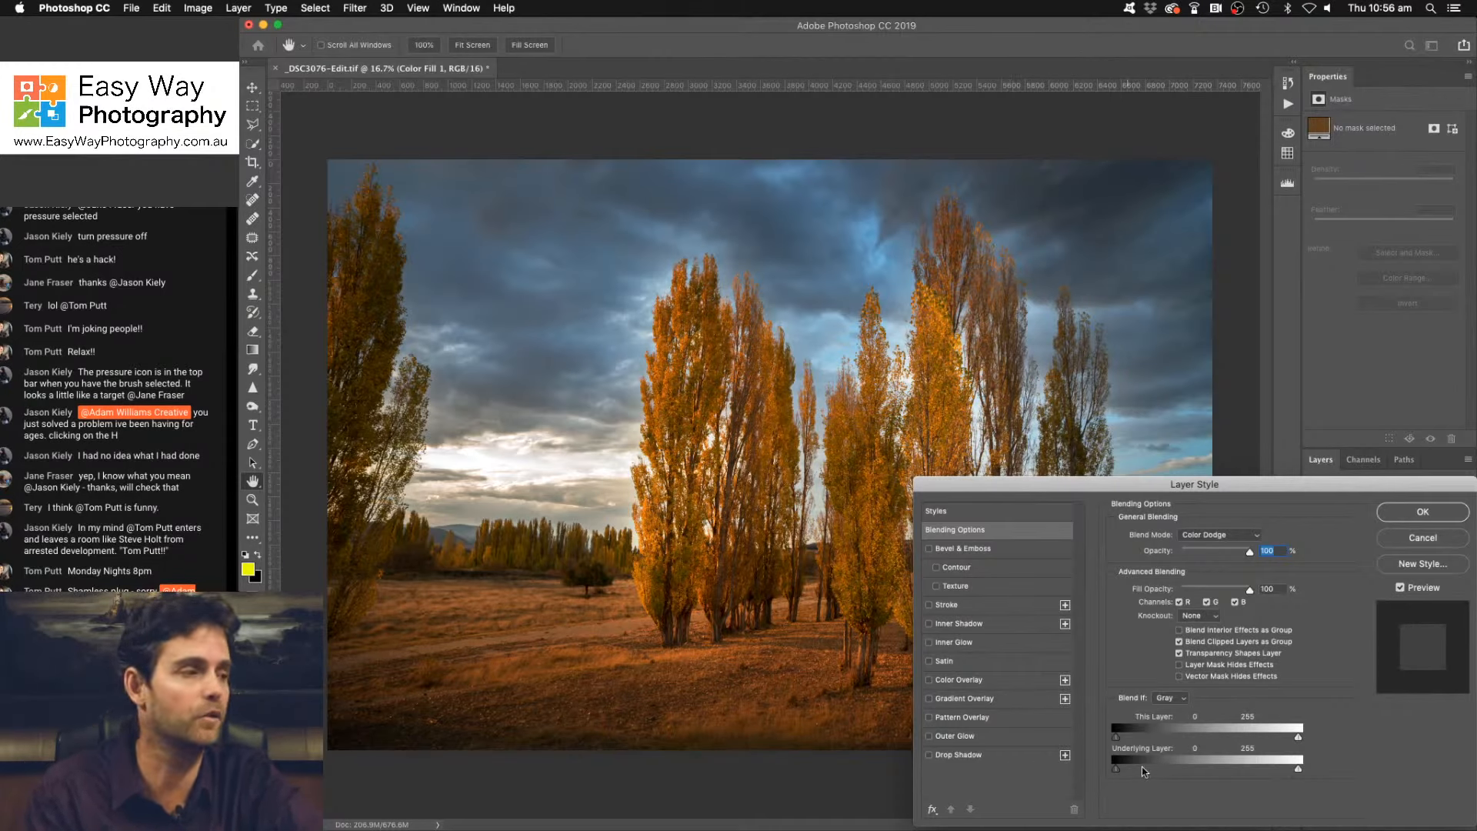
drag(1118, 770, 975, 762)
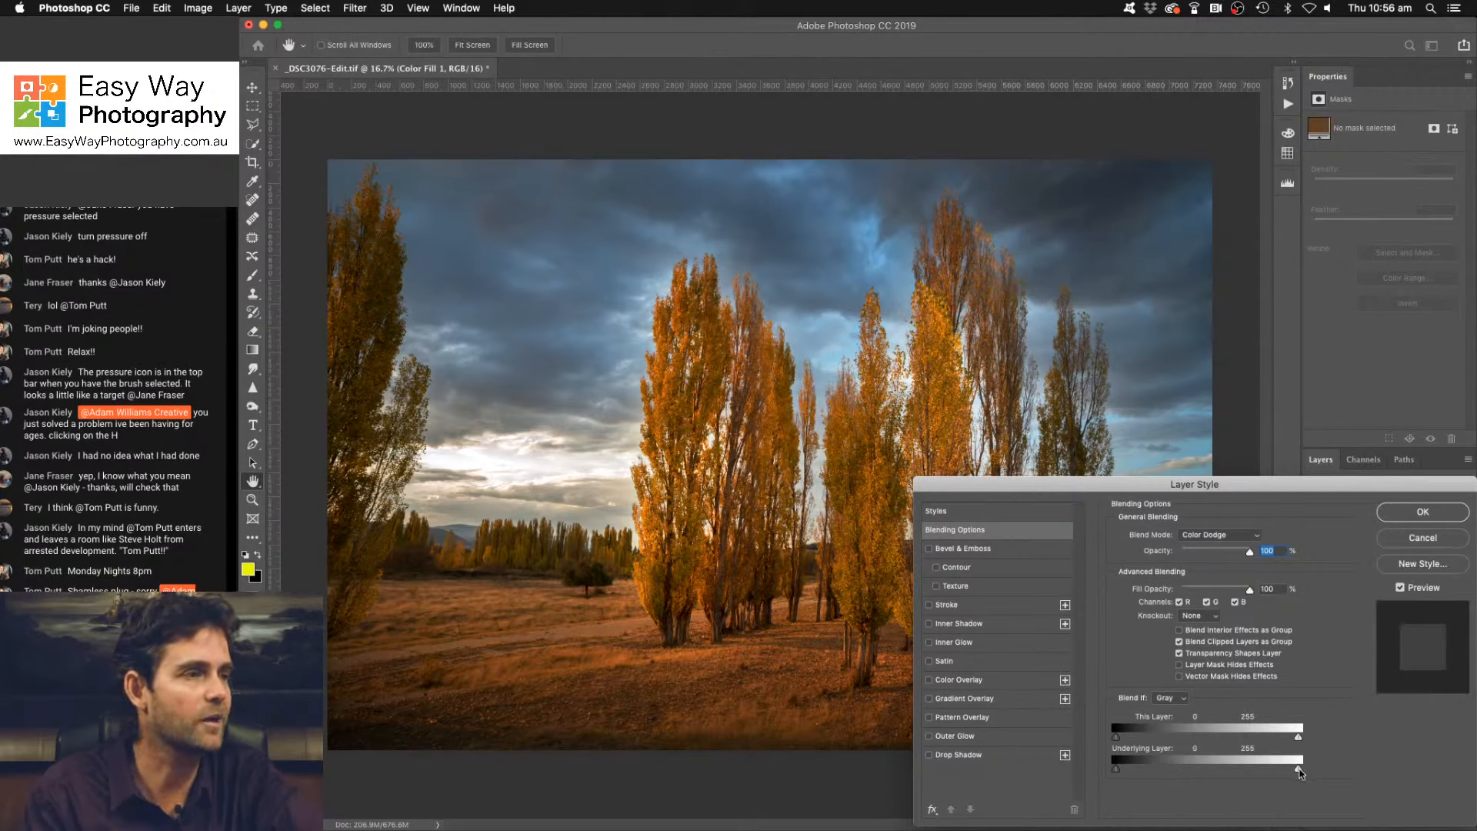
drag(1300, 771, 1197, 766)
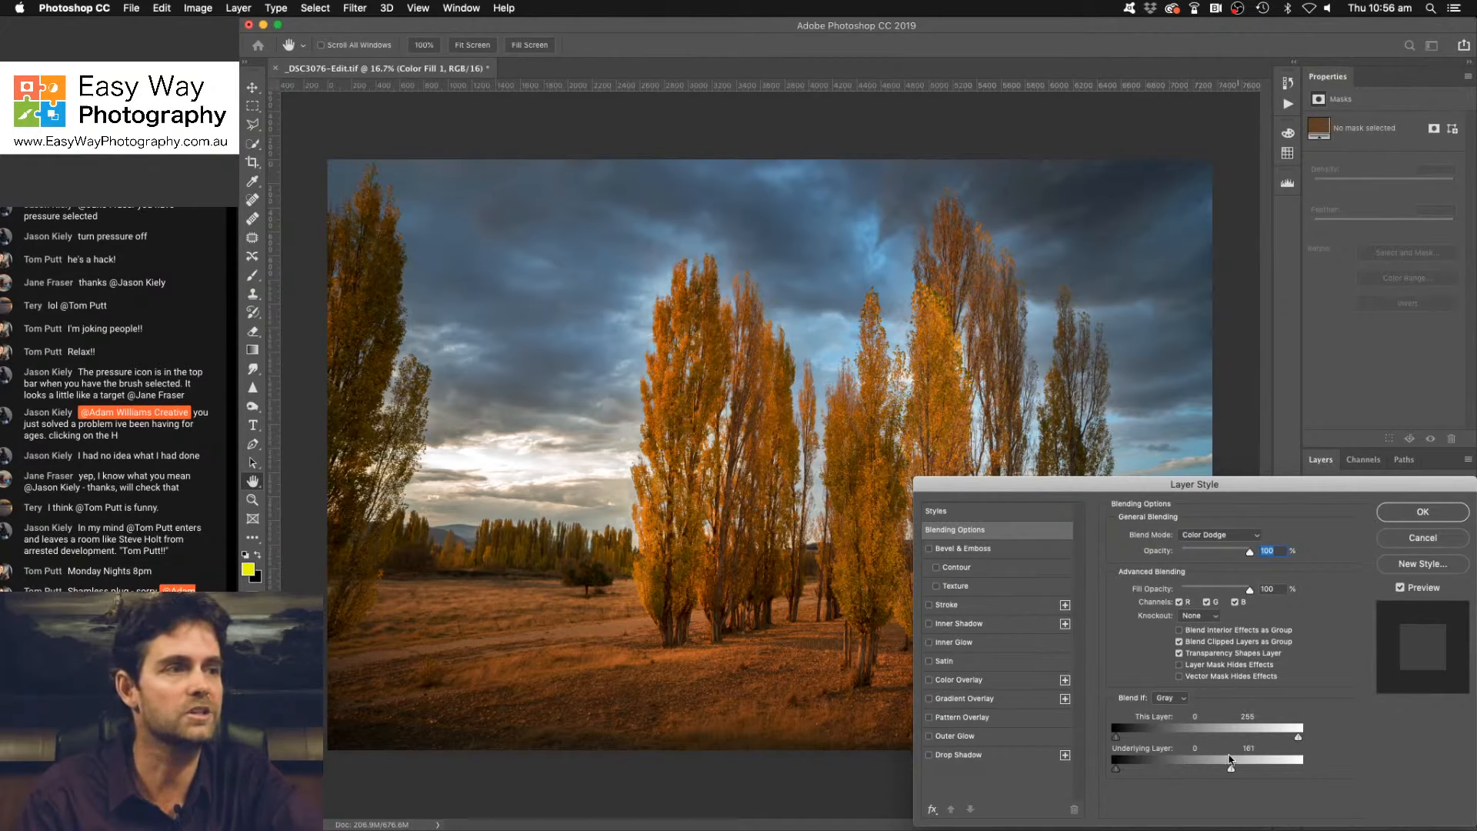
drag(1196, 767, 1192, 766)
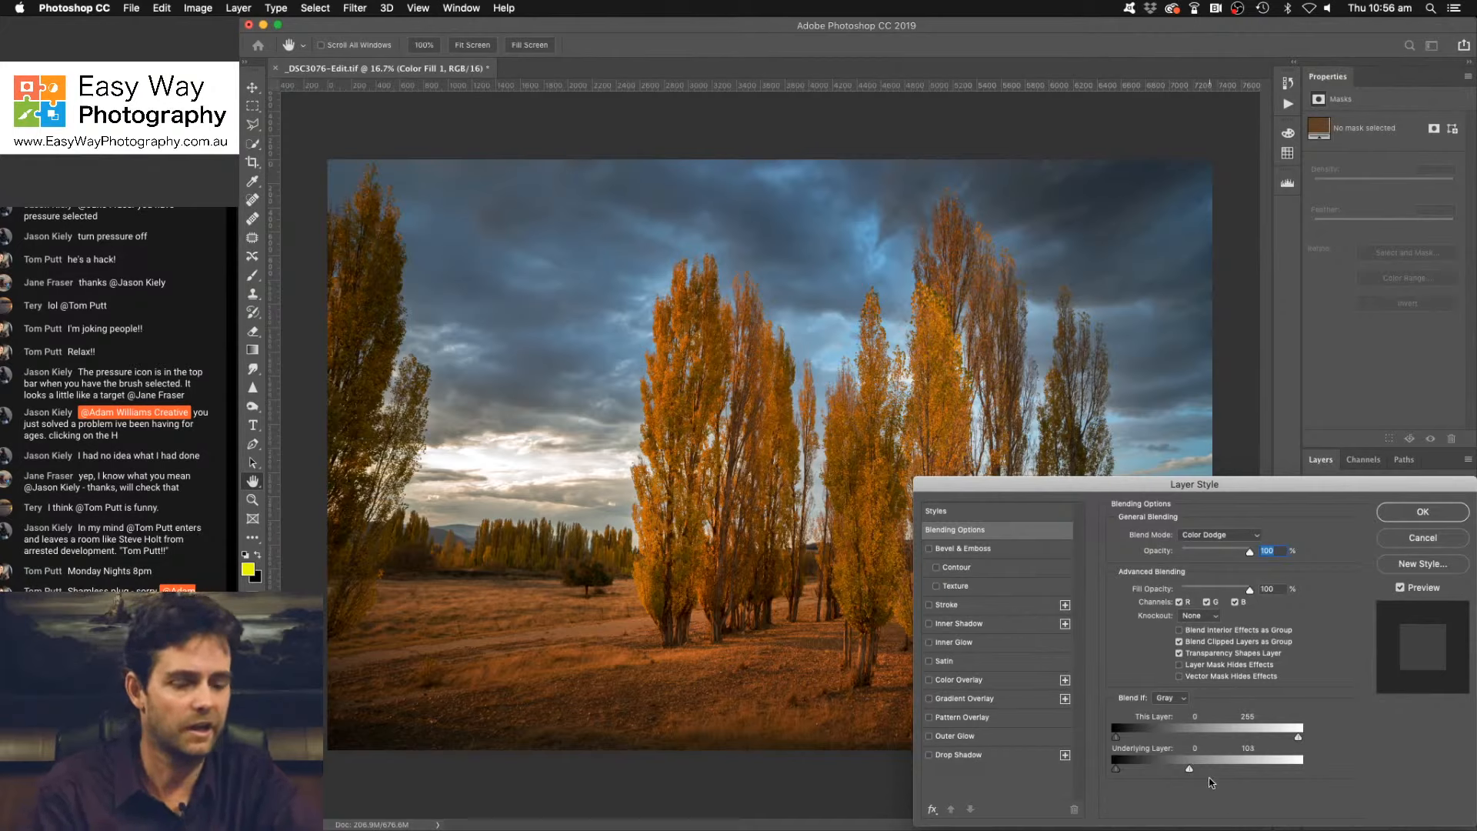
key(alt)
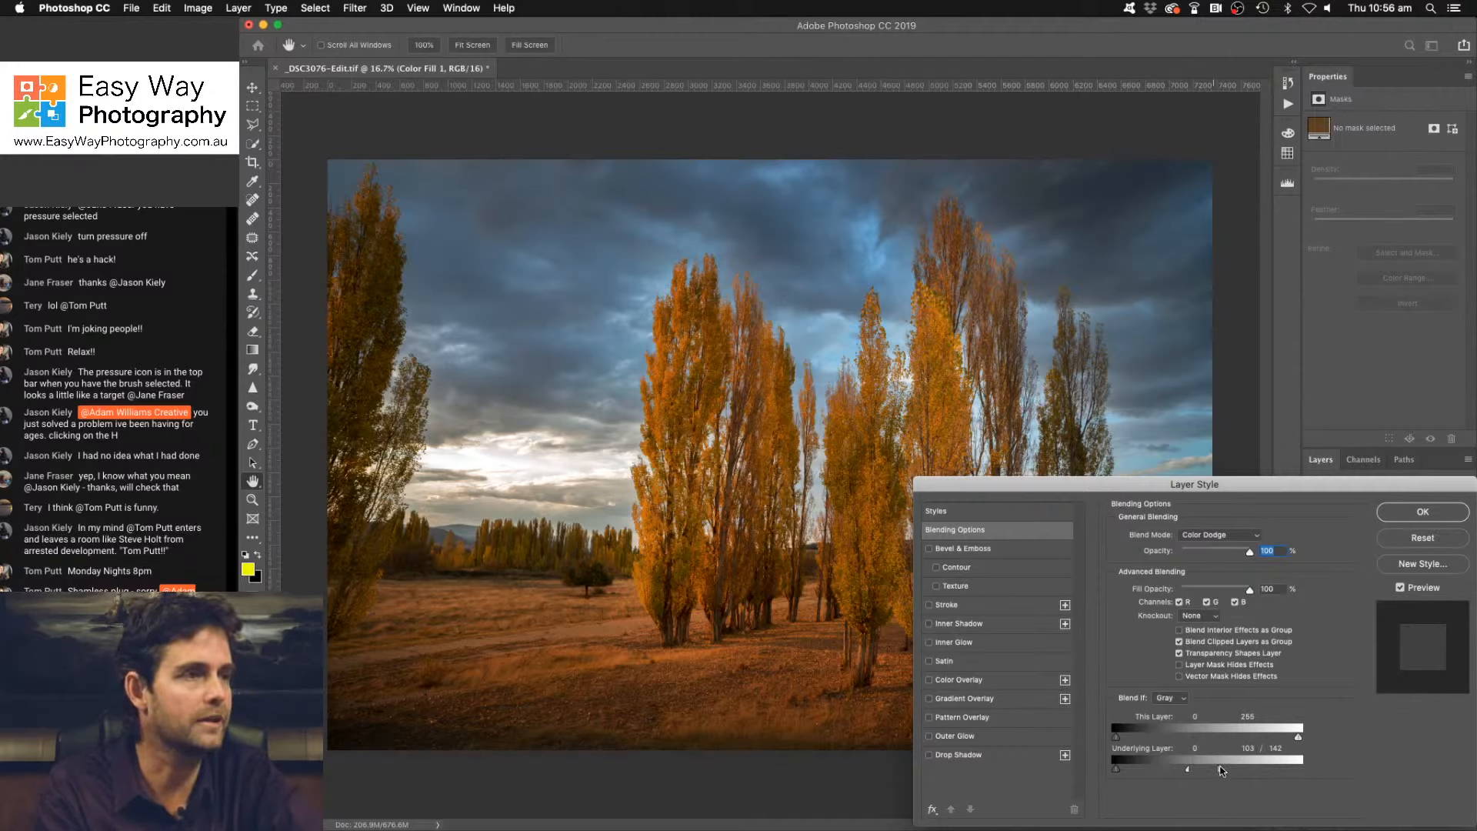
drag(1184, 775, 1175, 769)
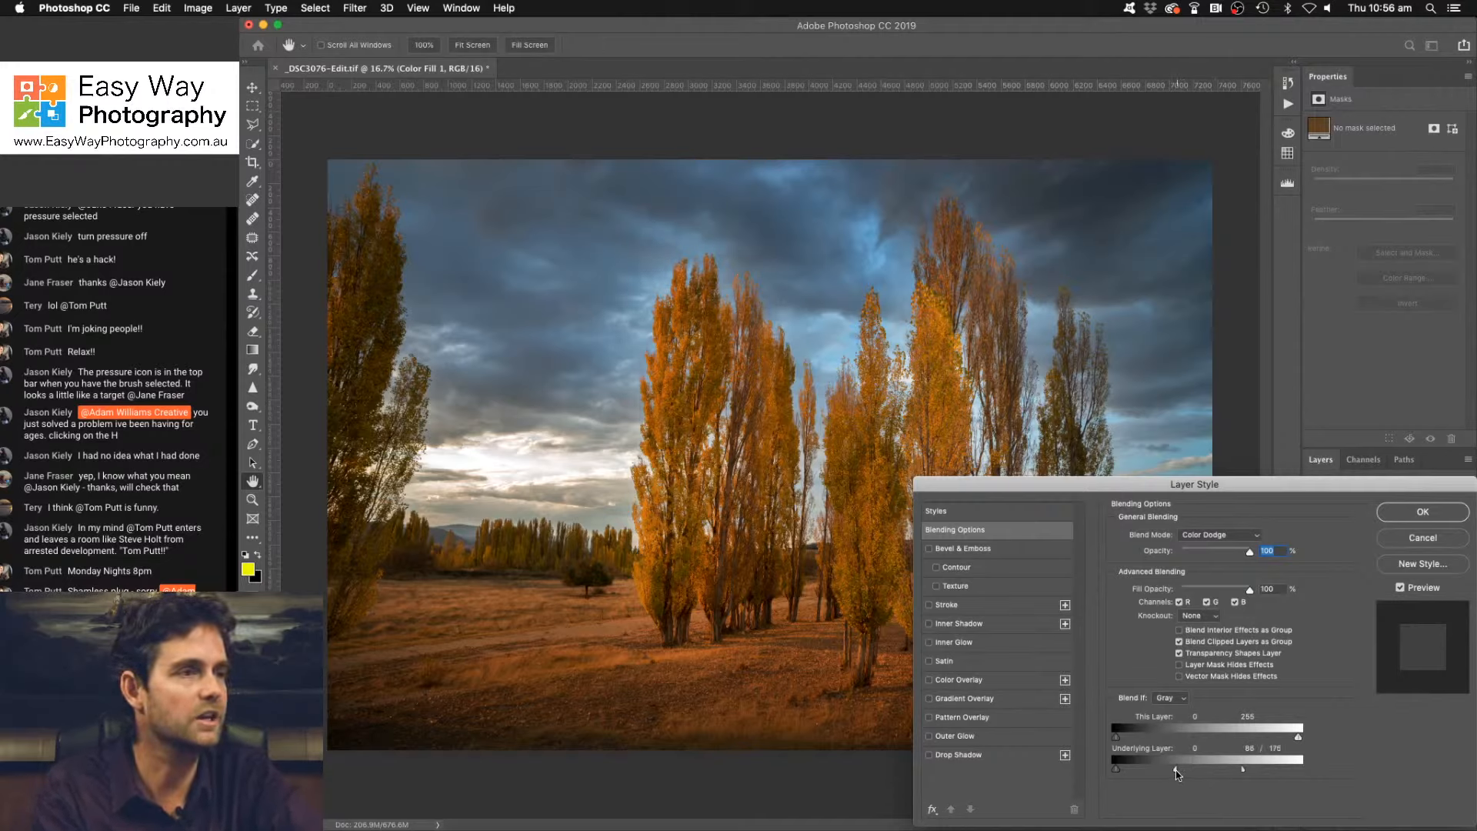
click(1410, 514)
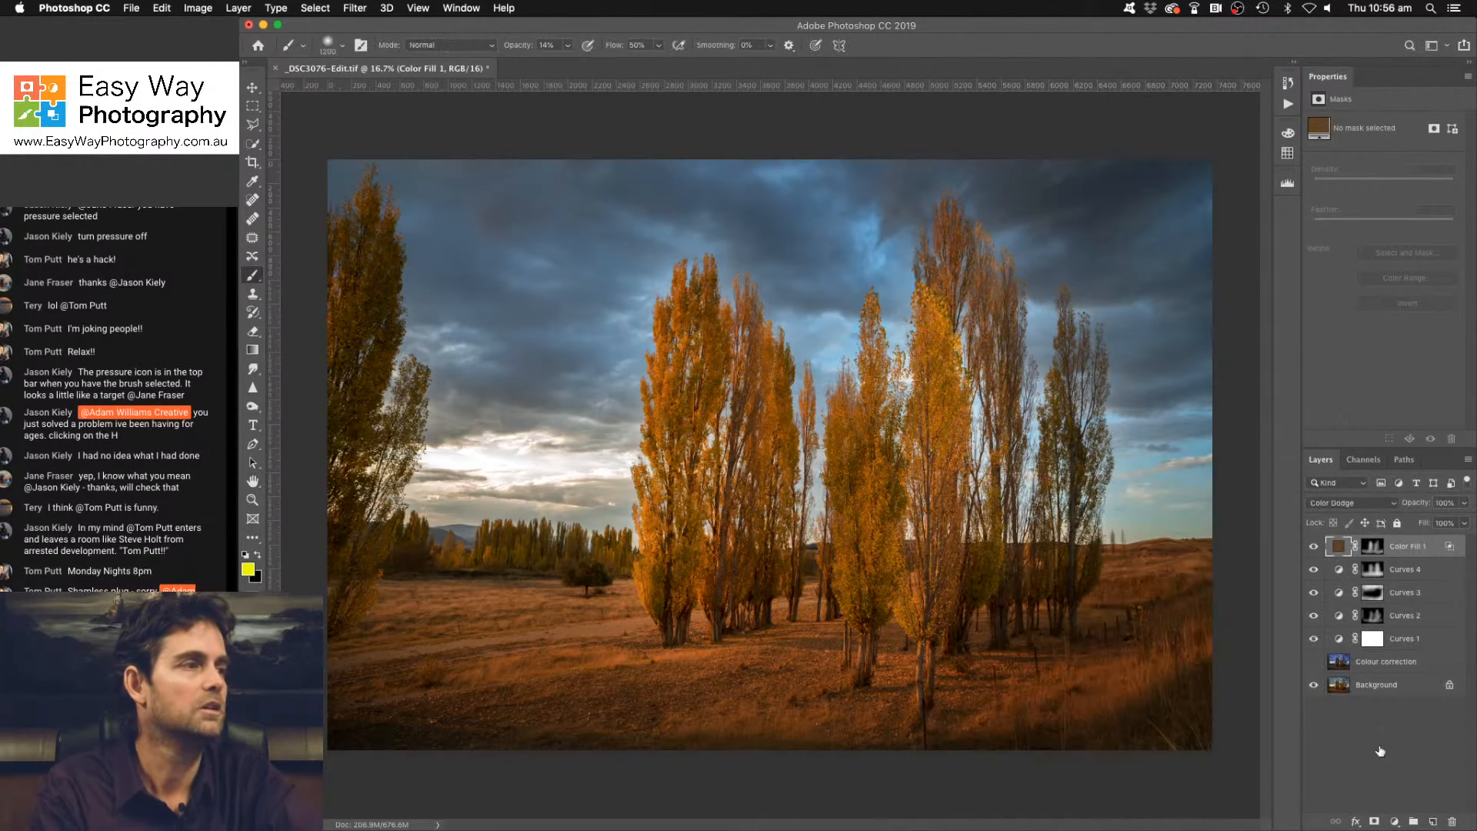
Compare the photo with and without Color Fill 1 using its Blend If settings.
click(1312, 546)
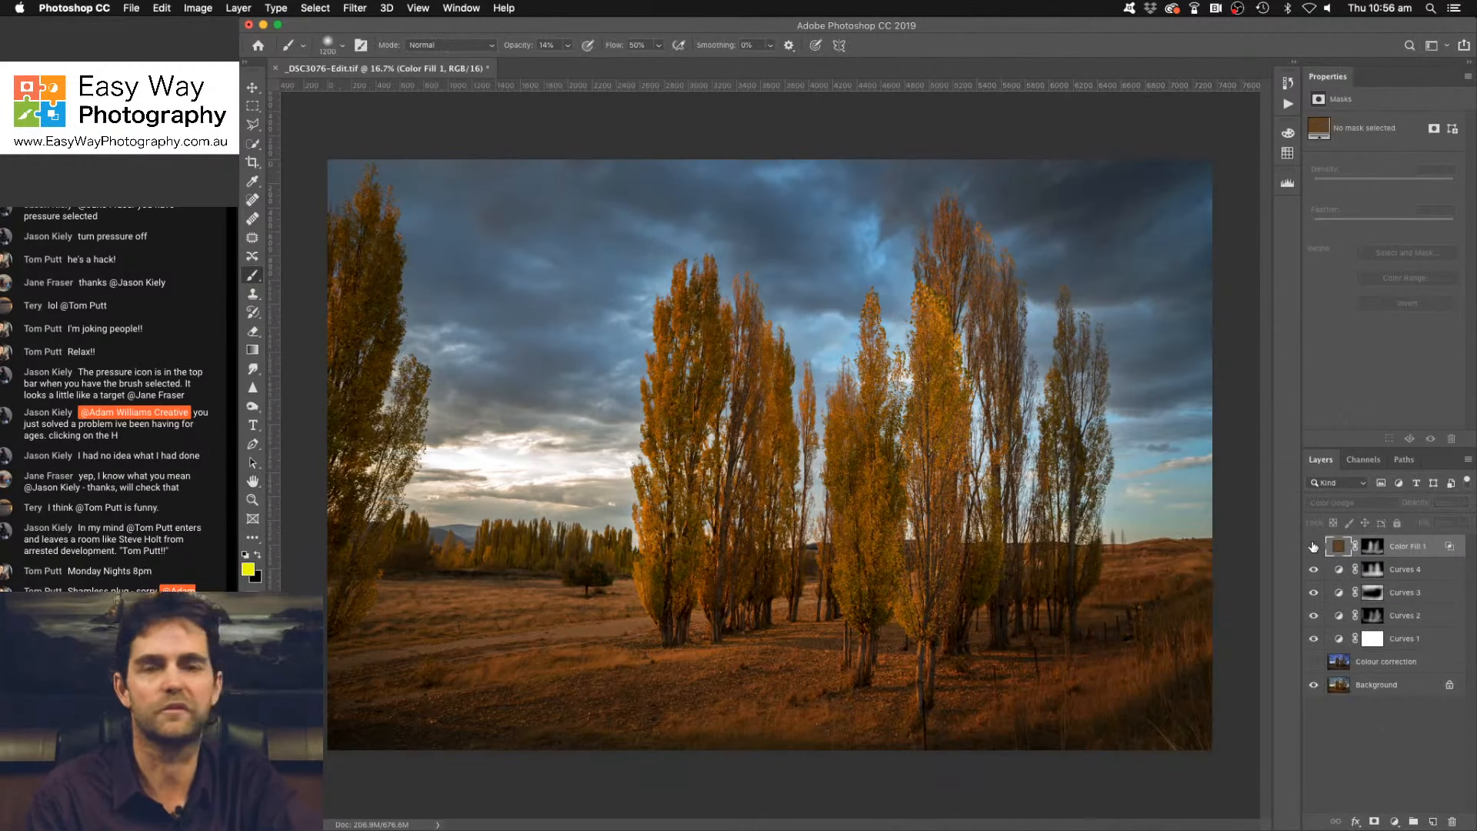
click(1313, 546)
click(1313, 546)
click(1312, 546)
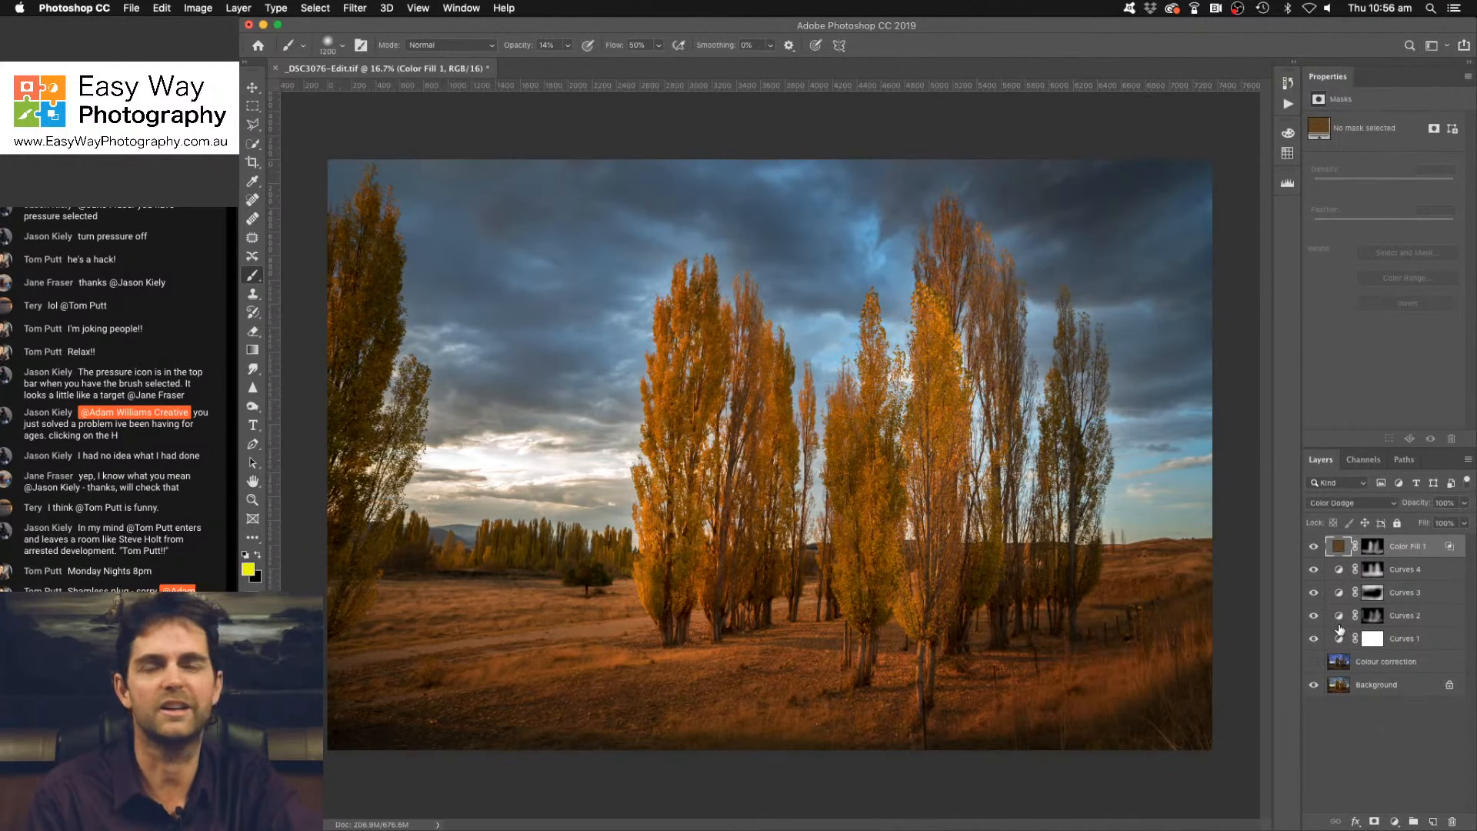
Add a second solid colour fill layer in brown #5e452c and set its blend mode to Color Dodge.
click(1393, 820)
click(1393, 546)
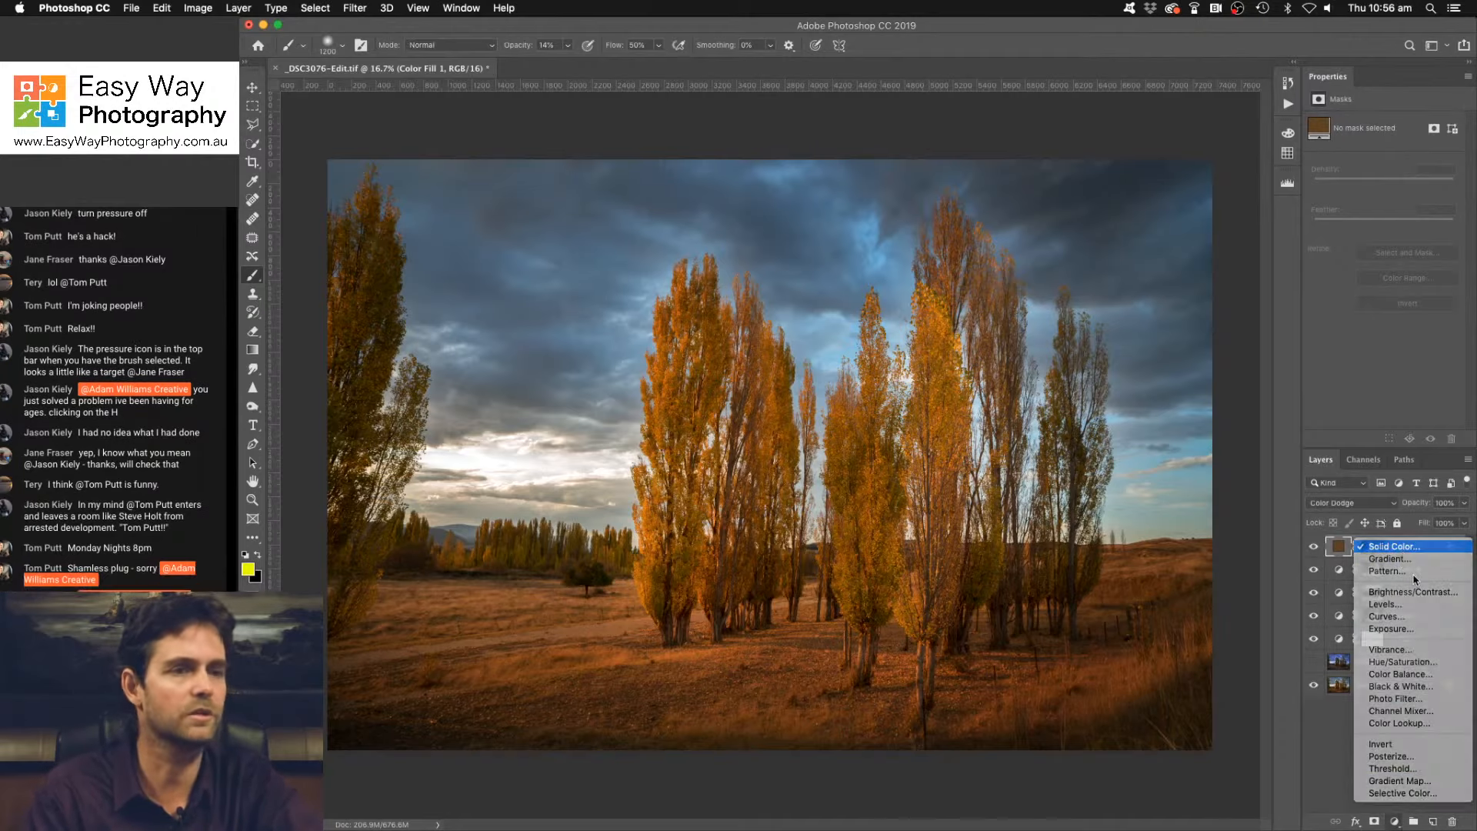
click(1200, 246)
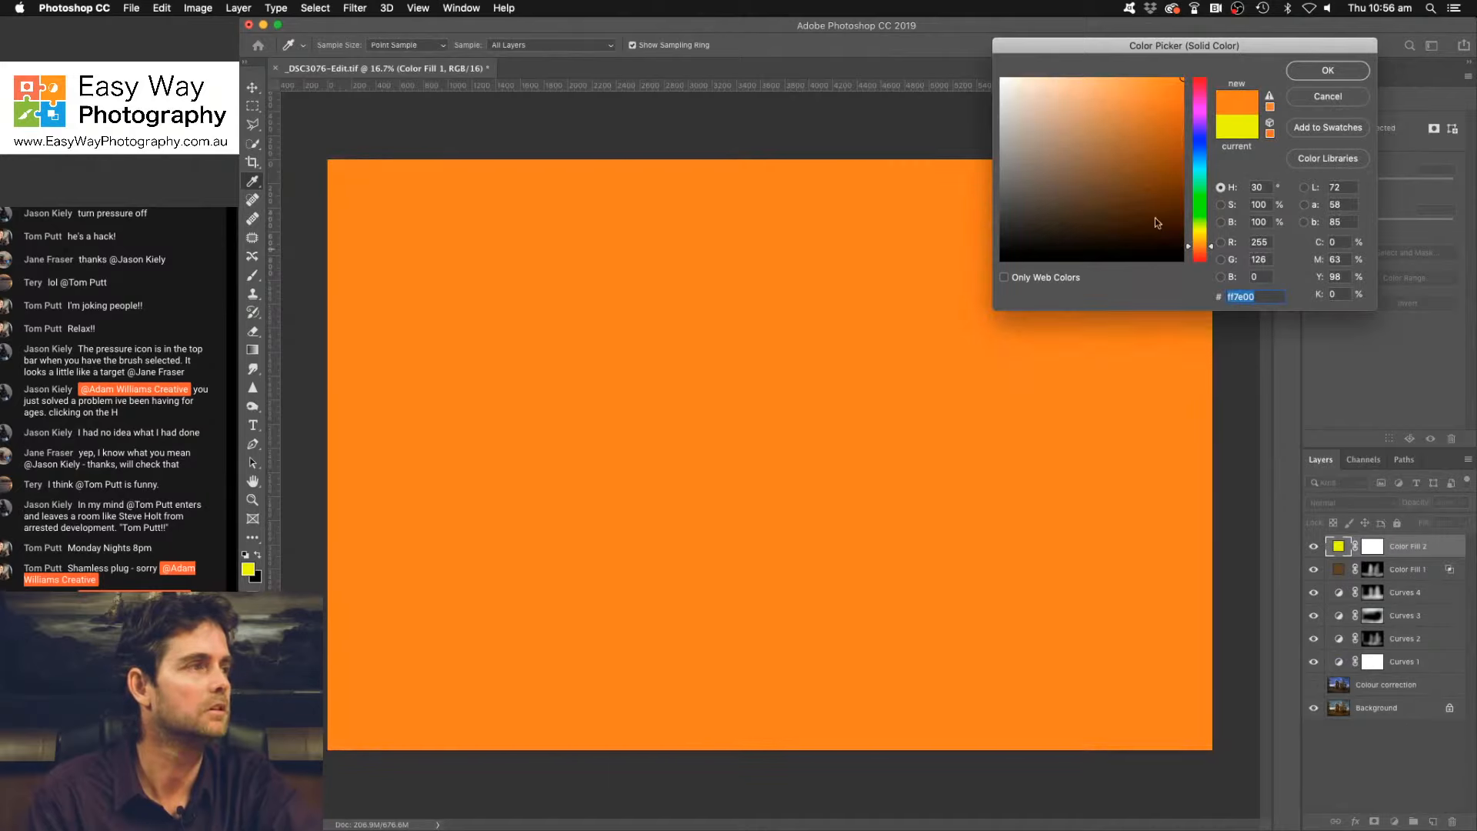
click(1097, 193)
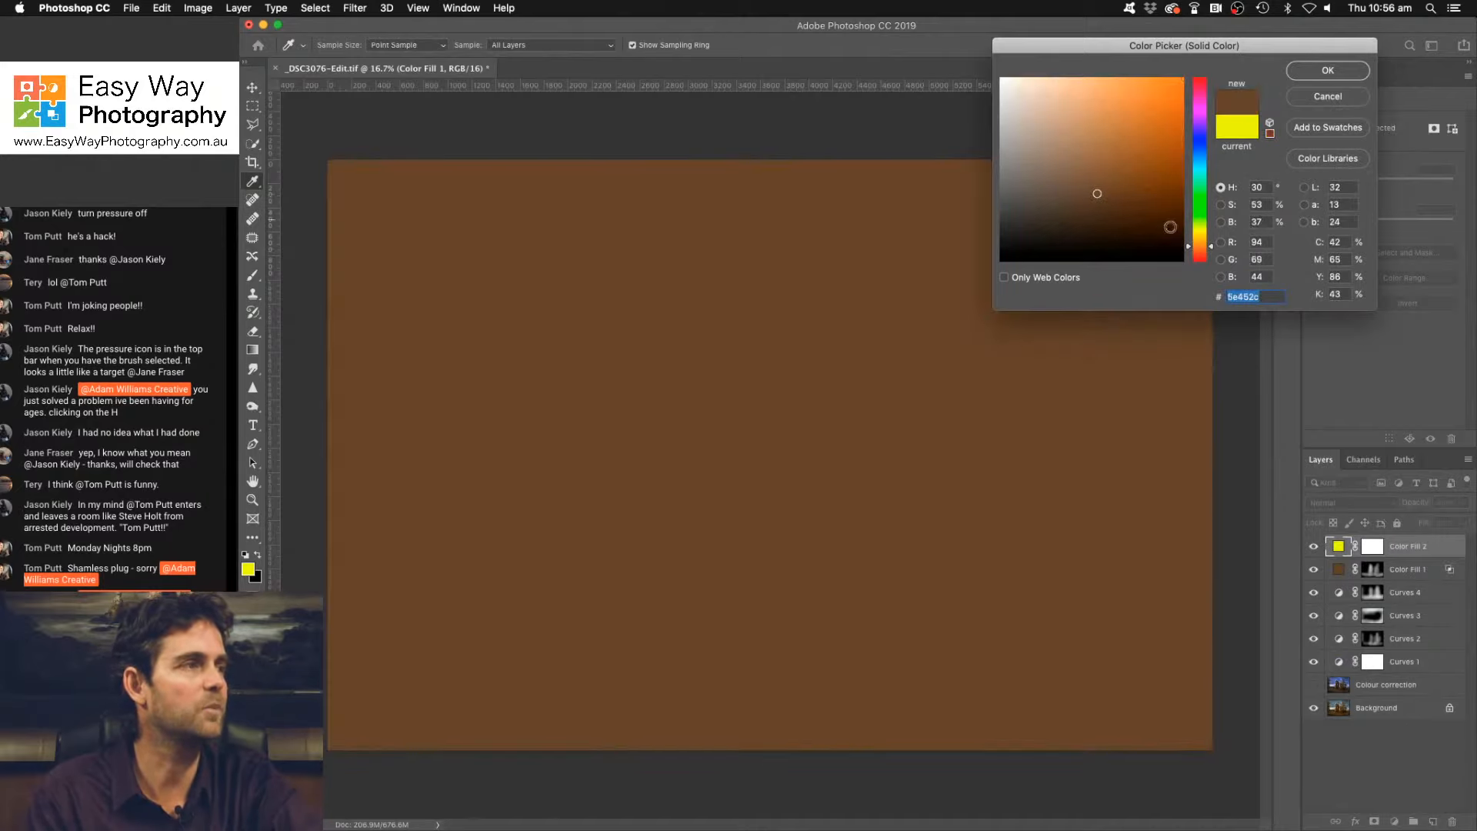
click(1320, 73)
click(1354, 504)
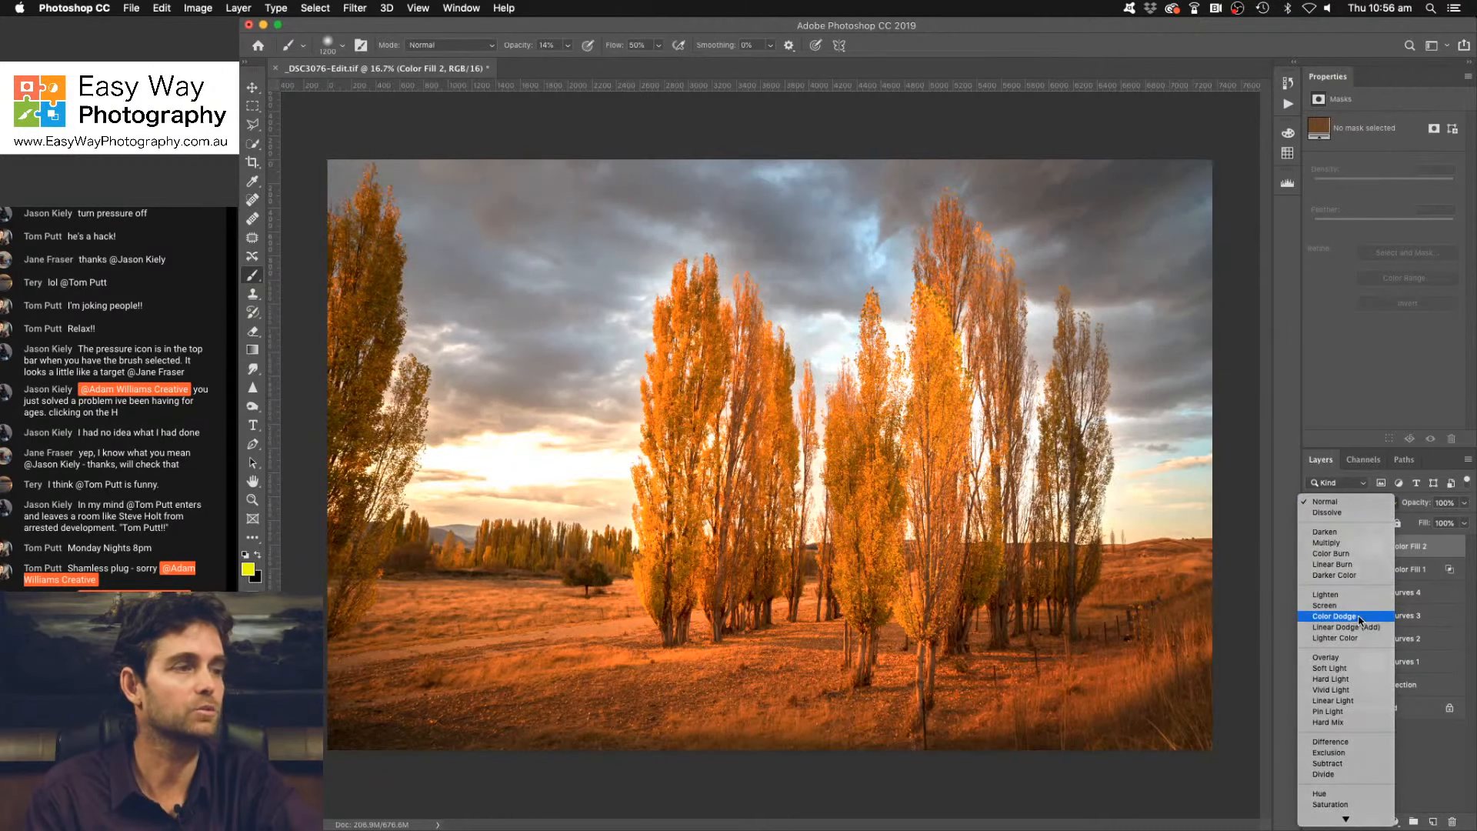
click(1359, 617)
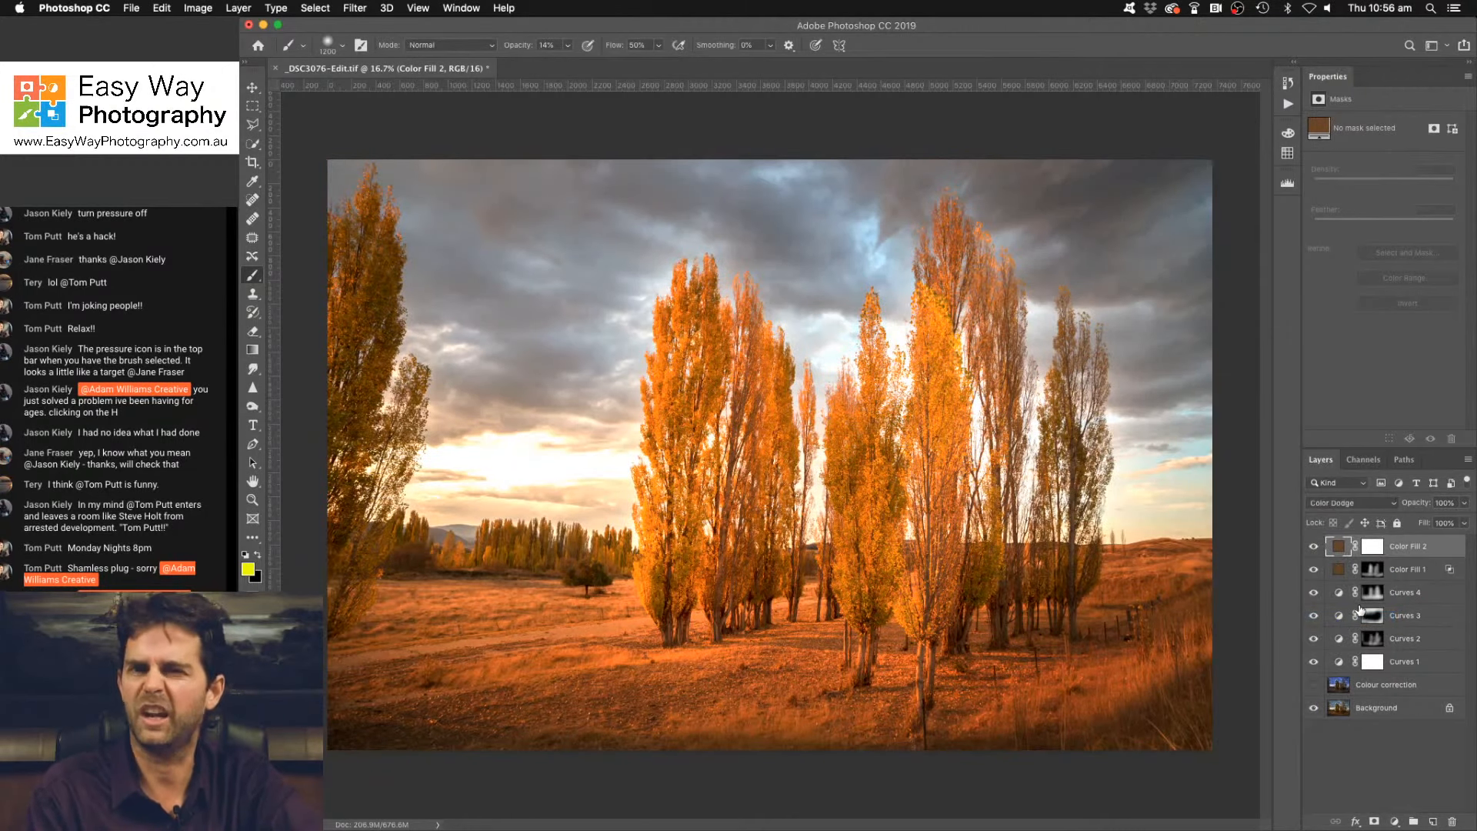
Invert the Color Fill 2 mask to black and paint white over the central trees with a smaller brush, down to 250 px, at 14% opacity.
click(1372, 547)
key(super+i)
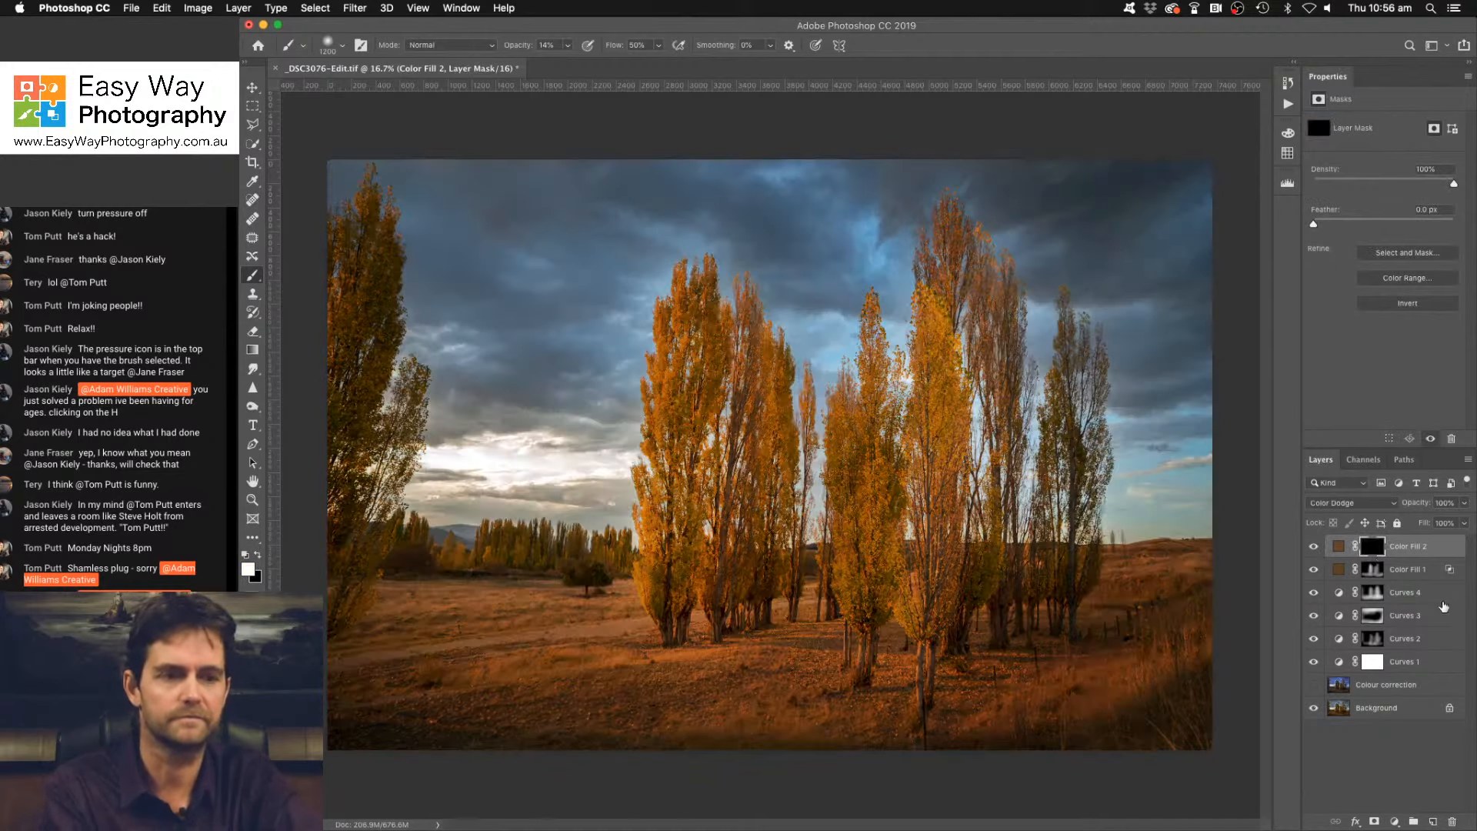
key(bracketleft)
key(bracketleft)
key(bracketleft)
key(bracketleft)
key(bracketleft)
key(bracketleft)
key(bracketleft)
key(bracketleft)
key(bracketleft)
key(bracketleft)
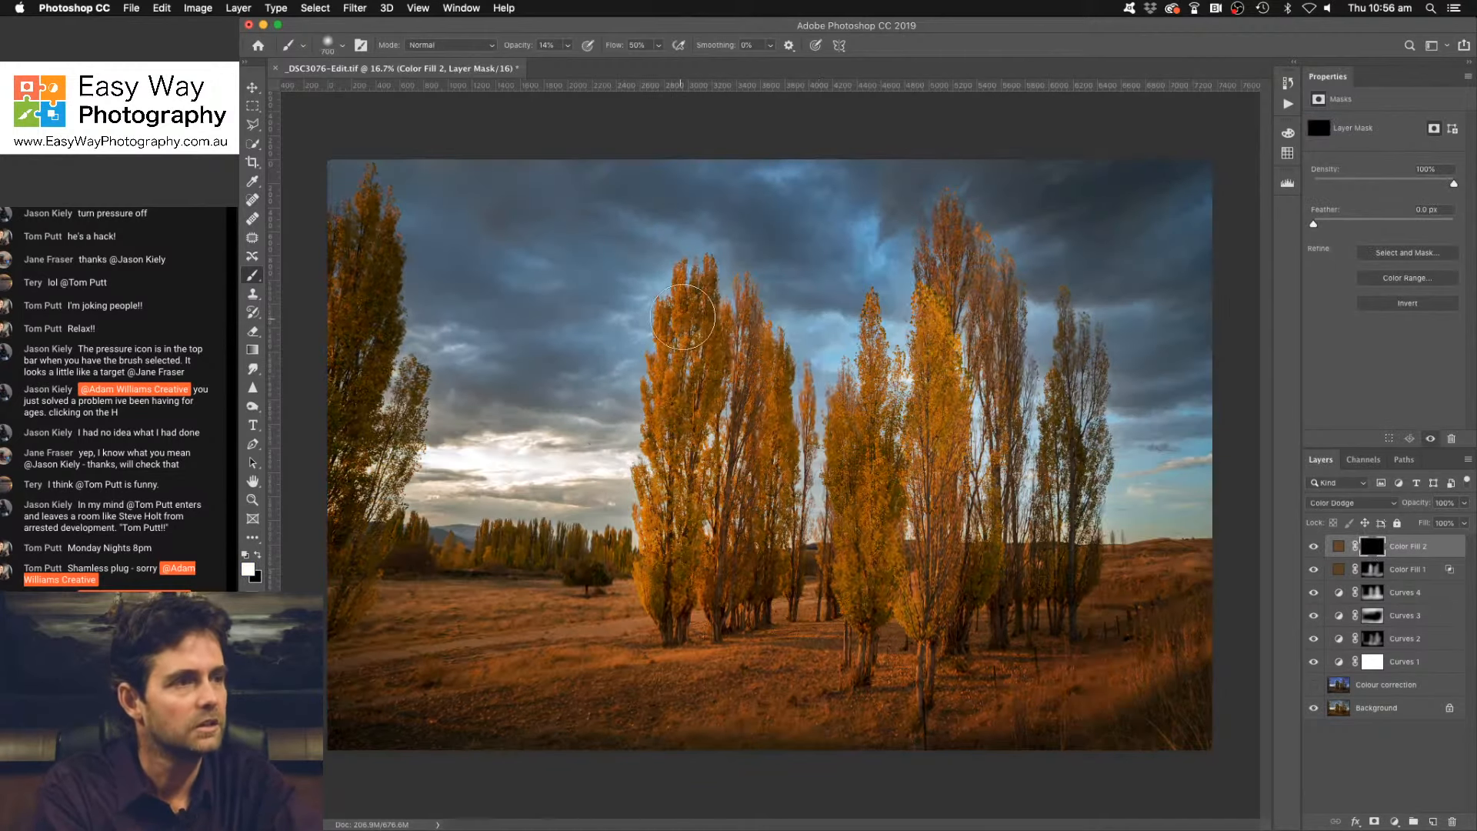
mouse_move(680, 274)
mouse_down()
mouse_move(637, 584)
mouse_move(653, 568)
mouse_move(674, 362)
mouse_move(662, 411)
mouse_move(689, 296)
mouse_move(691, 355)
mouse_move(732, 397)
mouse_move(765, 354)
mouse_move(781, 547)
mouse_move(726, 474)
mouse_move(712, 562)
mouse_move(734, 574)
mouse_move(843, 557)
mouse_move(842, 426)
mouse_move(859, 400)
mouse_move(877, 494)
mouse_move(862, 585)
mouse_move(846, 589)
mouse_move(938, 322)
mouse_move(919, 302)
mouse_move(950, 405)
mouse_move(924, 499)
mouse_move(939, 434)
mouse_move(919, 349)
mouse_move(916, 609)
mouse_move(929, 618)
mouse_move(954, 564)
mouse_move(950, 545)
mouse_move(941, 582)
mouse_move(948, 474)
mouse_move(909, 534)
mouse_move(874, 489)
mouse_move(857, 603)
mouse_move(852, 483)
mouse_move(873, 420)
mouse_move(875, 533)
mouse_move(832, 465)
mouse_move(846, 584)
mouse_up()
mouse_move(671, 580)
mouse_down()
mouse_move(663, 429)
mouse_move(686, 326)
mouse_move(698, 406)
mouse_move(767, 375)
mouse_move(771, 432)
mouse_move(787, 381)
mouse_move(786, 495)
mouse_move(819, 342)
mouse_move(787, 542)
mouse_move(853, 595)
mouse_move(970, 631)
mouse_up()
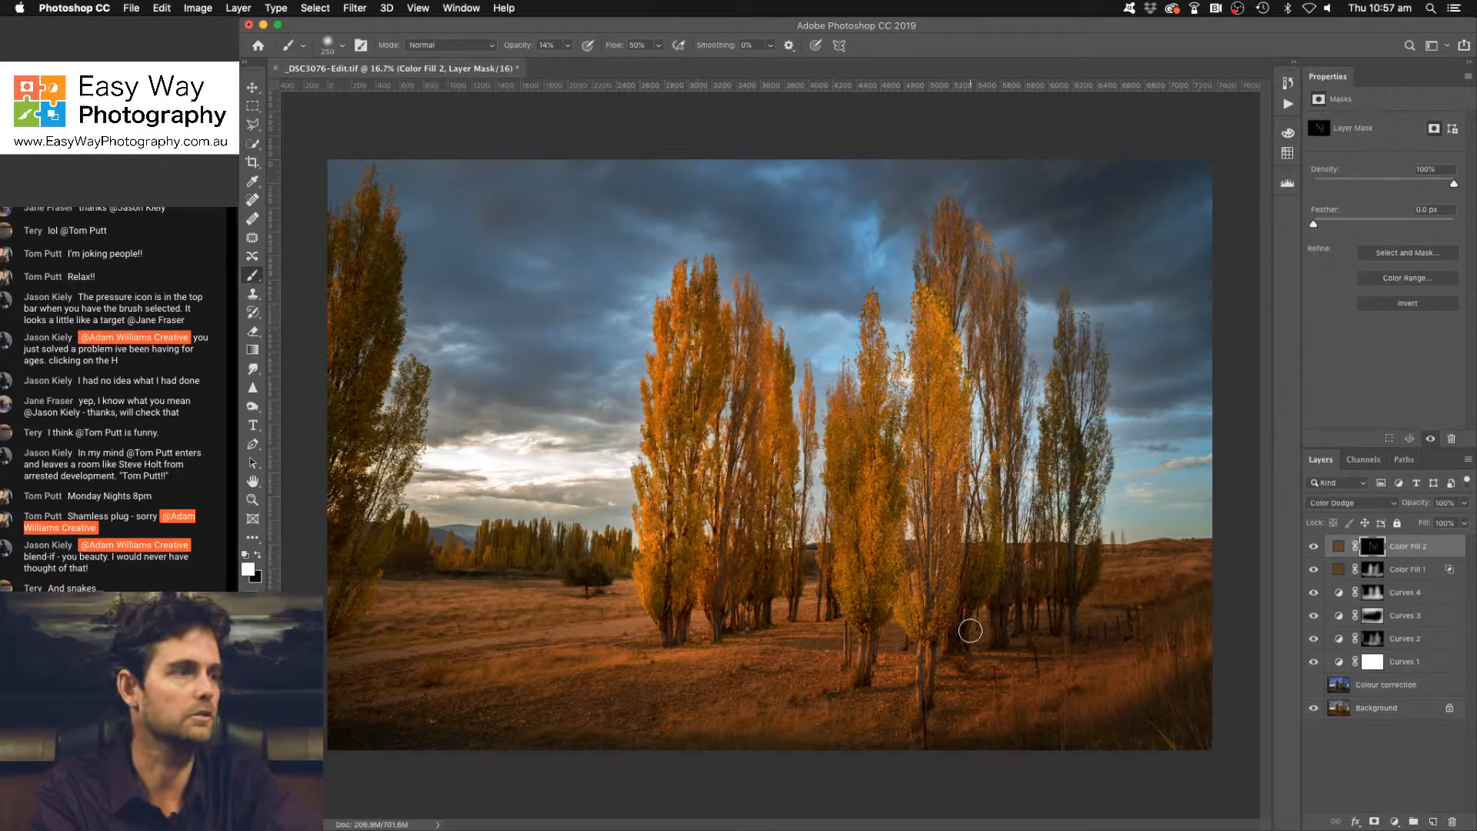
Open the blending options of Color Fill 2.
double_click(1444, 549)
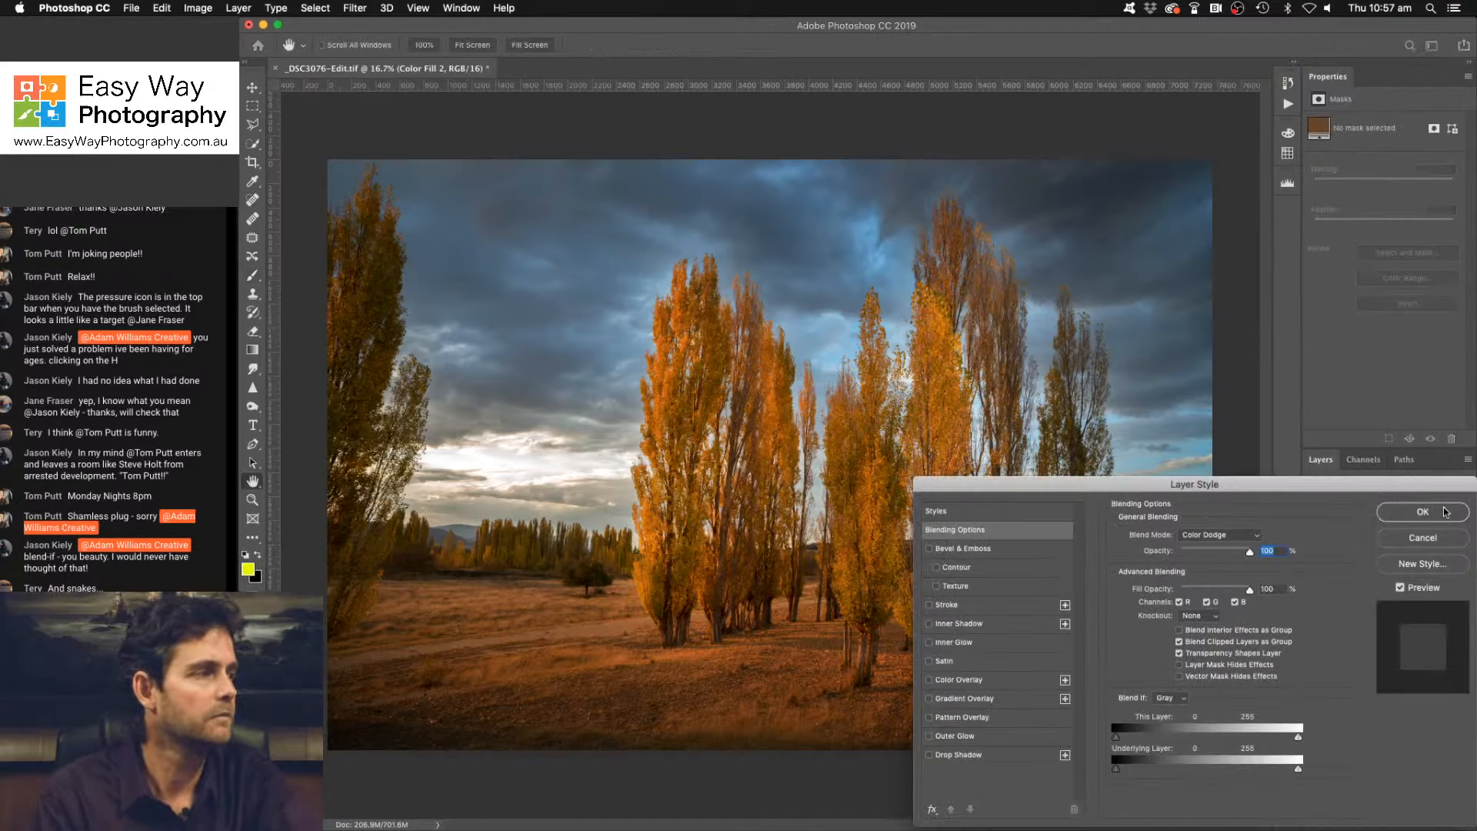
Split the Color Fill 2 layer's Blend If highlight limit for the Underlying Layer to 102 / 211.
click(1445, 512)
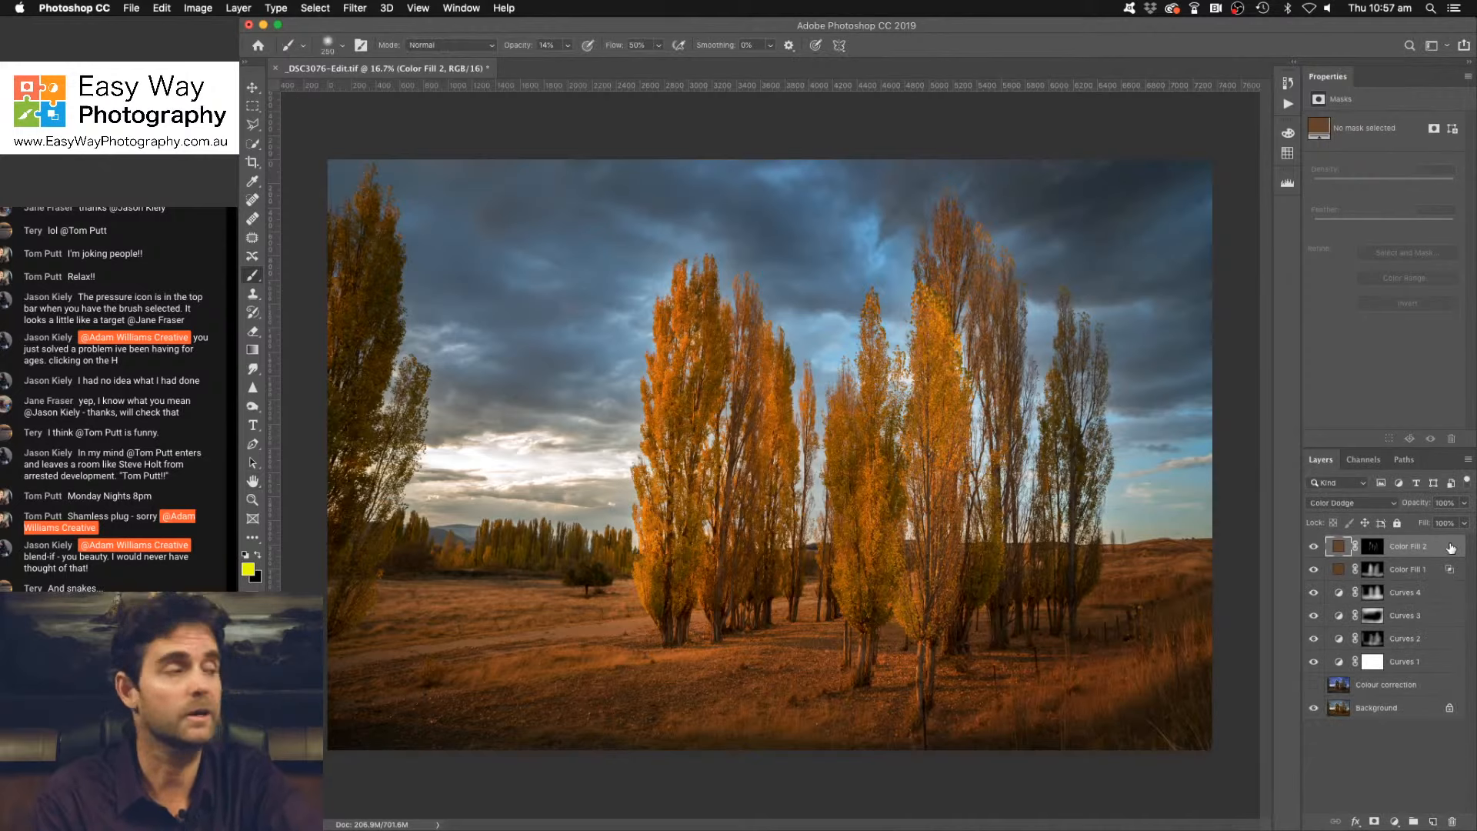
double_click(1450, 548)
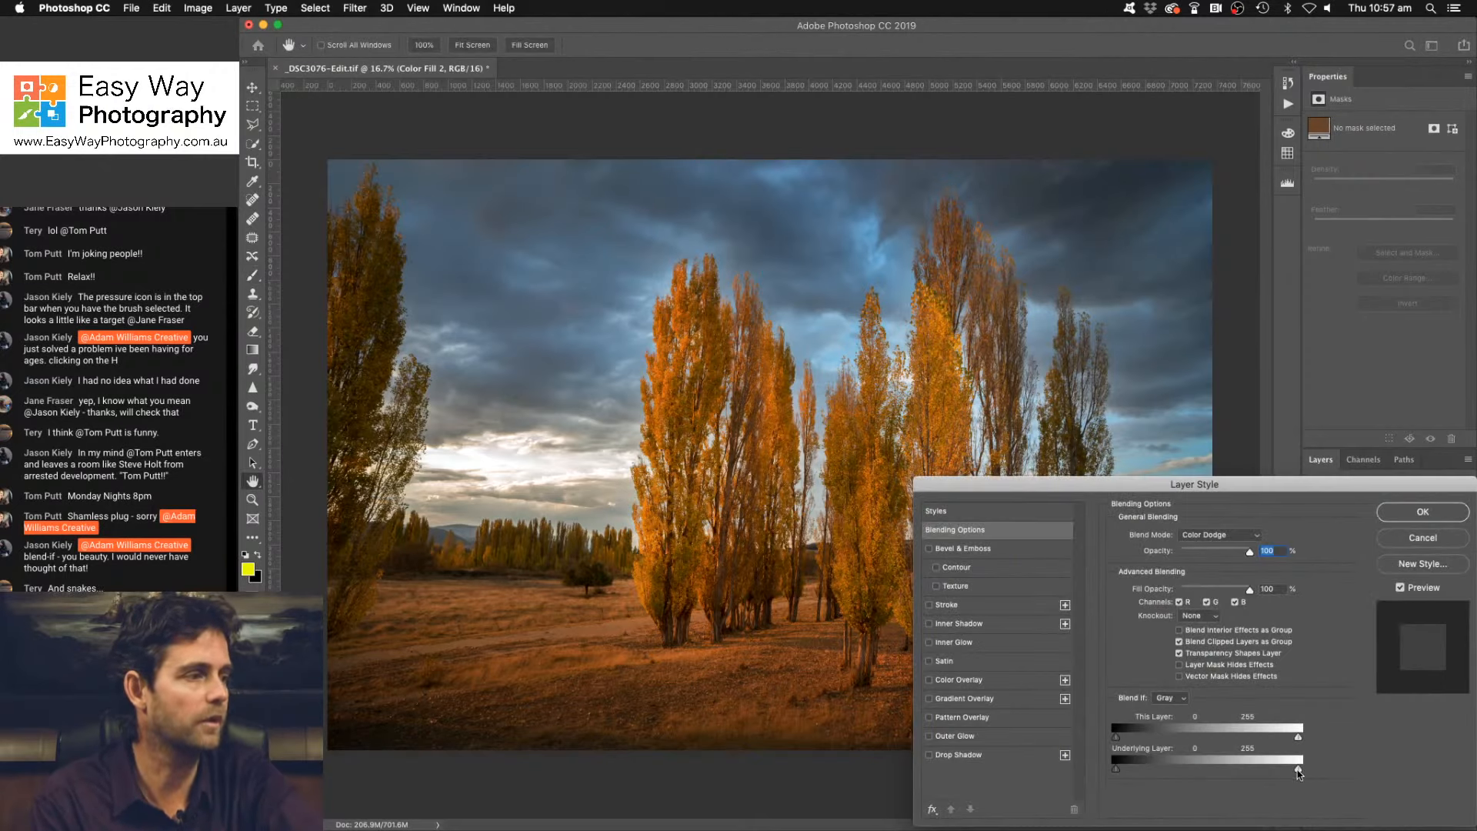
drag(1298, 770, 1209, 771)
mouse_move(1247, 773)
mouse_down()
mouse_move(1231, 772)
mouse_move(1263, 771)
mouse_up()
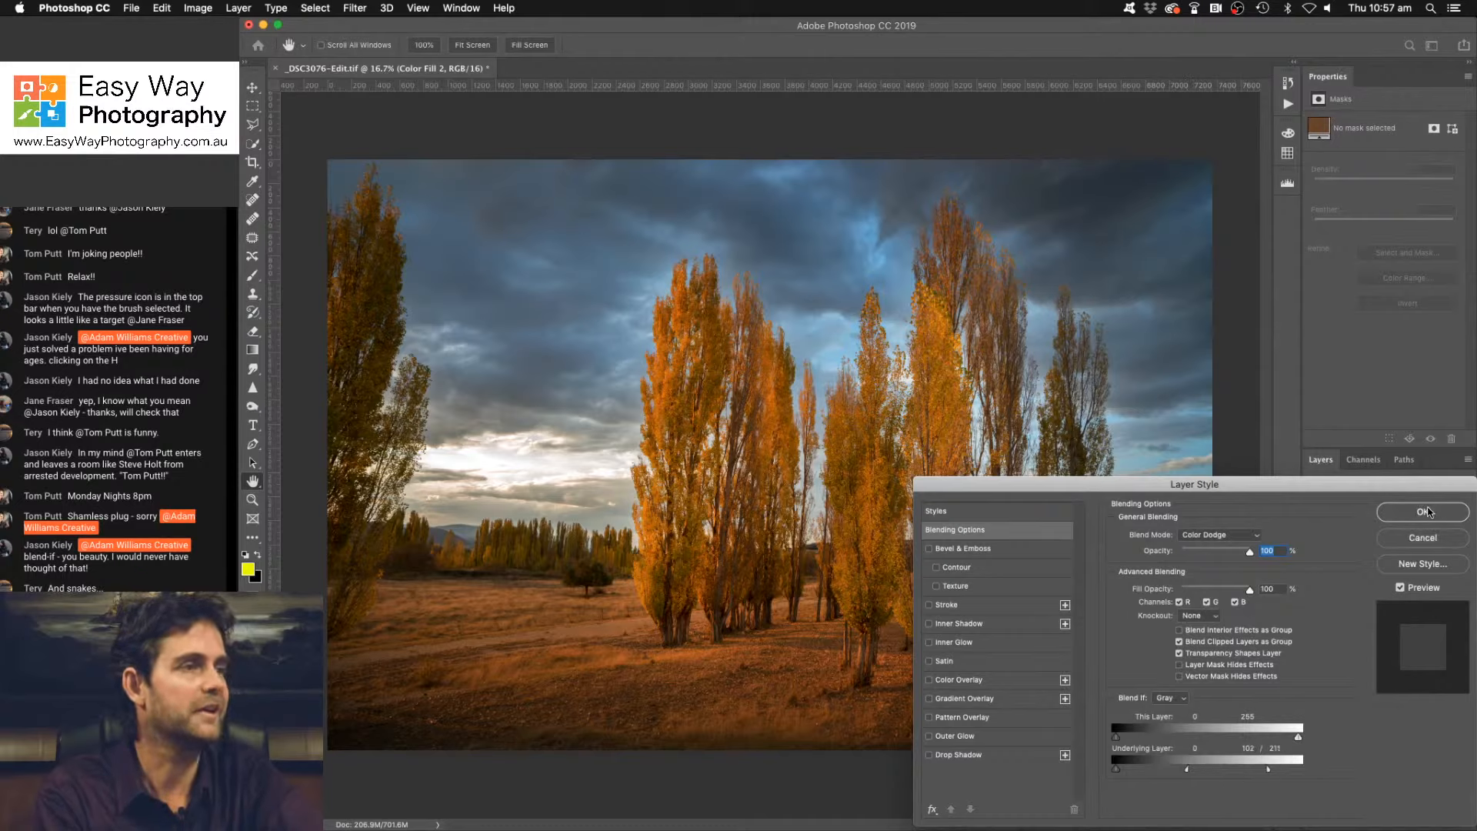
click(1425, 512)
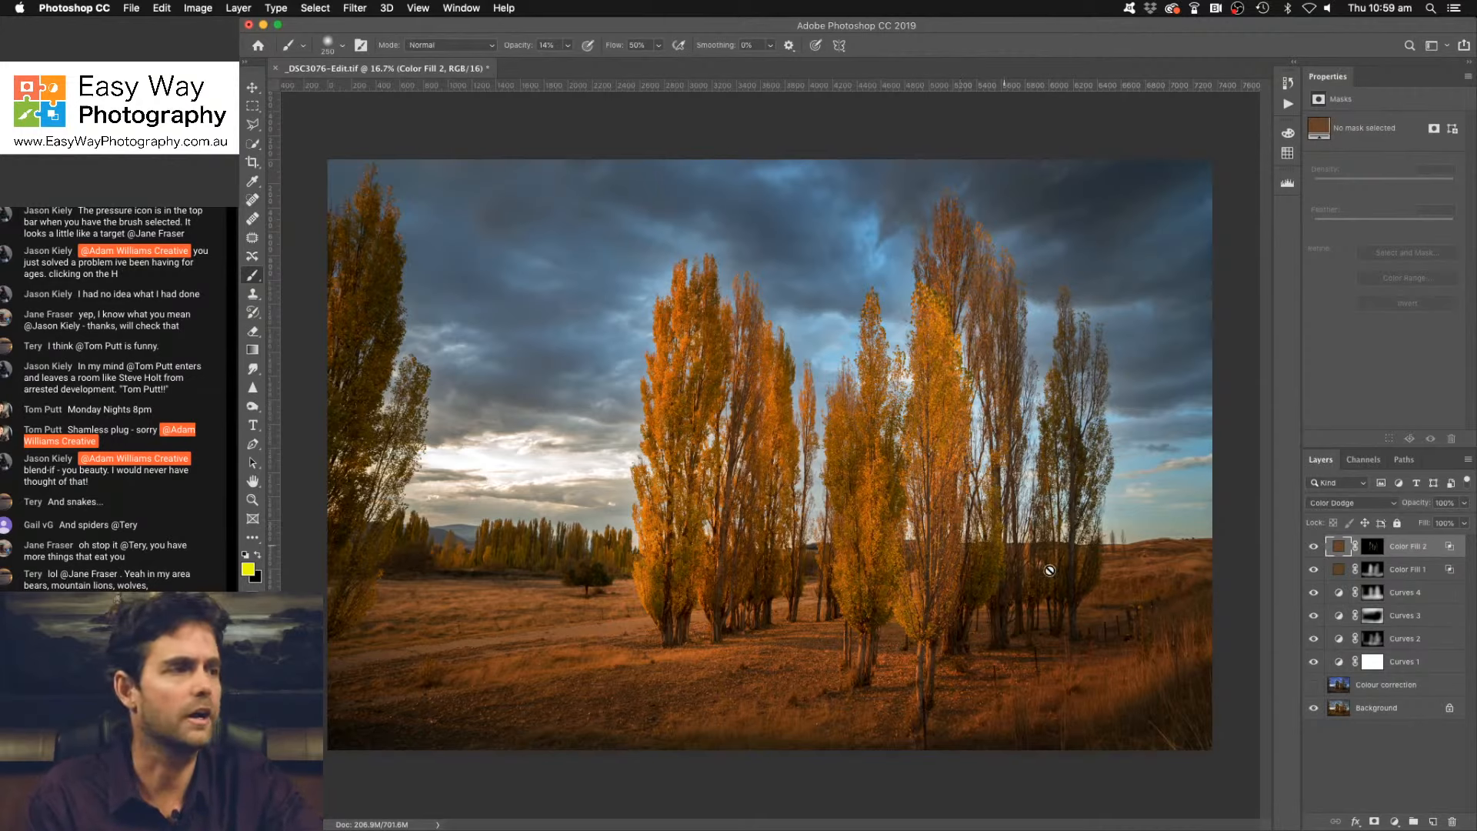
Add a Curves adjustment above Color Fill 2, pull the midtones down to input 149, output 107, and invert its mask to black.
click(1393, 818)
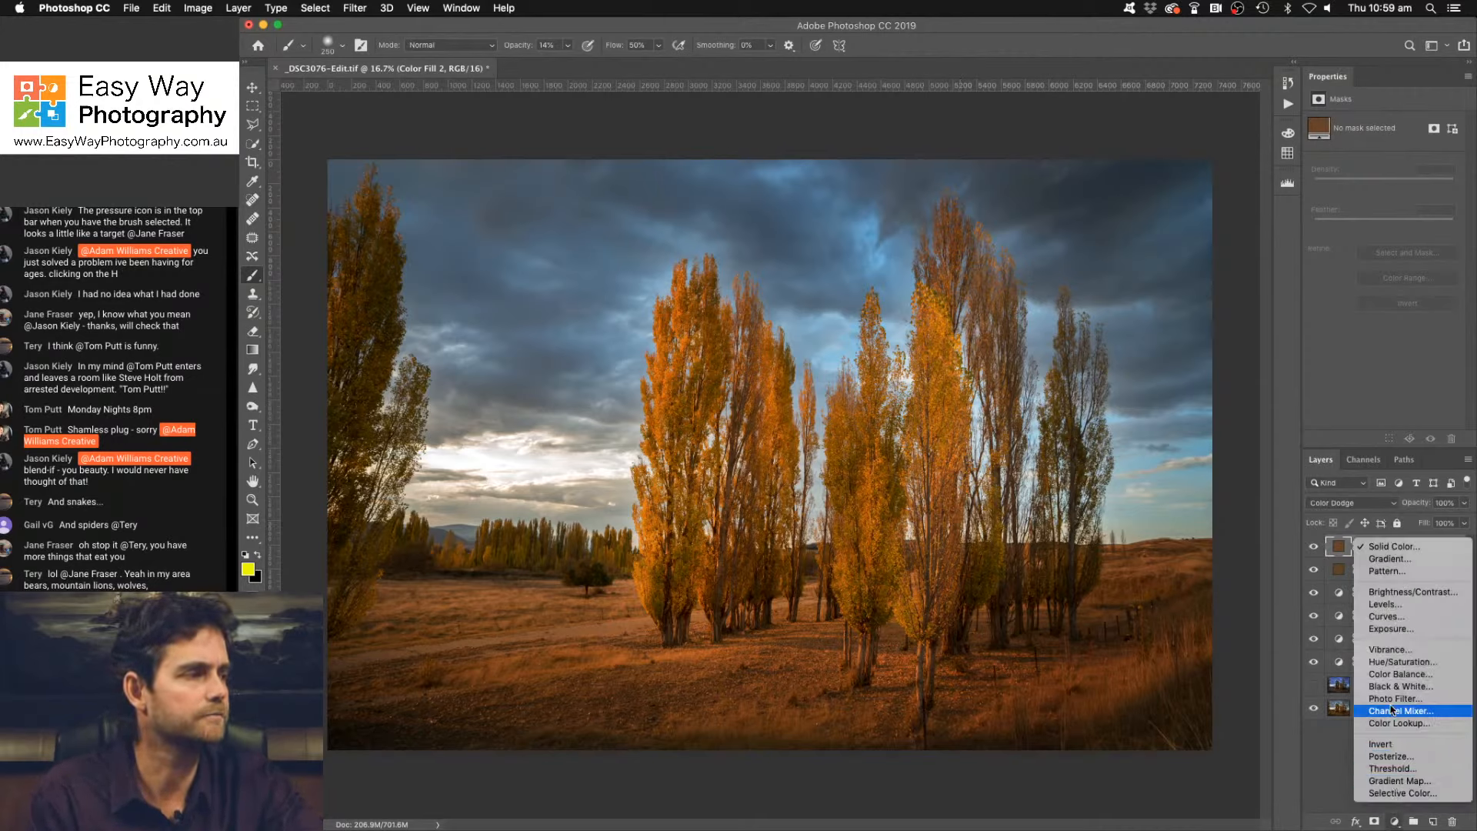
key(Escape)
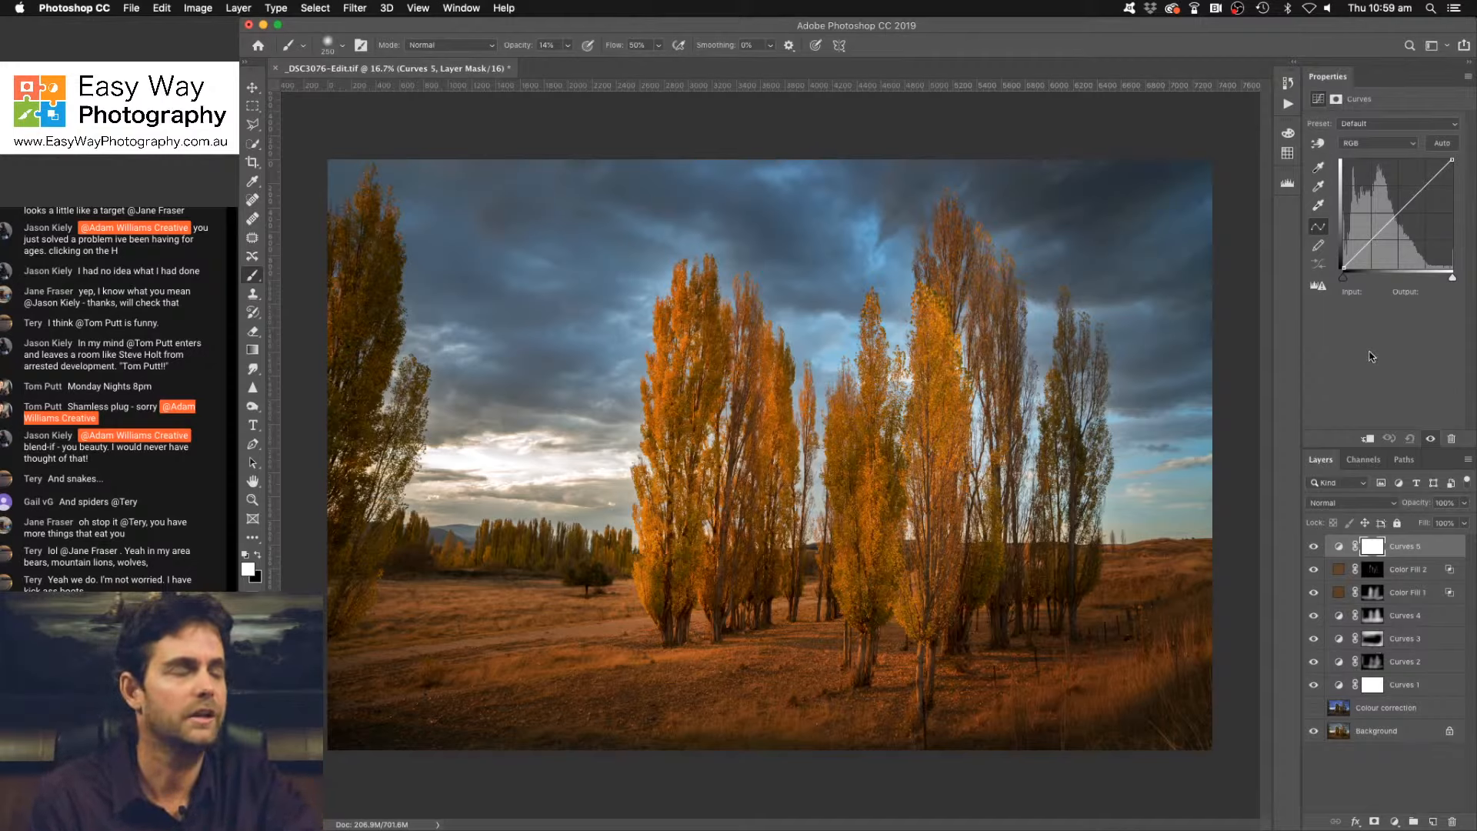
drag(1400, 214, 1406, 223)
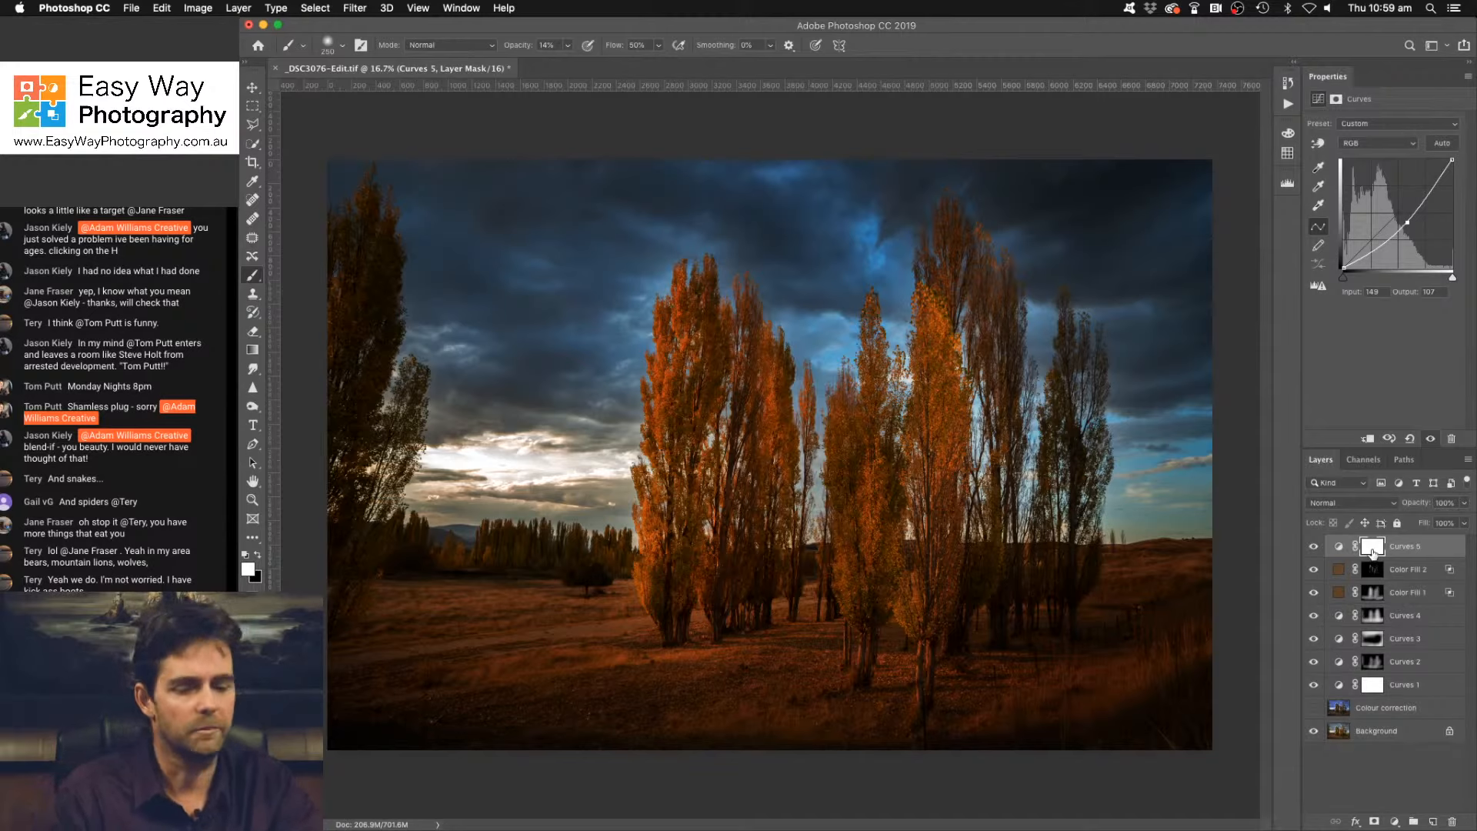
key(super+i)
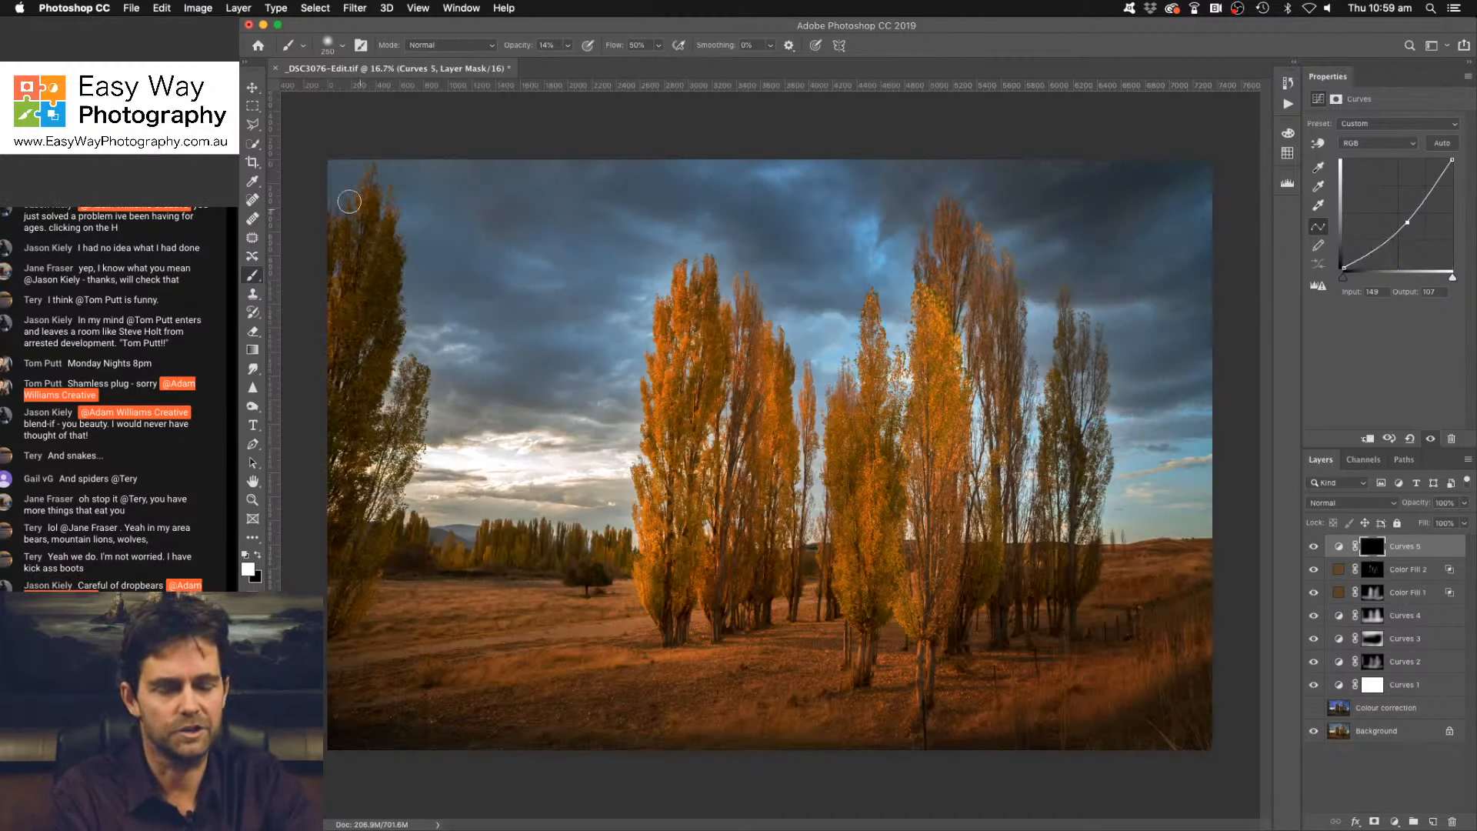
Paint white on the Curves 5 mask over the sky, outer trees and foreground with a 2000 px brush at 30% opacity.
key(bracketright)
key(bracketright)
key(bracketright)
key(bracketright)
key(bracketright)
key(bracketright)
key(bracketright)
key(bracketright)
key(bracketright)
key(bracketright)
key(bracketright)
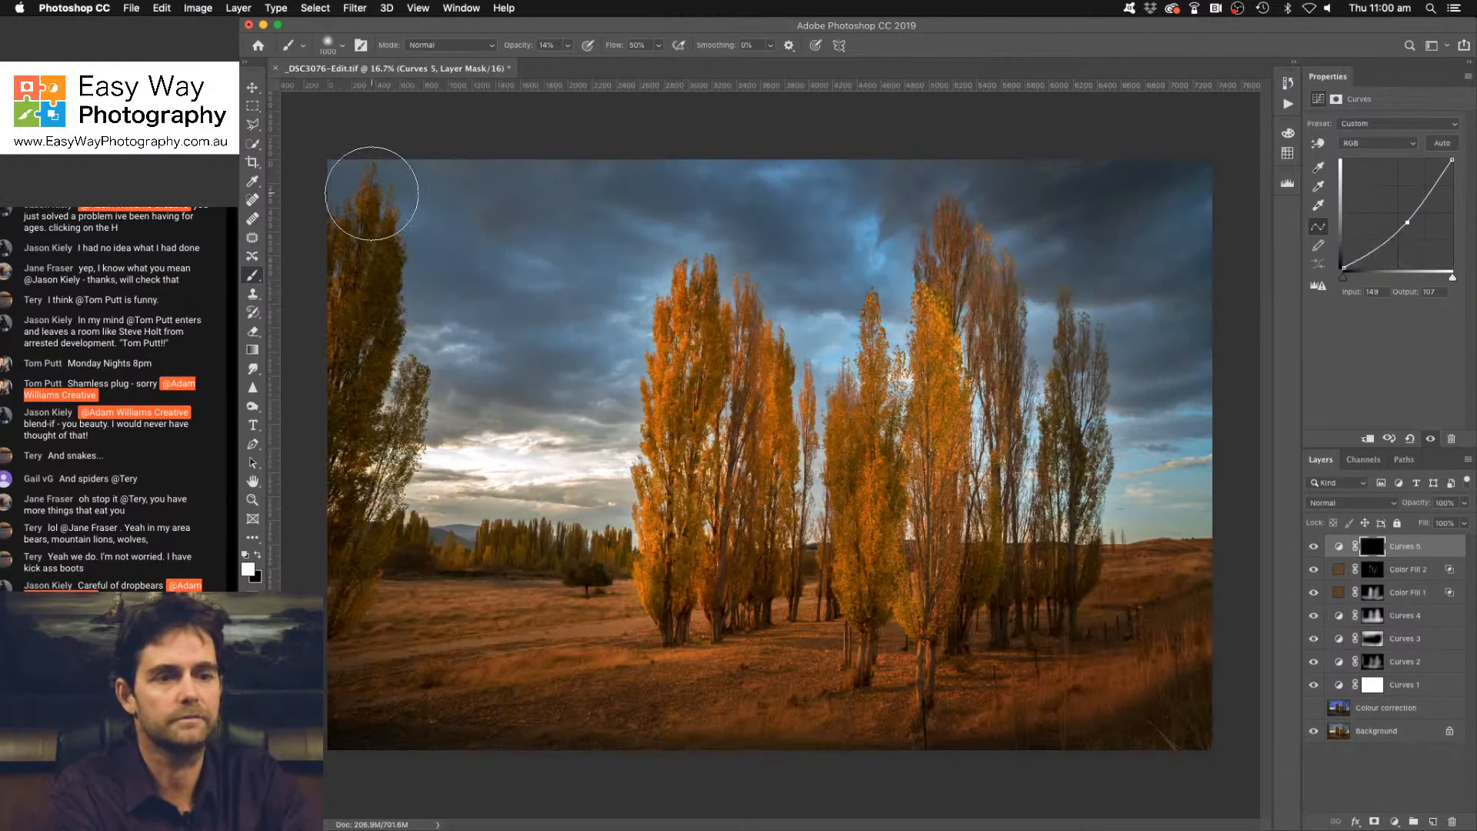
key(bracketright)
key(bracketright)
key(bracketright)
drag(522, 49, 536, 49)
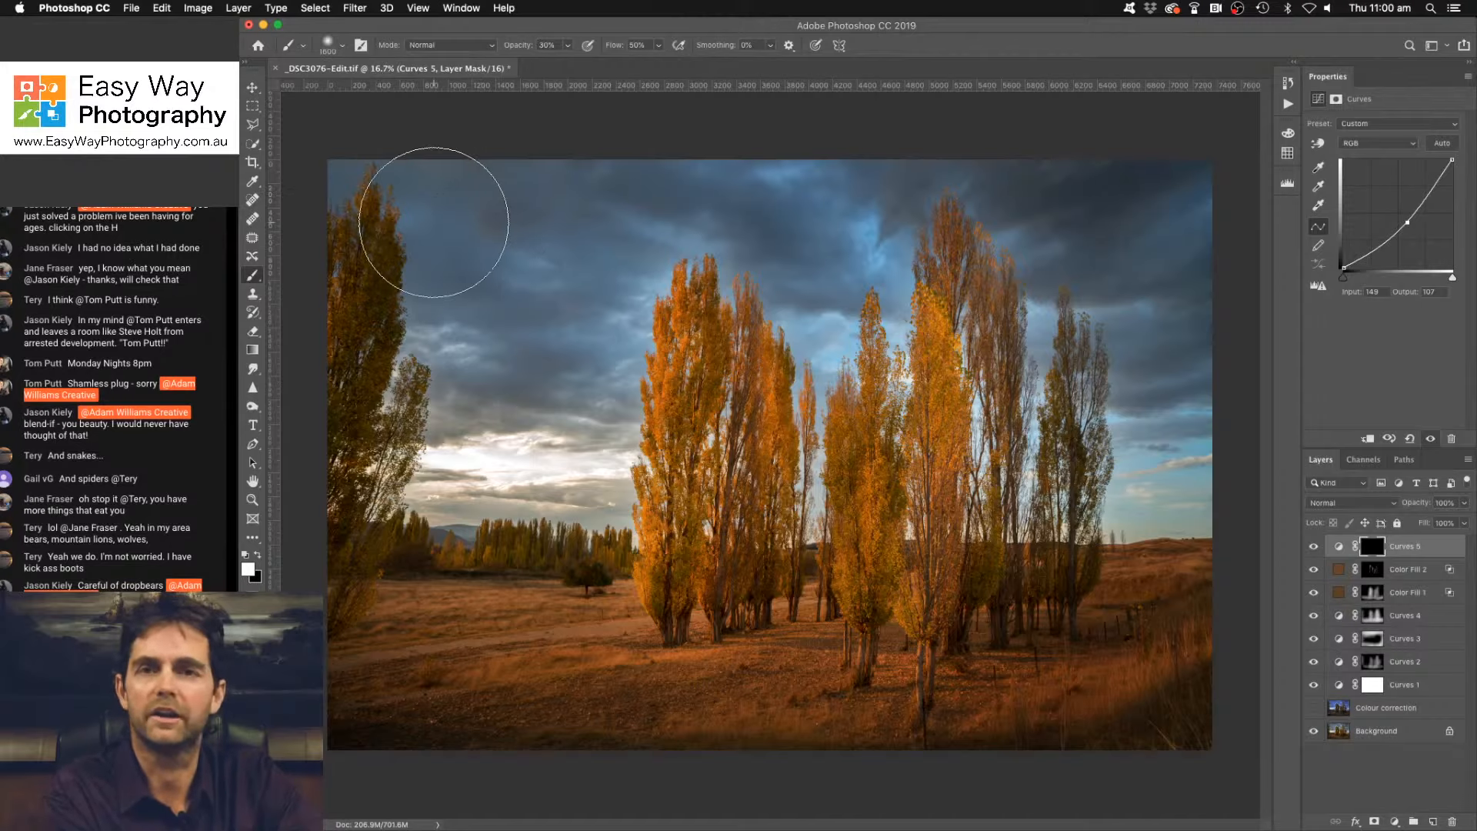
key(bracketright)
key(bracketright)
key(bracketright)
key(bracketright)
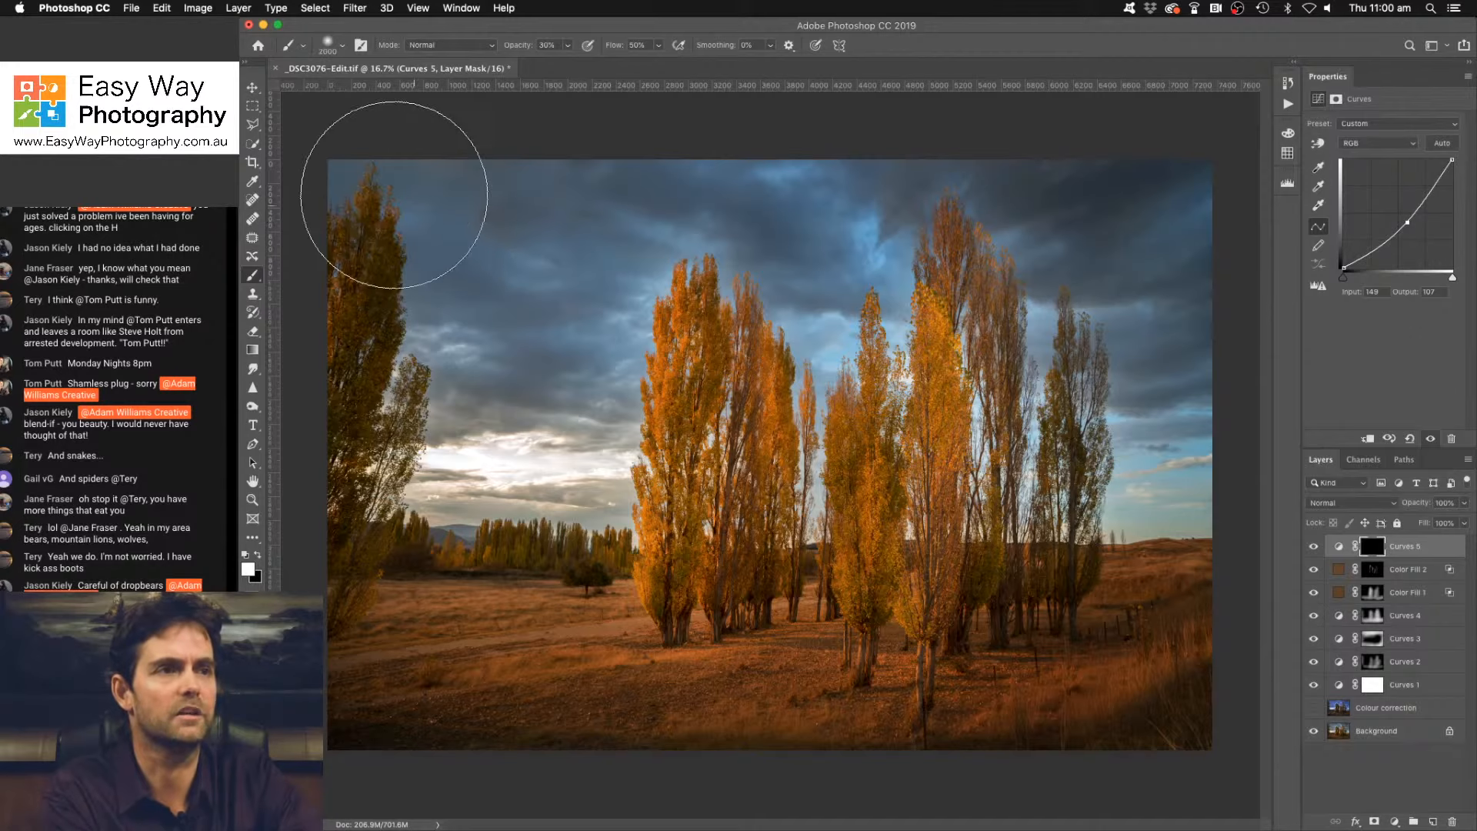
key(super+minus)
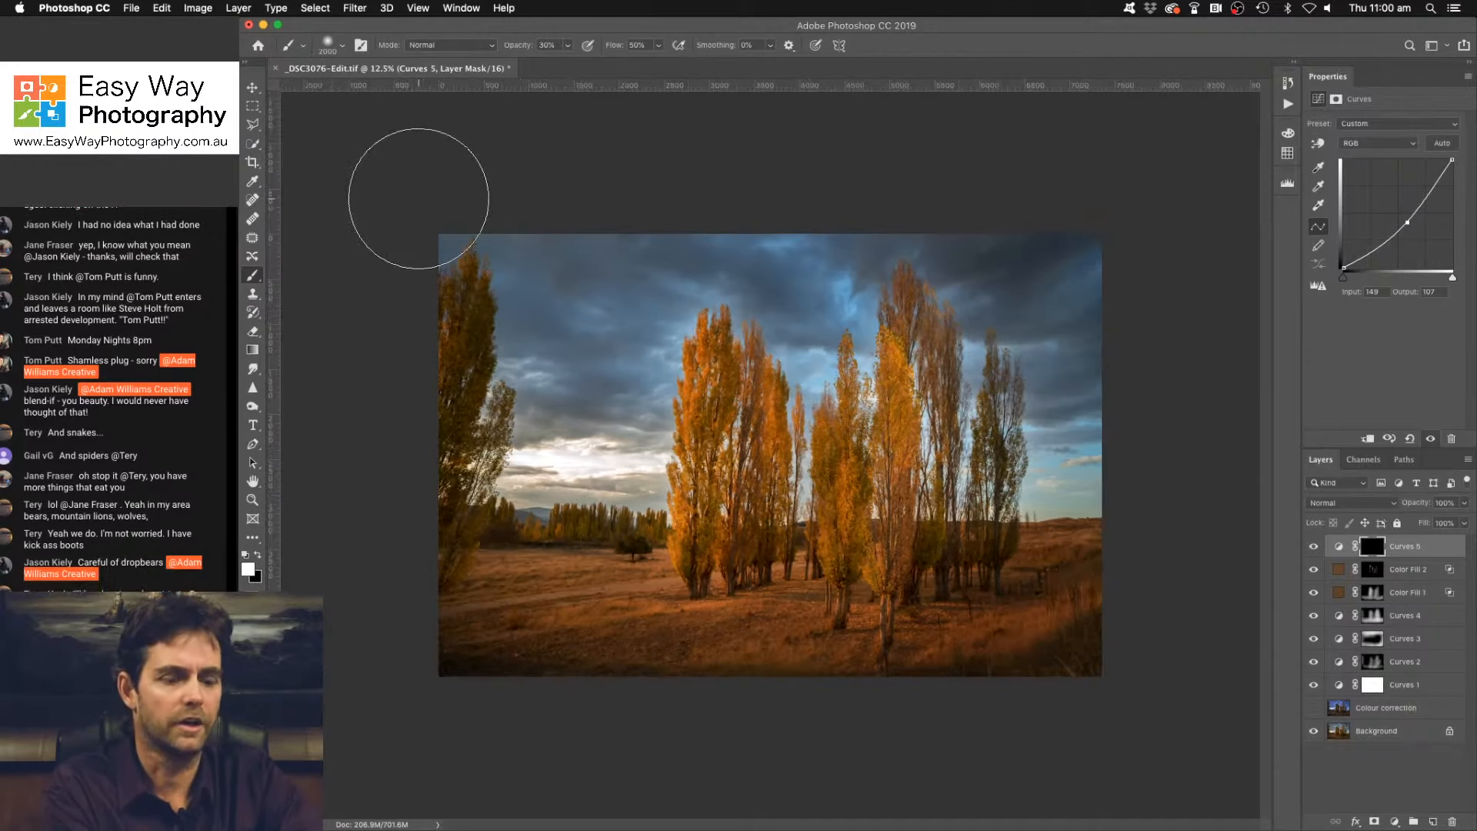
key(super+plus)
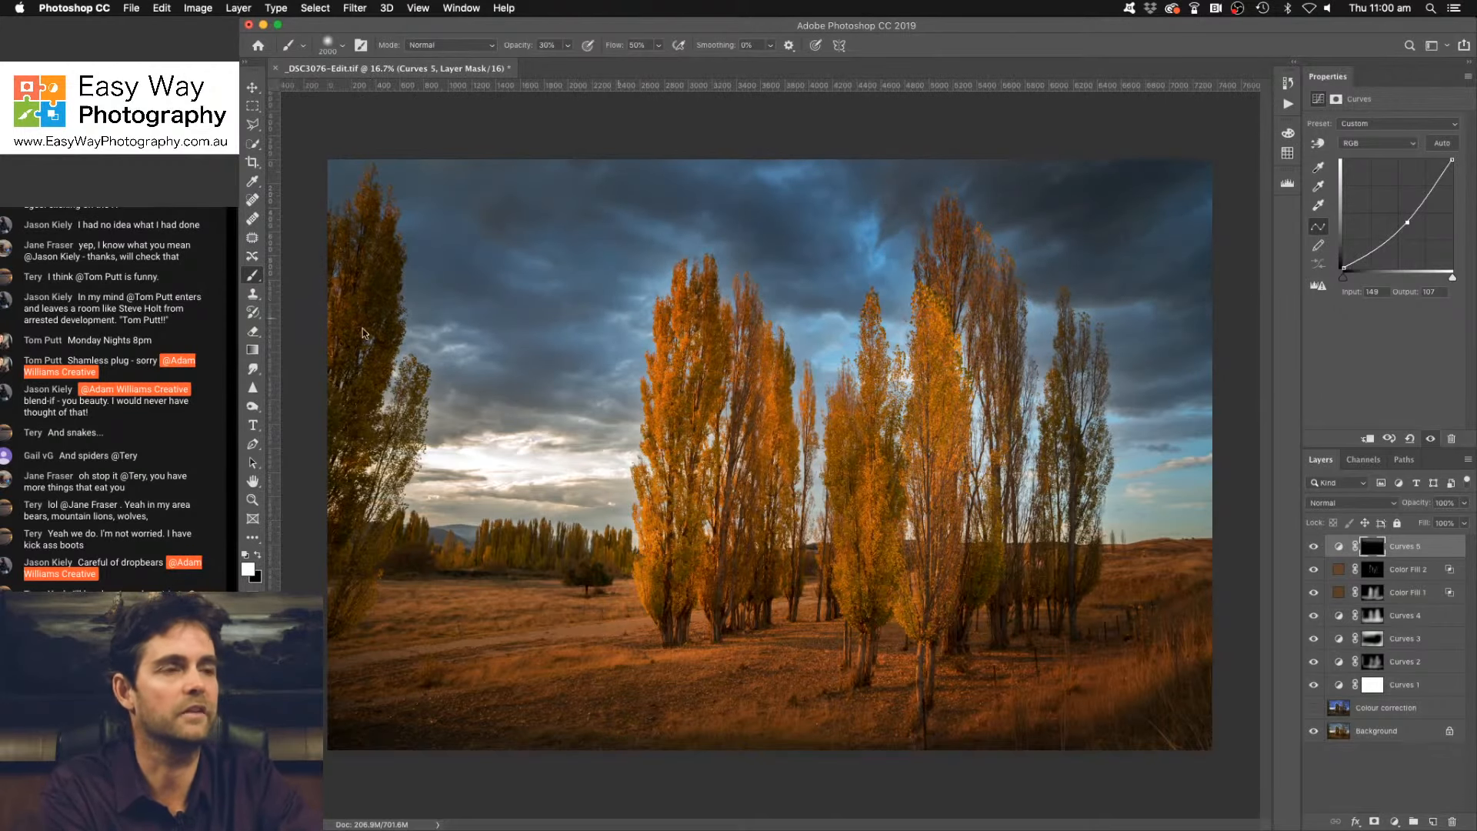
mouse_move(365, 333)
mouse_down()
mouse_move(1121, 362)
mouse_move(593, 346)
mouse_move(597, 380)
mouse_up()
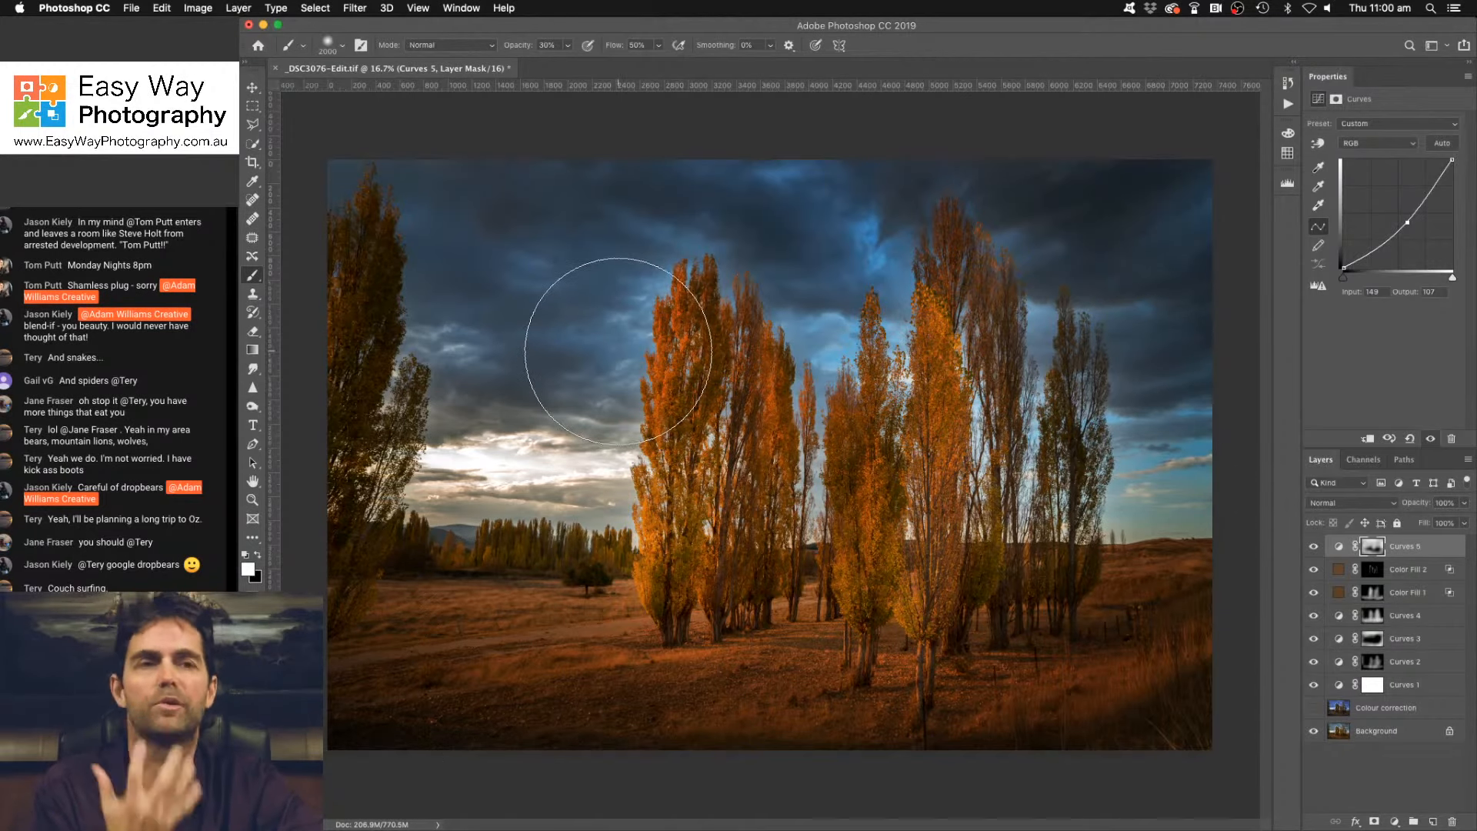
Compare the photo with and without the Curves 5 darkening layer.
click(1313, 548)
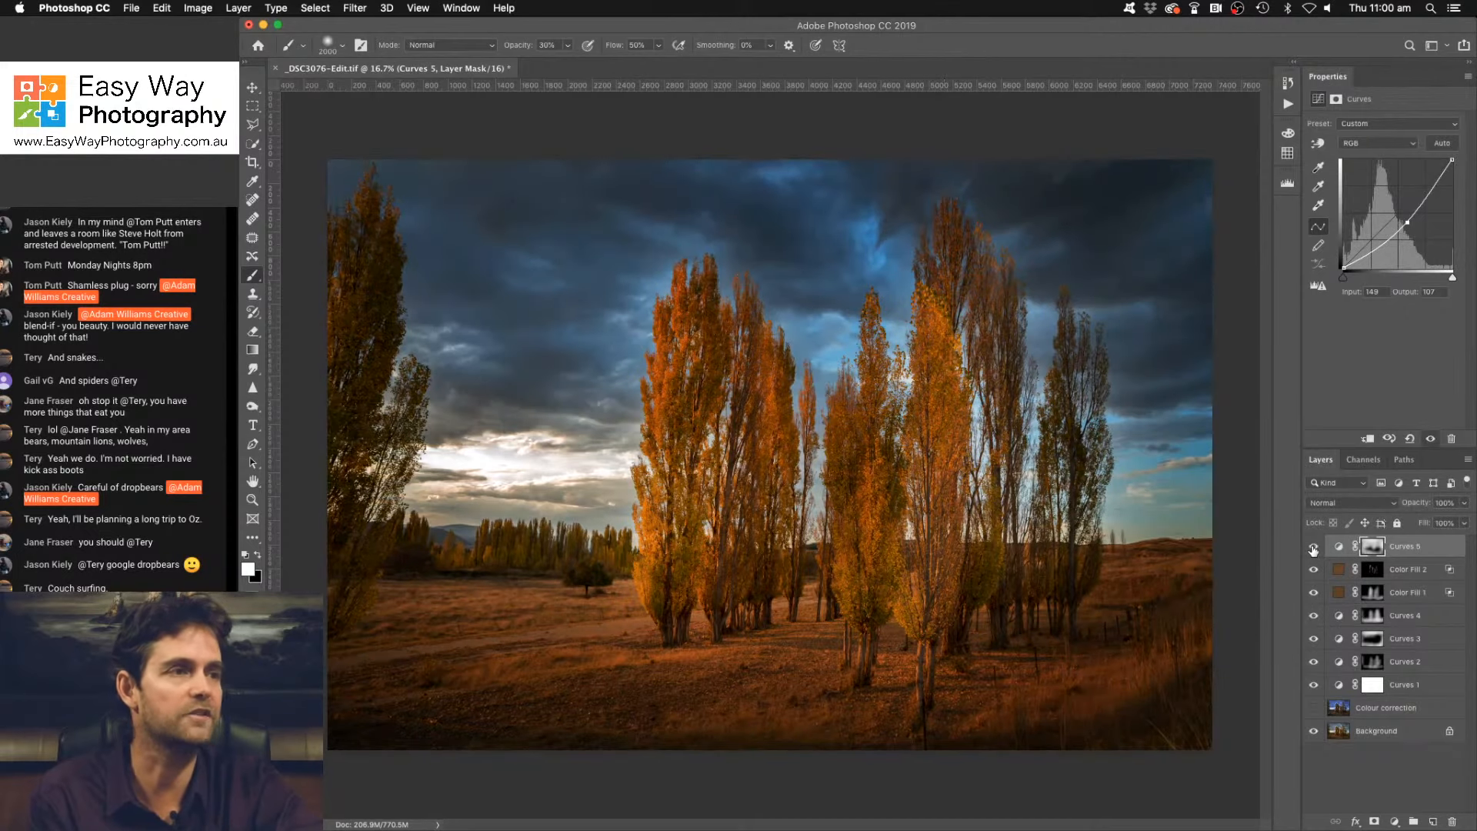
click(1313, 548)
click(1313, 547)
click(1313, 548)
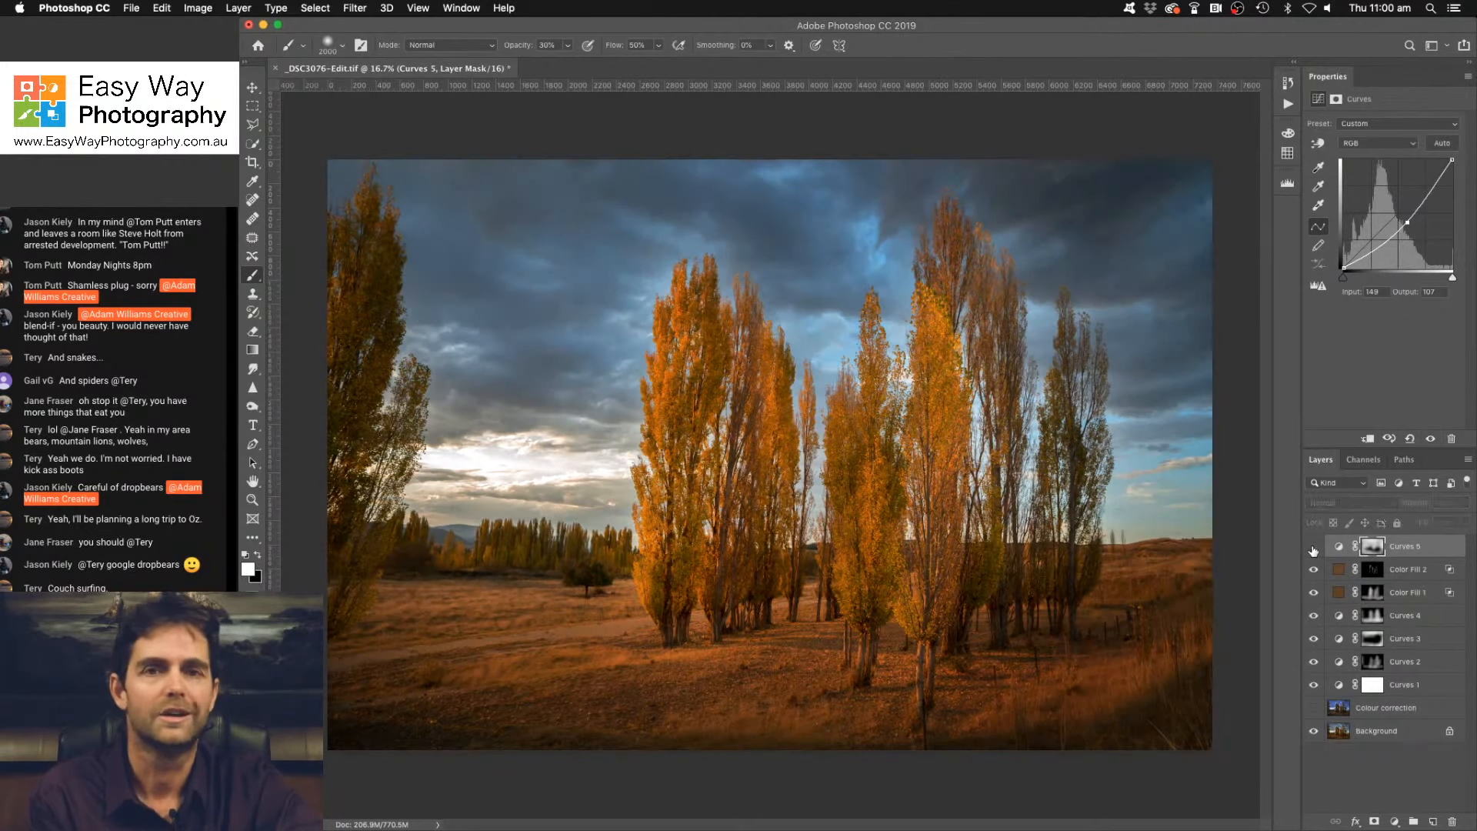
click(1313, 548)
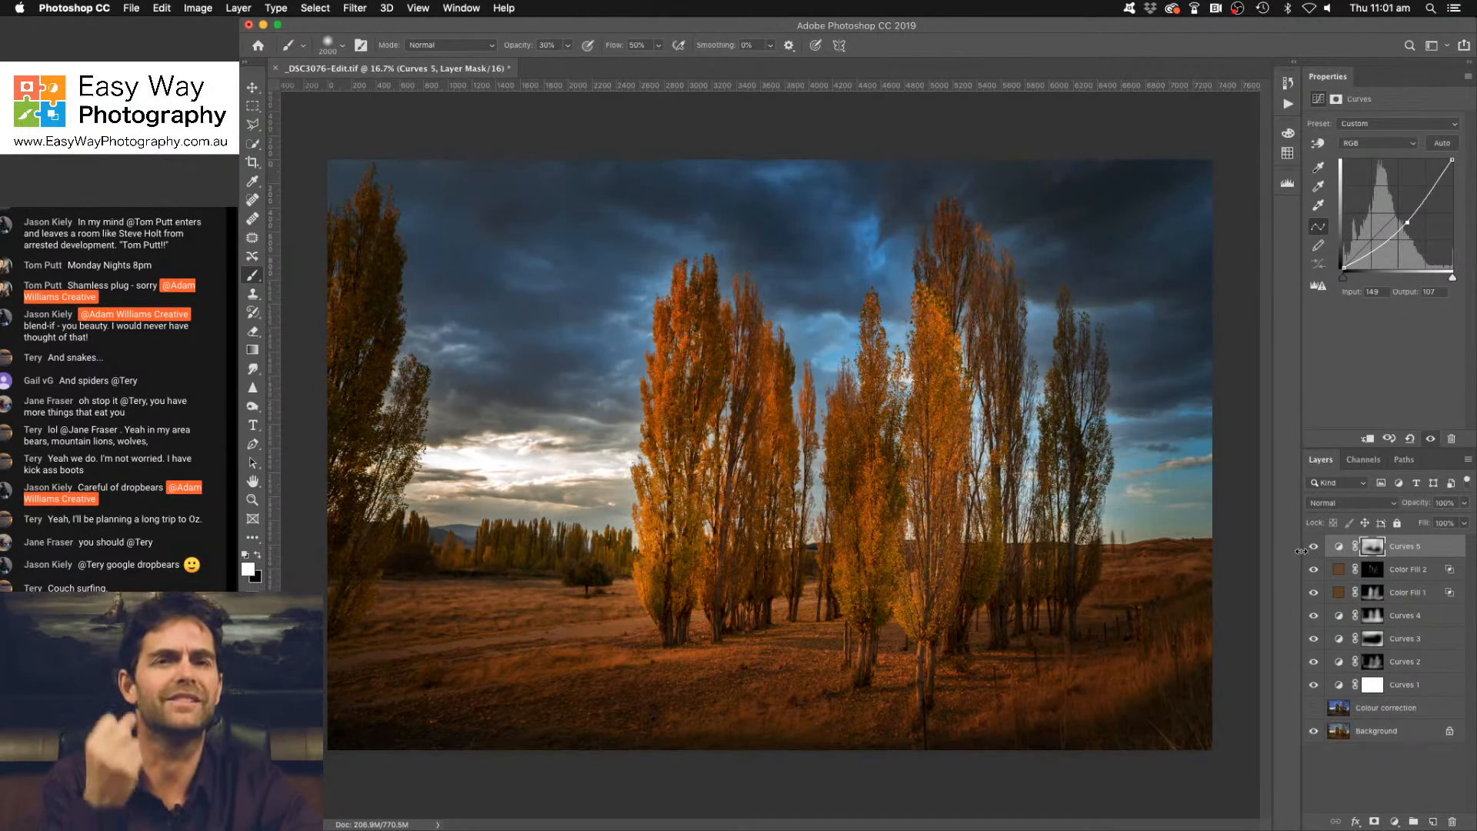
Try raising the Underlying Layer shadow limit in Curves 5's Blend If, restore it to 0, and compare the layer's effect.
double_click(1451, 547)
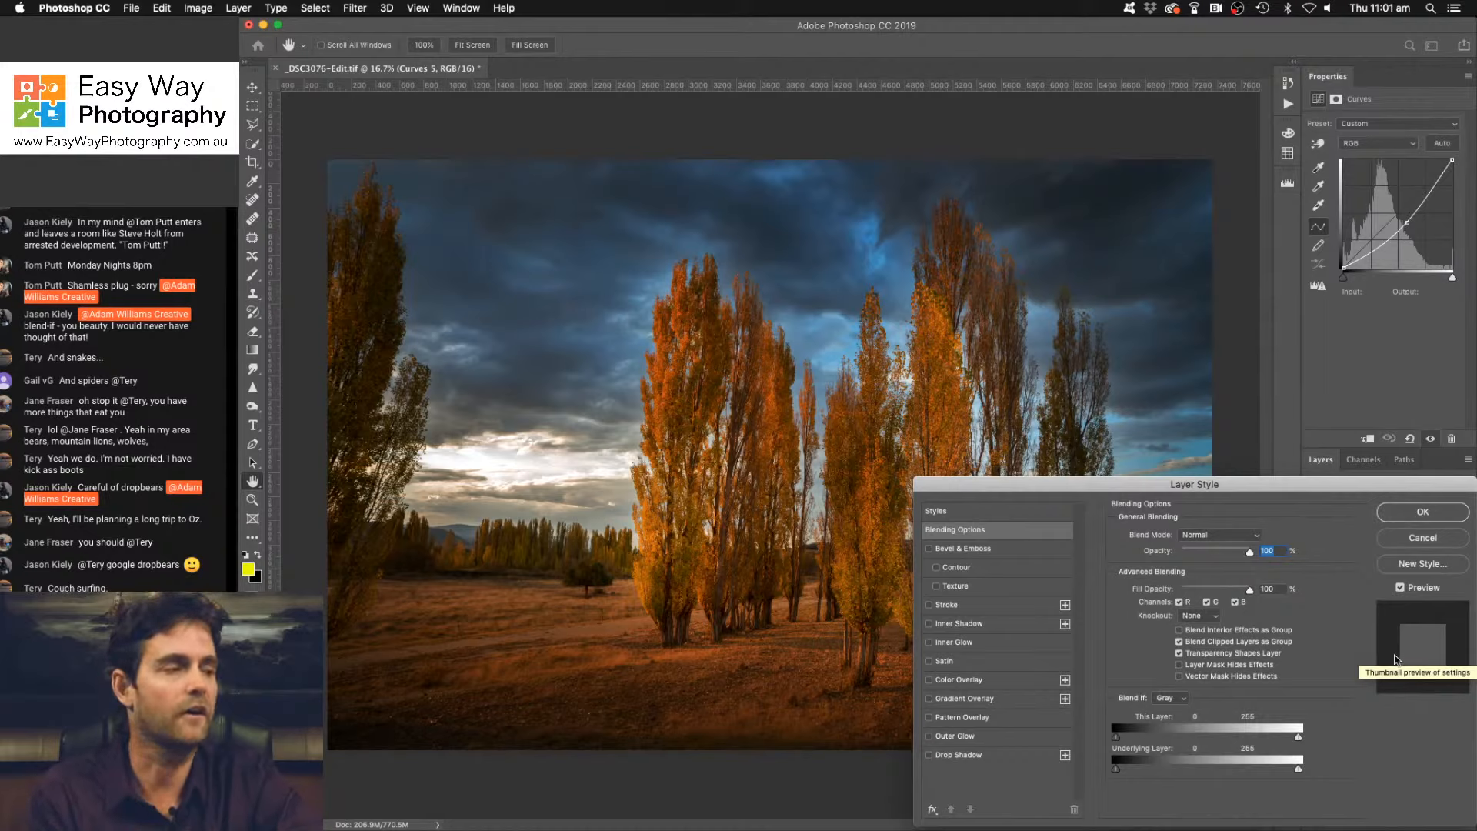
drag(1292, 487, 1260, 461)
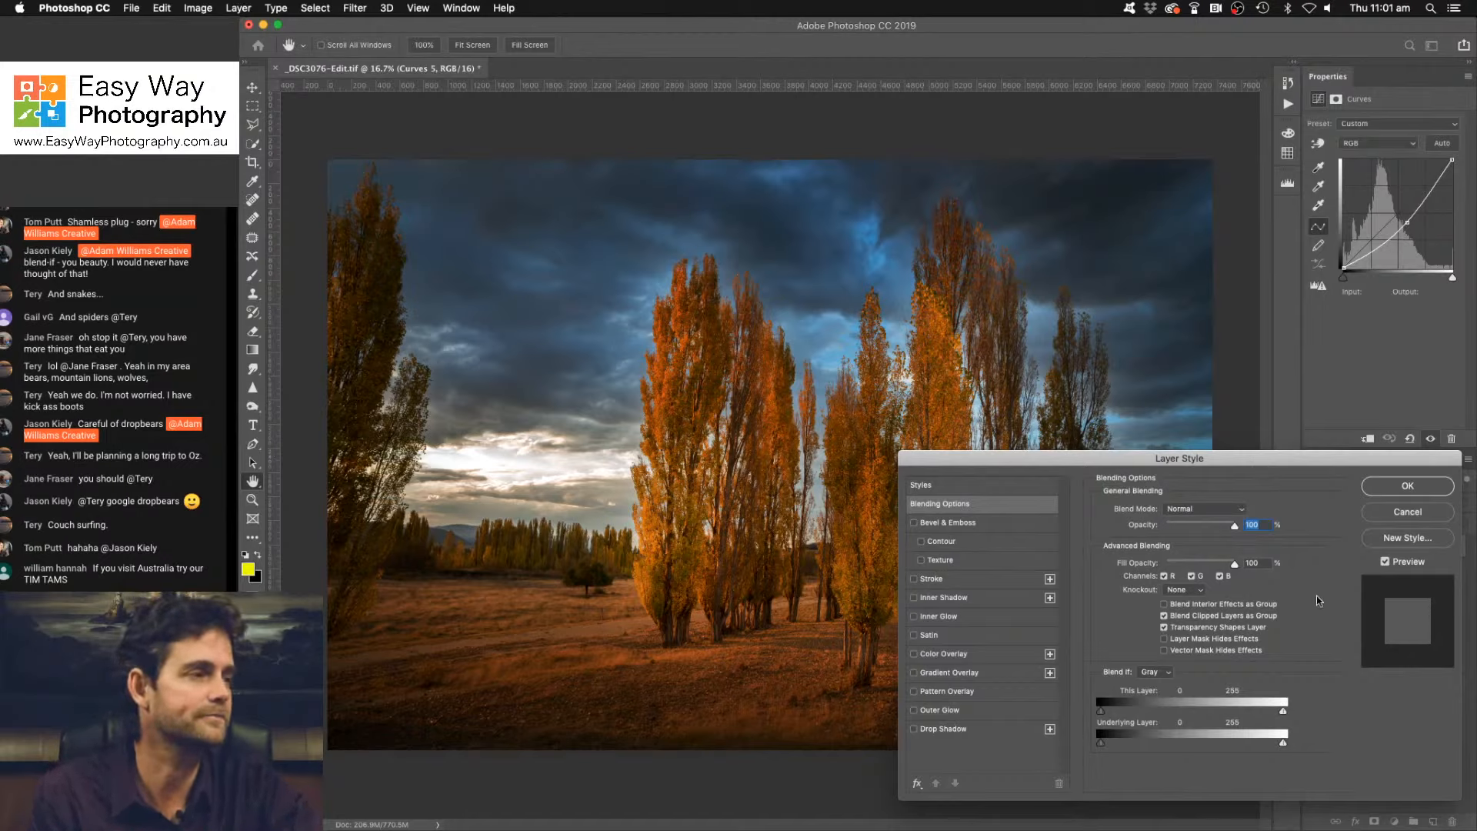
drag(1314, 464, 1309, 468)
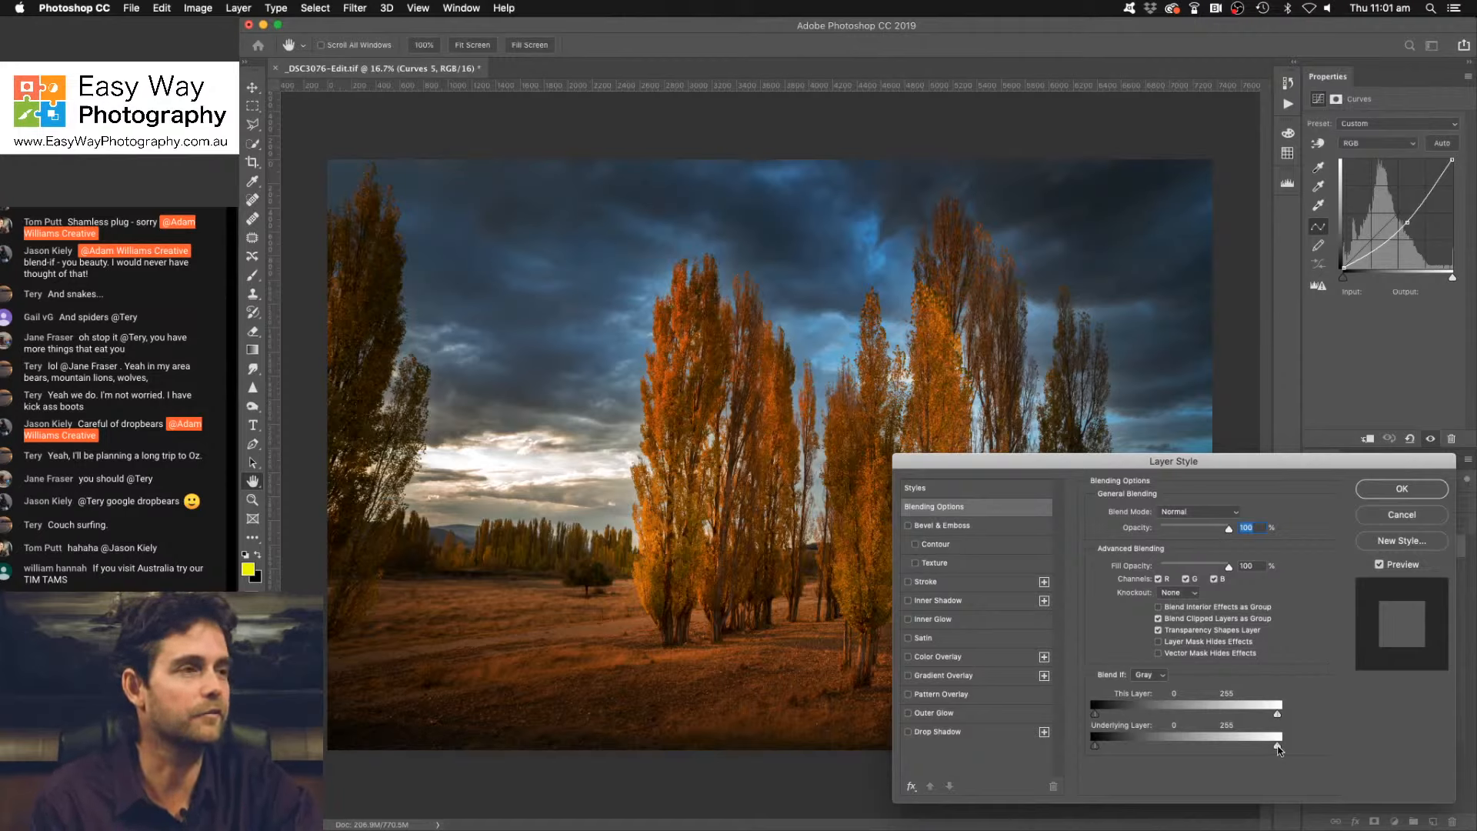
drag(1097, 747, 913, 729)
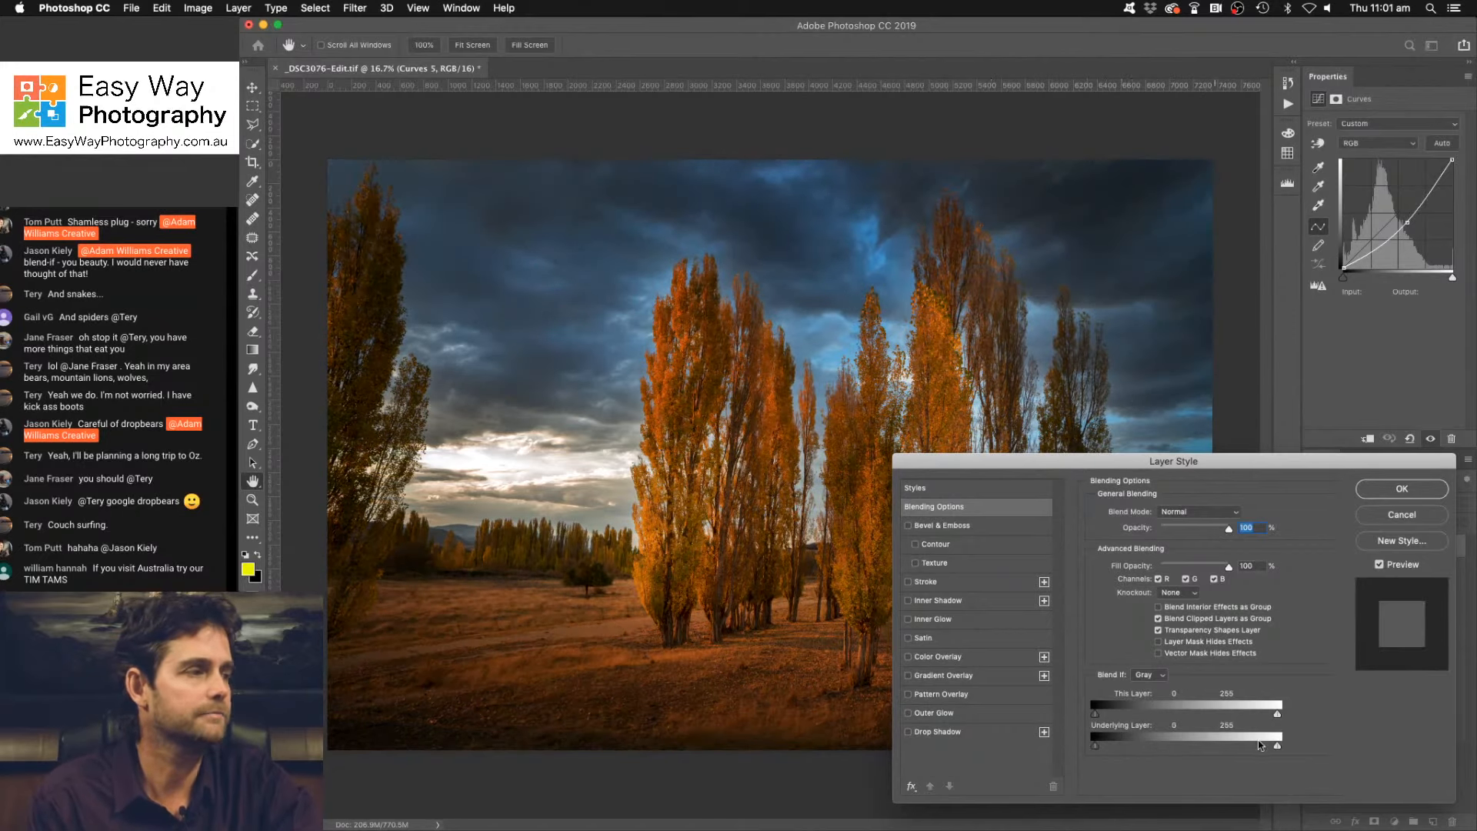
mouse_move(1278, 748)
mouse_down()
mouse_move(1189, 739)
mouse_move(1283, 739)
mouse_up()
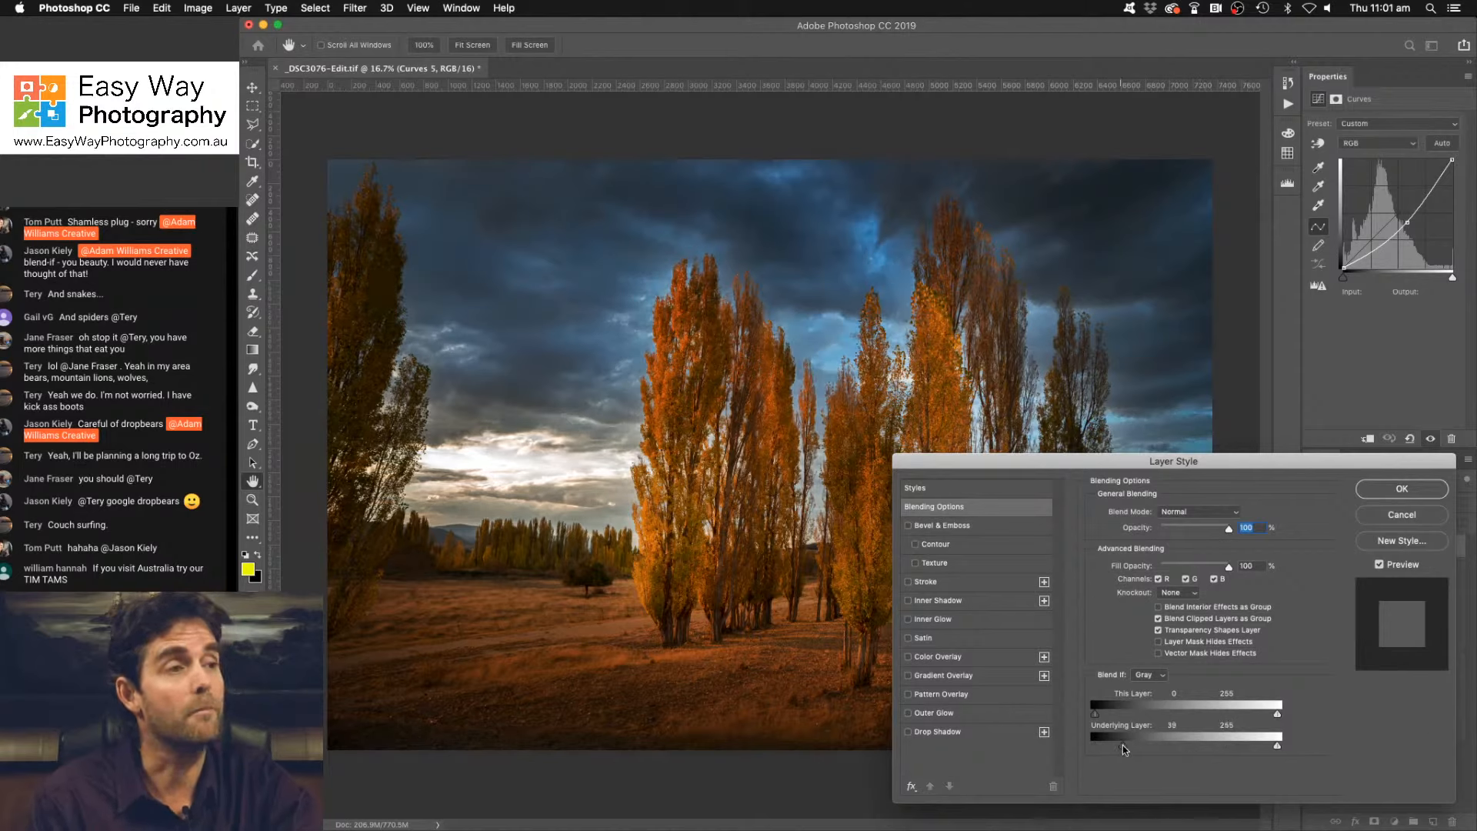
drag(1123, 744, 1000, 745)
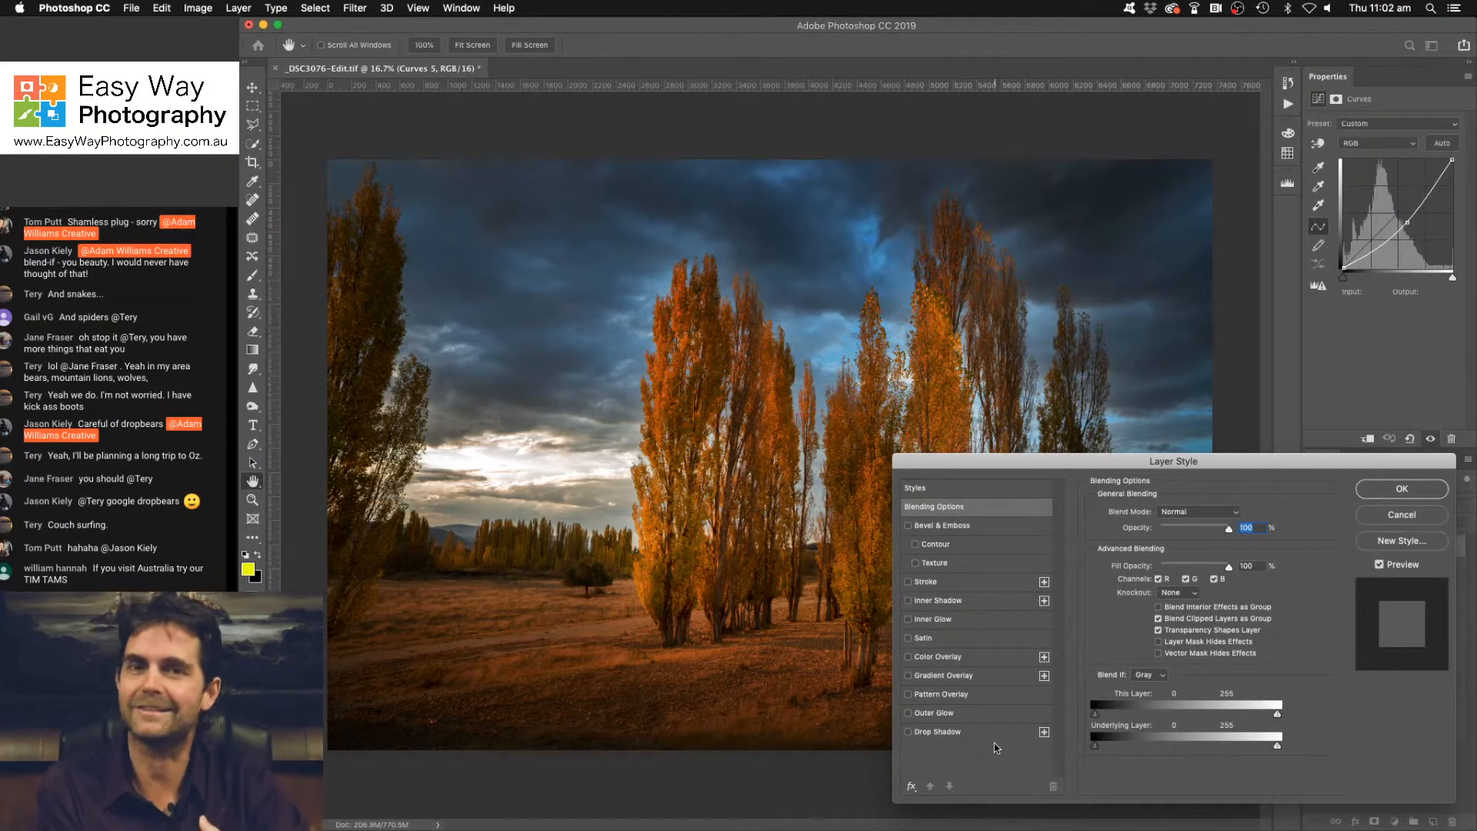
click(1400, 490)
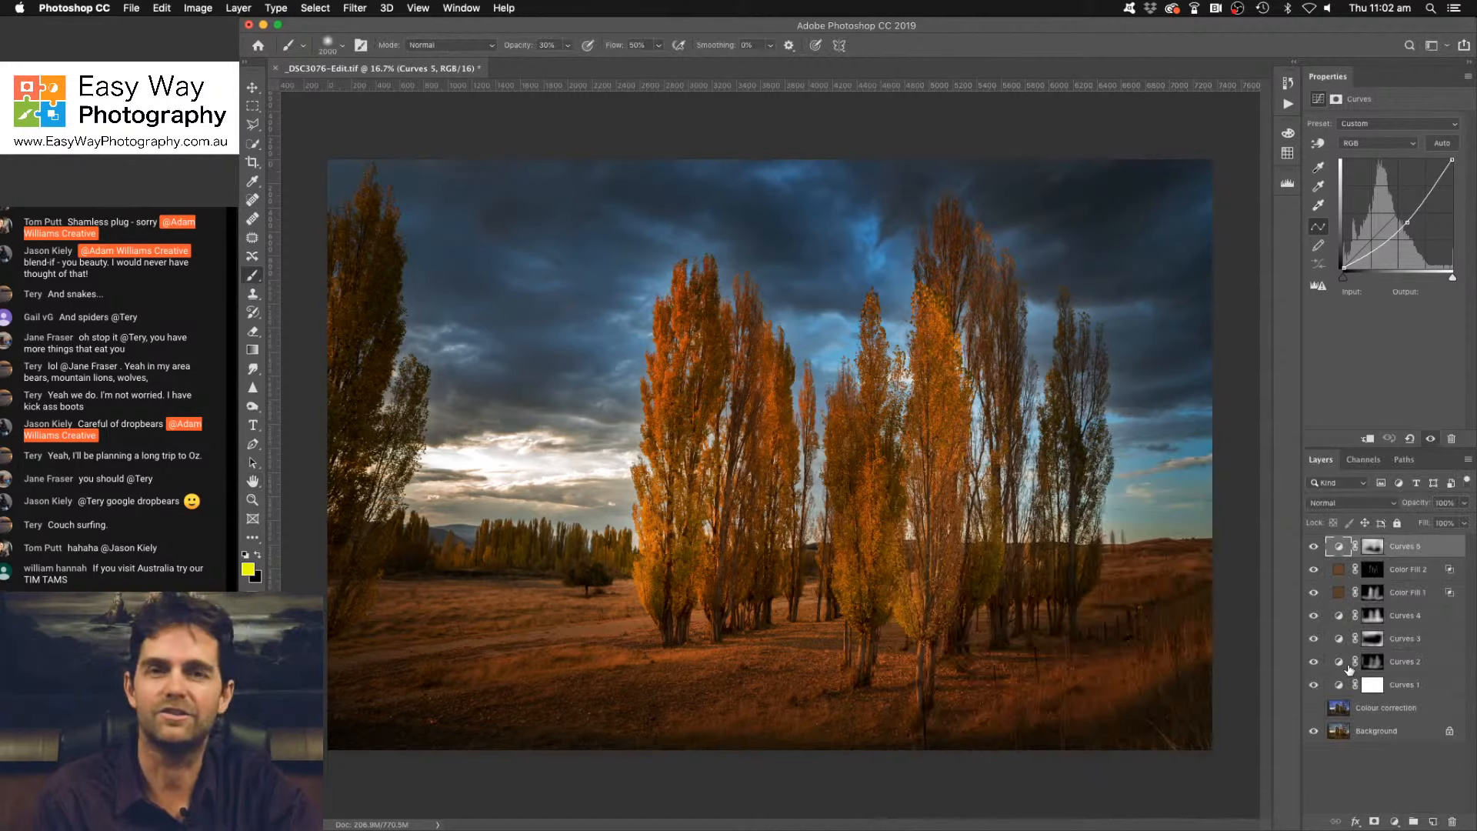
click(1314, 549)
click(1314, 549)
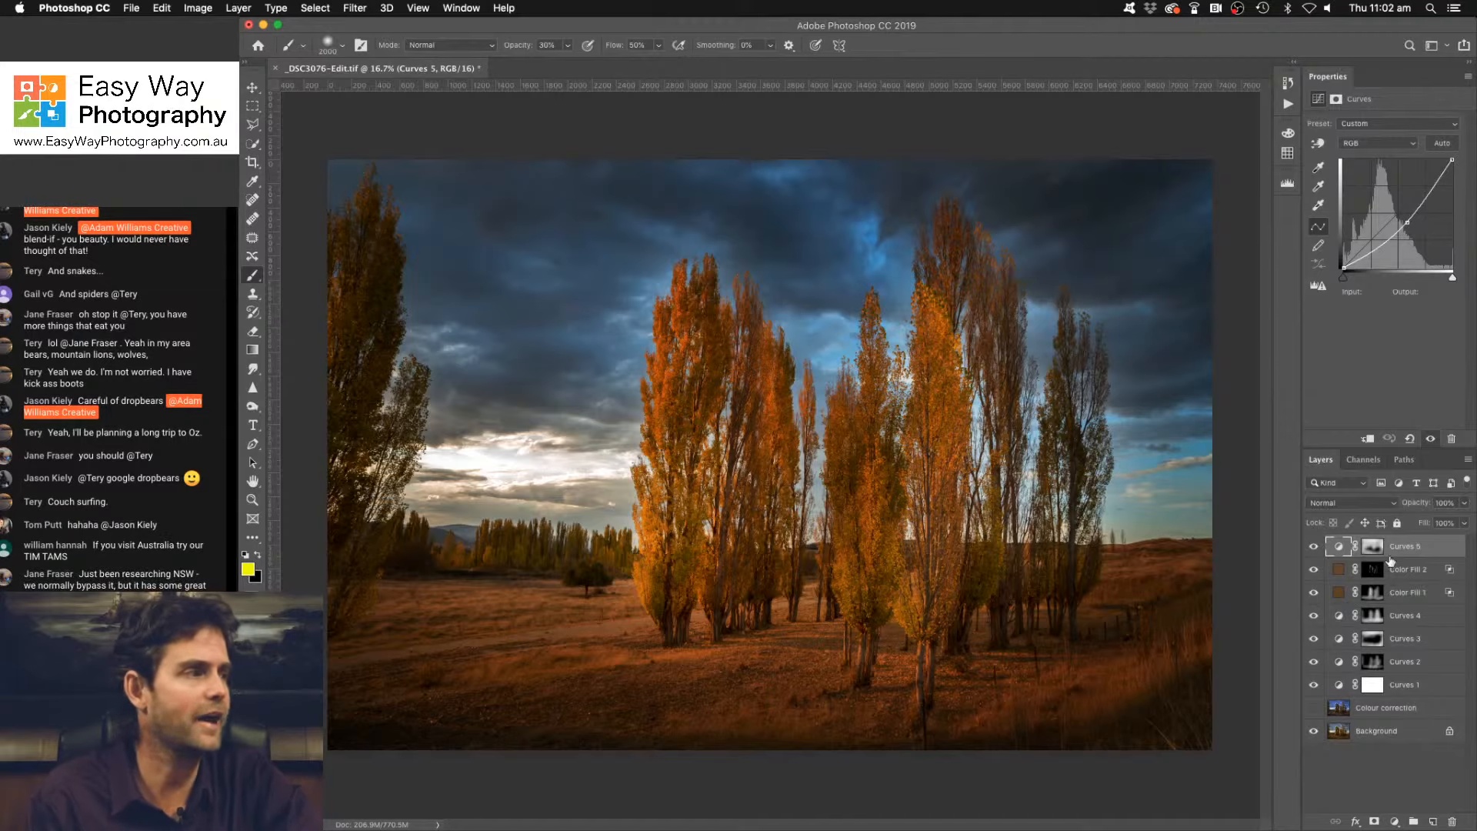
Split the Curves 5 layer's Blend If shadow limit for the Underlying Layer to 22 / 199.
double_click(1423, 548)
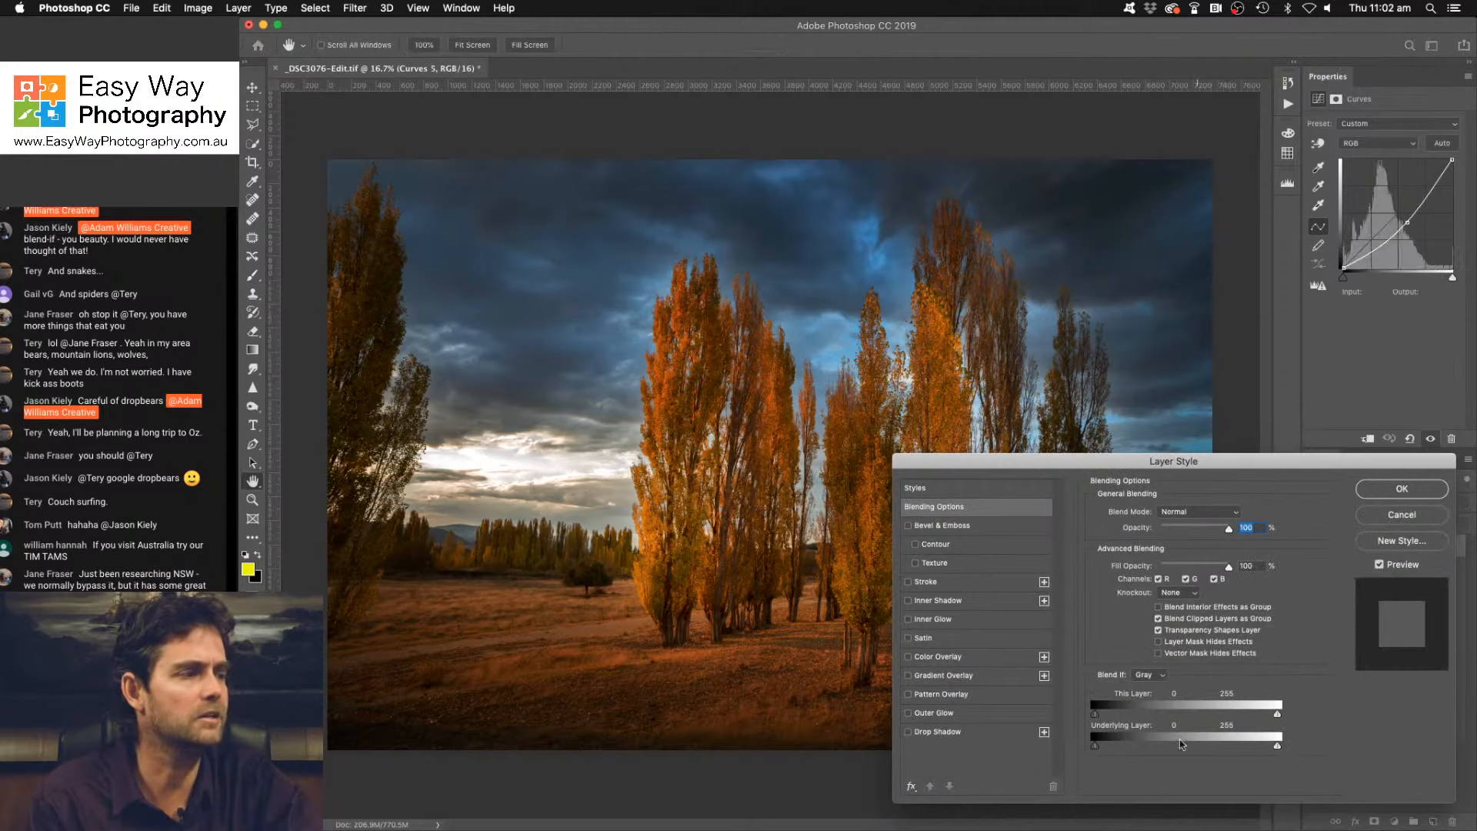
drag(1096, 746, 1151, 745)
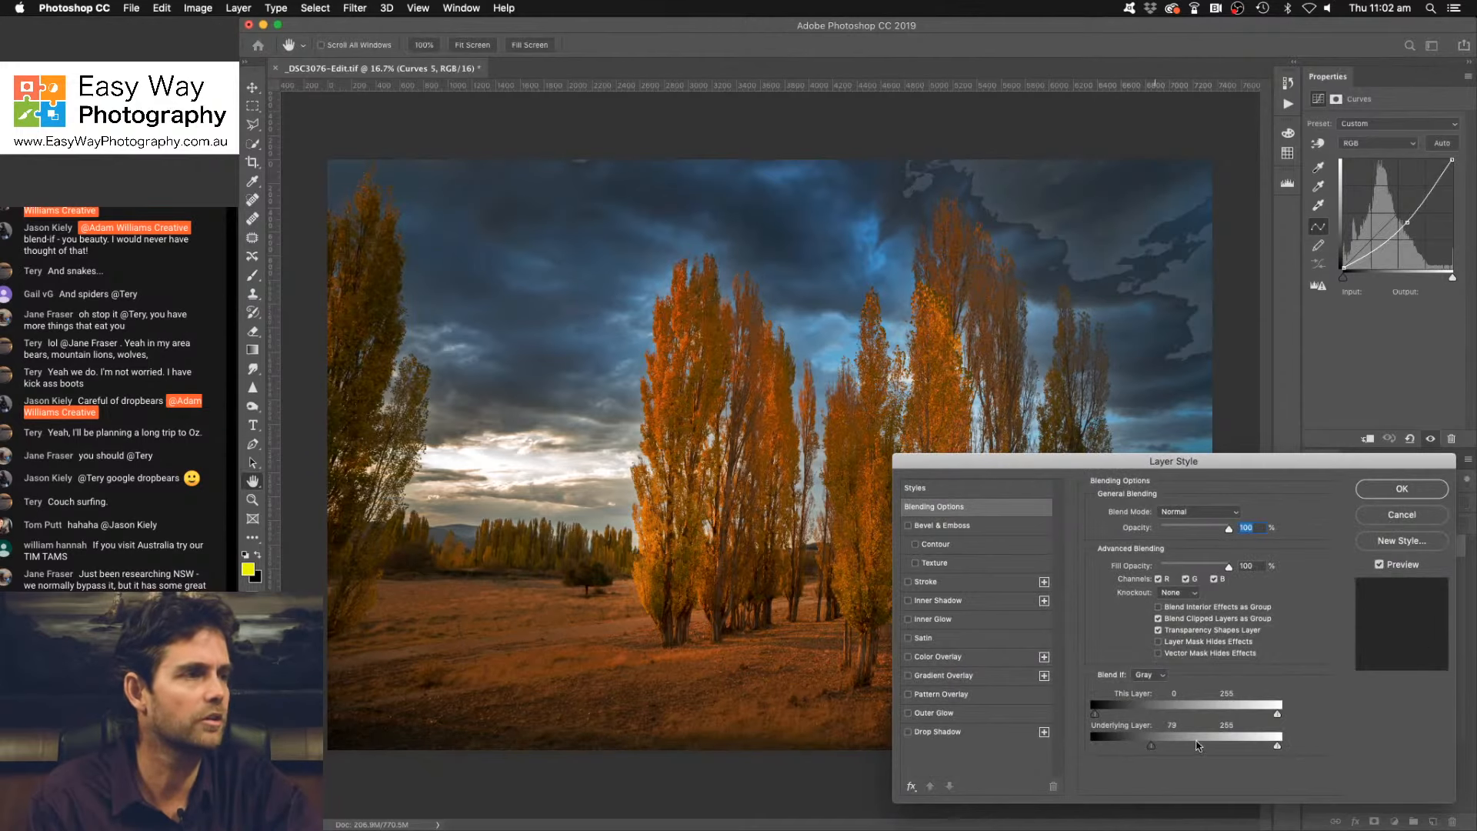
mouse_move(1277, 746)
mouse_down()
mouse_move(1146, 746)
mouse_move(1236, 733)
mouse_move(1065, 740)
mouse_move(1277, 745)
mouse_up()
drag(1147, 746, 992, 743)
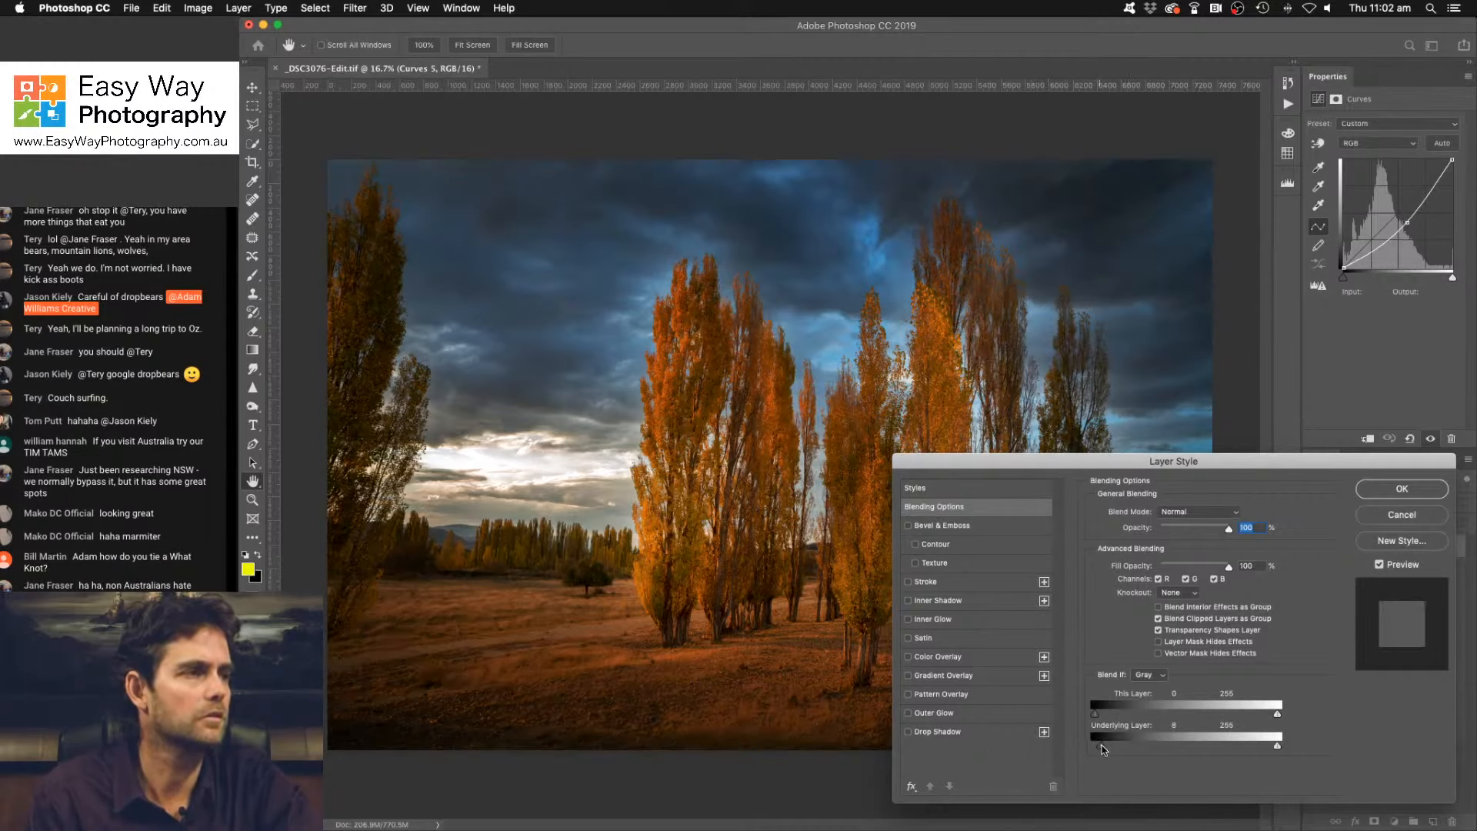
drag(1119, 745, 976, 743)
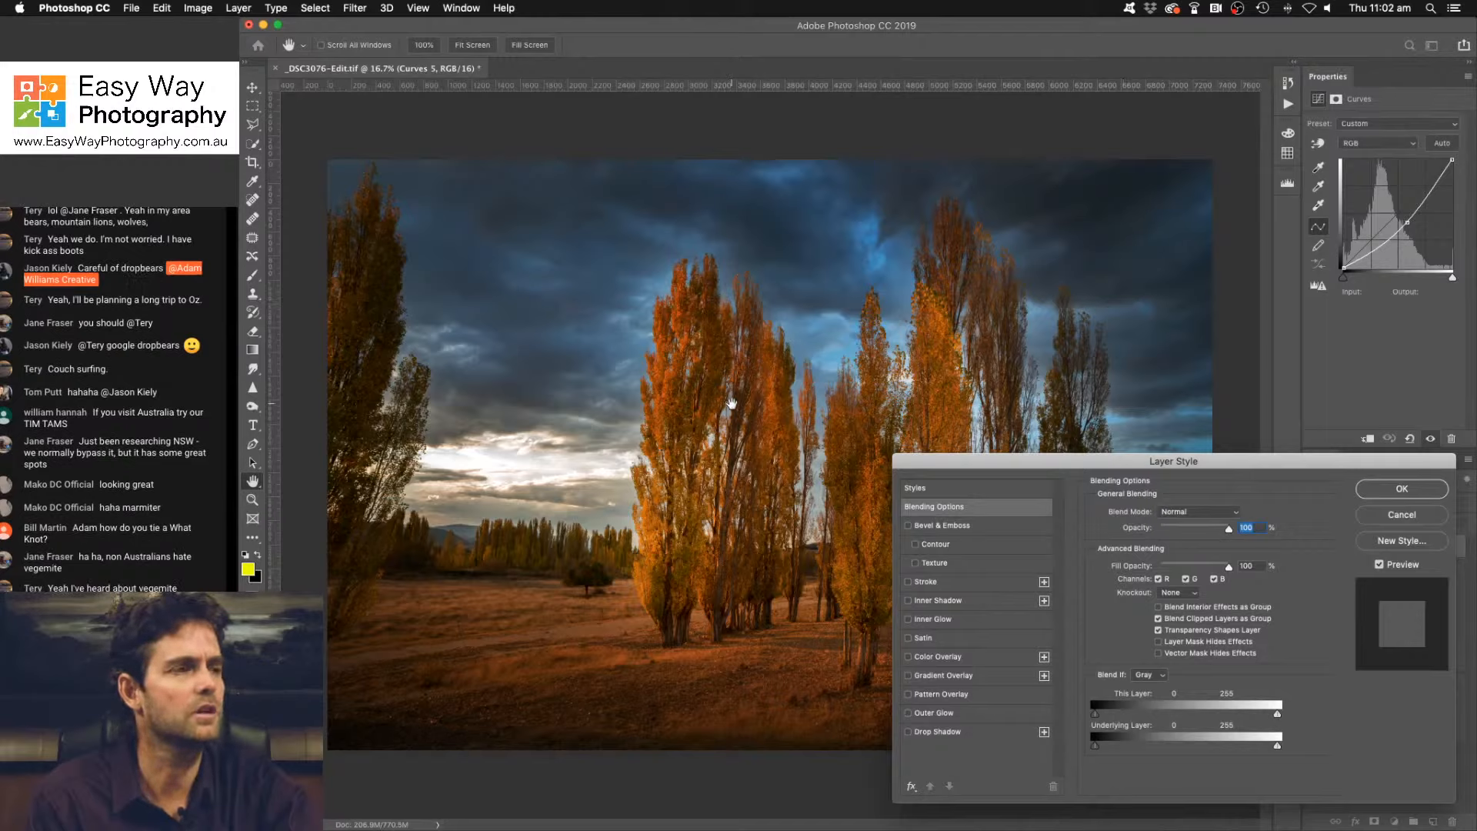
drag(1096, 746, 1142, 746)
key(alt)
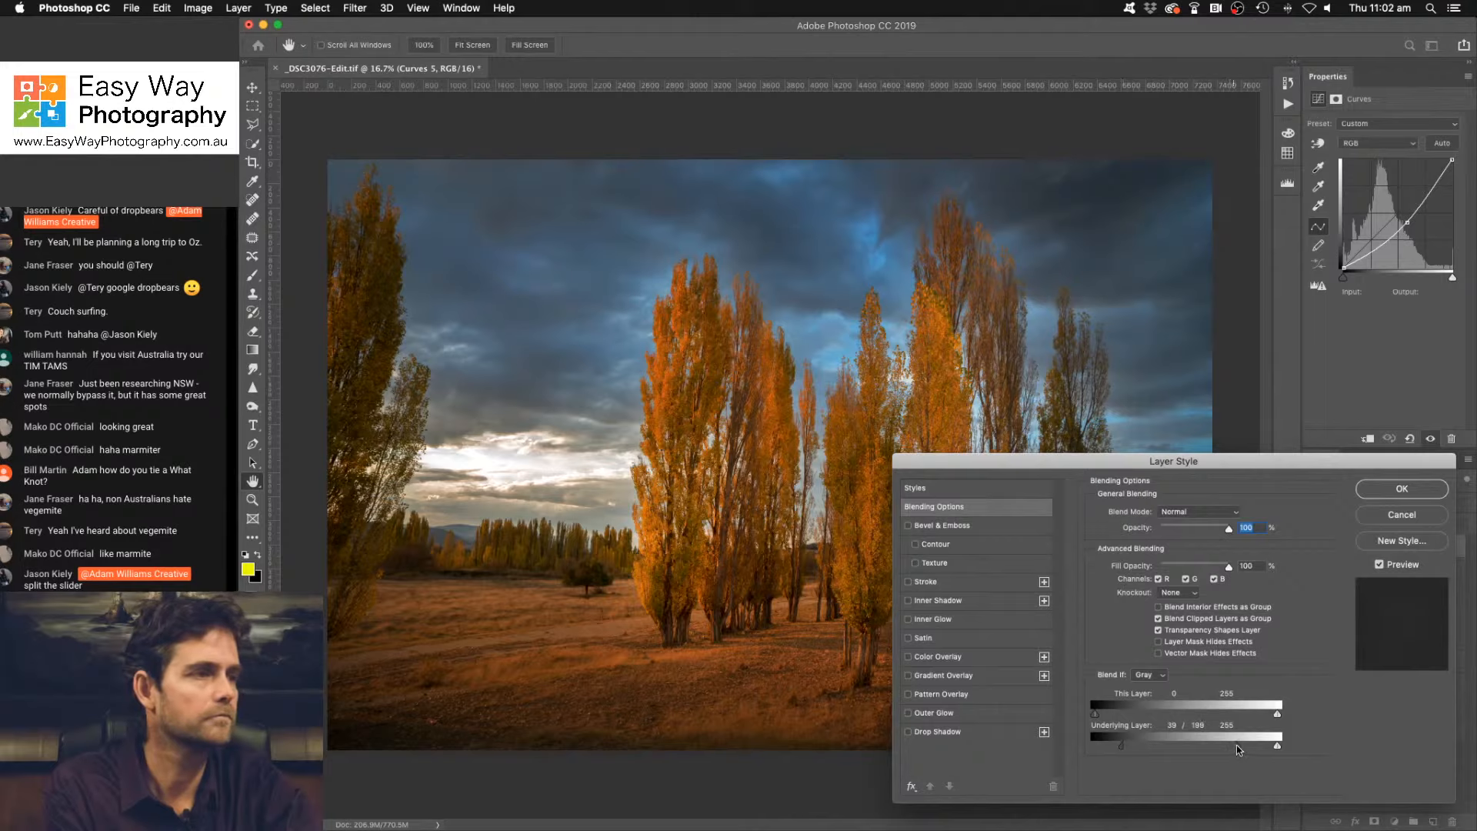
drag(1114, 745, 1106, 746)
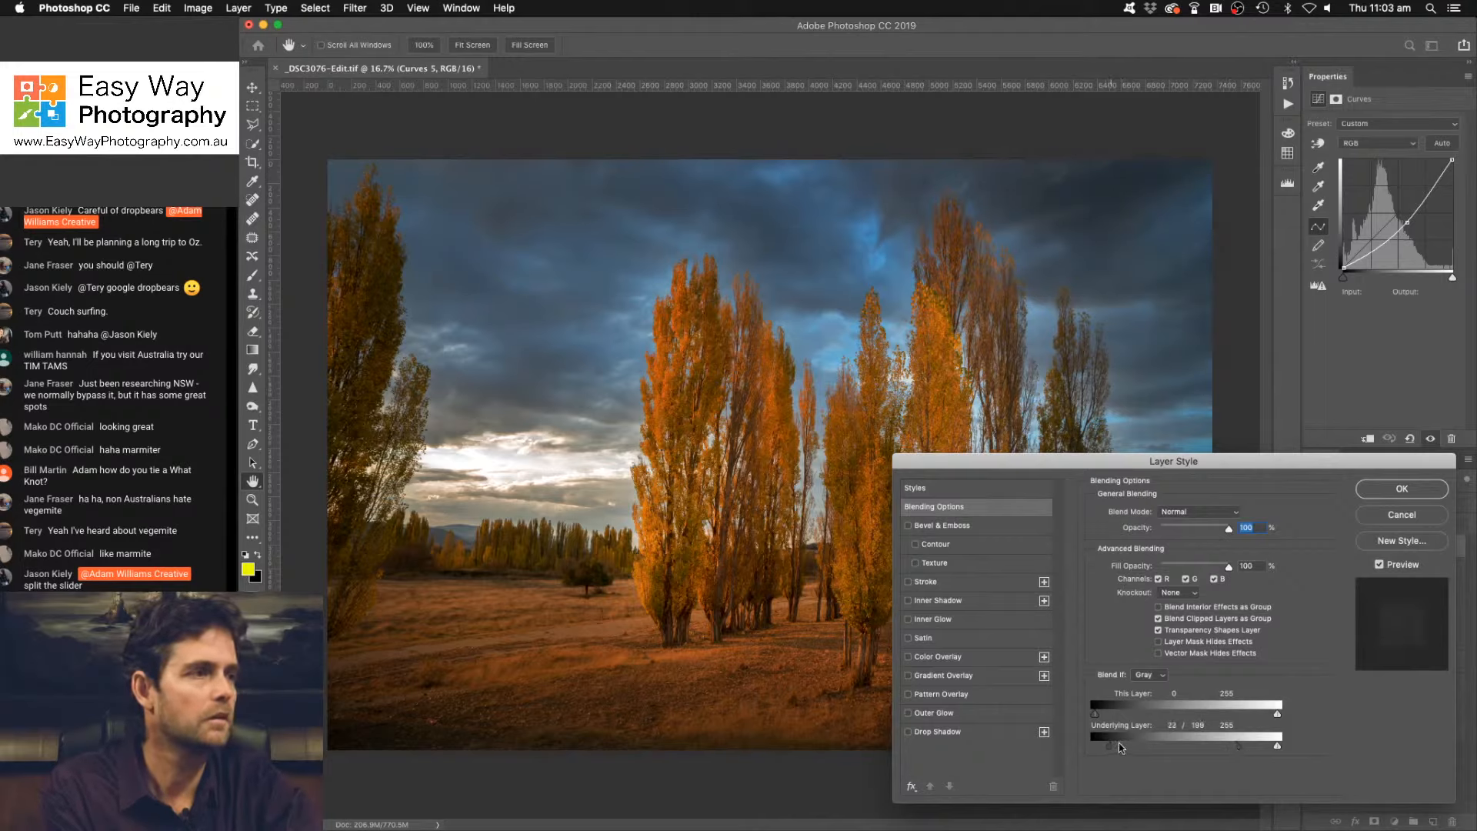
click(1396, 498)
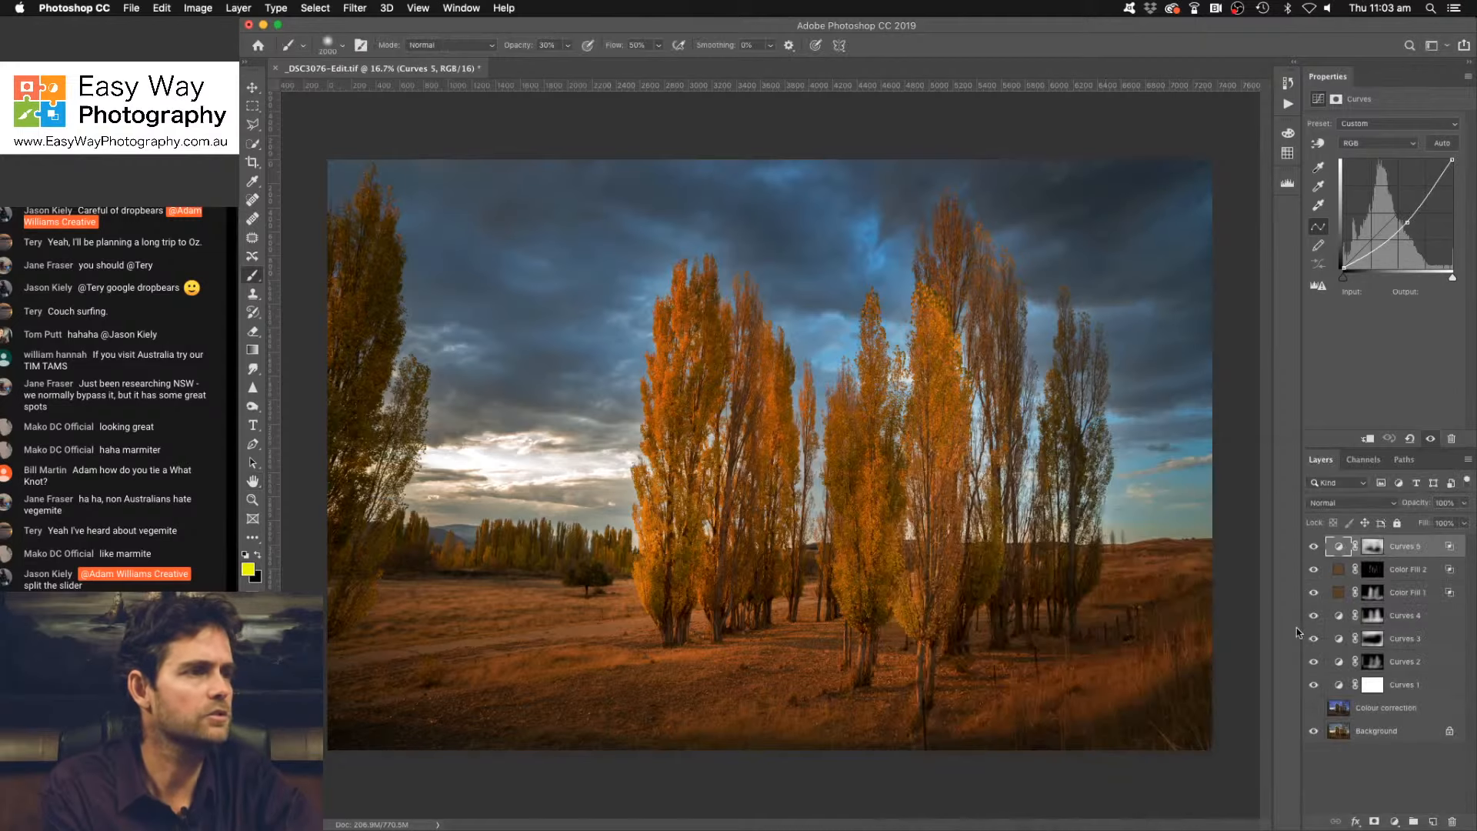
Compare the photo with and without the Curves 5 layer using its new Blend If range.
click(1314, 547)
click(1314, 548)
click(1315, 547)
click(1315, 547)
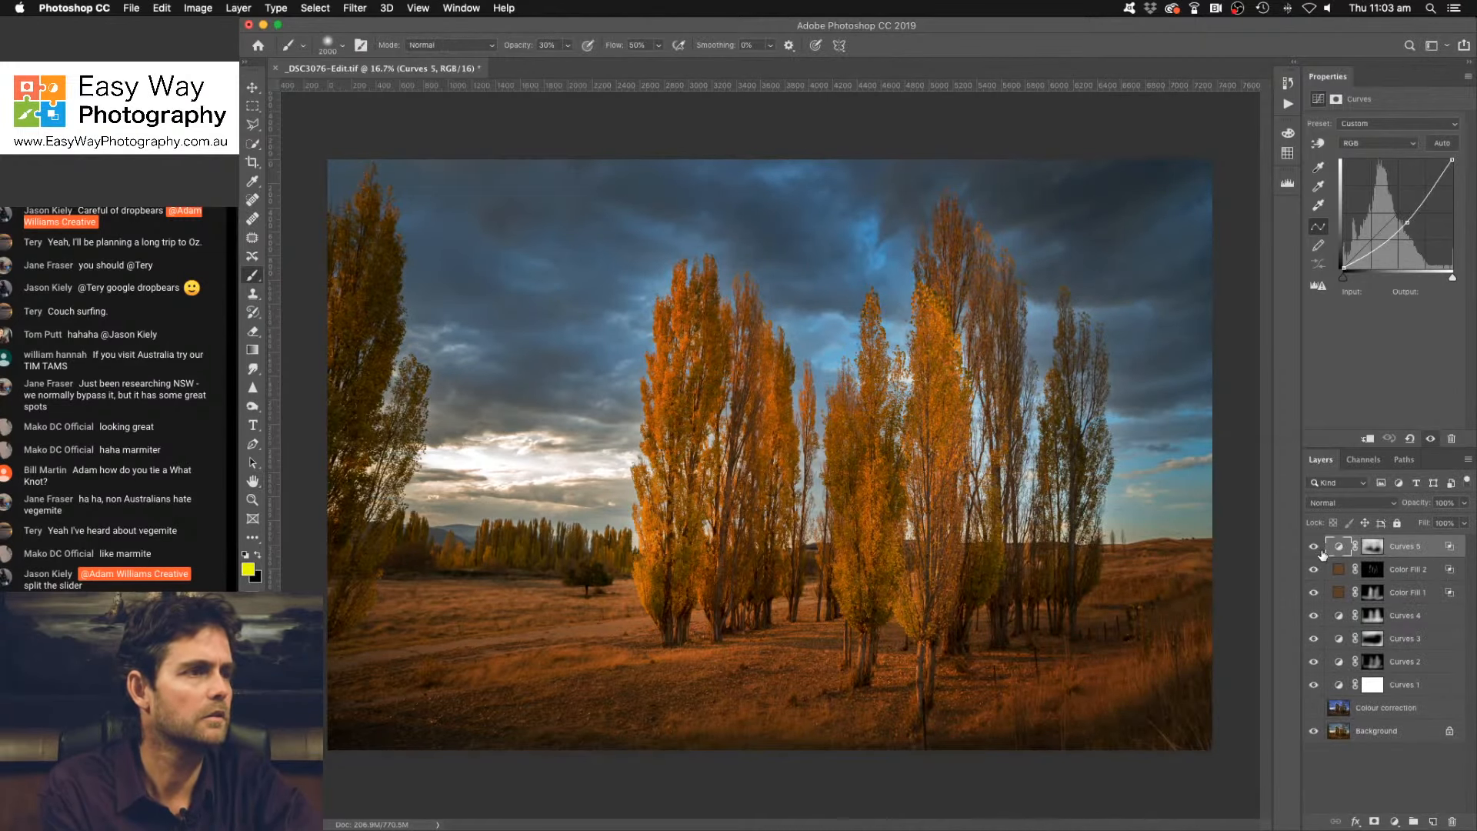
Paint black on the Curves 5 mask over the poplars with brushes between 250 and 700 px to lift the darkening off them.
click(1372, 554)
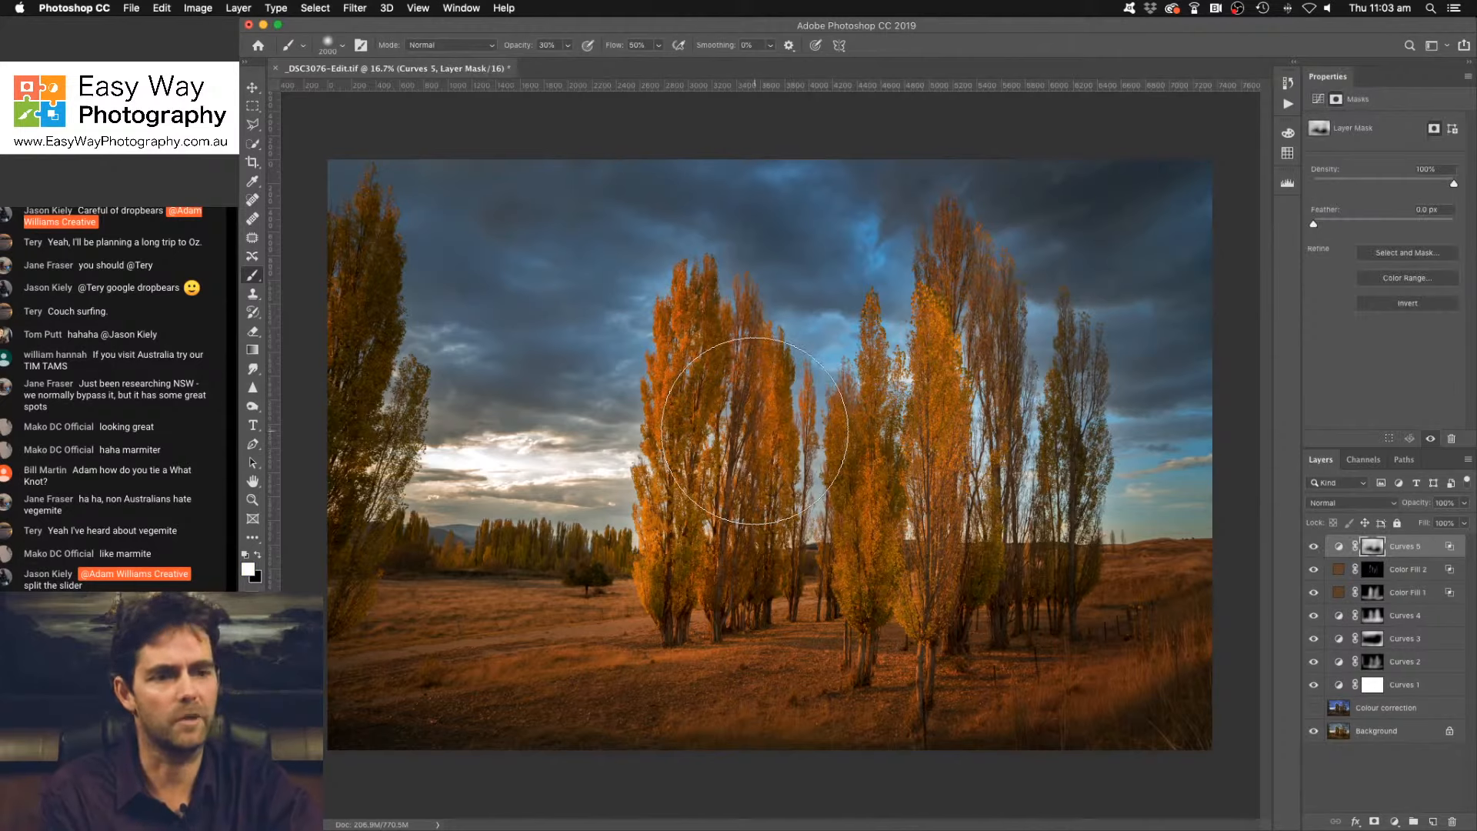
key(x)
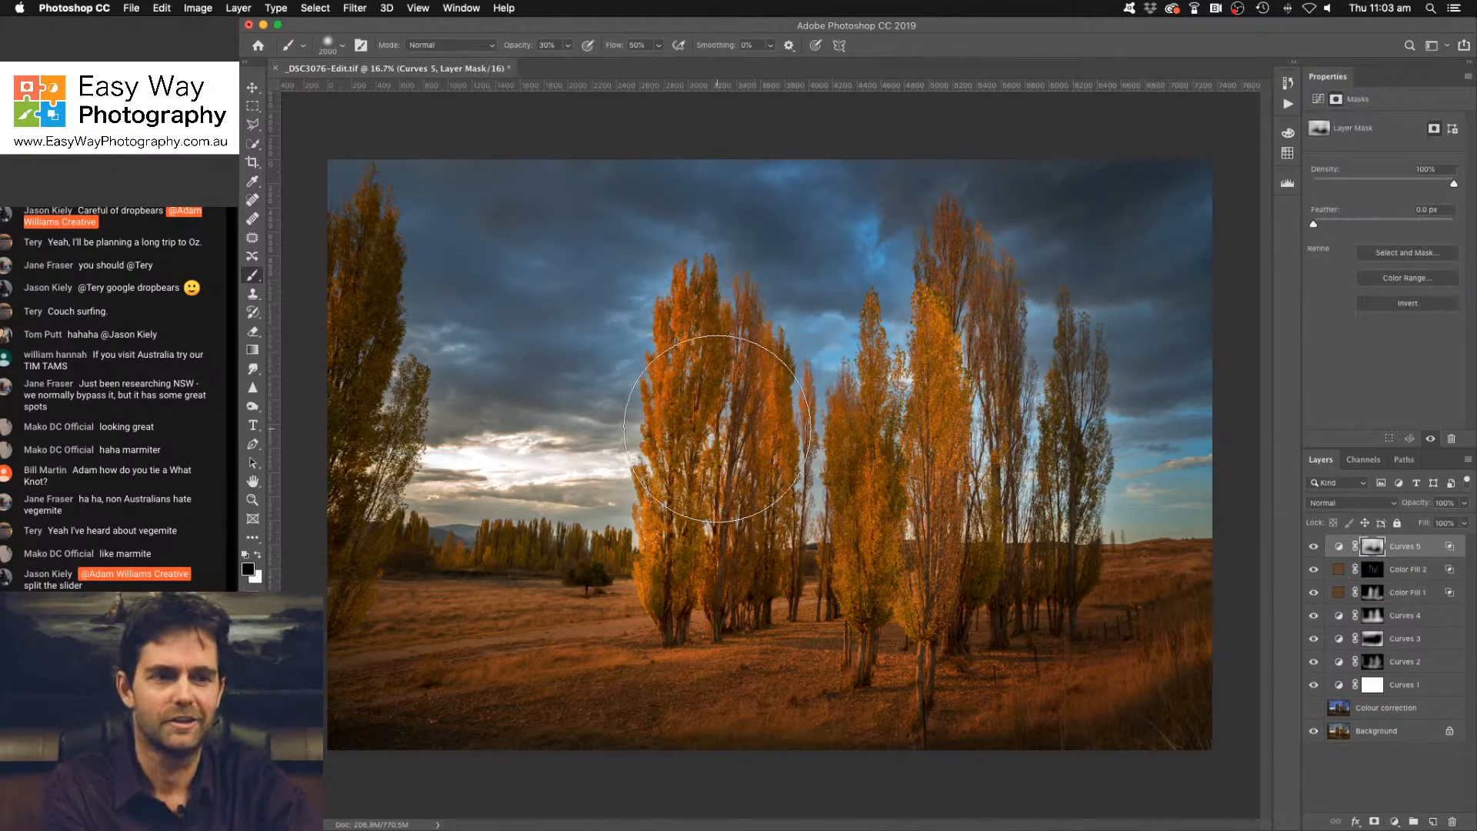
key(bracketleft)
key(bracketleft)
key(bracketleft)
key(bracketleft)
key(bracketleft)
key(bracketleft)
key(bracketleft)
key(bracketleft)
key(bracketleft)
key(bracketleft)
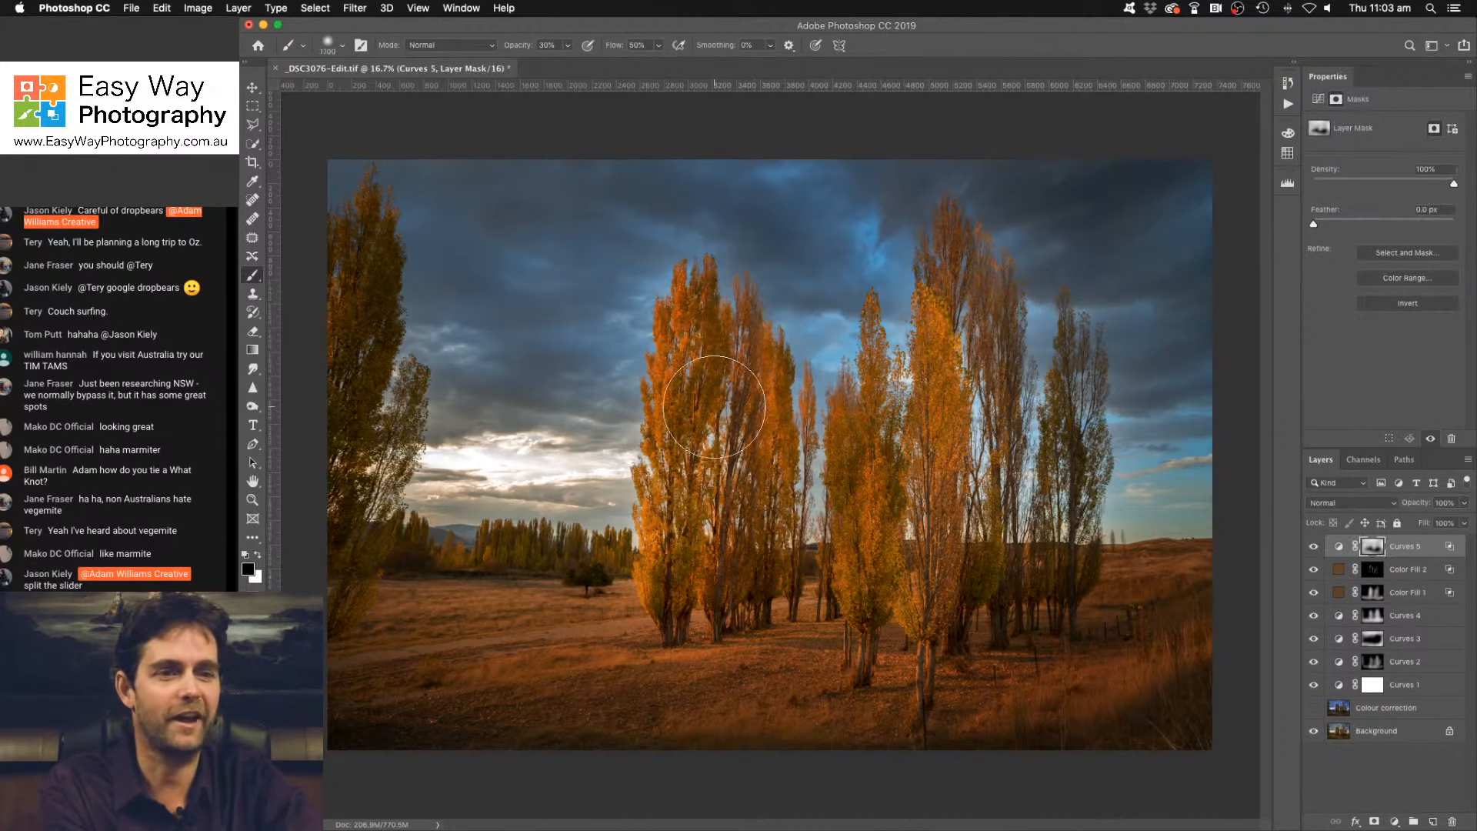
key(bracketleft)
key(bracketleft)
key(bracketleft)
key(bracketleft)
key(bracketleft)
key(bracketleft)
key(bracketleft)
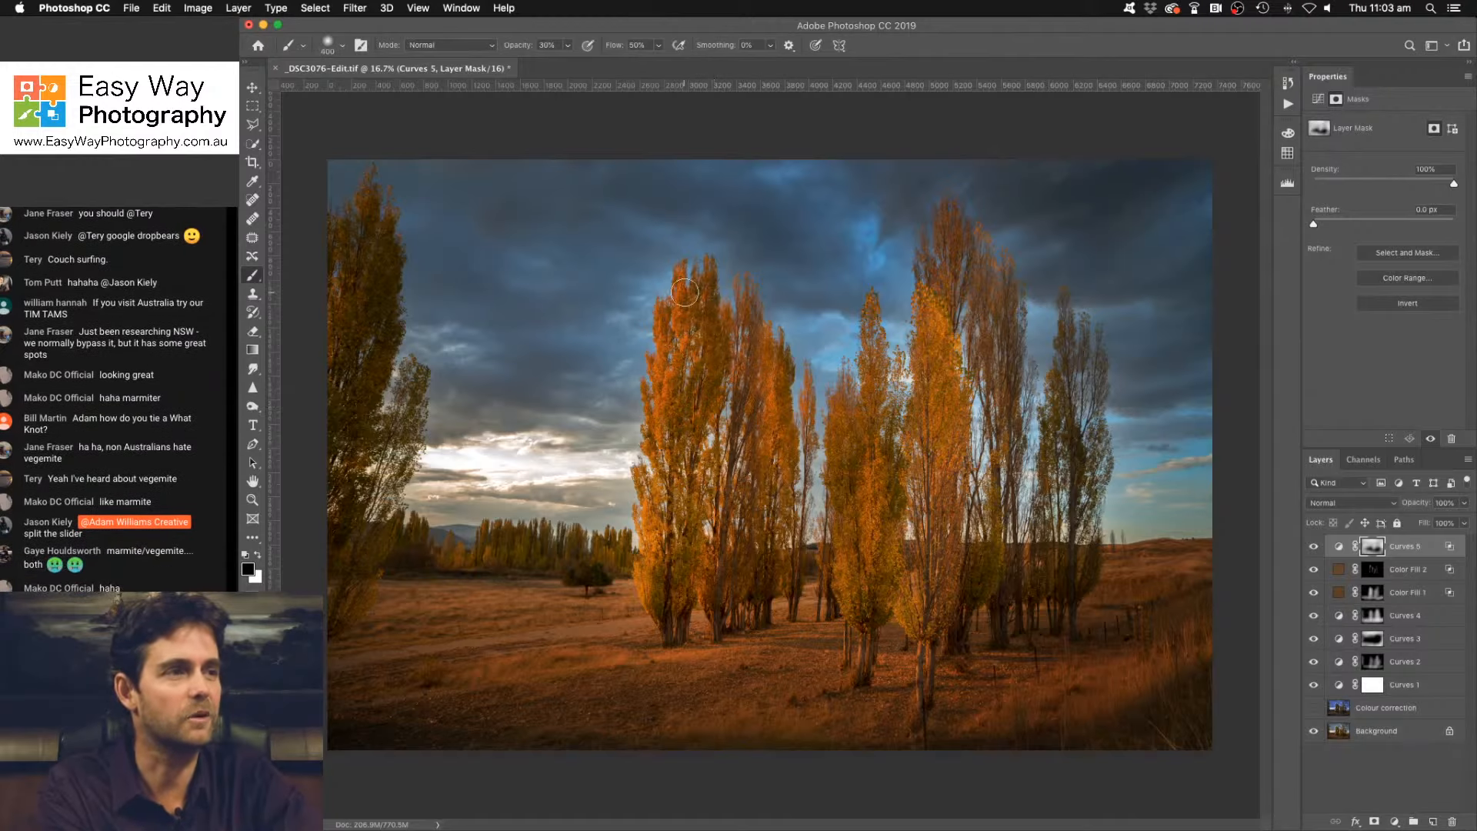
key(bracketleft)
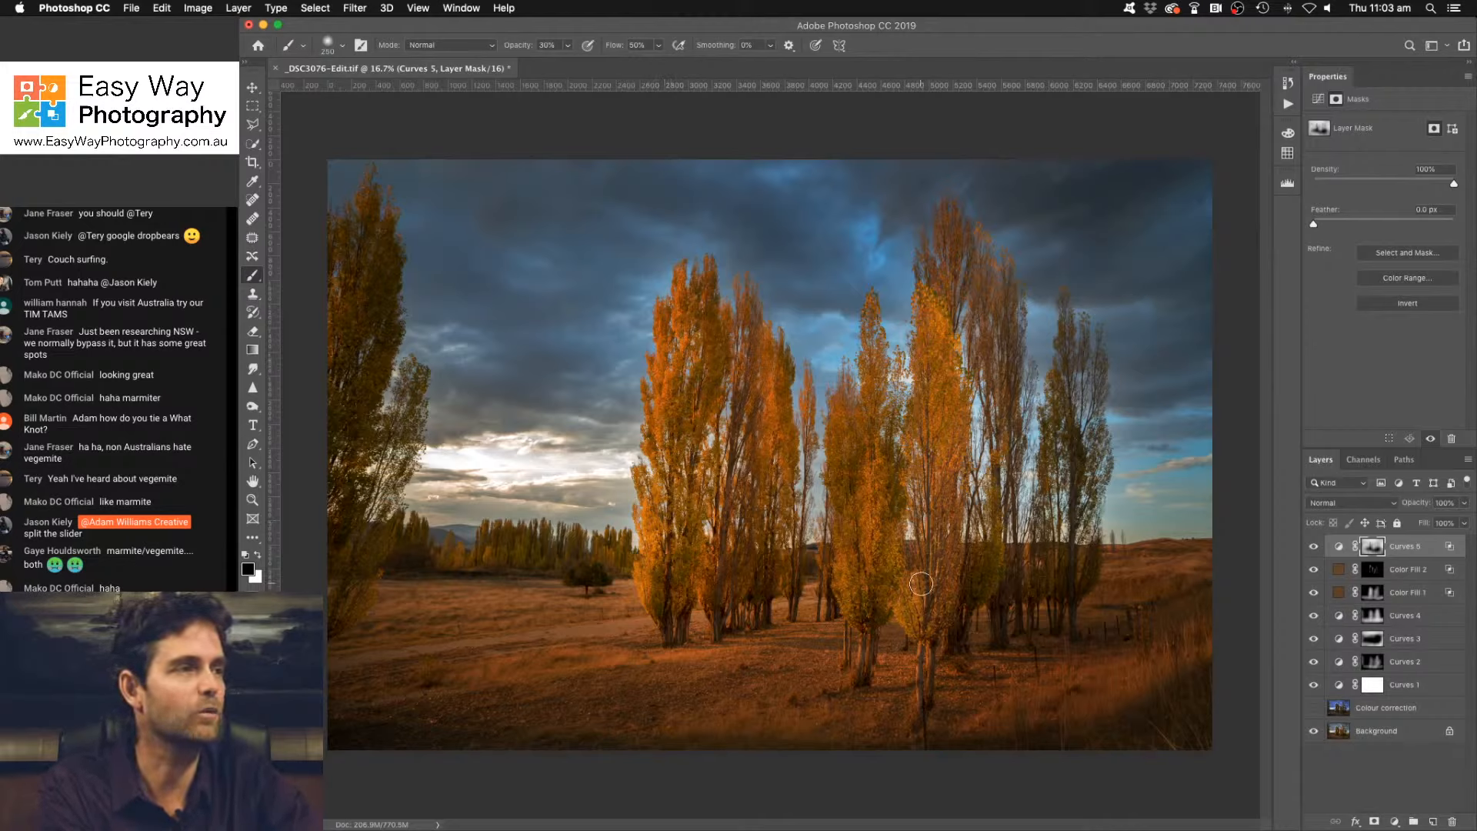
key(bracketright)
key(bracketright)
key(bracketright)
key(bracketright)
key(bracketright)
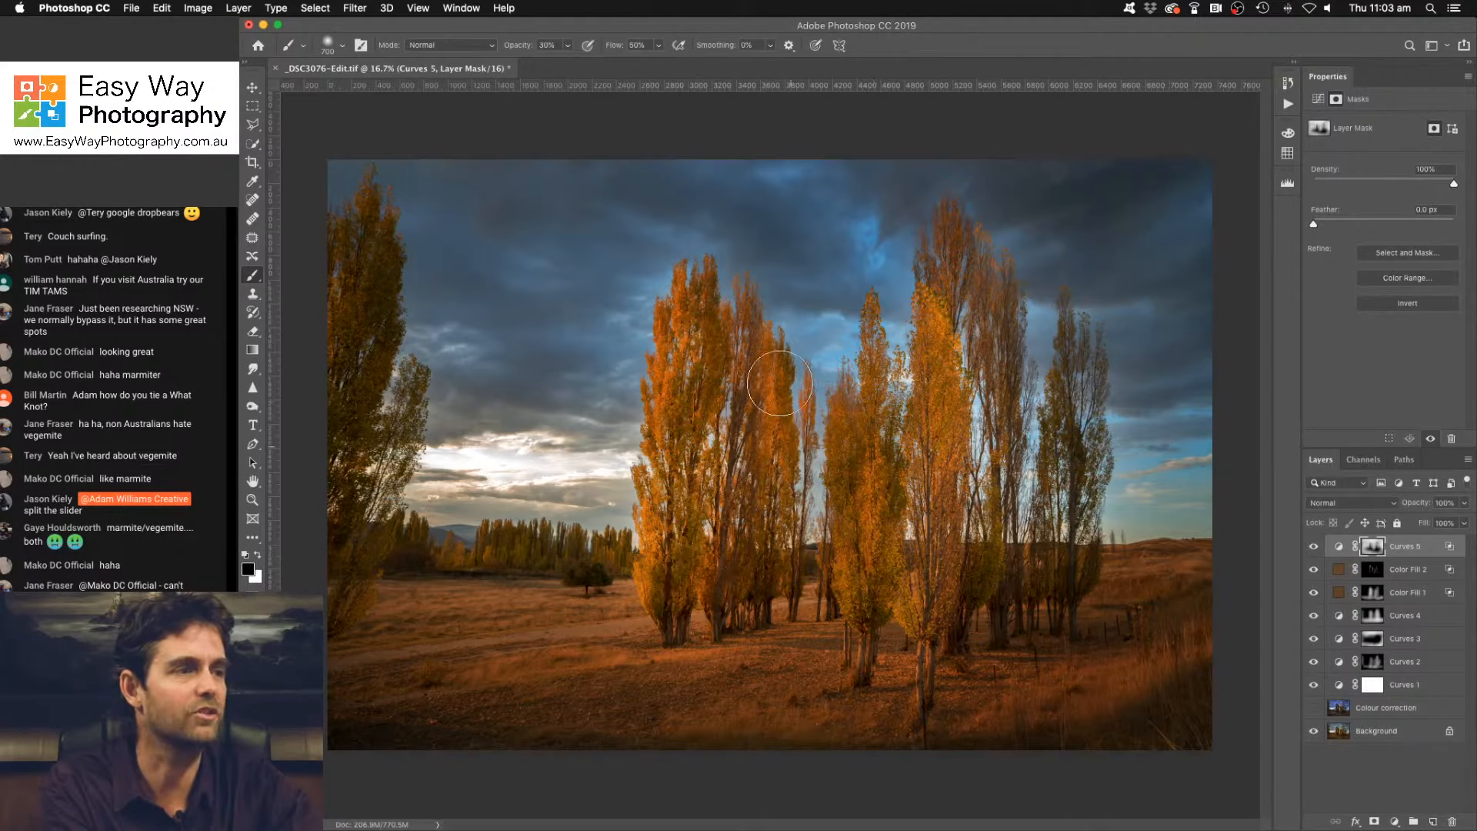
Add a darkening Curves layer above Curves 5 with a point at input 155, output 108, and invert its mask to black.
click(1395, 823)
click(1381, 629)
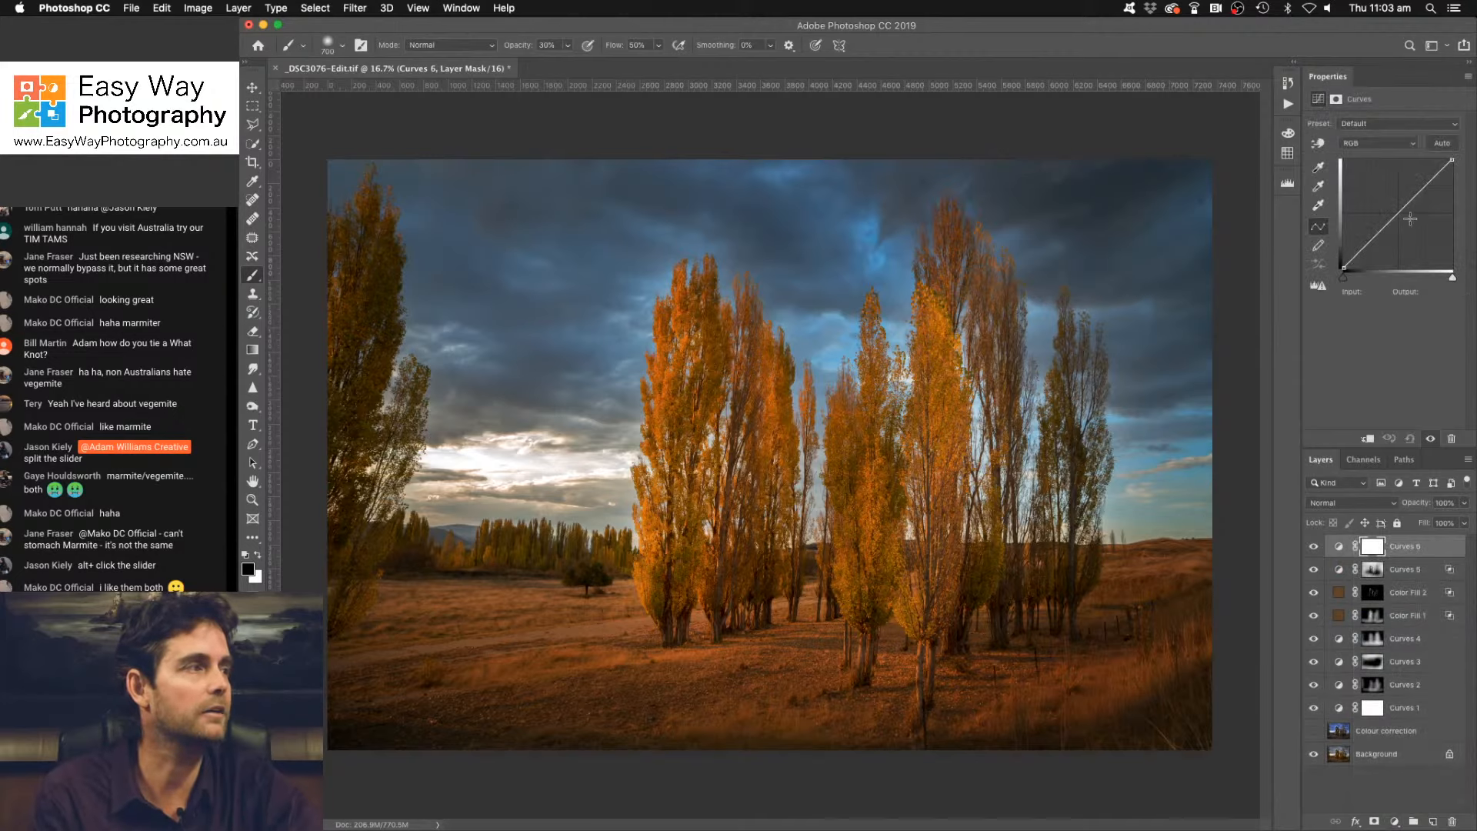
drag(1410, 218, 1411, 225)
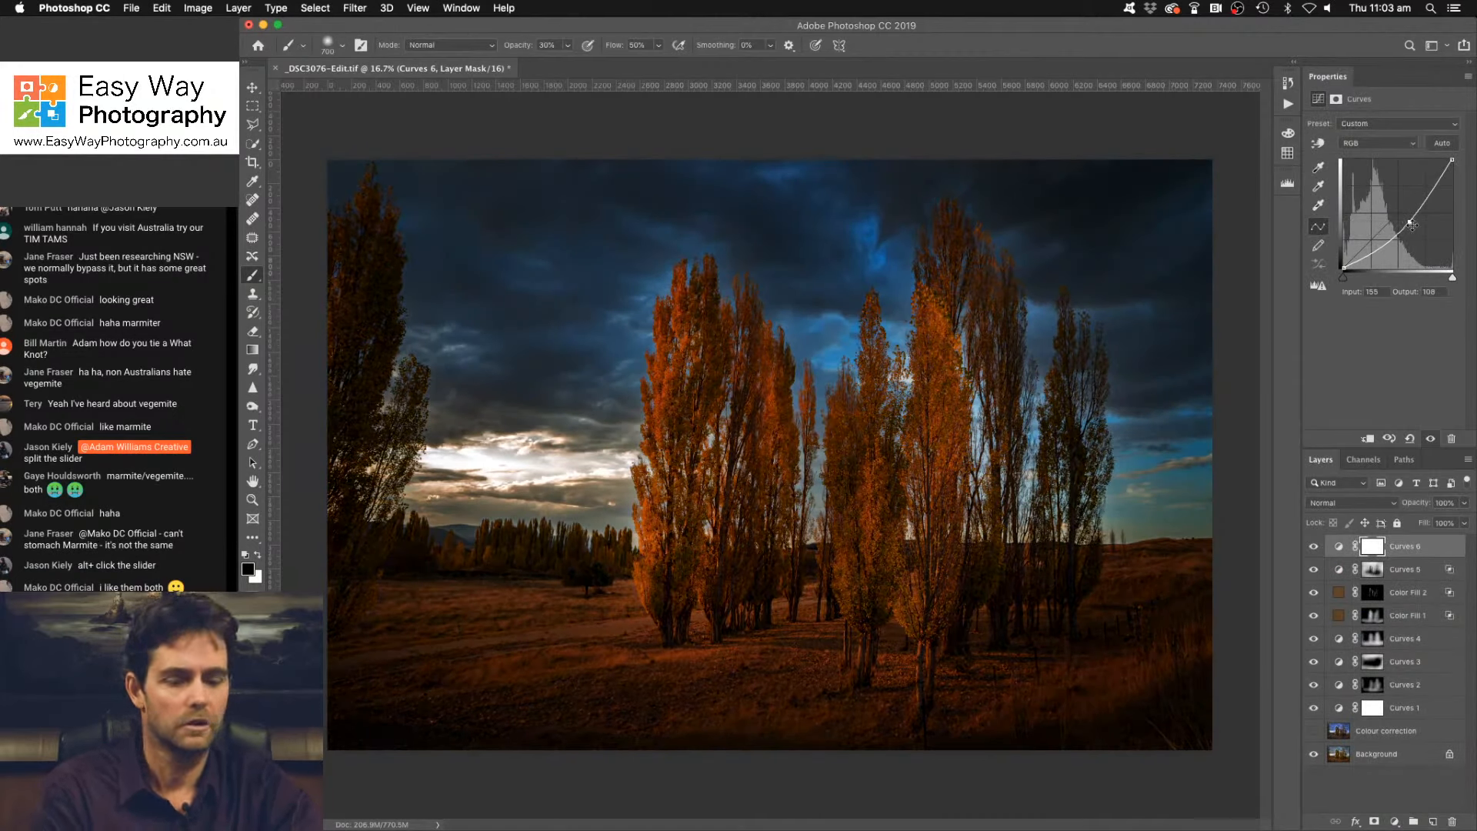
key(super+i)
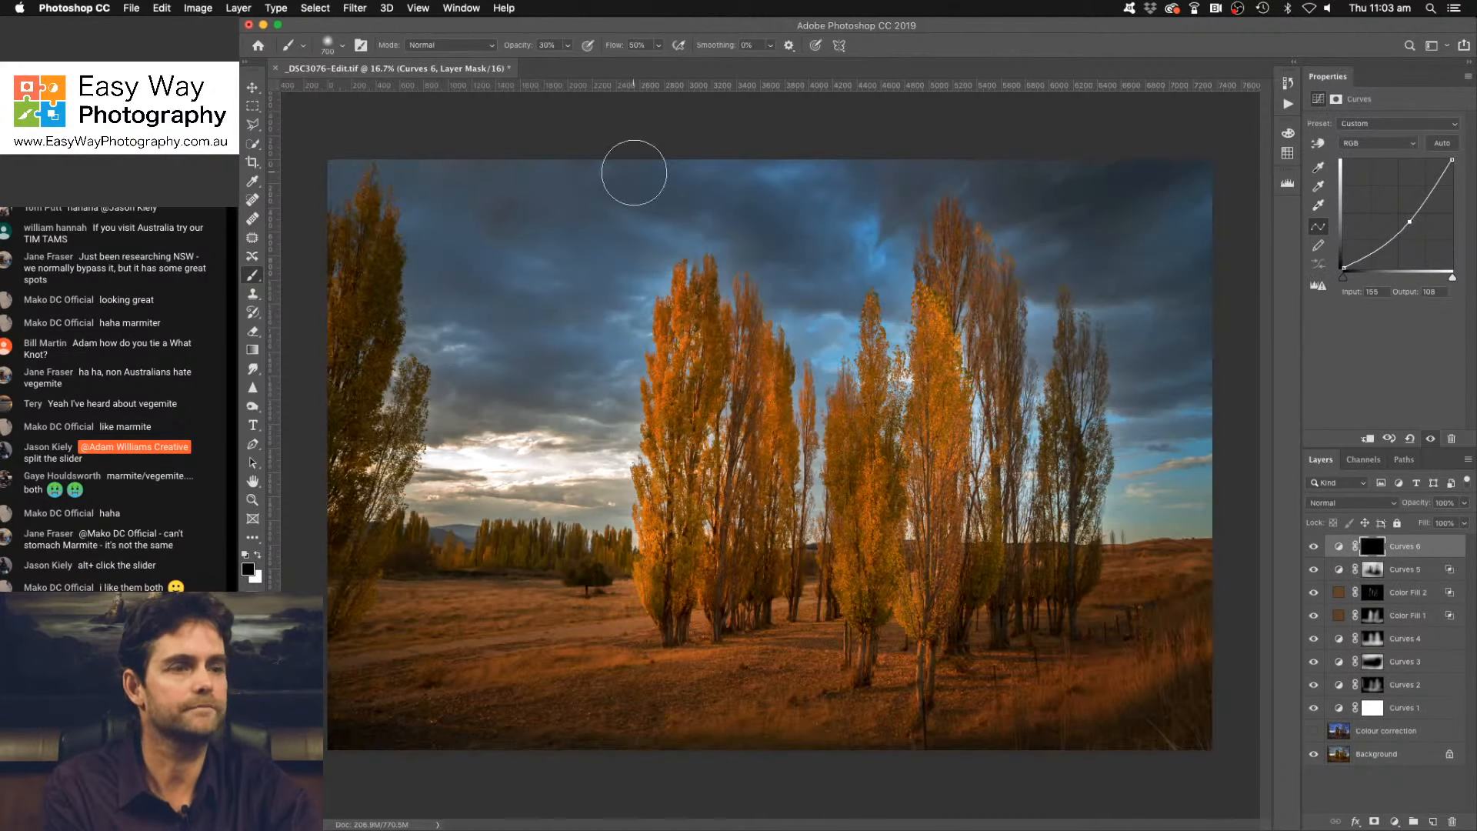
Paint white with a large soft brush on the Curves 6 mask to darken the upper sky and outer edges.
key(bracketright)
key(bracketright)
key(bracketright)
key(bracketright)
key(bracketright)
key(bracketright)
key(bracketright)
key(bracketright)
key(bracketright)
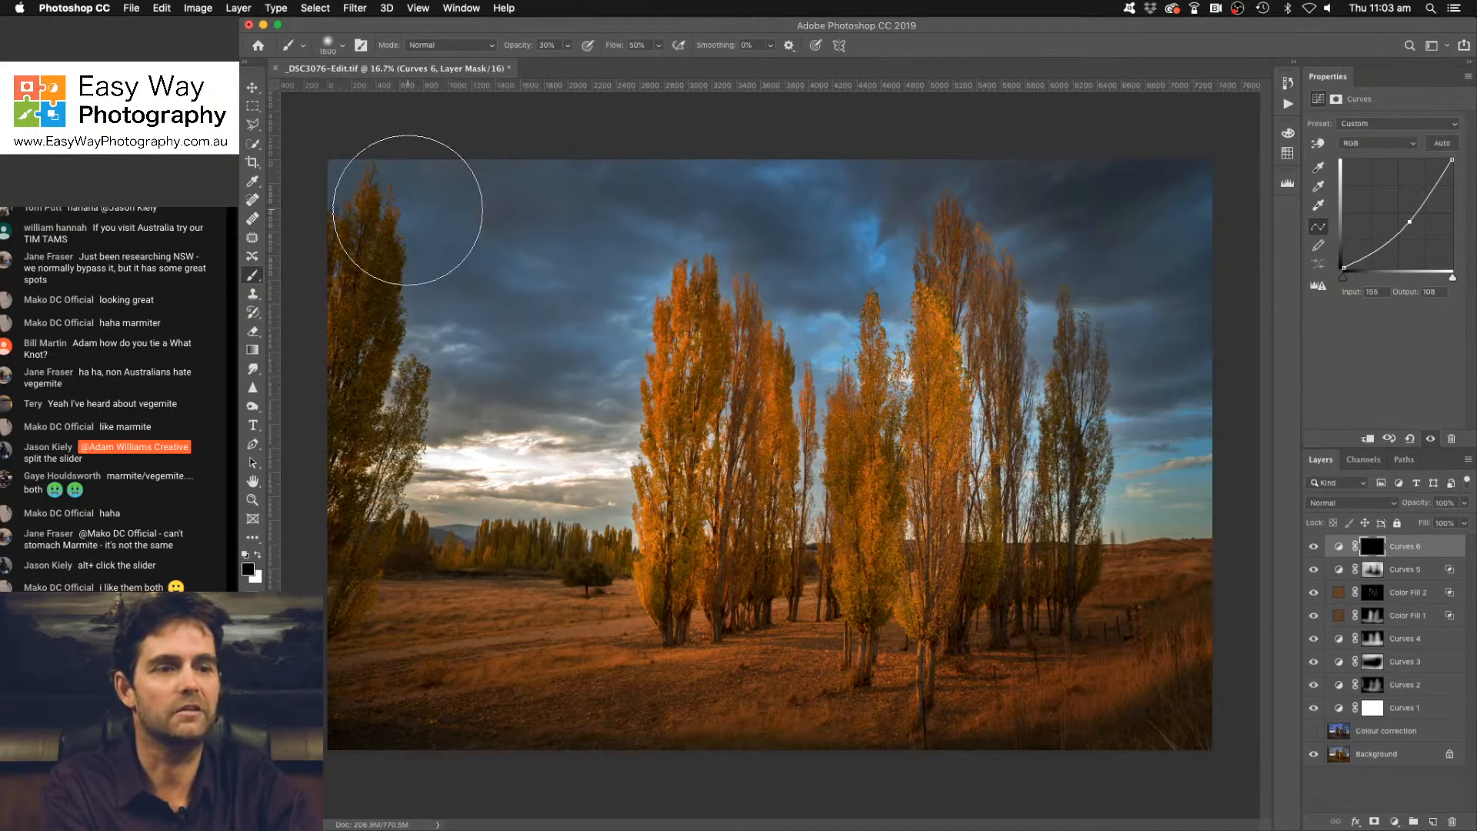
key(x)
mouse_move(369, 184)
mouse_down()
mouse_move(723, 190)
mouse_move(1005, 170)
mouse_move(732, 192)
mouse_move(730, 214)
mouse_move(876, 194)
mouse_up()
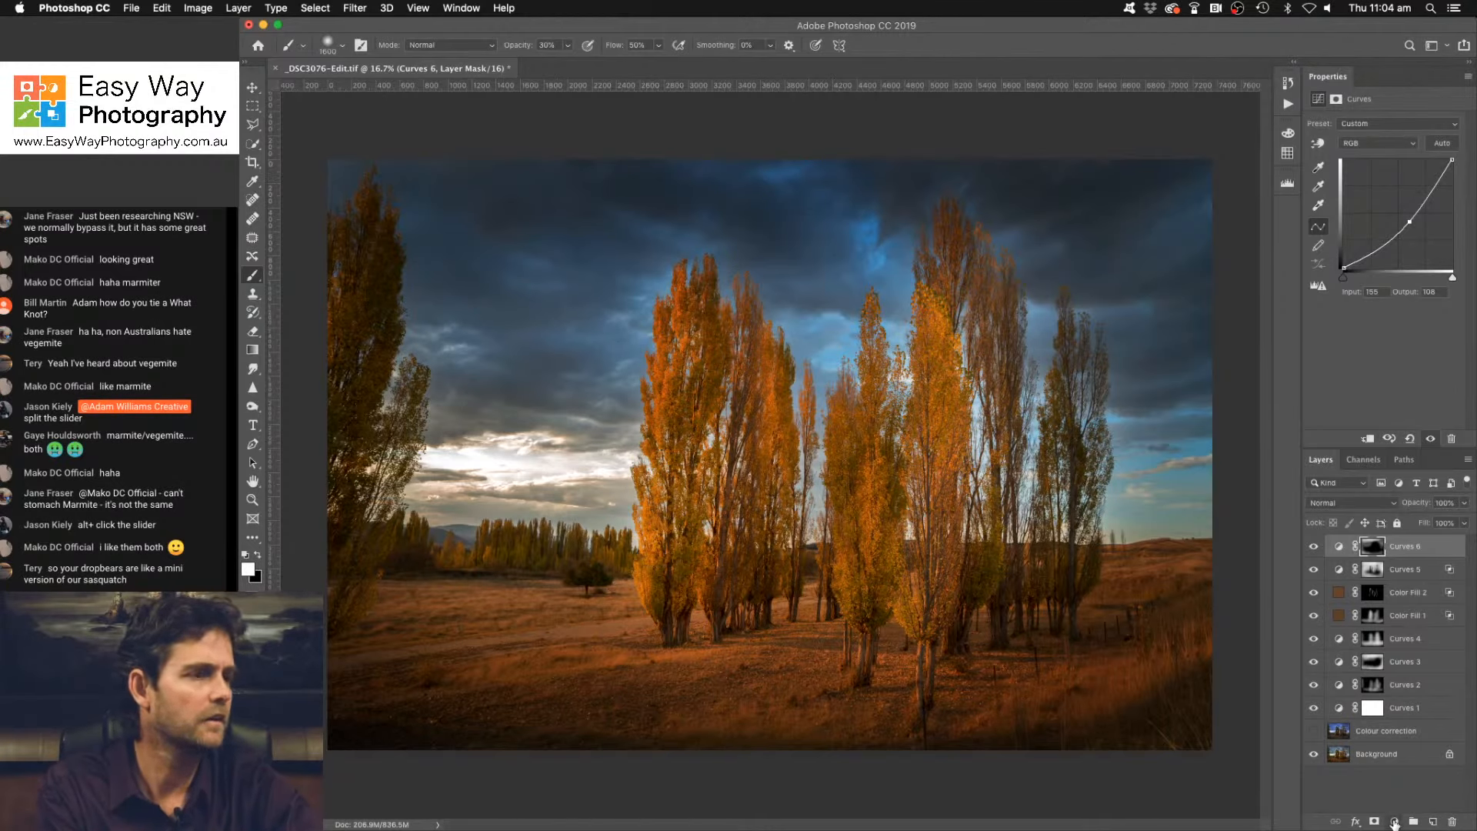
Add another Curves layer with a contrast S-curve, its upper point at input 149, output 203, and invert its mask to black.
click(1393, 822)
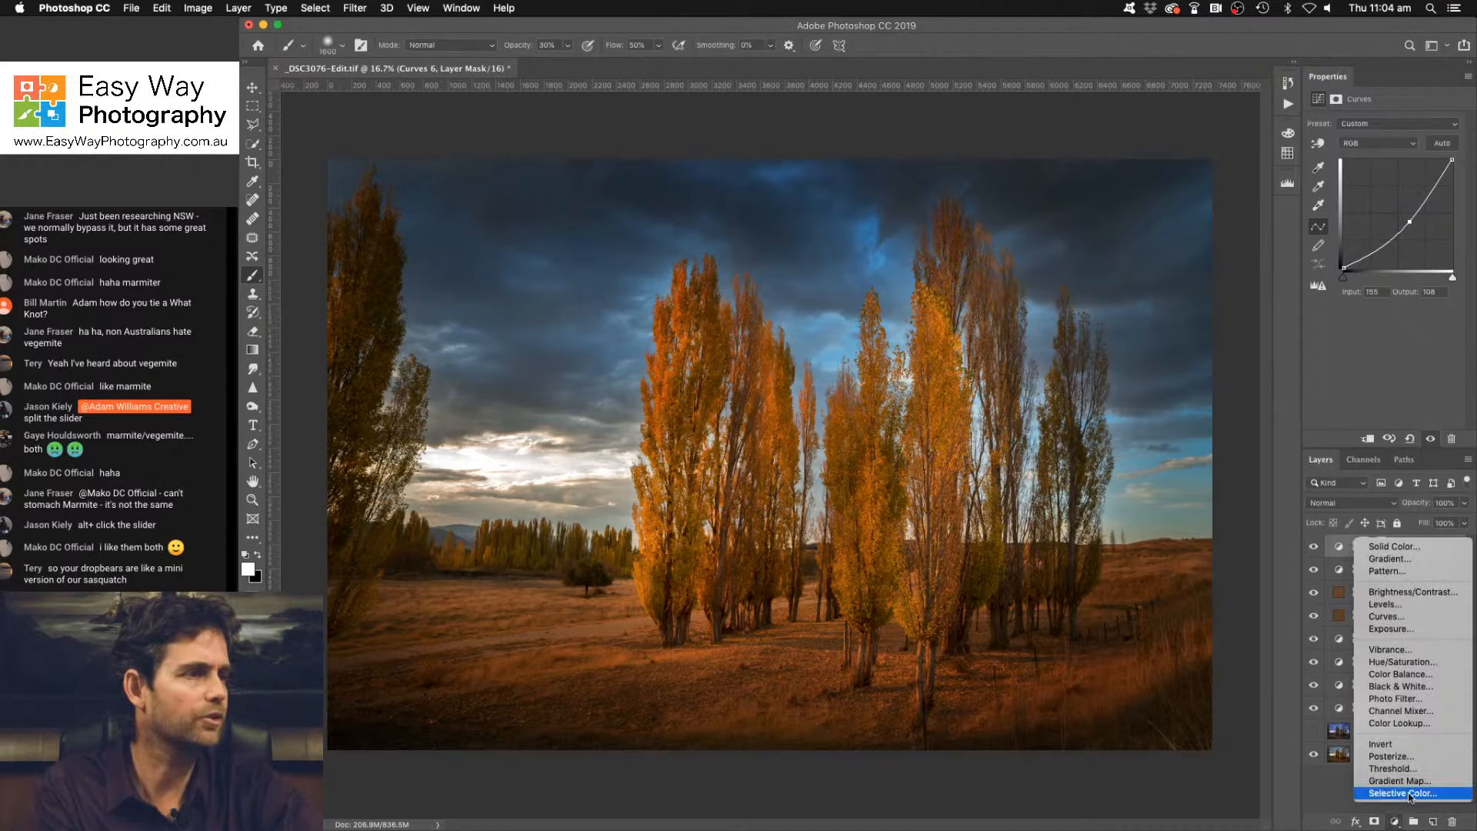
click(1406, 621)
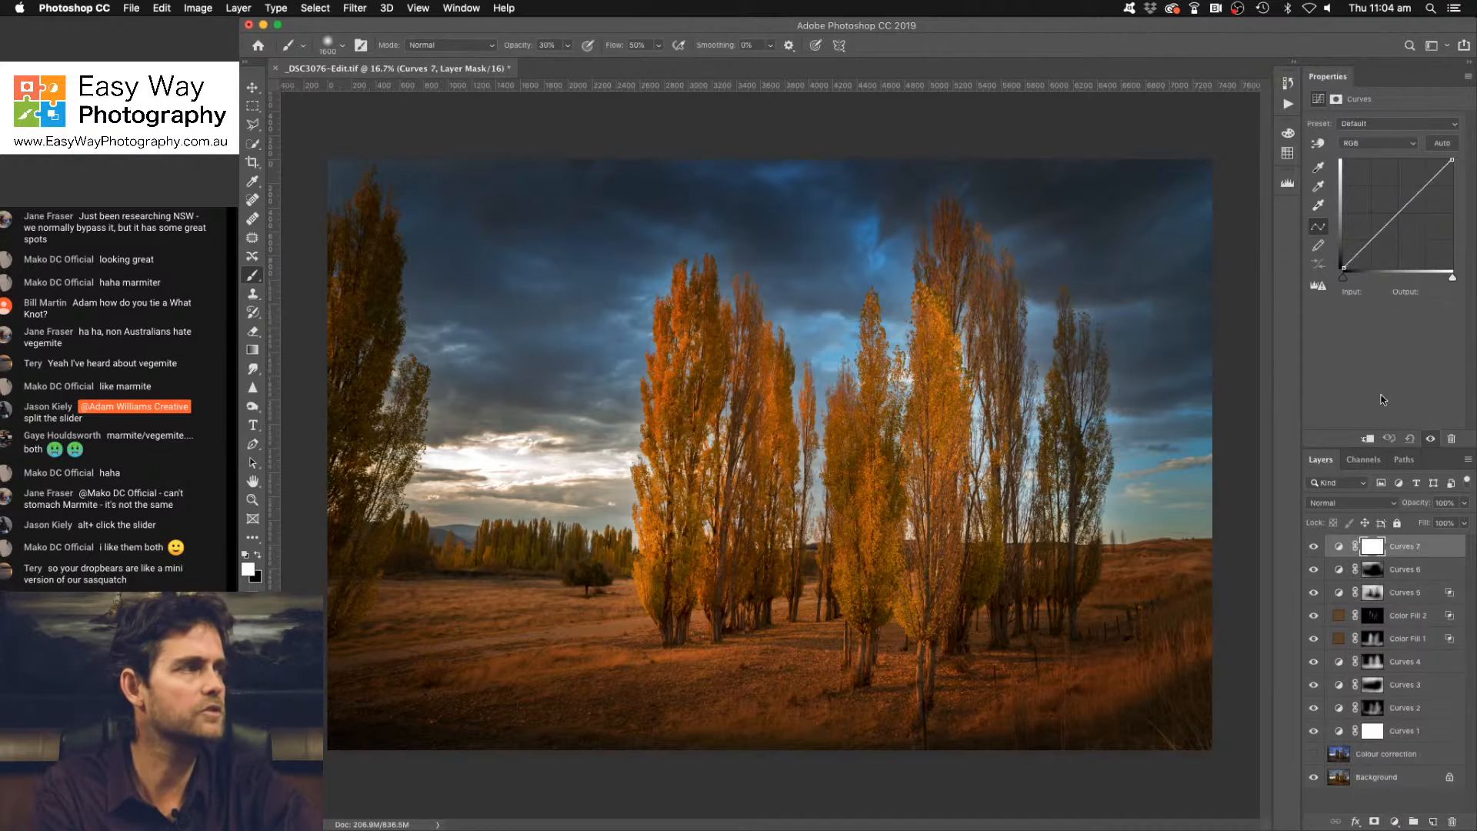
drag(1419, 191, 1364, 244)
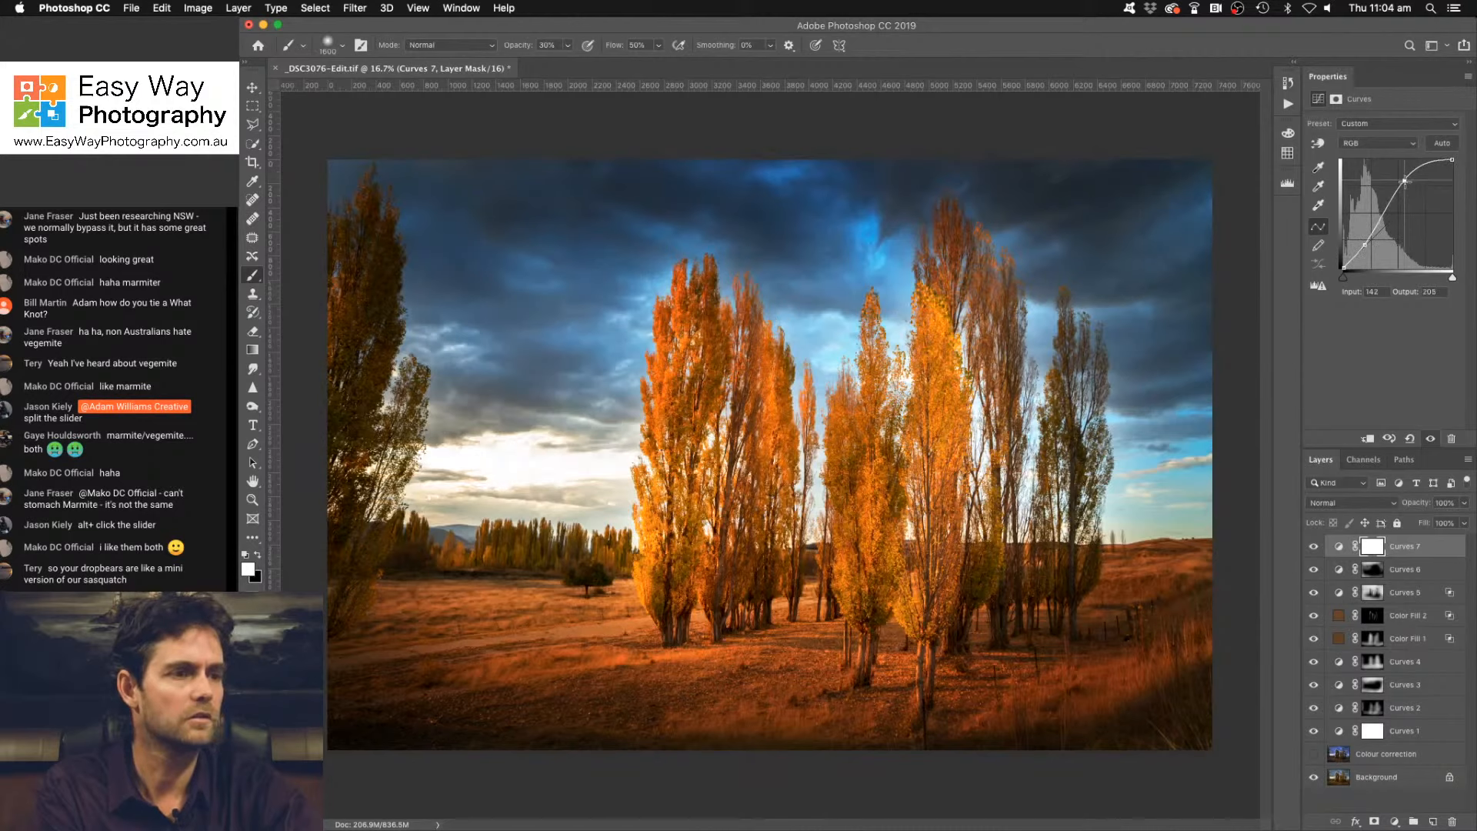
drag(1405, 181, 1407, 181)
key(super+i)
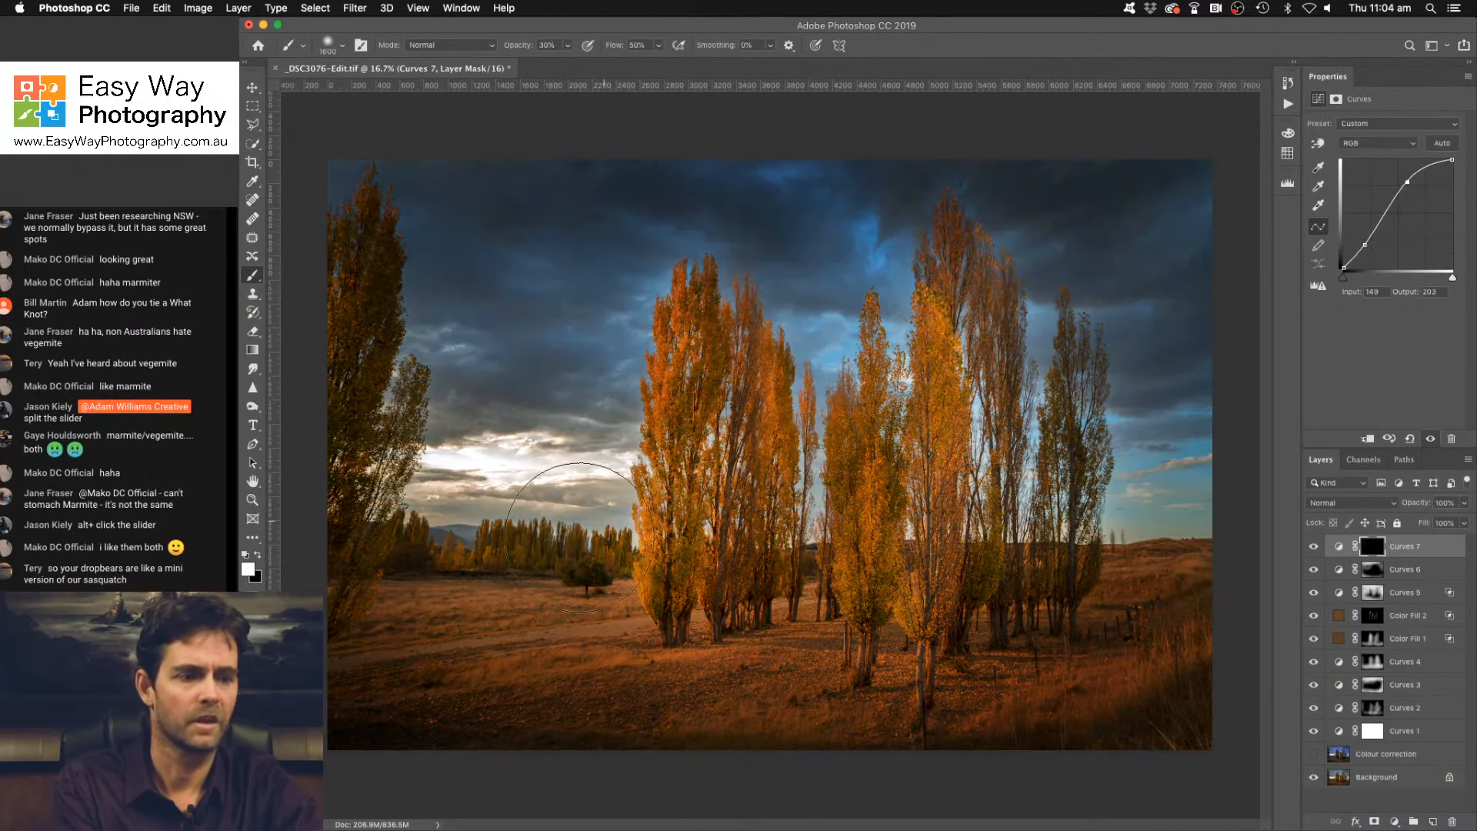
Paint white with a 1000 px brush on the Curves 7 mask over the field and the poplars to brighten them.
key(bracketleft)
key(bracketleft)
key(bracketleft)
key(bracketleft)
key(bracketleft)
key(bracketleft)
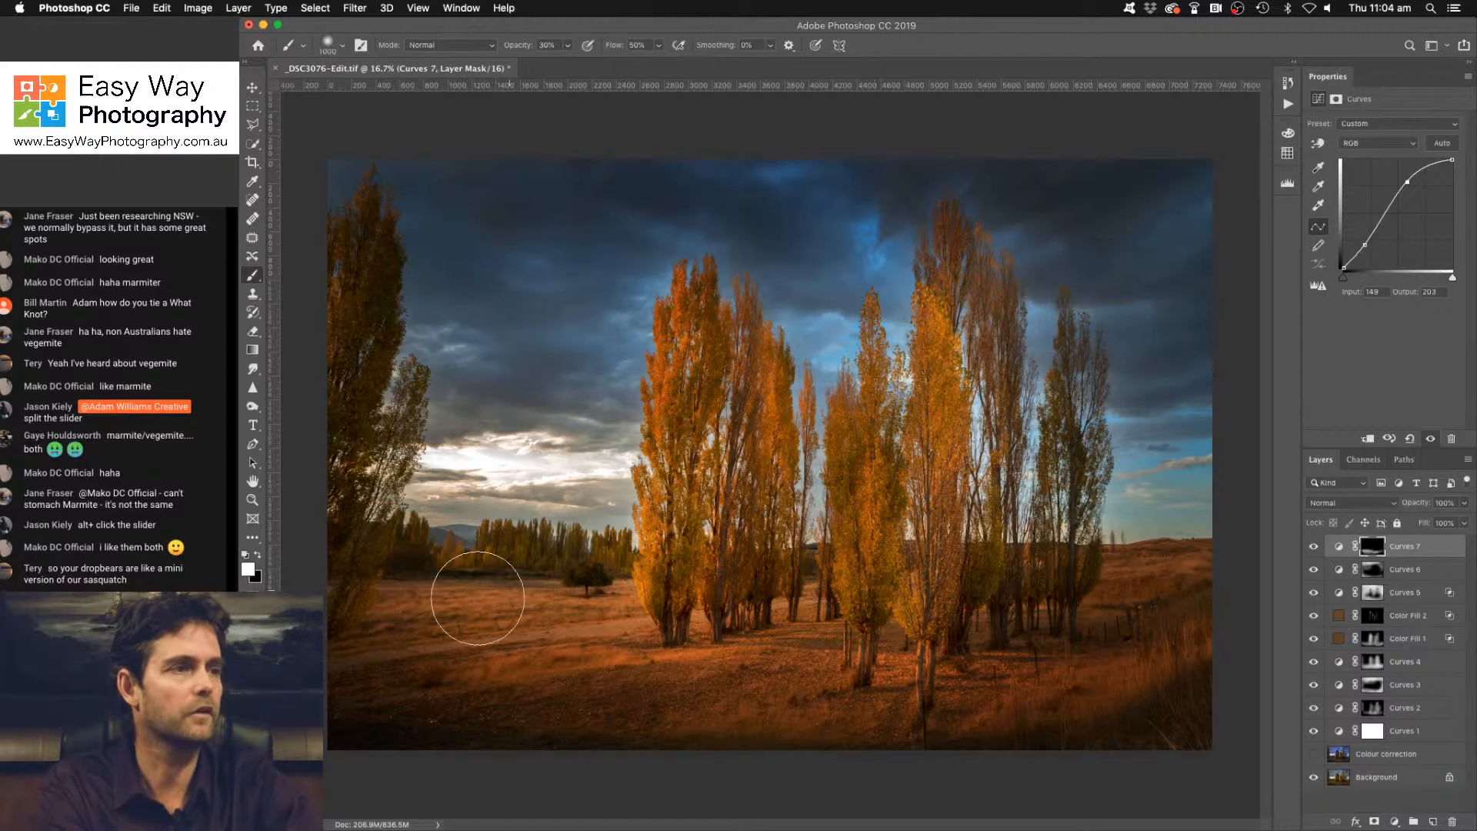
mouse_move(690, 286)
mouse_down()
mouse_move(681, 543)
mouse_move(705, 292)
mouse_move(750, 361)
mouse_move(798, 568)
mouse_up()
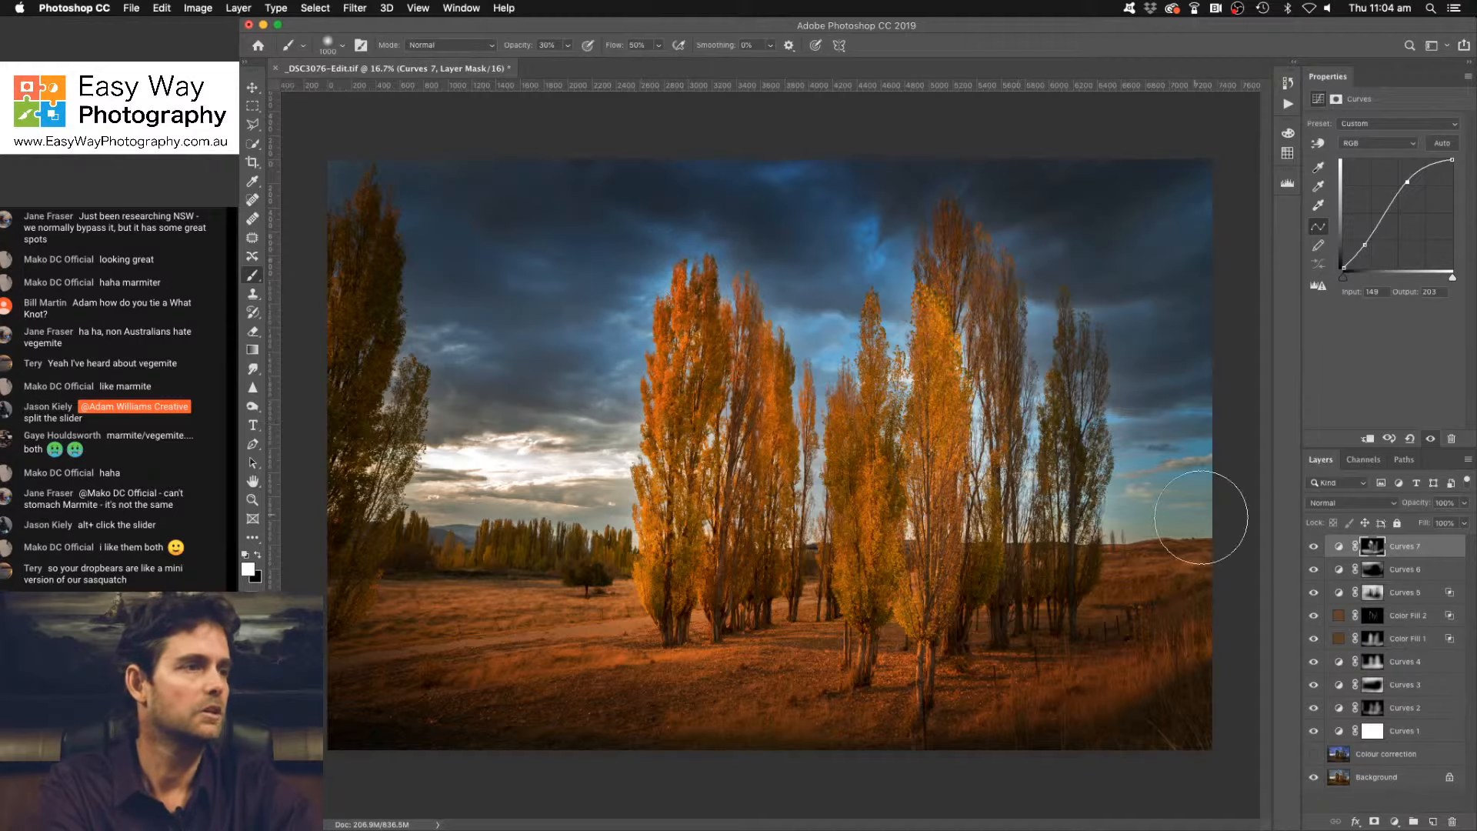
Split the Curves 7 layer's Blend If highlight limit for the Underlying Layer to about 74 / 160.
double_click(1446, 553)
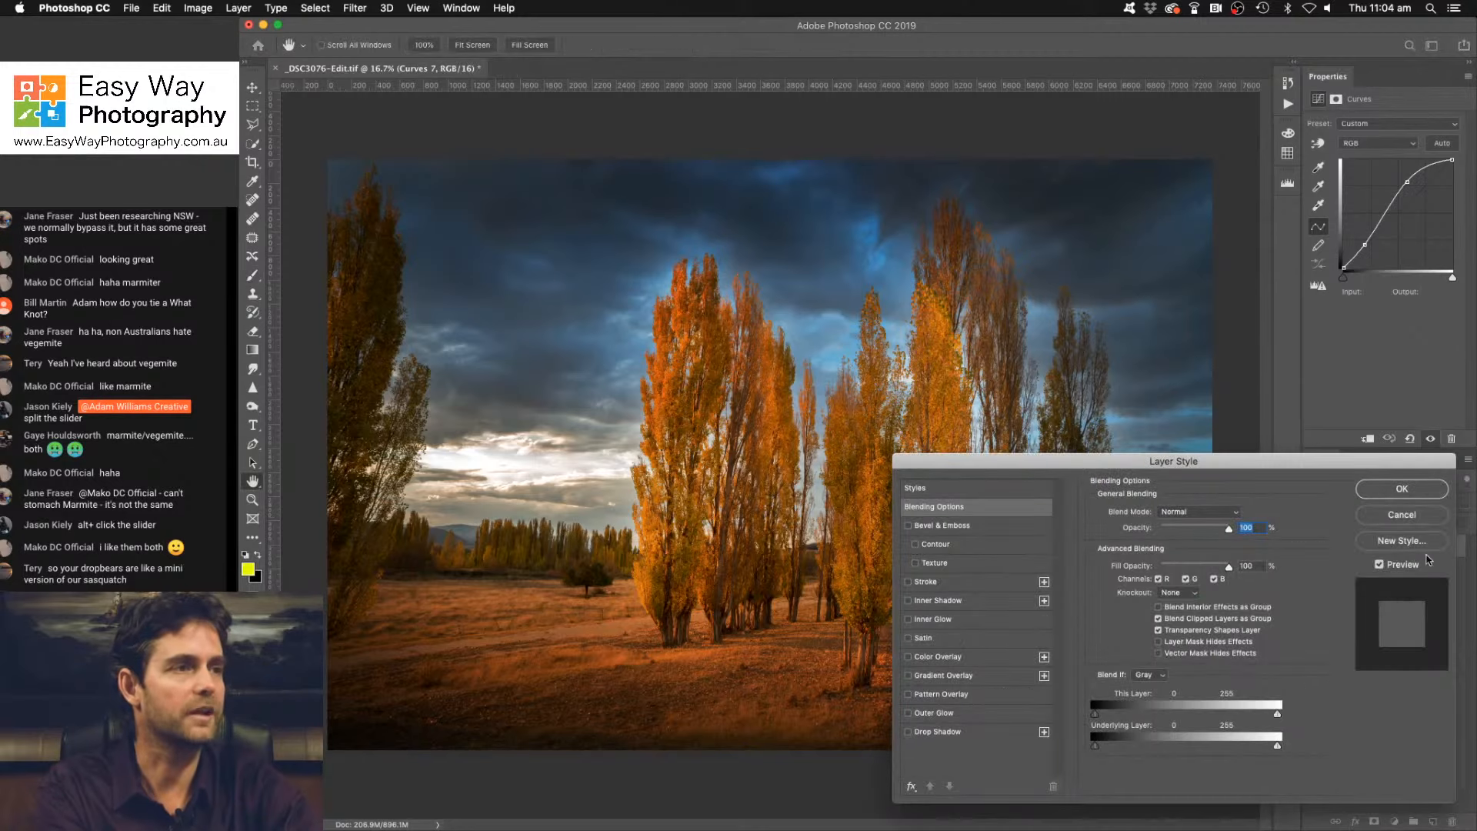
drag(1279, 749, 1154, 750)
key(alt)
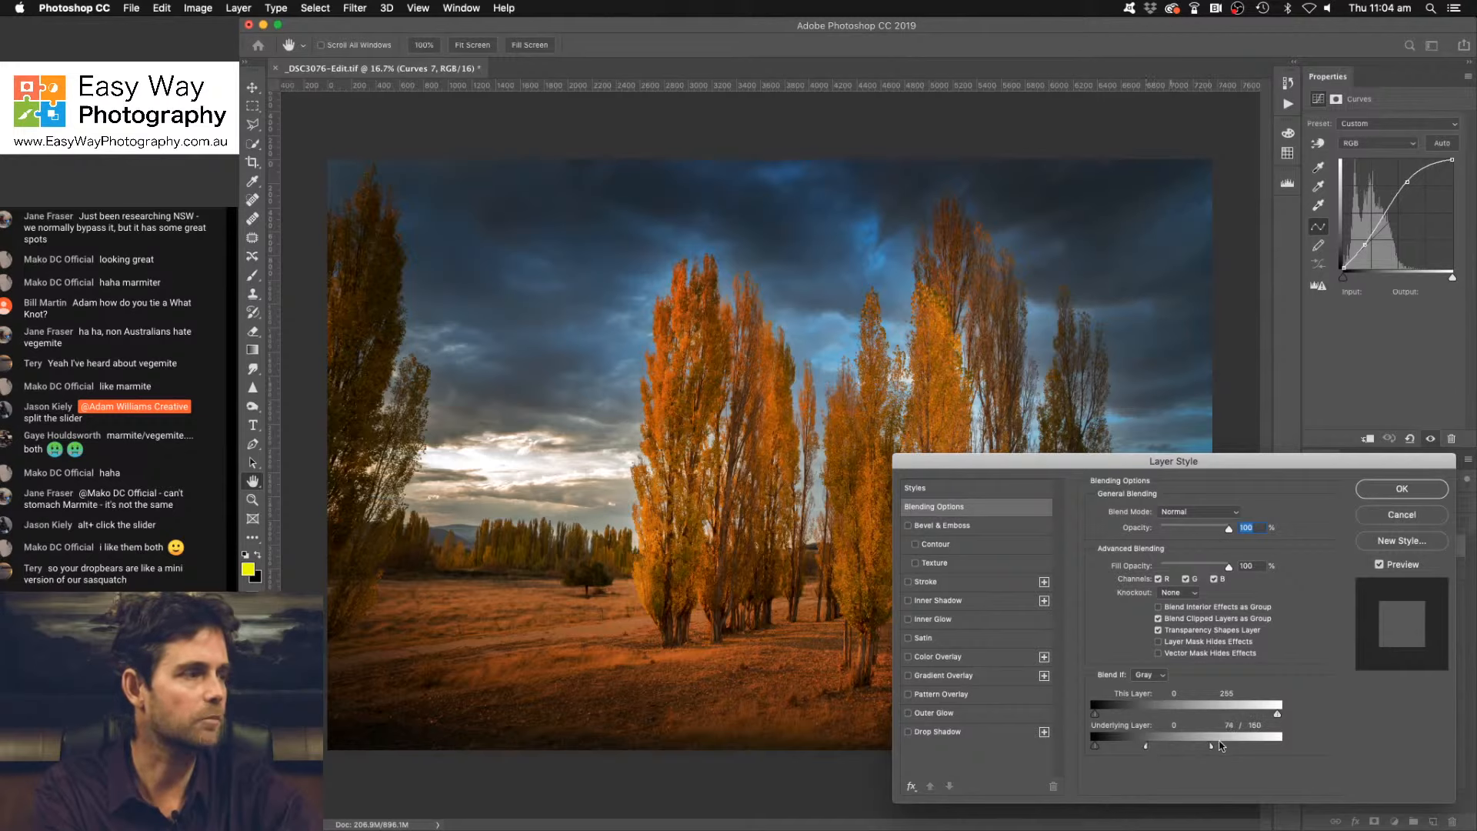
click(1401, 489)
Compare the photo with and without the Curves 7 contrast layer.
click(1313, 547)
click(1314, 546)
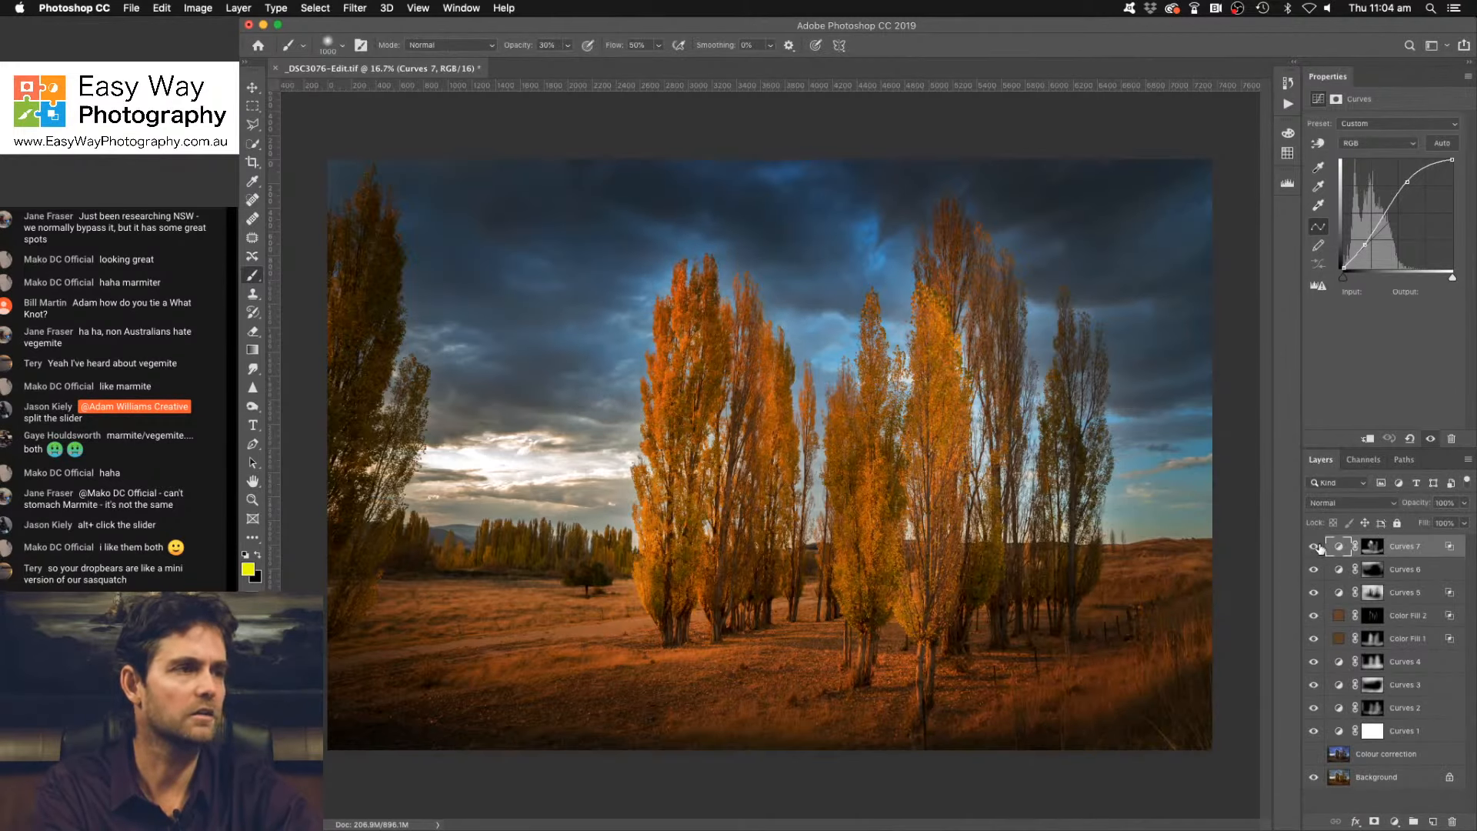
click(1315, 547)
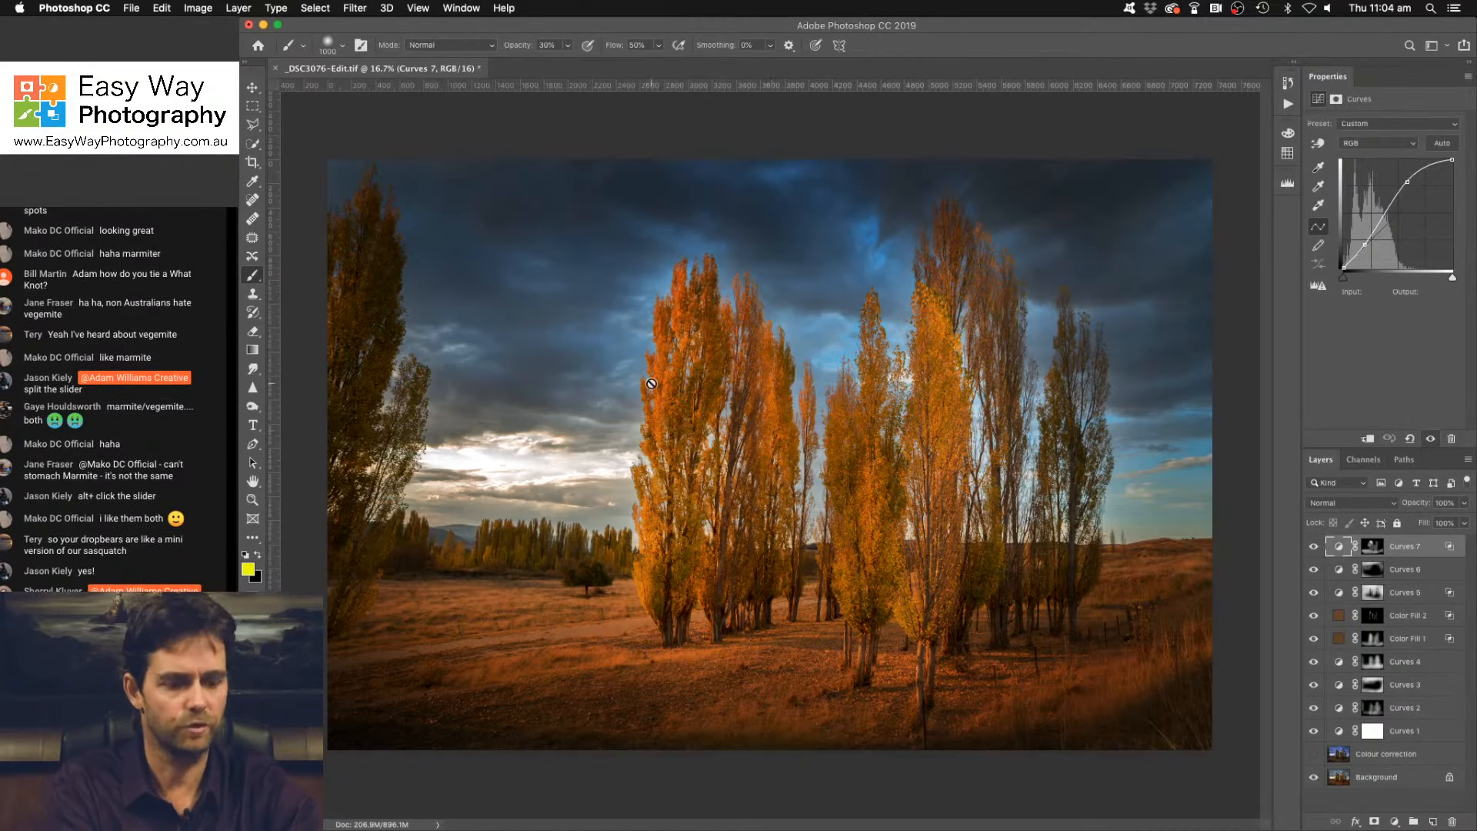
Extend the Curves 7 mask with a 1600 px white brush across more of the trees, ground and sky.
click(1373, 548)
key(bracketright)
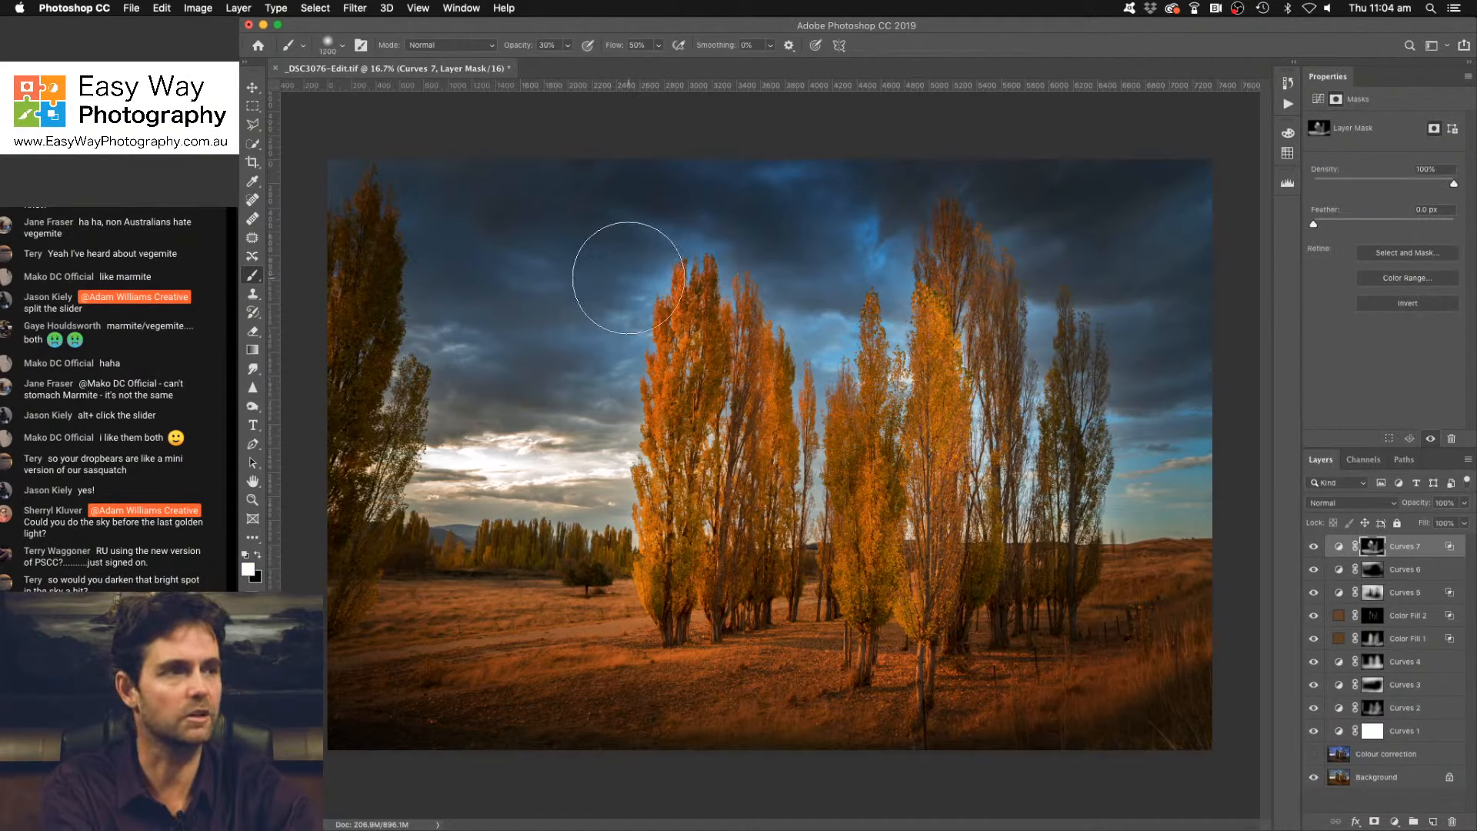
key(bracketright)
key(bracketright)
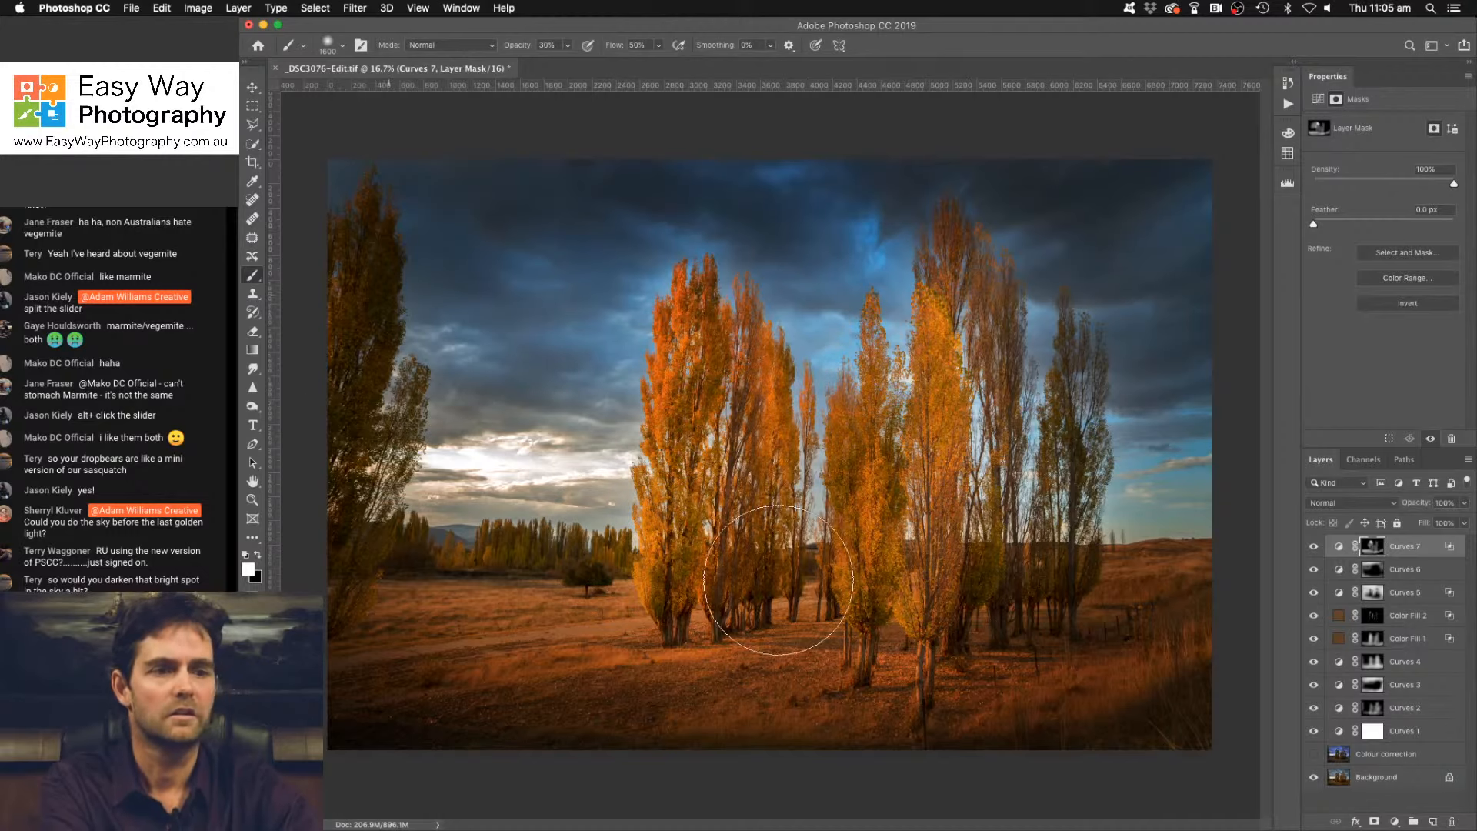
drag(778, 580, 884, 645)
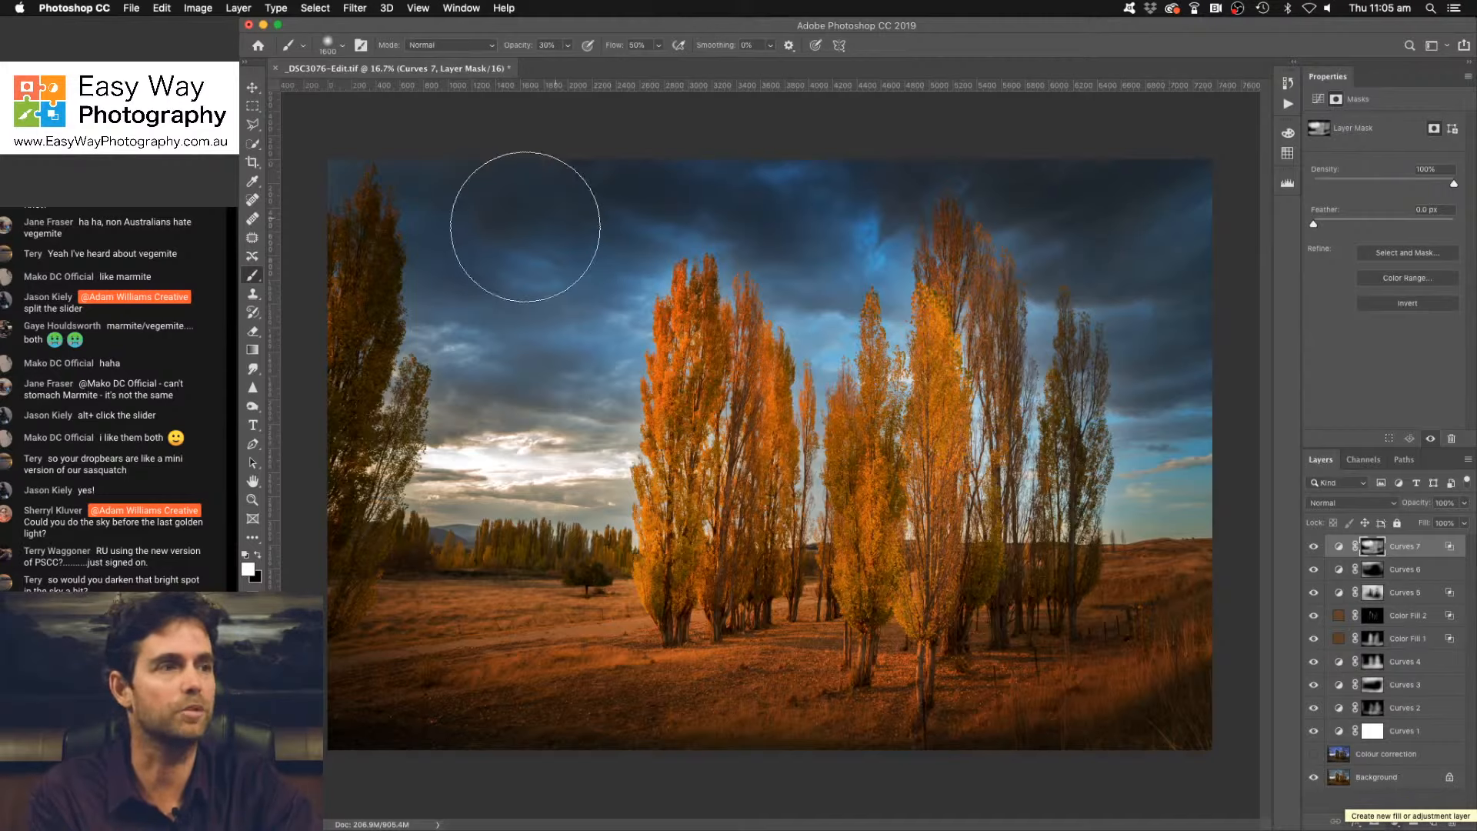
click(1393, 822)
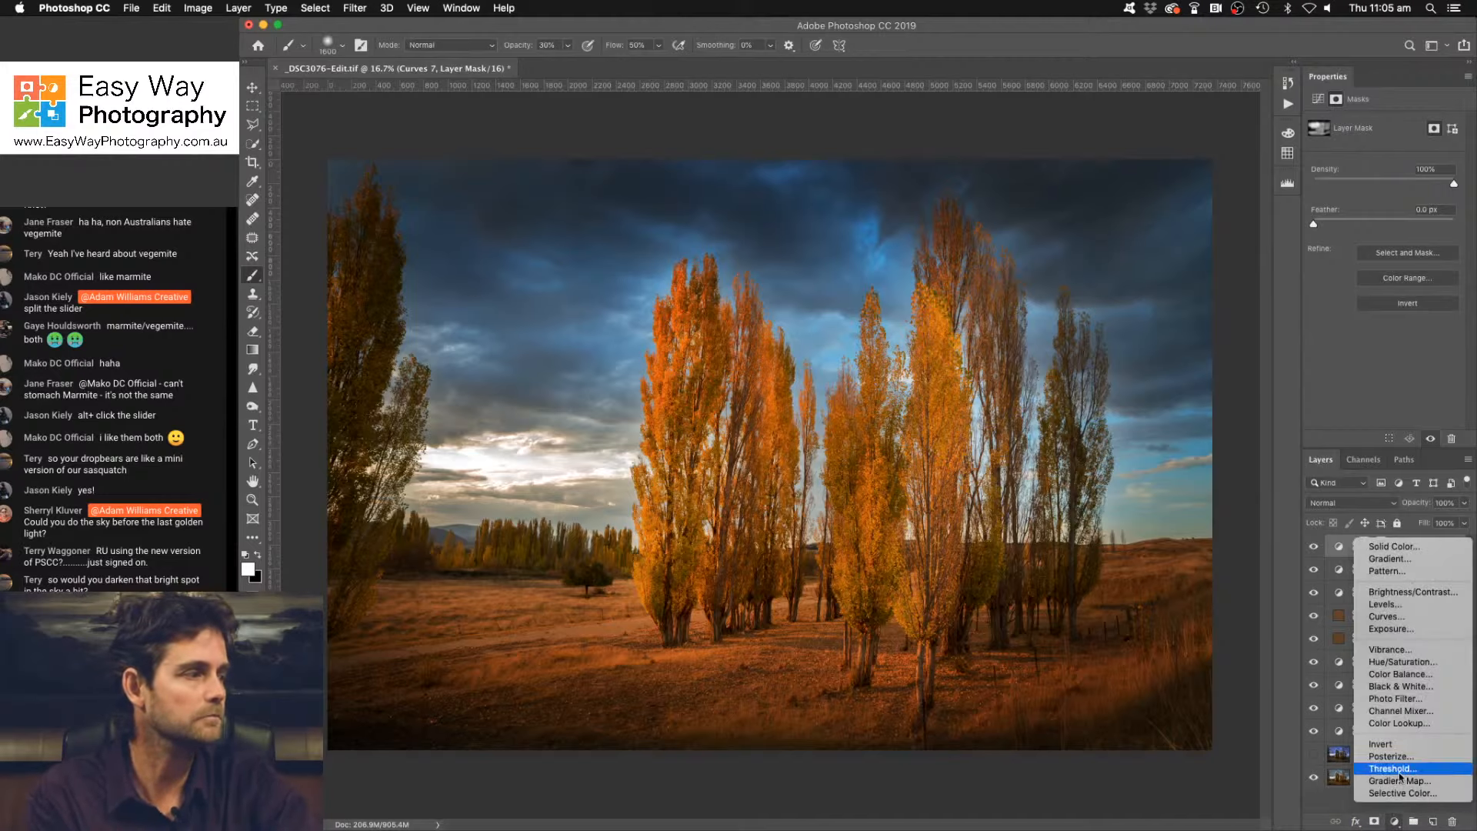
click(1379, 661)
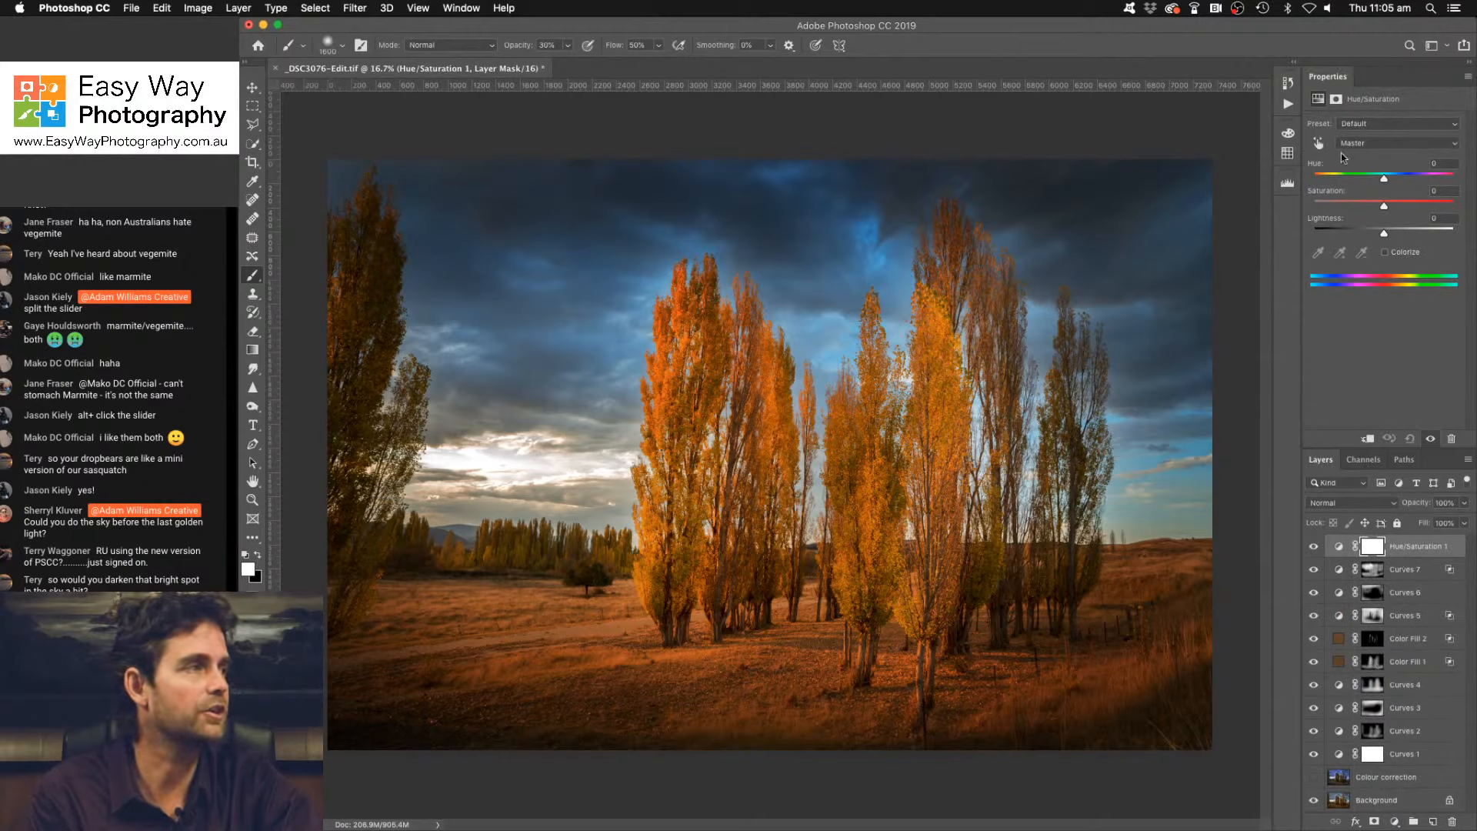
click(1319, 144)
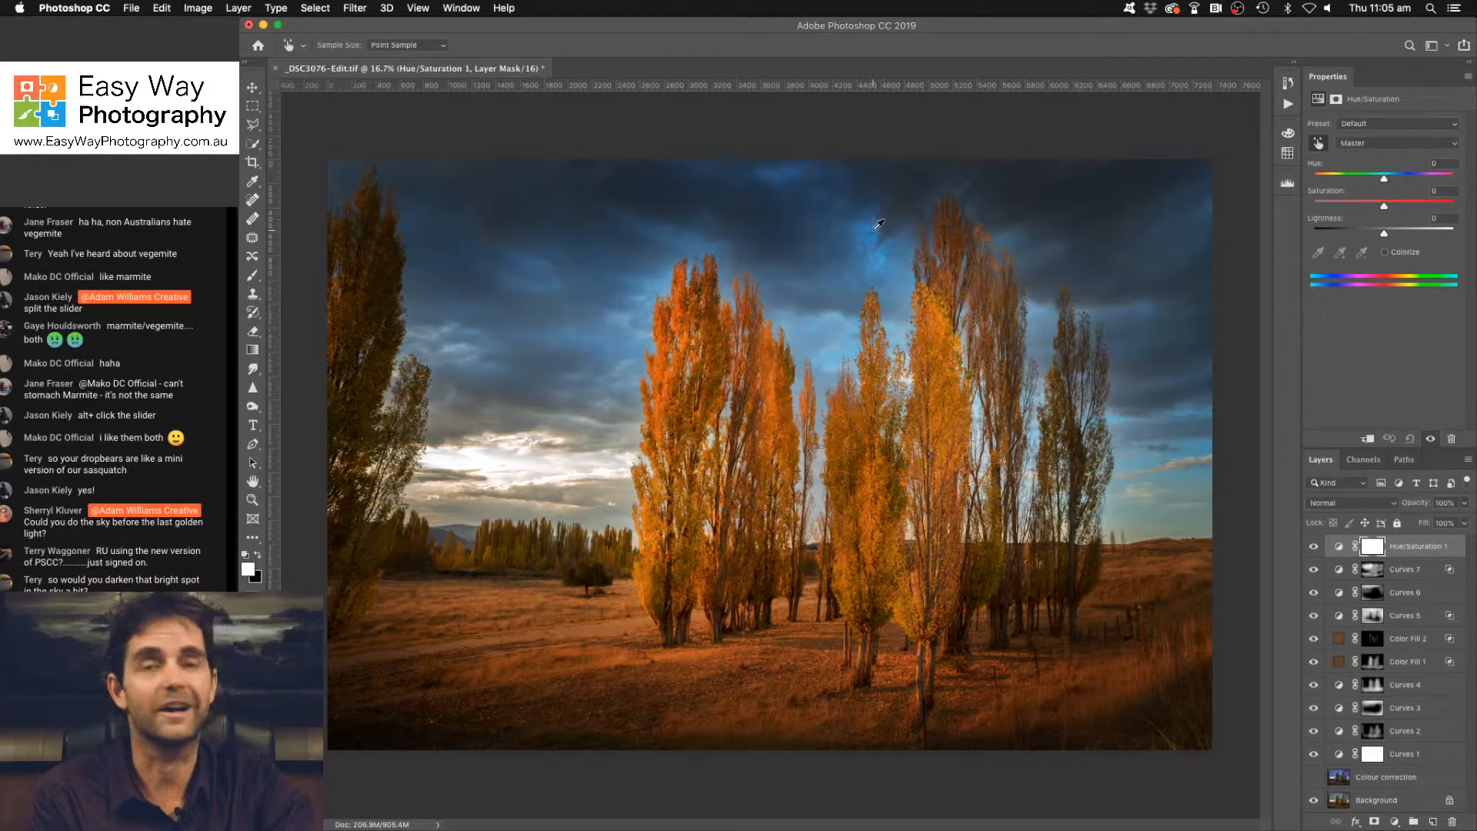
click(878, 224)
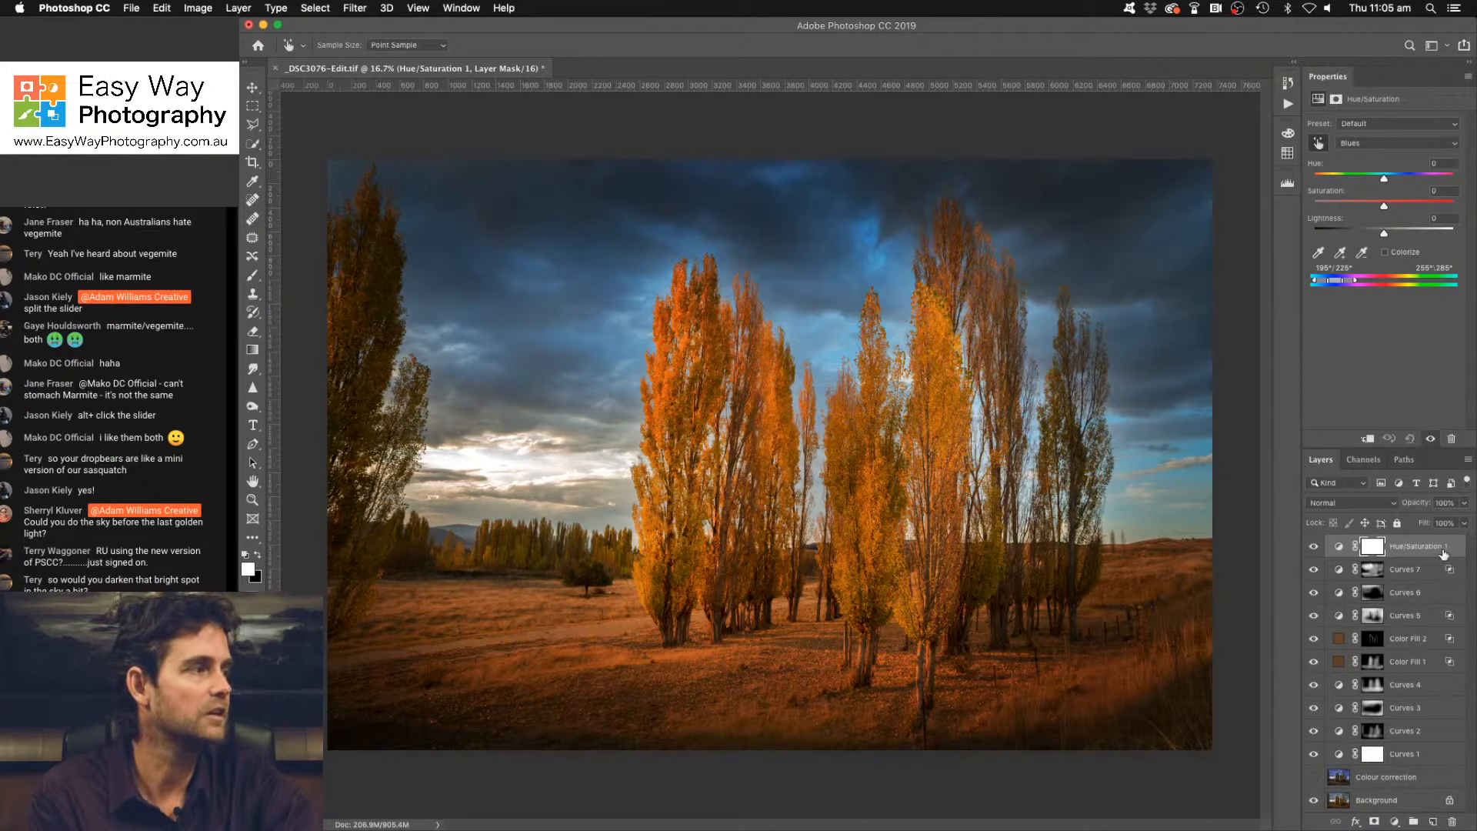
drag(1443, 550, 1452, 821)
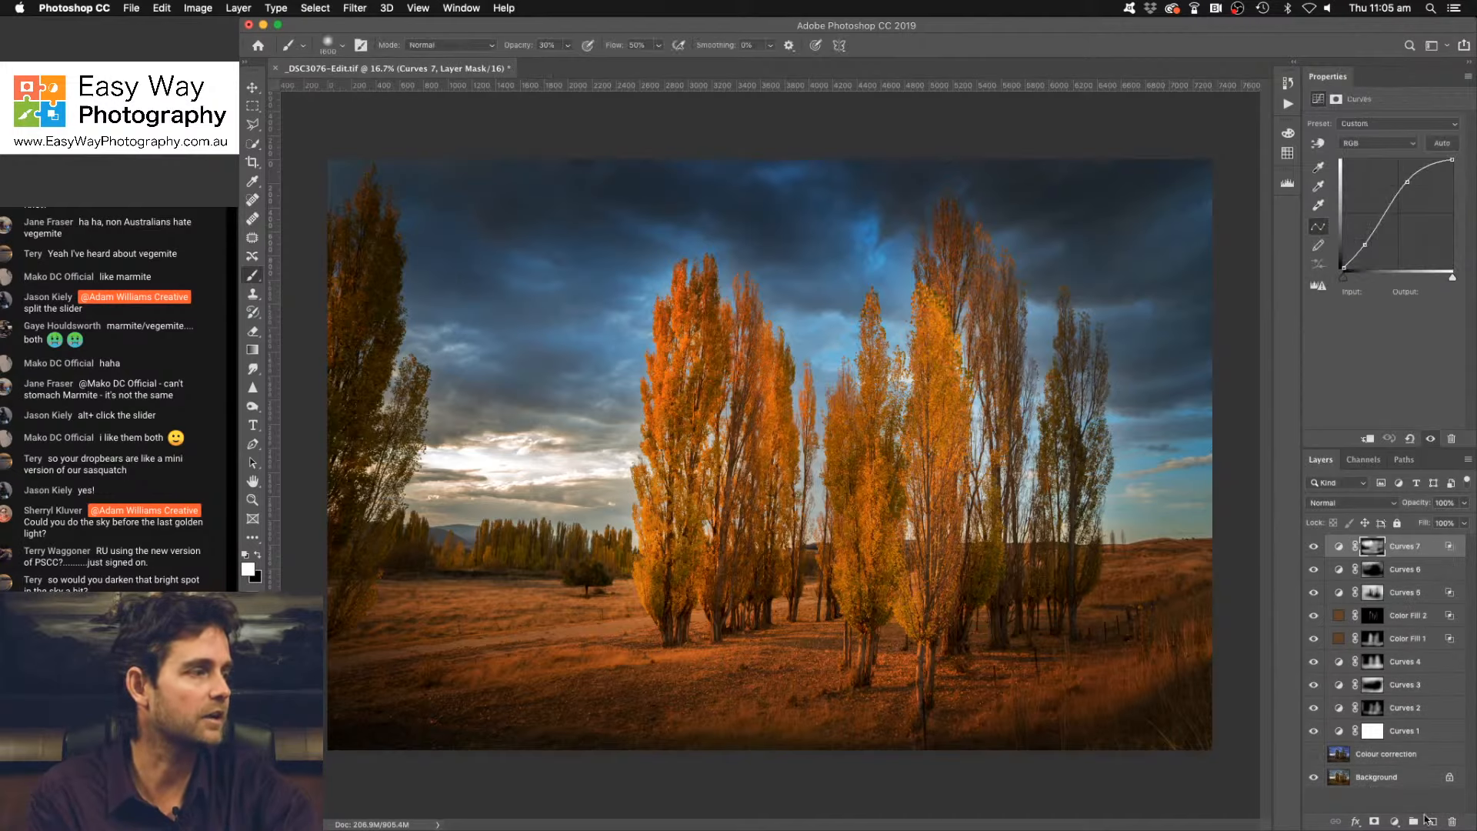
Add a Hue/Saturation layer, target the Blues by sampling the bright blue sky patch, and set their saturation to -85.
click(1394, 821)
click(1401, 661)
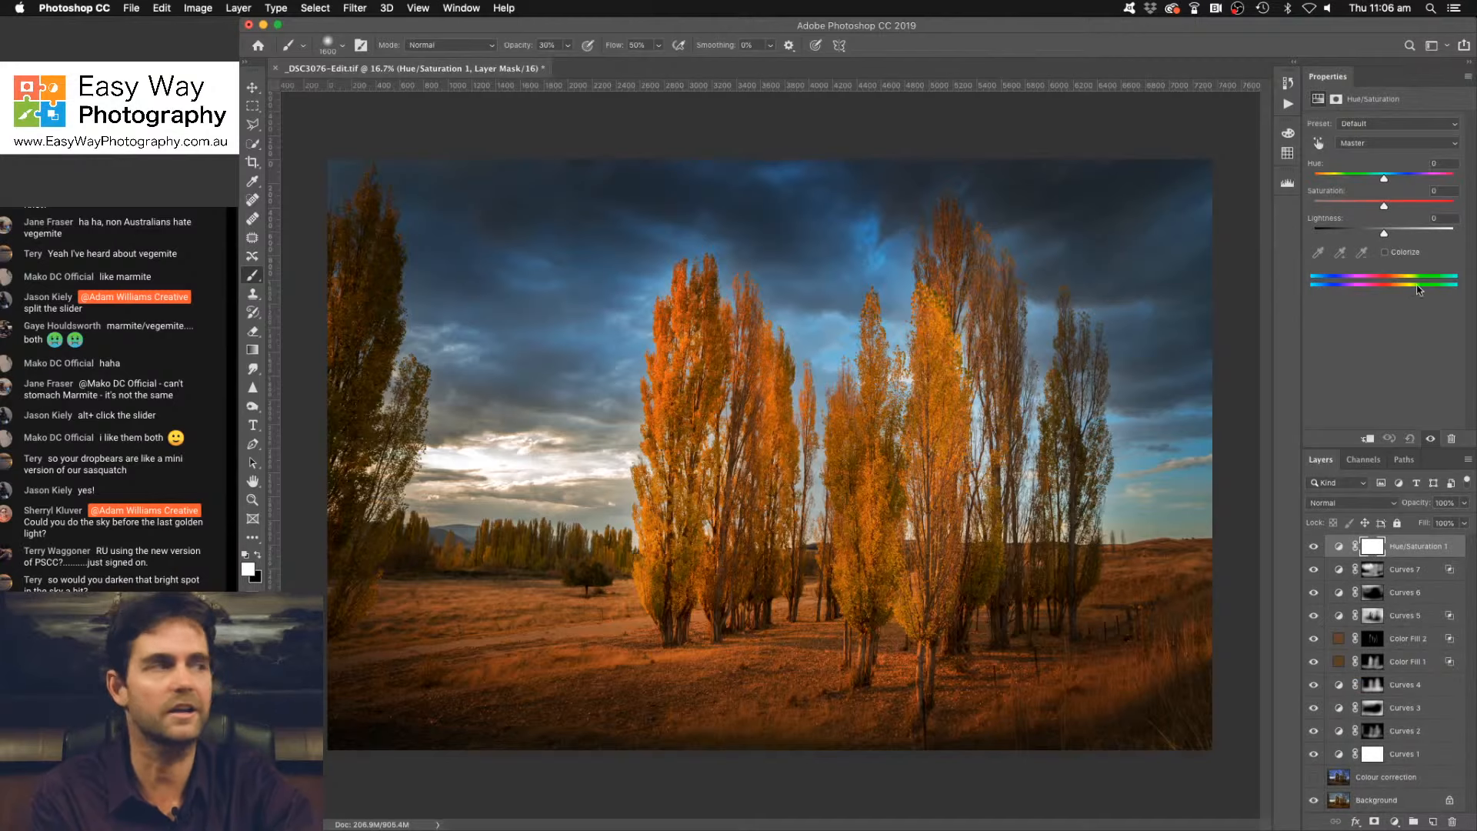
click(1317, 144)
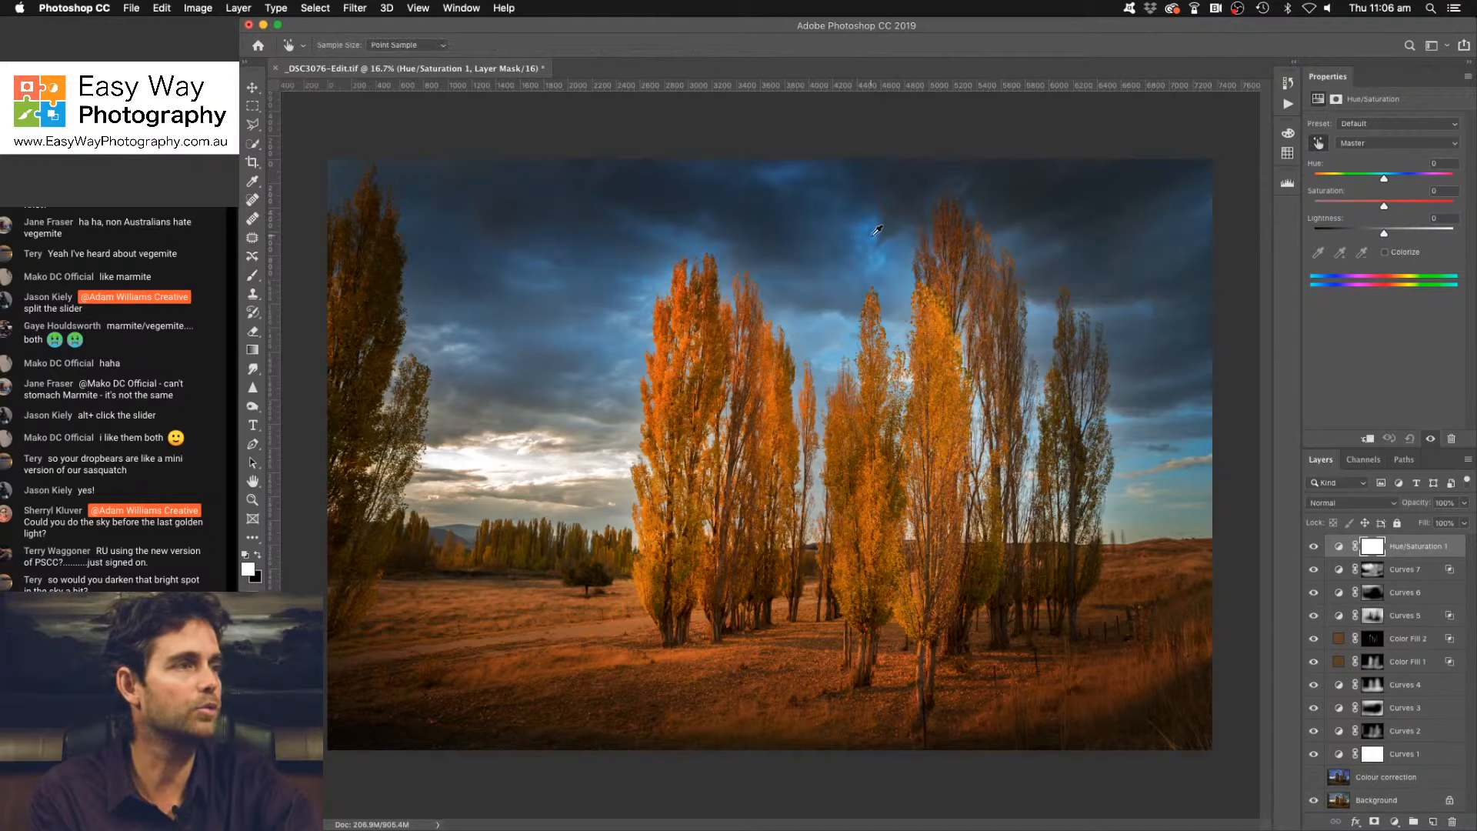
click(877, 231)
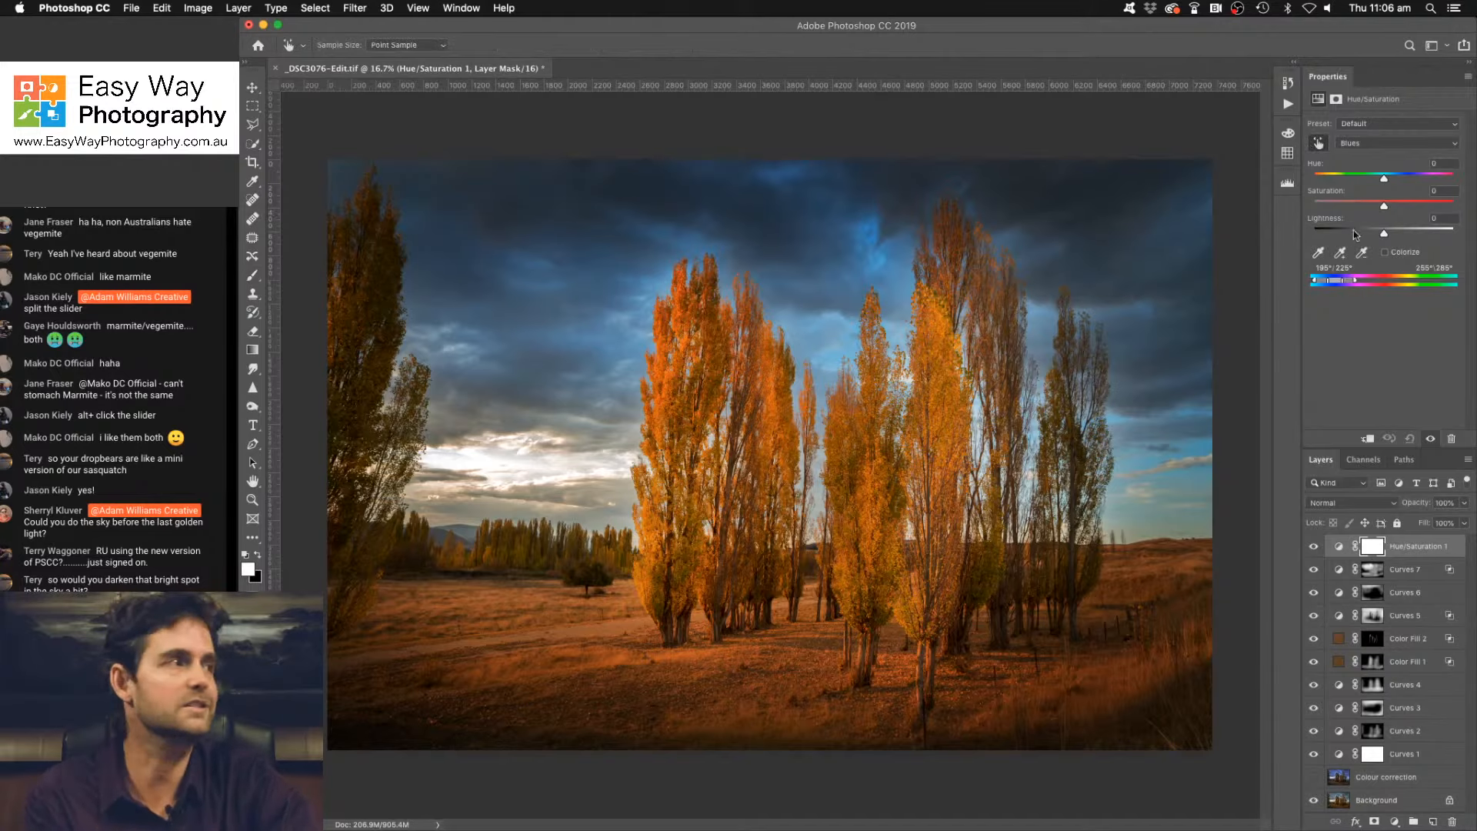
drag(1384, 209, 1338, 208)
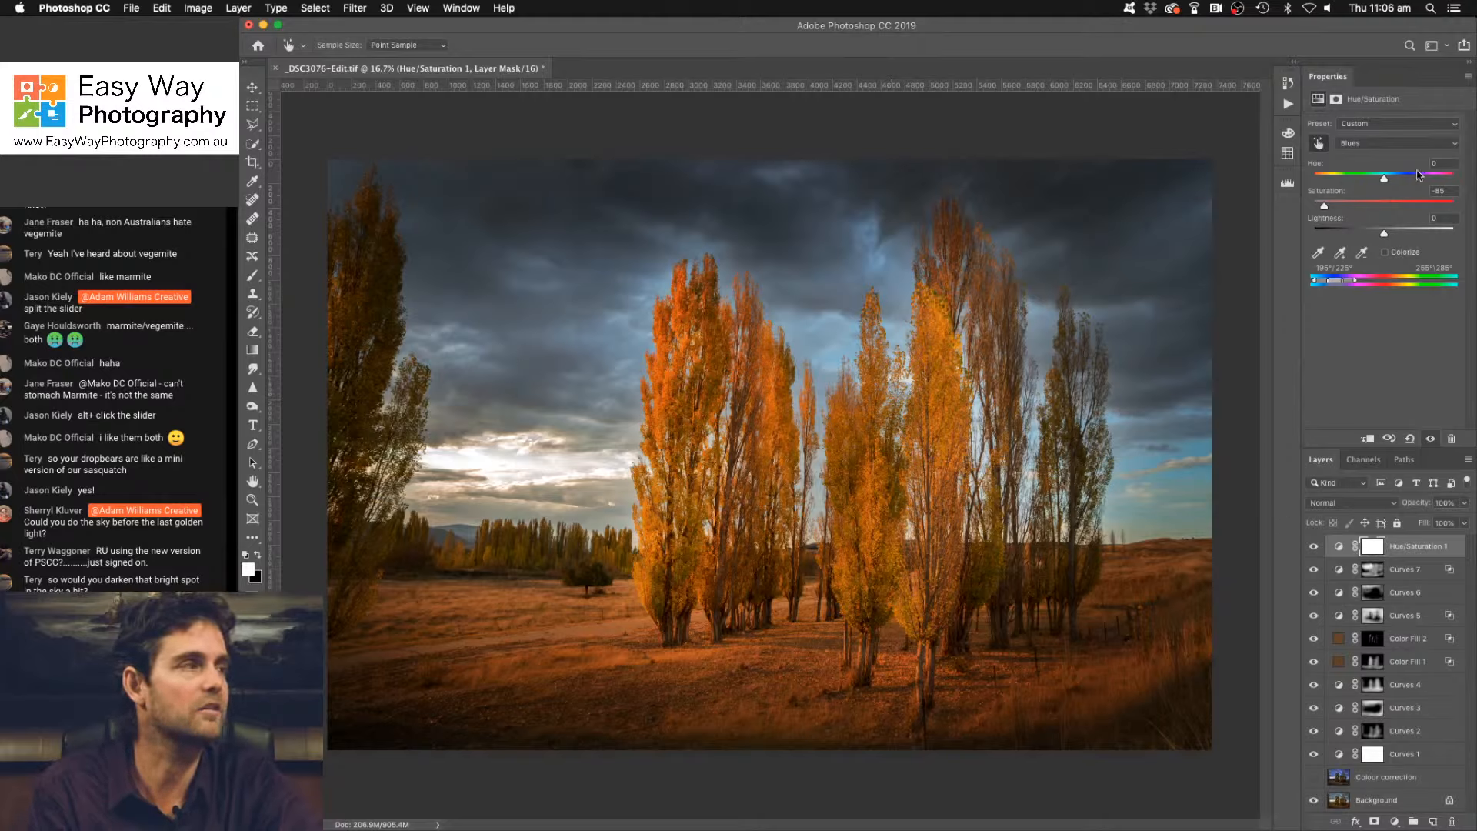
Set the saturation of the Cyans to -33 in the Hue/Saturation layer.
click(1415, 144)
click(1414, 140)
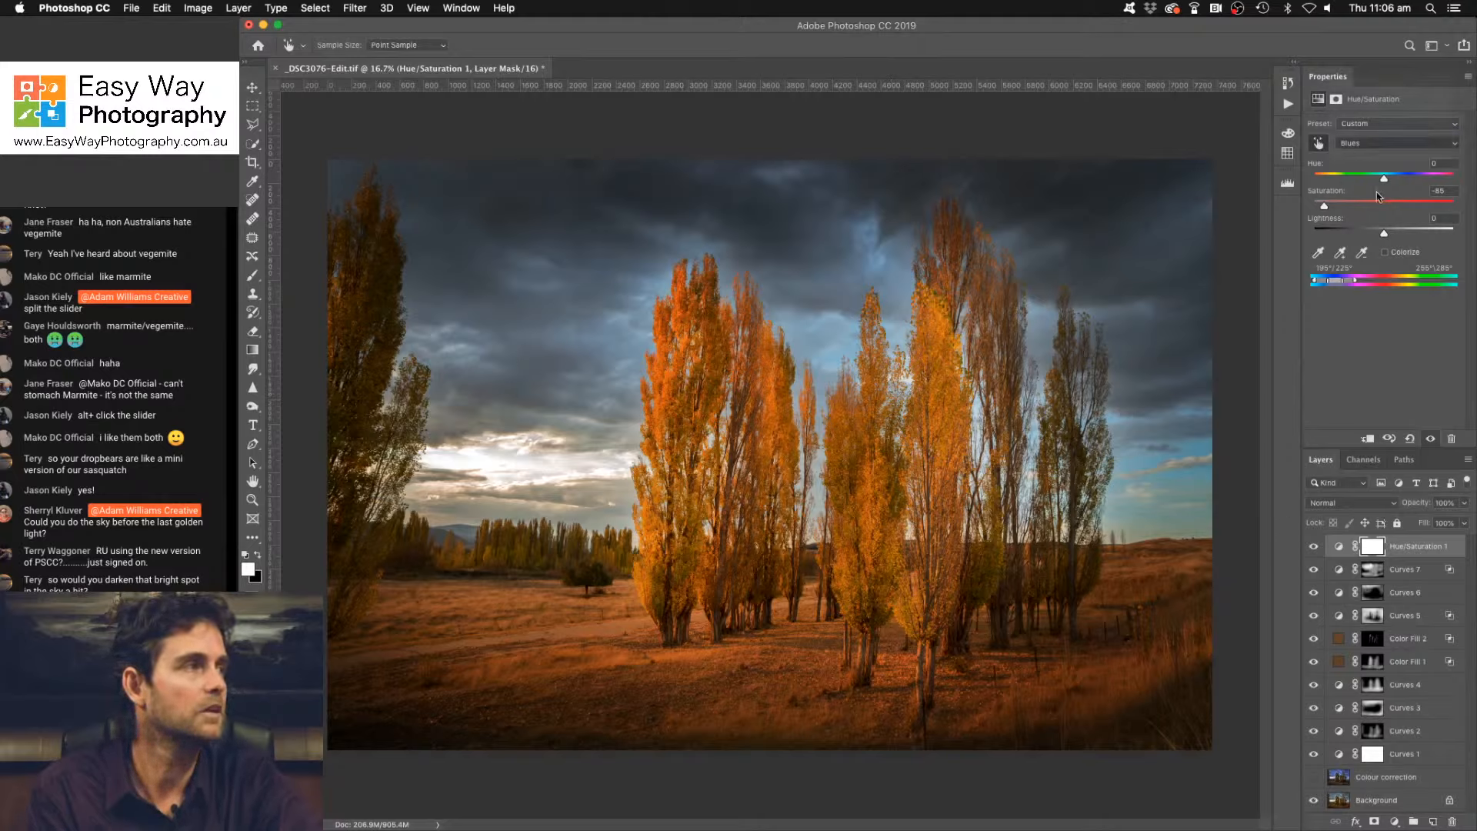
drag(1384, 207, 1344, 208)
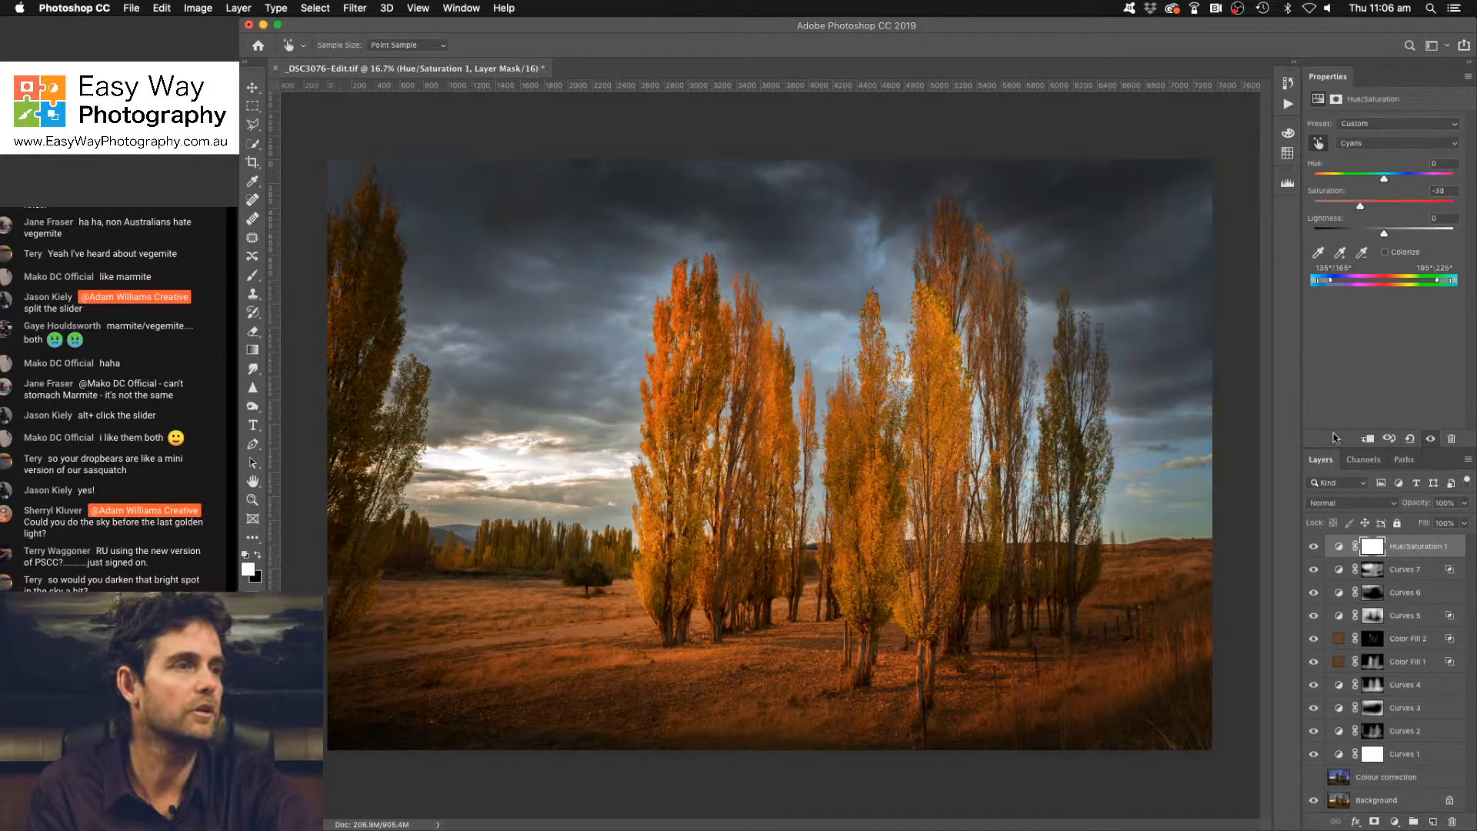
Compare the photo with and without the Hue/Saturation 1 layer.
click(1313, 547)
click(1314, 547)
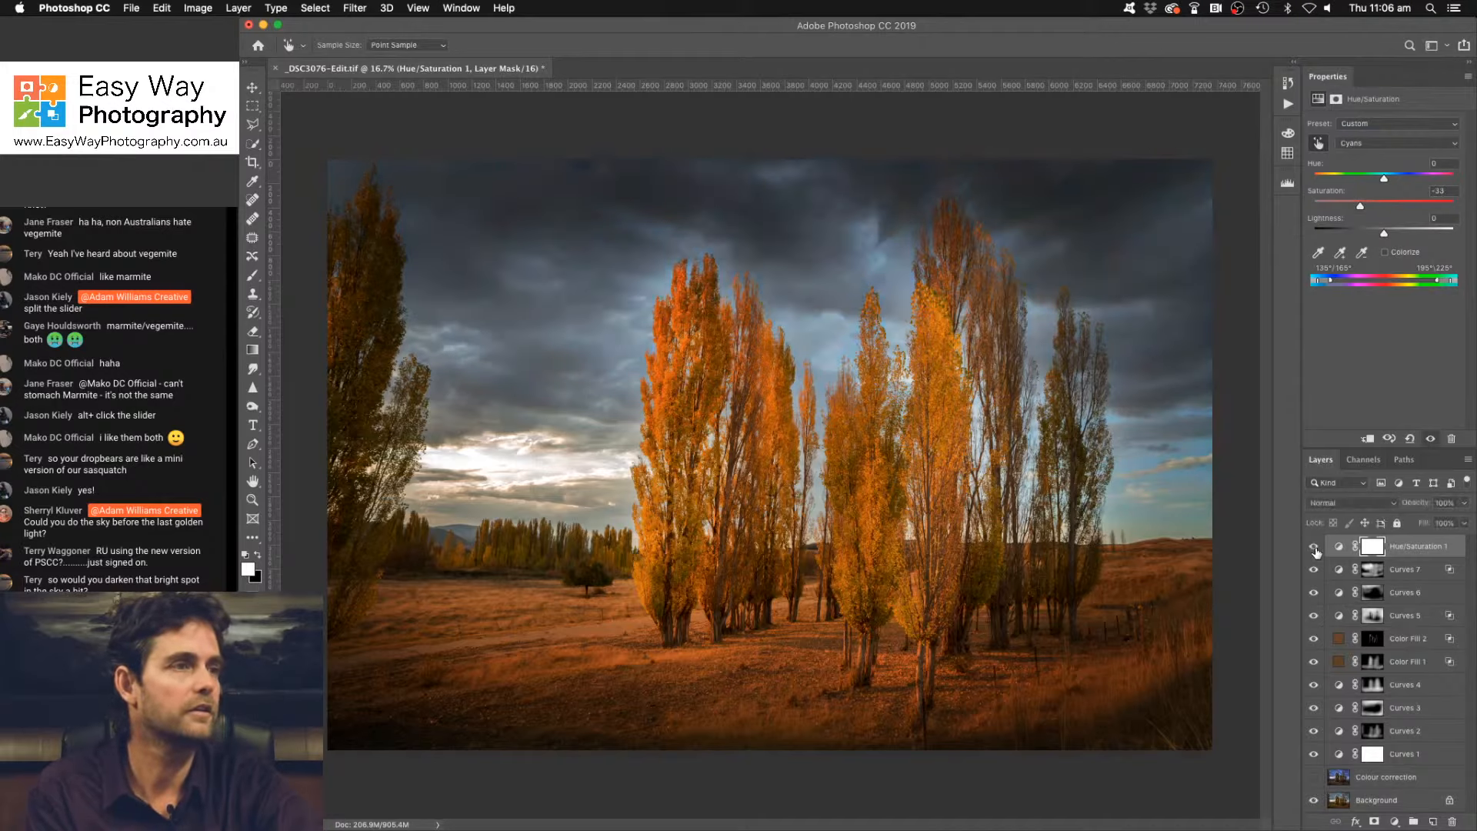
click(1315, 548)
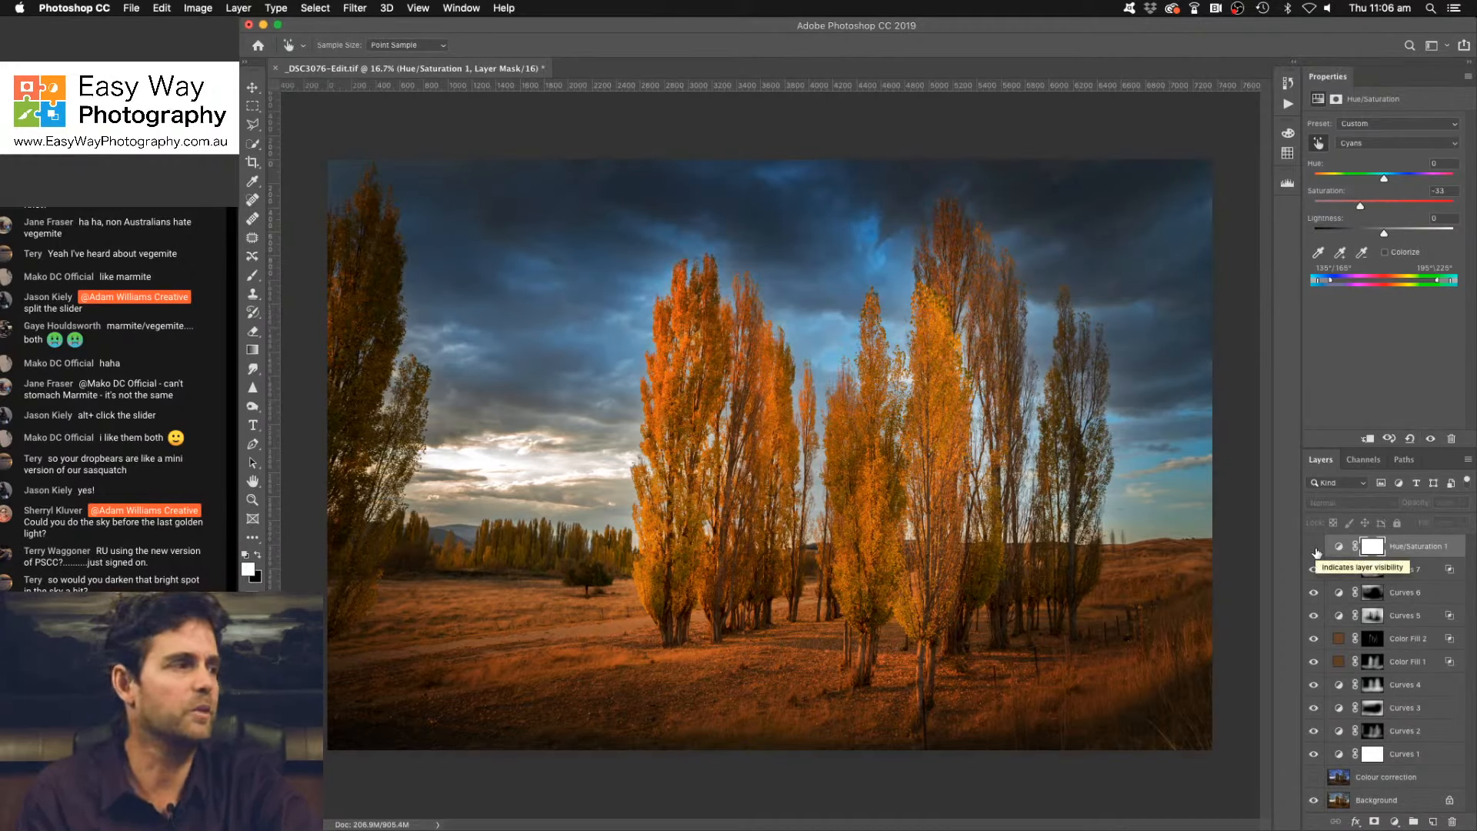
click(1315, 548)
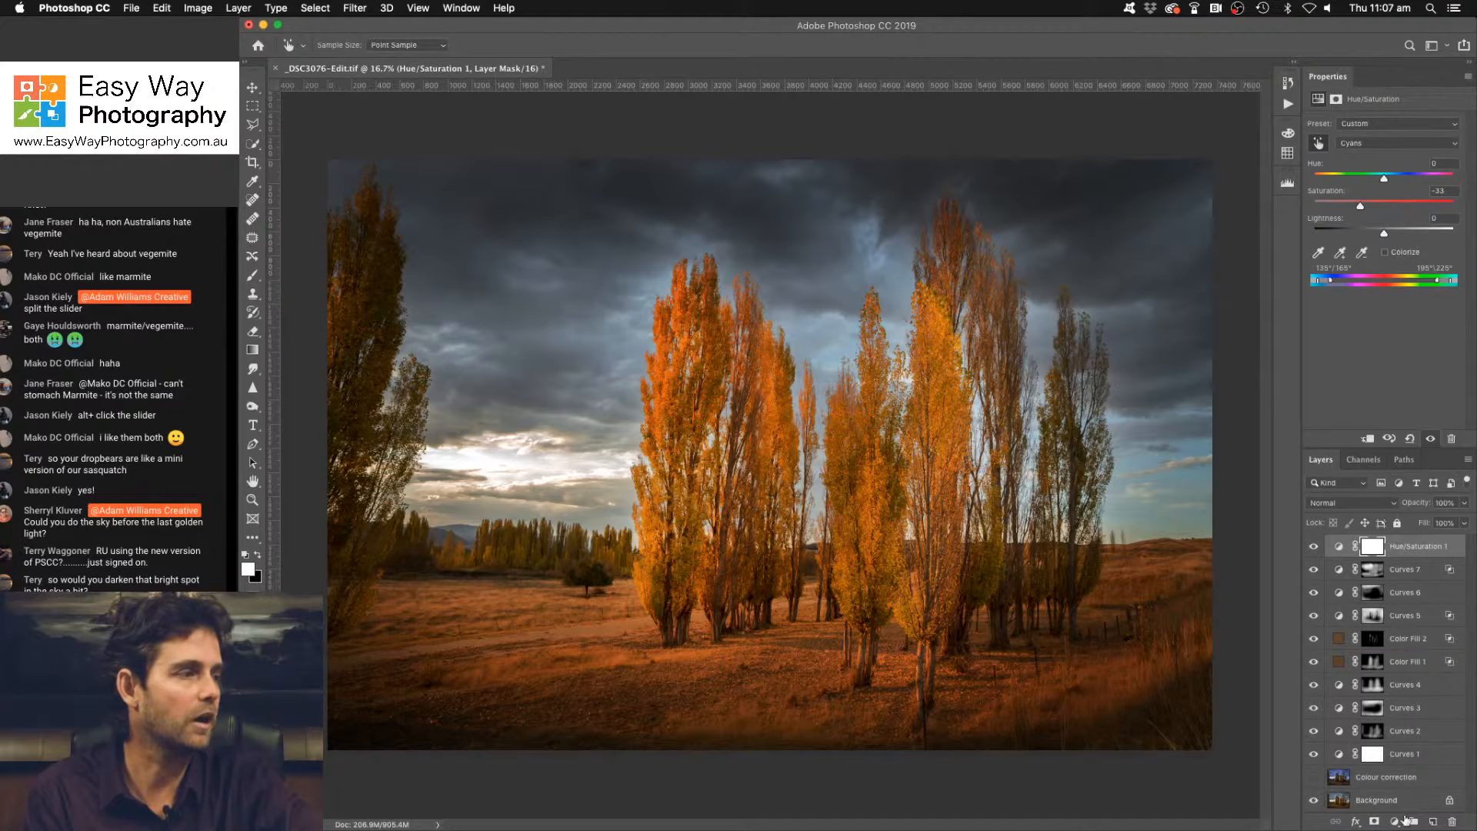
Add a Solid Color fill layer in brown #7a5d3a above Hue/Saturation 1 and blend it in Soft Light mode.
click(1395, 823)
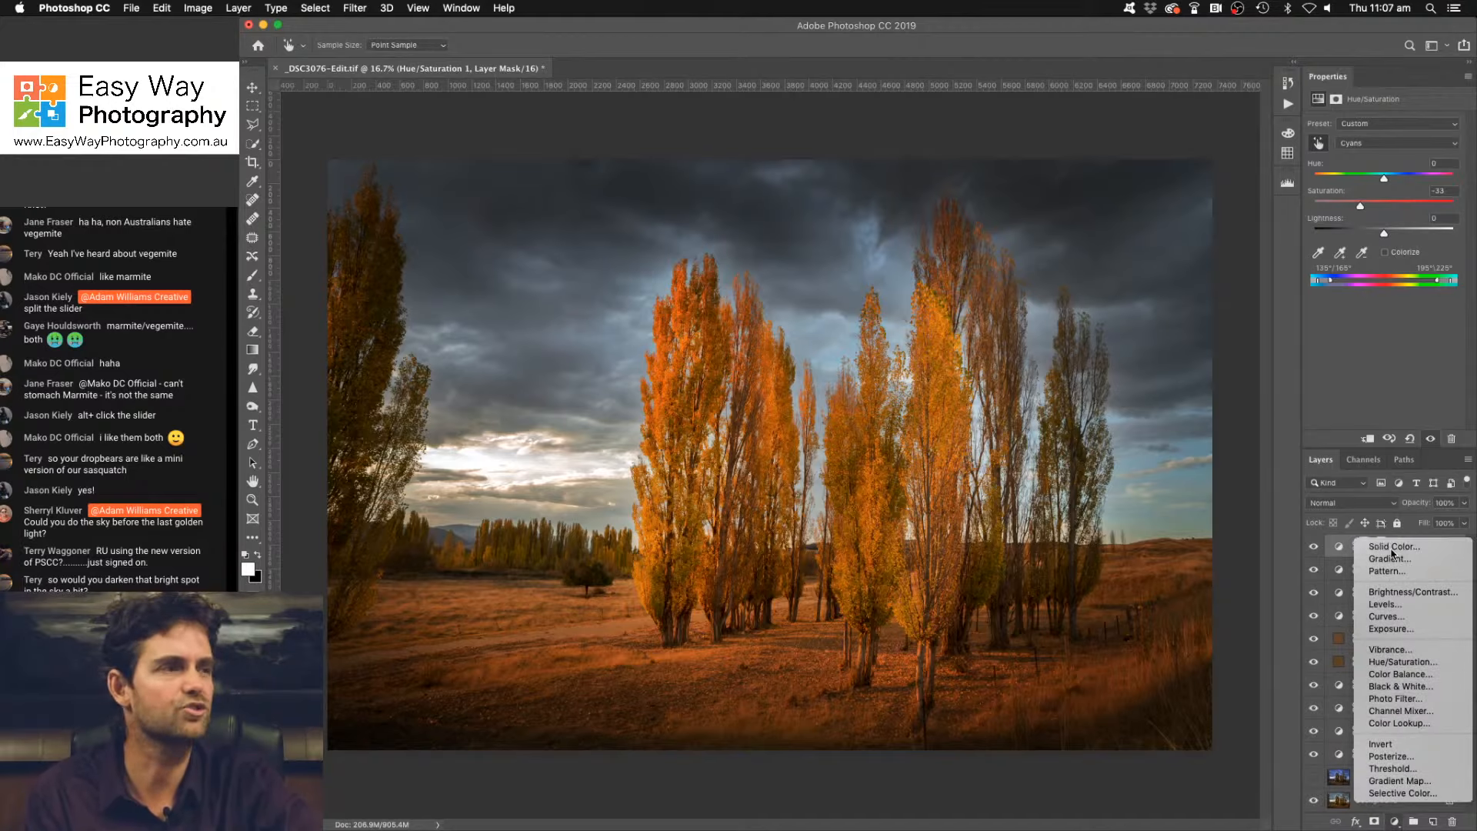
click(1392, 547)
click(1206, 242)
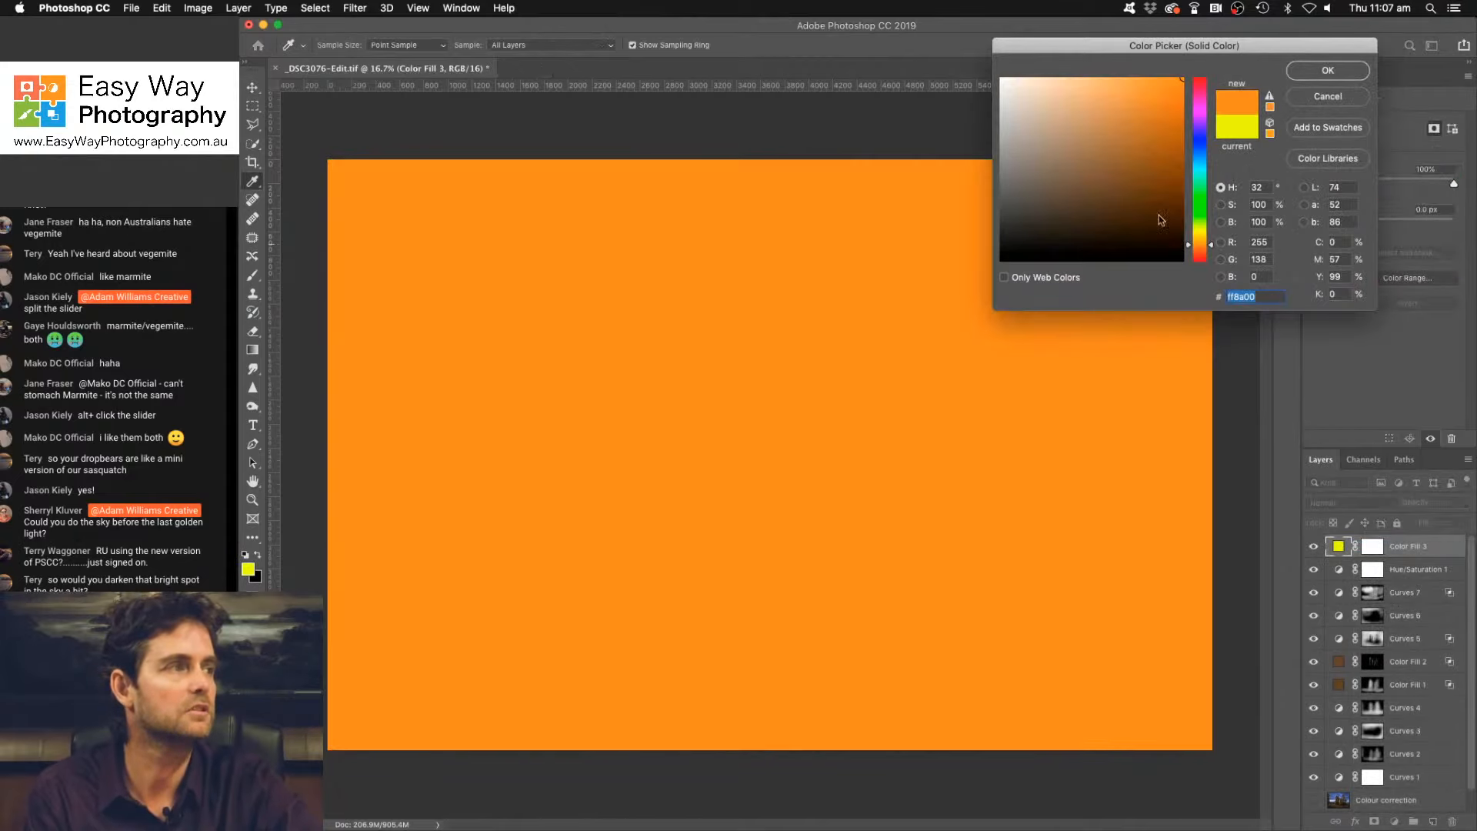
click(1096, 173)
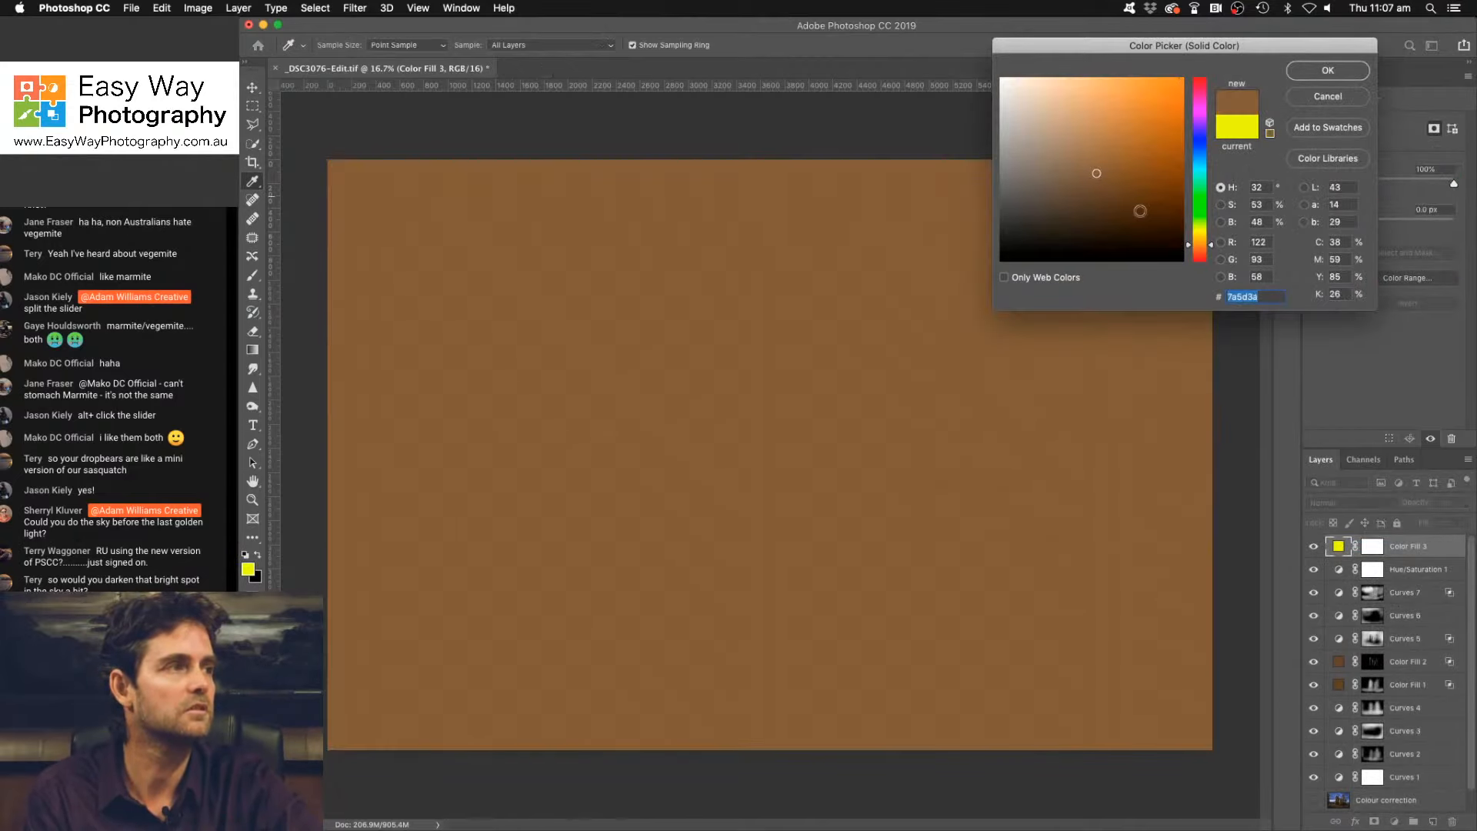
click(1296, 73)
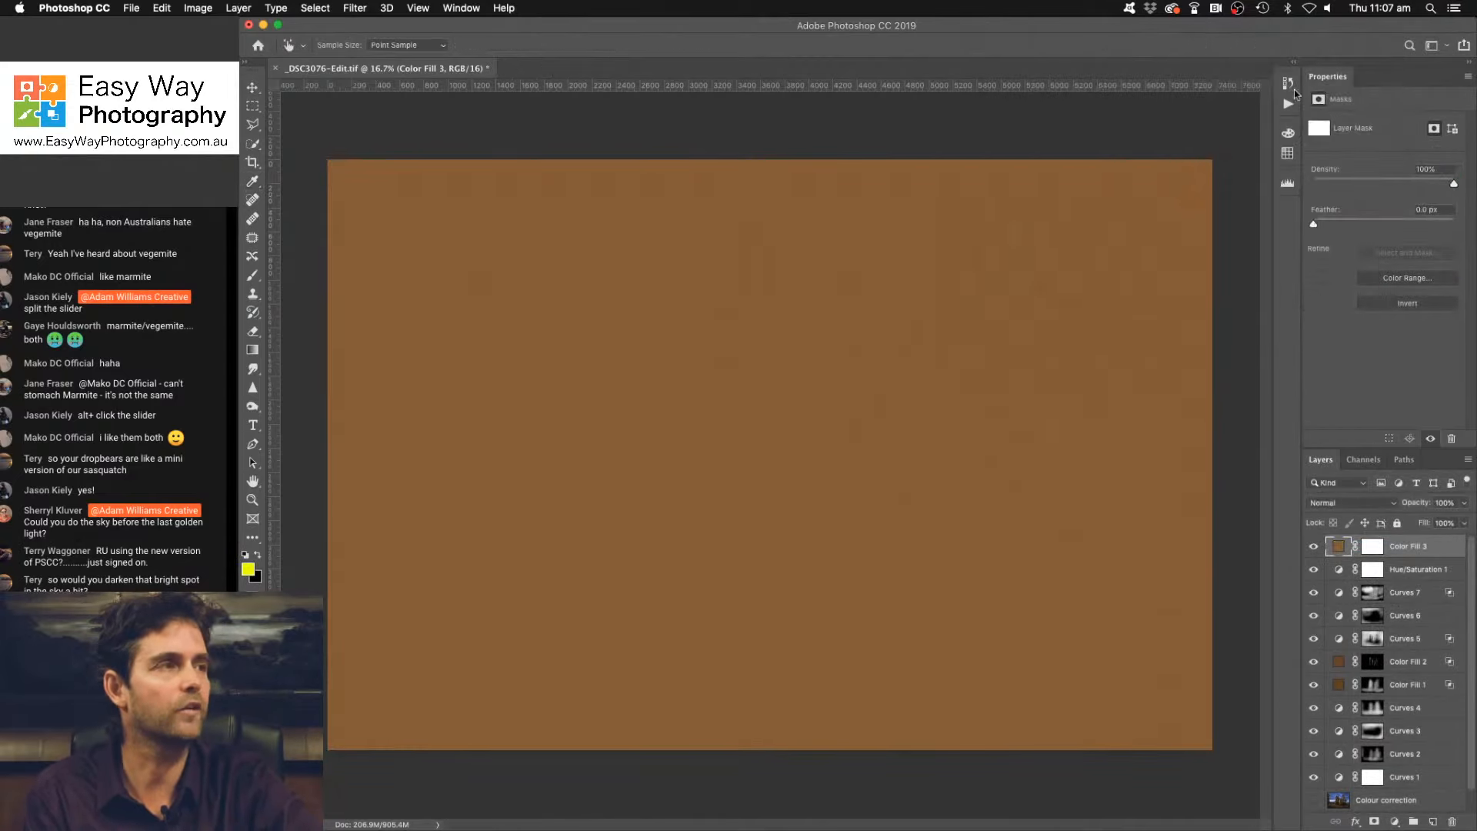
click(1375, 504)
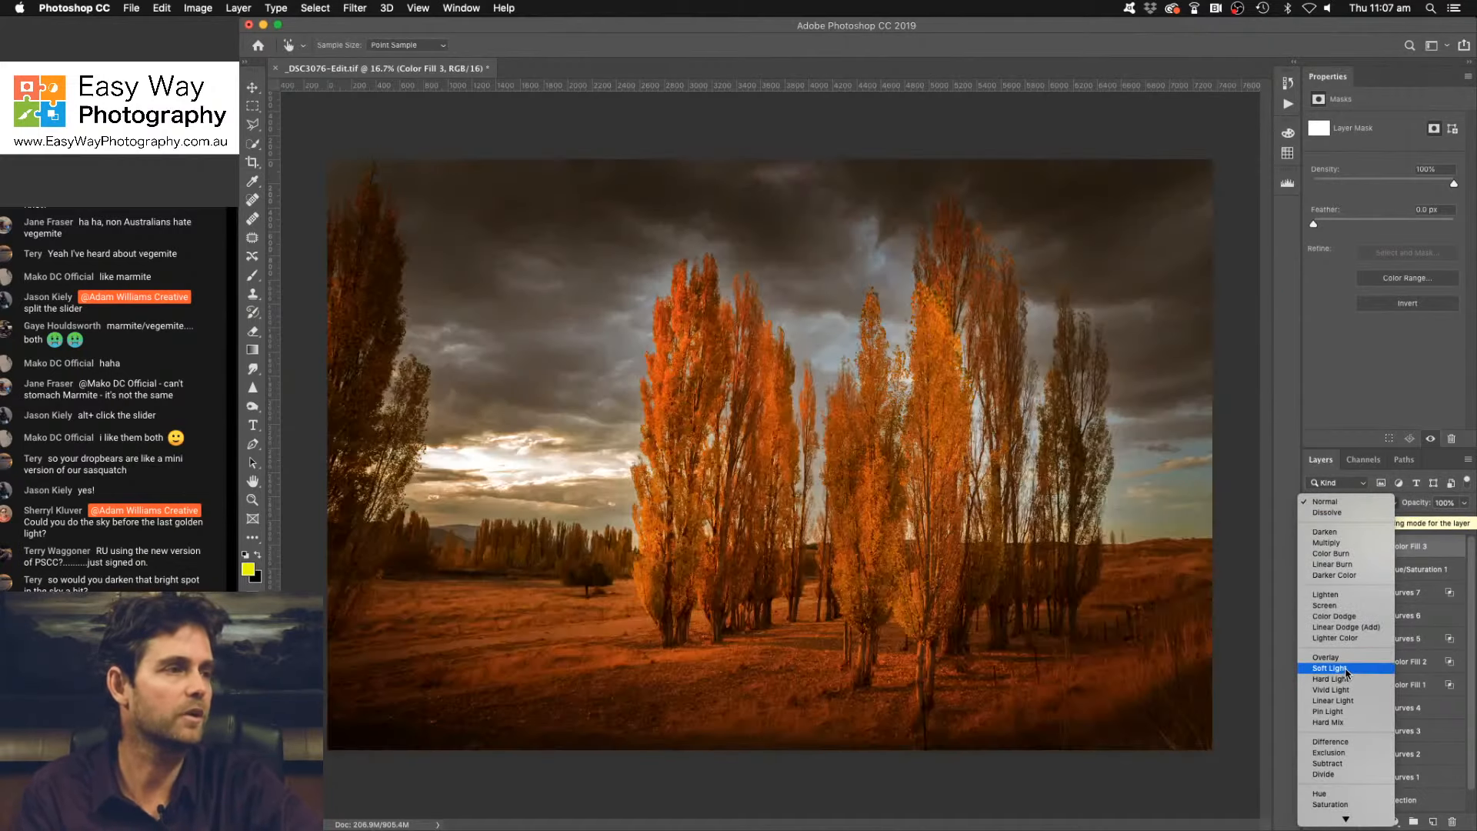
click(1346, 668)
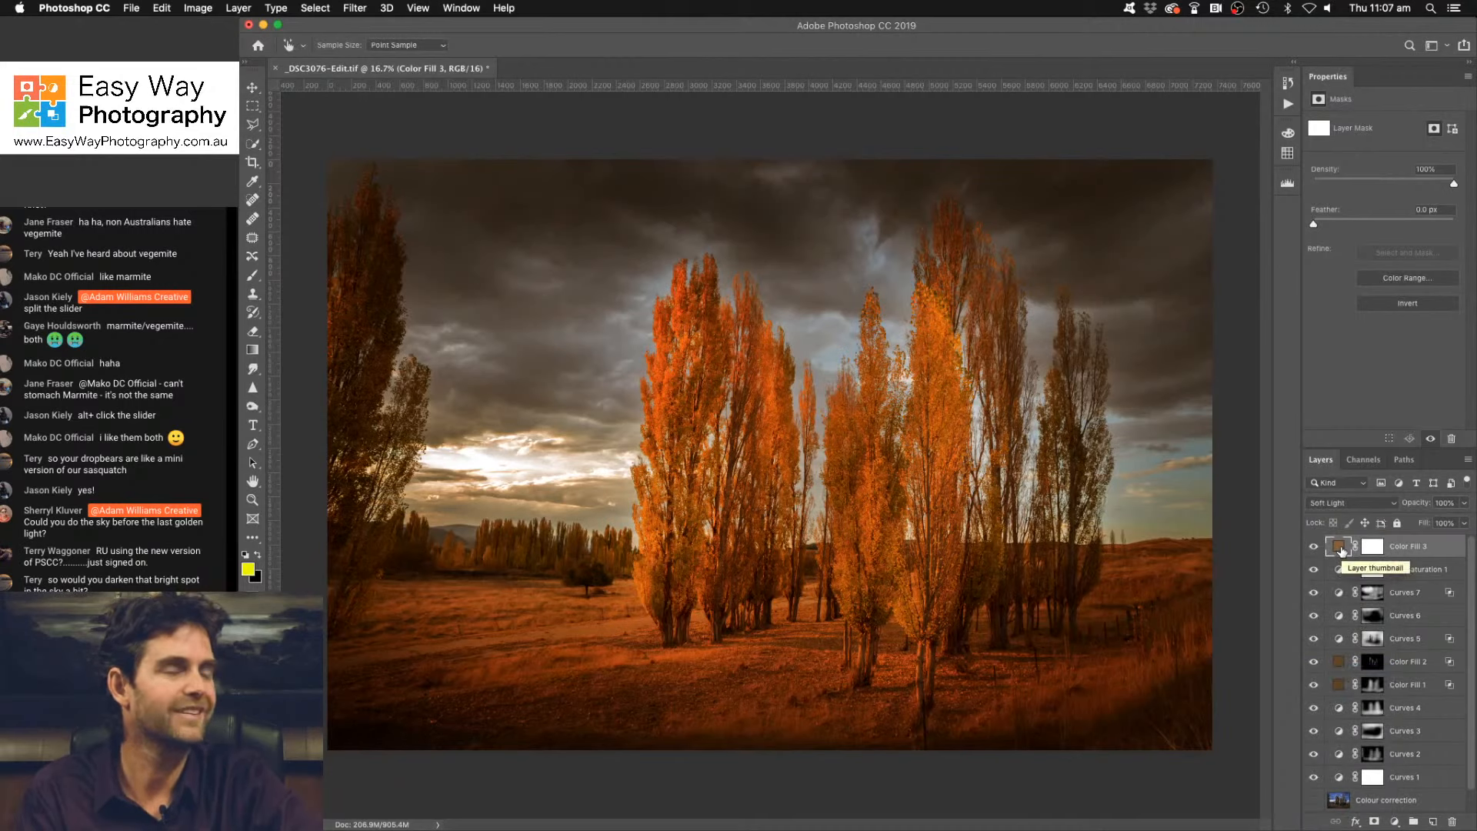
Change the Color Fill 3 colour to the lighter tan #ae916e.
double_click(1339, 547)
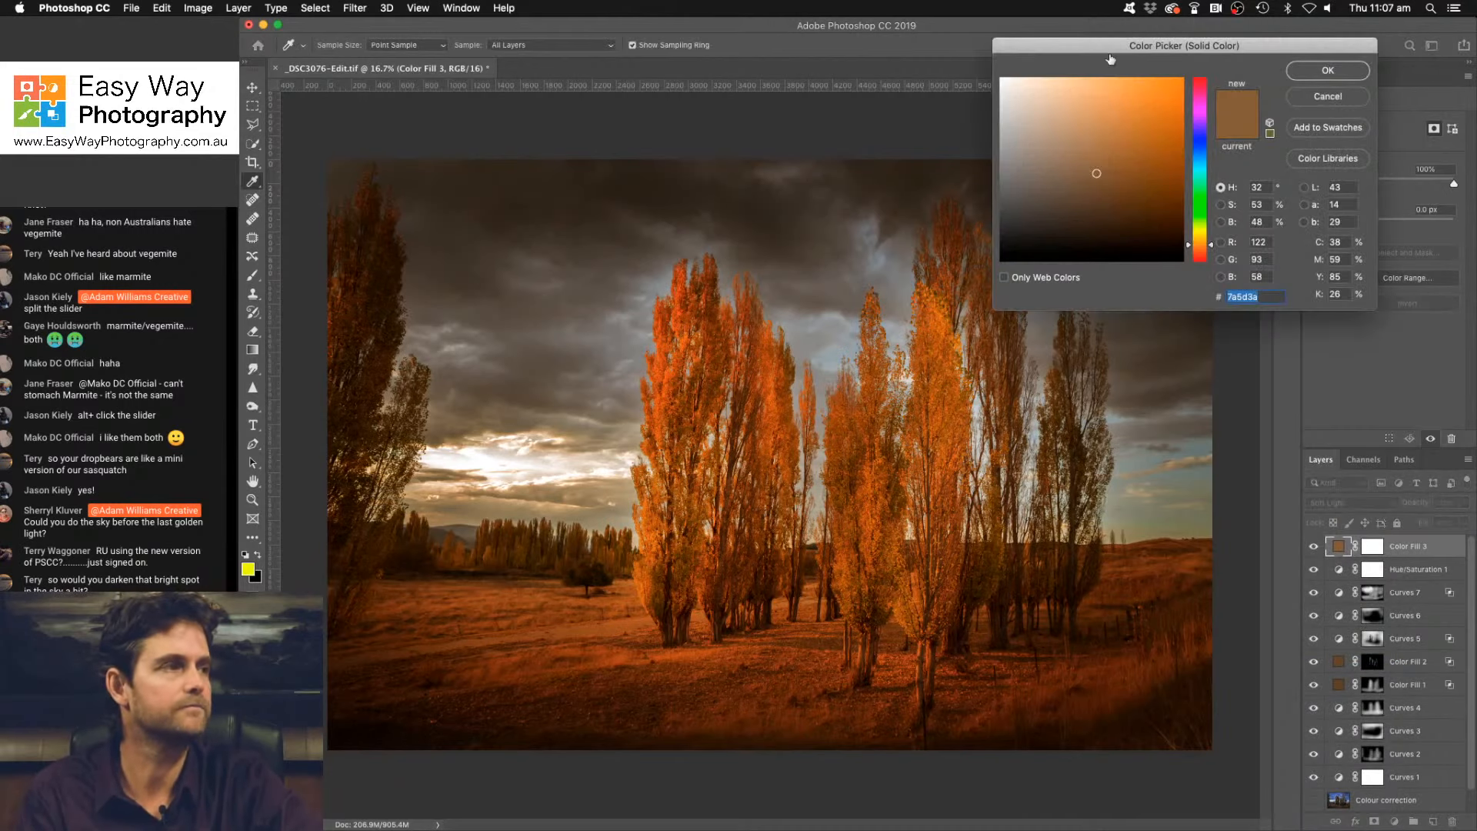
click(1091, 124)
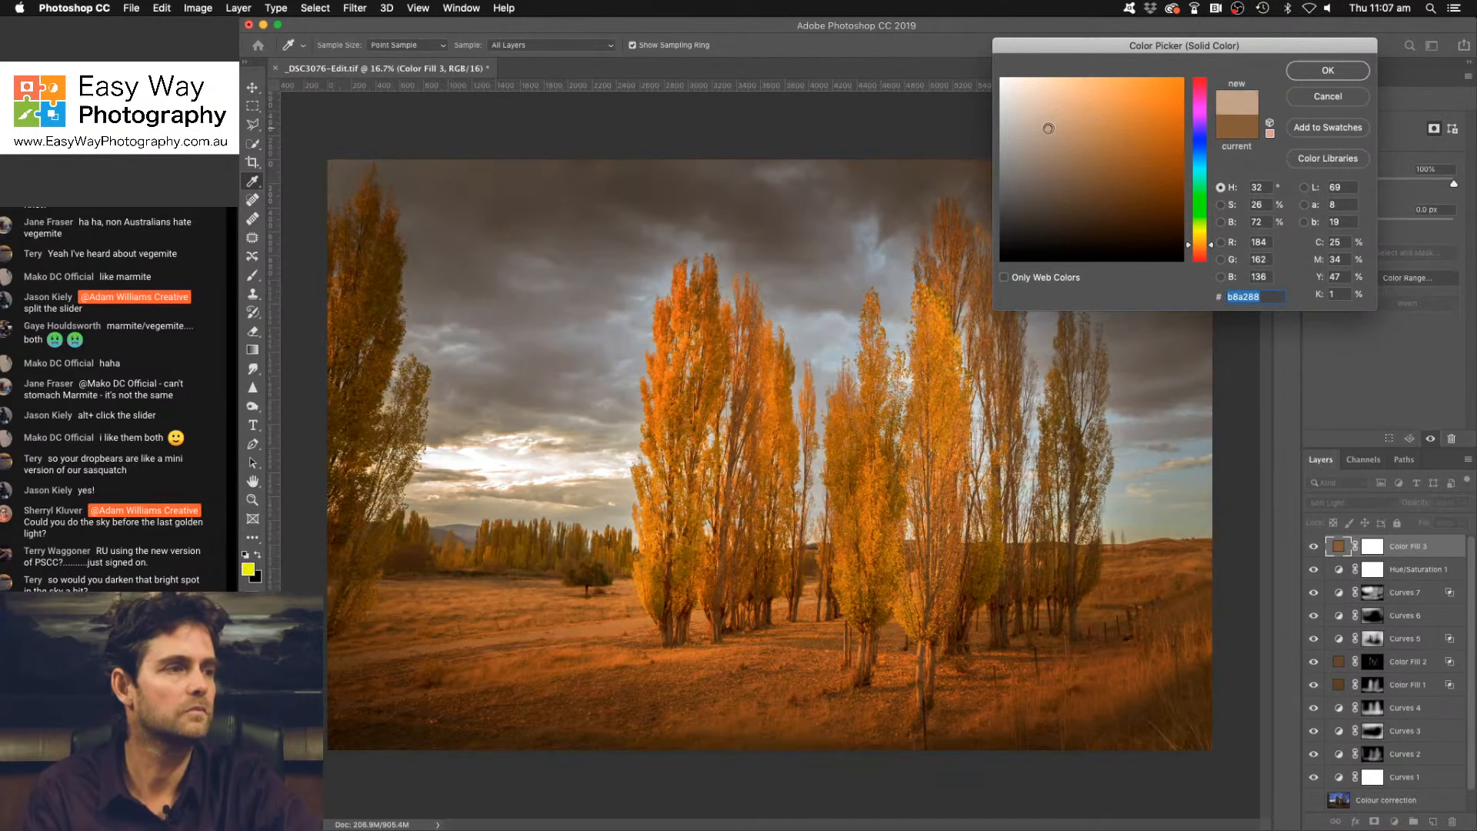
click(1047, 166)
click(1054, 150)
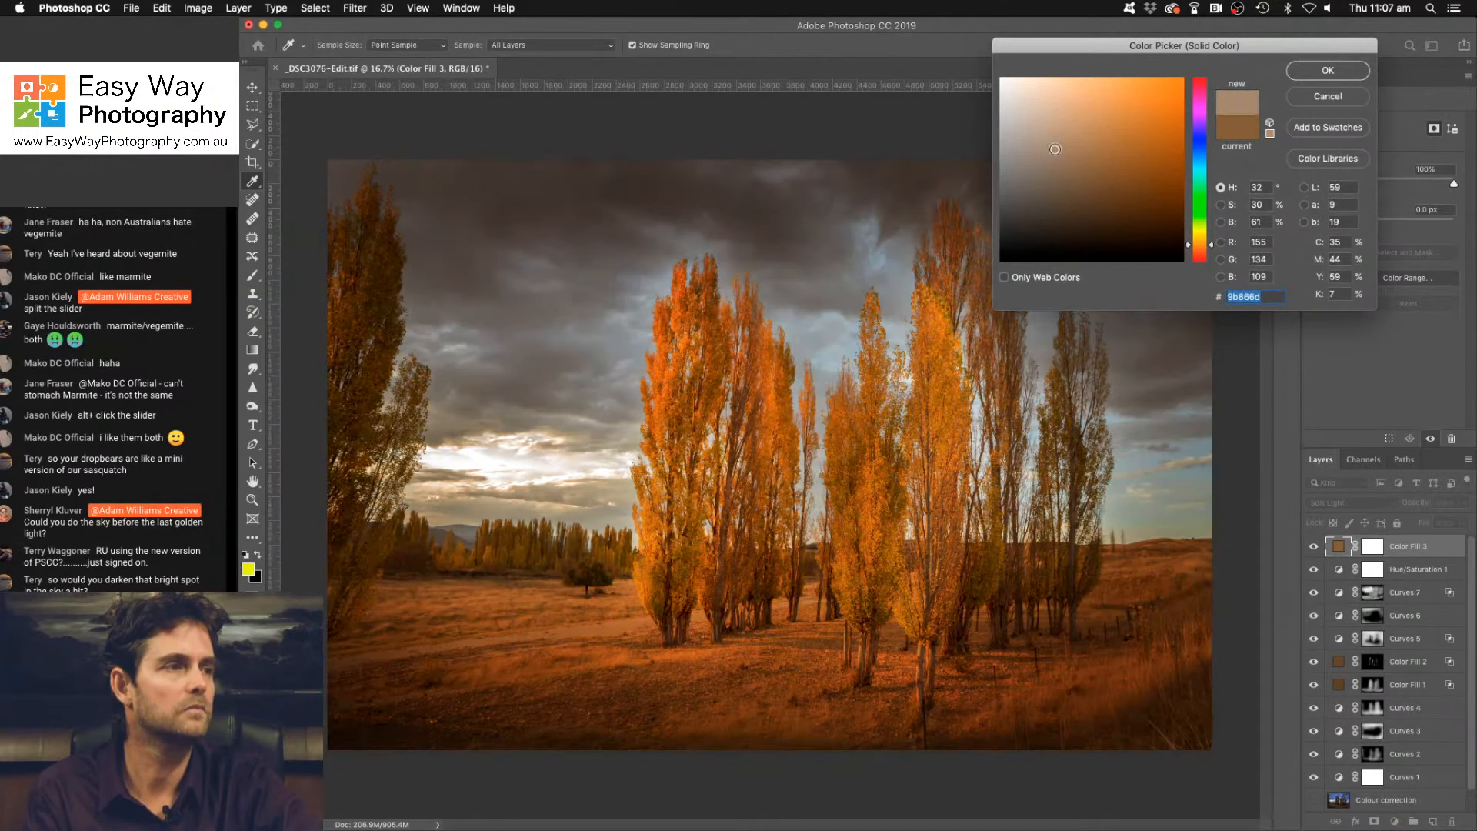
click(1057, 137)
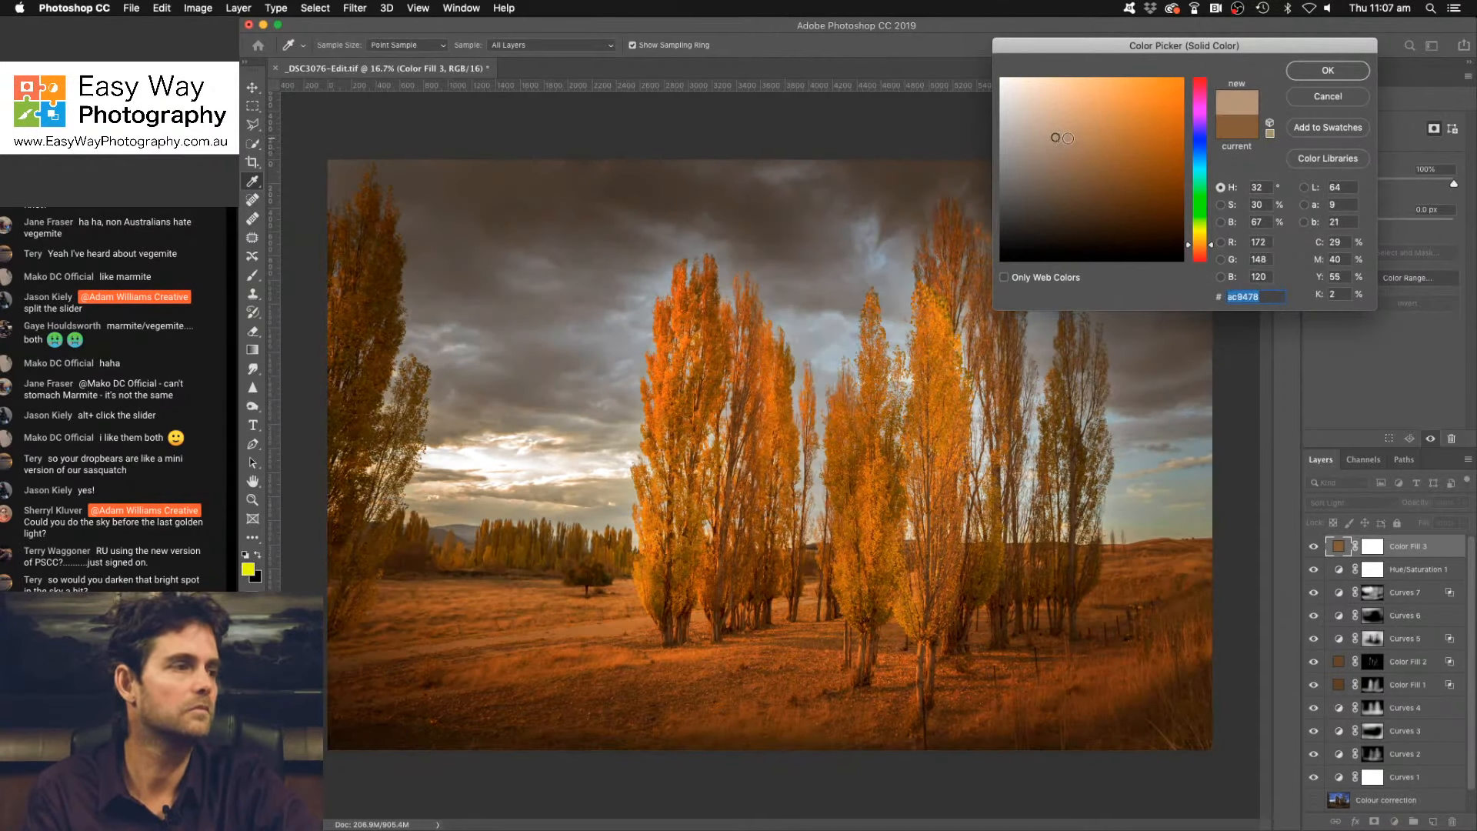
click(1068, 137)
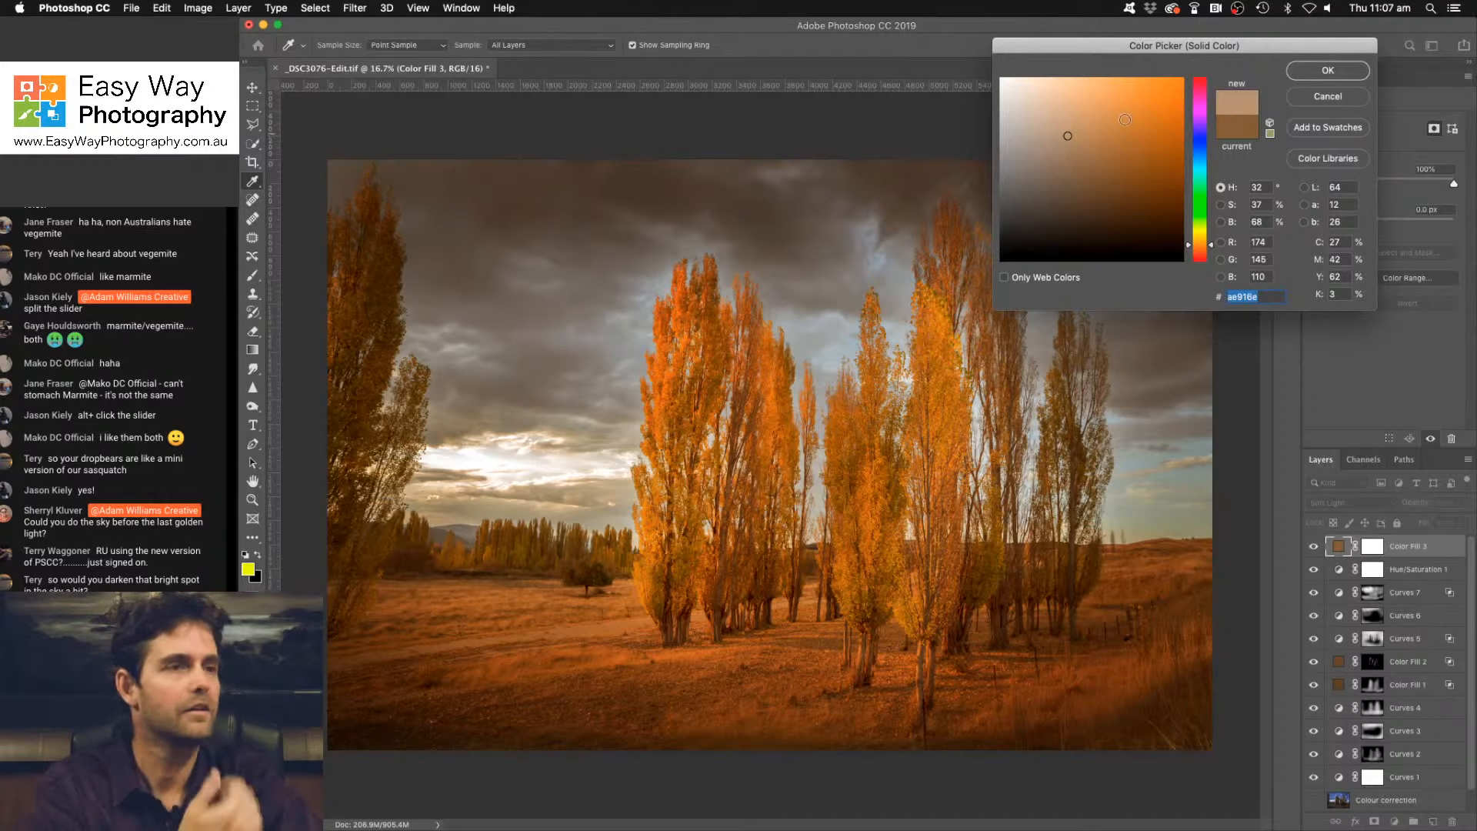
click(1327, 70)
Lower the opacity of Color Fill 3 to 58% and compare the photo with and without the layer.
click(1313, 546)
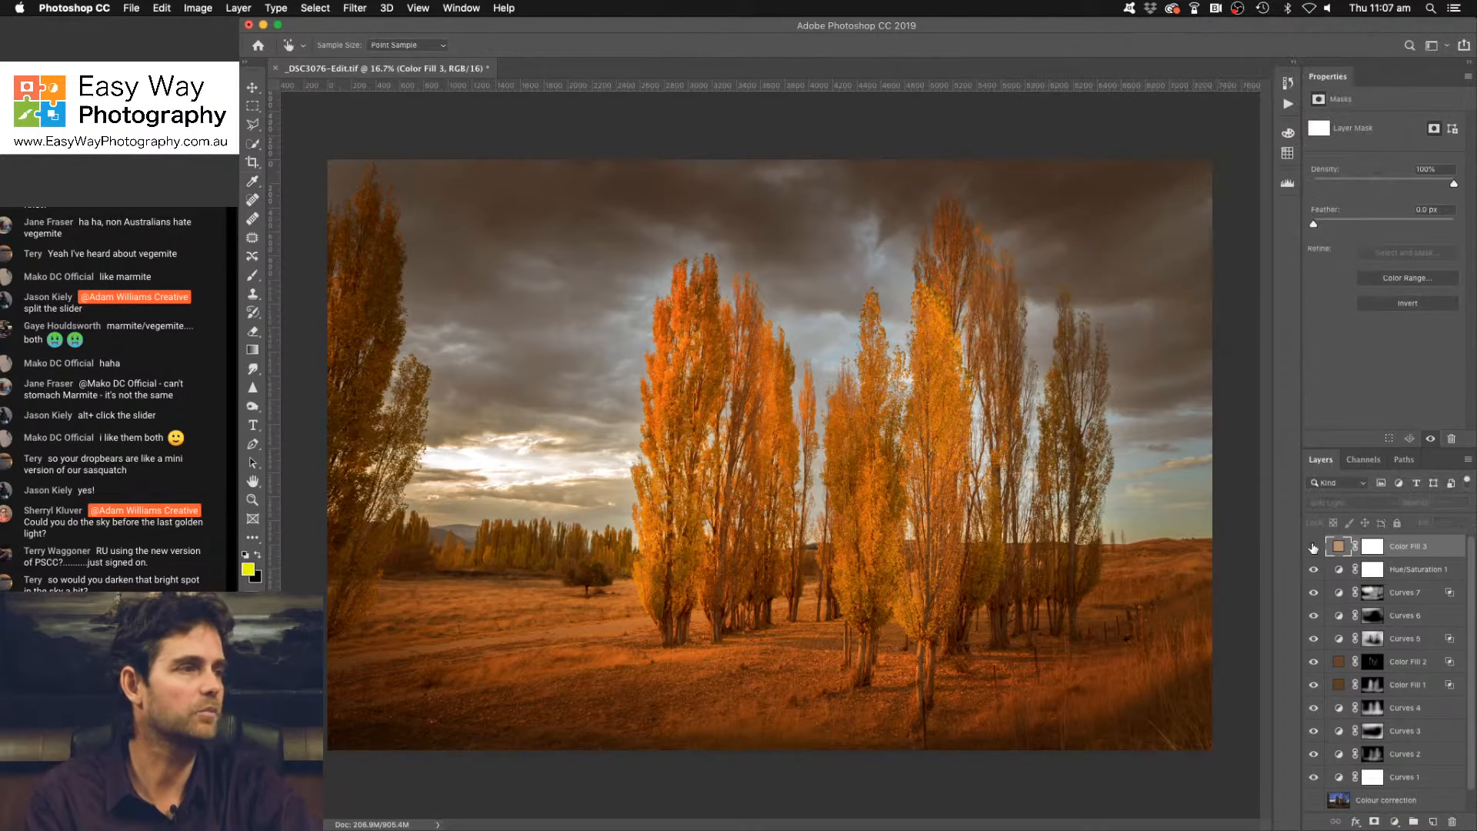
click(1313, 546)
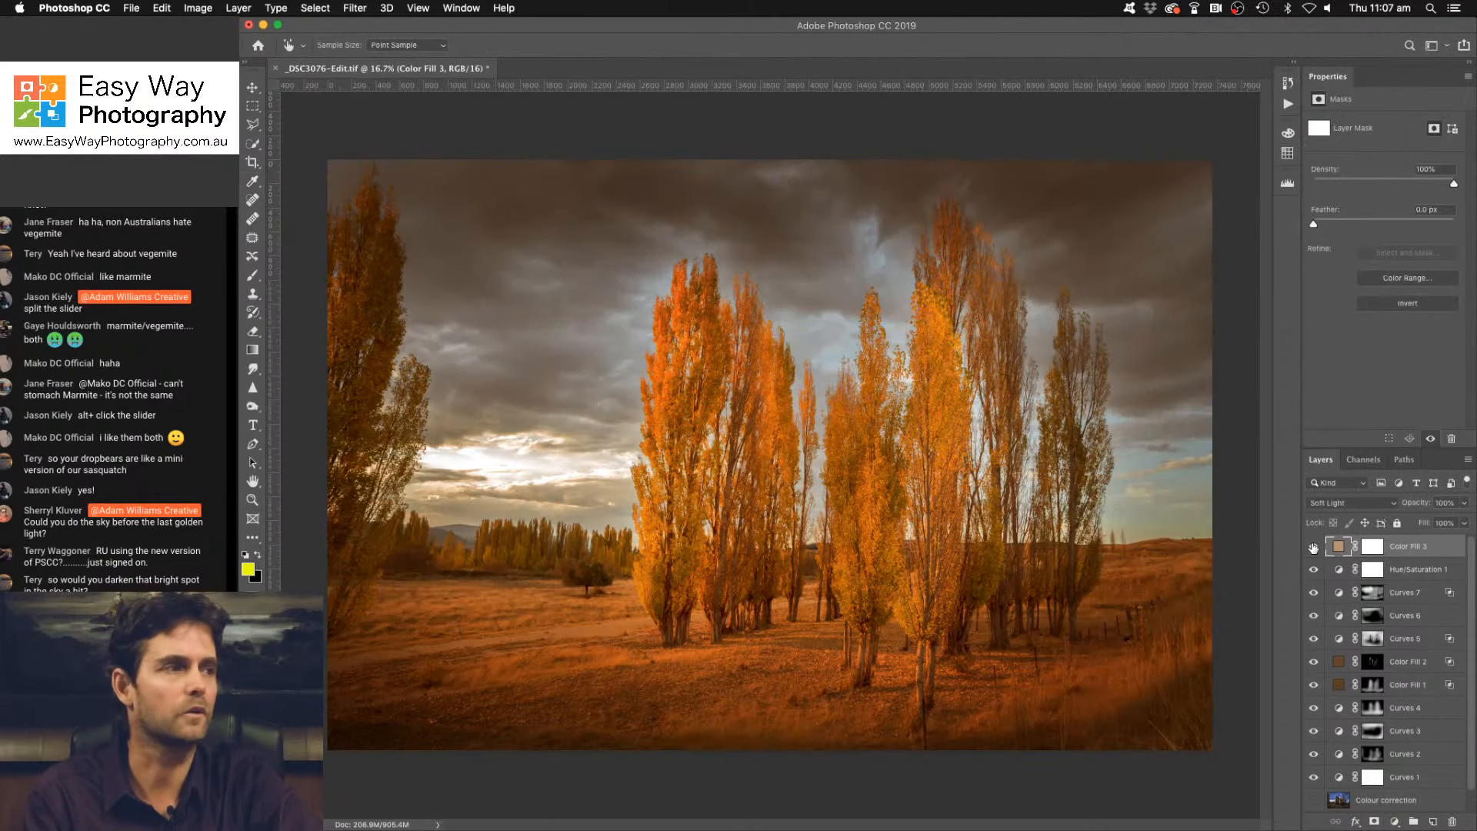
drag(1419, 503, 1396, 504)
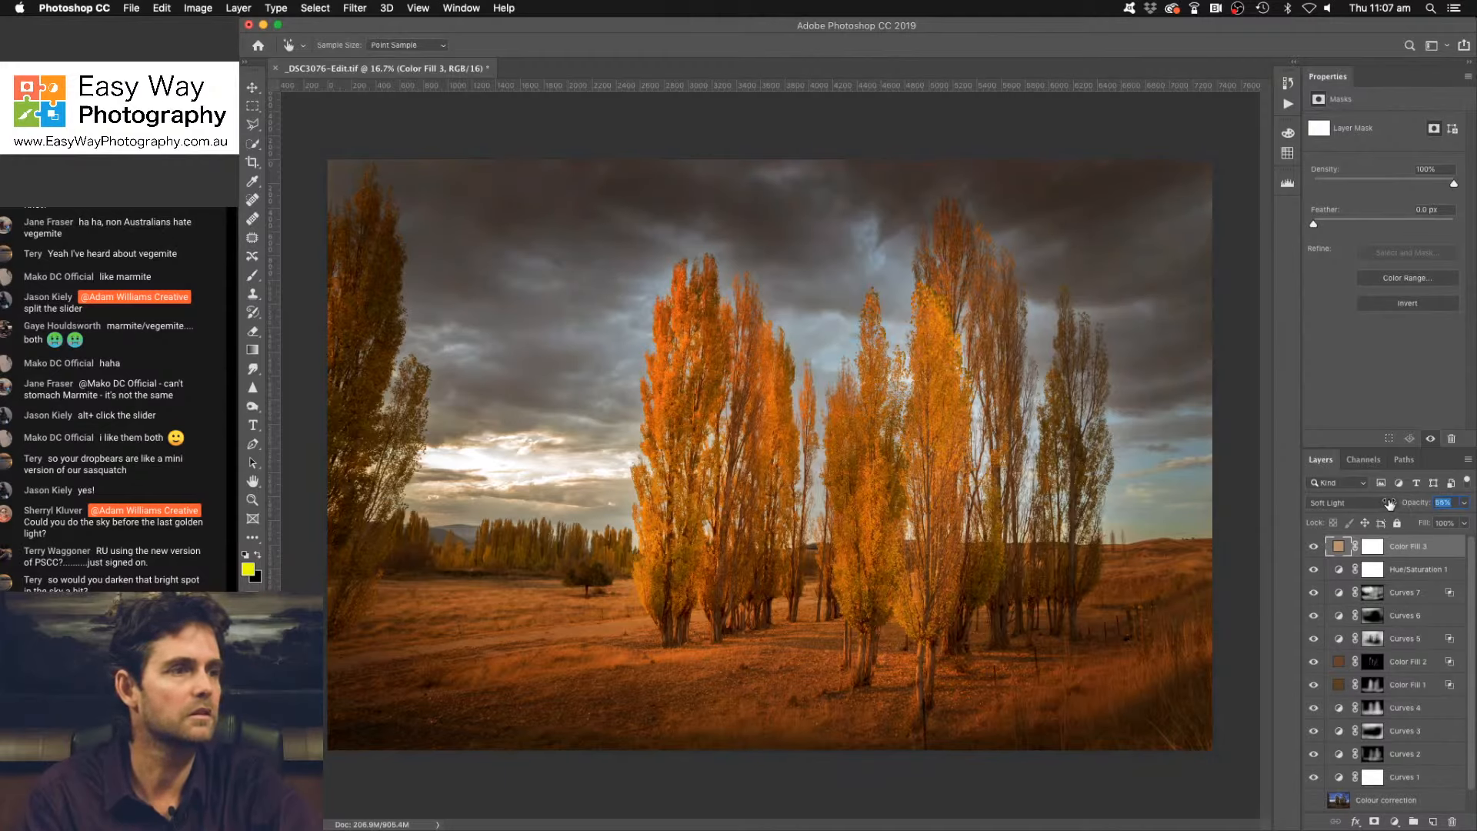
drag(1392, 503, 1392, 503)
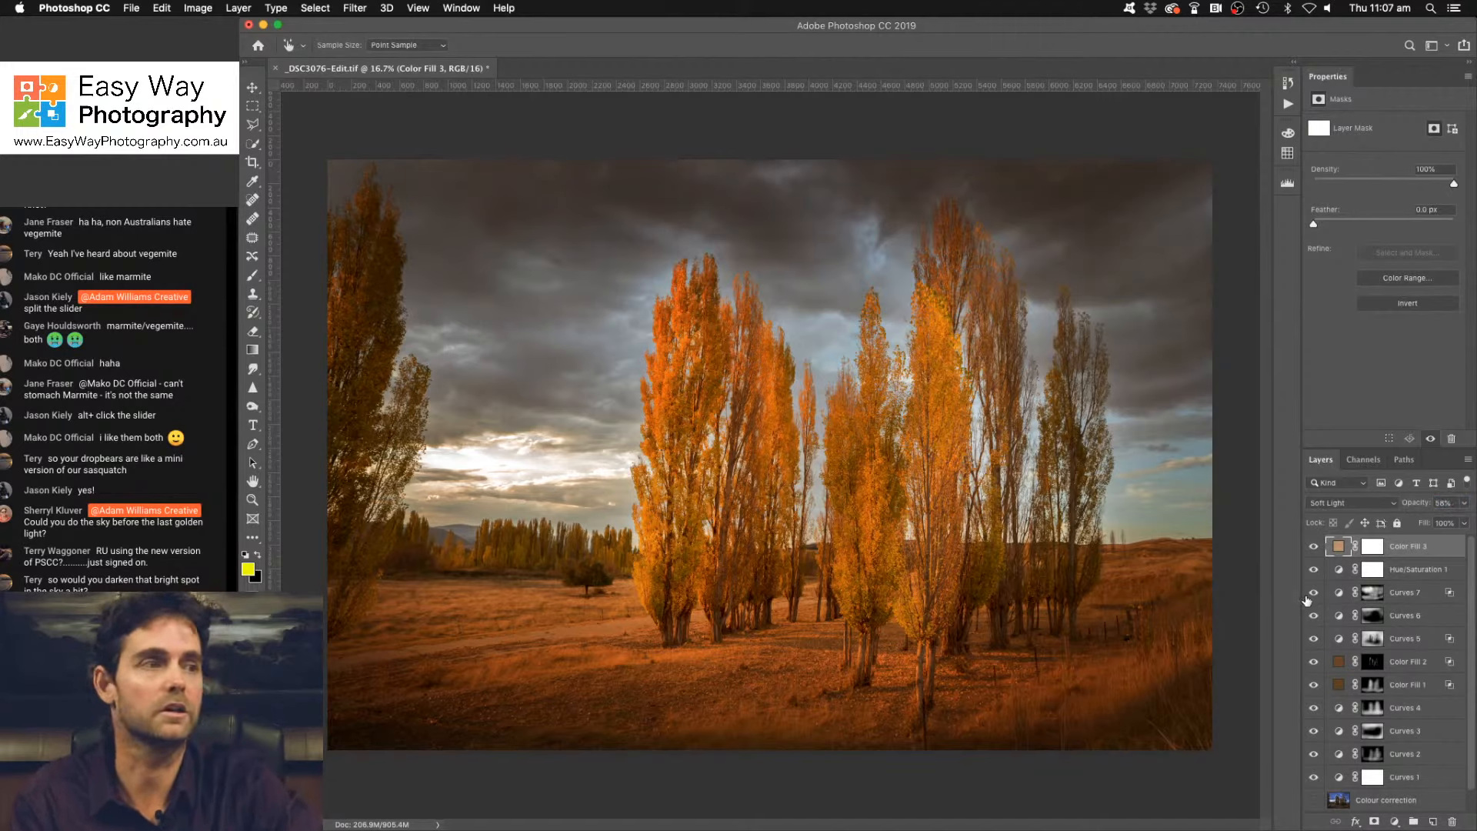
click(1313, 547)
click(1314, 547)
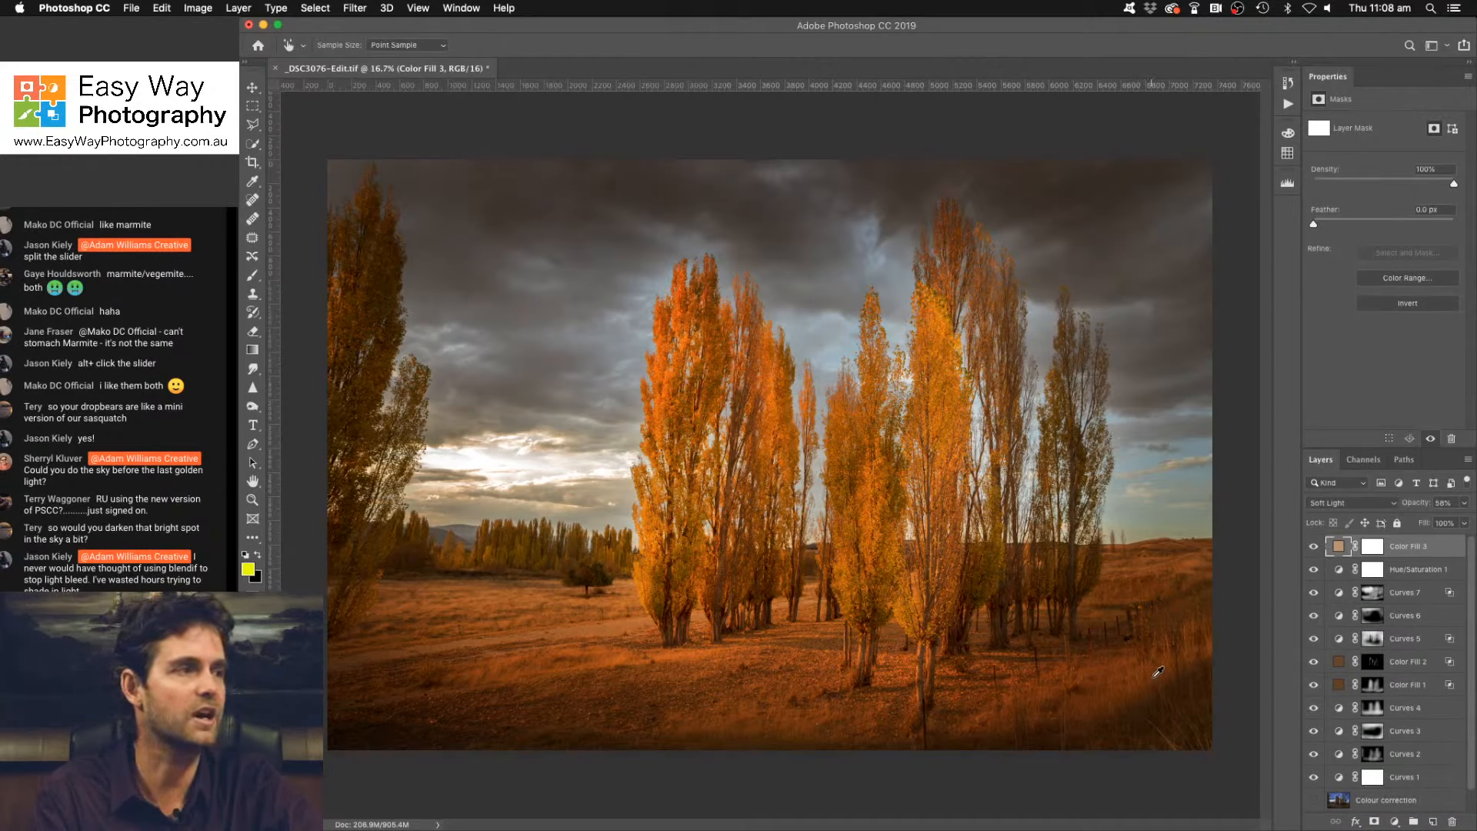
Add a Curves layer that darkens the midtones from input 138 to output 109, and invert its mask to black.
click(1393, 822)
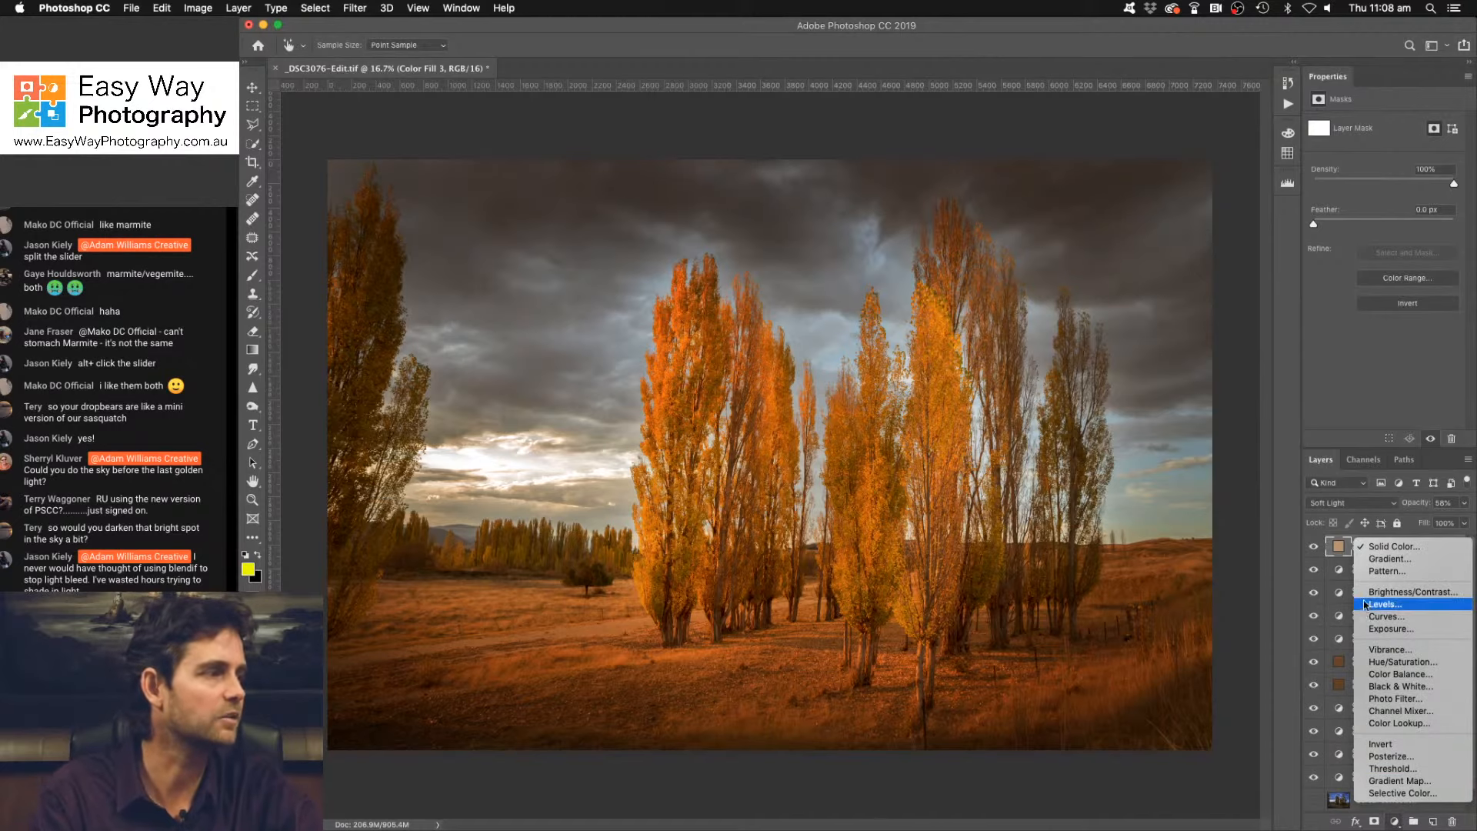
click(1374, 616)
drag(1401, 211, 1403, 221)
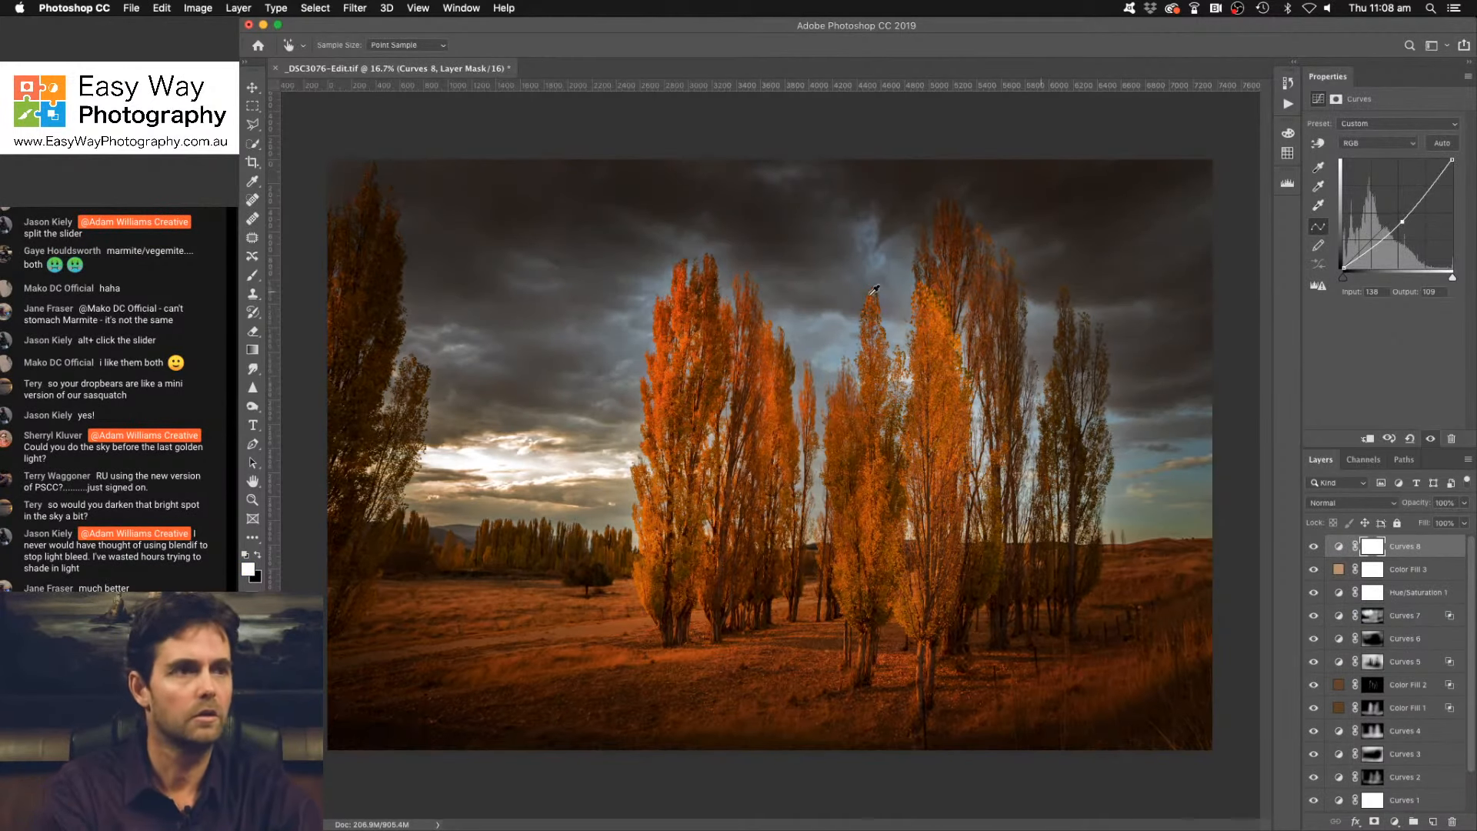
key(super+i)
Paint the Curves 8 mask with a 2100 px white brush along the sky, the right side and the foreground to darken the photo's edges.
key(b)
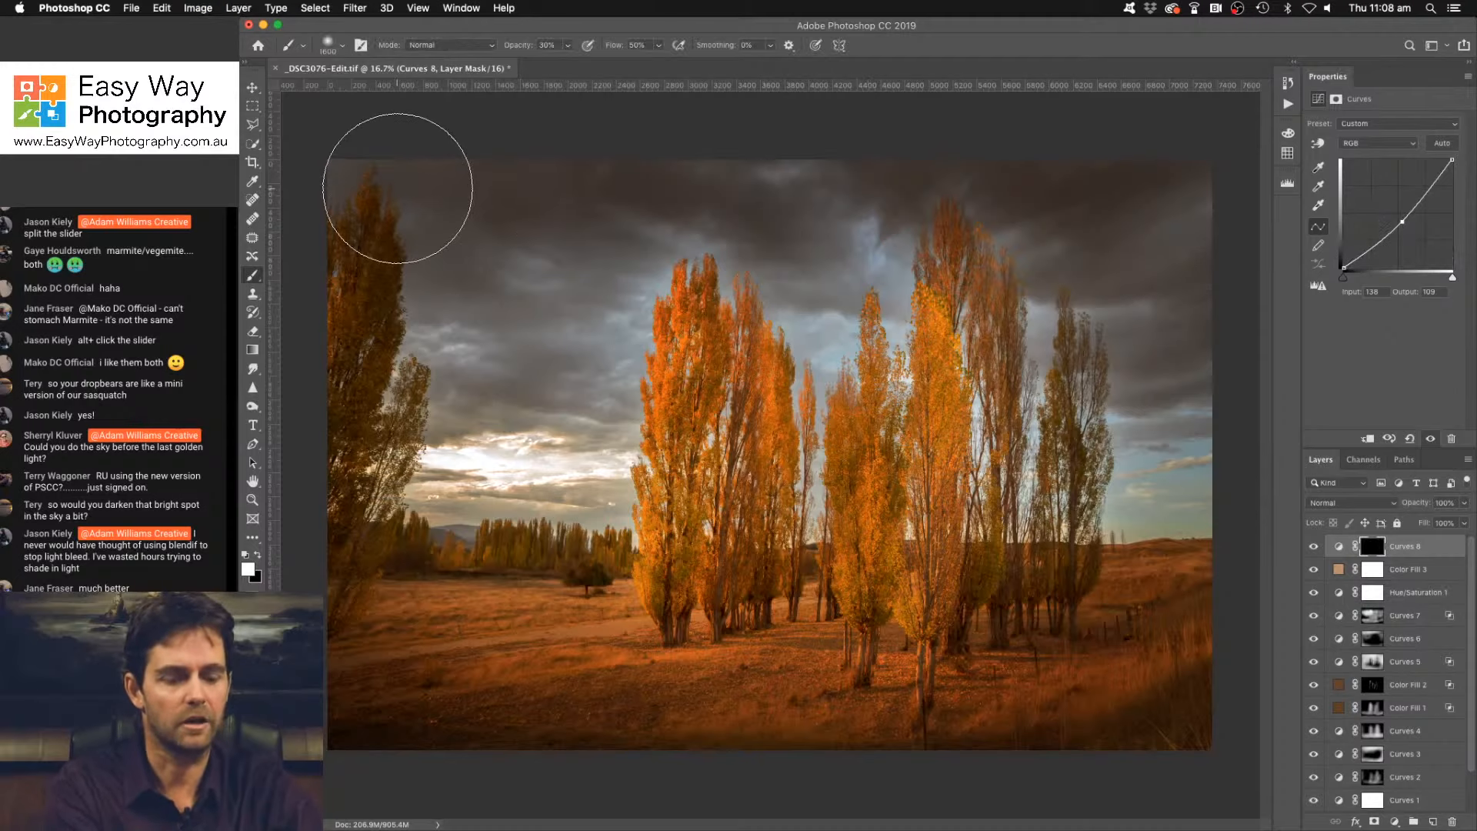
key(bracketright)
key(bracketright)
key(bracketright)
key(bracketright)
key(bracketright)
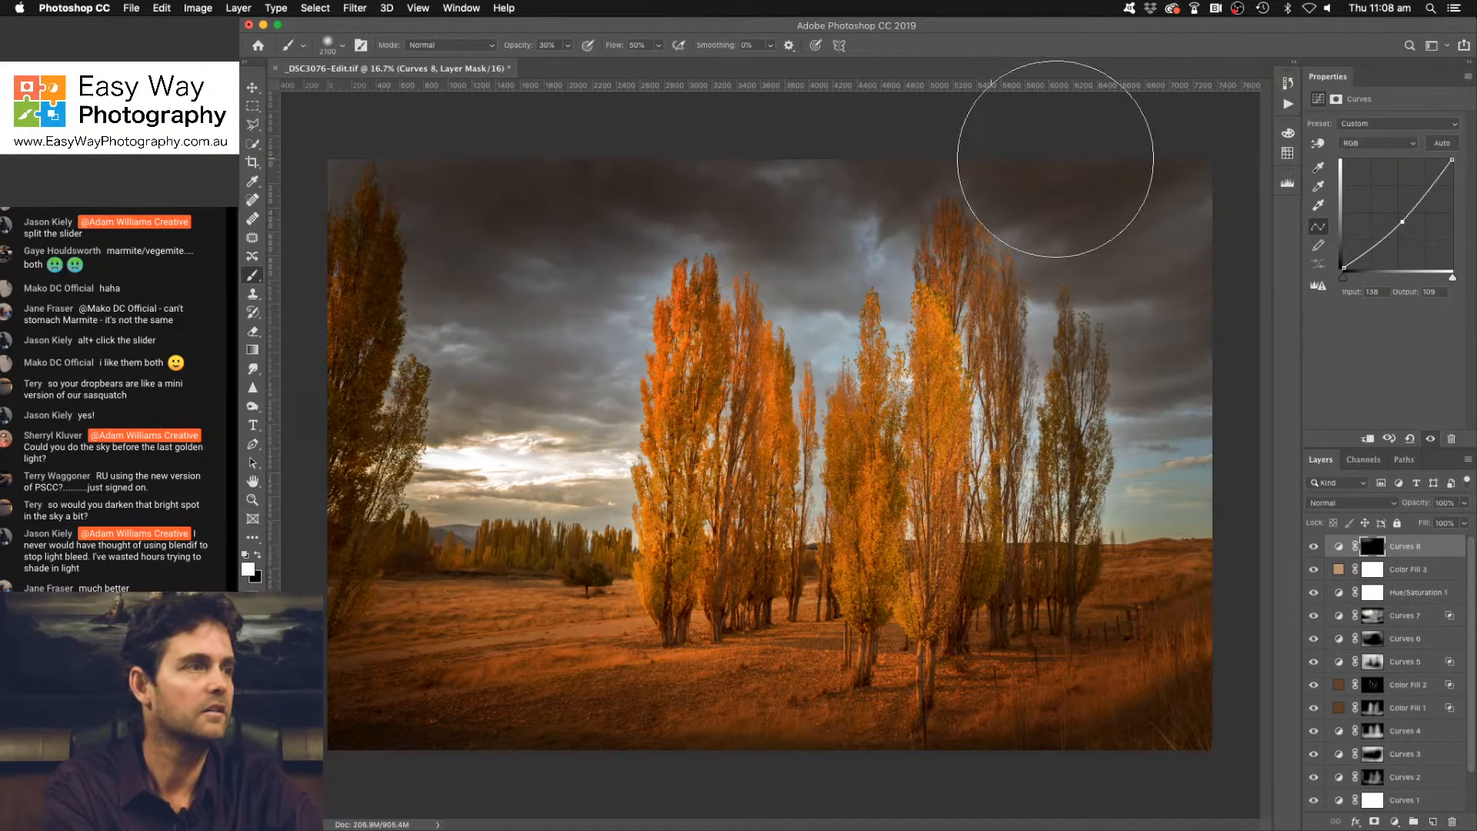
mouse_move(1055, 159)
mouse_down()
mouse_move(1138, 200)
mouse_move(1071, 184)
mouse_move(1220, 333)
mouse_move(1194, 400)
mouse_move(1220, 479)
mouse_move(1200, 423)
mouse_up()
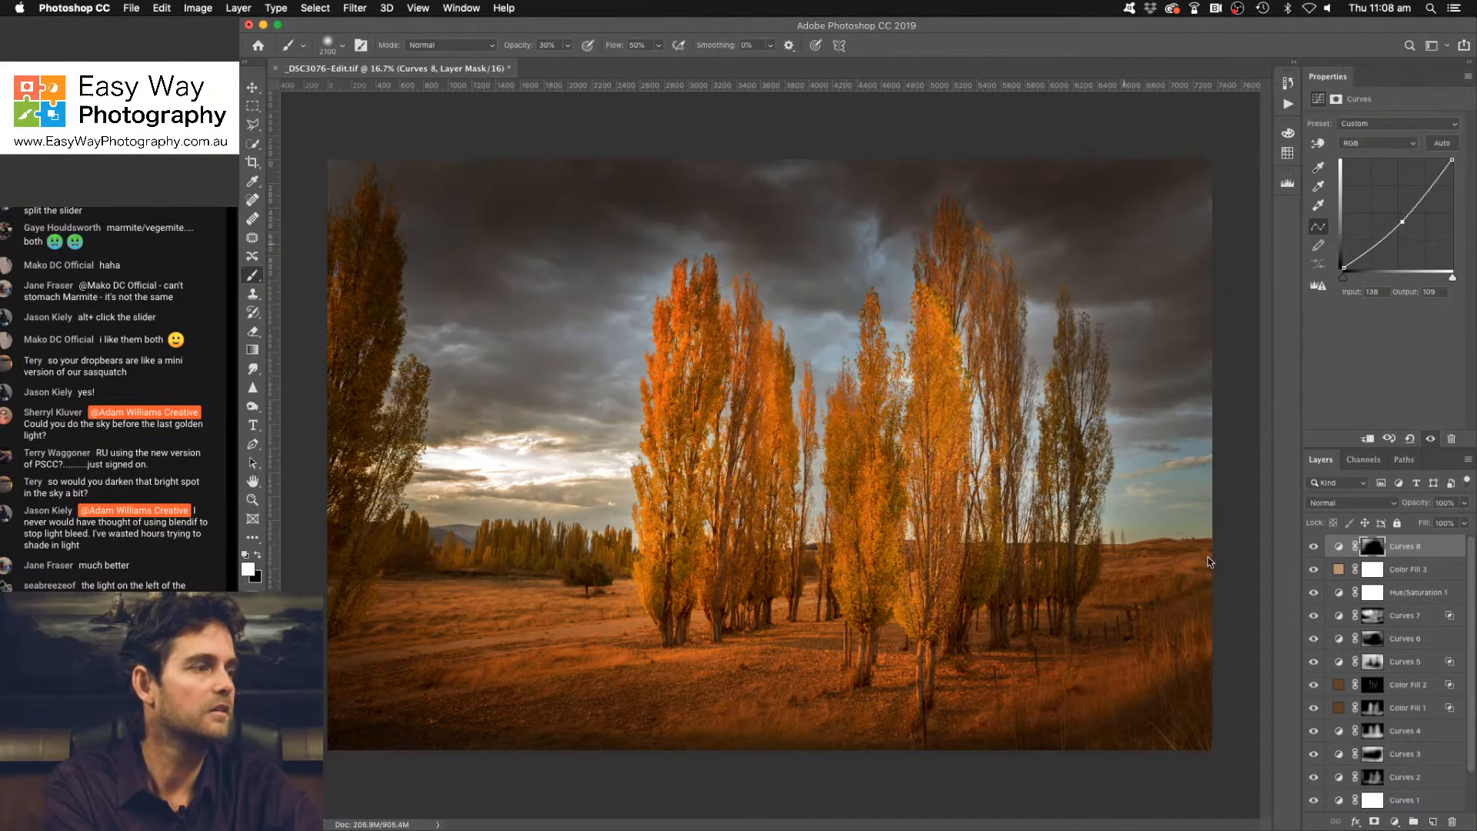
mouse_move(1191, 692)
mouse_down()
mouse_move(837, 754)
mouse_move(277, 690)
mouse_up()
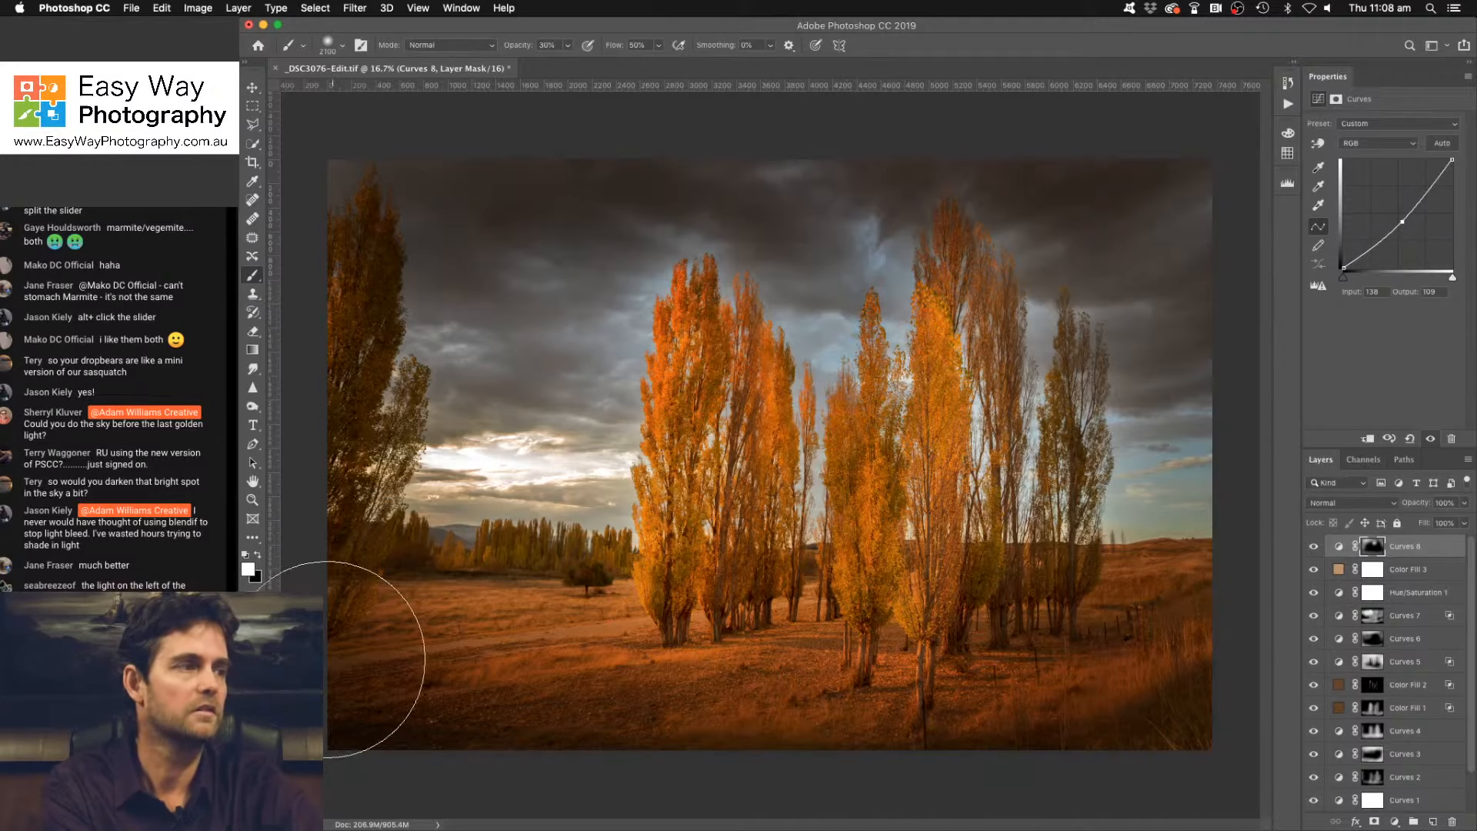
Compare the photo with and without Color Fill 3 and lower the layer's opacity to 44%.
click(1313, 570)
click(1314, 569)
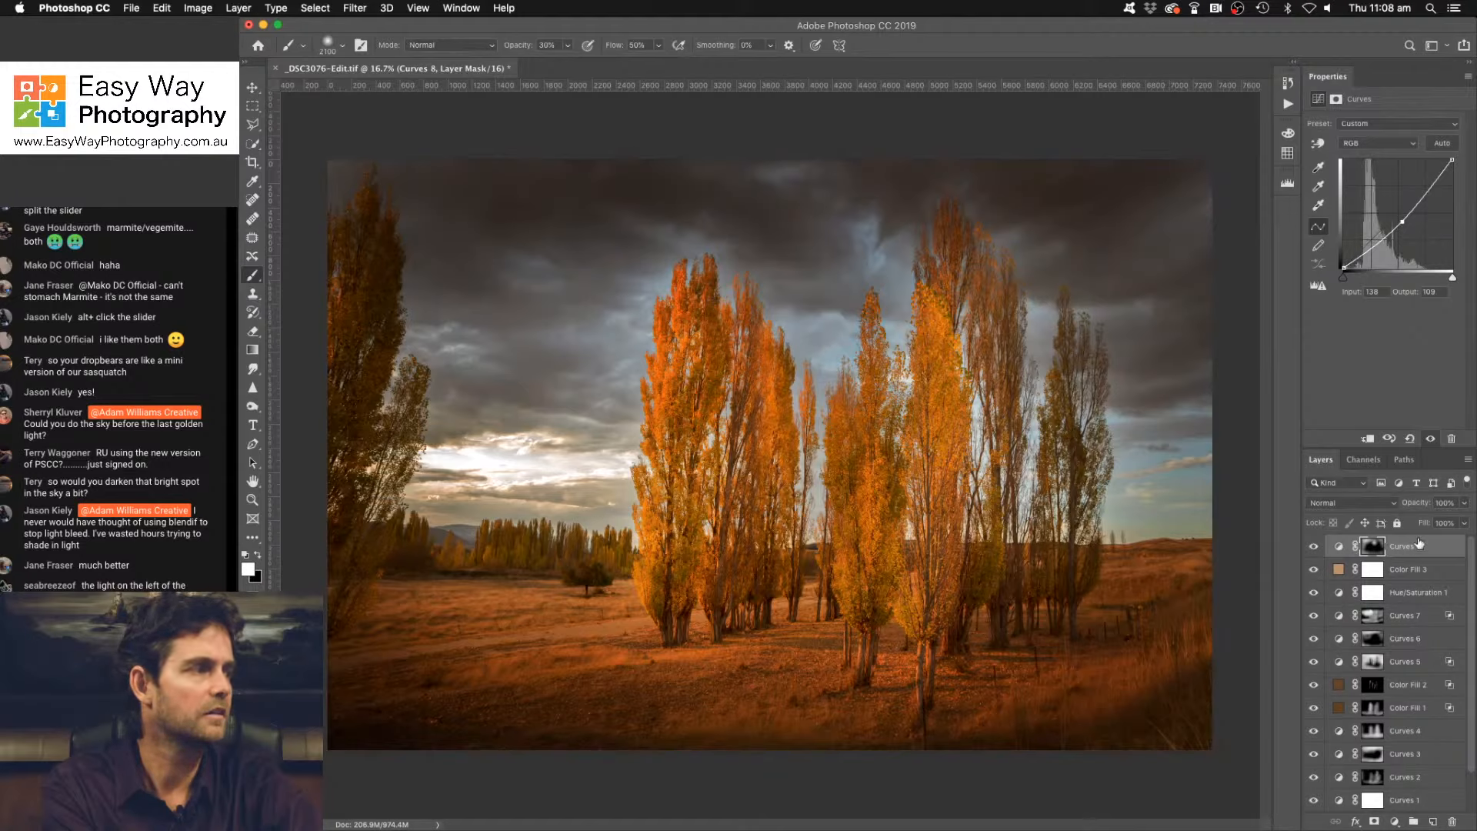
click(1431, 576)
drag(1424, 504, 1413, 504)
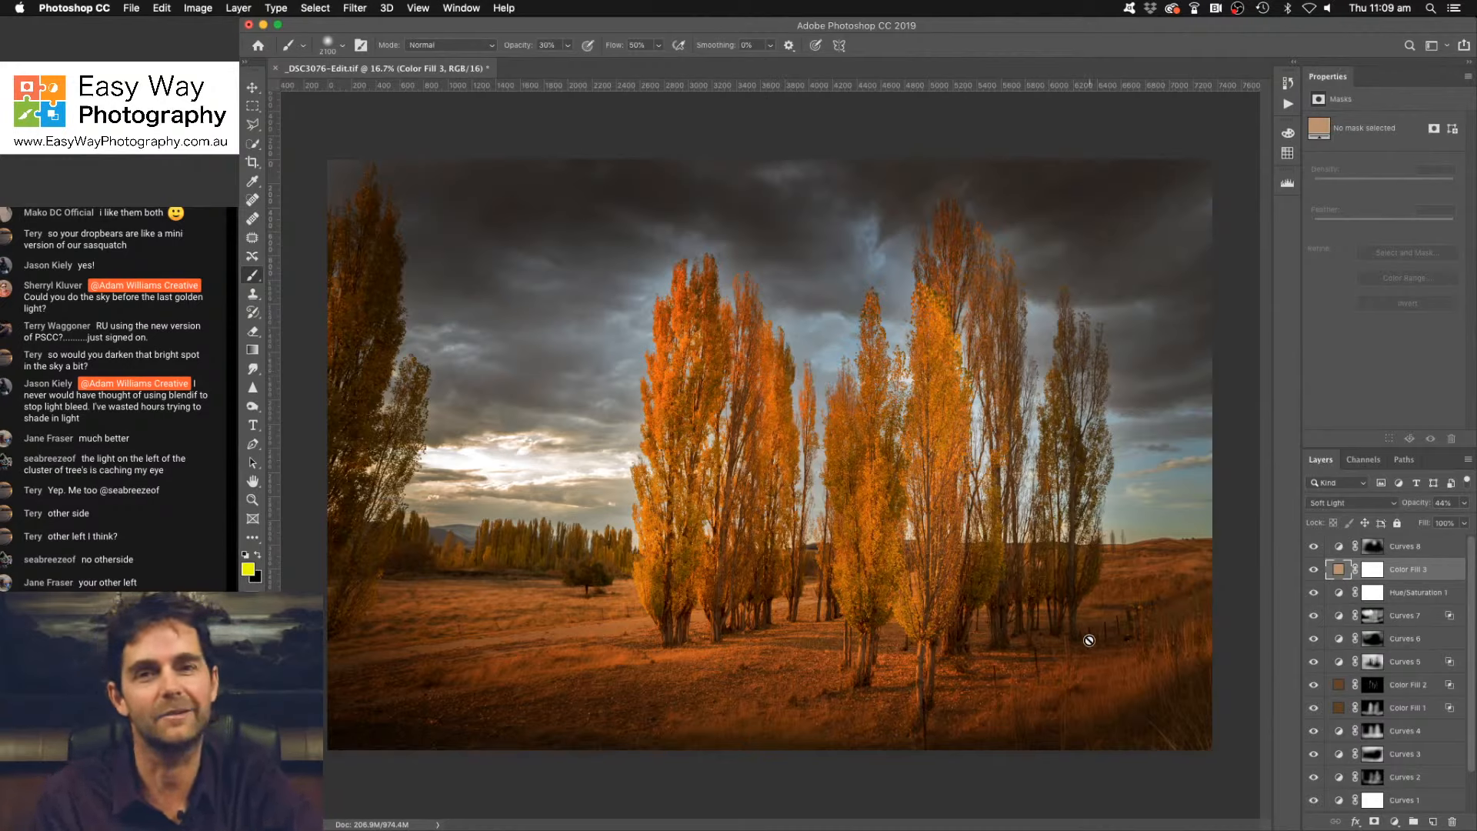
Add a Hue/Saturation layer above Curves 8 with the Master hue at -8, and invert its mask to black.
click(1396, 822)
click(1394, 822)
click(1394, 550)
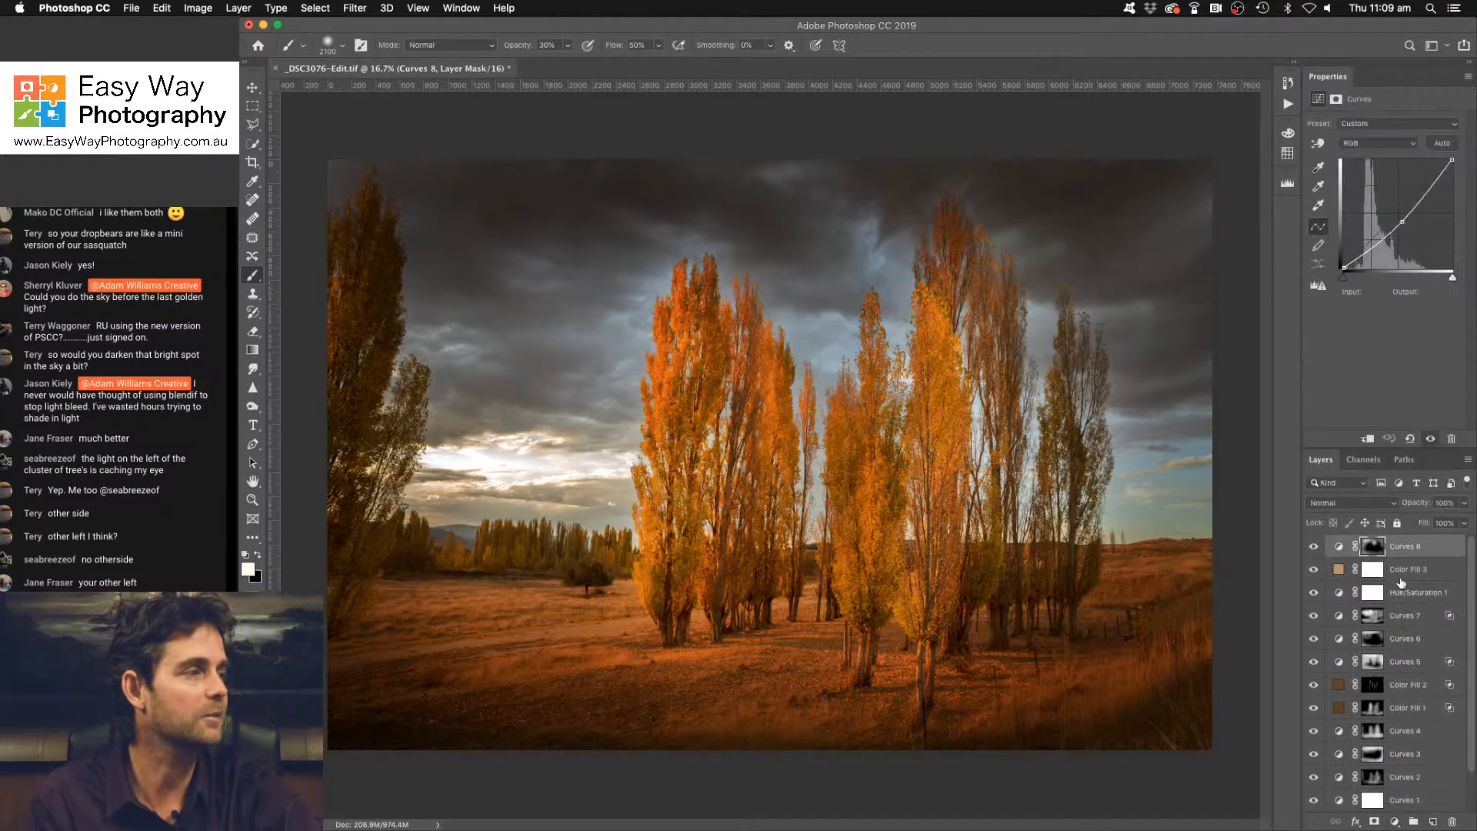
click(1393, 821)
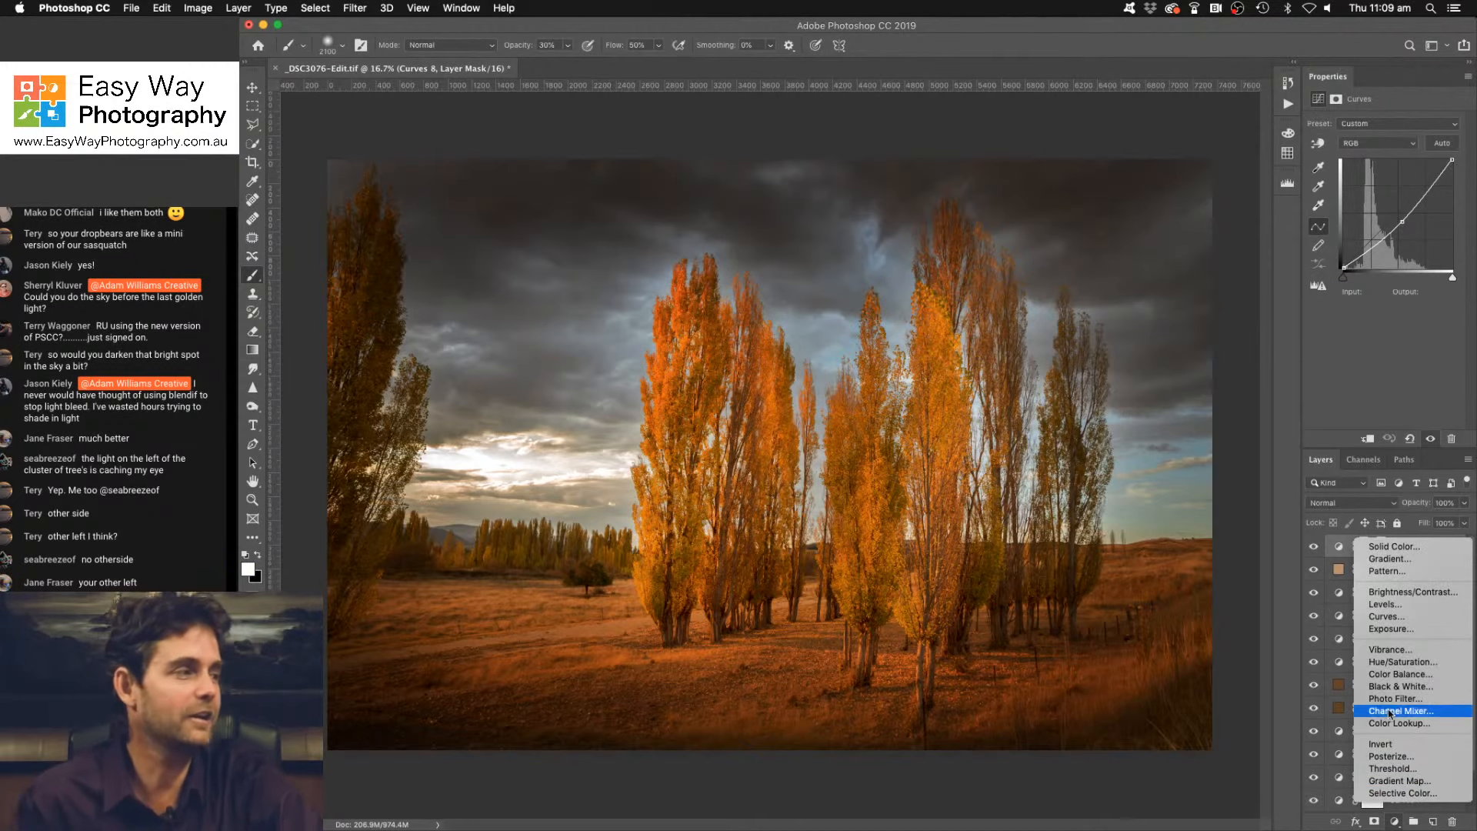
click(1396, 659)
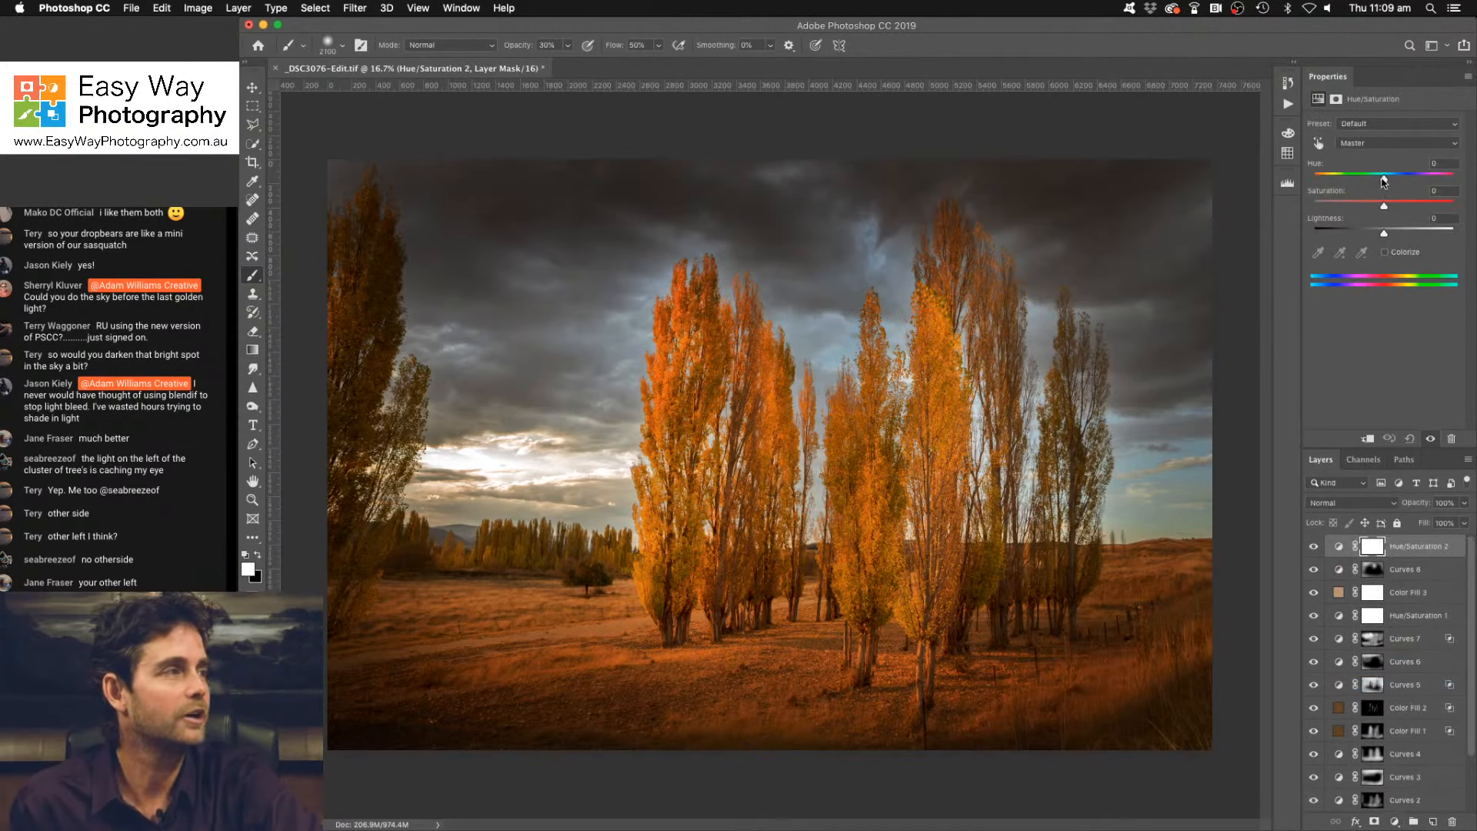
drag(1384, 182, 1373, 180)
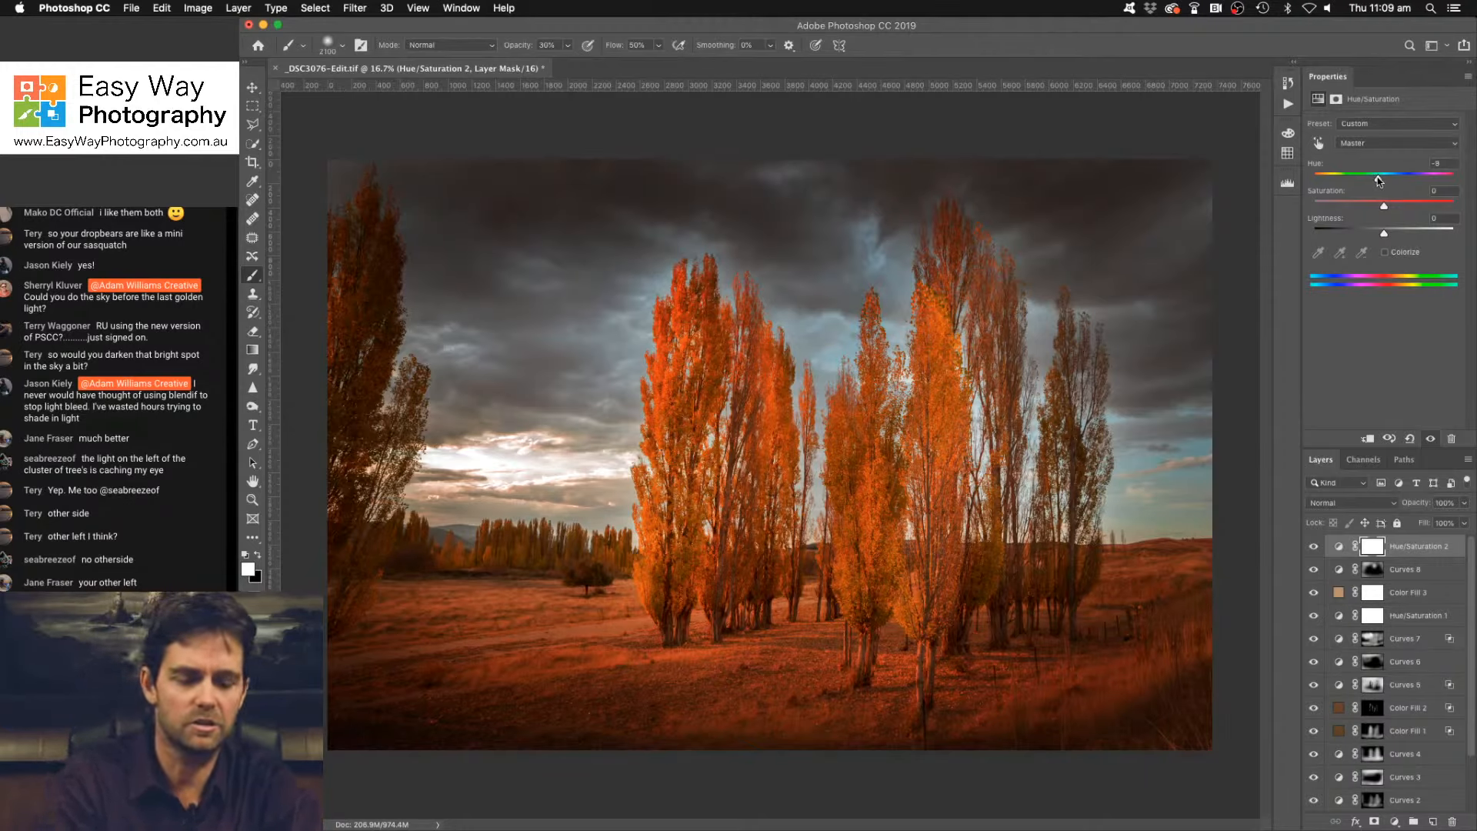
click(1379, 182)
key(super+i)
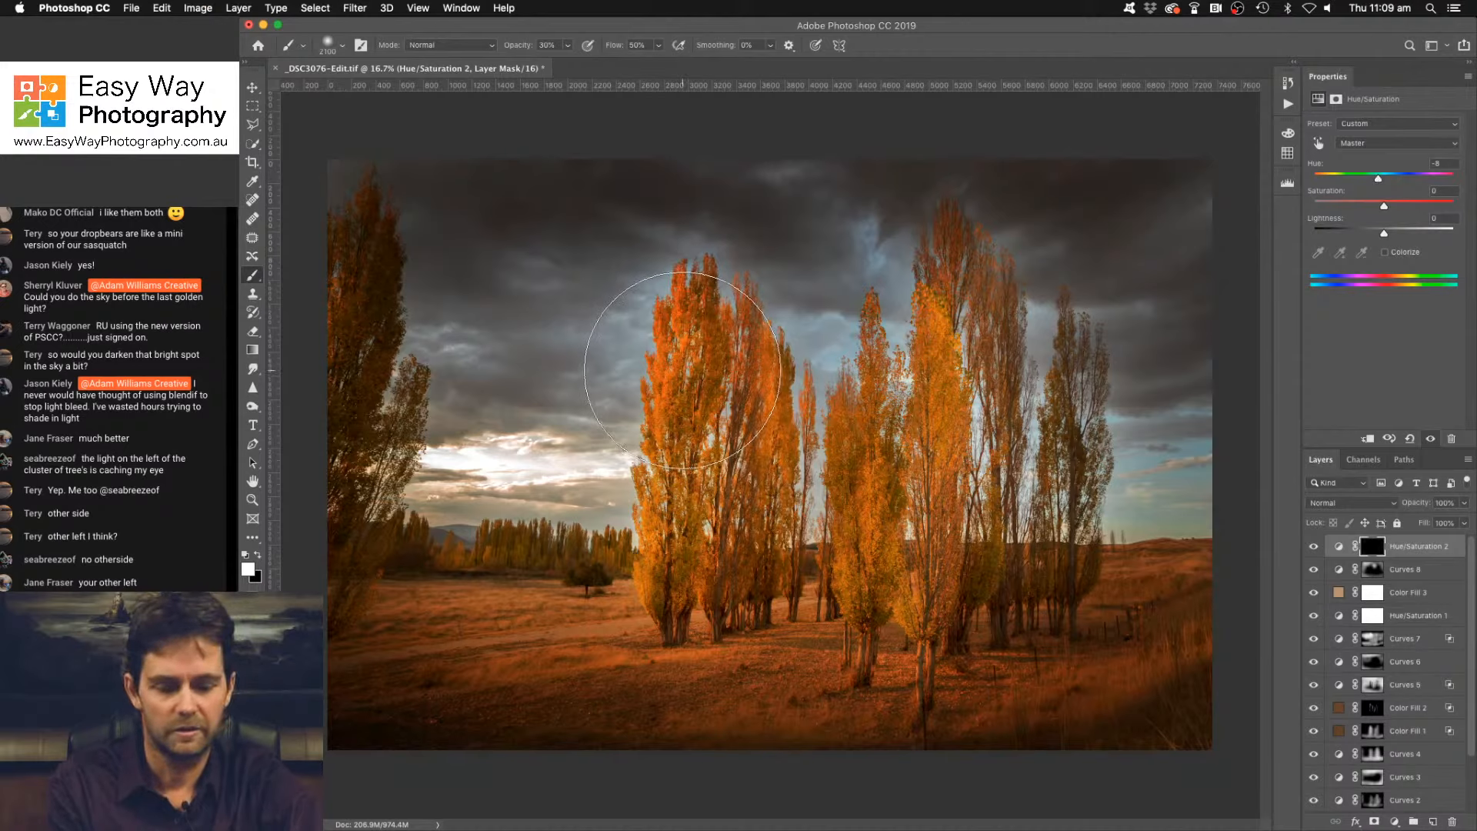
Paint the Hue/Saturation 2 mask with a 250 px white brush over the upper part of the central poplar cluster.
key(bracketleft)
key(bracketleft)
key(bracketleft)
key(bracketleft)
key(bracketleft)
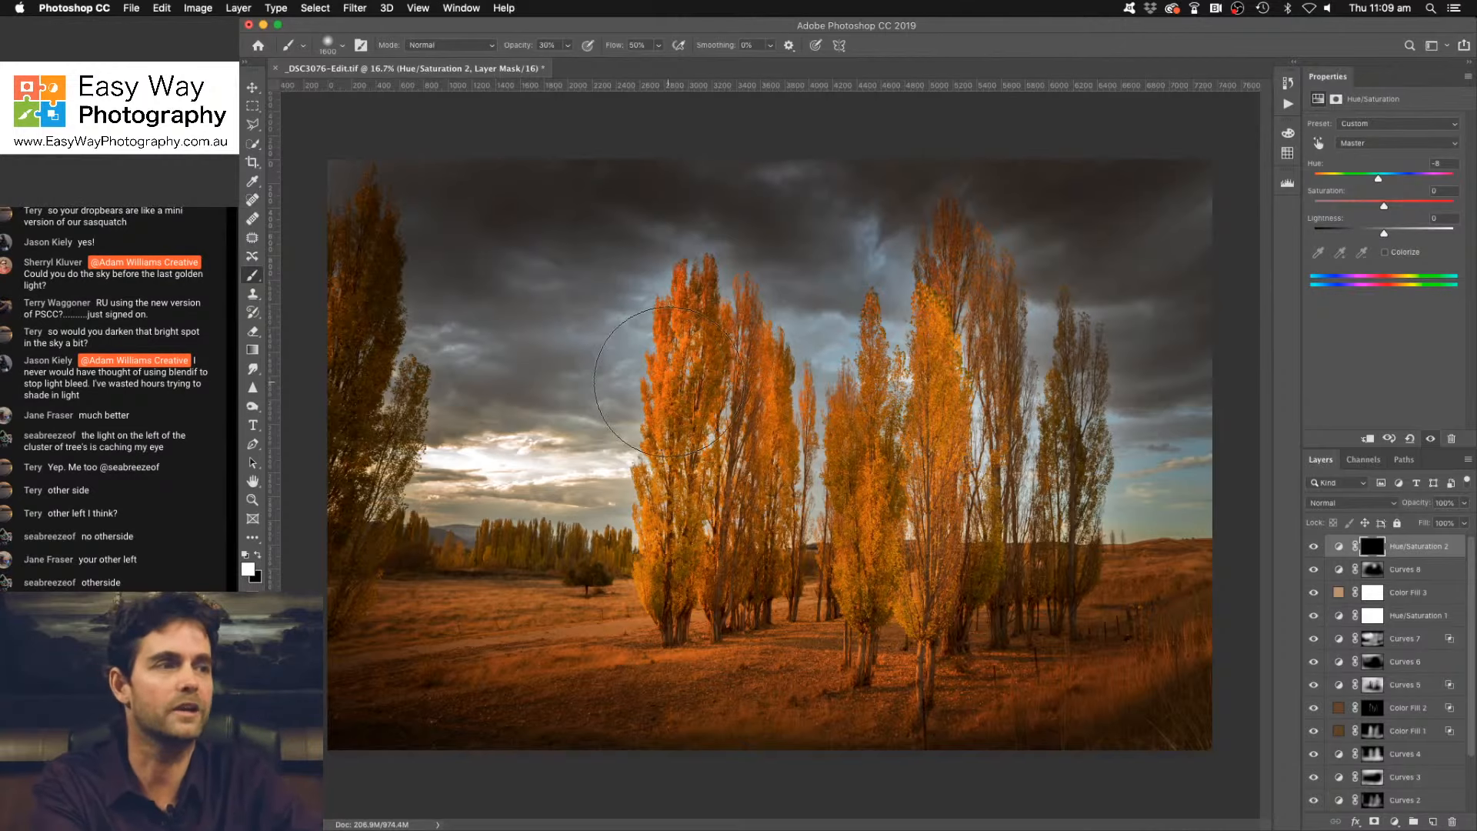
key(bracketleft)
key(bracketleft)
key(bracketleft)
key(bracketleft)
key(bracketleft)
key(bracketleft)
key(bracketleft)
key(bracketleft)
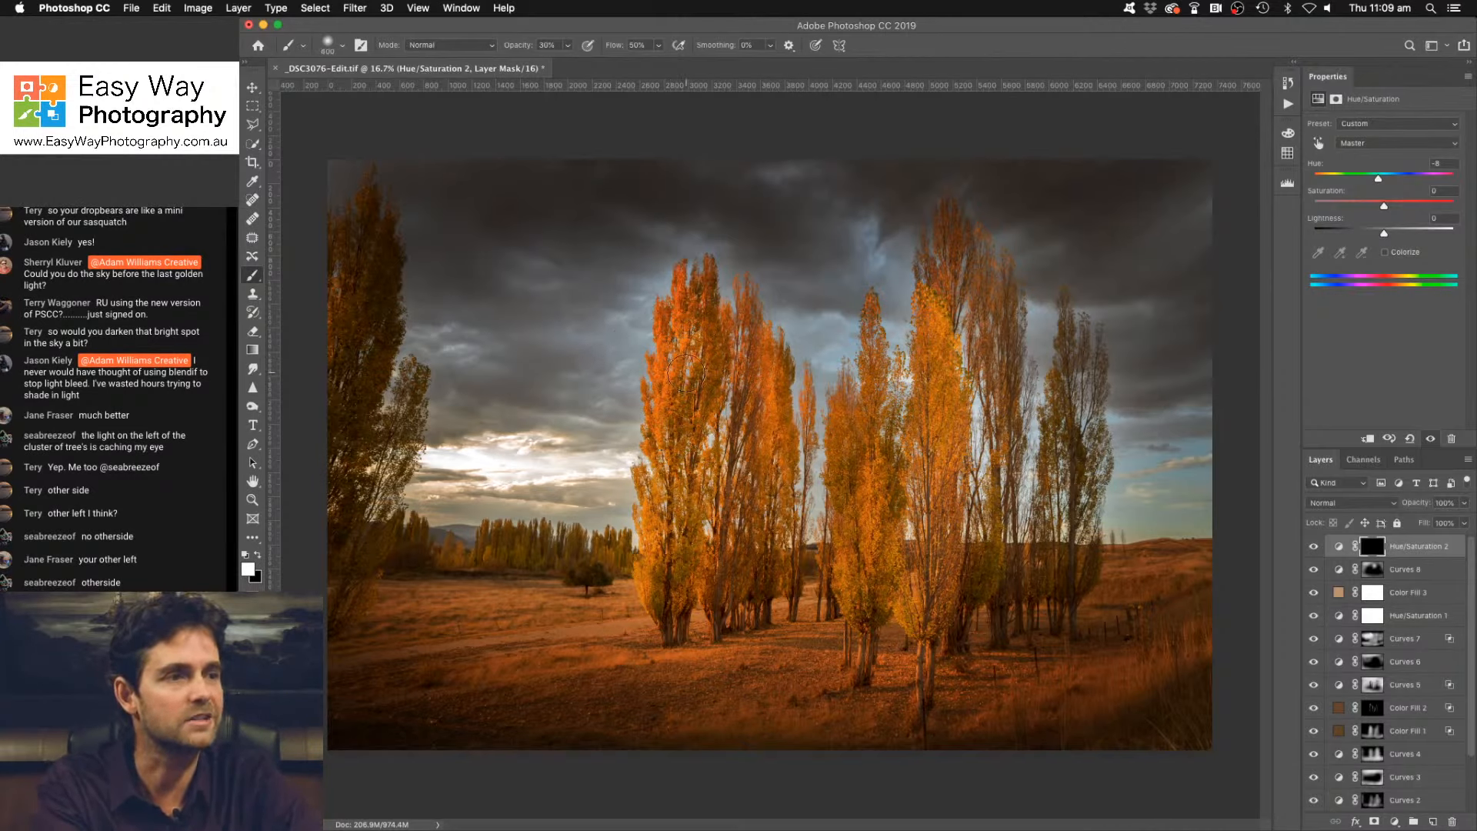
key(bracketright)
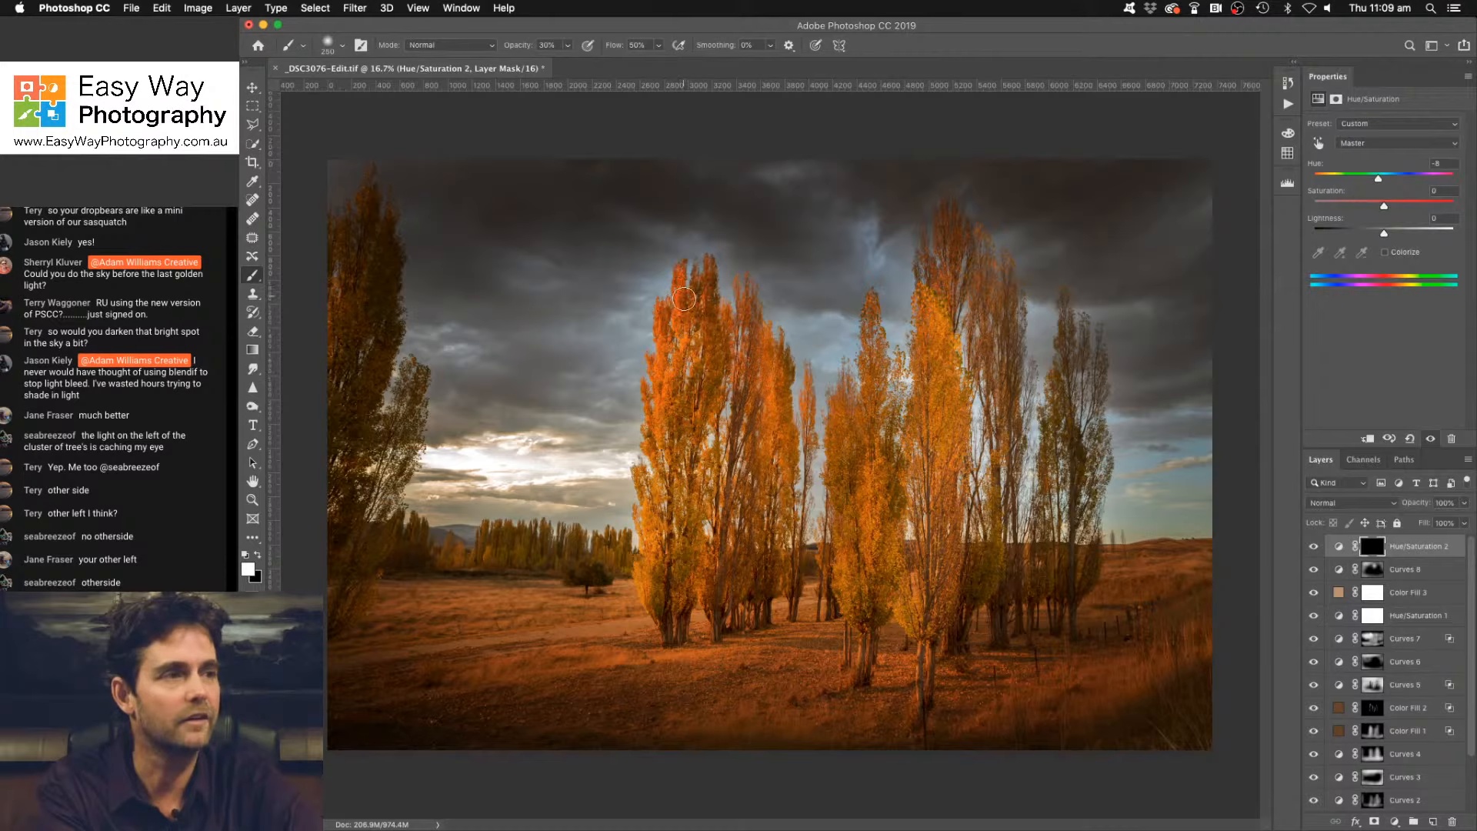
mouse_move(684, 320)
mouse_down()
mouse_move(660, 424)
mouse_move(658, 318)
mouse_move(774, 382)
mouse_move(780, 545)
mouse_move(715, 435)
mouse_move(675, 506)
mouse_move(661, 610)
mouse_move(840, 516)
mouse_move(704, 465)
mouse_up()
key(x)
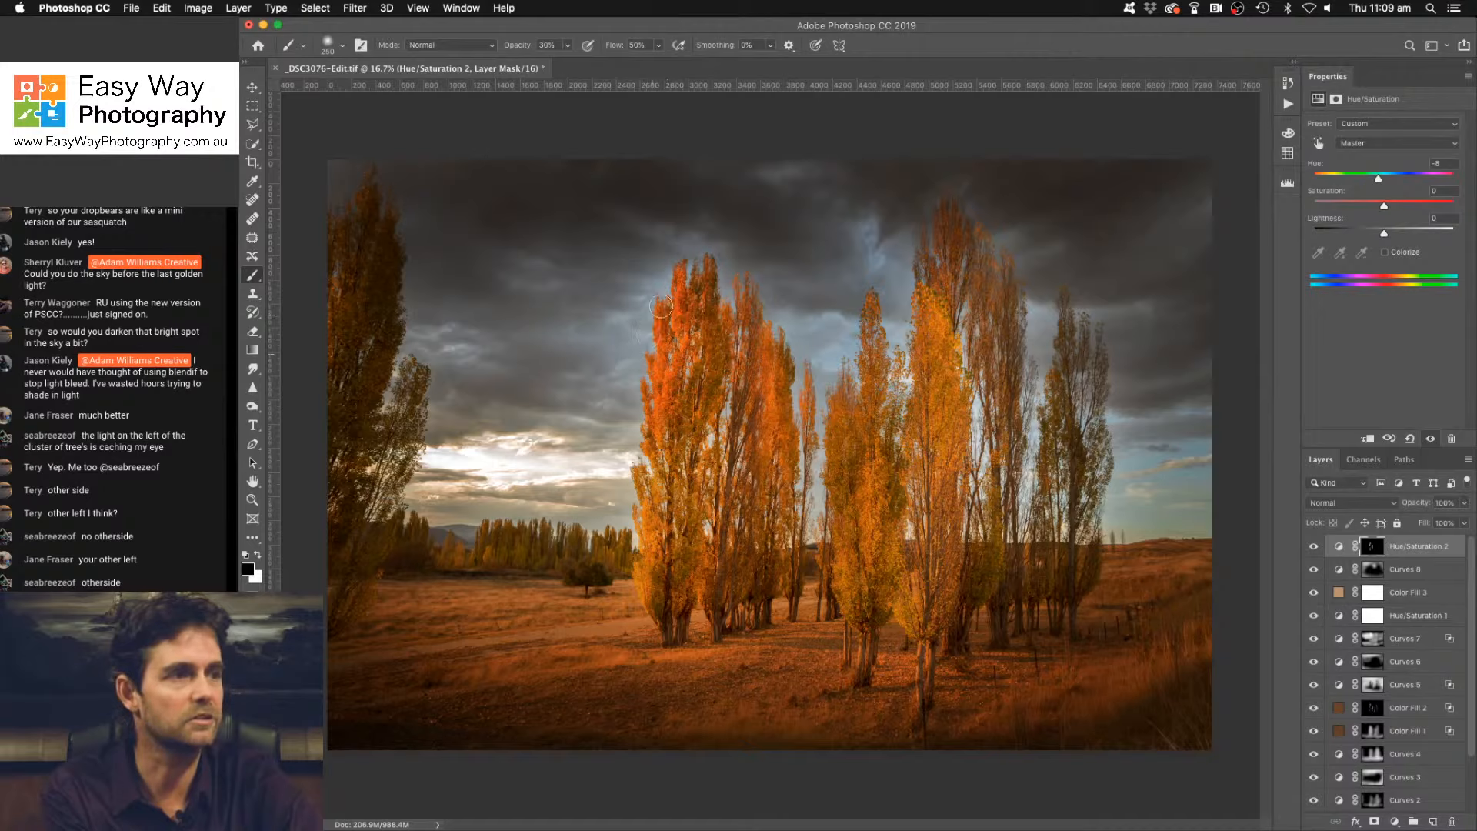
key(x)
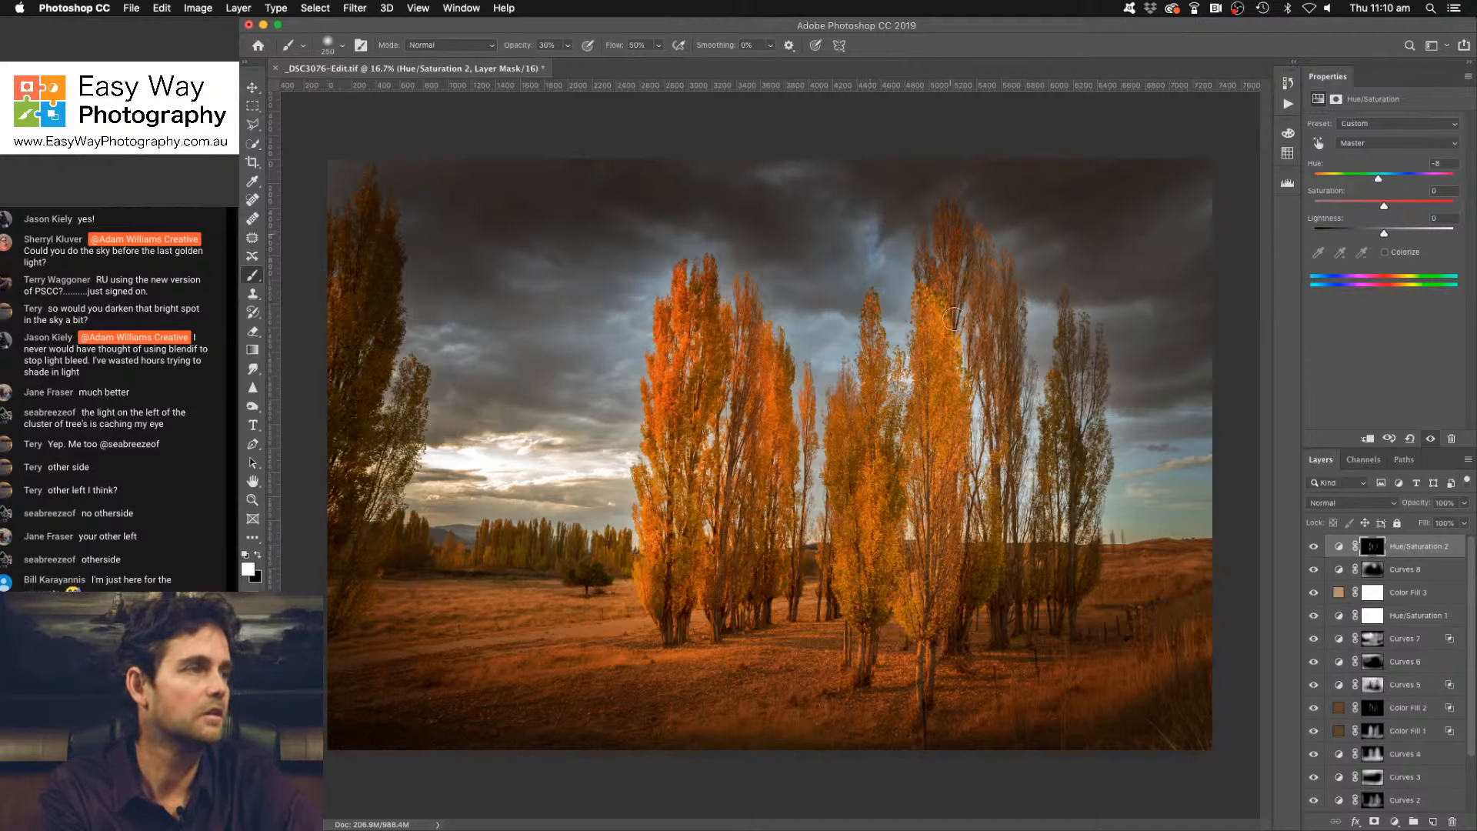
Paint the Hue/Saturation 2 mask in white over the right-hand poplars and the lower parts of the middle trees.
mouse_move(1007, 327)
mouse_down()
mouse_move(1010, 471)
mouse_move(1067, 442)
mouse_move(1059, 413)
mouse_move(1069, 492)
mouse_up()
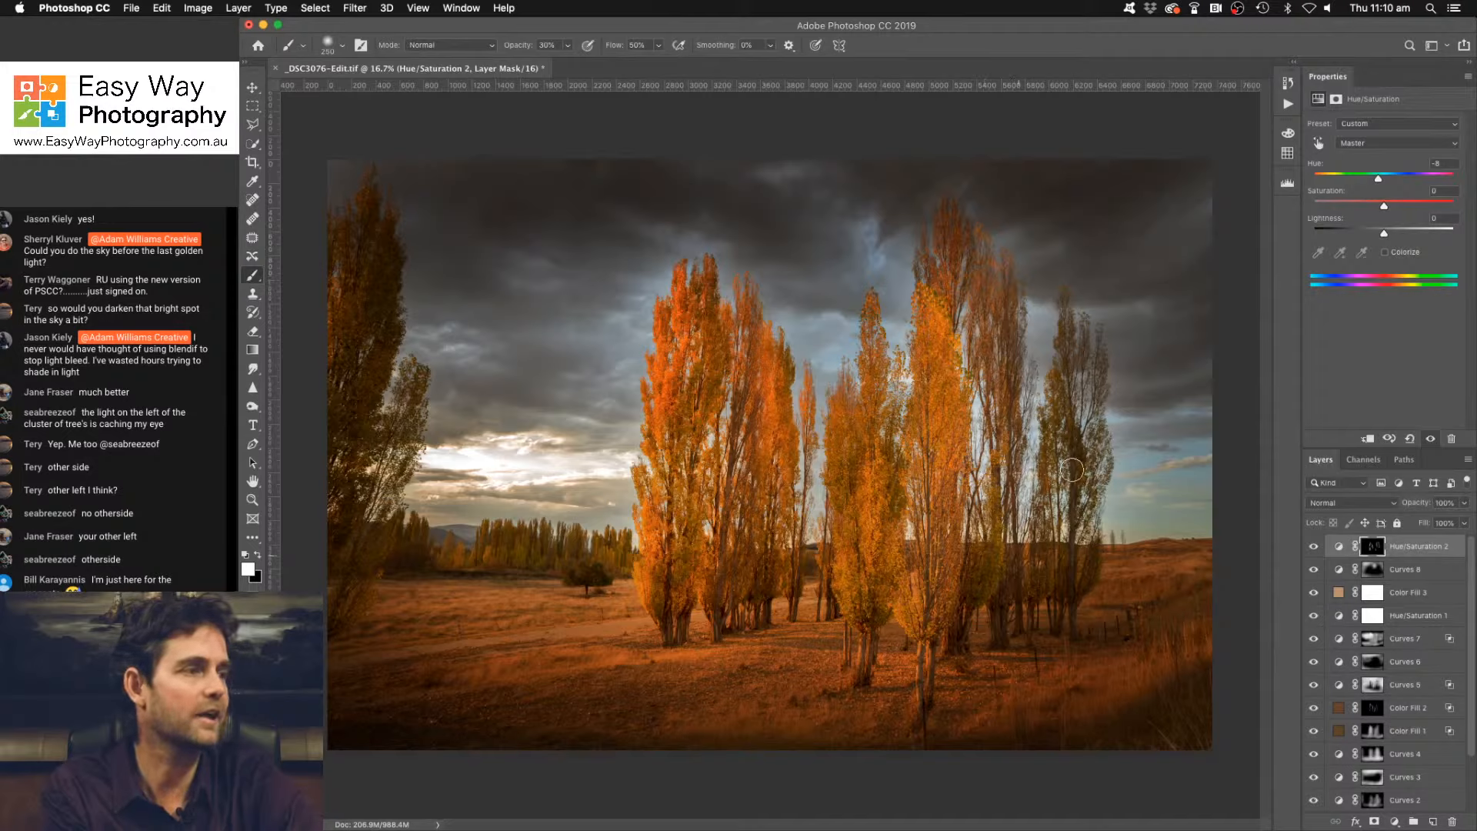
mouse_move(885, 473)
mouse_down()
mouse_move(886, 535)
mouse_move(856, 480)
mouse_move(844, 555)
mouse_up()
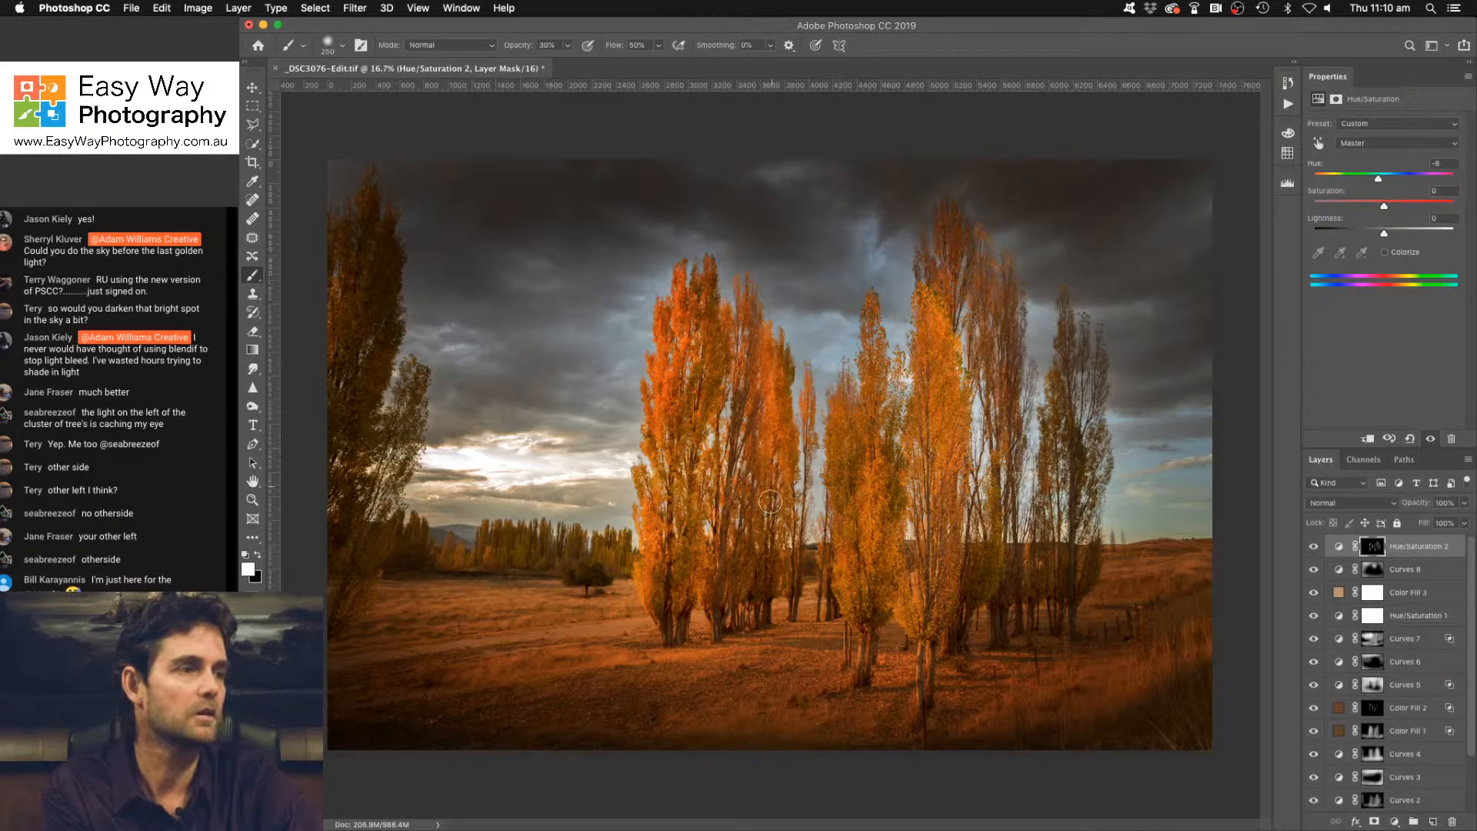
mouse_move(769, 502)
mouse_down()
mouse_move(743, 587)
mouse_move(751, 533)
mouse_move(756, 584)
mouse_up()
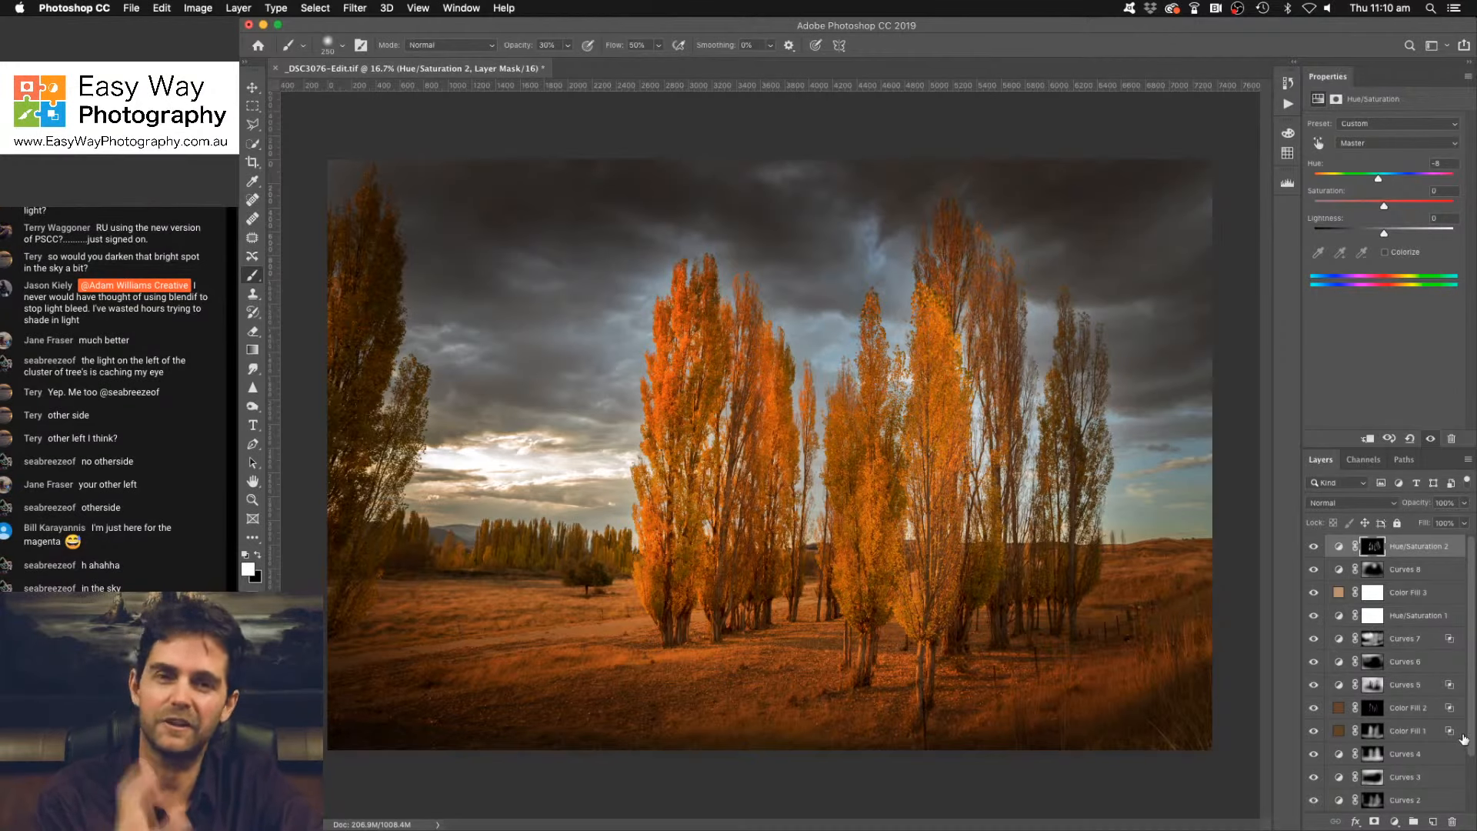
Add a Curves layer that brightens the midtones from input 119 to output 145, and invert its mask to black.
click(1395, 821)
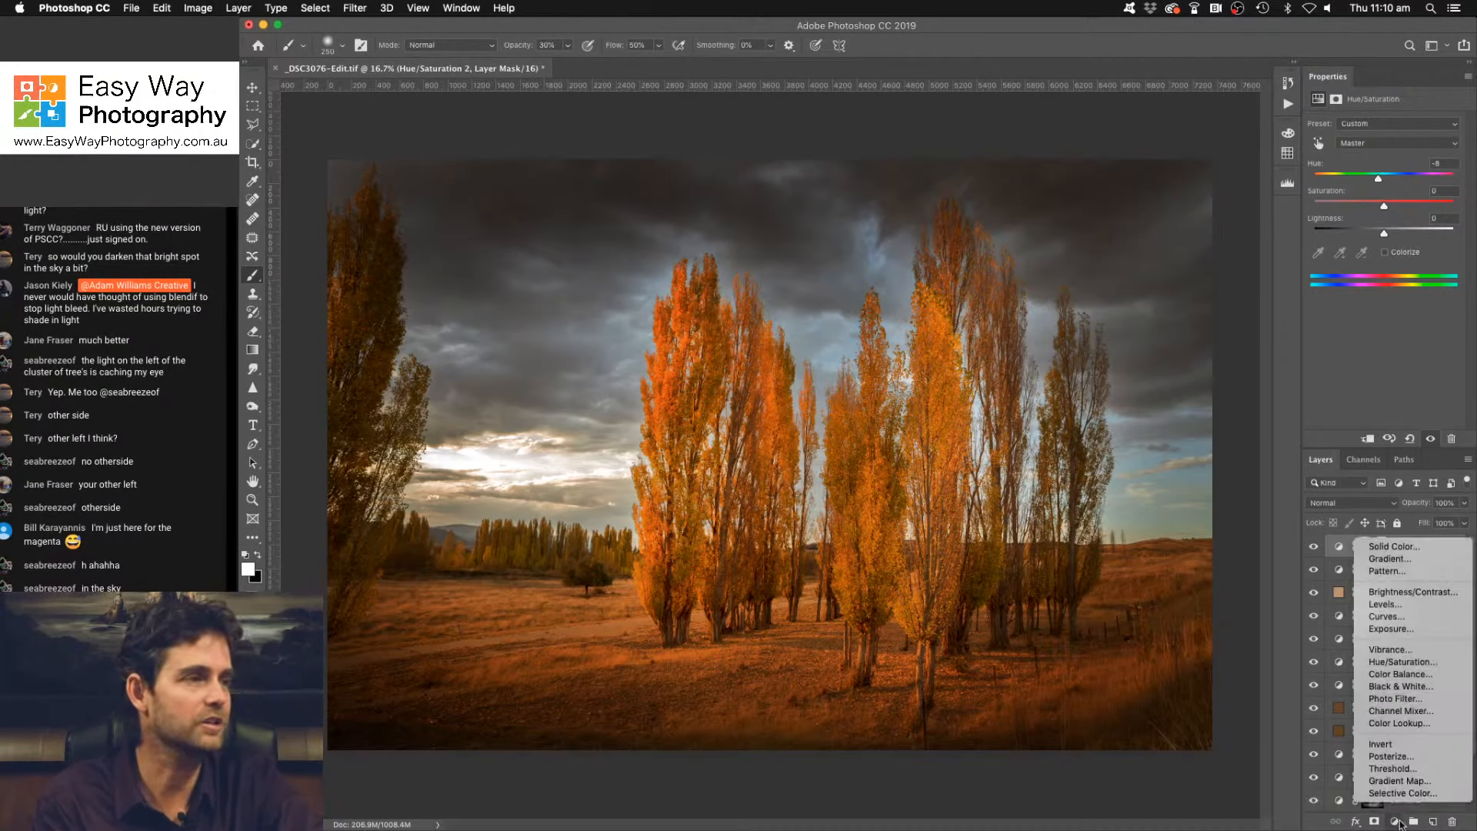
click(1409, 615)
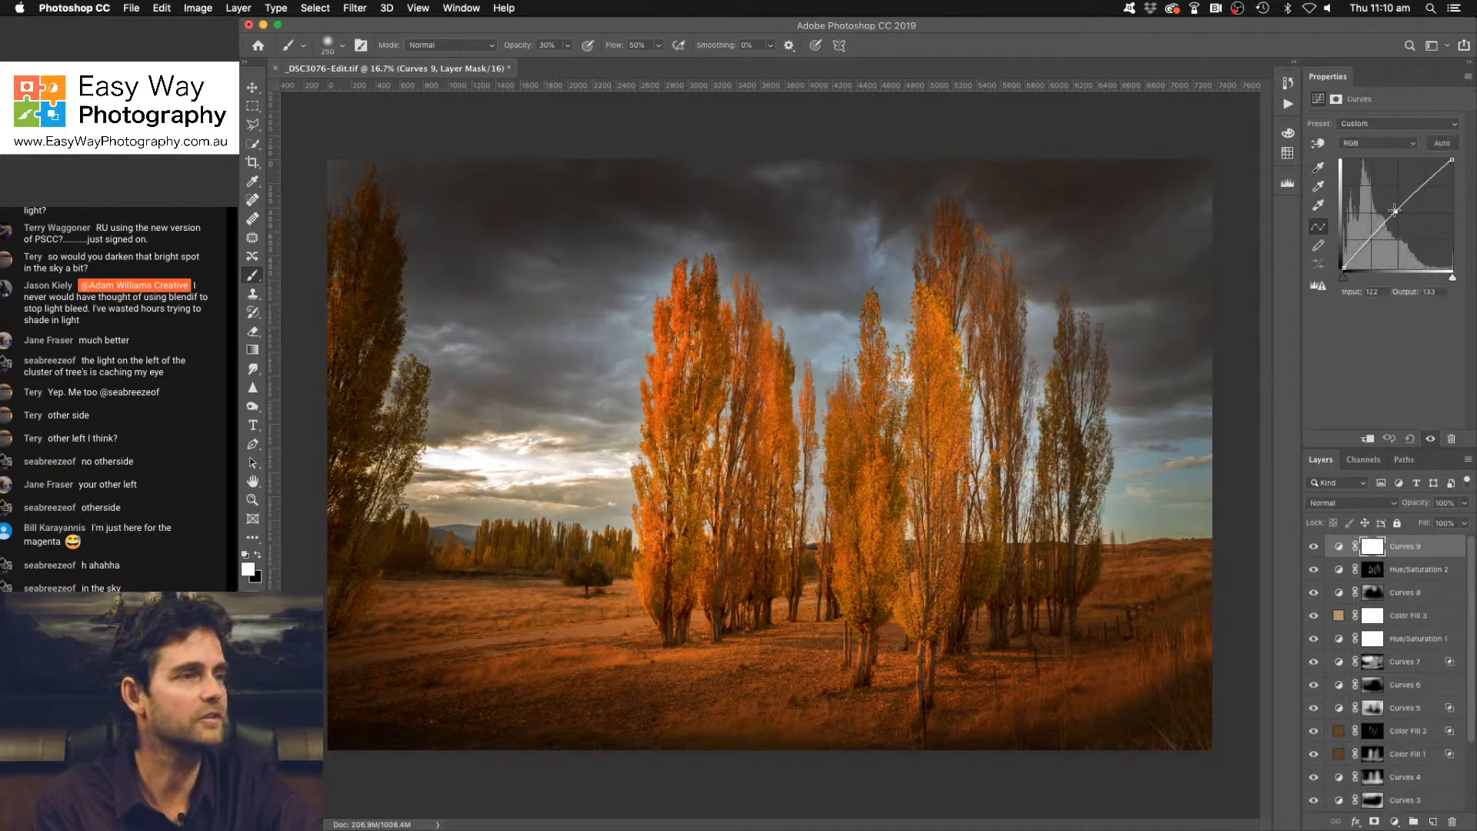
drag(1395, 209, 1393, 206)
key(super+i)
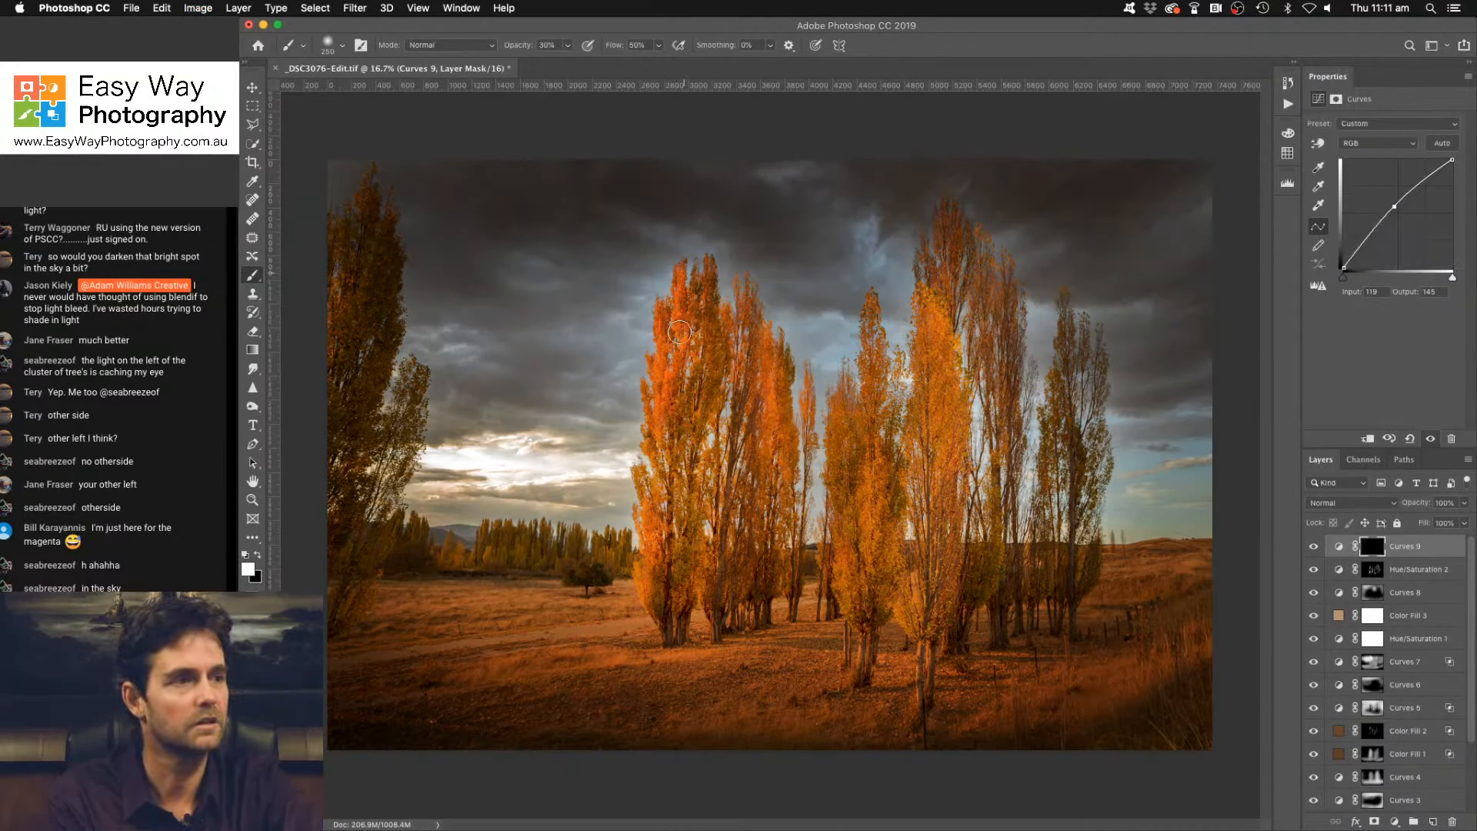
Paint the Curves 9 mask in white over the poplars at 250 px and over the grassy ground at 900 px.
mouse_move(683, 329)
mouse_down()
mouse_move(693, 305)
mouse_move(719, 372)
mouse_move(658, 524)
mouse_move(650, 612)
mouse_move(794, 548)
mouse_move(859, 437)
mouse_move(873, 577)
mouse_move(916, 613)
mouse_up()
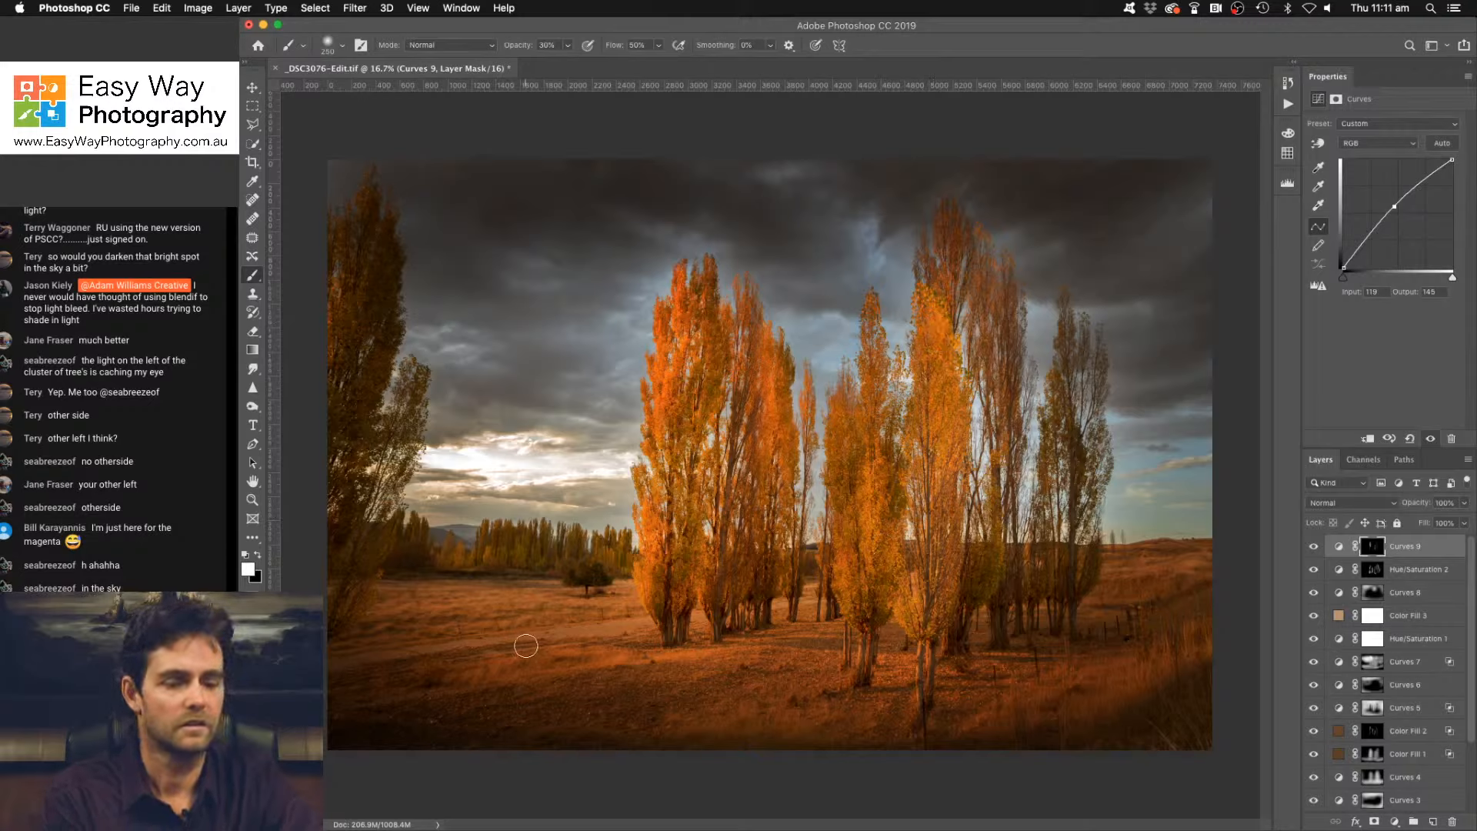
key(bracketright)
key(bracketright)
key(bracketright)
key(bracketright)
key(bracketright)
key(bracketright)
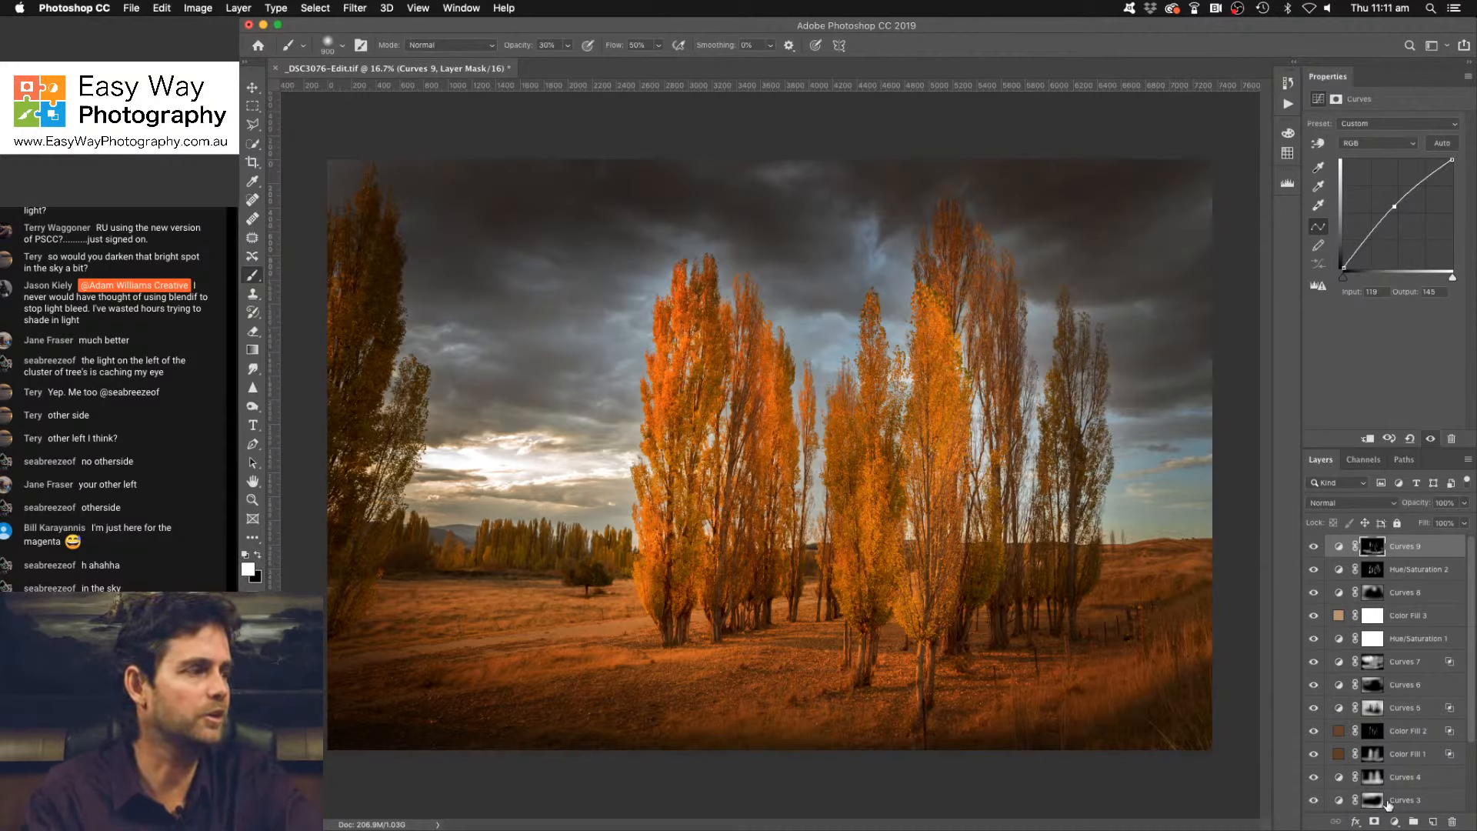
Add a Photo Filter layer with Warming Filter (85) at 25% density, and compare the photo with and without it.
click(1394, 822)
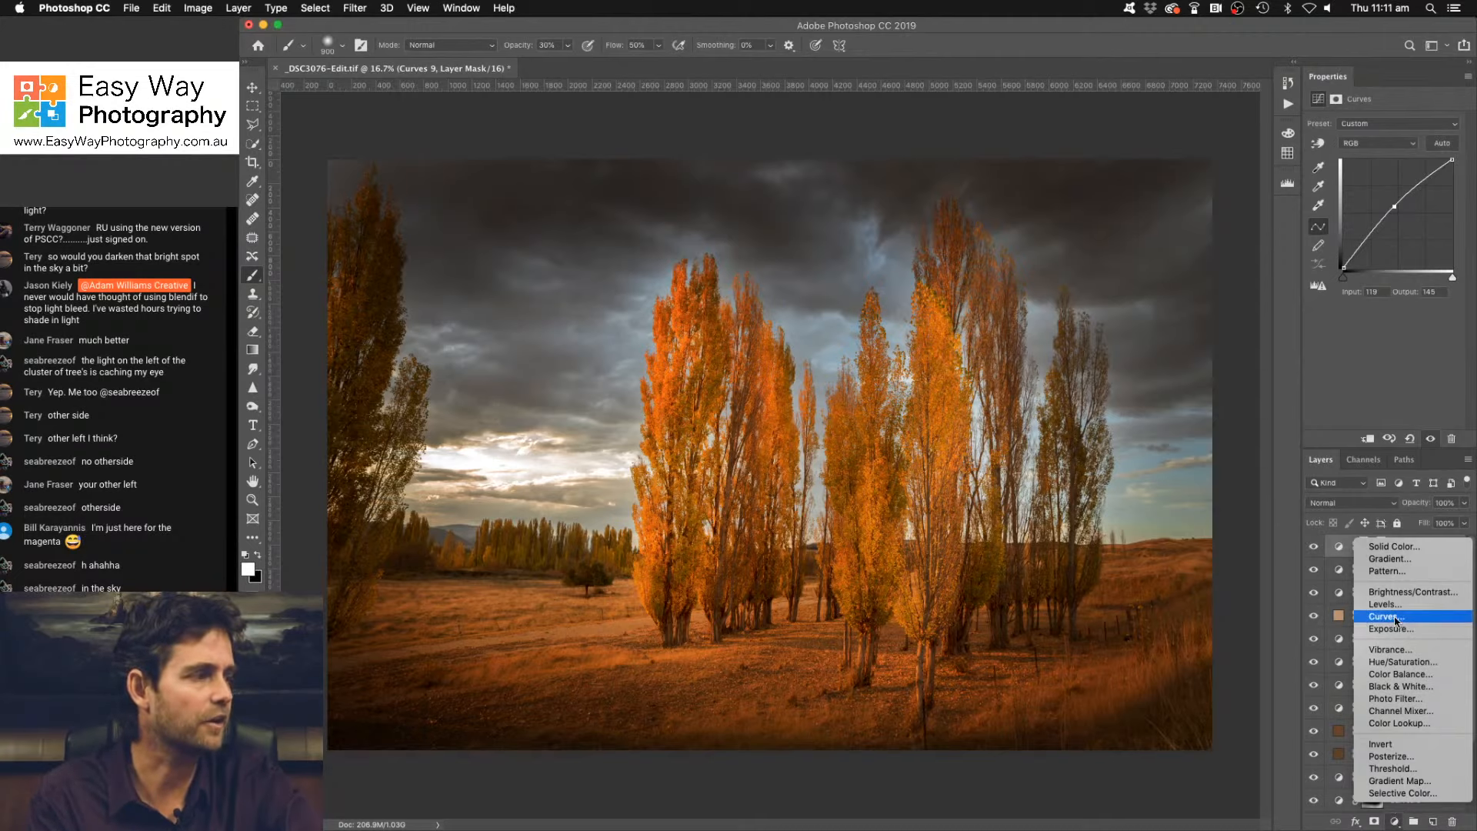
click(1420, 700)
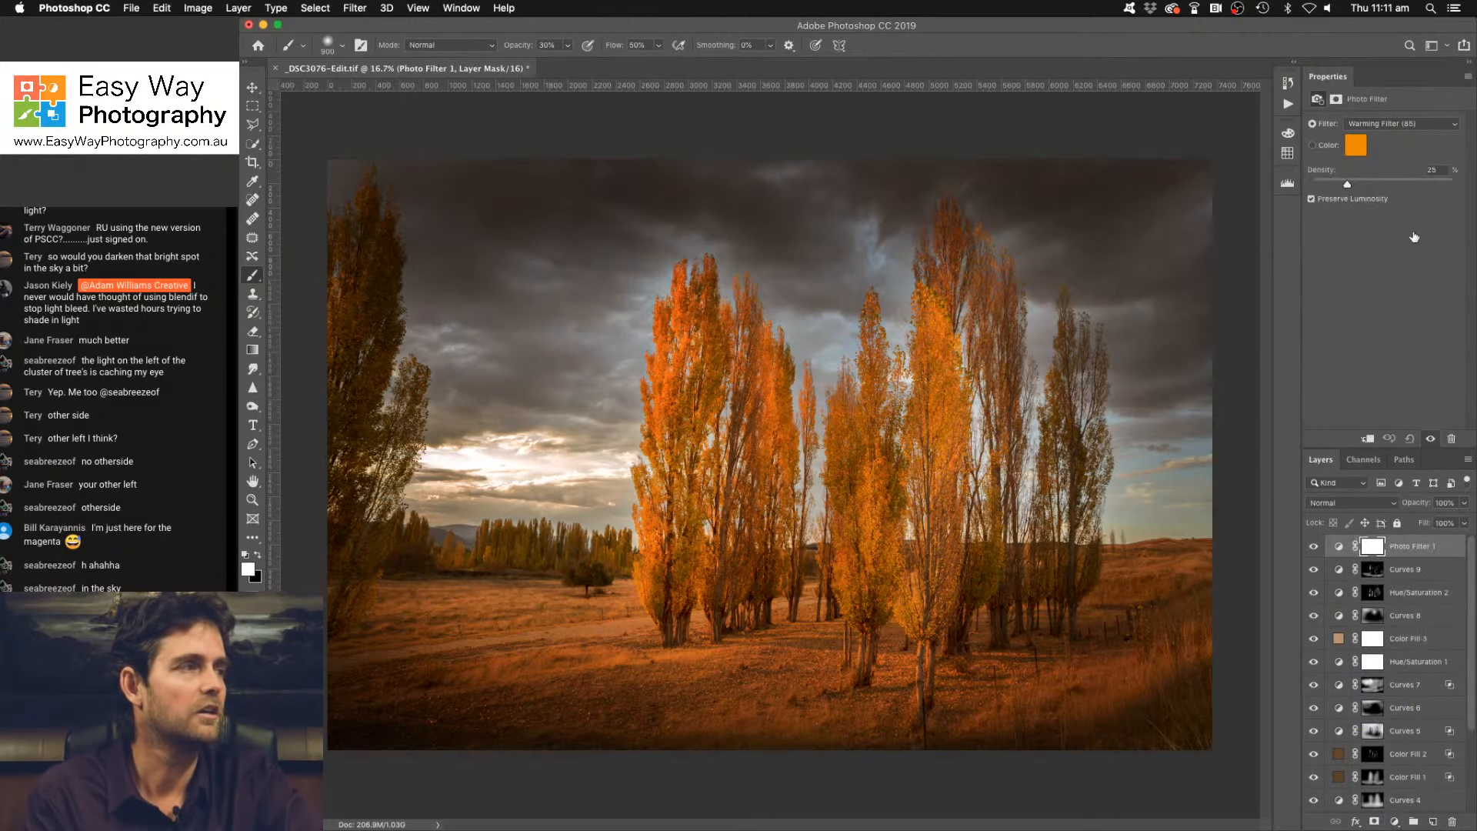
click(1313, 547)
click(1314, 546)
click(1314, 547)
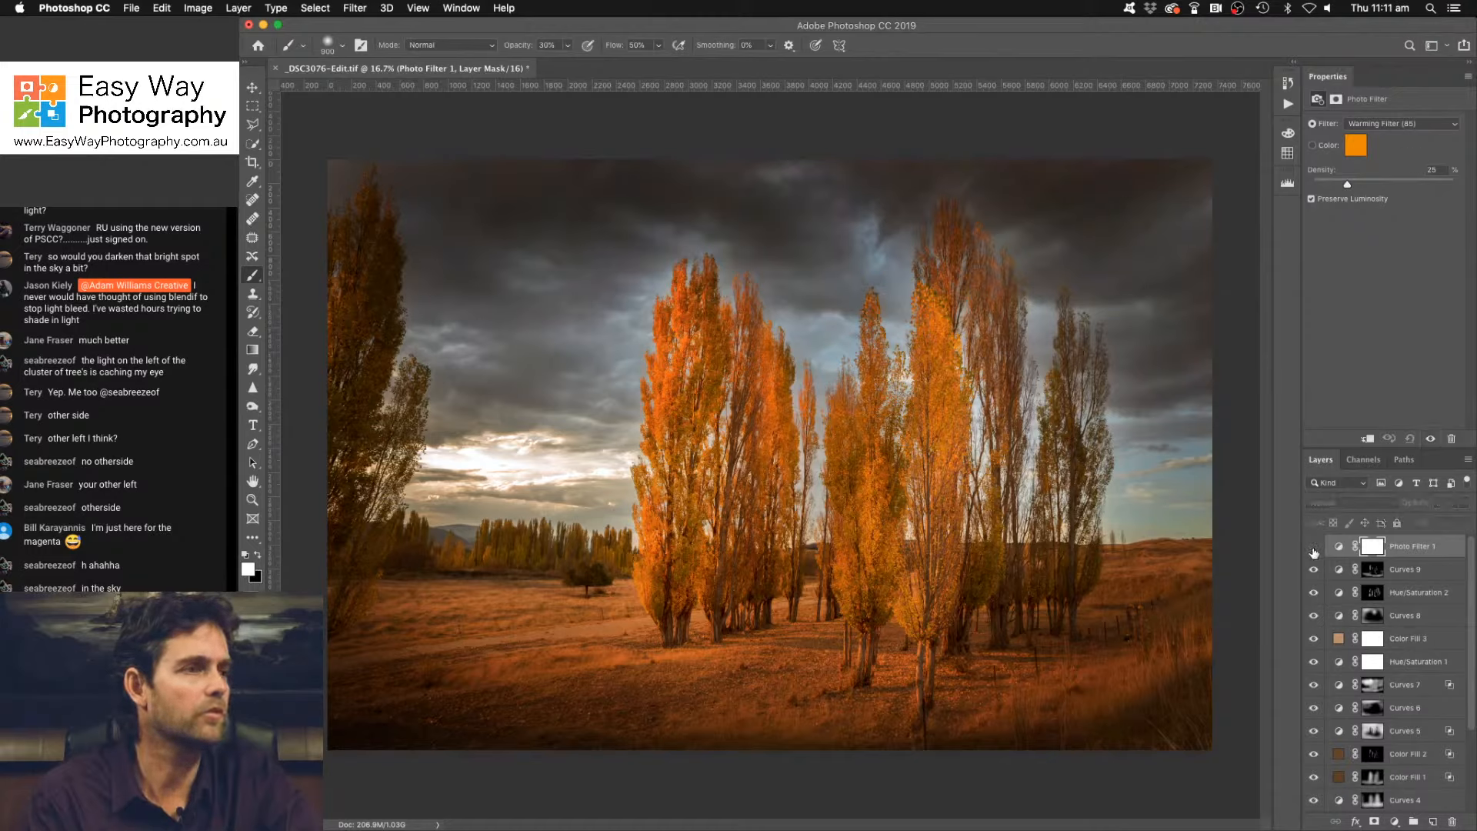
click(1314, 547)
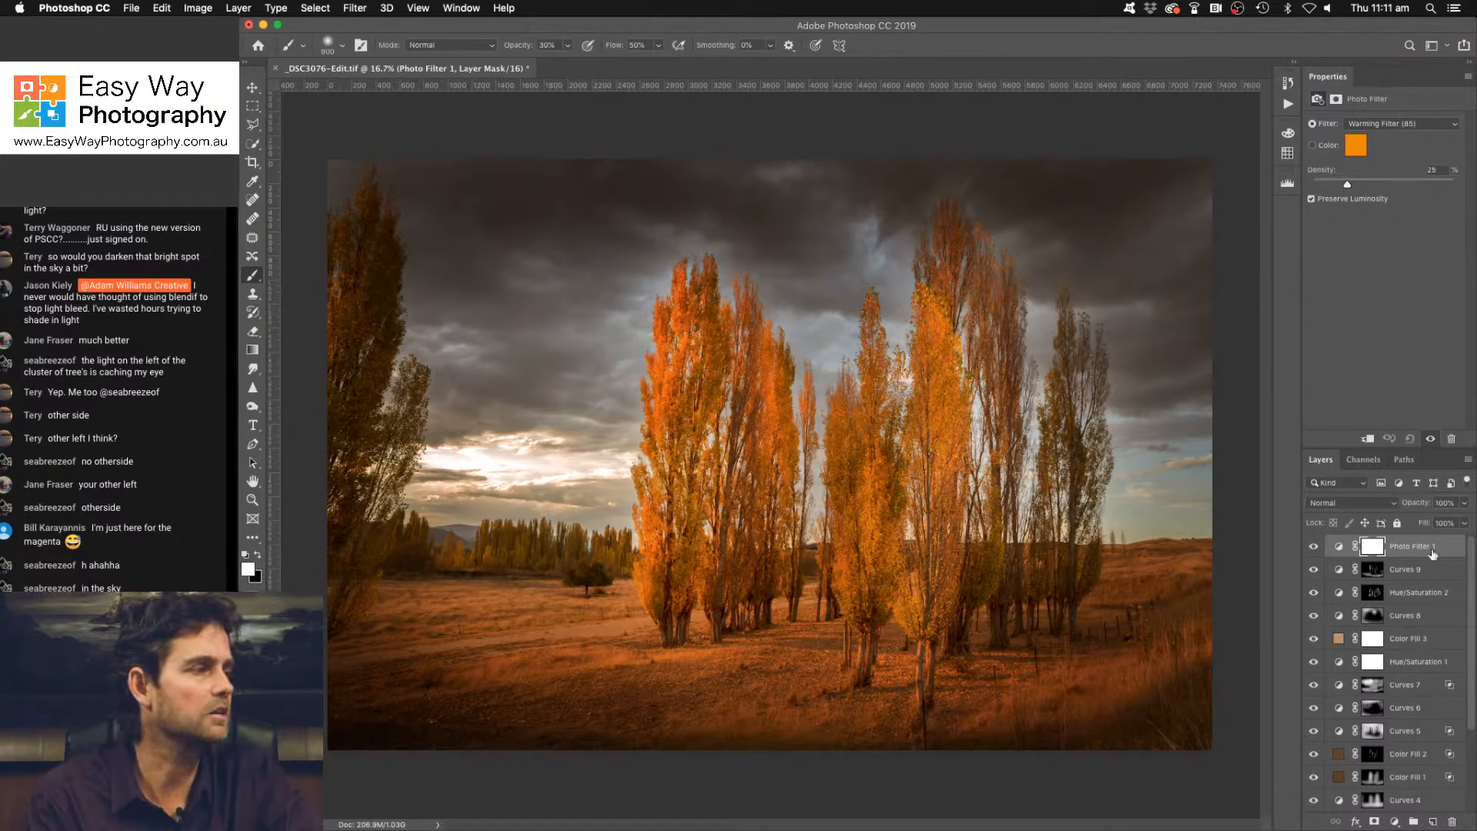
Restrict Photo Filter 1 to the brighter tones by splitting its Blend If underlying-layer shadow slider to about 83 / 163.
double_click(1453, 553)
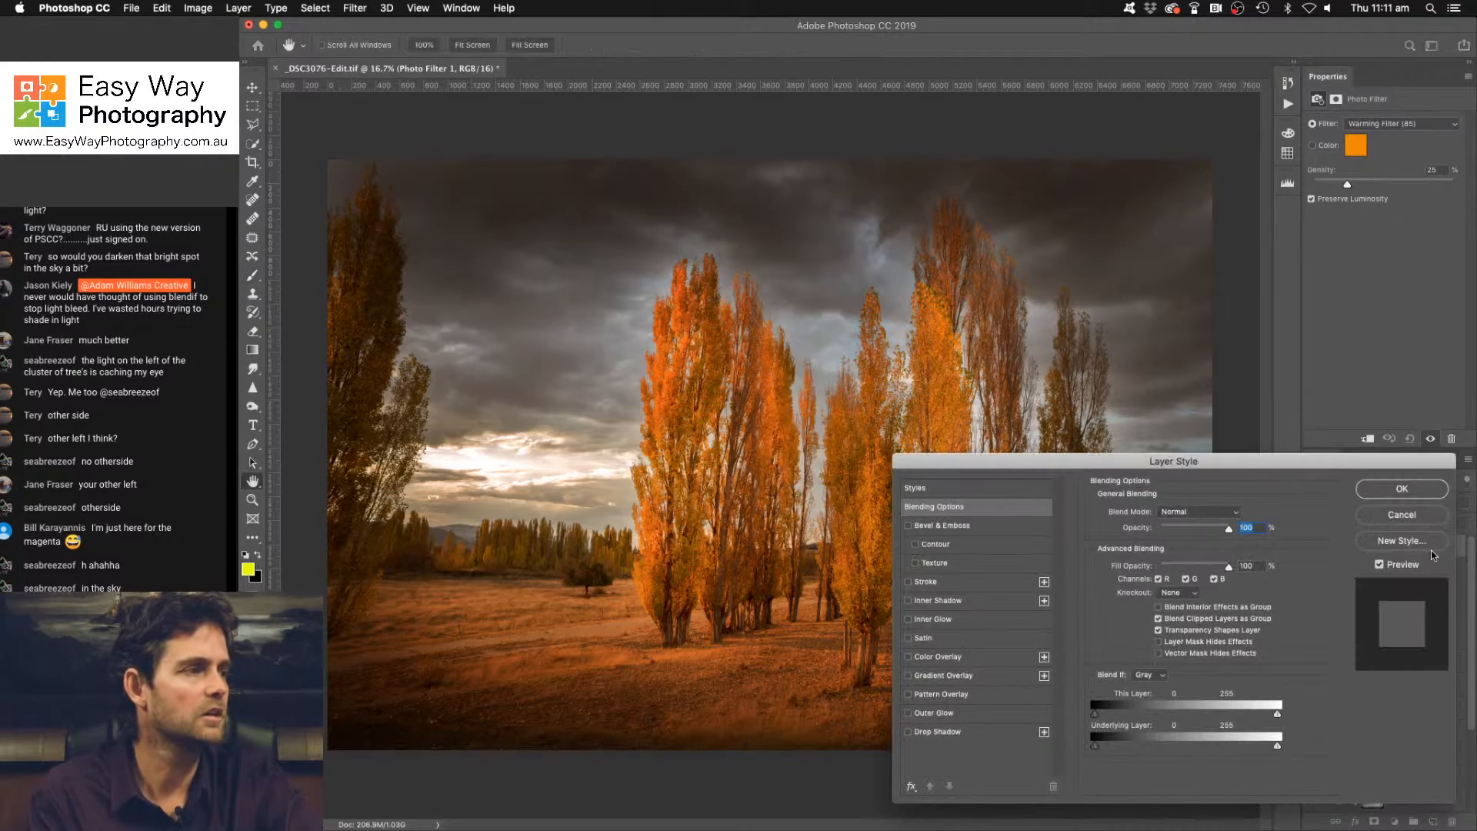
drag(1096, 748, 1213, 745)
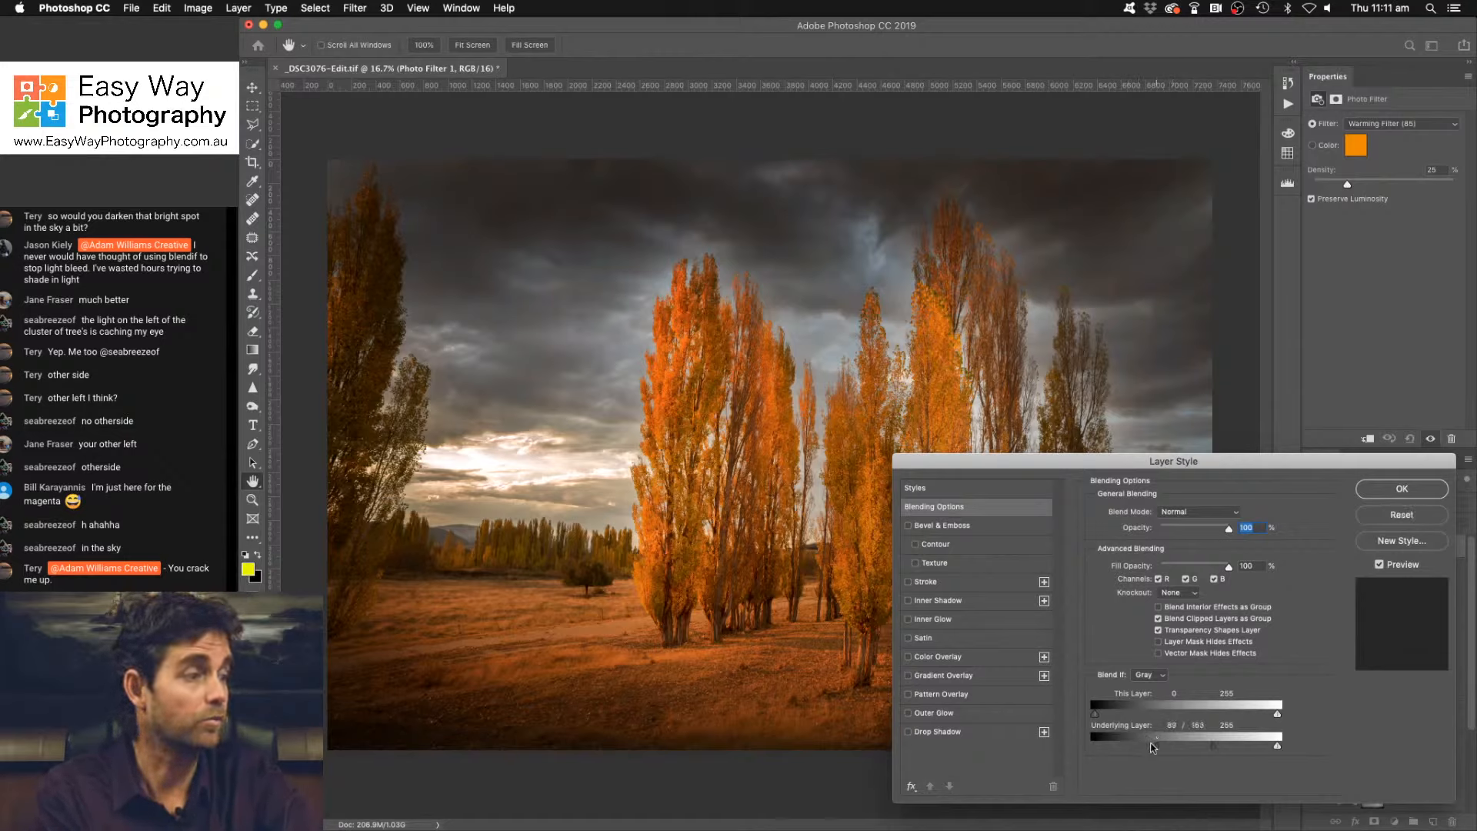
click(1377, 495)
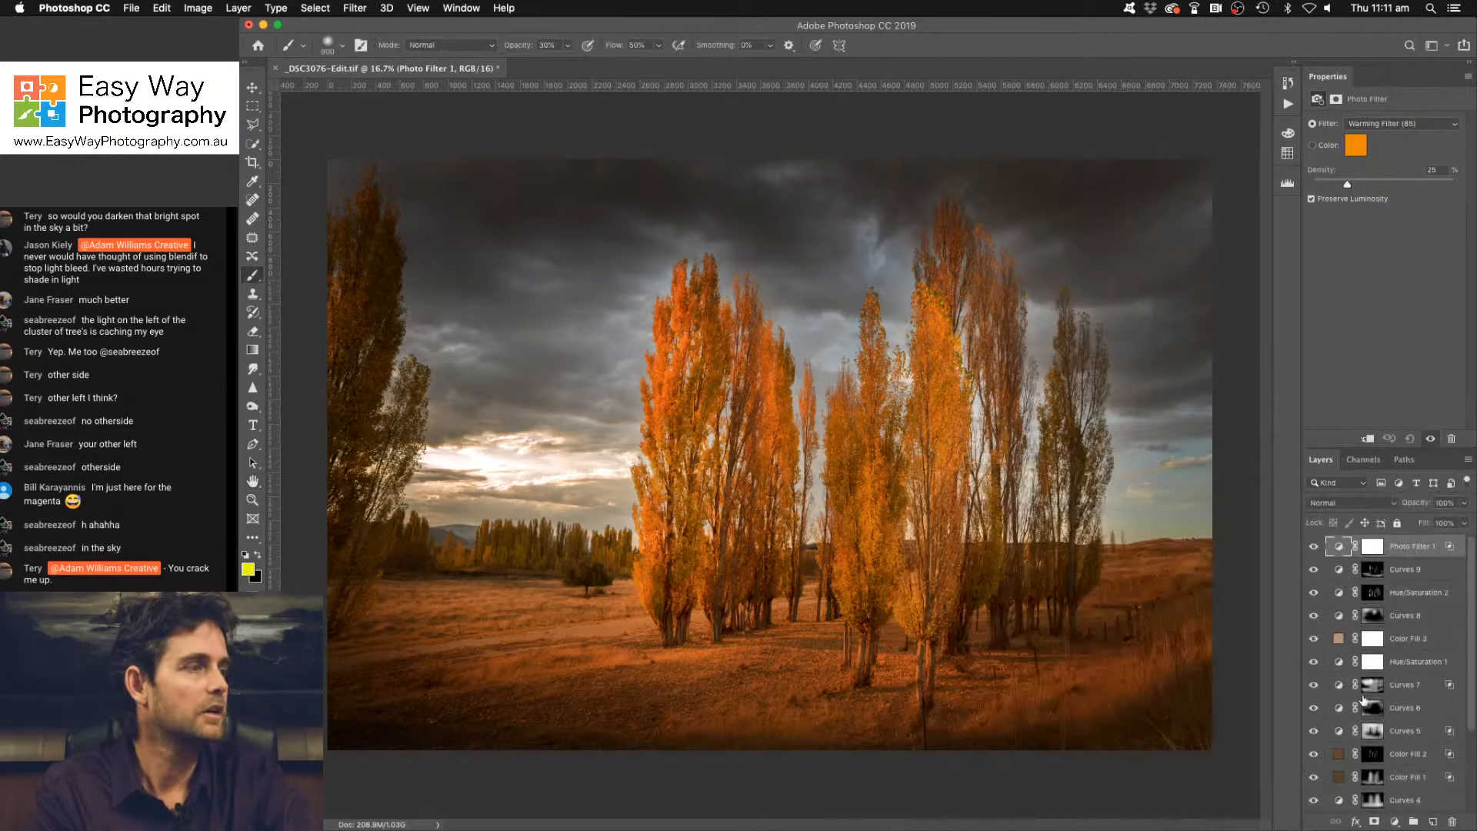
Add a second Photo Filter layer, try Cooling Filters 80, LBB and 82, and settle on Cooling Filter (LBB) at 25% density.
click(1396, 821)
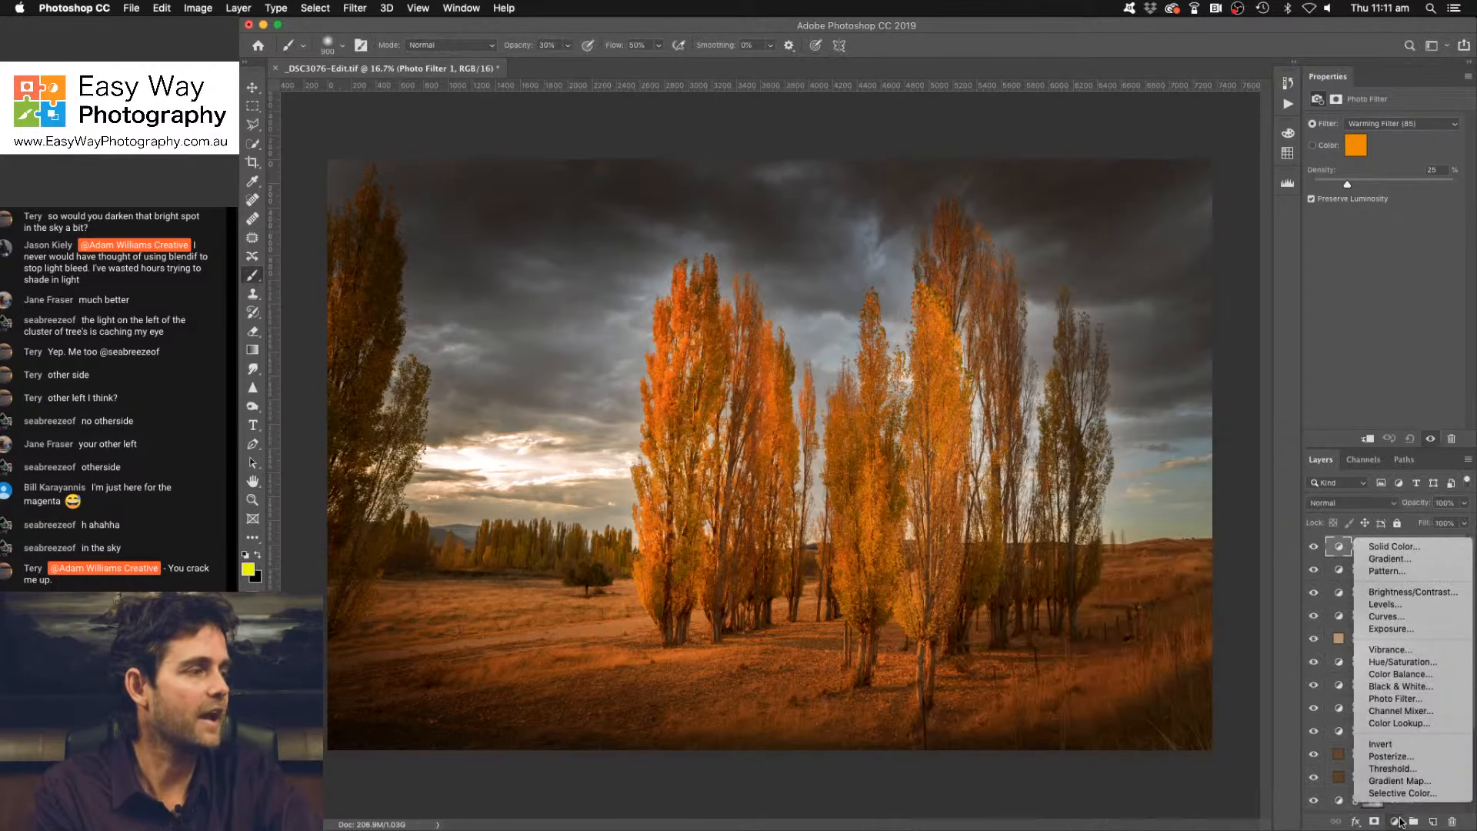
click(1393, 700)
click(1420, 120)
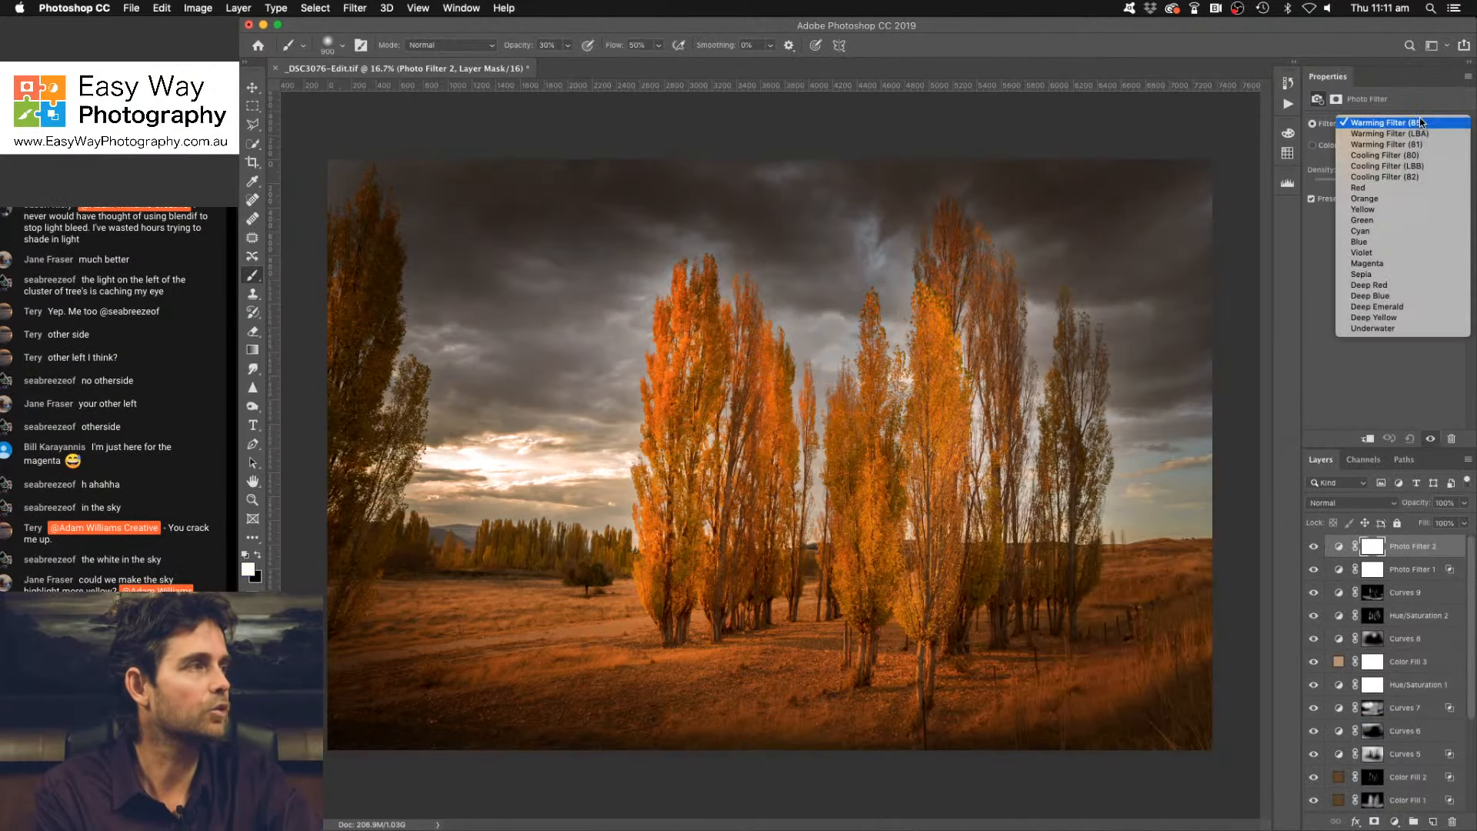
click(1410, 158)
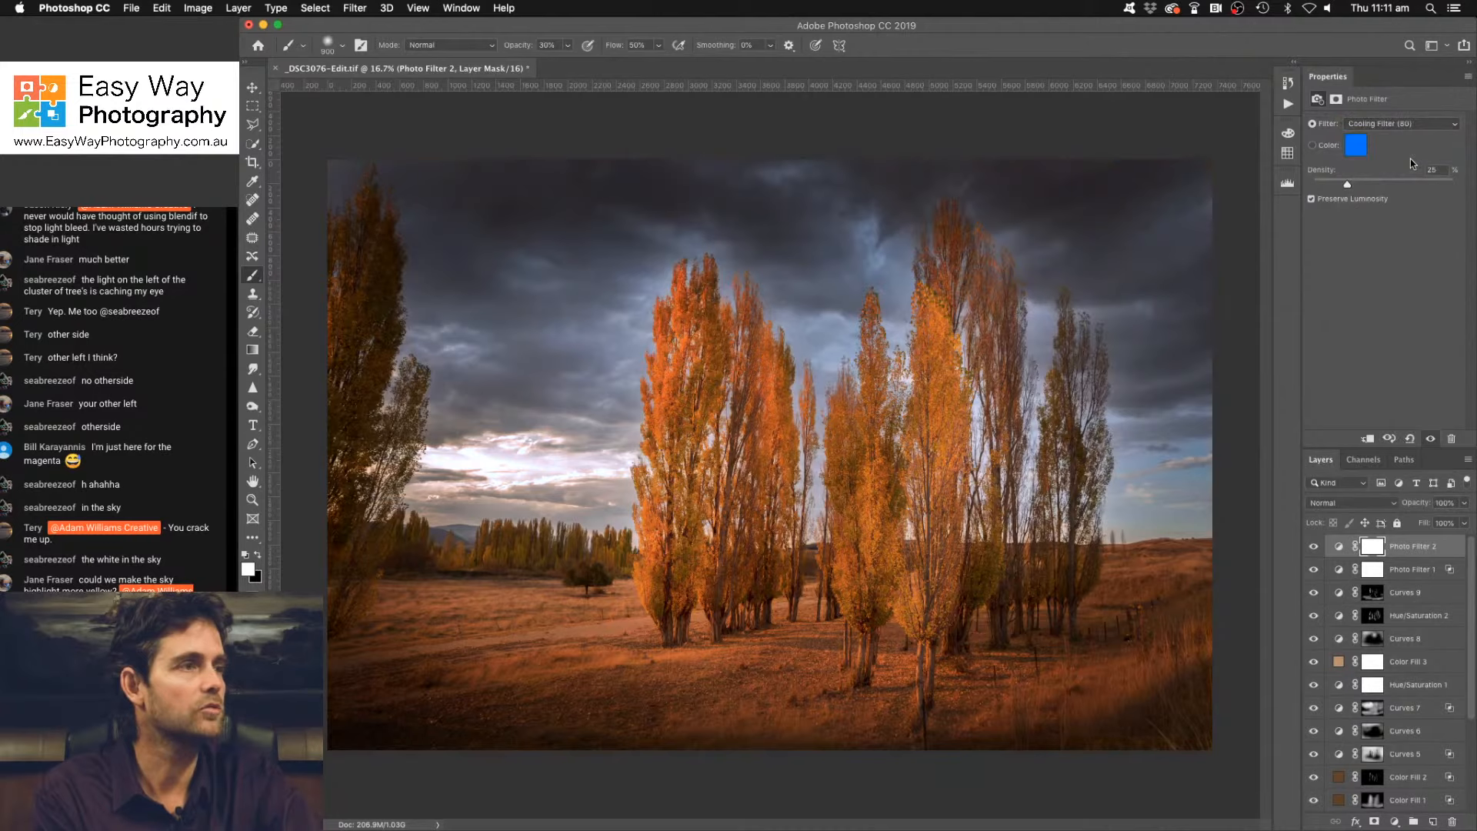
click(1415, 124)
click(1413, 135)
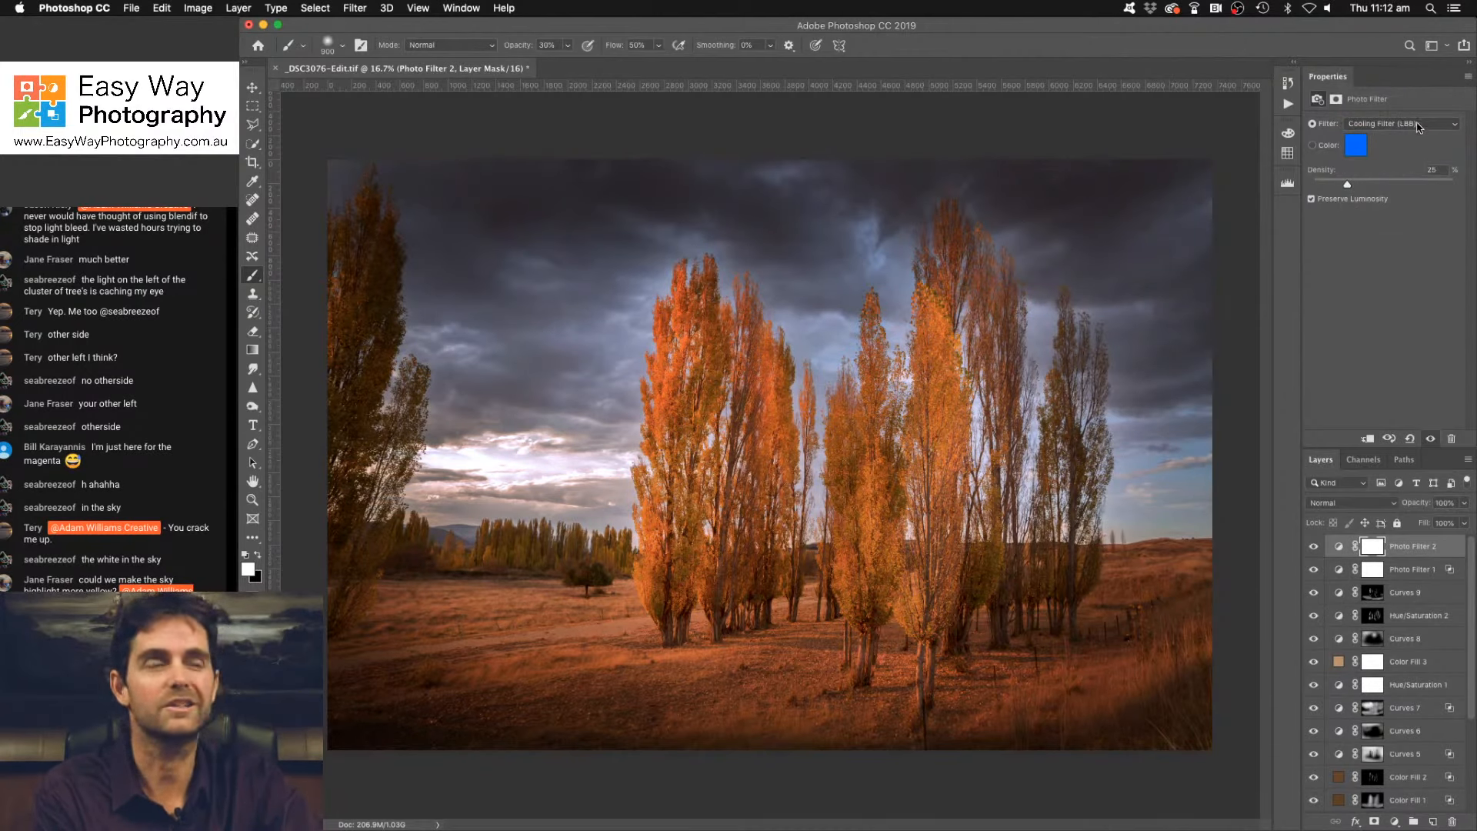
click(1418, 124)
click(1417, 136)
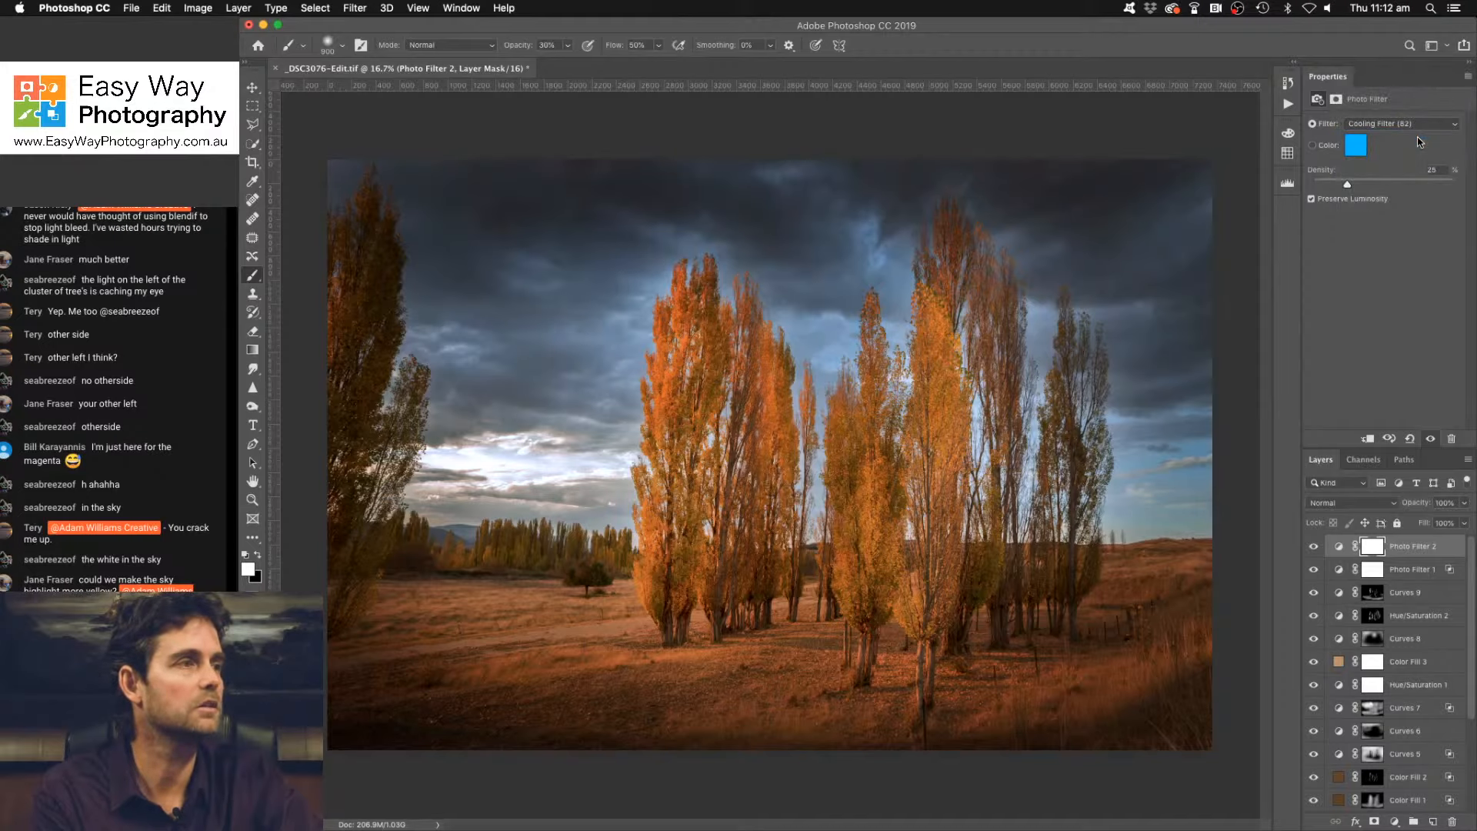
click(1418, 126)
click(1418, 113)
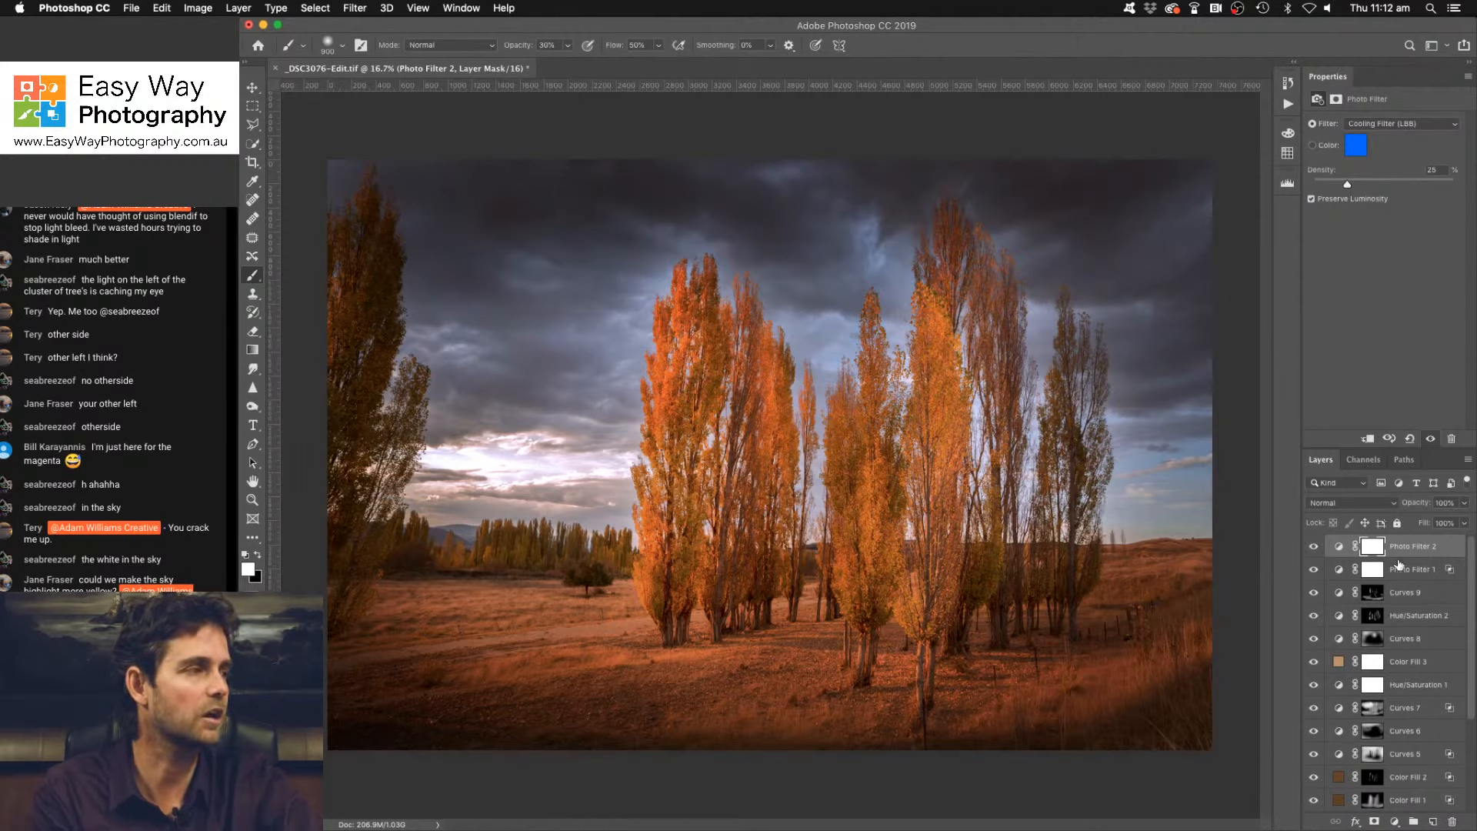
Restrict Photo Filter 2 to the darker tones by splitting its Blend If underlying-layer highlight slider to 32 / 126.
click(1455, 551)
double_click(1456, 551)
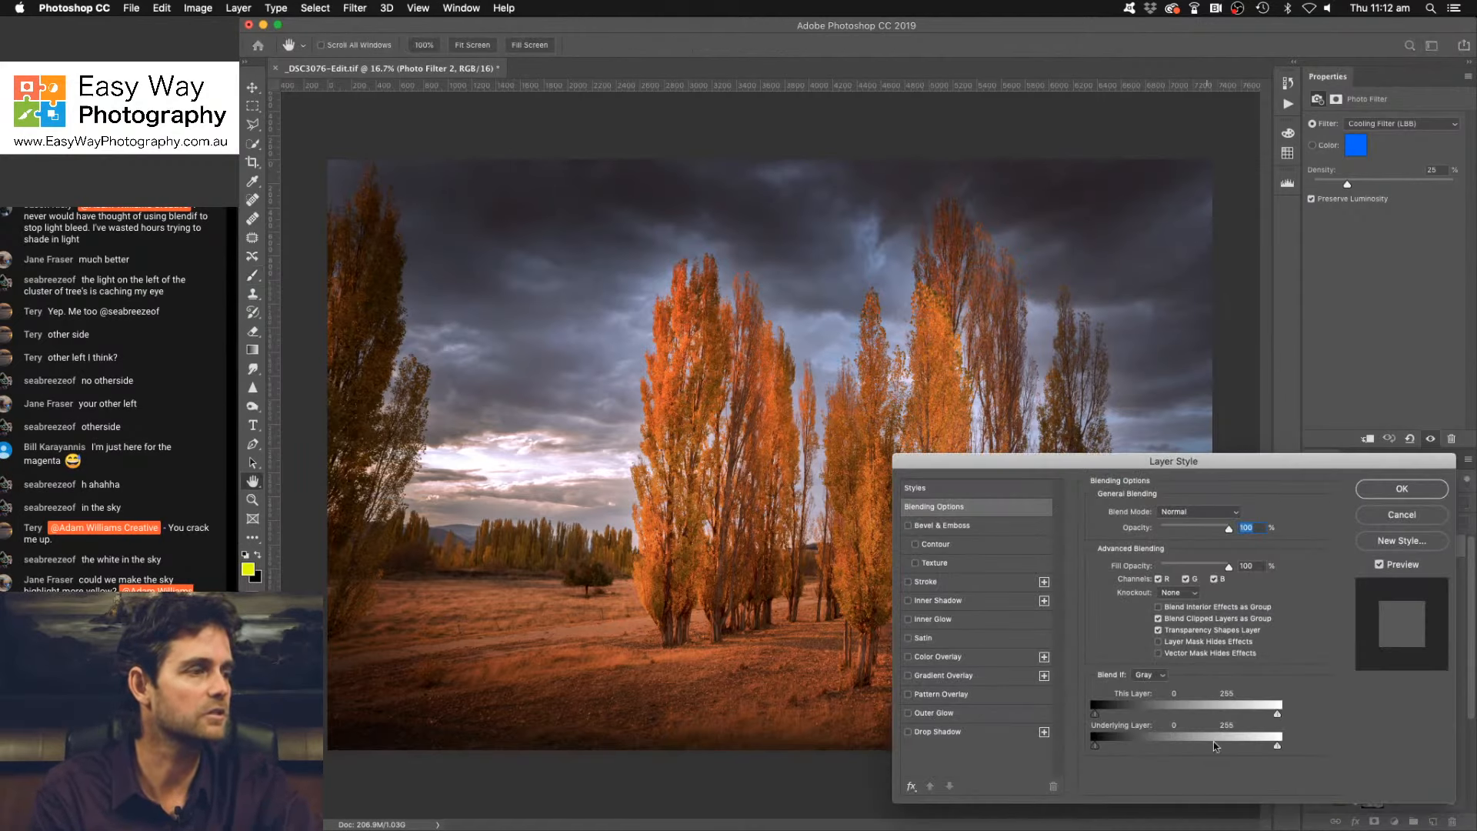
drag(1278, 750, 1192, 746)
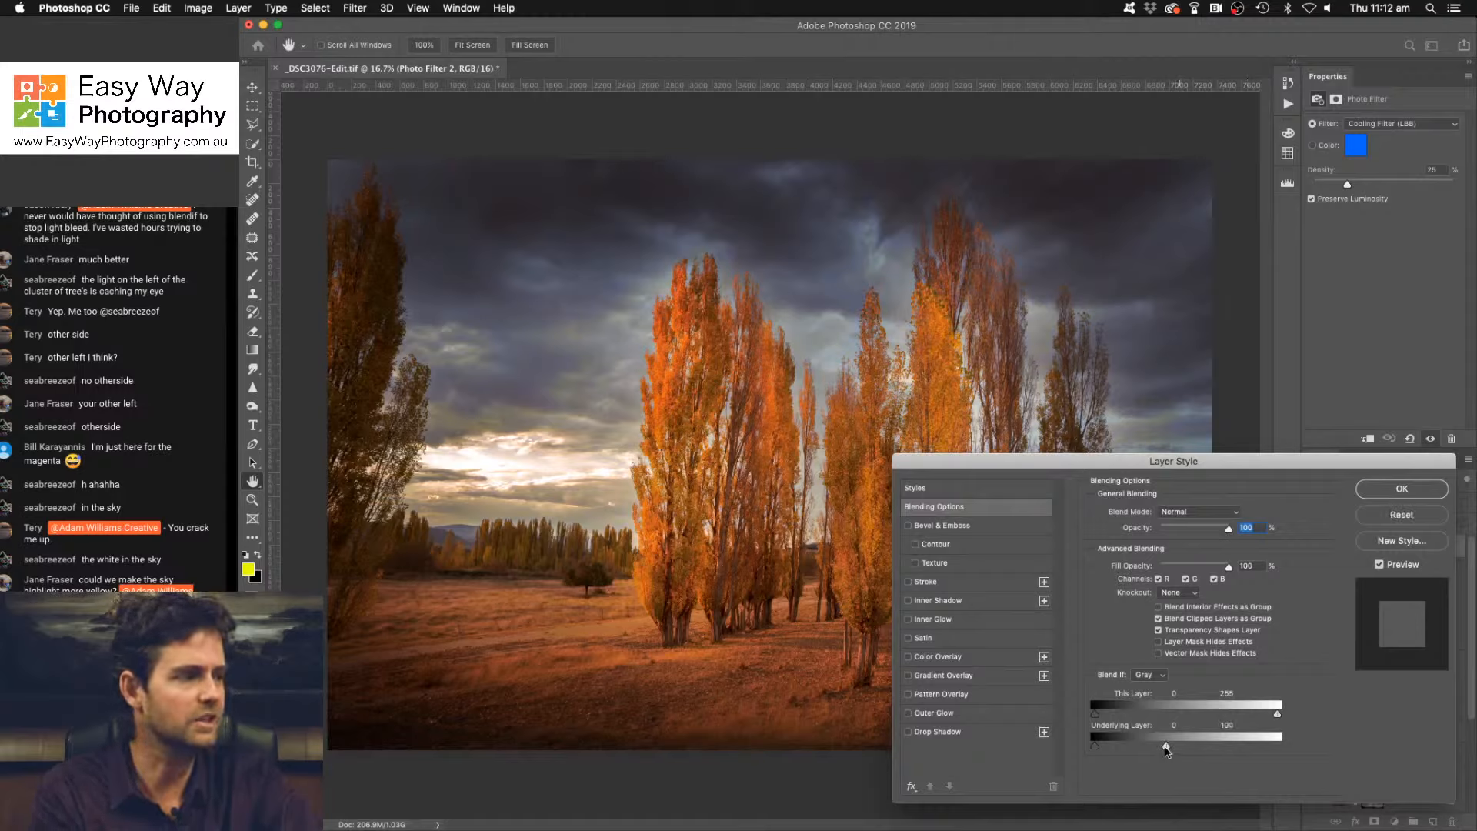
drag(1167, 748, 1119, 748)
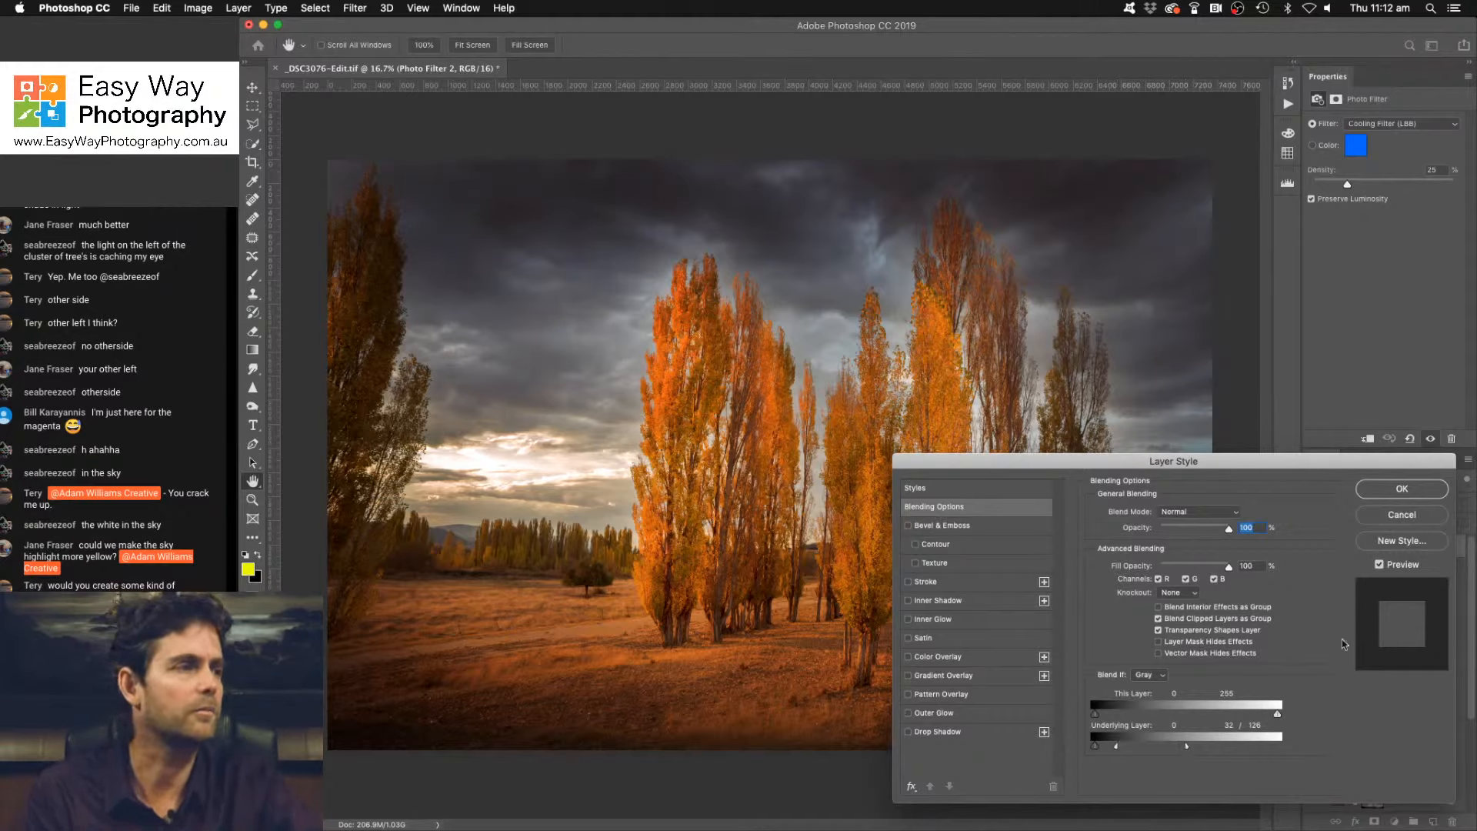
click(1402, 489)
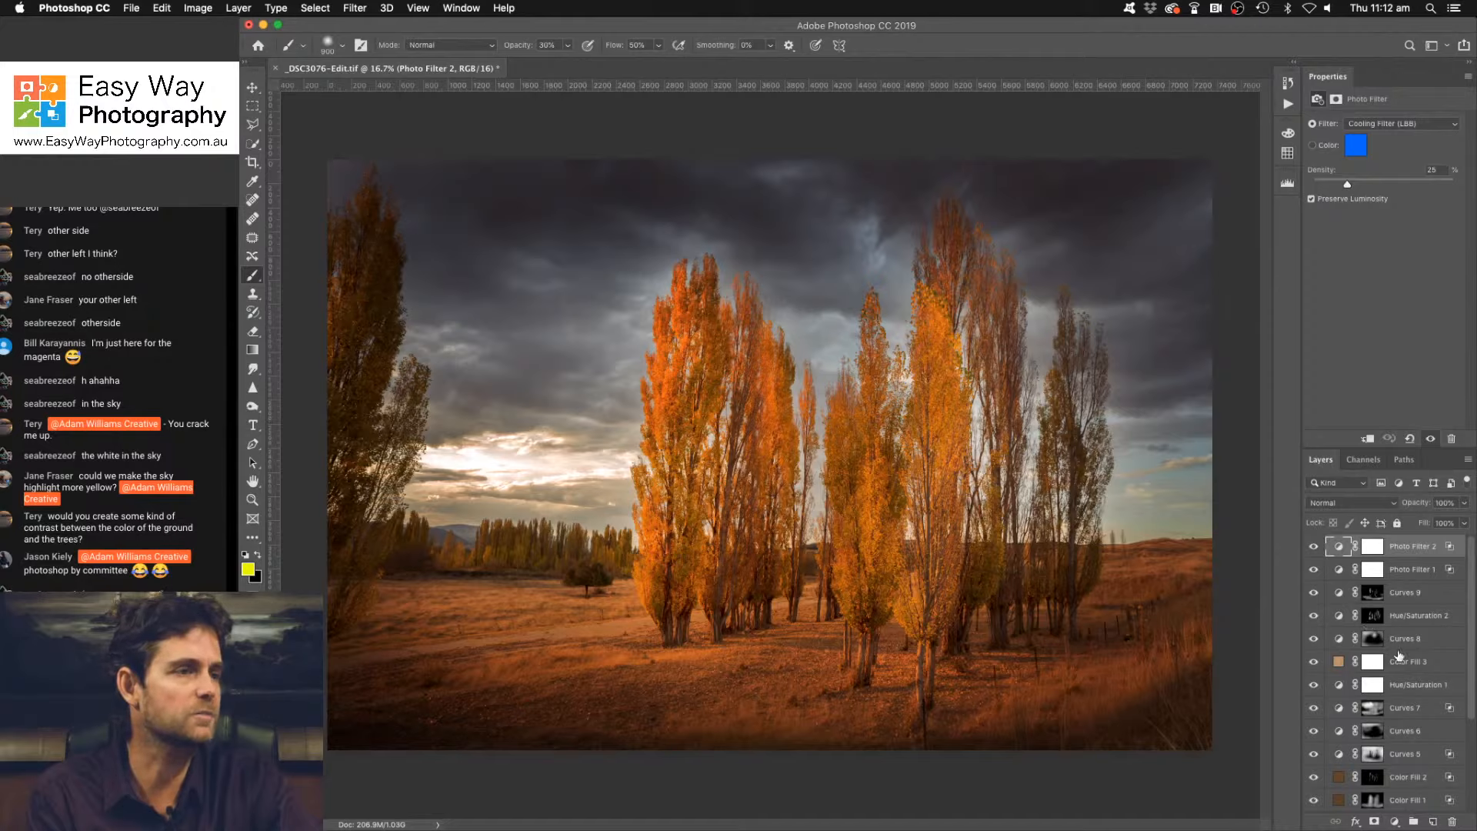
Add a Curves adjustment layer on top with a gentle contrast curve, shadow point about 80 / 79 and highlight point 182 / 190.
scroll(1344, 708, down, 5)
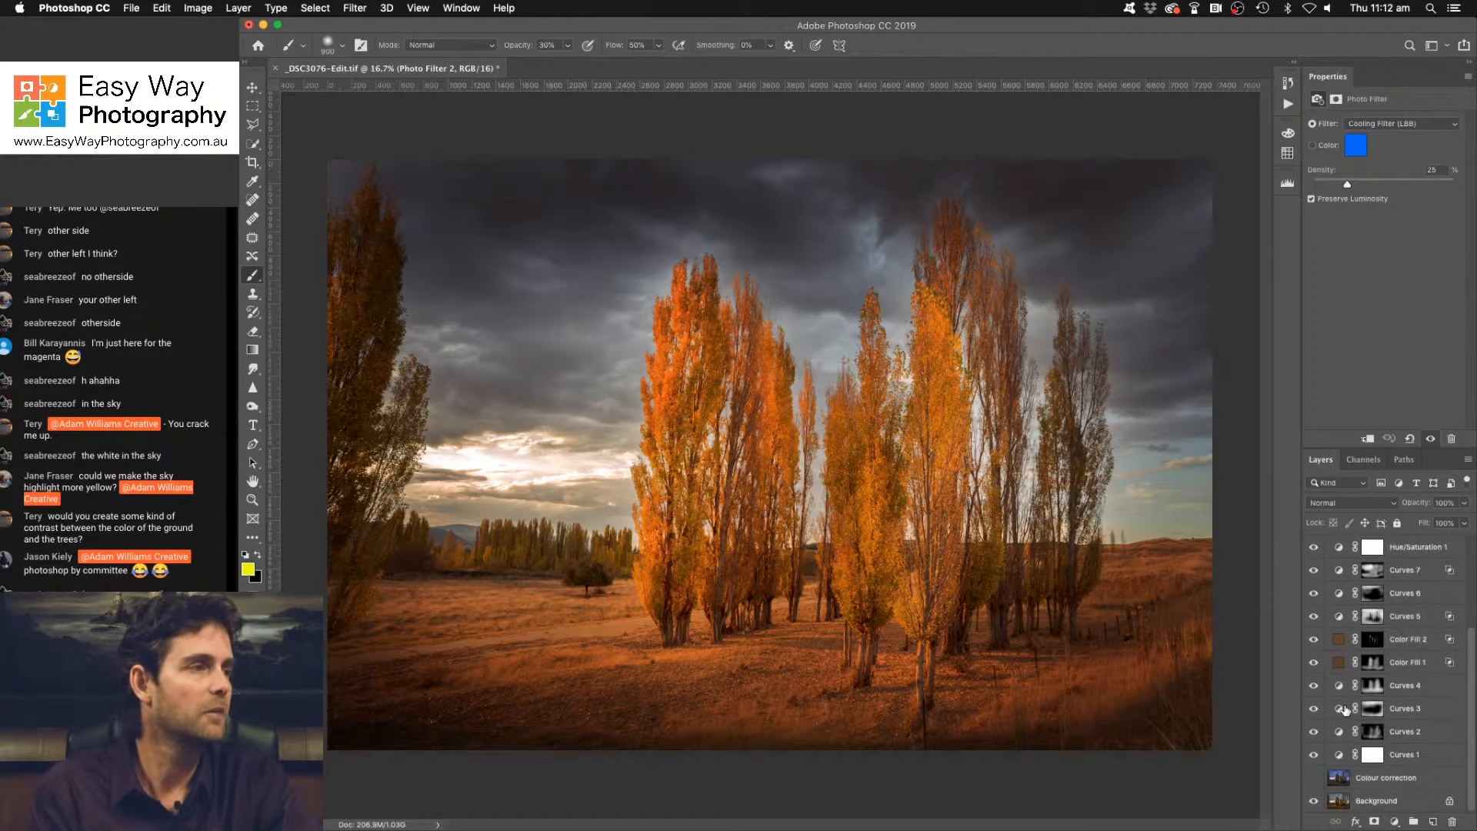
scroll(1344, 708, up, 5)
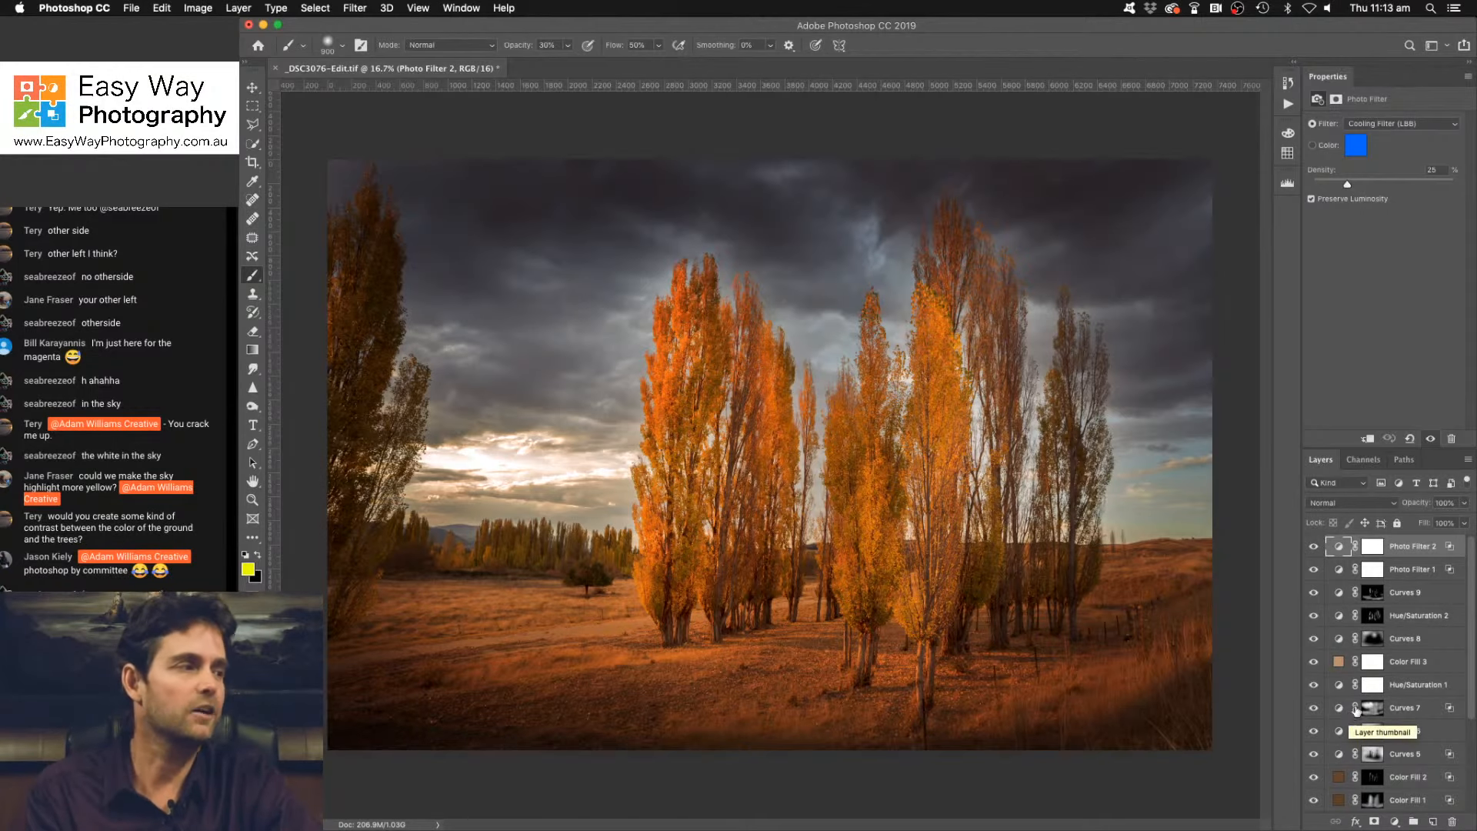
click(1394, 820)
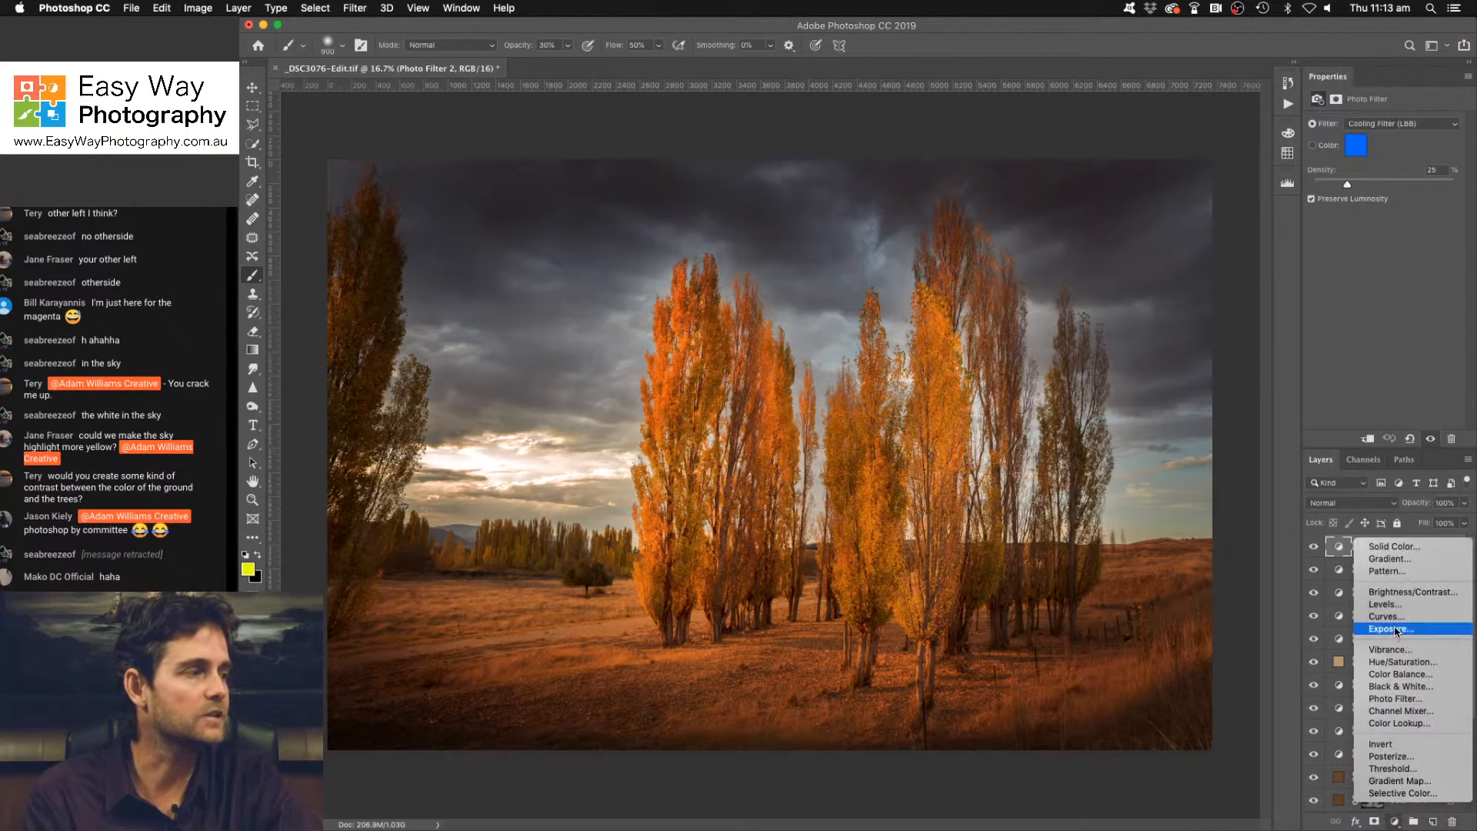
click(1395, 620)
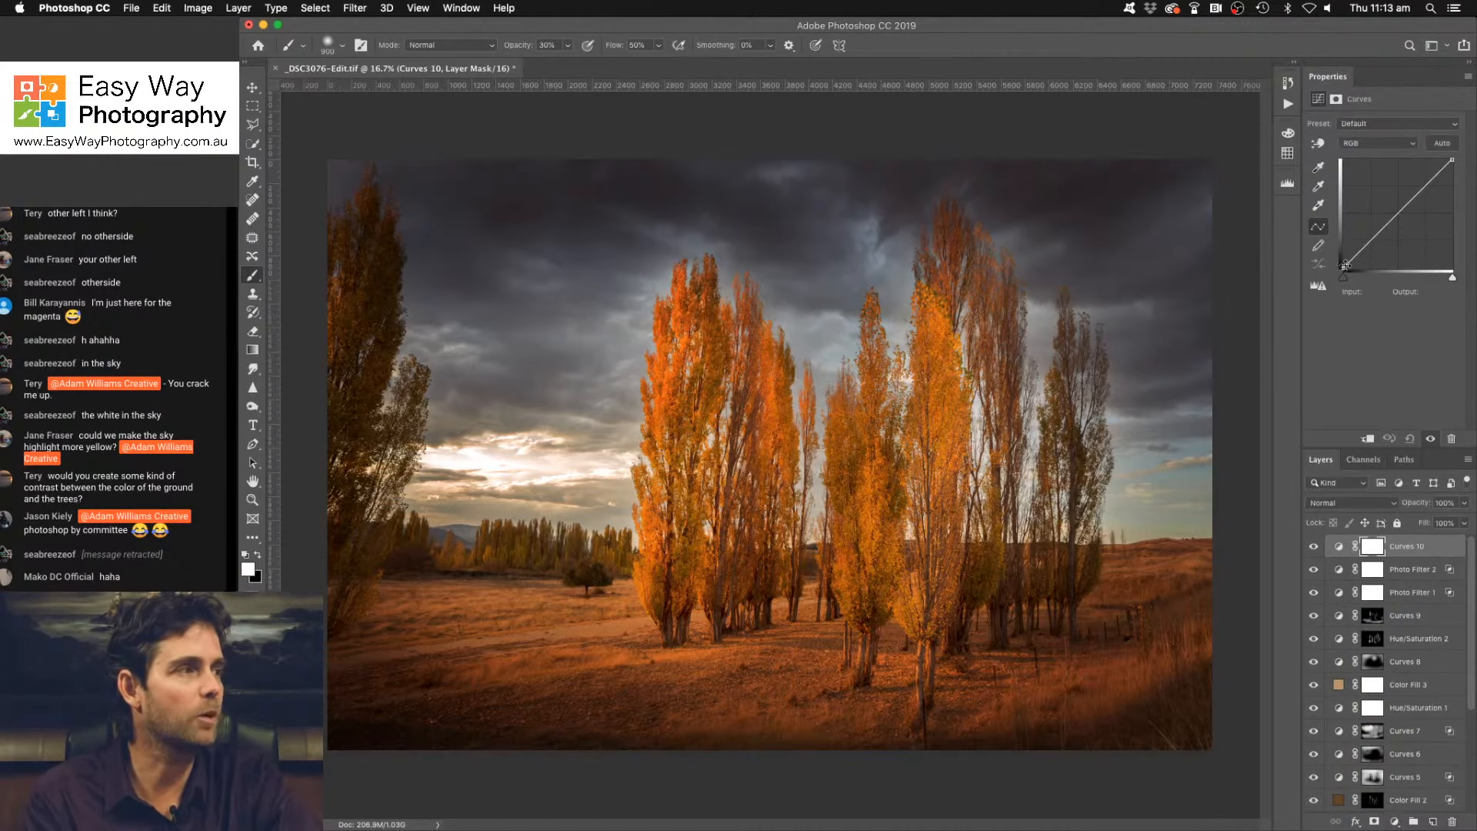
drag(1343, 267, 1342, 266)
click(1377, 231)
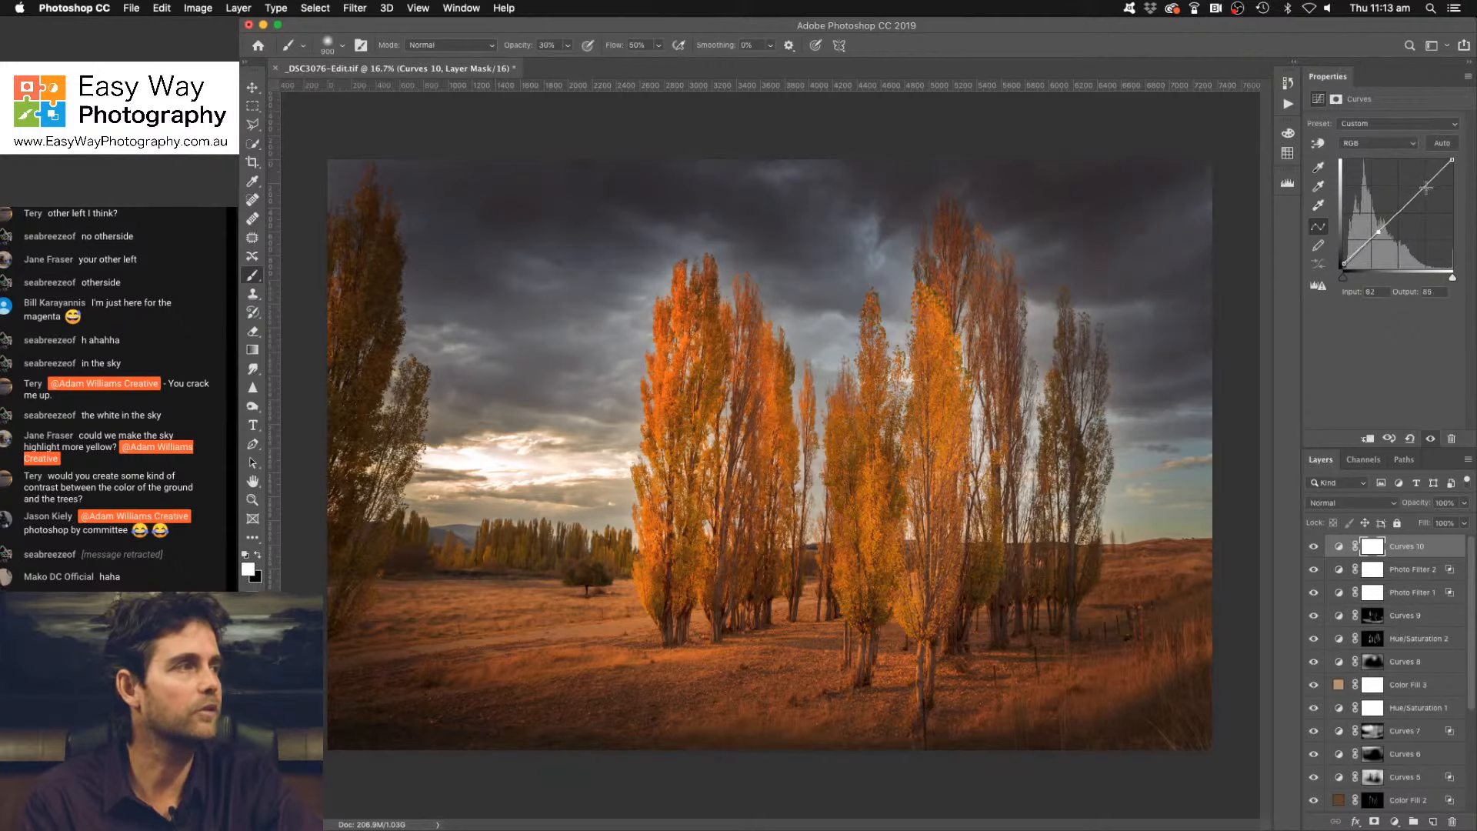
drag(1420, 190, 1378, 232)
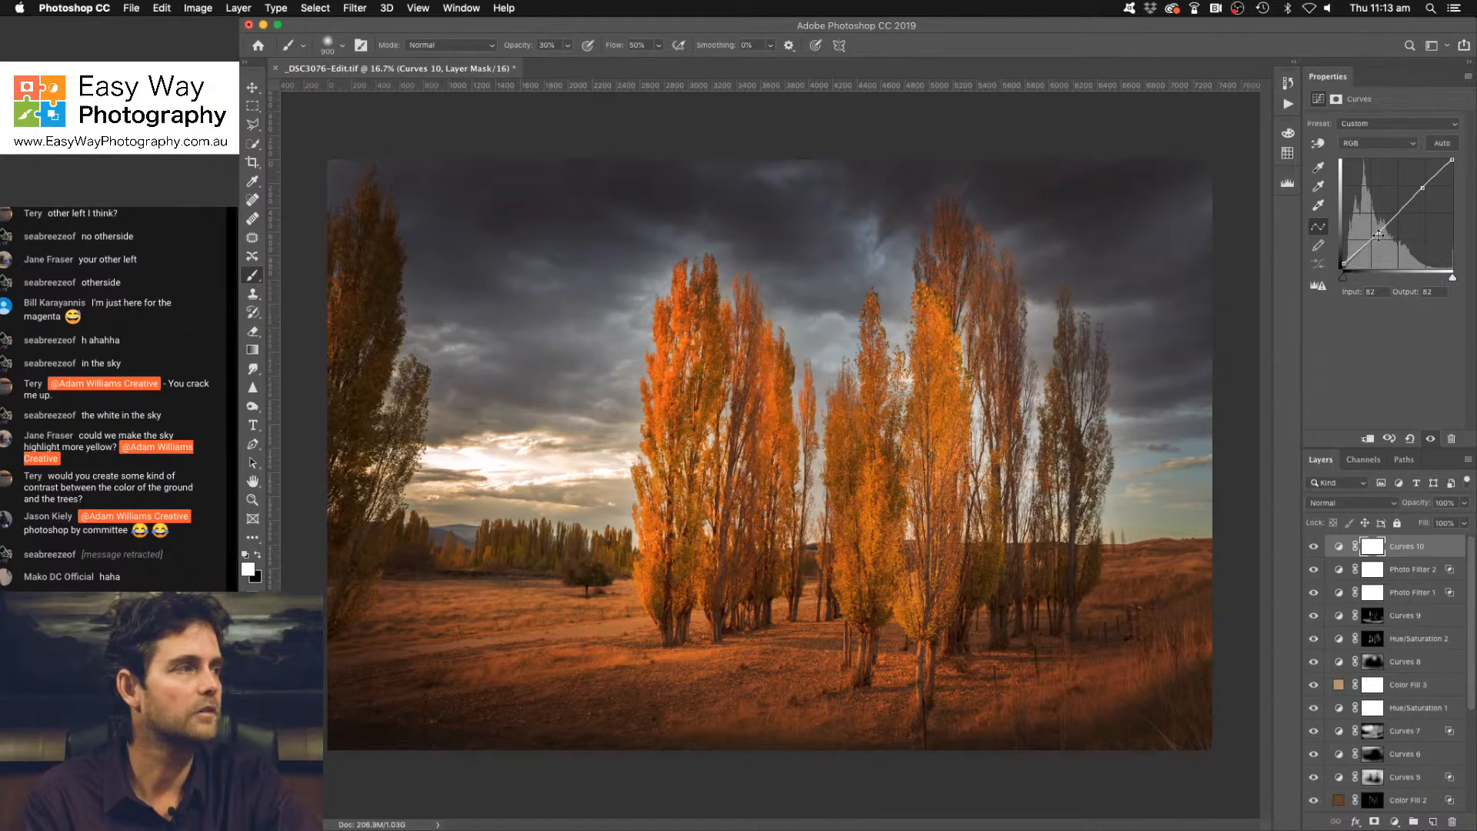
drag(1377, 234, 1377, 237)
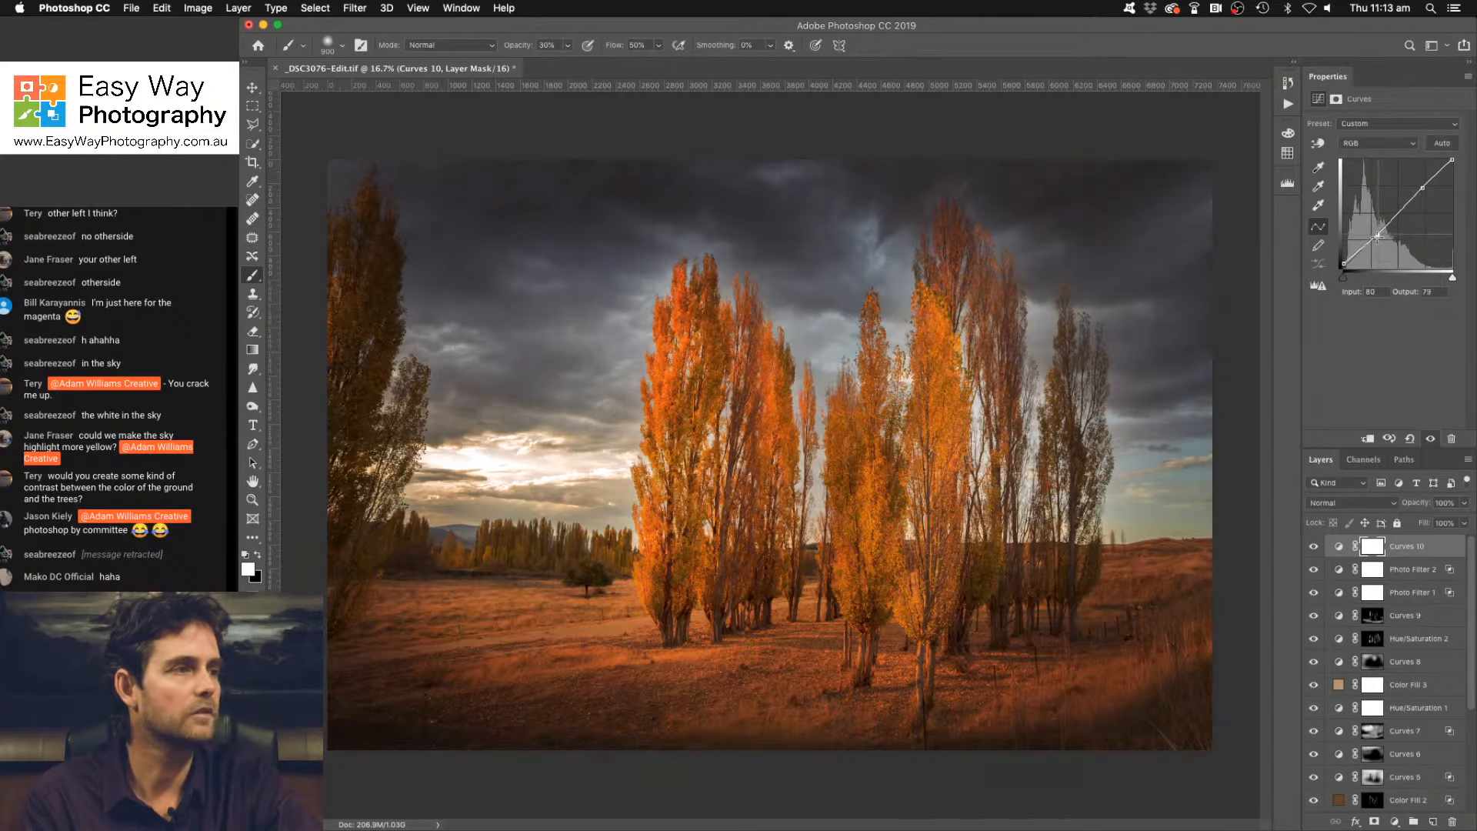
drag(1423, 183, 1422, 186)
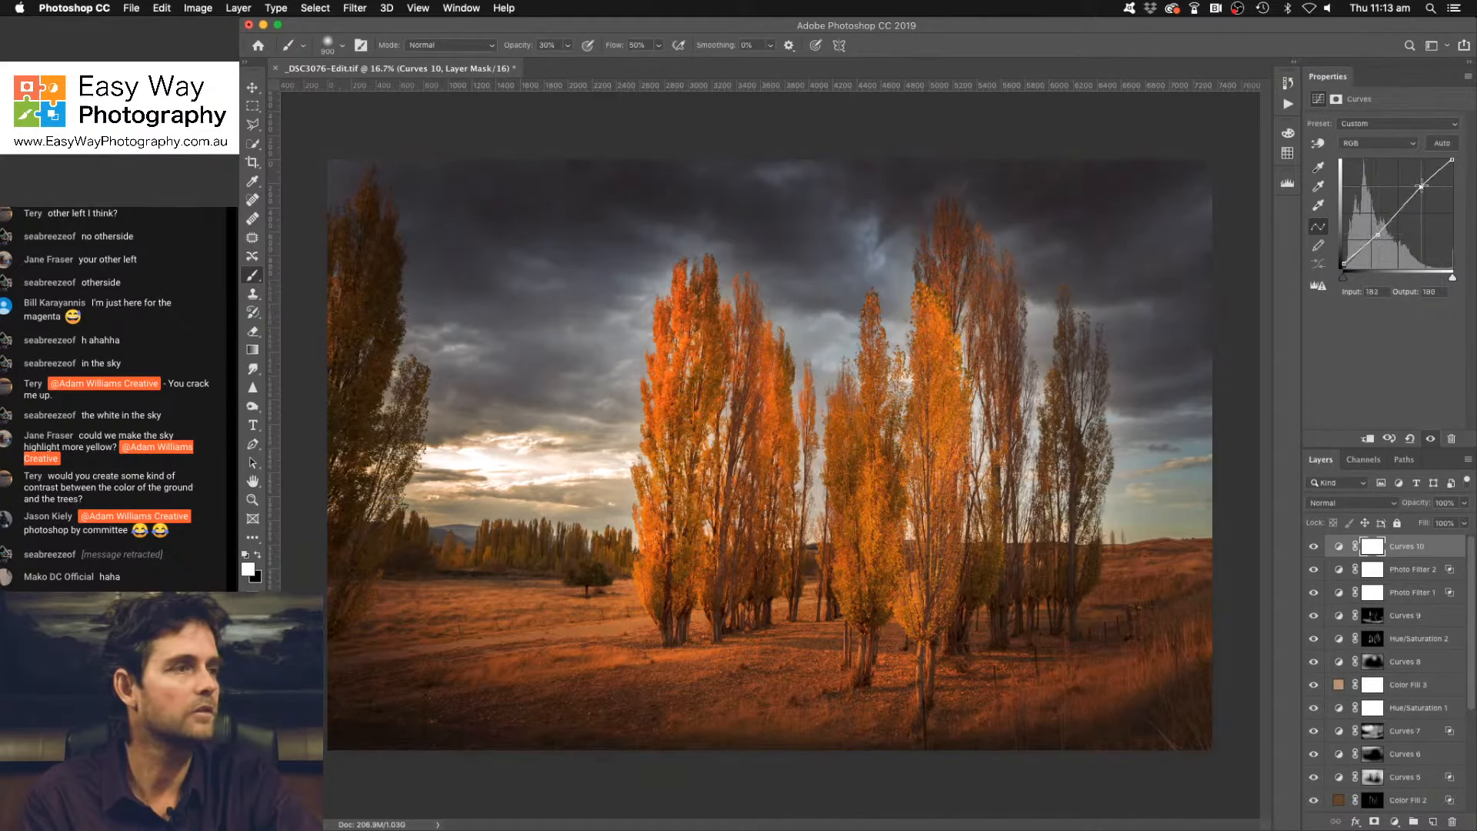
key(shift+Up)
Set the Curves 10 layer's blend mode to Luminosity and compare the photo with and without it.
click(1344, 502)
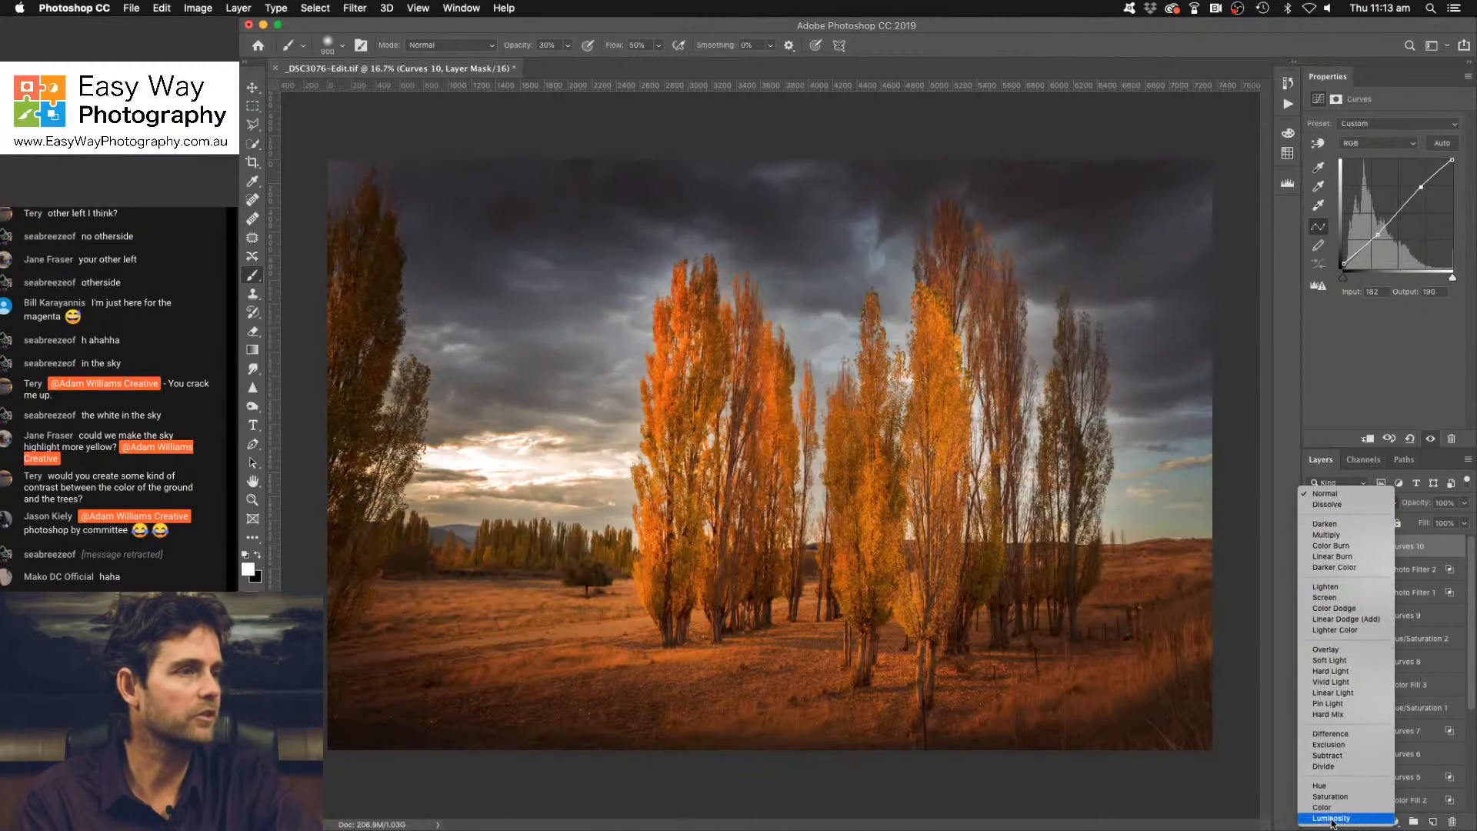
click(1333, 818)
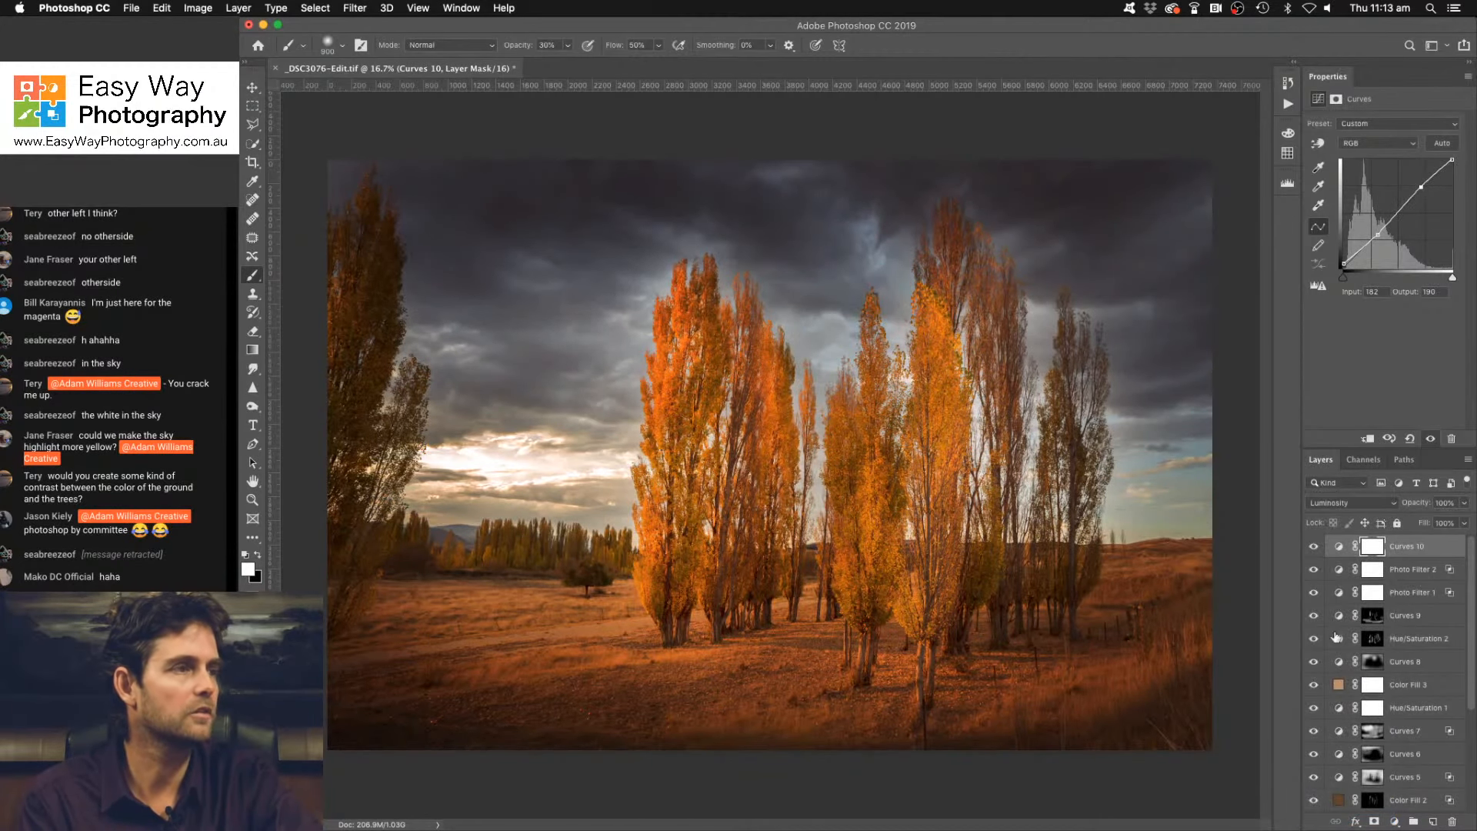
click(1315, 548)
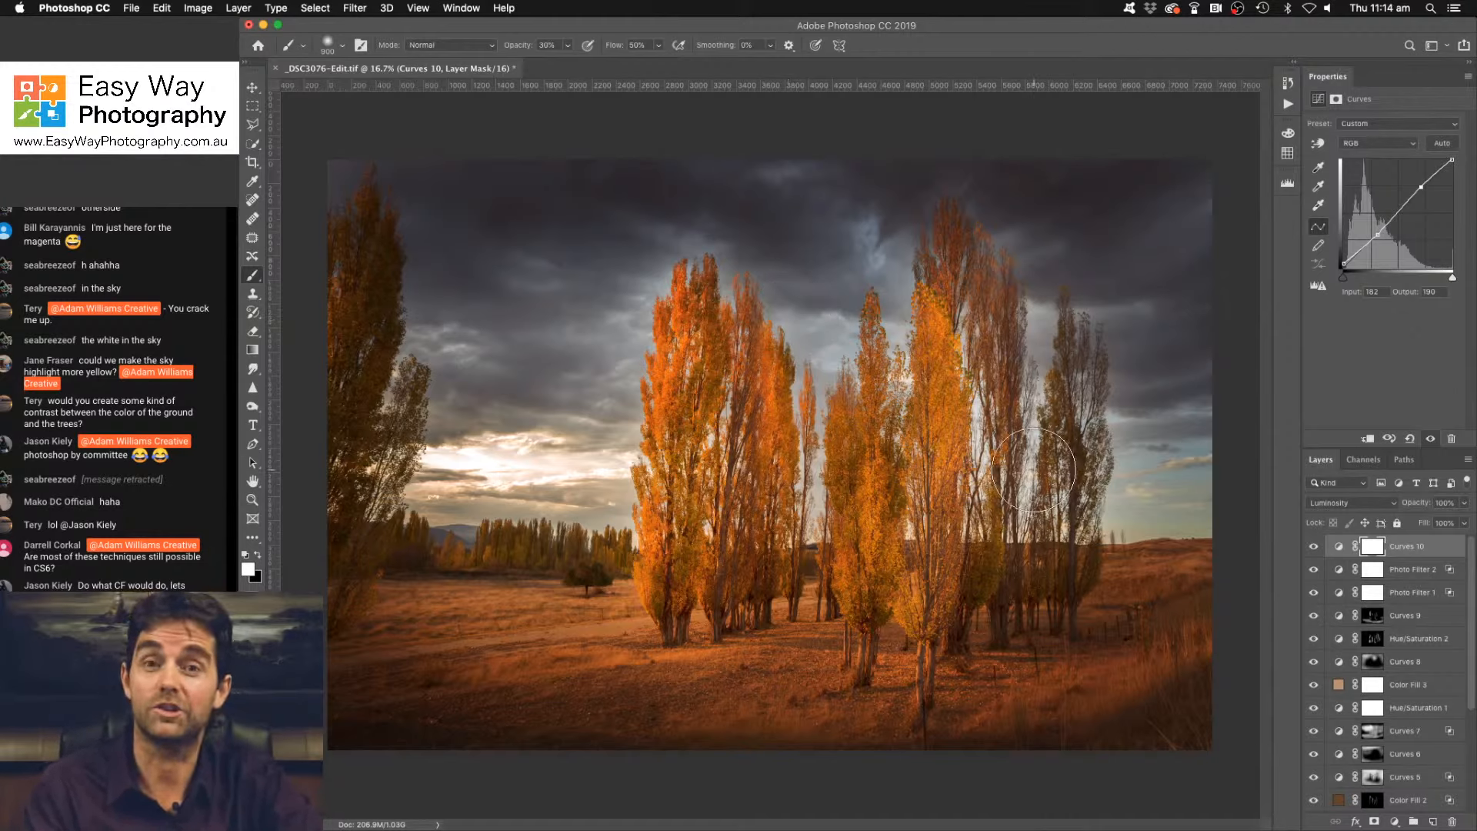
Add another Curves adjustment layer that darkens the midtones from input 136 to output 104, and invert its mask to black.
scroll(1396, 637, down, 3)
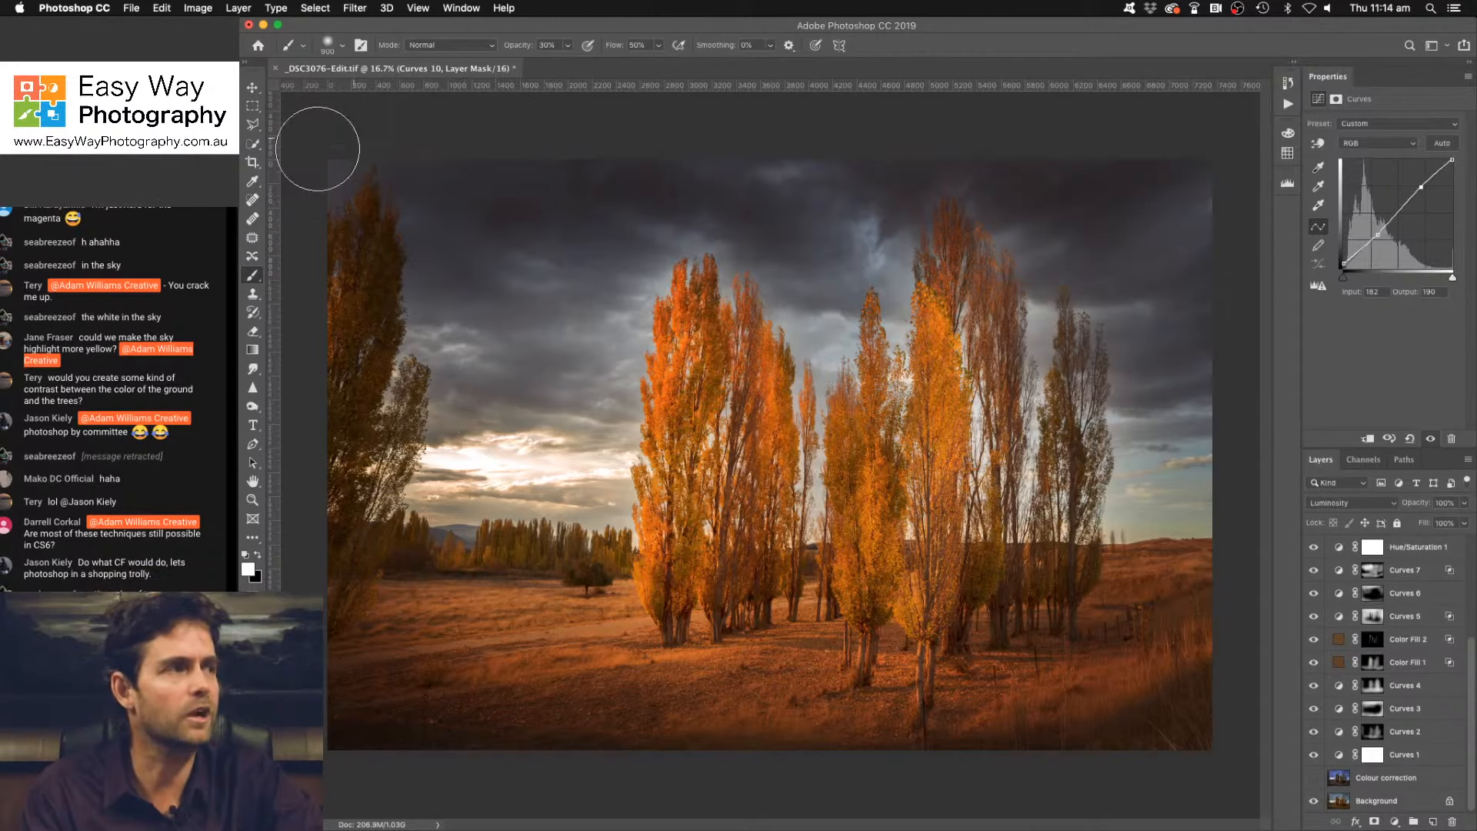
click(1394, 820)
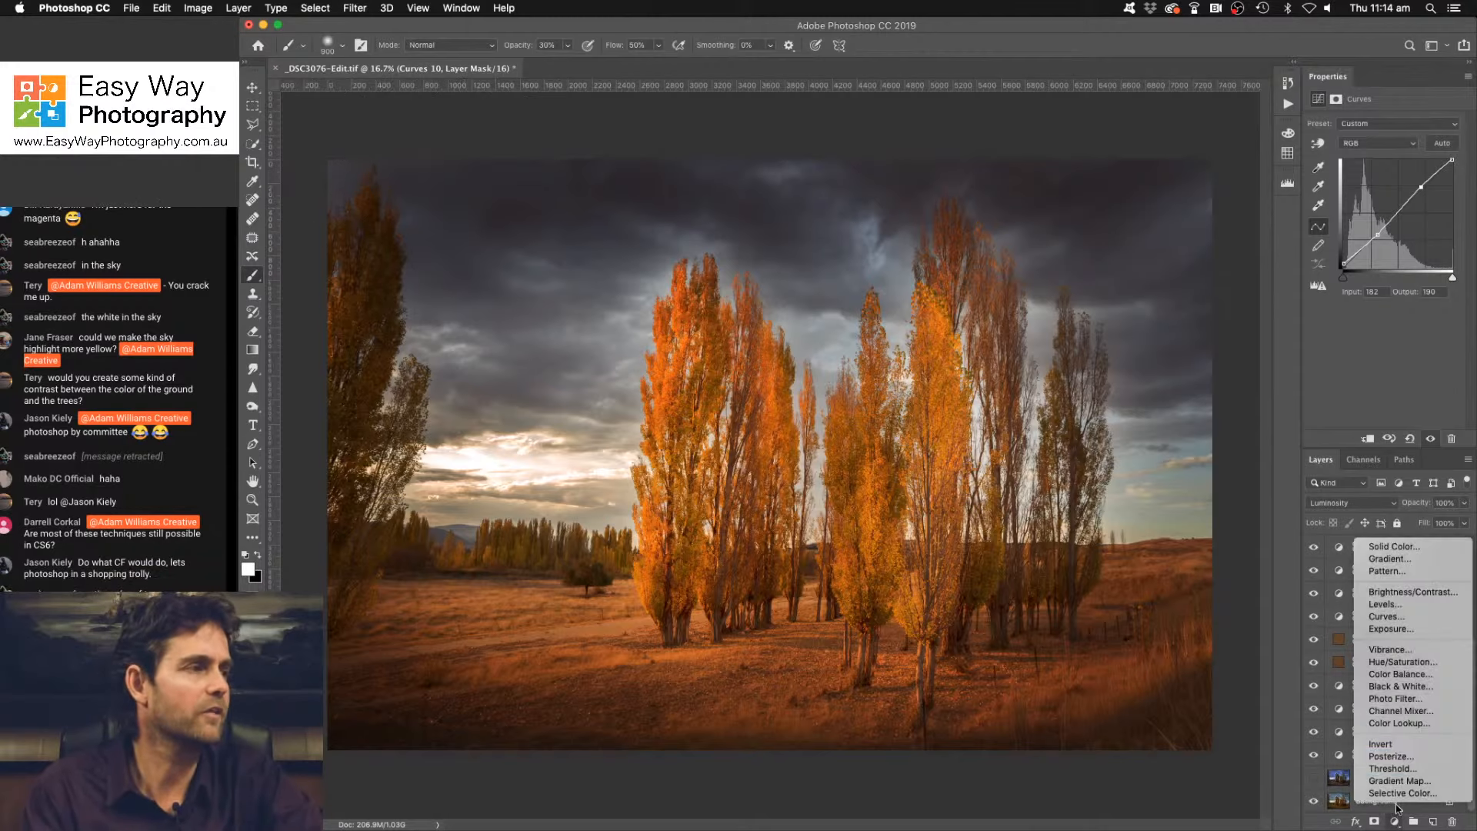
click(1453, 625)
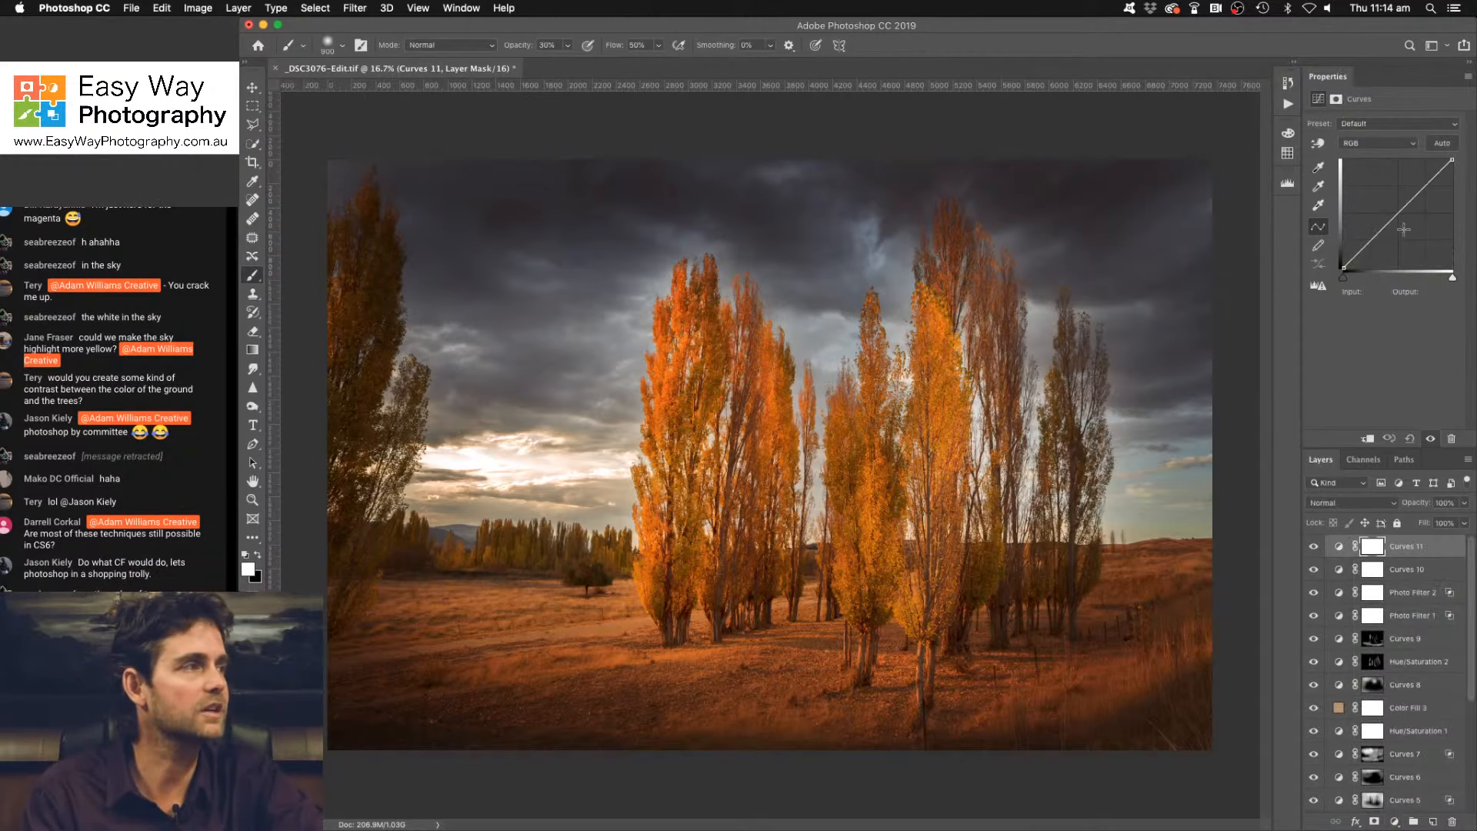
drag(1404, 229, 1402, 223)
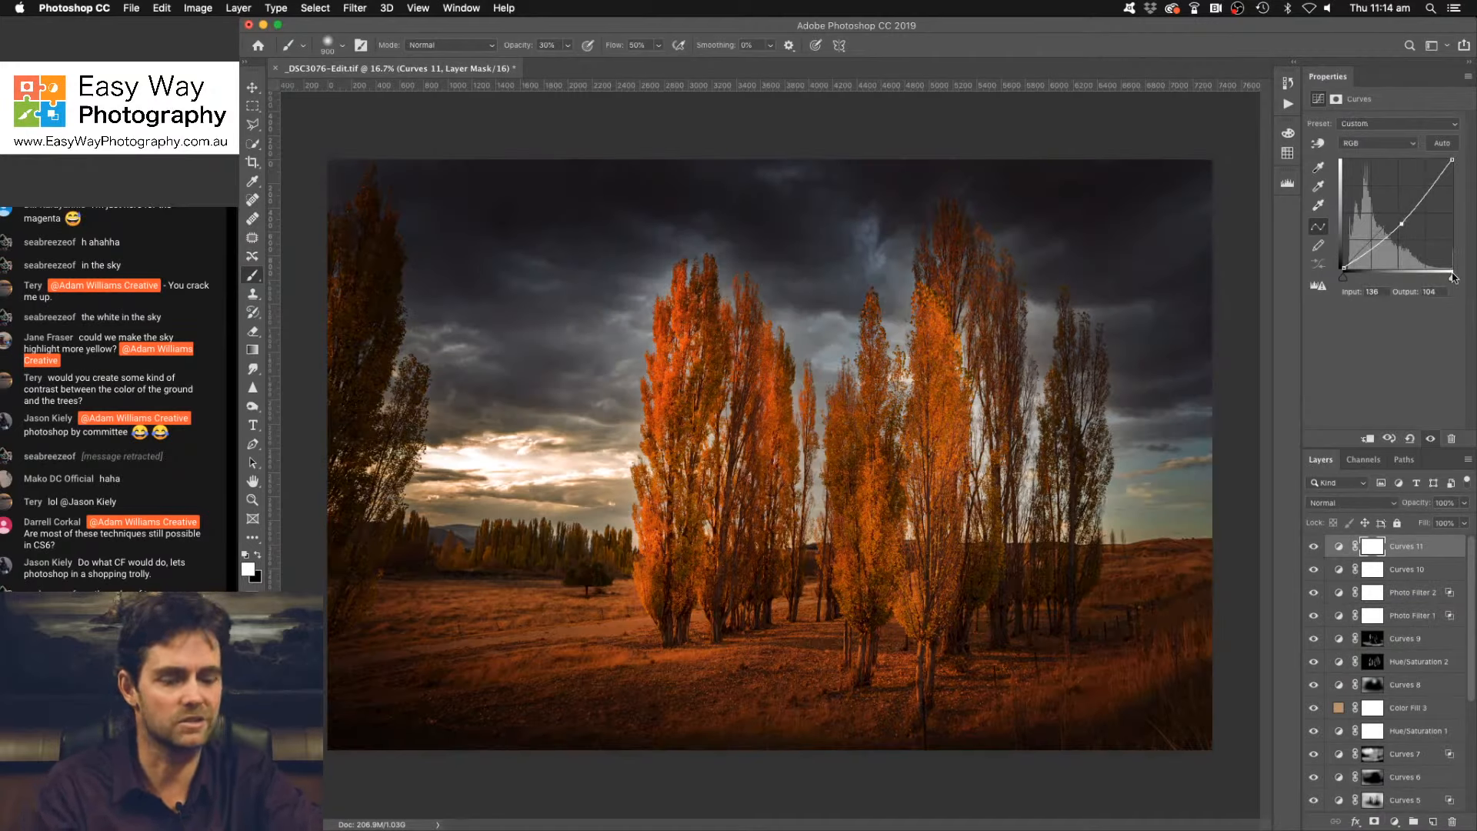
key(super+i)
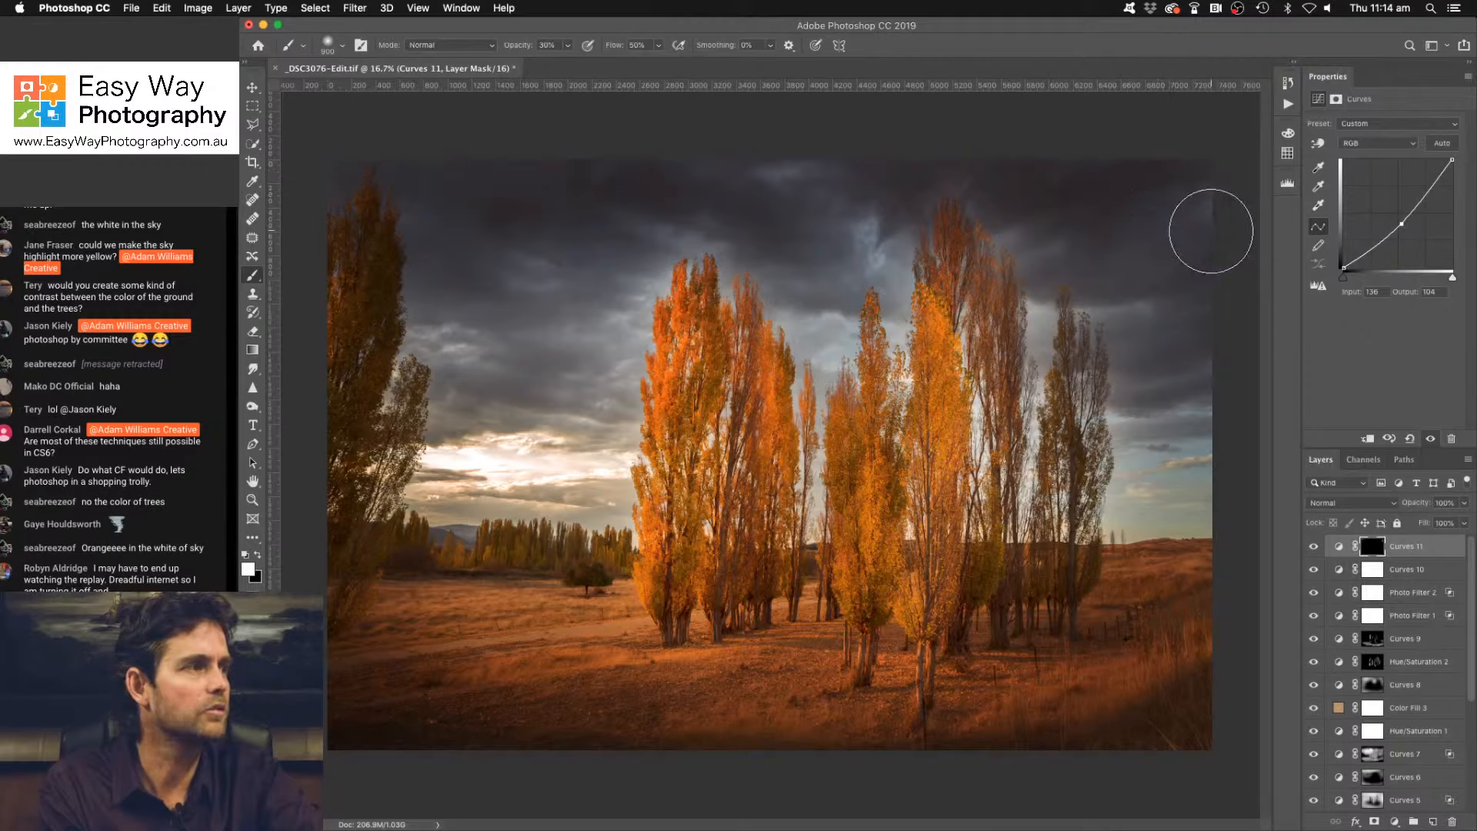
Paint white on the Curves 11 mask to darken distracting areas around the photo, varying the soft brush size between 200 and 1200 px.
key(bracketleft)
key(bracketleft)
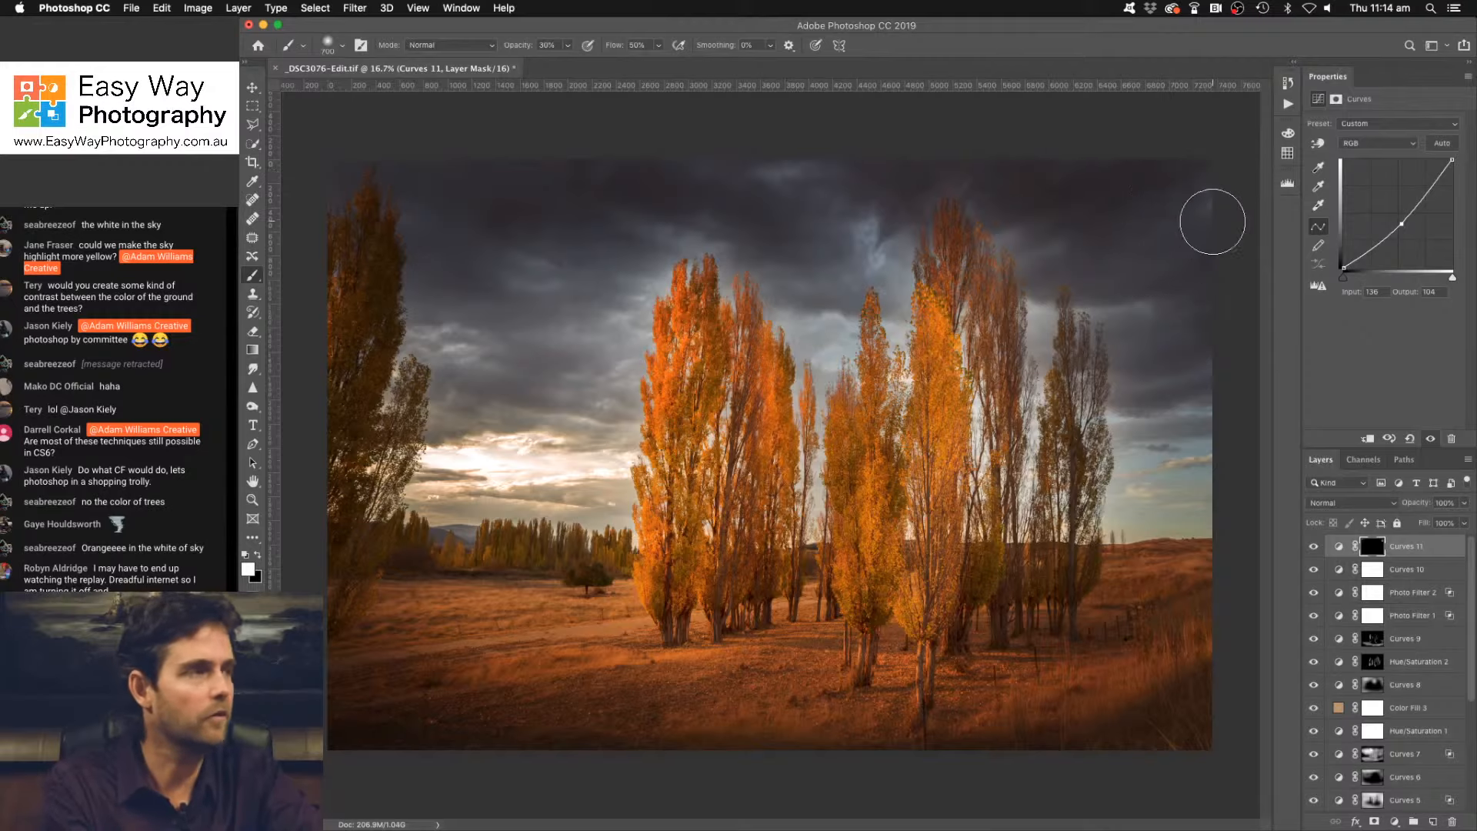
key(bracketleft)
key(bracketleft)
key(bracketleft)
key(bracketleft)
key(bracketleft)
key(bracketleft)
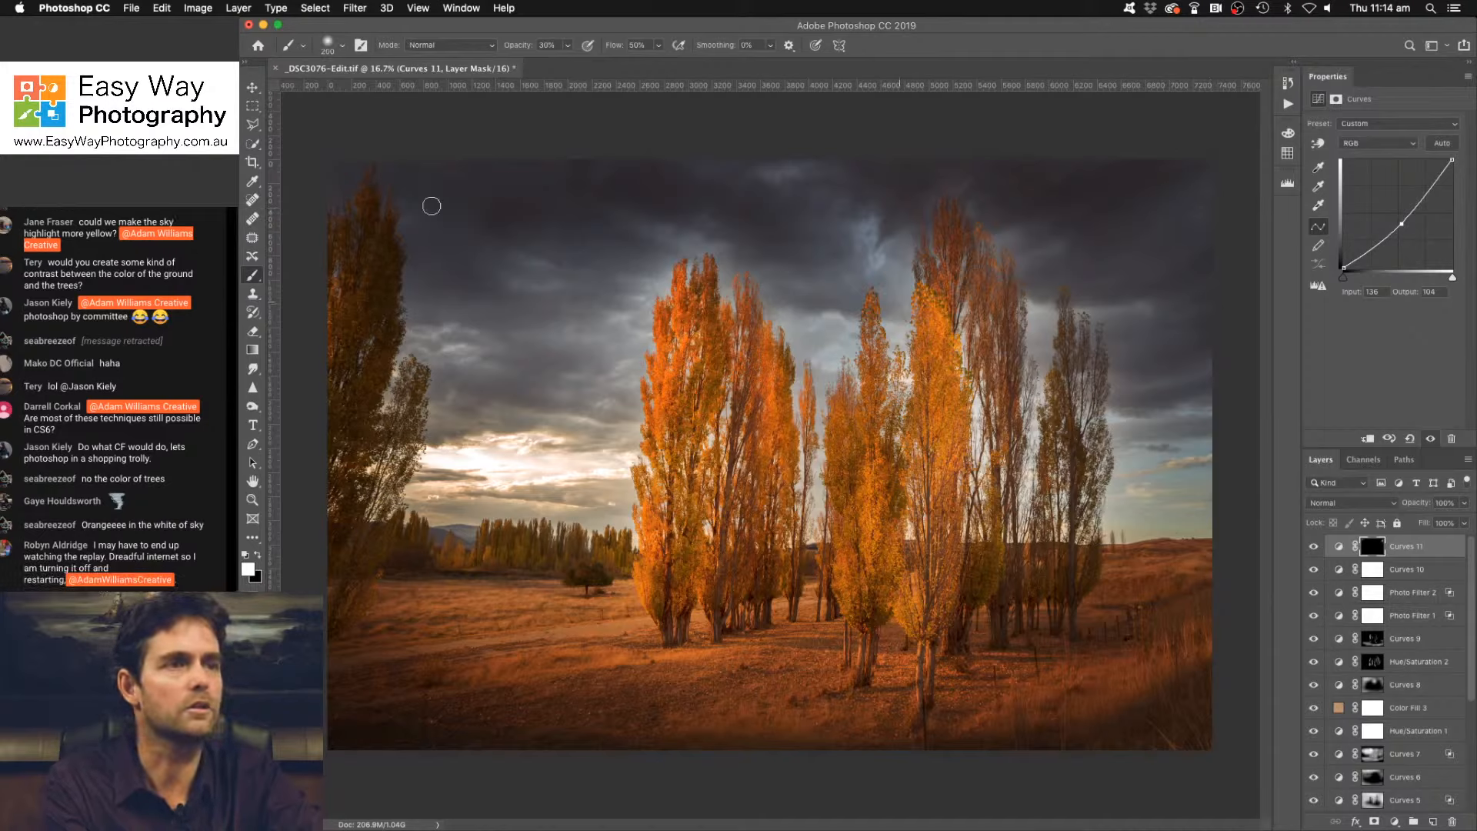
key(bracketright)
key(bracketright)
key(bracketright)
key(bracketright)
key(bracketright)
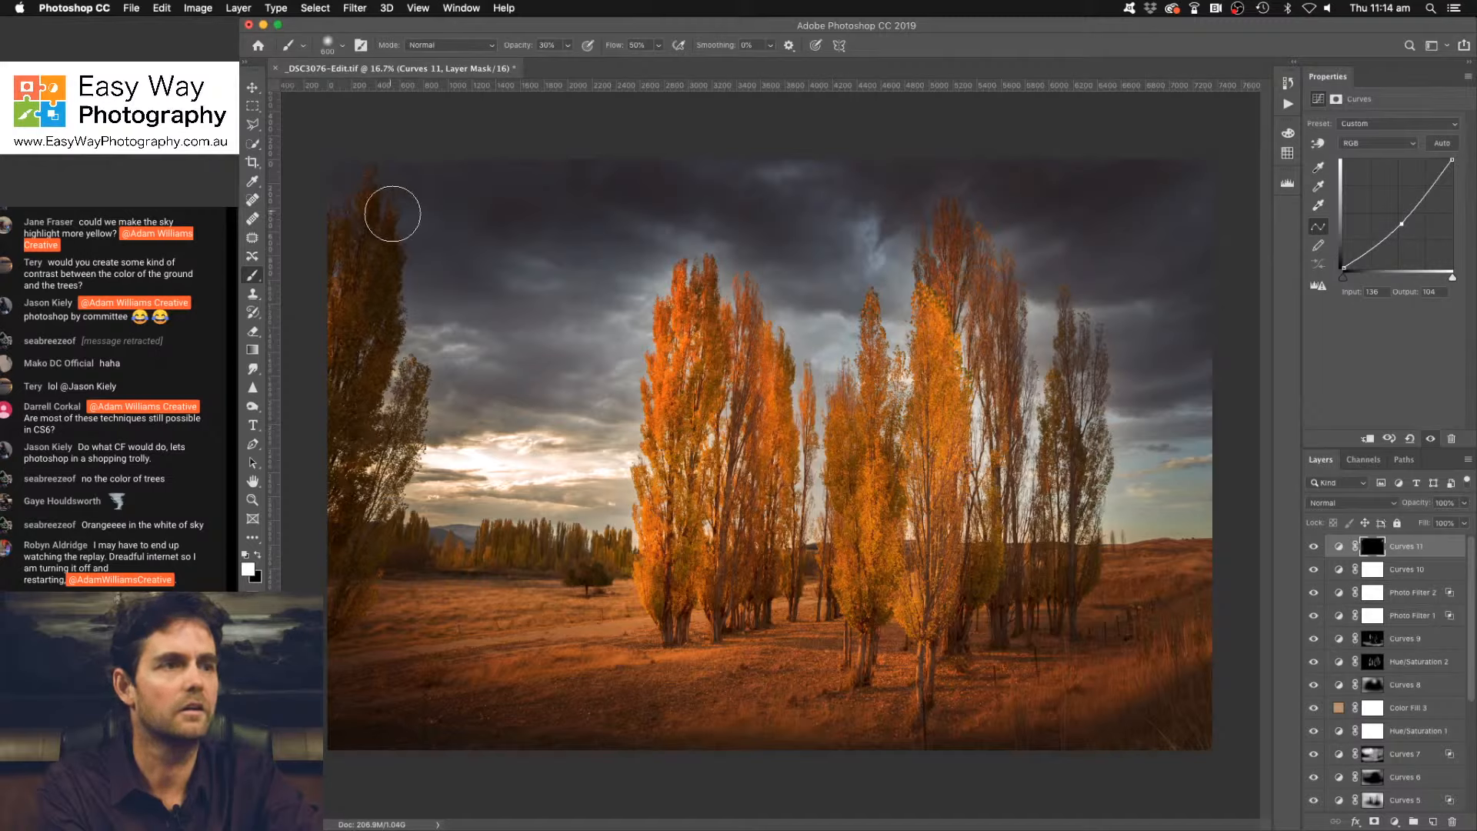
key(bracketleft)
key(bracketleft)
key(bracketleft)
key(bracketleft)
key(bracketleft)
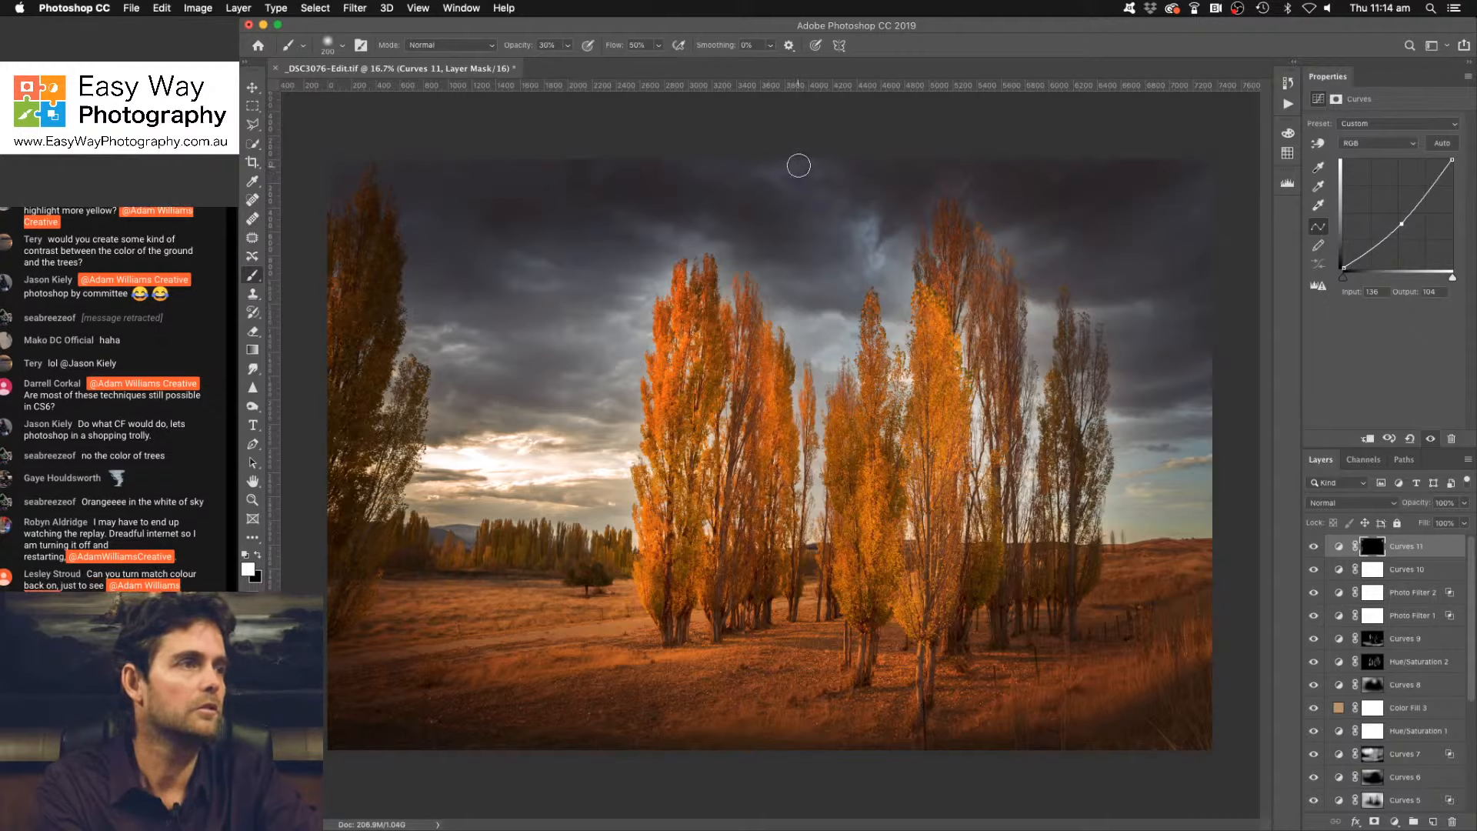
key(bracketright)
key(bracketright)
key(bracketright)
key(bracketright)
key(bracketright)
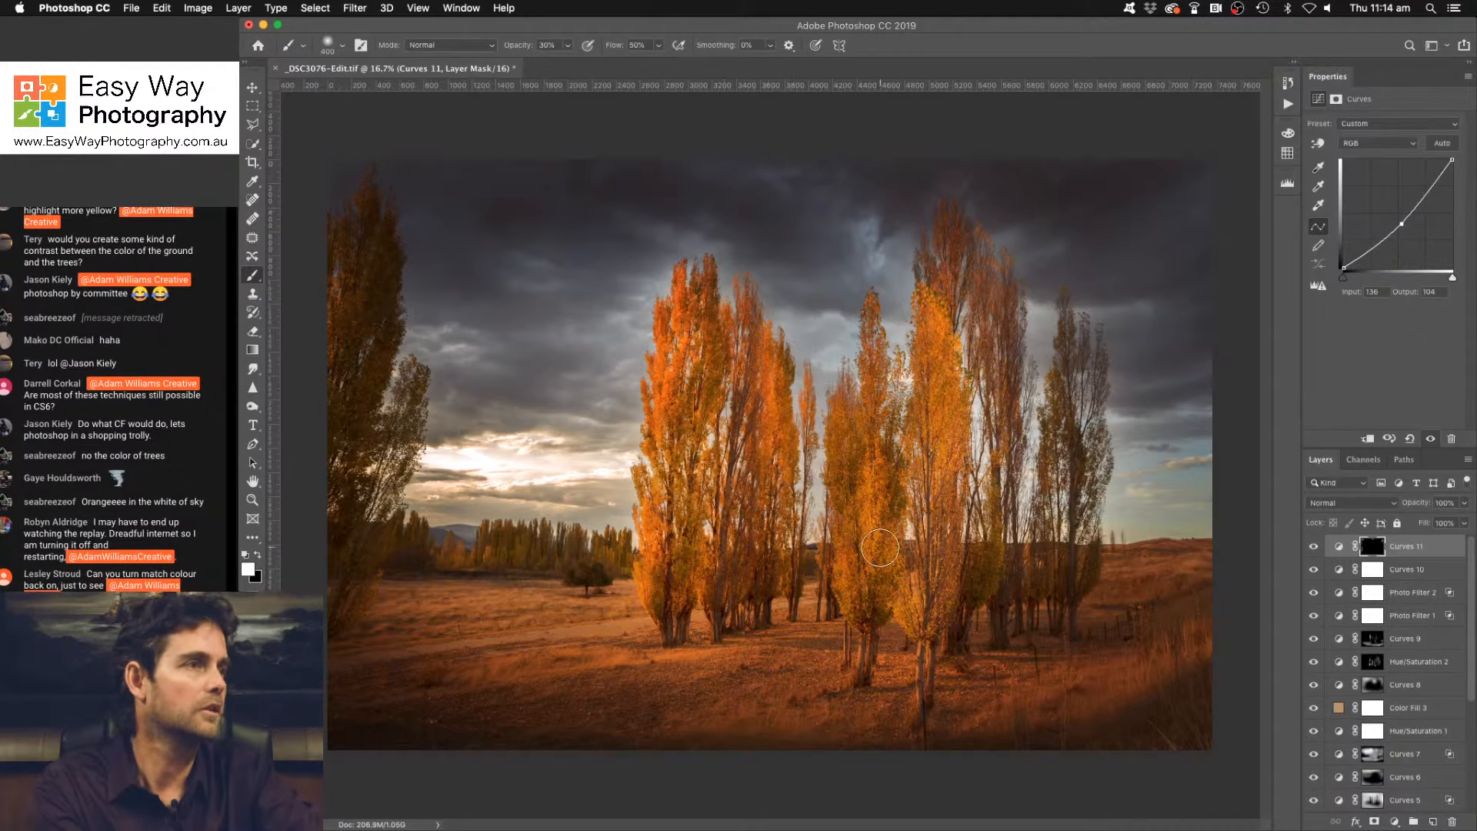
key(bracketright)
key(bracketright)
key(bracketright)
key(bracketright)
key(bracketright)
key(bracketright)
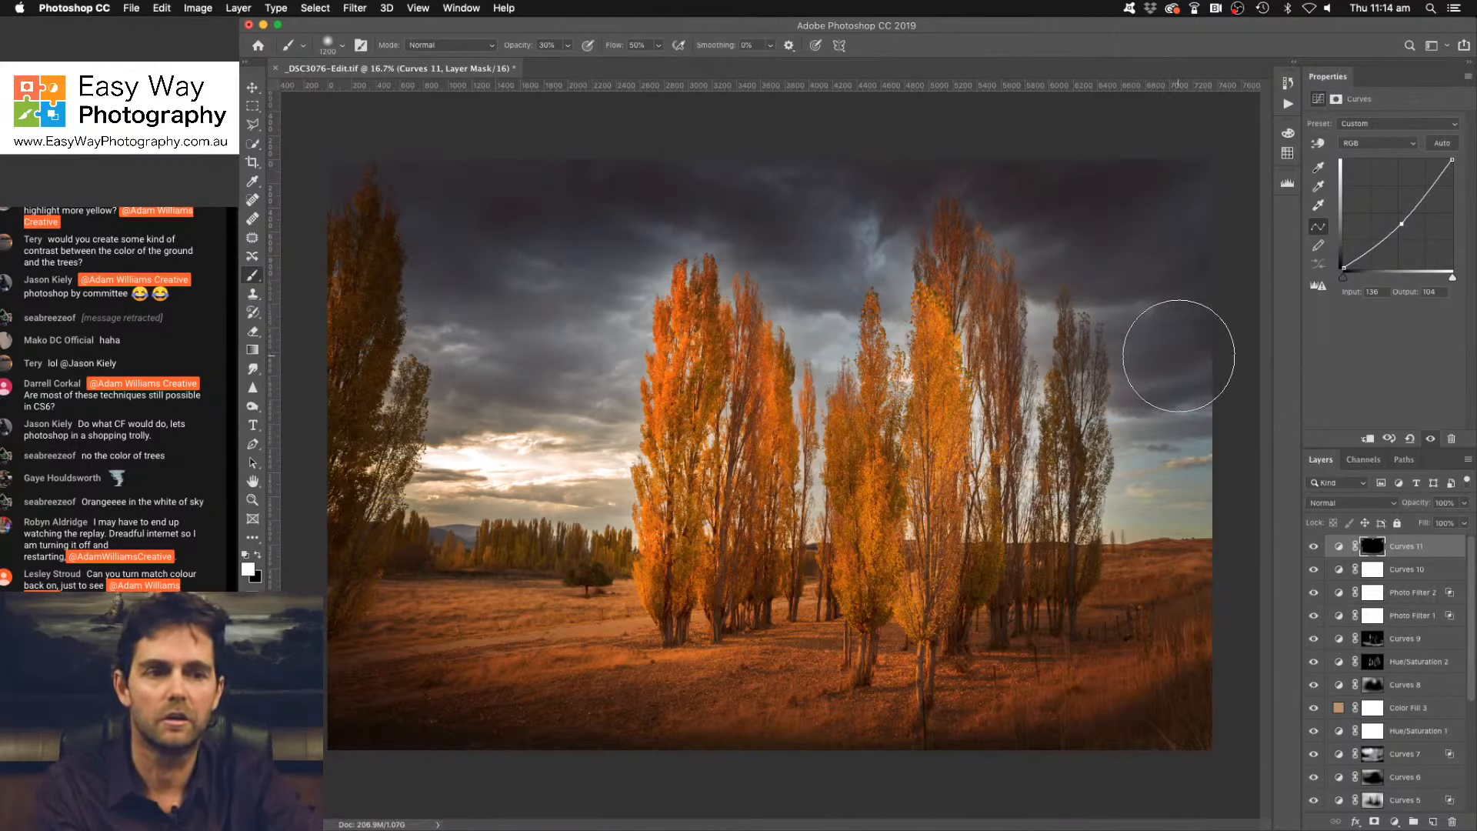
Compare the photo with the Colour correction layer shown and hidden, leaving that layer hidden.
scroll(1389, 635, down, 5)
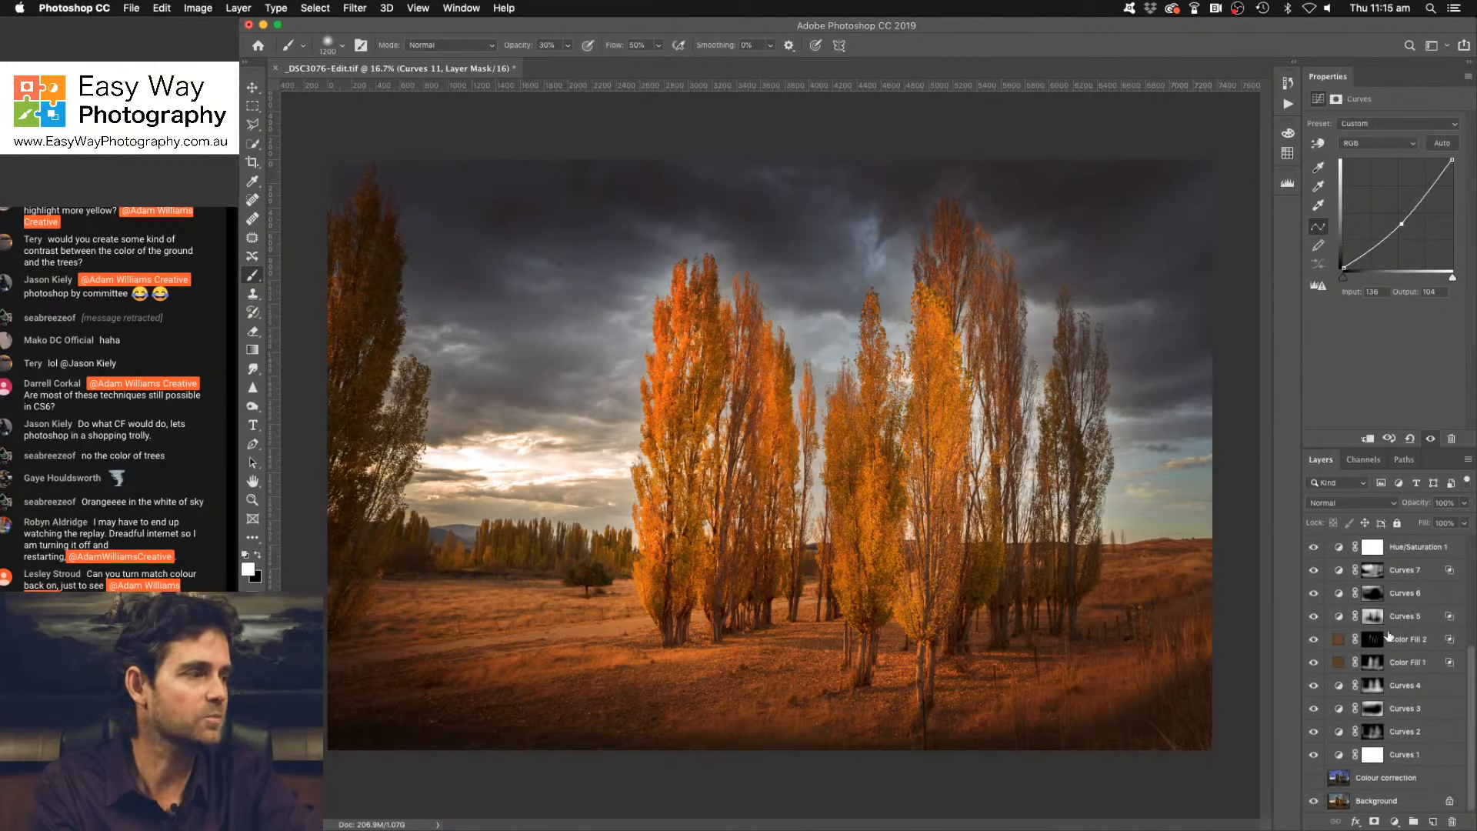
click(1314, 779)
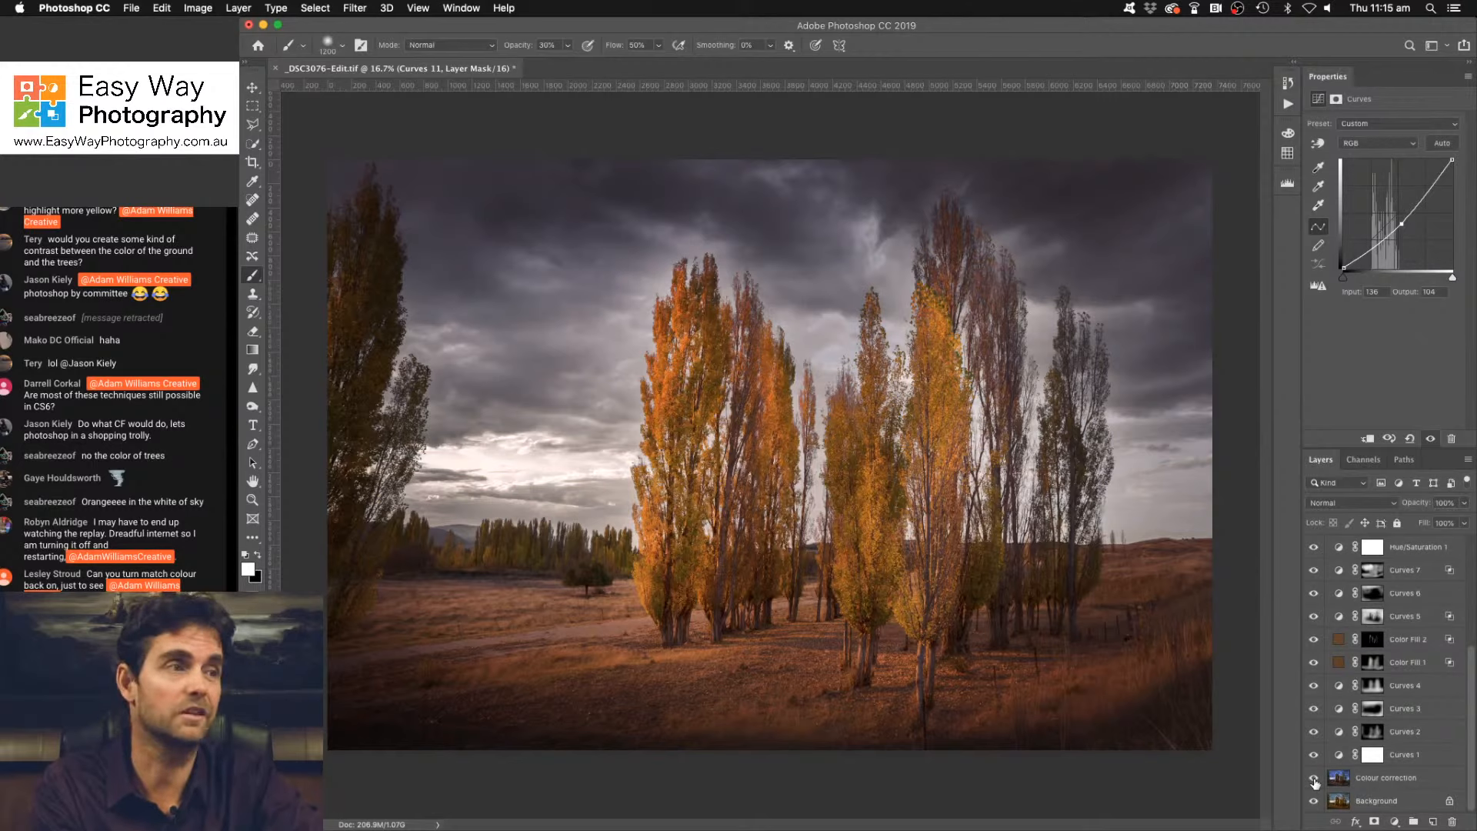
click(1315, 779)
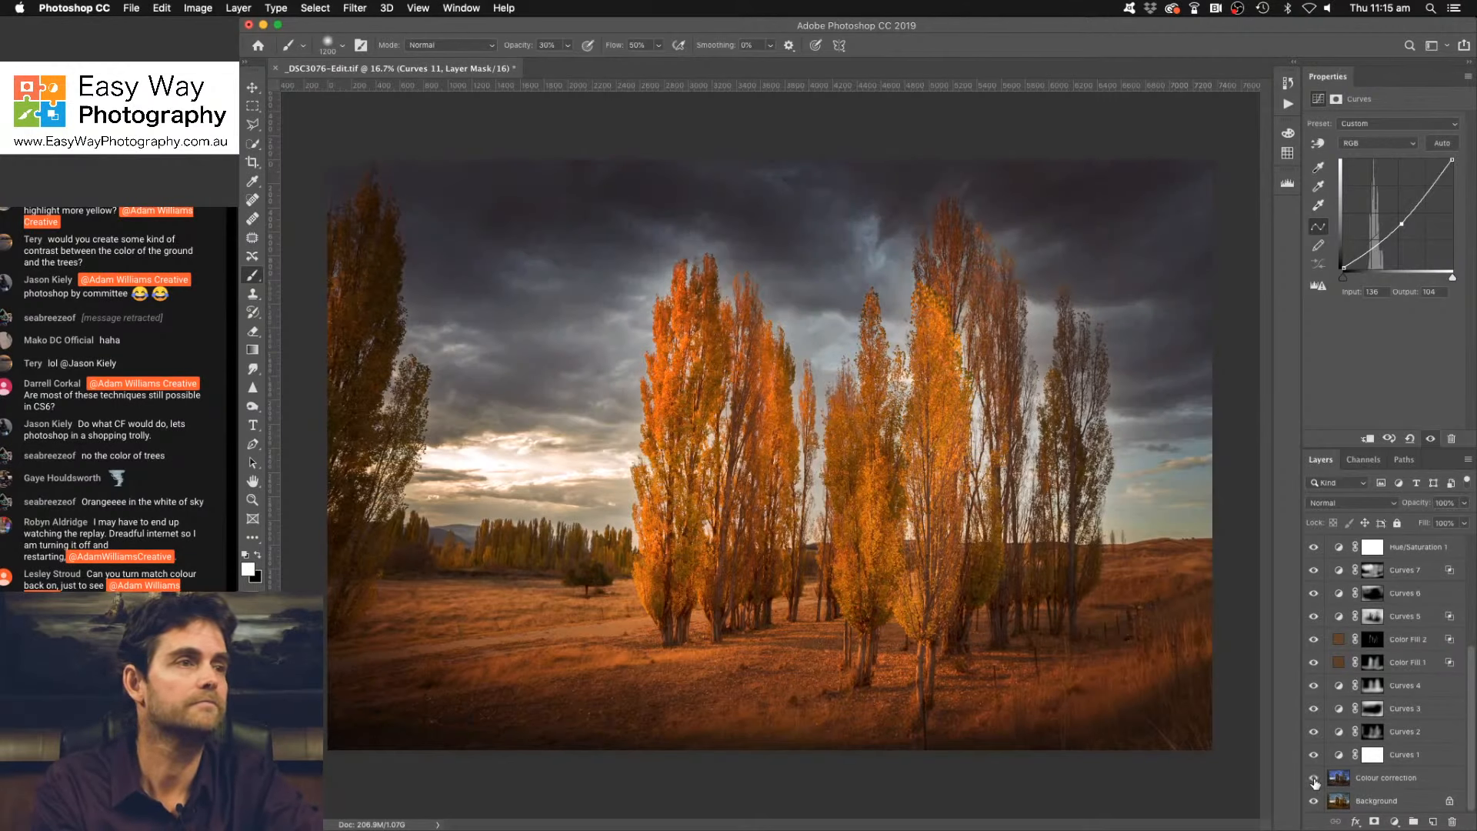
click(1314, 780)
click(1315, 780)
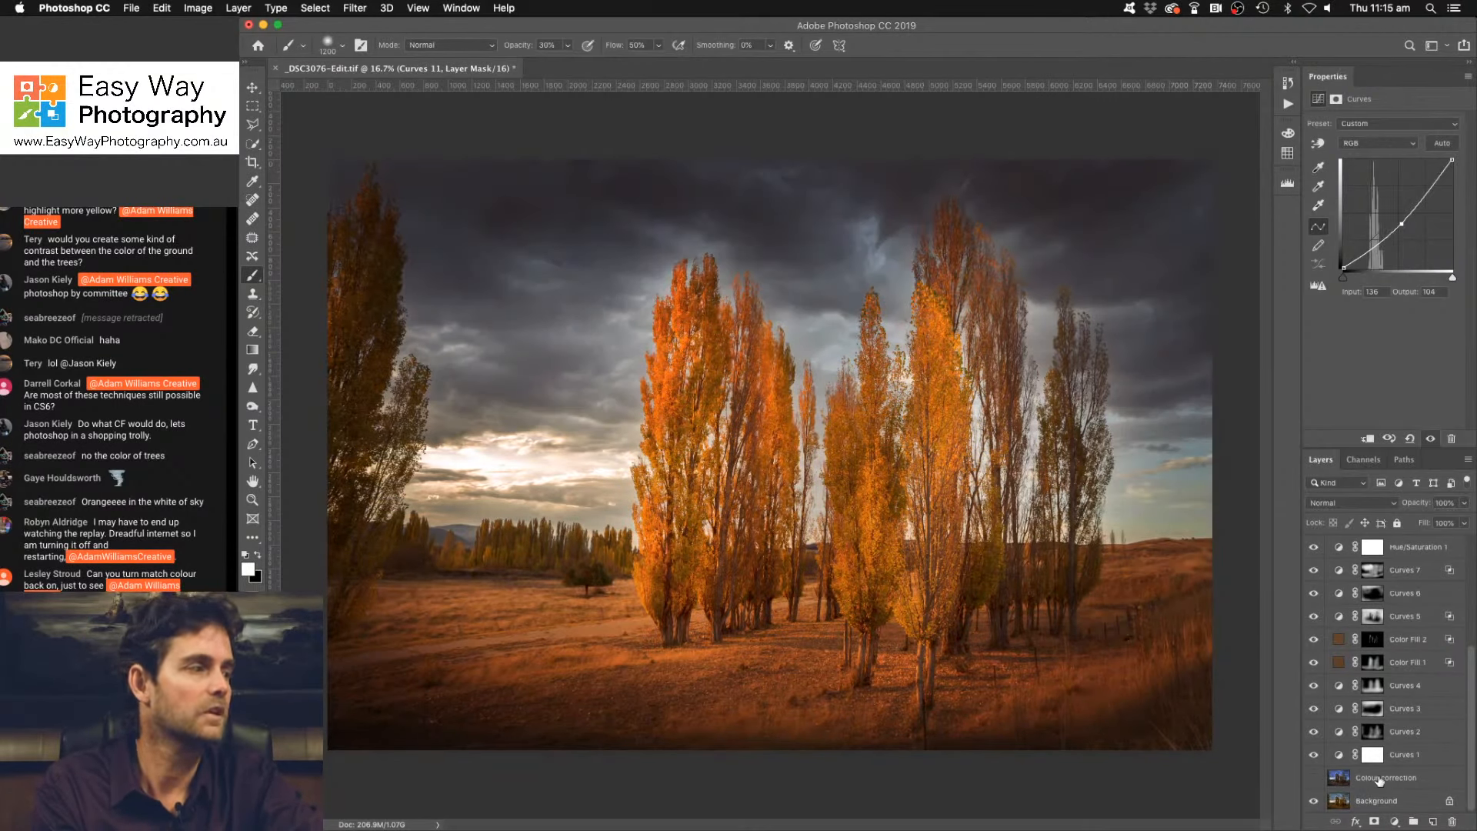
Compare the original Background with the fully edited photo by repeatedly isolating the Background layer and restoring the other layers.
scroll(1376, 779, up, 5)
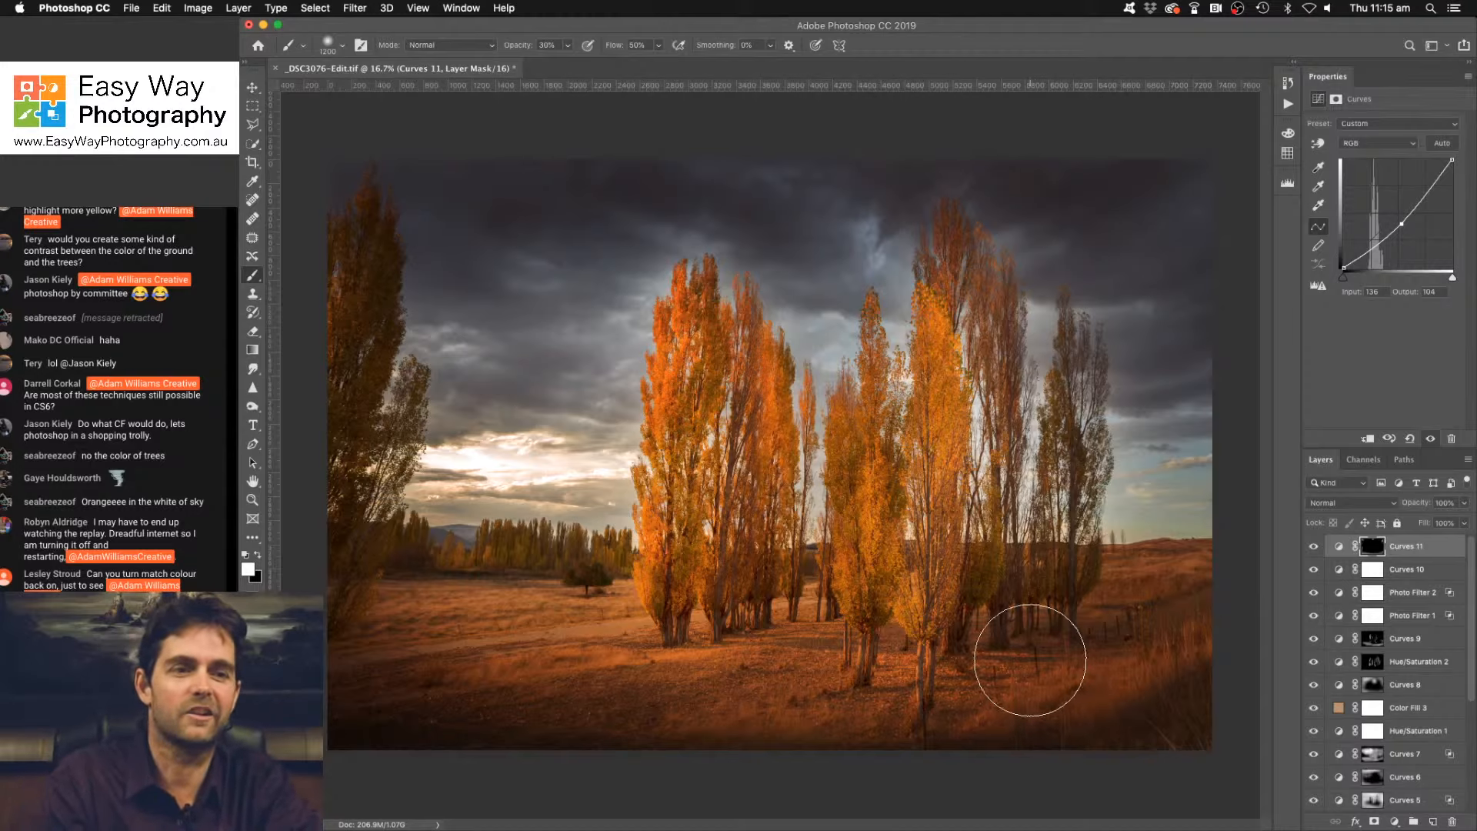
scroll(1461, 761, down, 5)
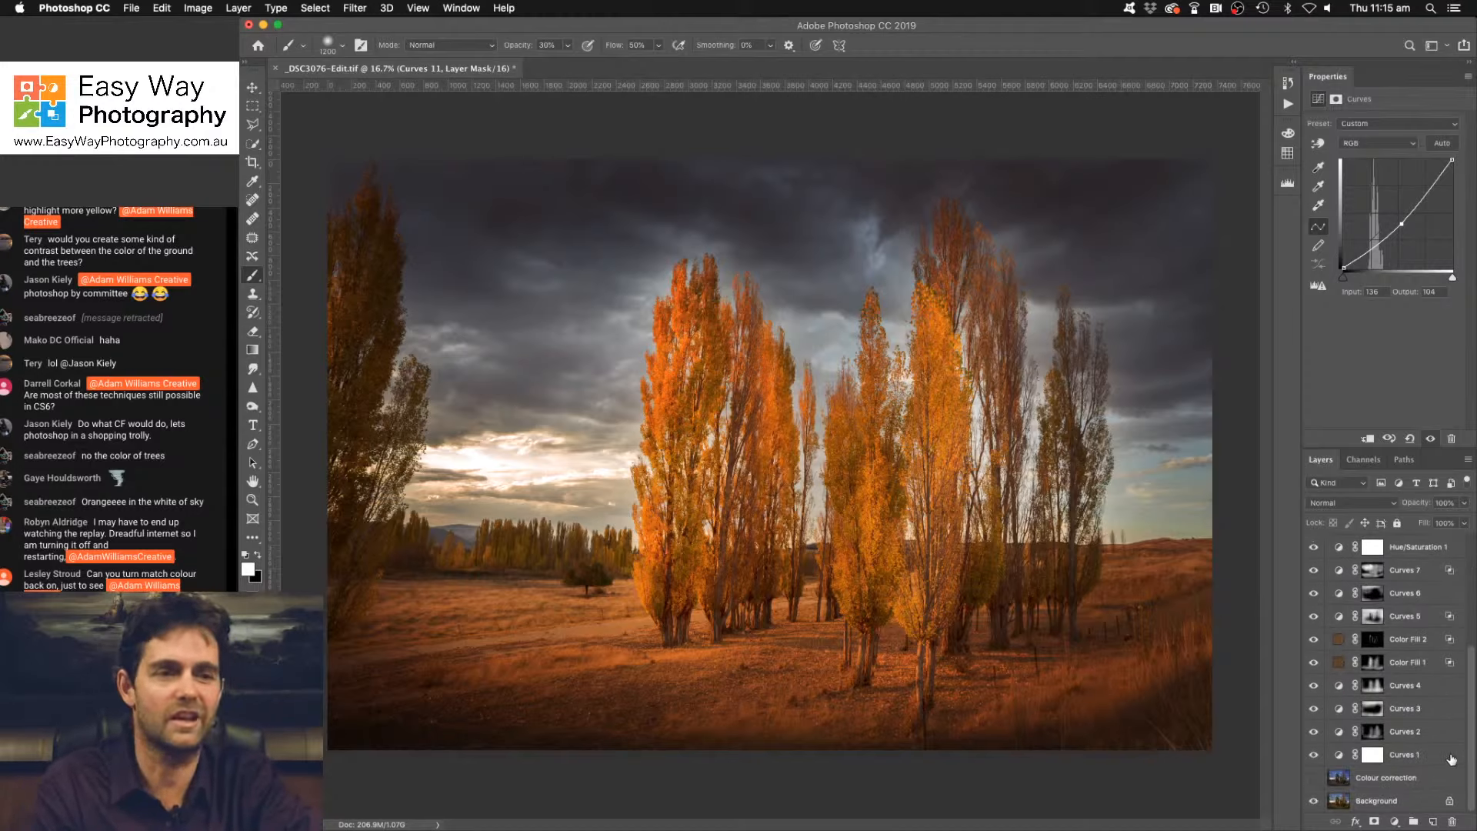
alt+click(1313, 802)
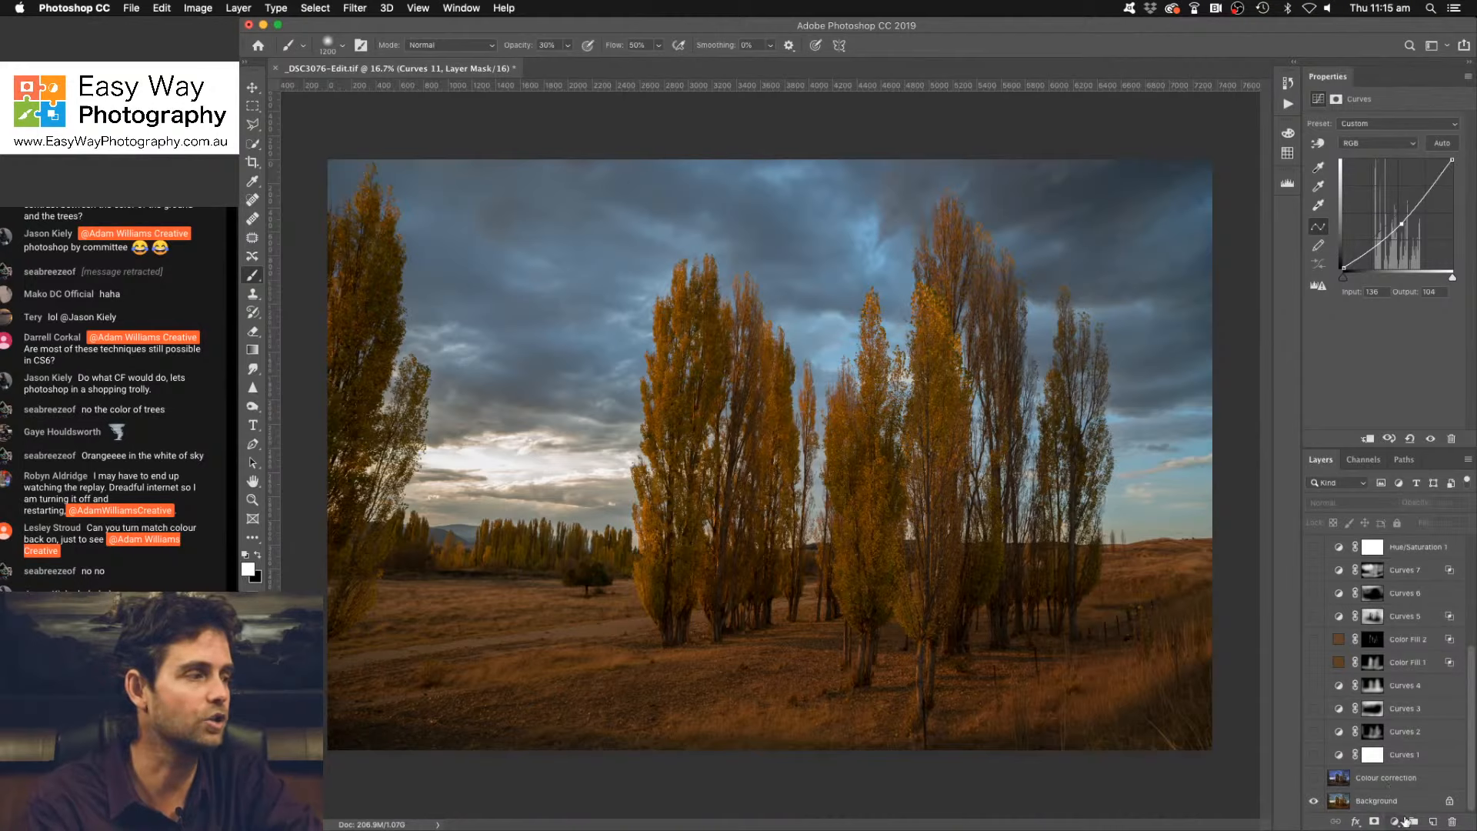
alt+click(1314, 801)
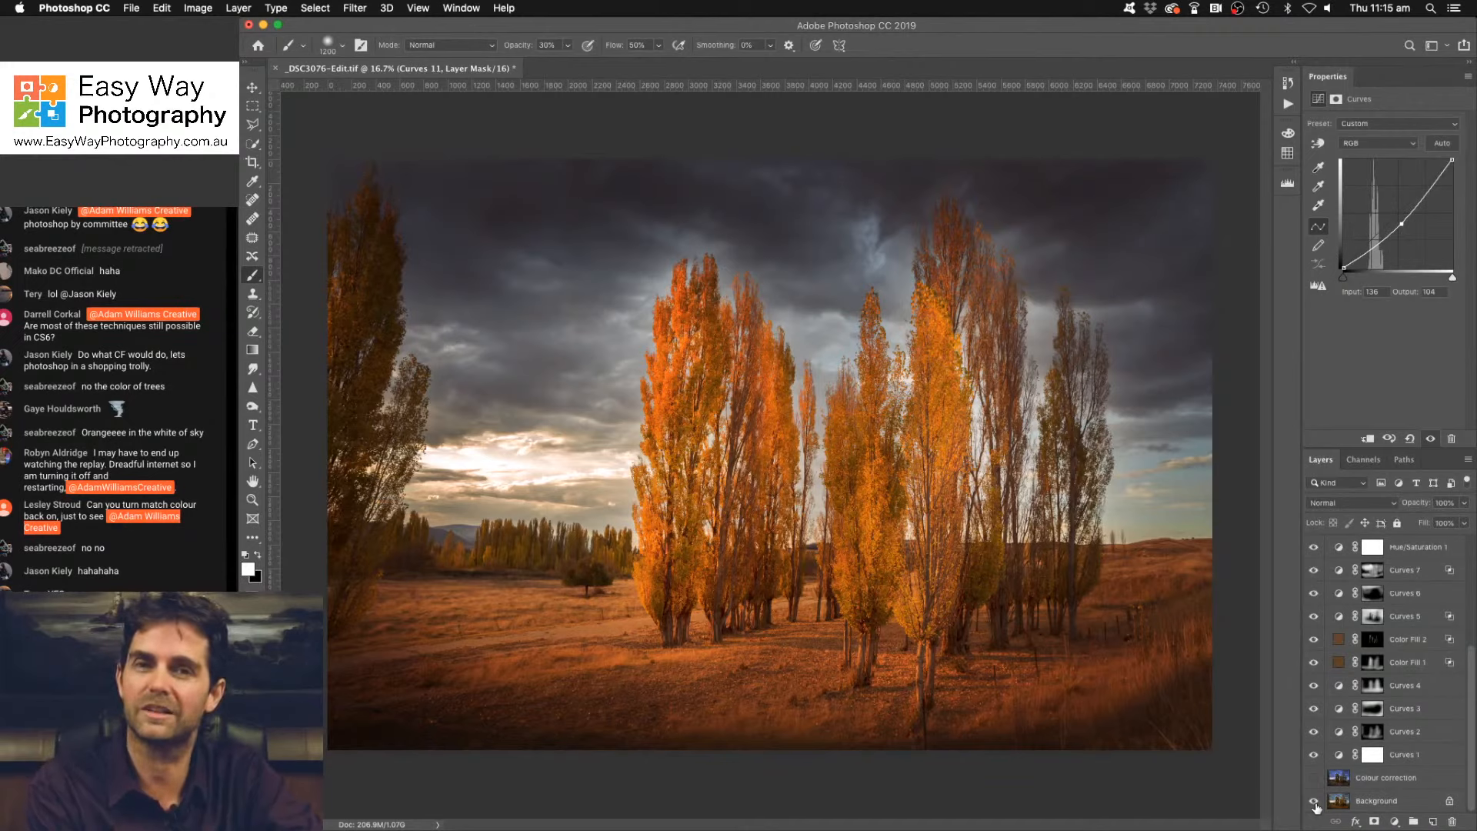
alt+click(1314, 801)
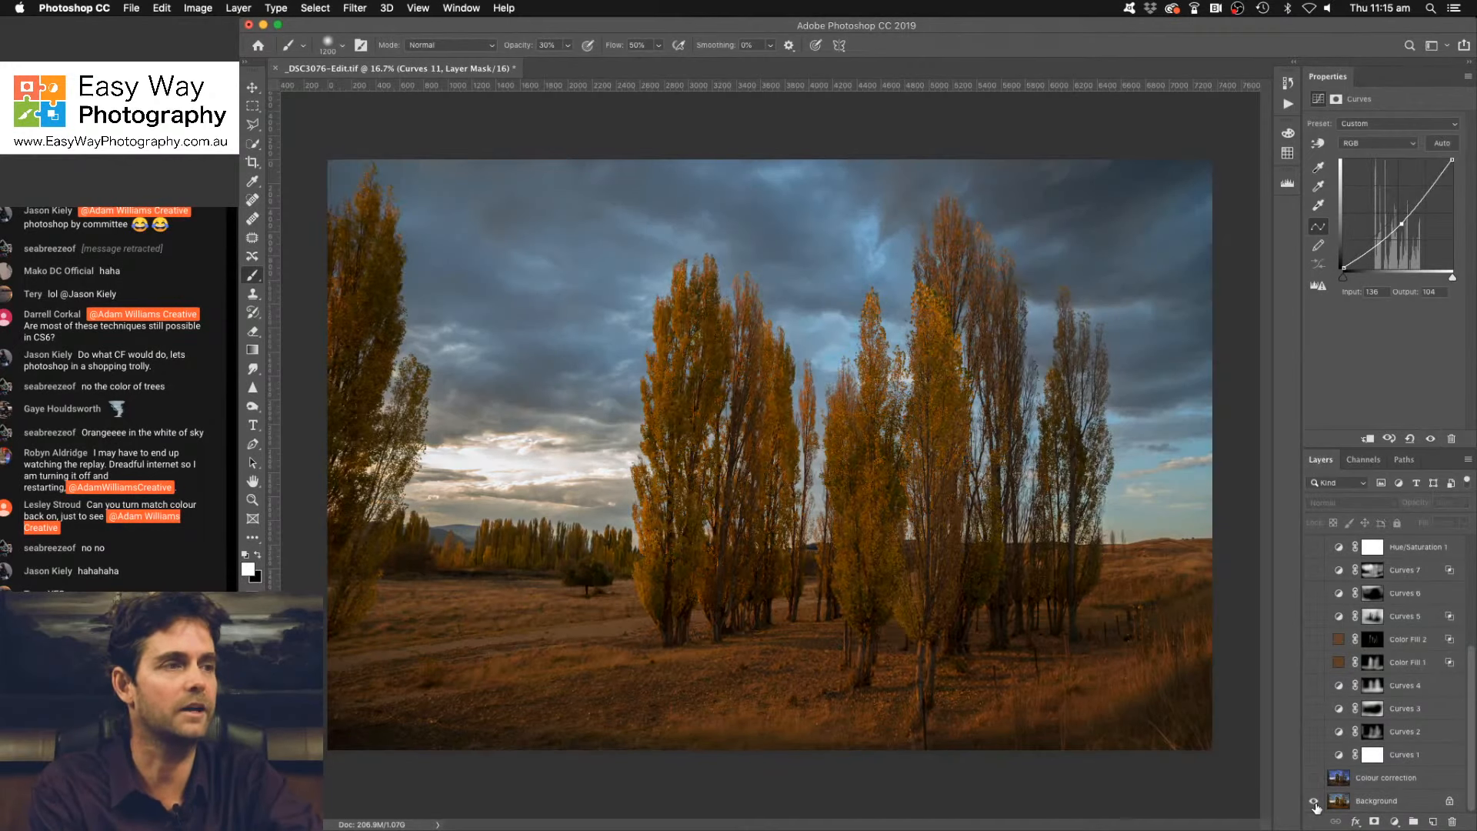
alt+click(1314, 801)
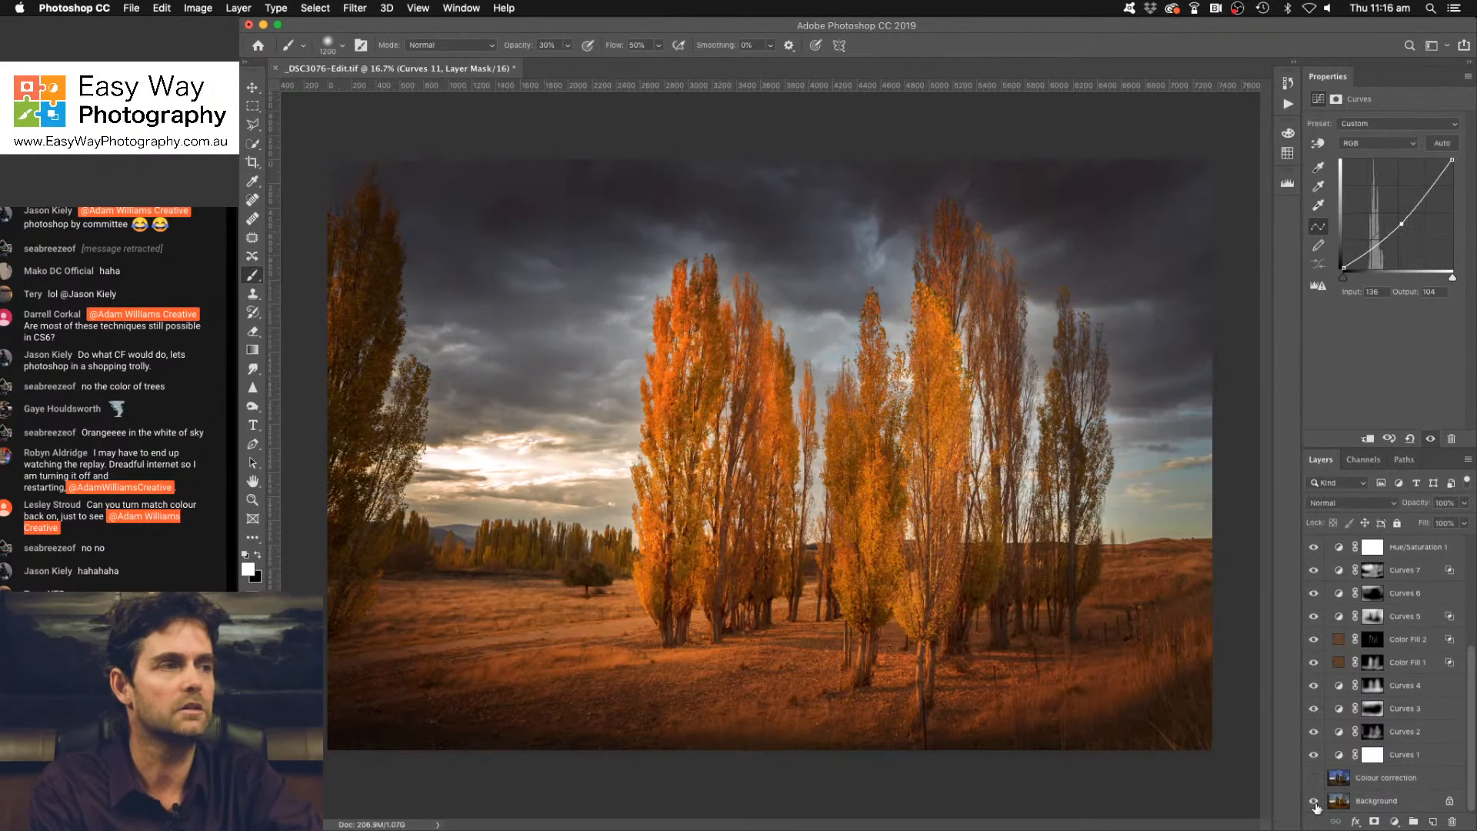
alt+click(1314, 800)
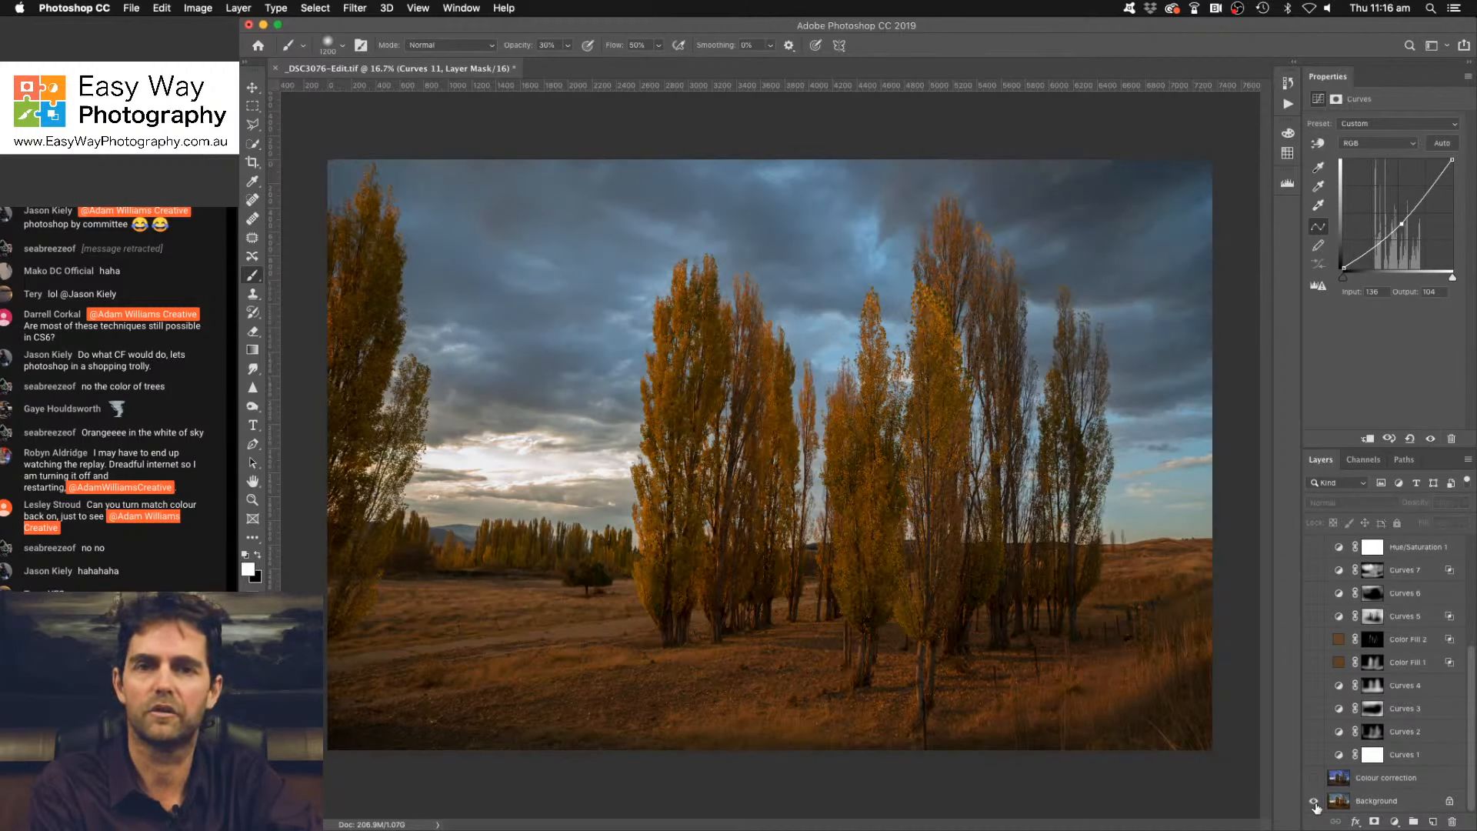
alt+click(1313, 801)
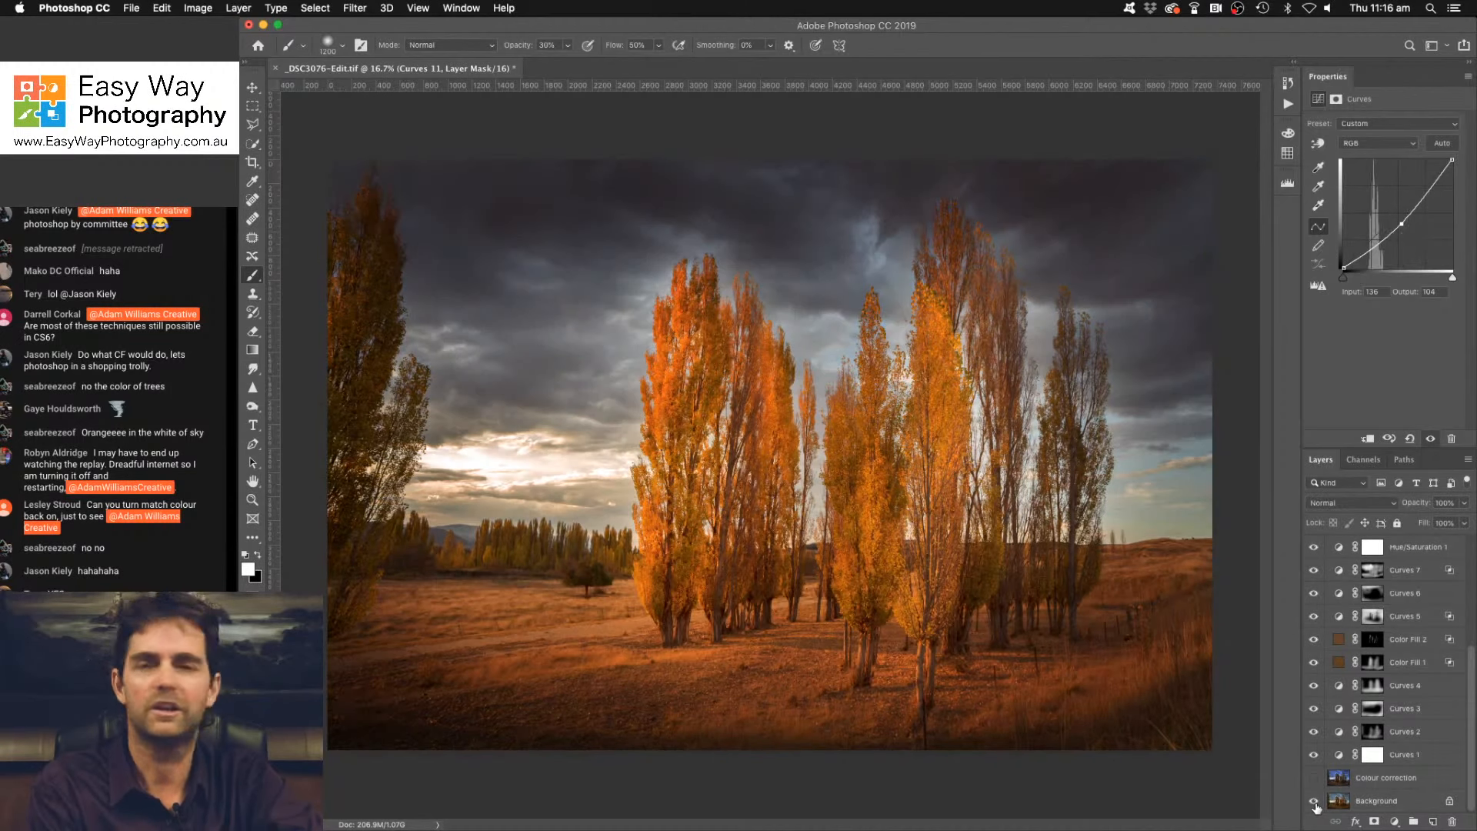
alt+click(1314, 801)
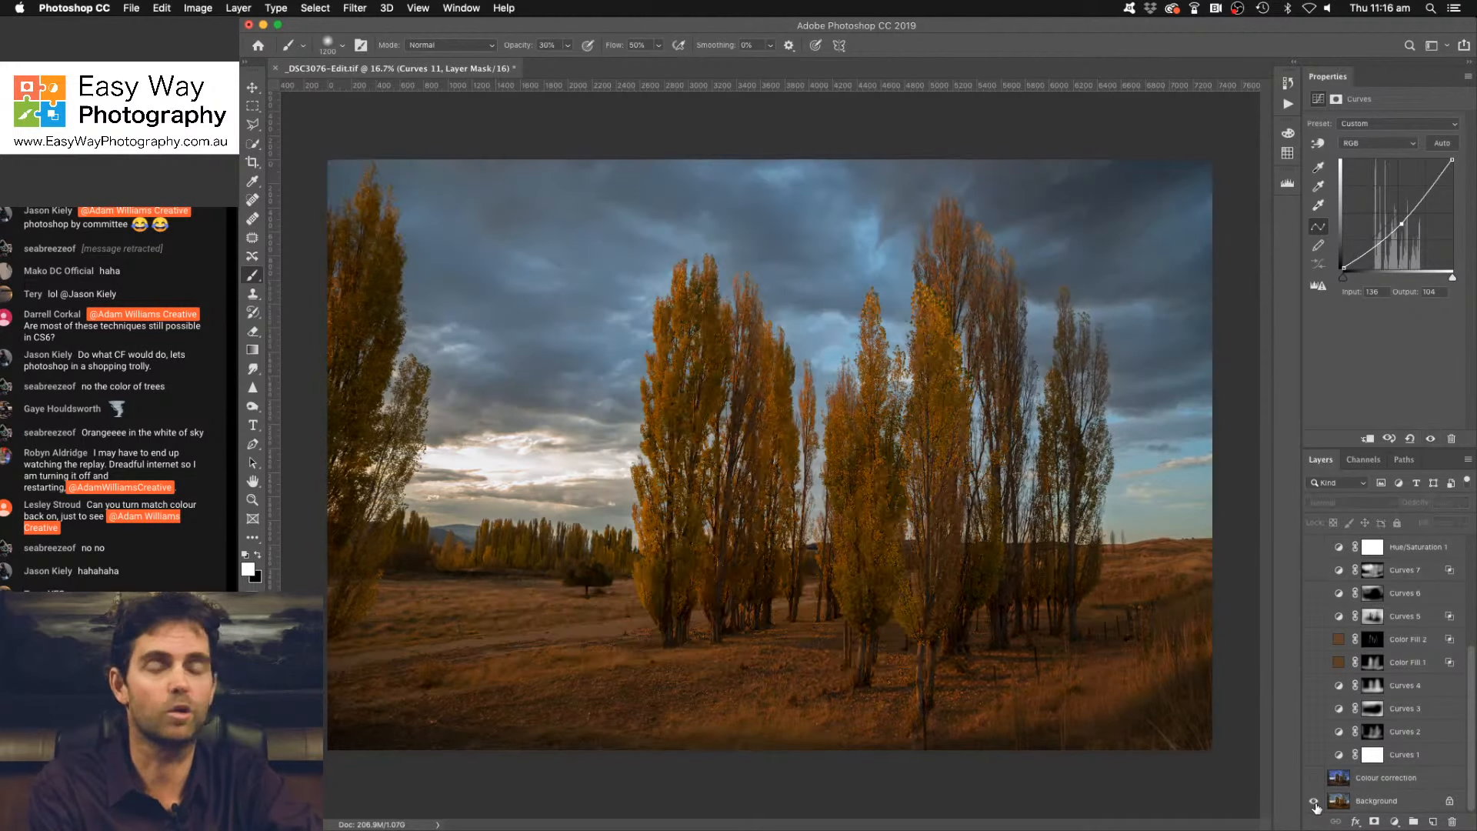
Restore all edit layers and isolate the Background layer again for another before-and-after check, finishing with the edits shown.
alt+click(1314, 801)
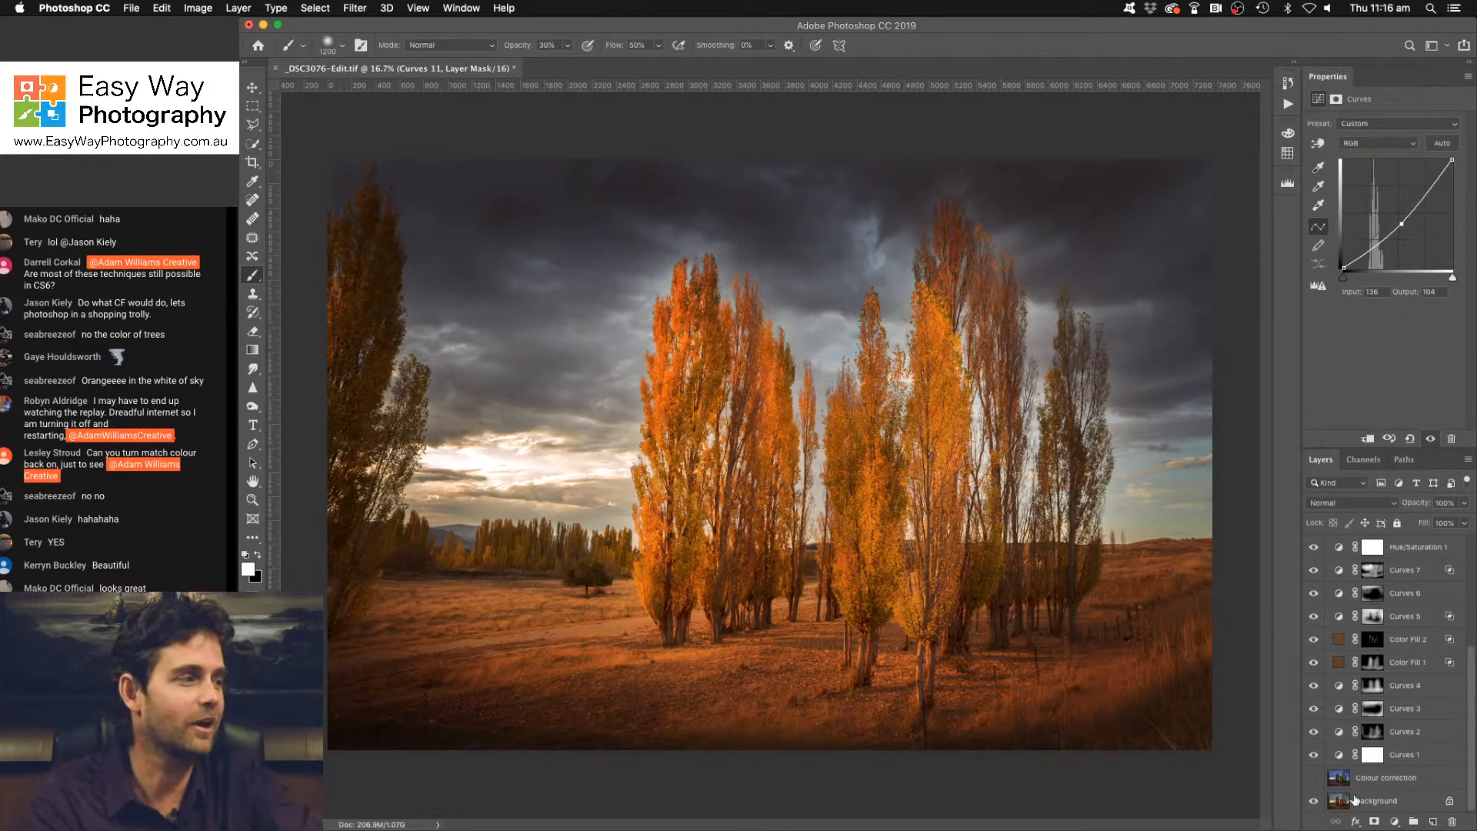
alt+click(1315, 801)
alt+click(1314, 801)
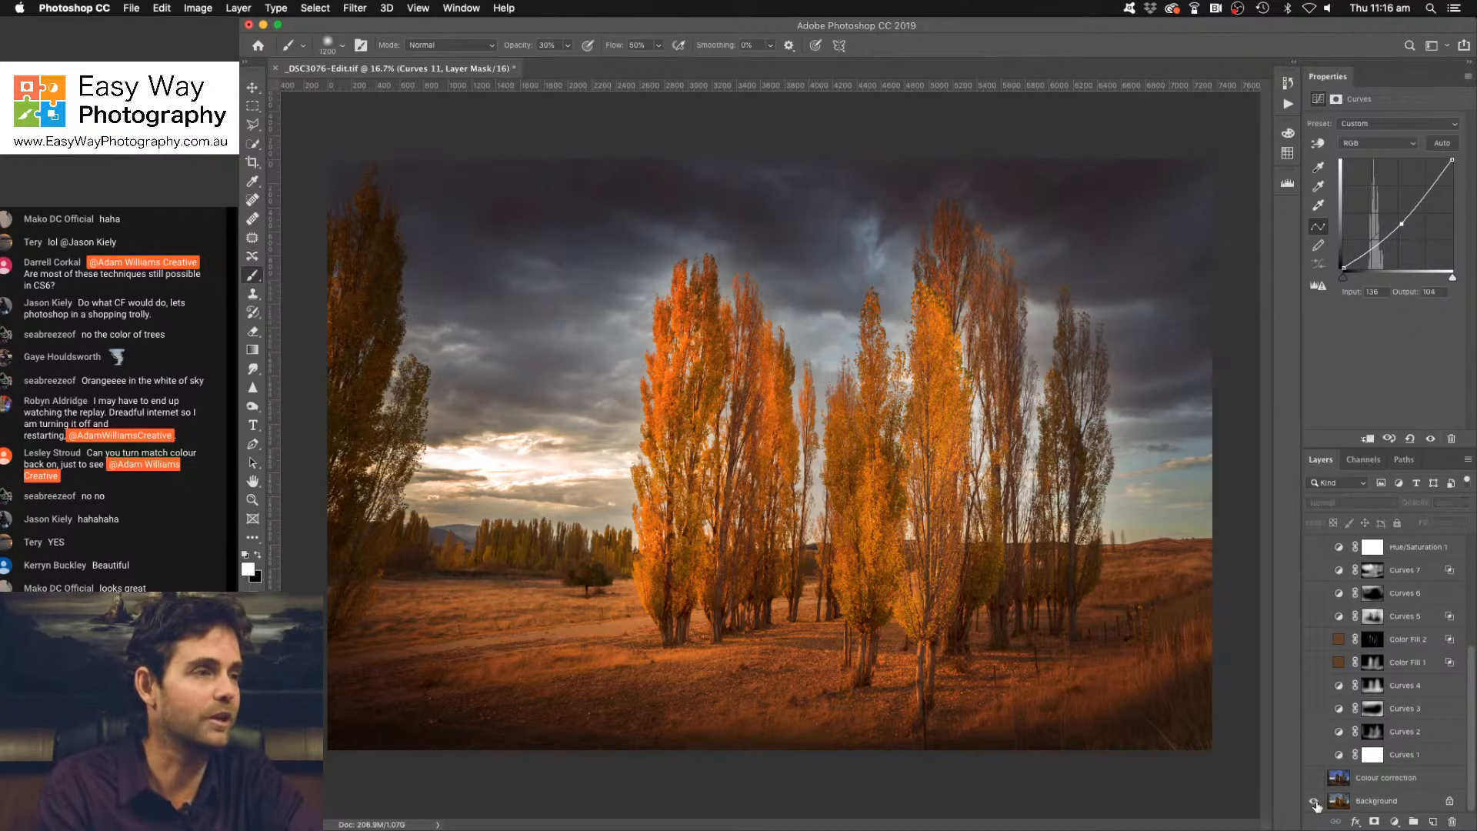
alt+click(1317, 800)
alt+click(1317, 801)
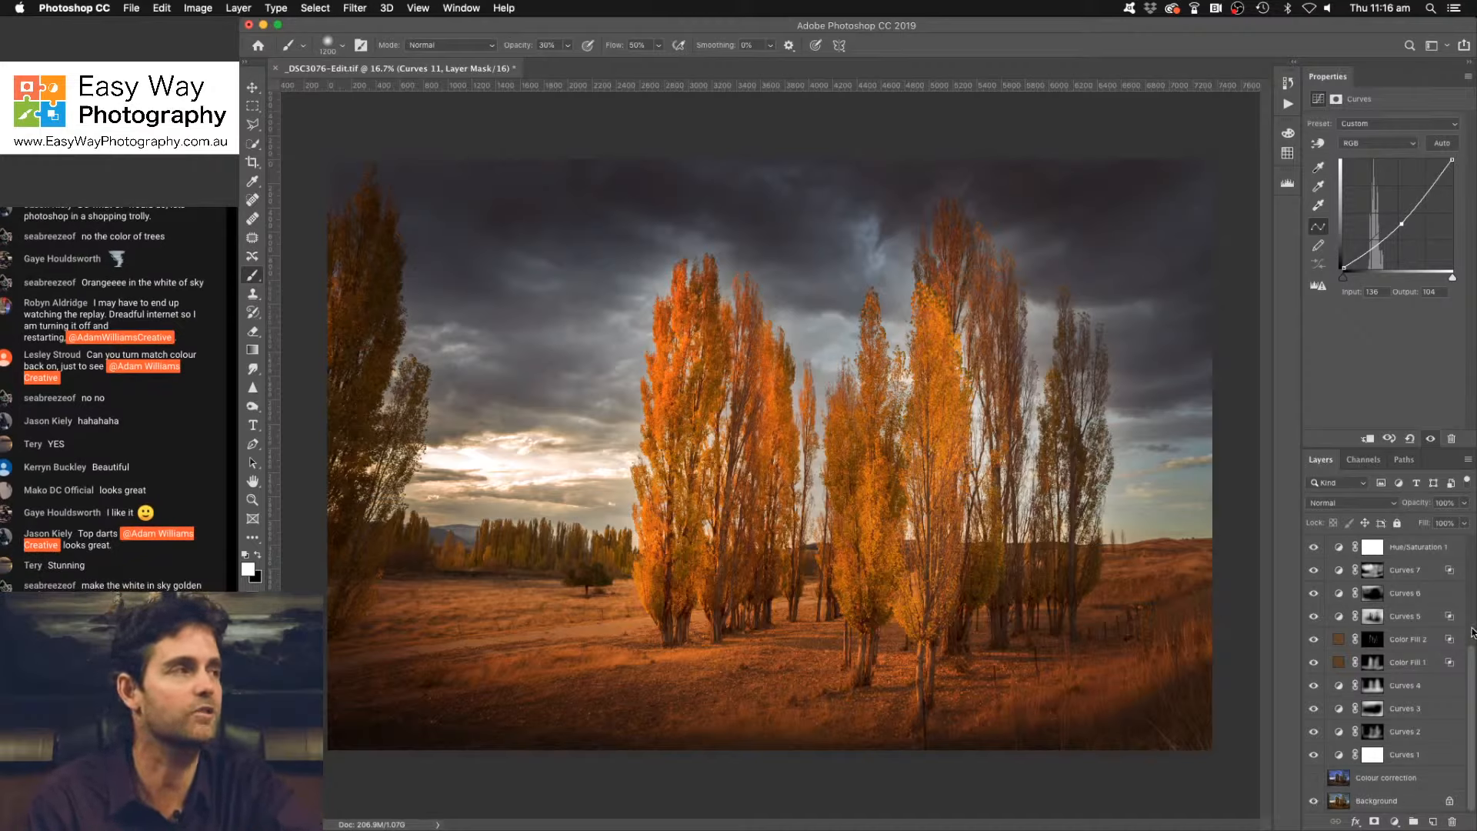
Add a new Curves adjustment layer on top of the layer stack and apply its Auto correction.
click(1396, 821)
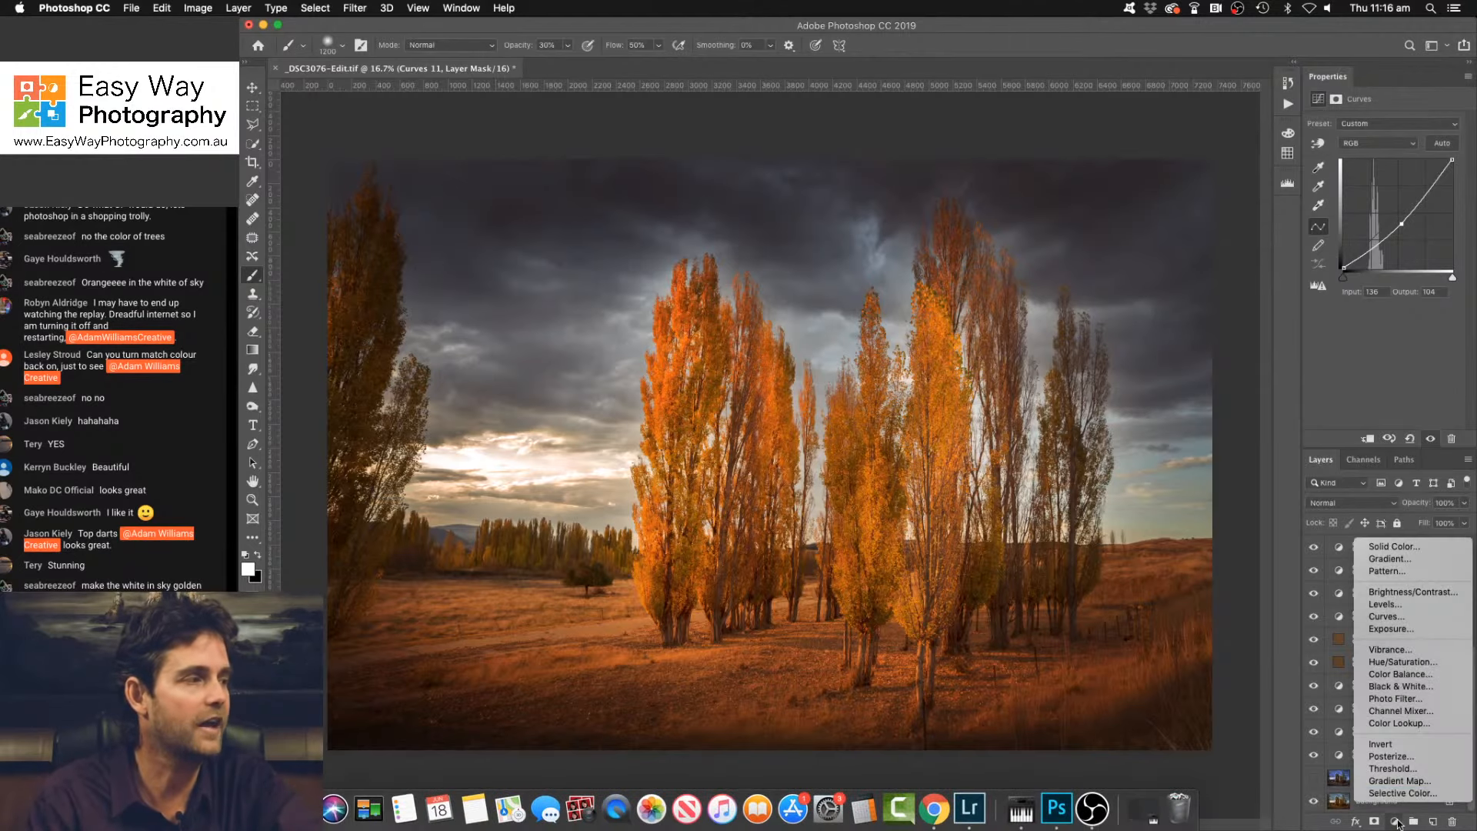
click(1415, 616)
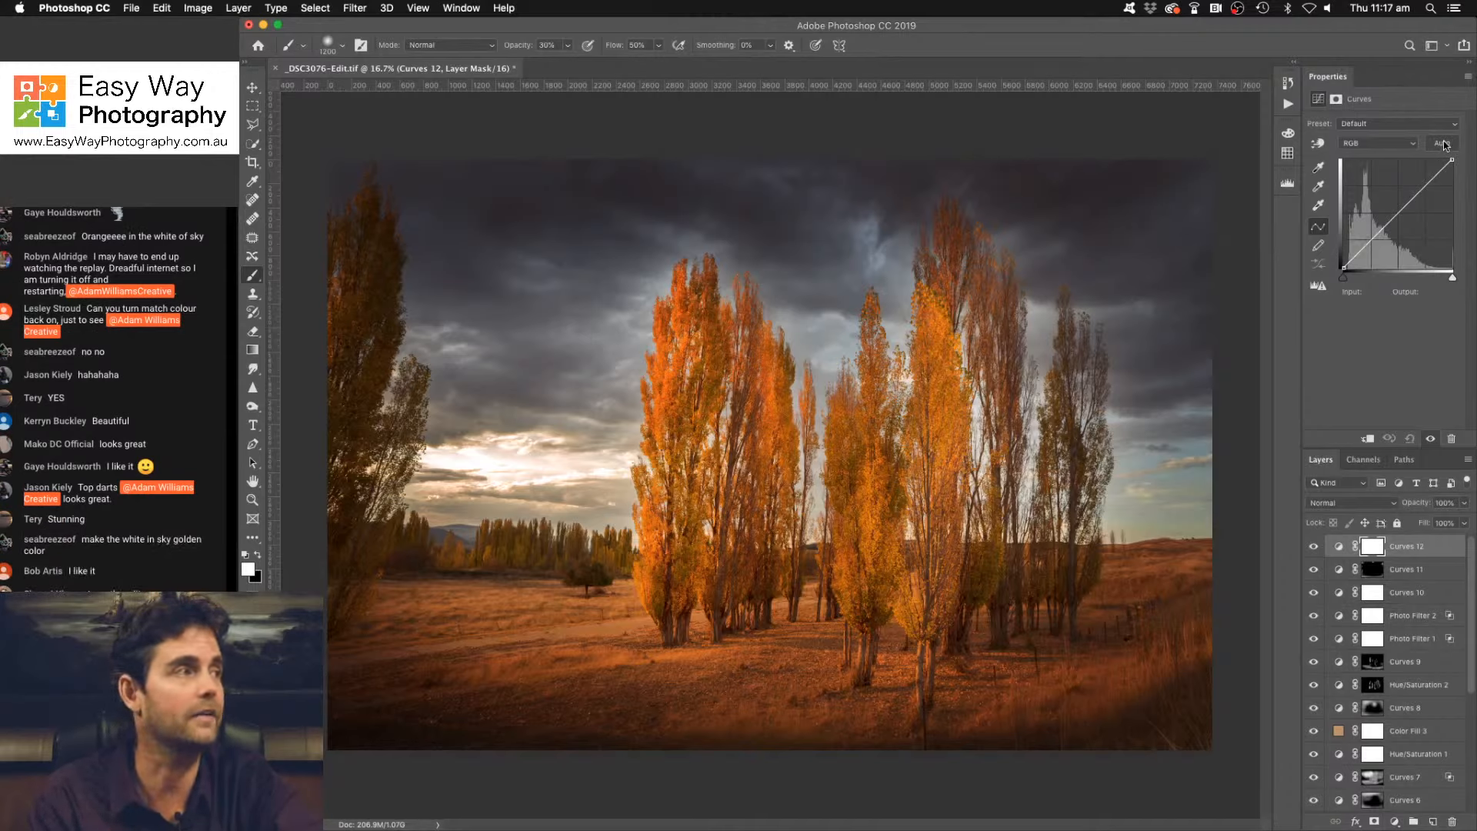
click(1442, 144)
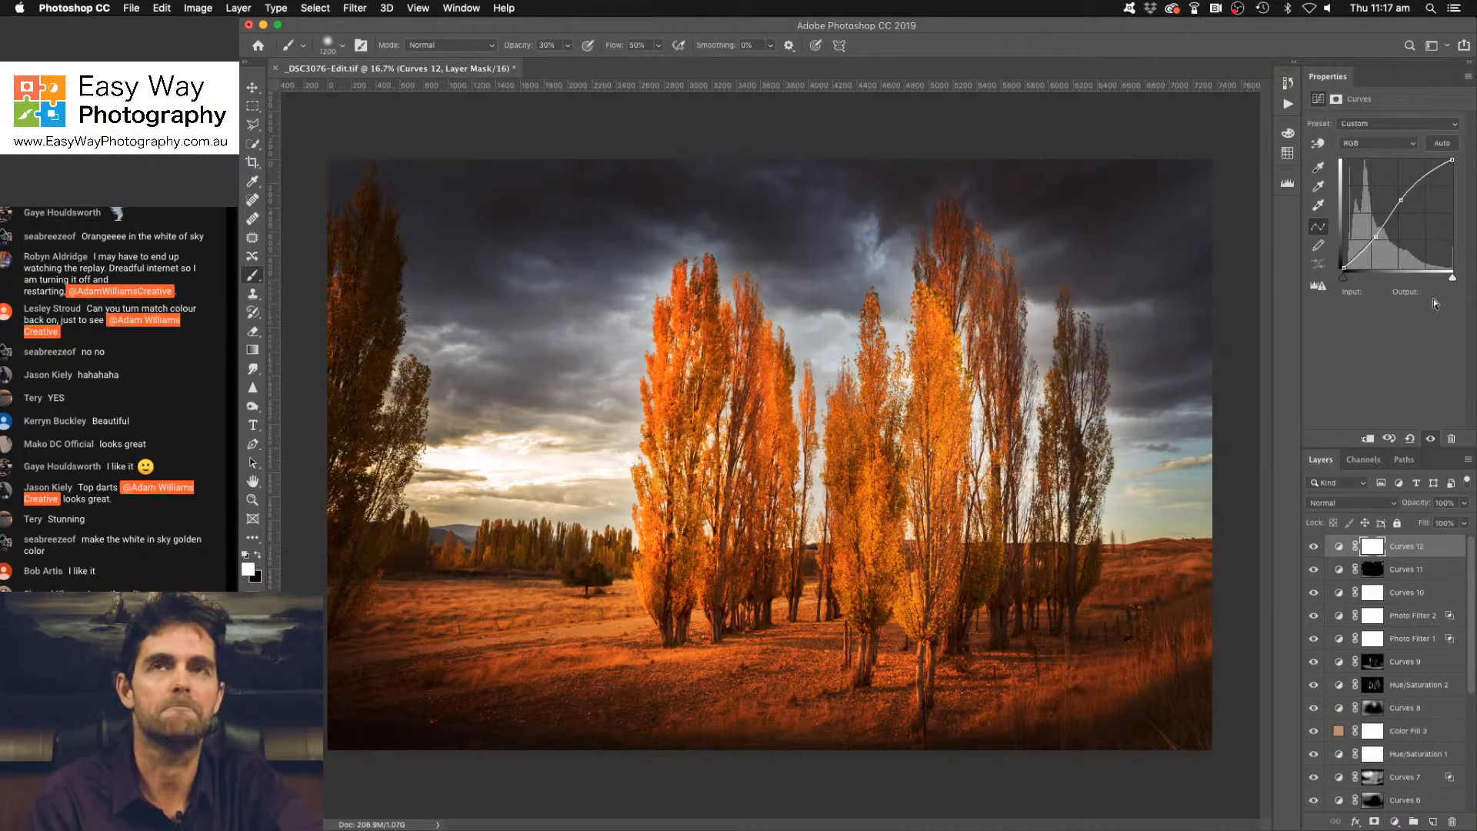
Try the Auto Color Correction algorithms on Curves 12 and apply Enhance Monochromatic Contrast with Snap Neutral Midtones off.
alt+click(1442, 146)
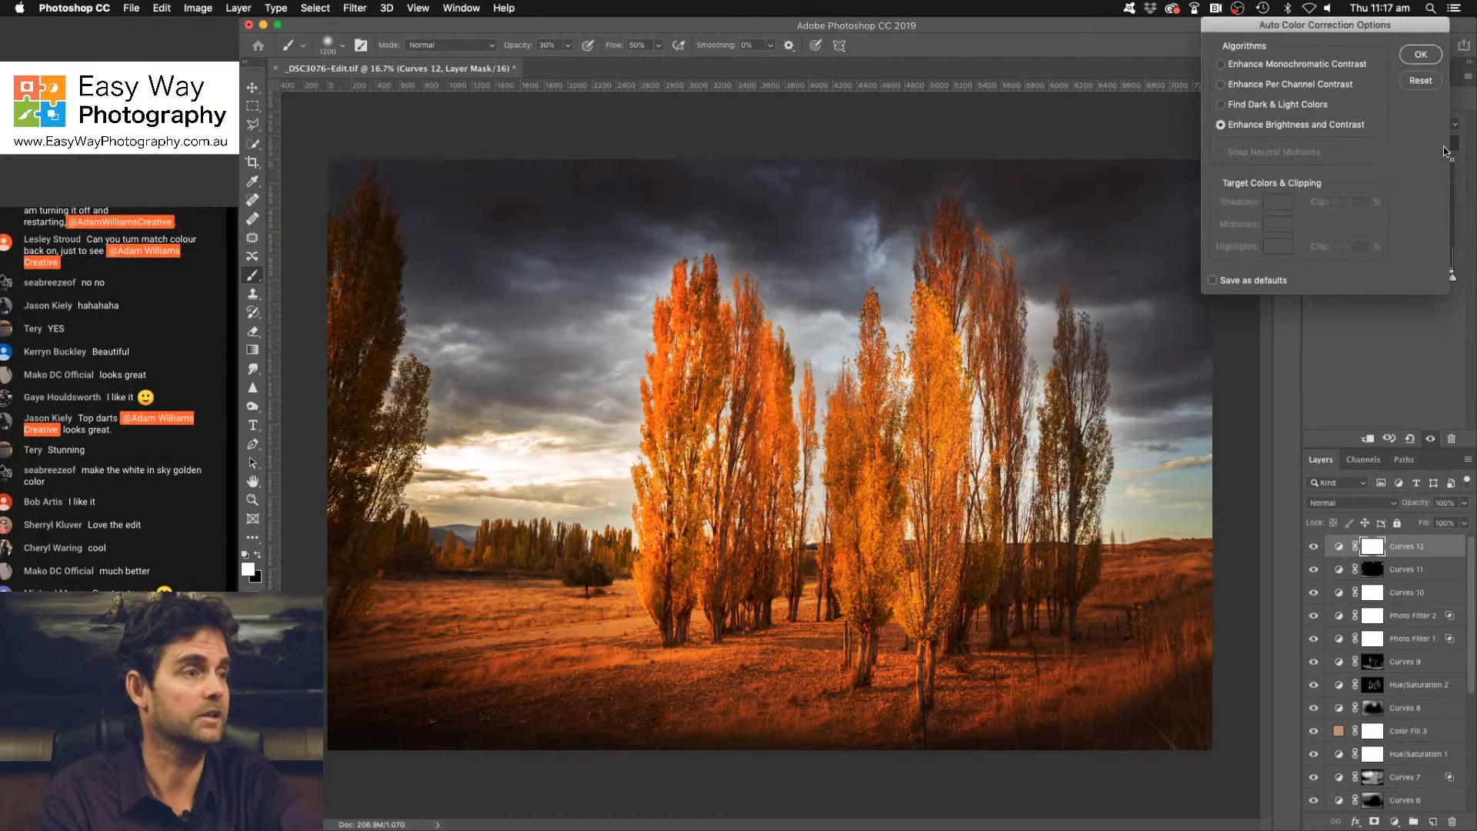
click(1221, 65)
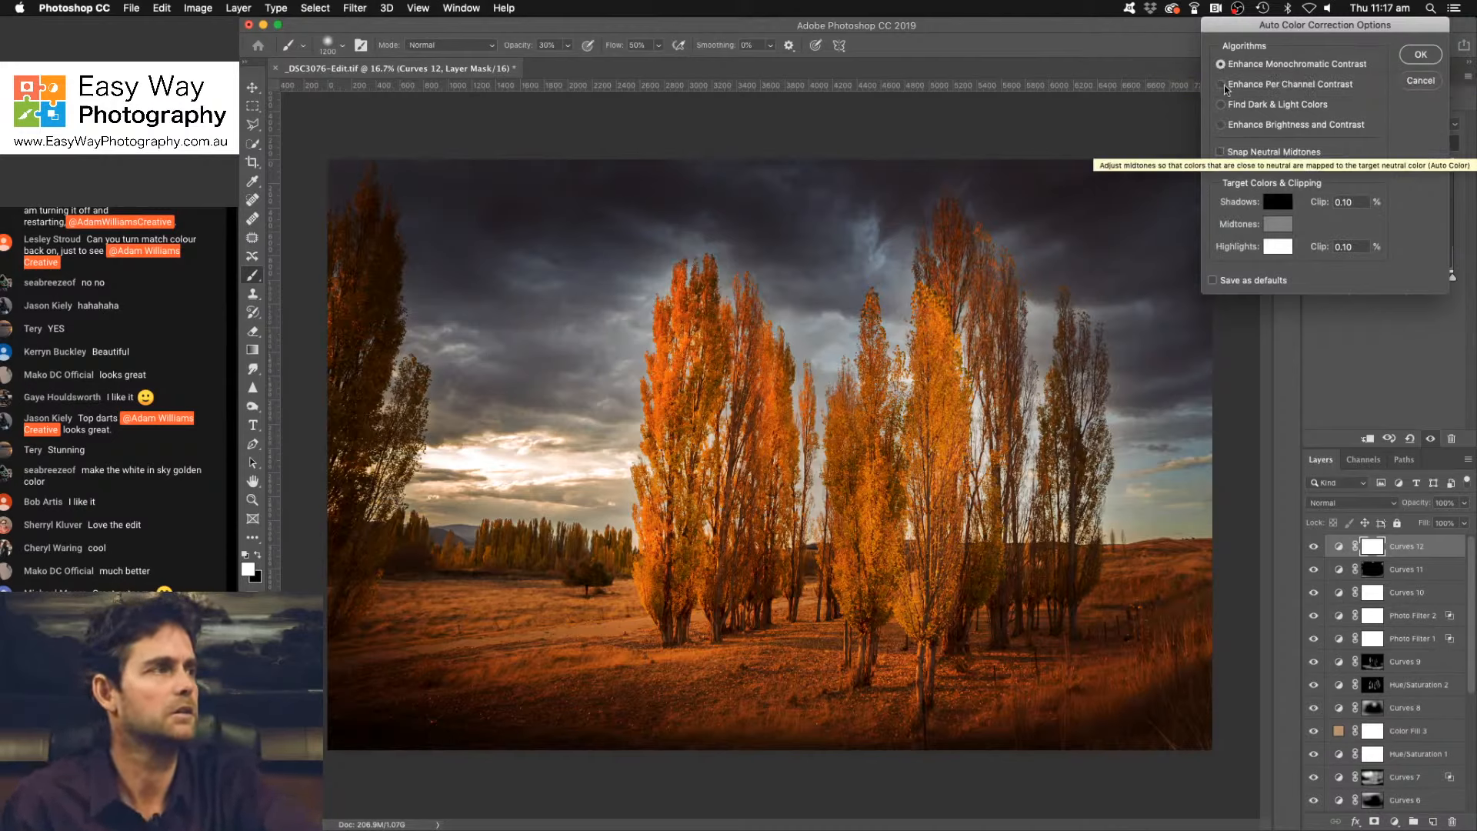
click(1223, 86)
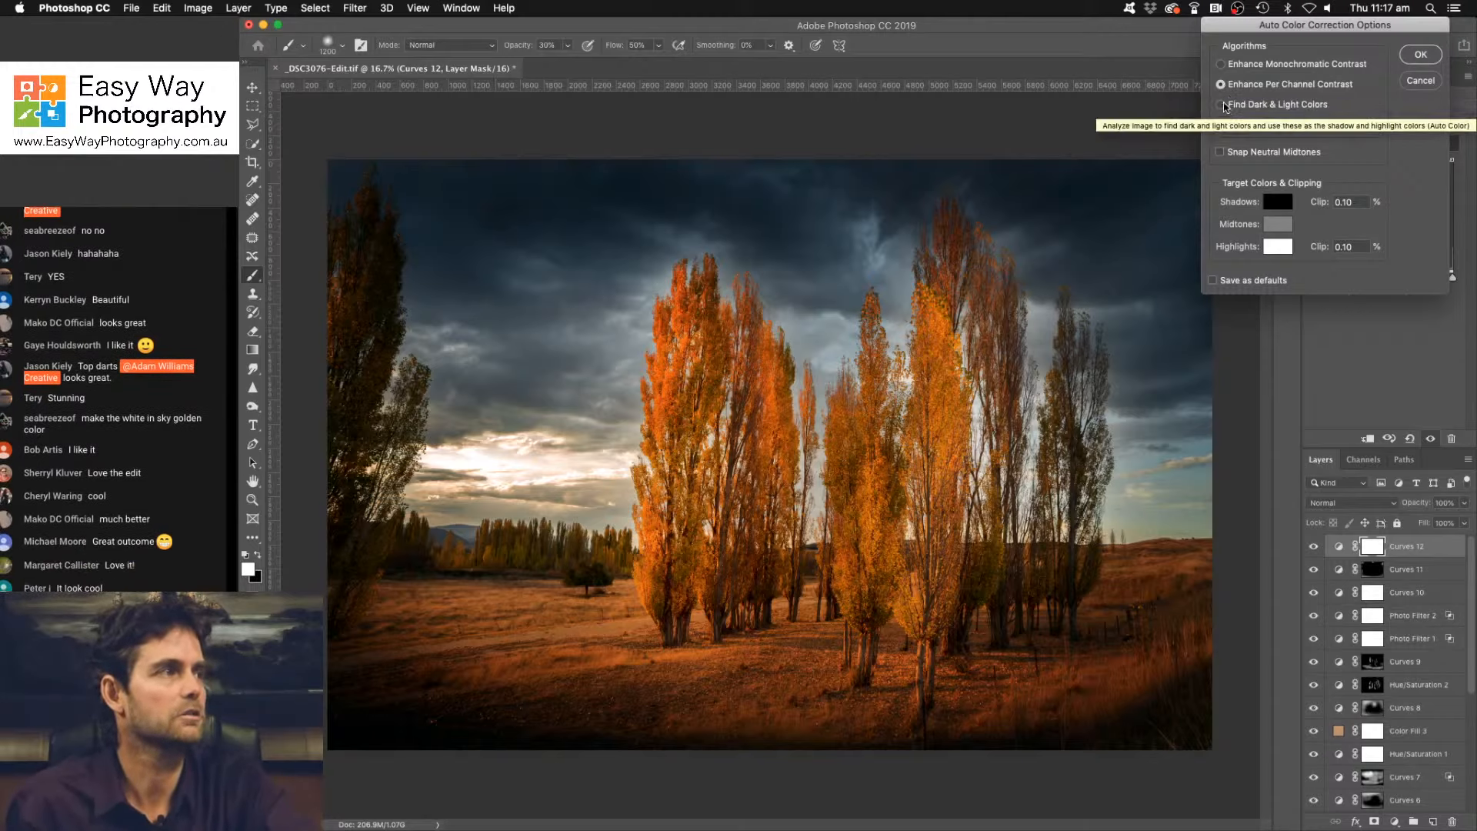
click(1223, 105)
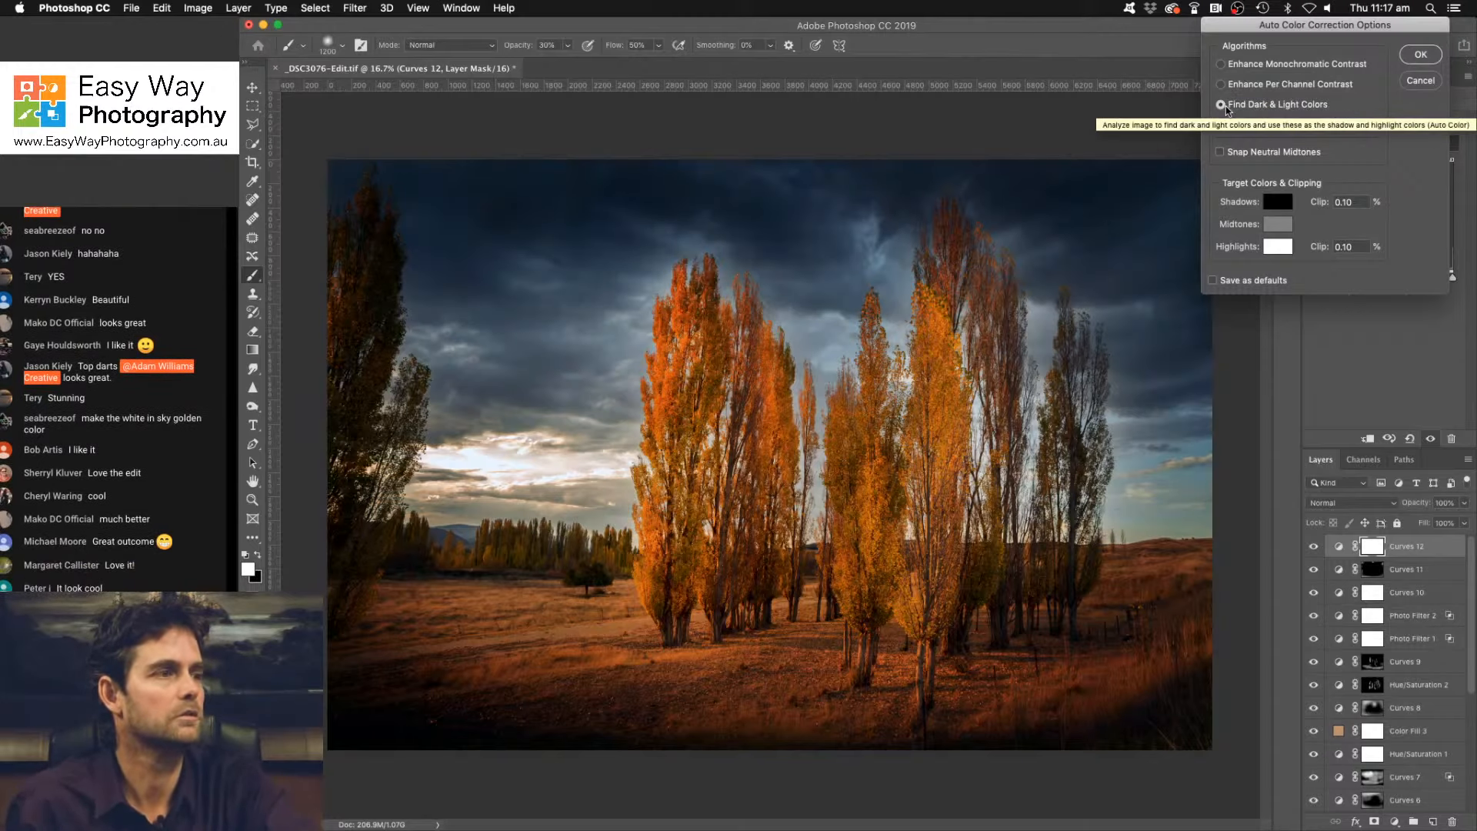
click(1222, 66)
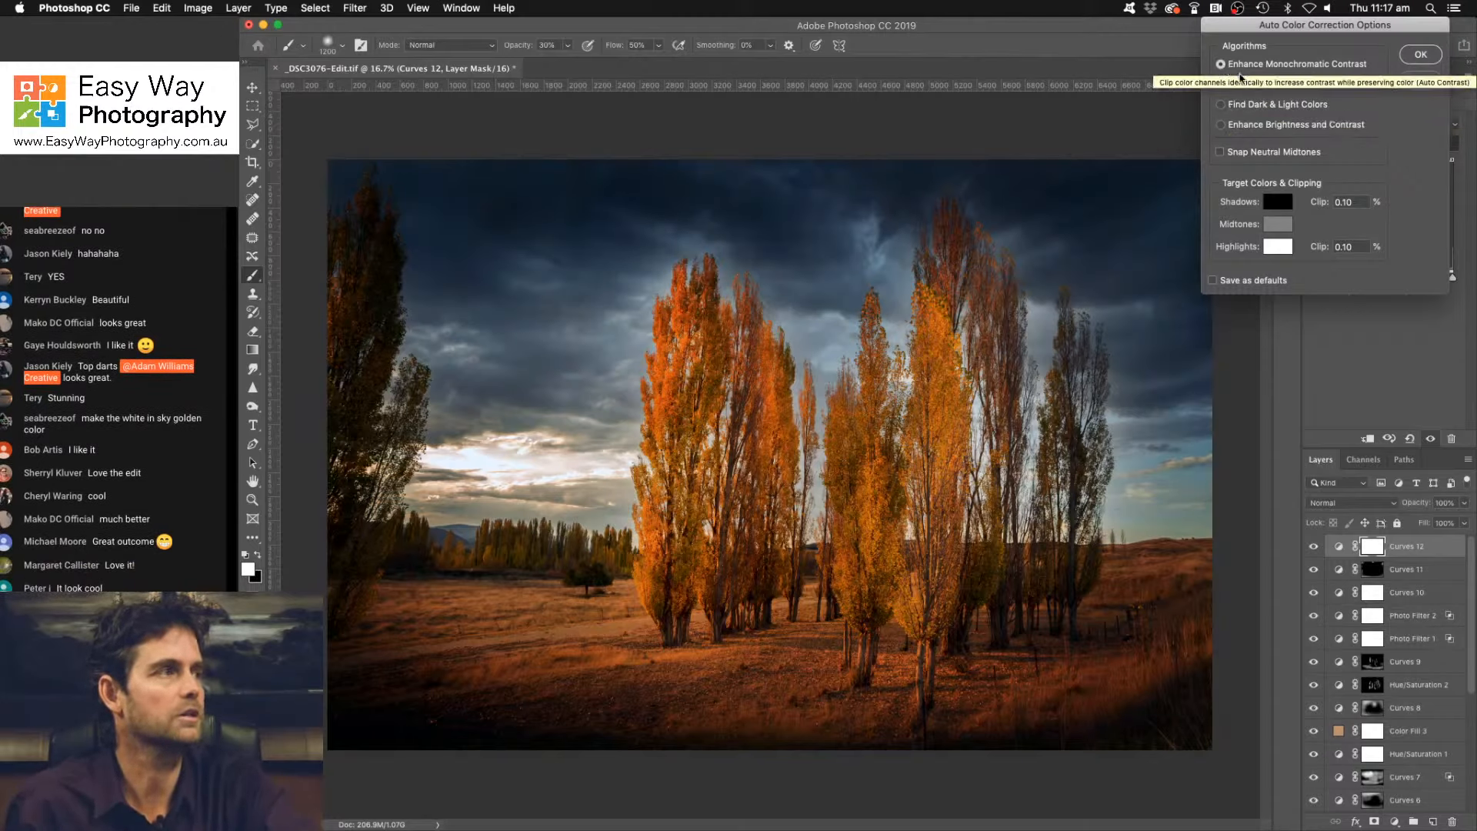
click(1219, 152)
click(1220, 153)
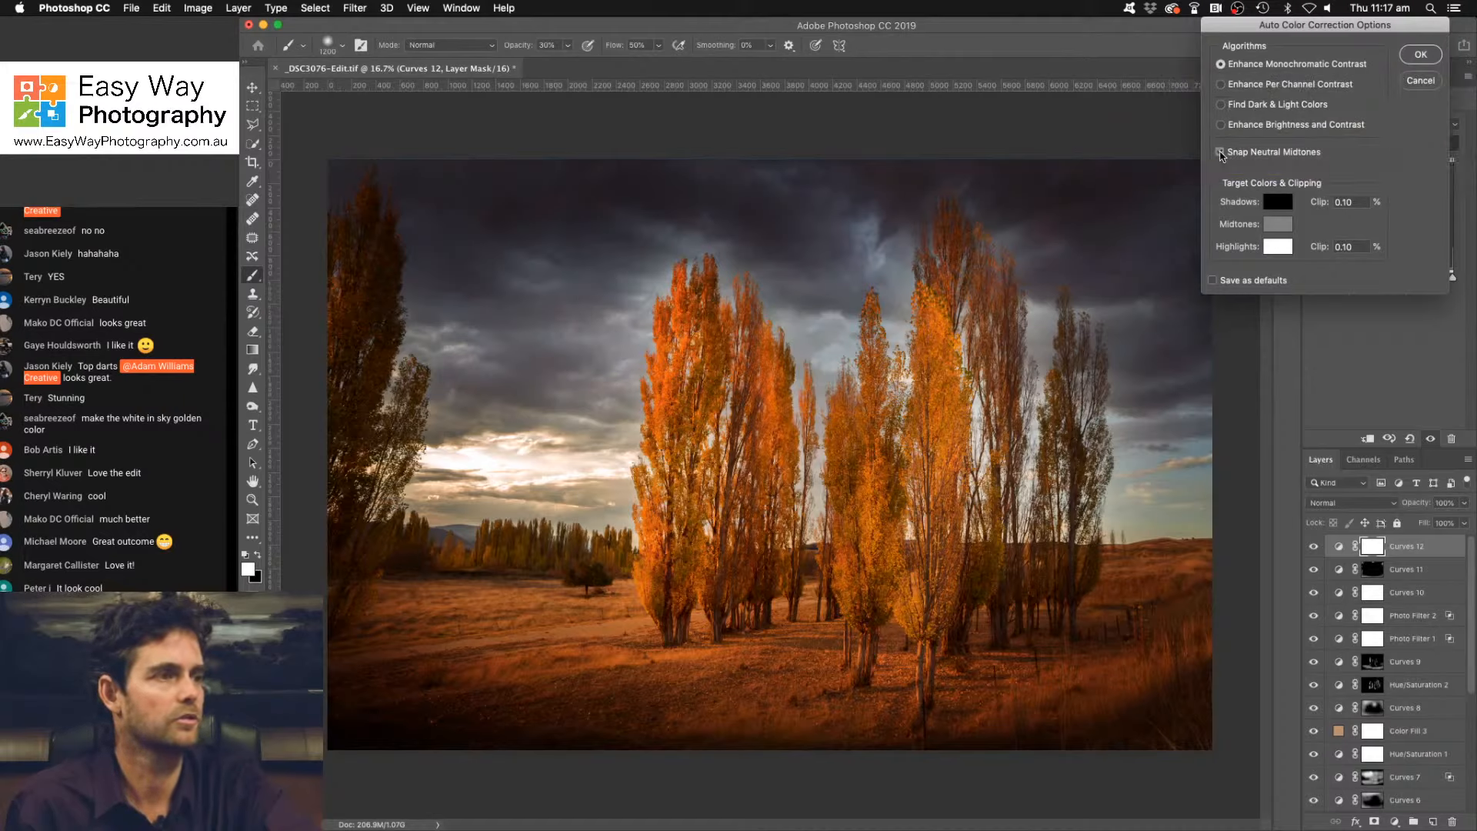
click(1415, 55)
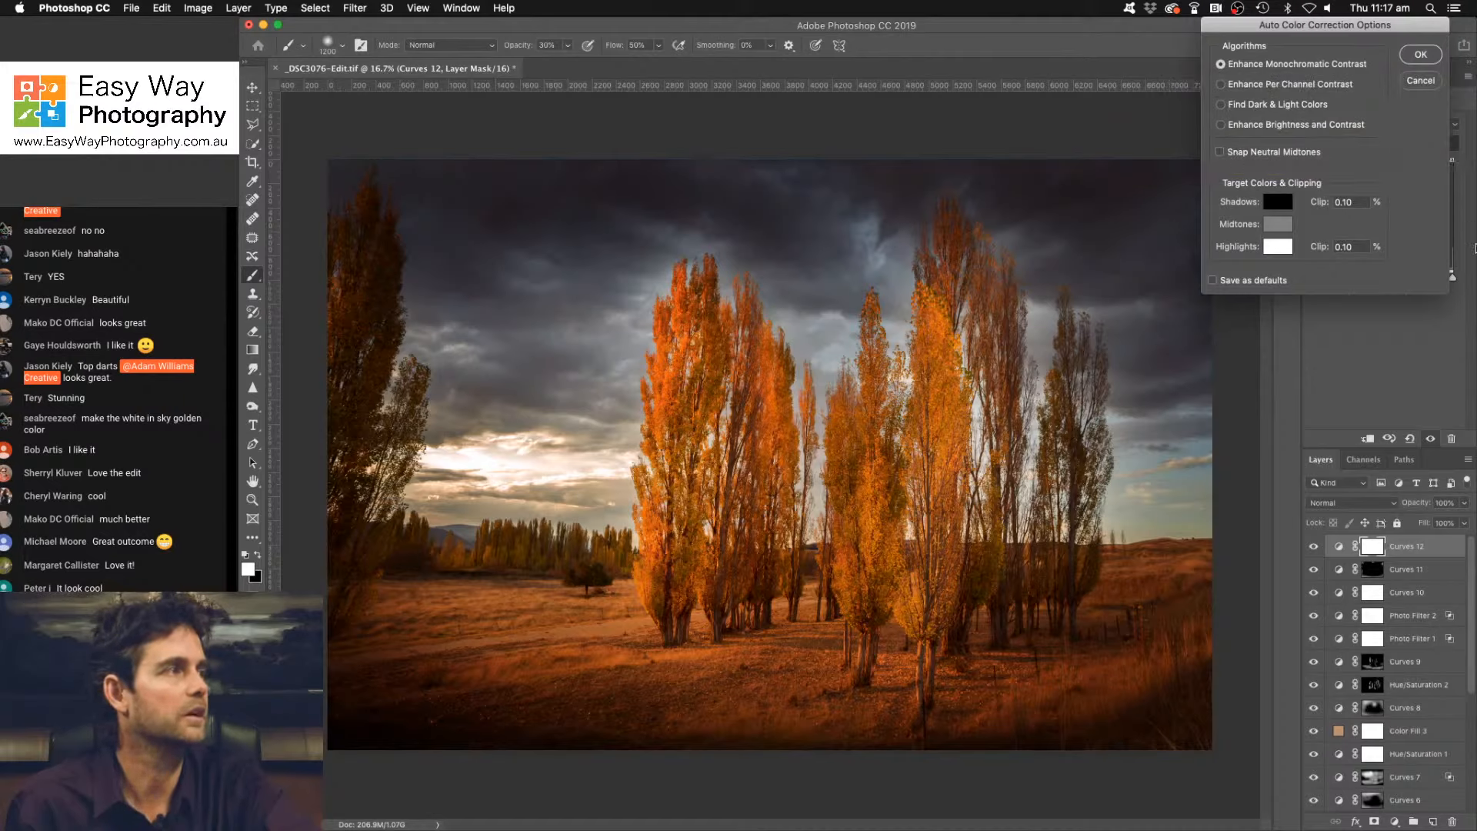
Compare the photo with the Curves 12 contrast layer hidden and shown, leaving the layer shown.
click(1313, 547)
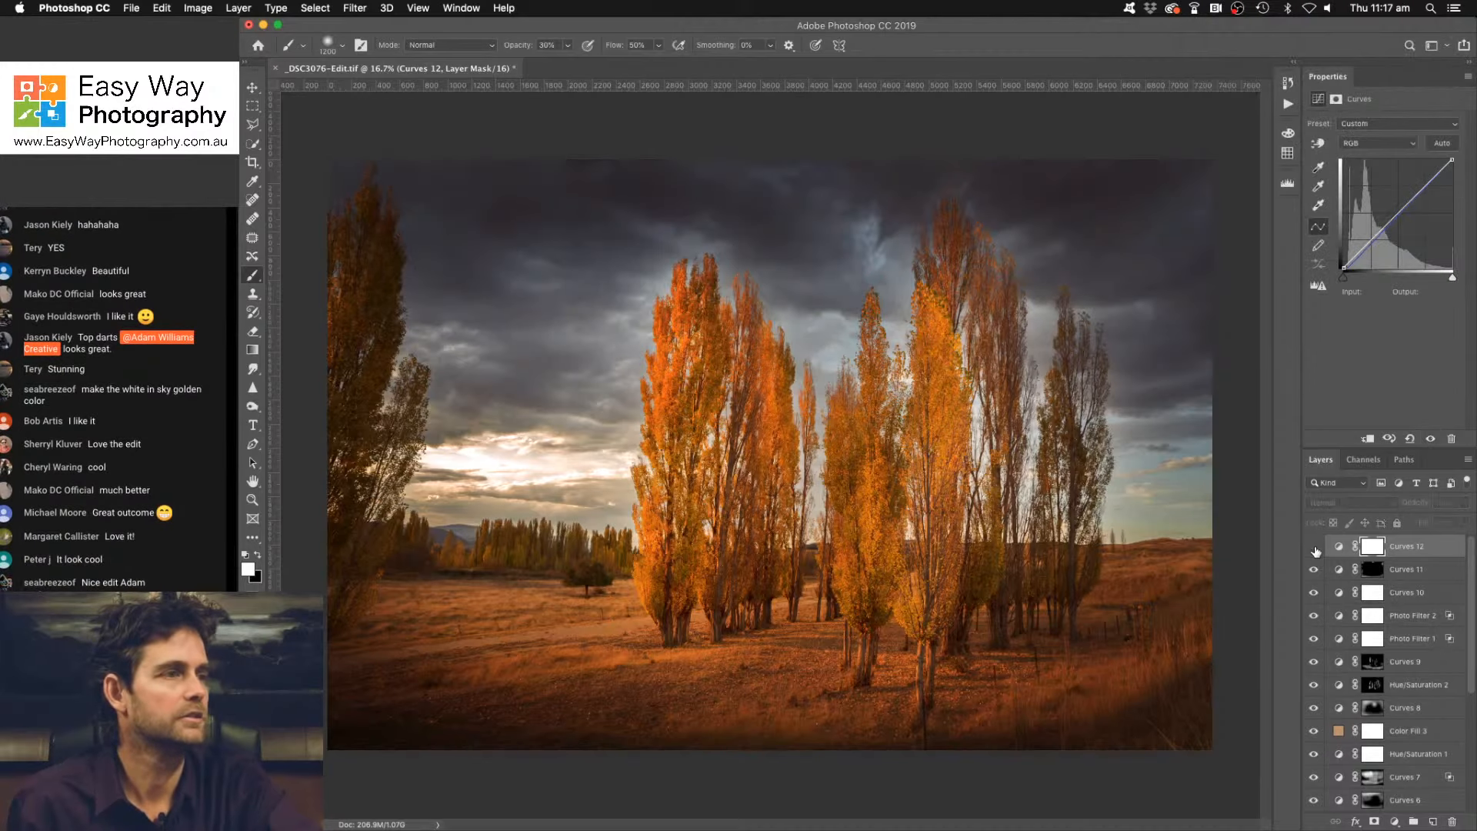
click(1315, 550)
click(1314, 549)
click(1314, 549)
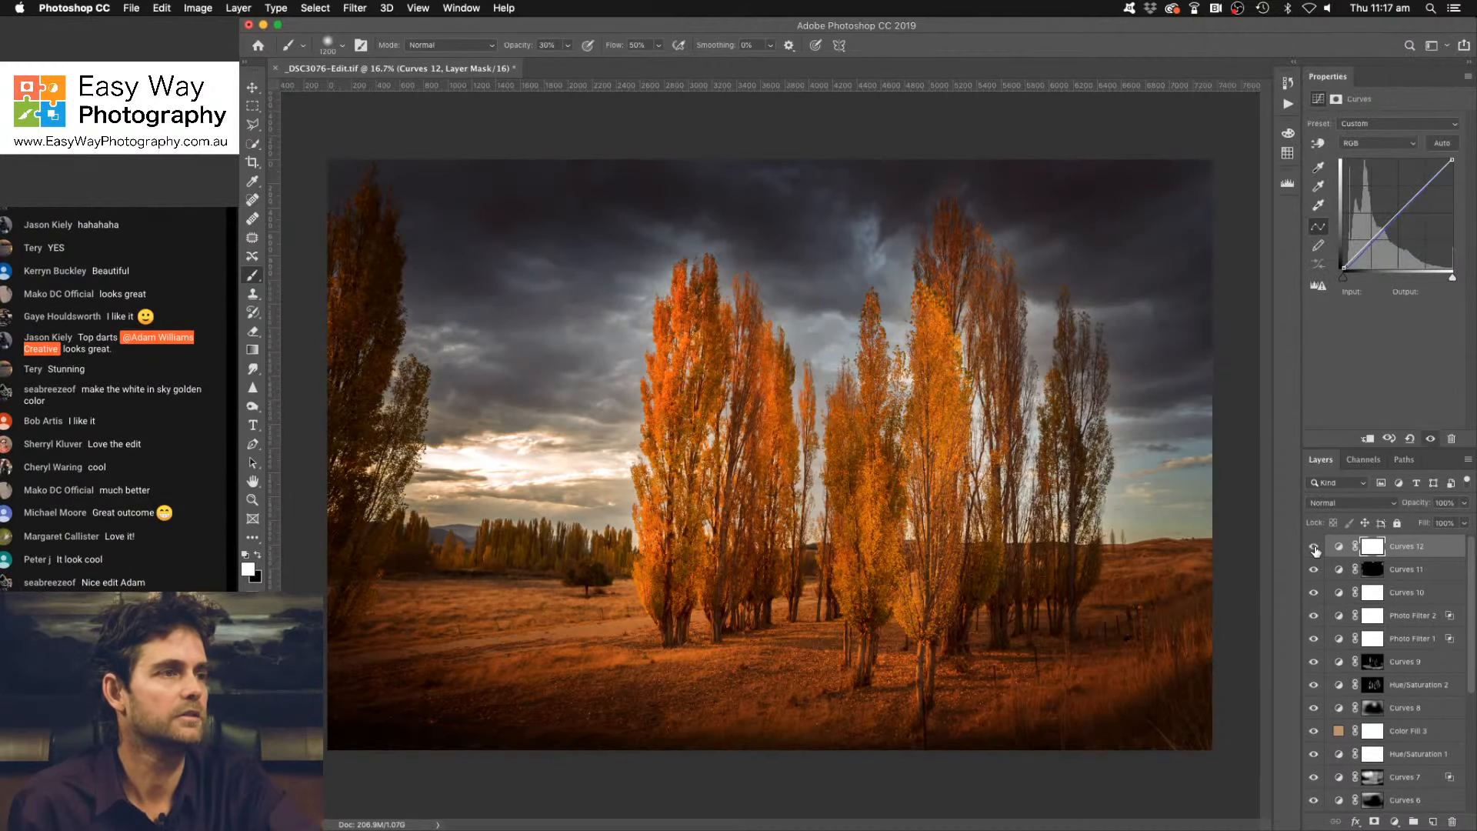
click(1314, 550)
click(1314, 550)
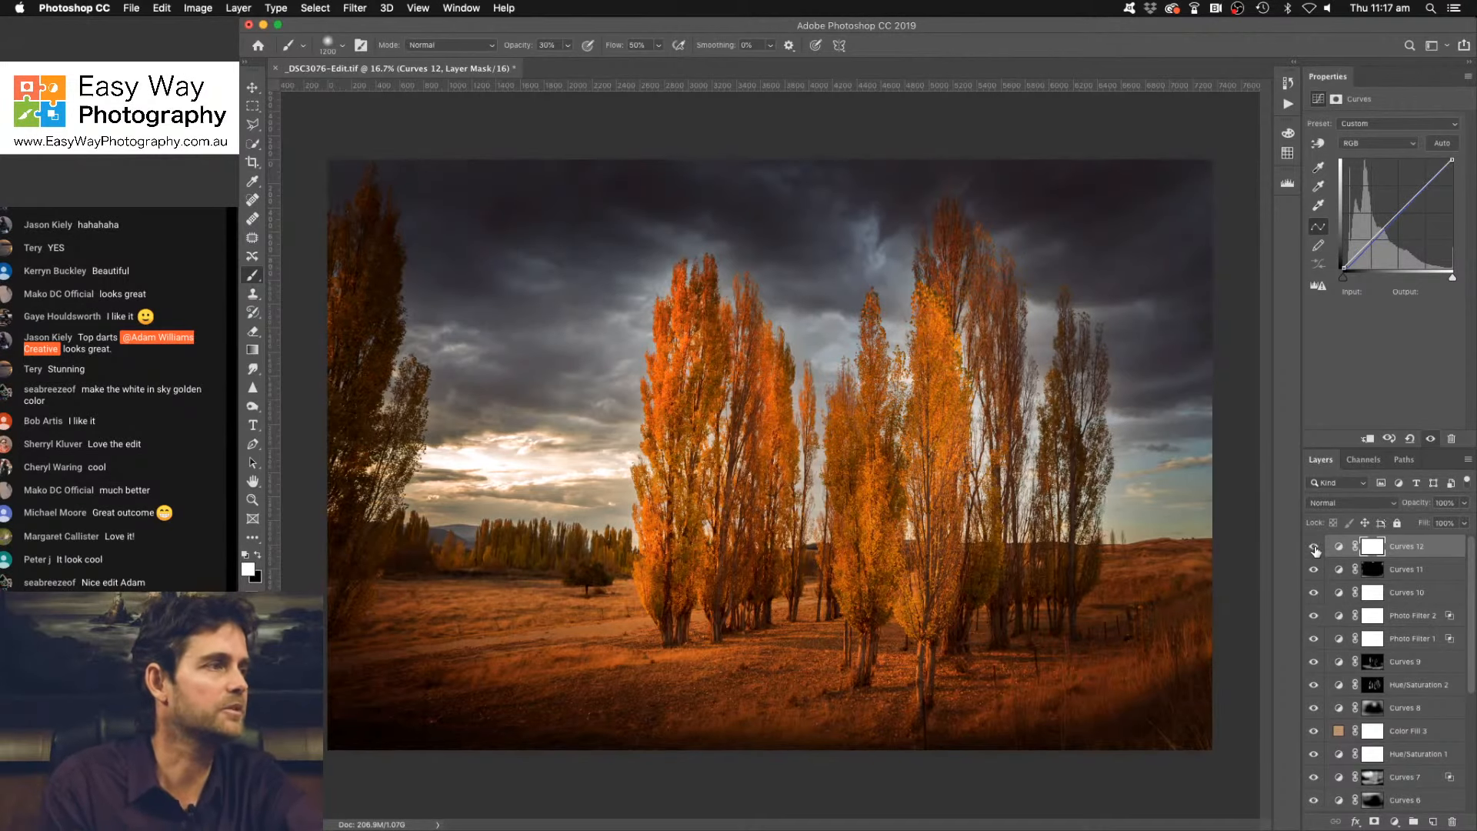
Use Blend If on Curves 12 to fade its effect out of the Underlying Layer's dark tones, with a split black slider.
double_click(1454, 549)
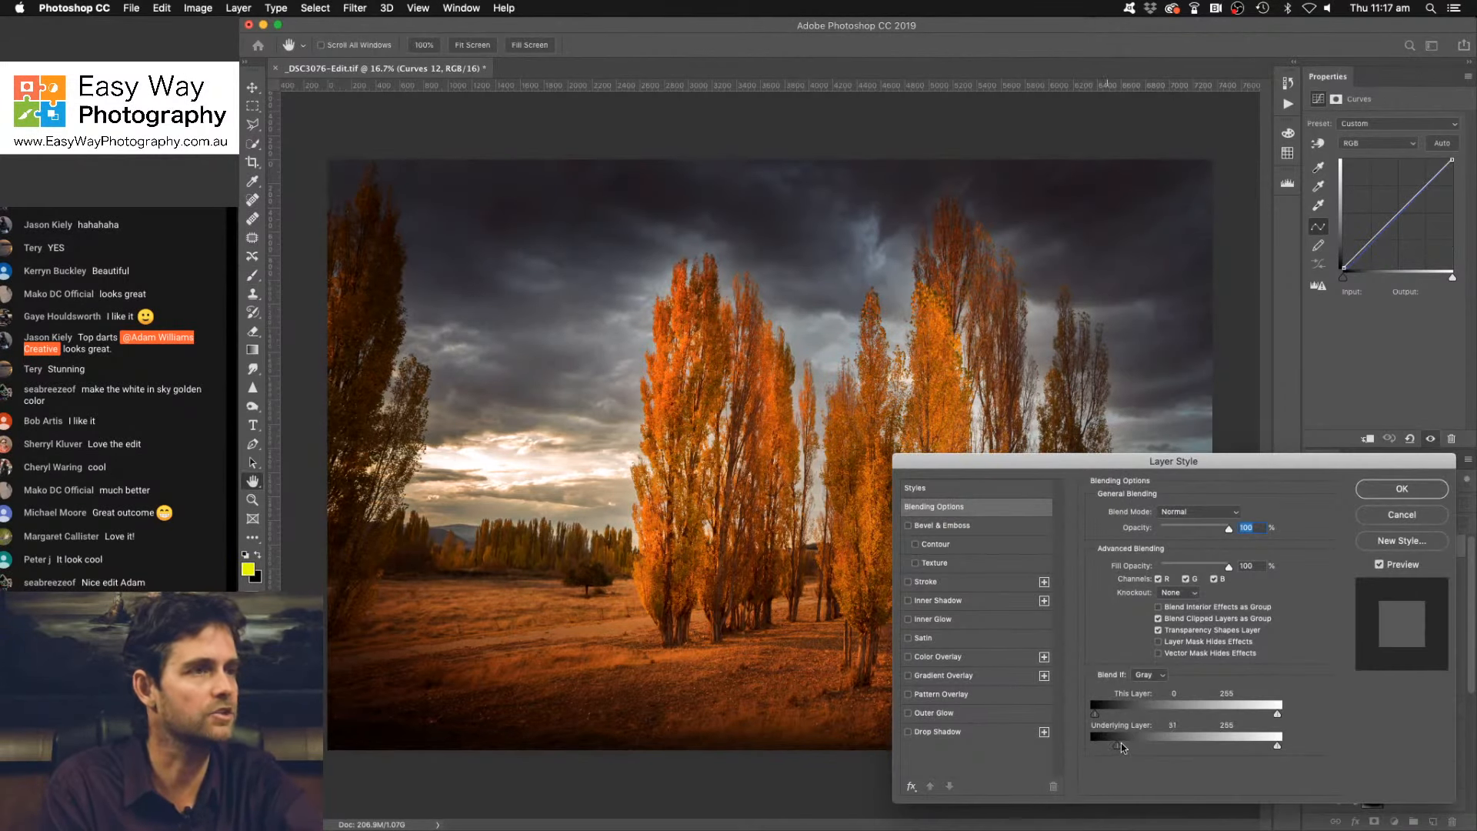
mouse_move(1121, 743)
mouse_down()
mouse_move(1210, 752)
mouse_move(1140, 752)
mouse_up()
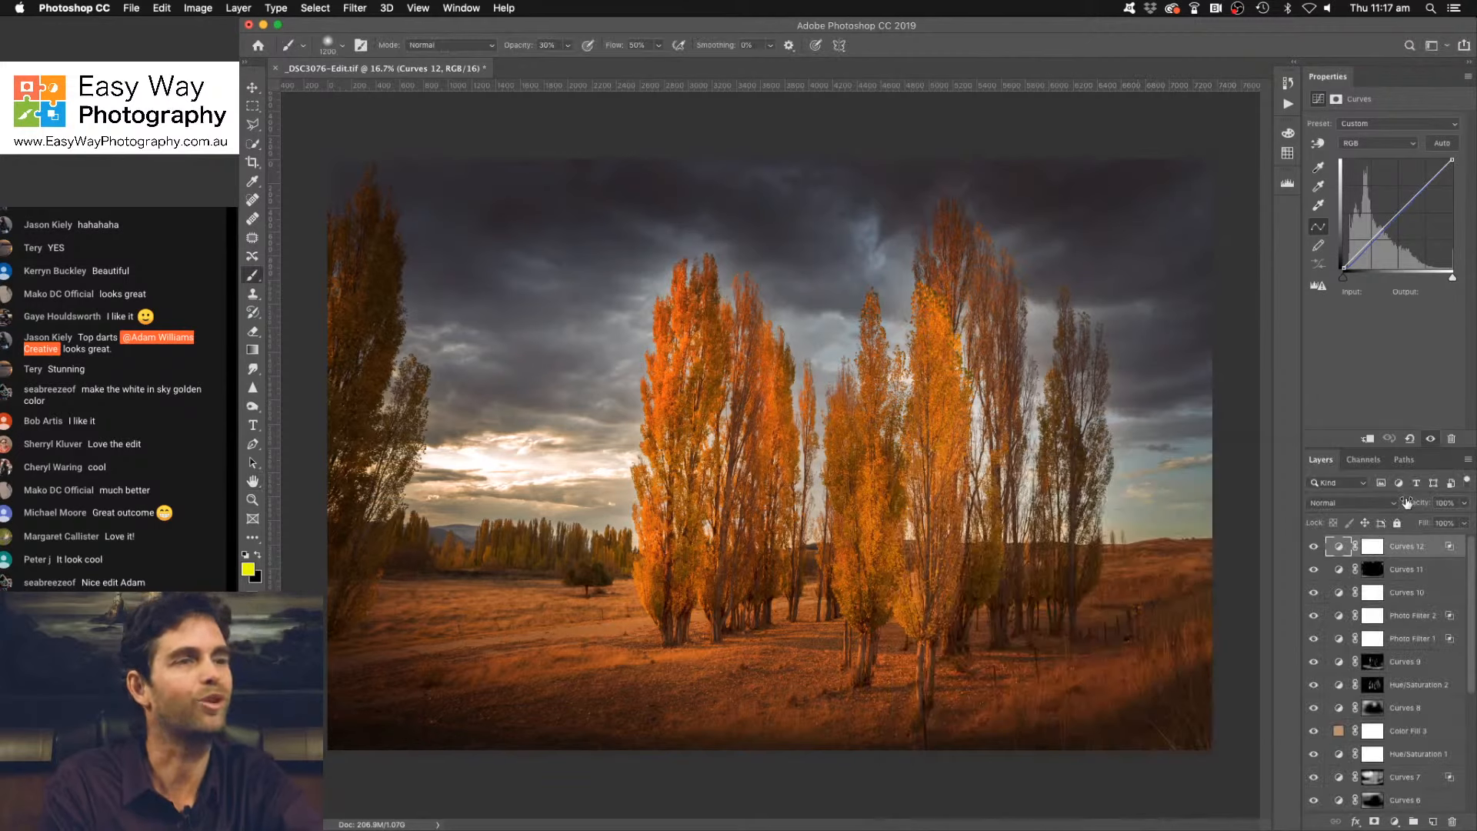
click(1400, 497)
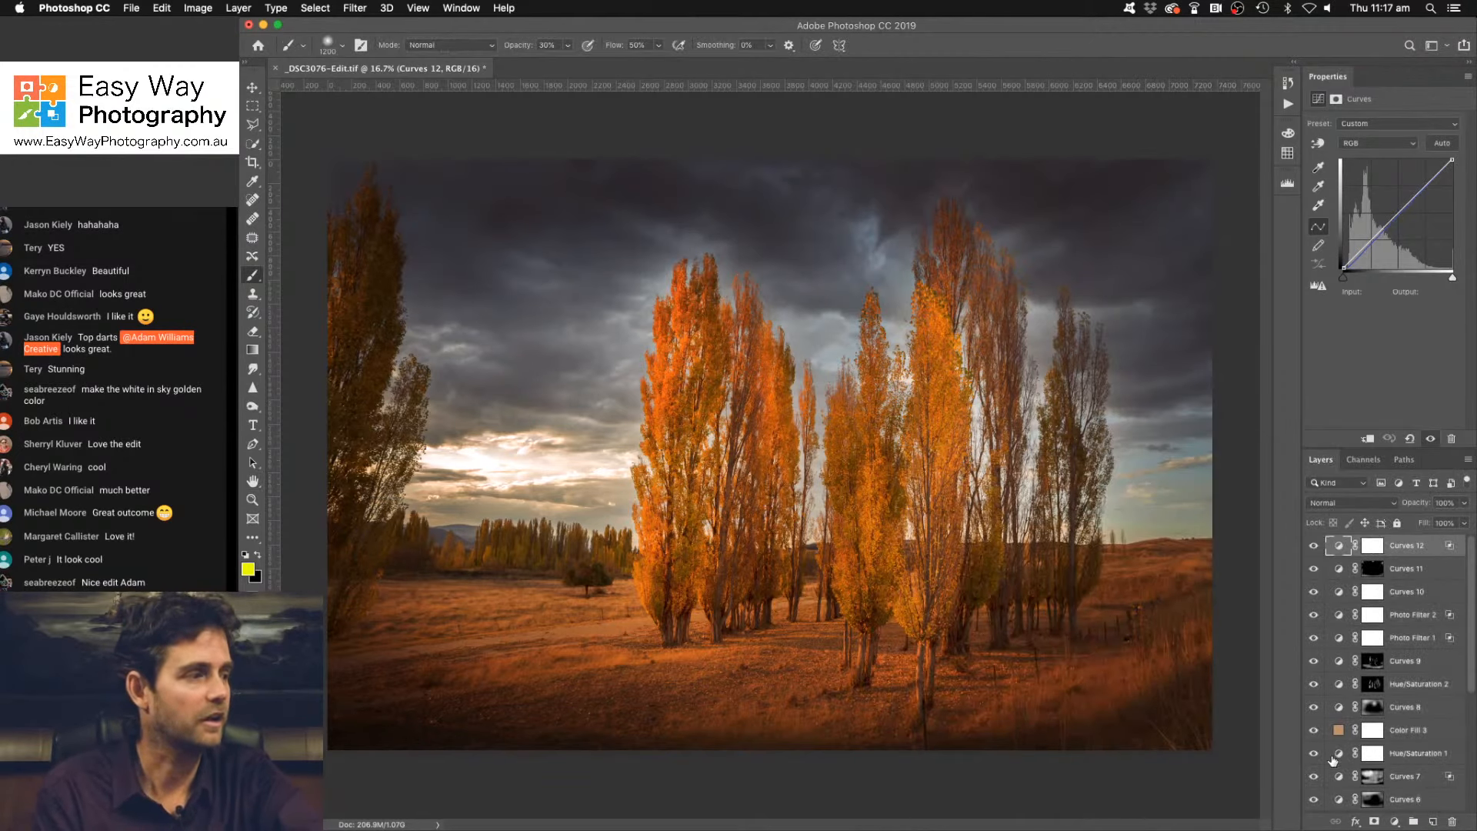
Check the effect of the Blend If setting by repeatedly hiding and showing Curves 12, leaving it shown.
click(1313, 548)
click(1313, 548)
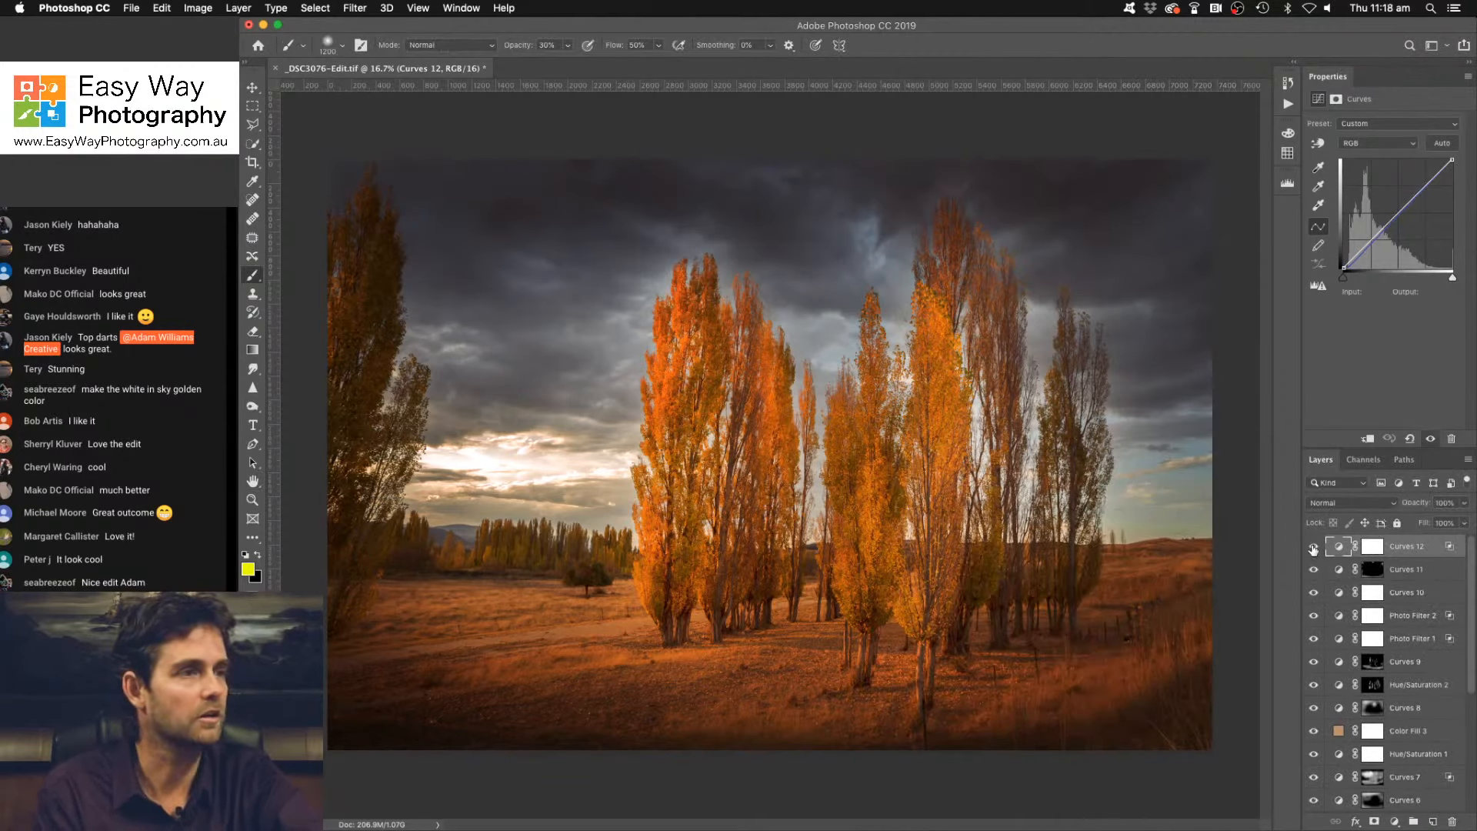
click(1313, 548)
click(1313, 548)
click(1313, 547)
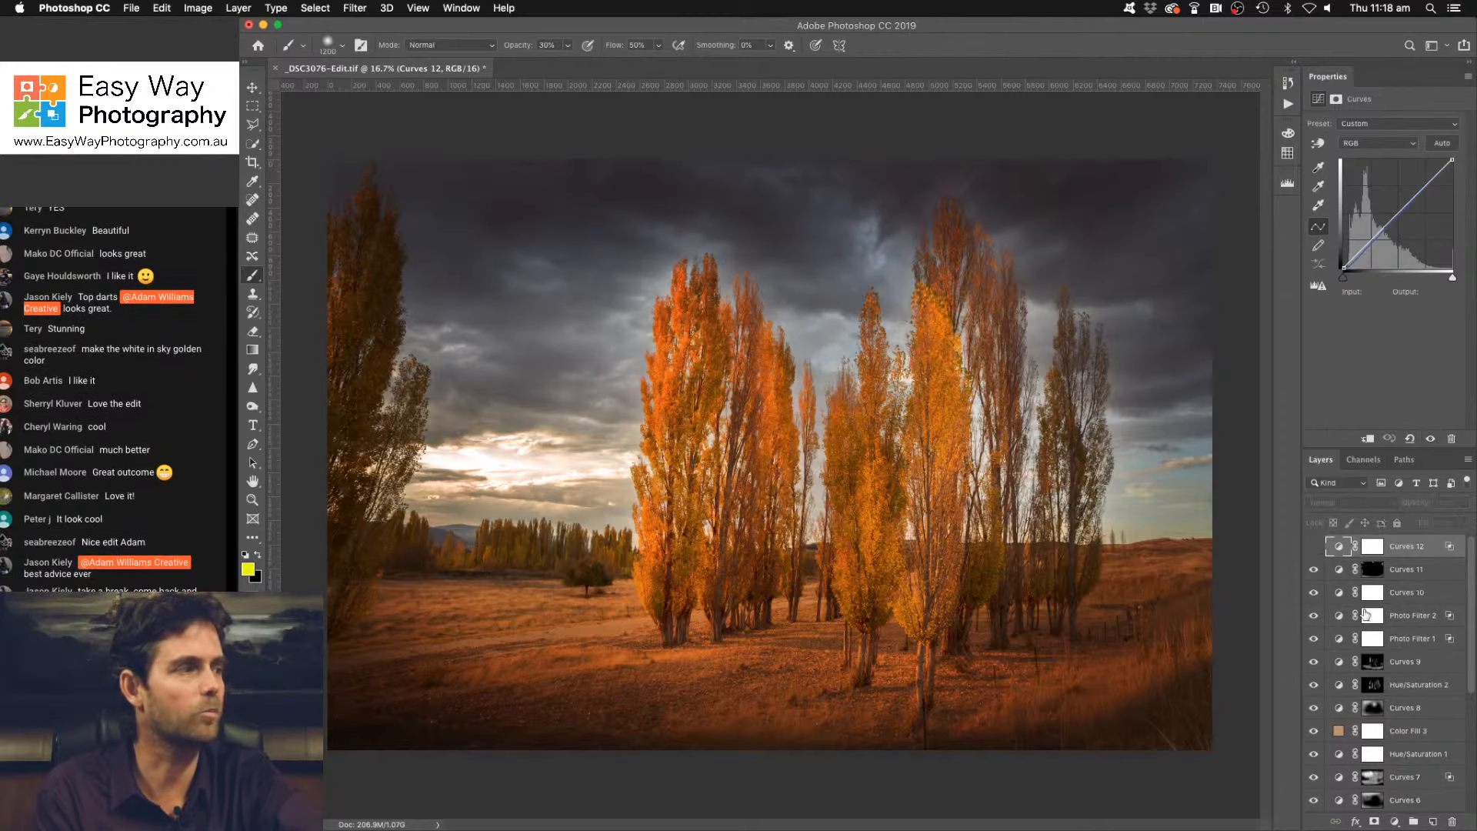
click(1314, 547)
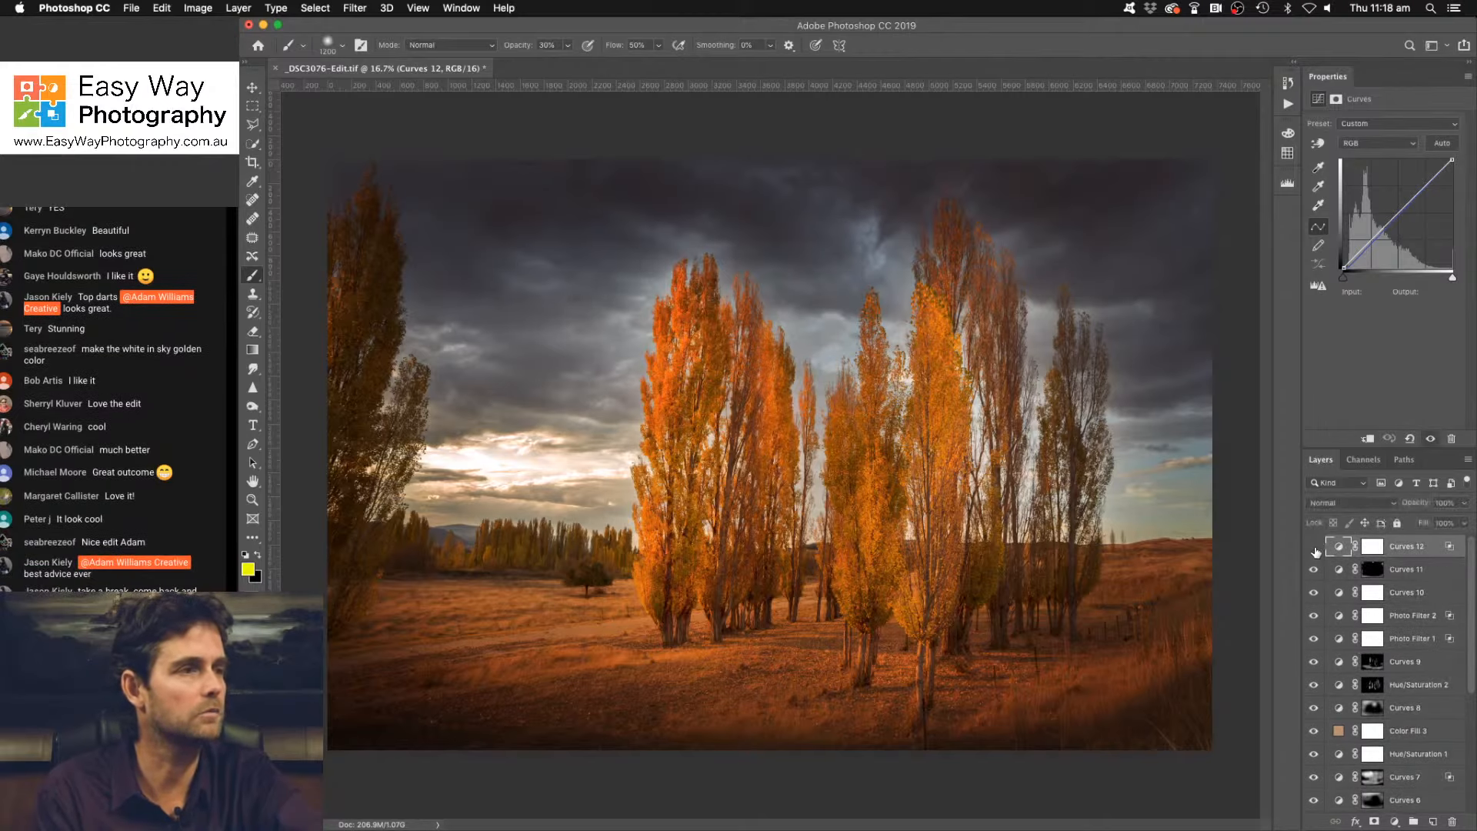
click(1313, 548)
click(1313, 547)
Rotate the whole image 180° to view the composition upside down.
scroll(1355, 632, down, 3)
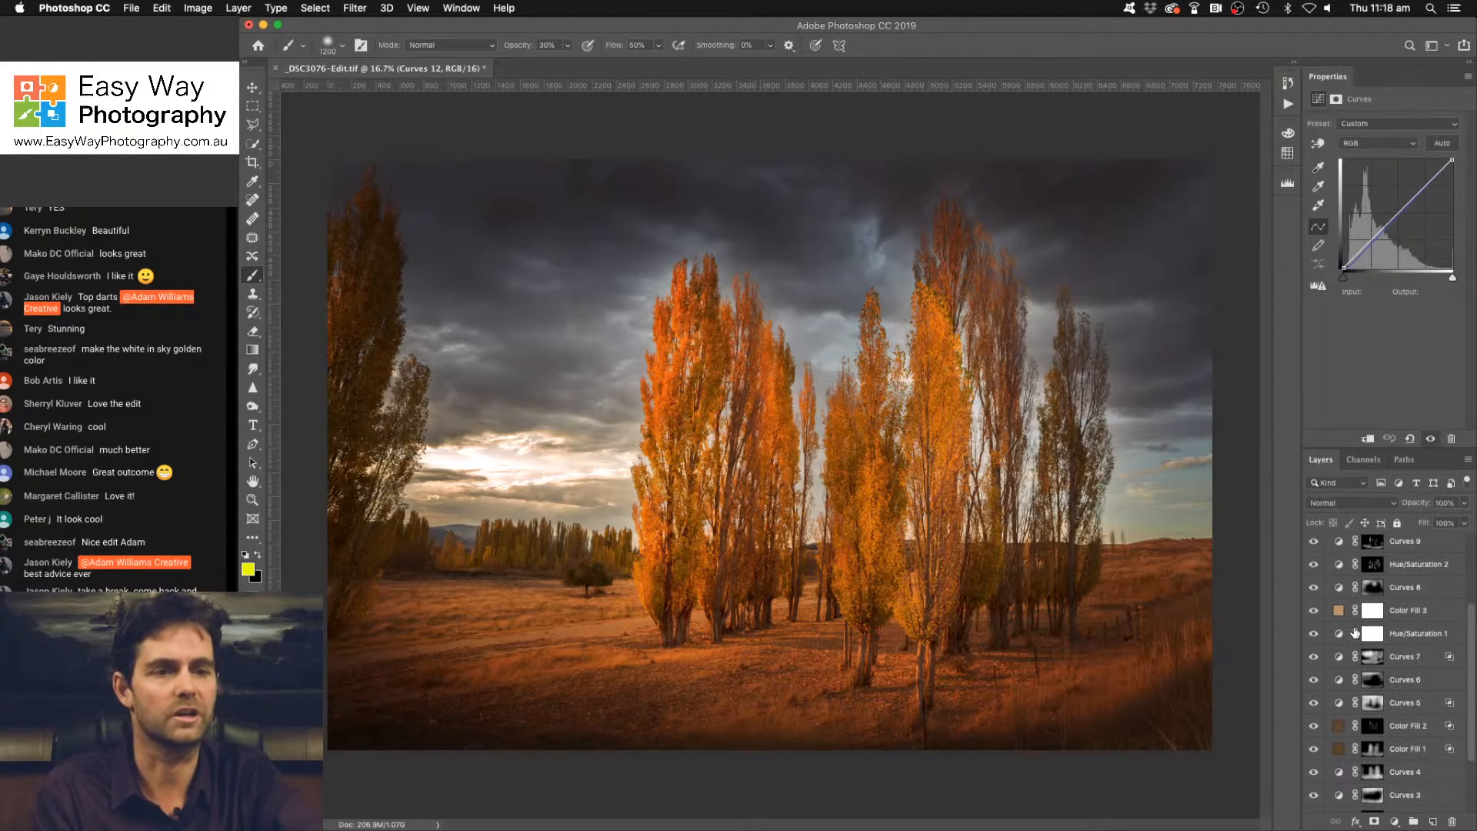
scroll(1355, 632, down, 3)
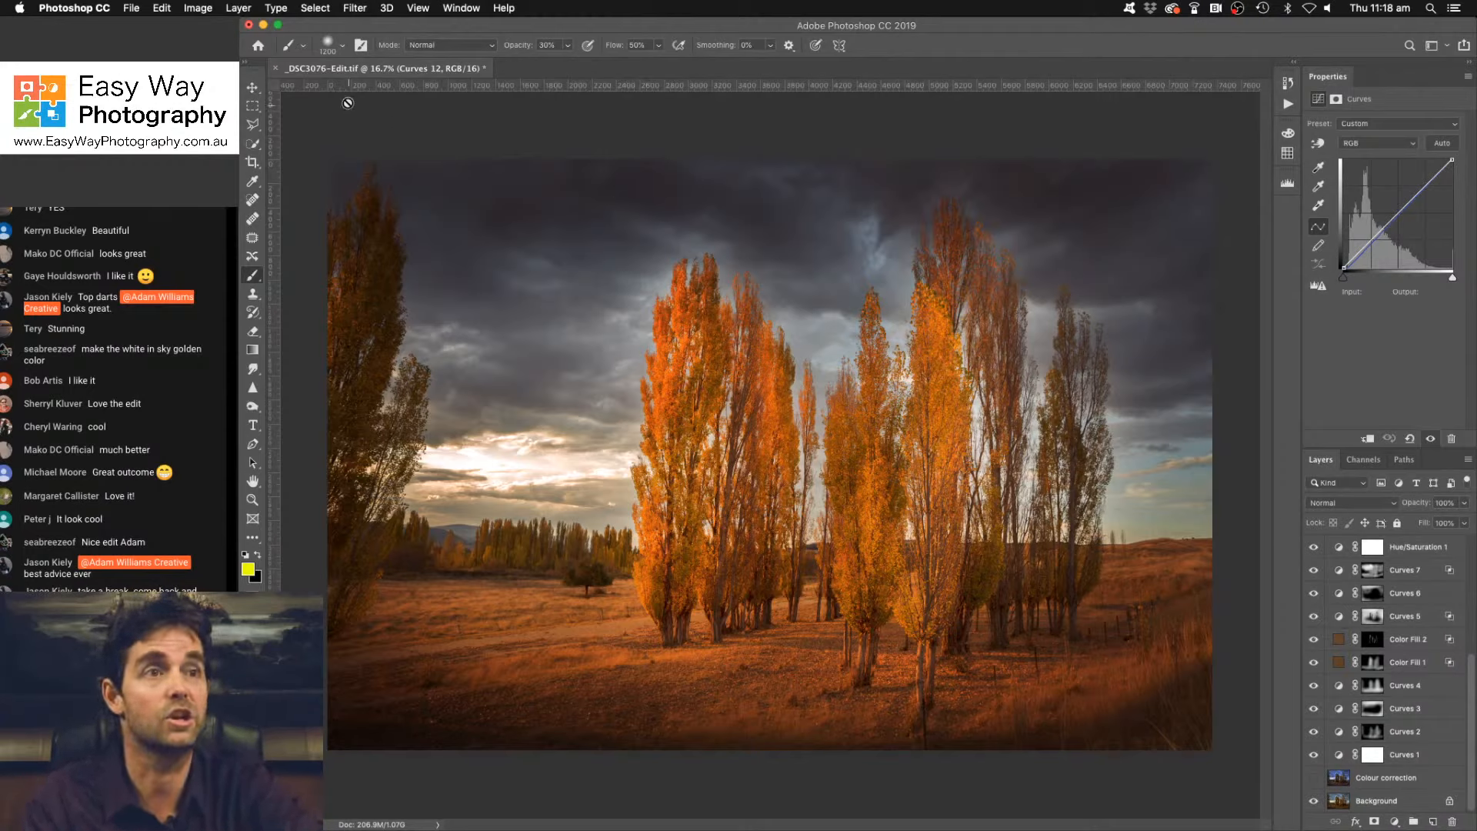
click(199, 9)
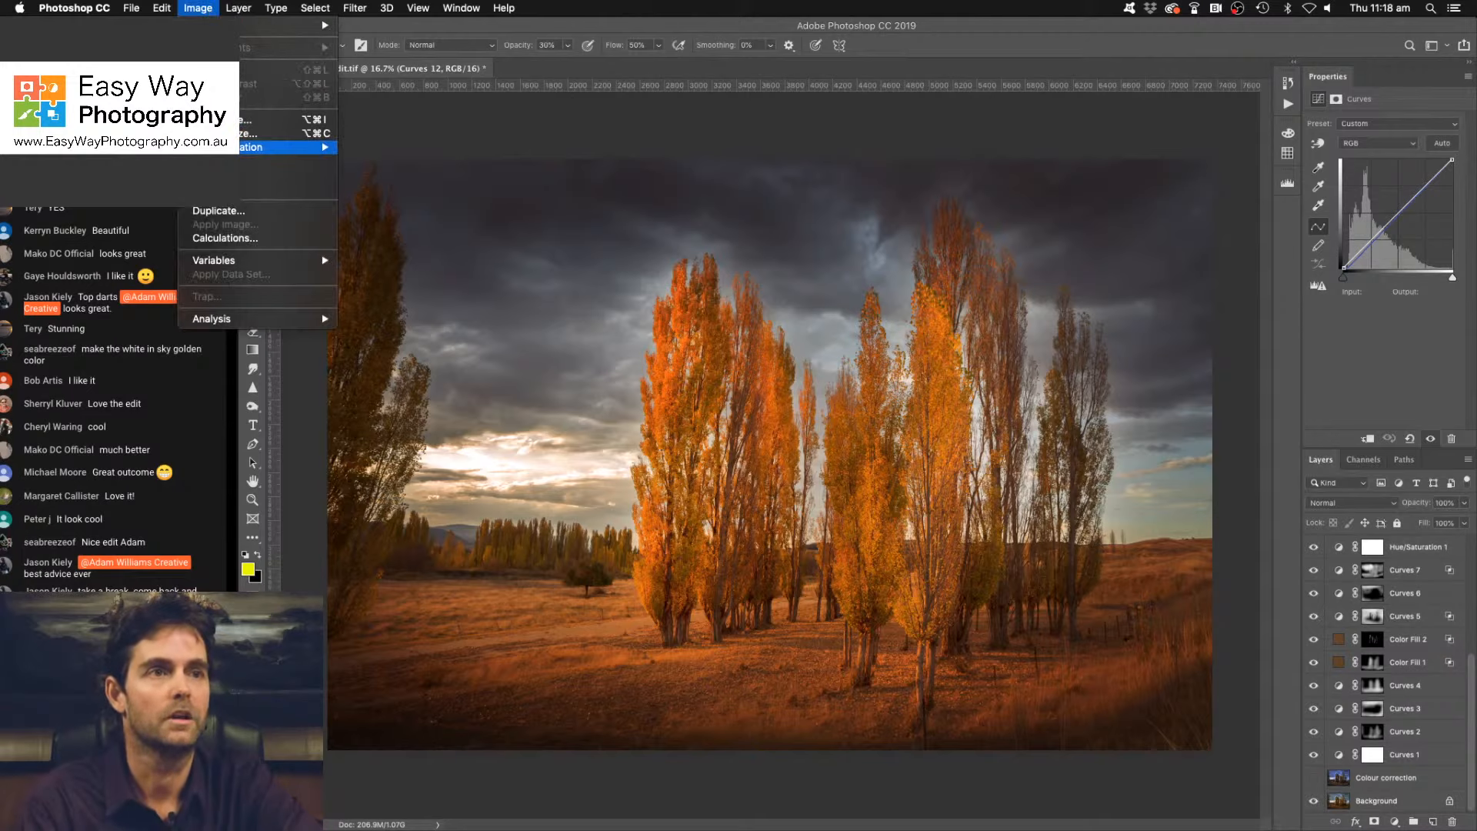
click(645, 273)
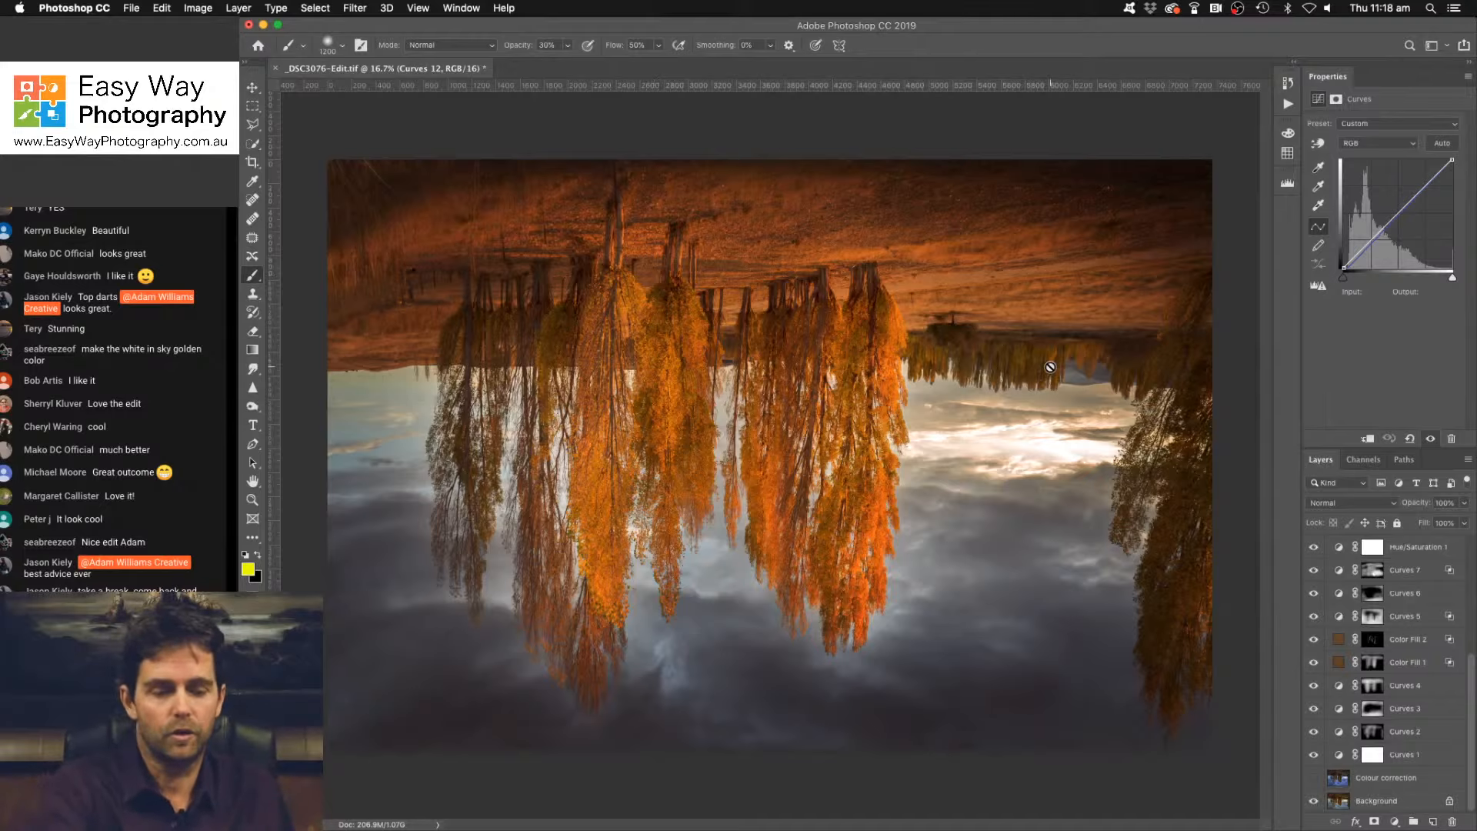
Examine the balance of the upside-down photo at thumbnail size and at 16.7% zoom, and undo the 180° rotation.
key(super+minus)
key(super+minus)
key(super+minus)
key(super+minus)
key(super+minus)
key(super+minus)
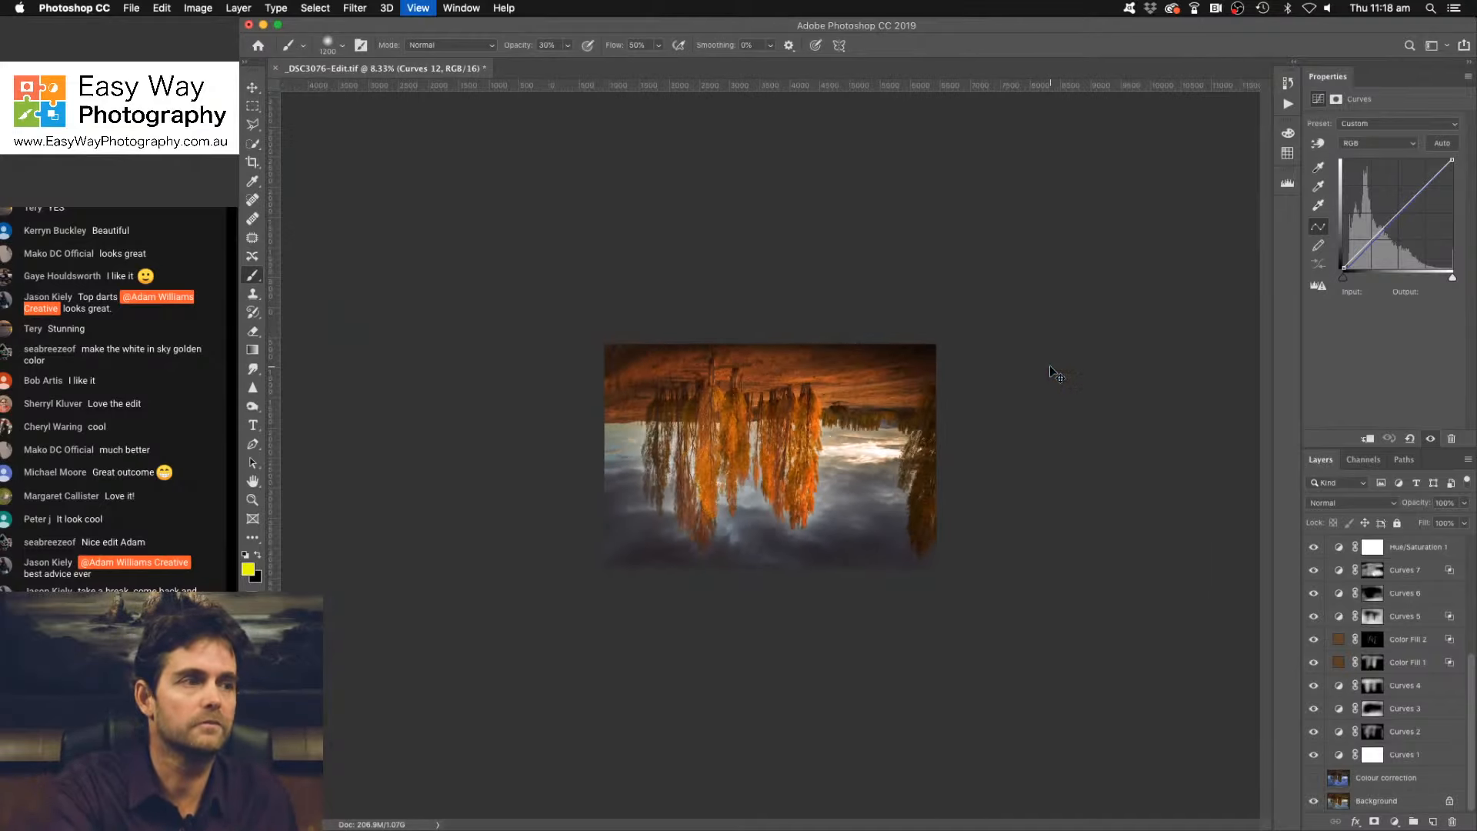
key(super+minus)
key(super+minus)
key(super+minus)
key(super+minus)
key(super+minus)
key(super+minus)
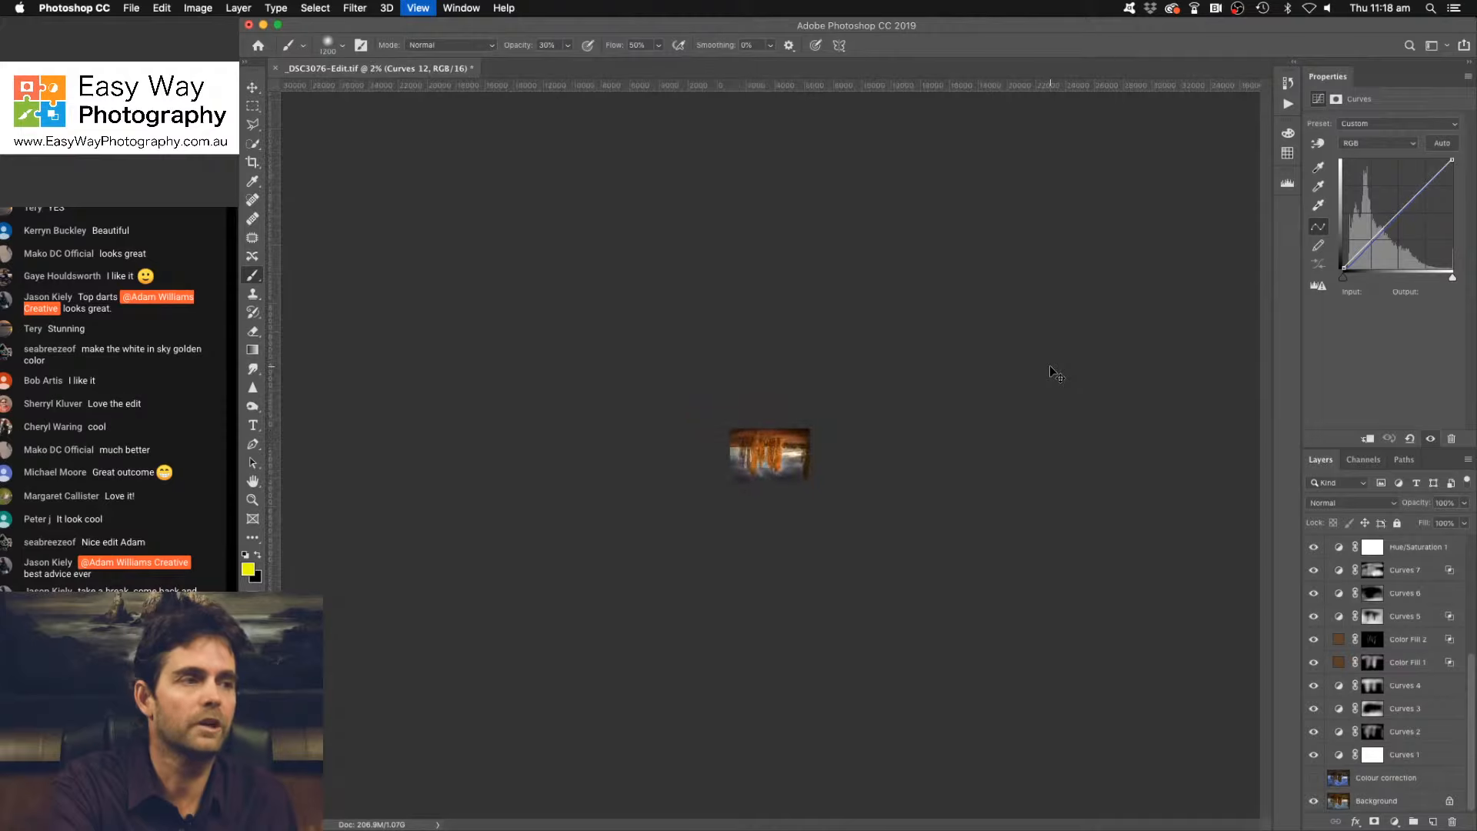
key(super+minus)
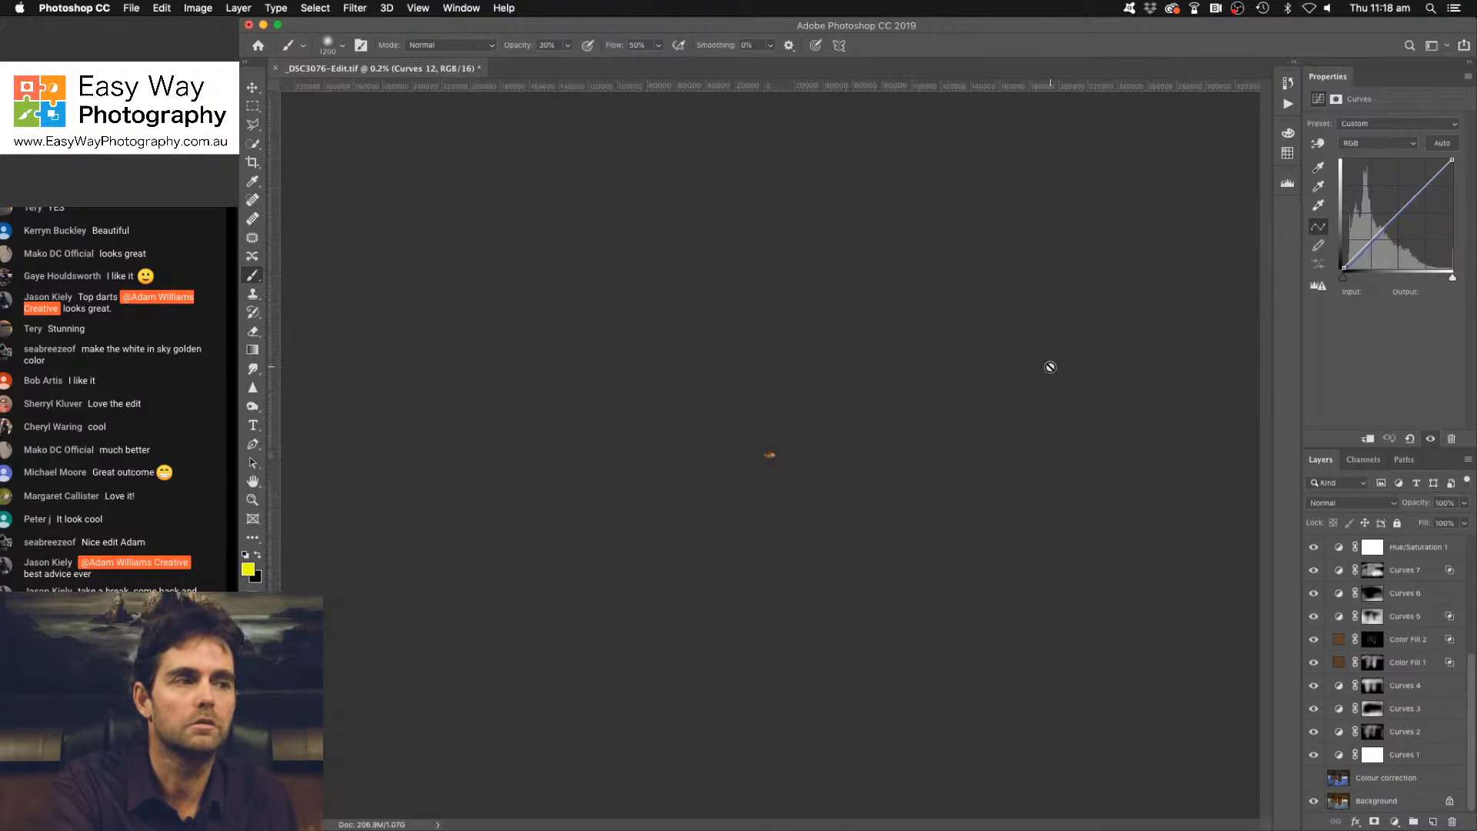
key(super+plus)
key(super+plus)
key(super+plus)
key(super+plus)
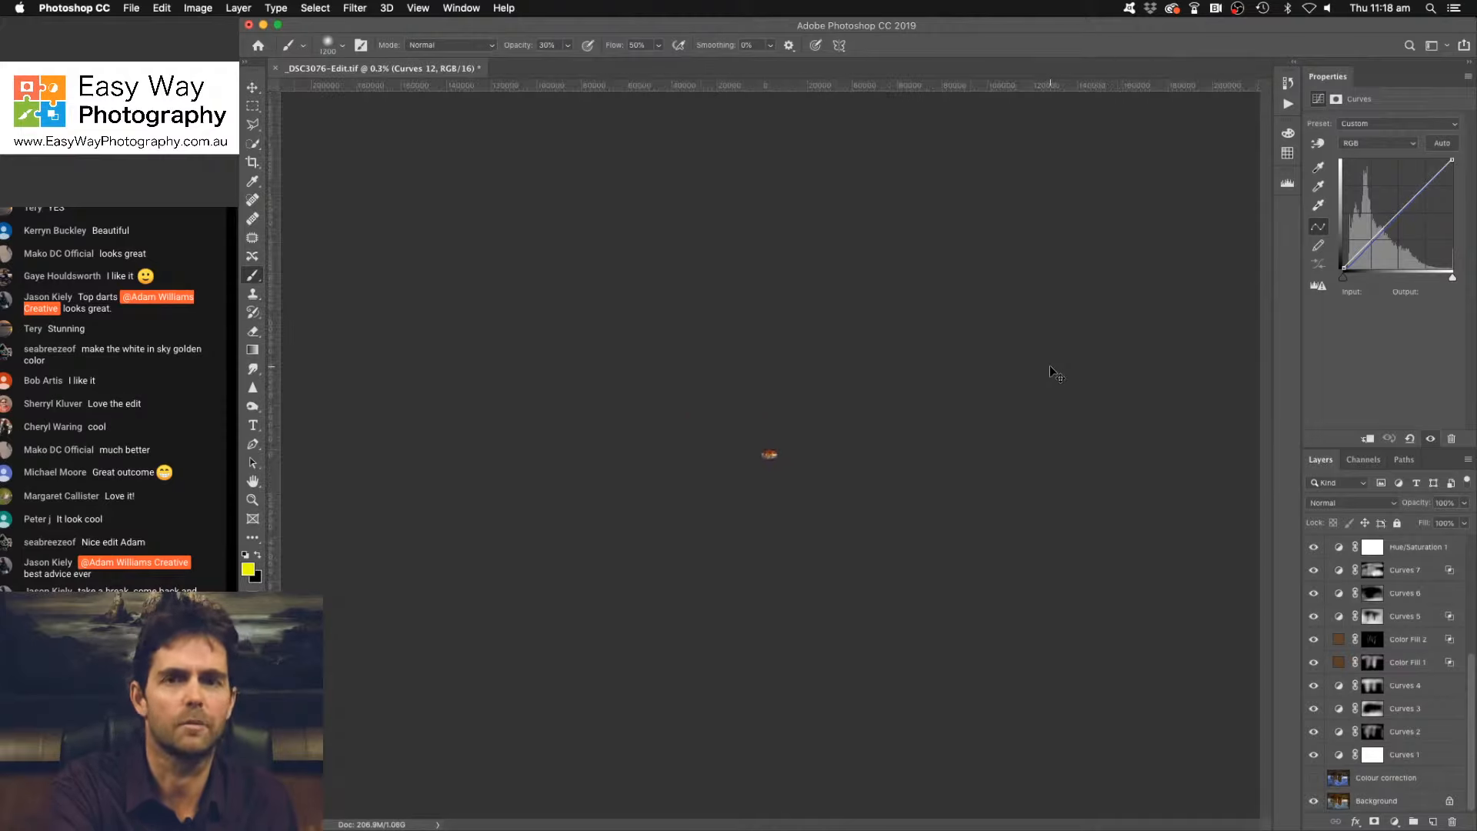
key(super+plus)
key(super+plus)
key(super+plus)
key(super+plus)
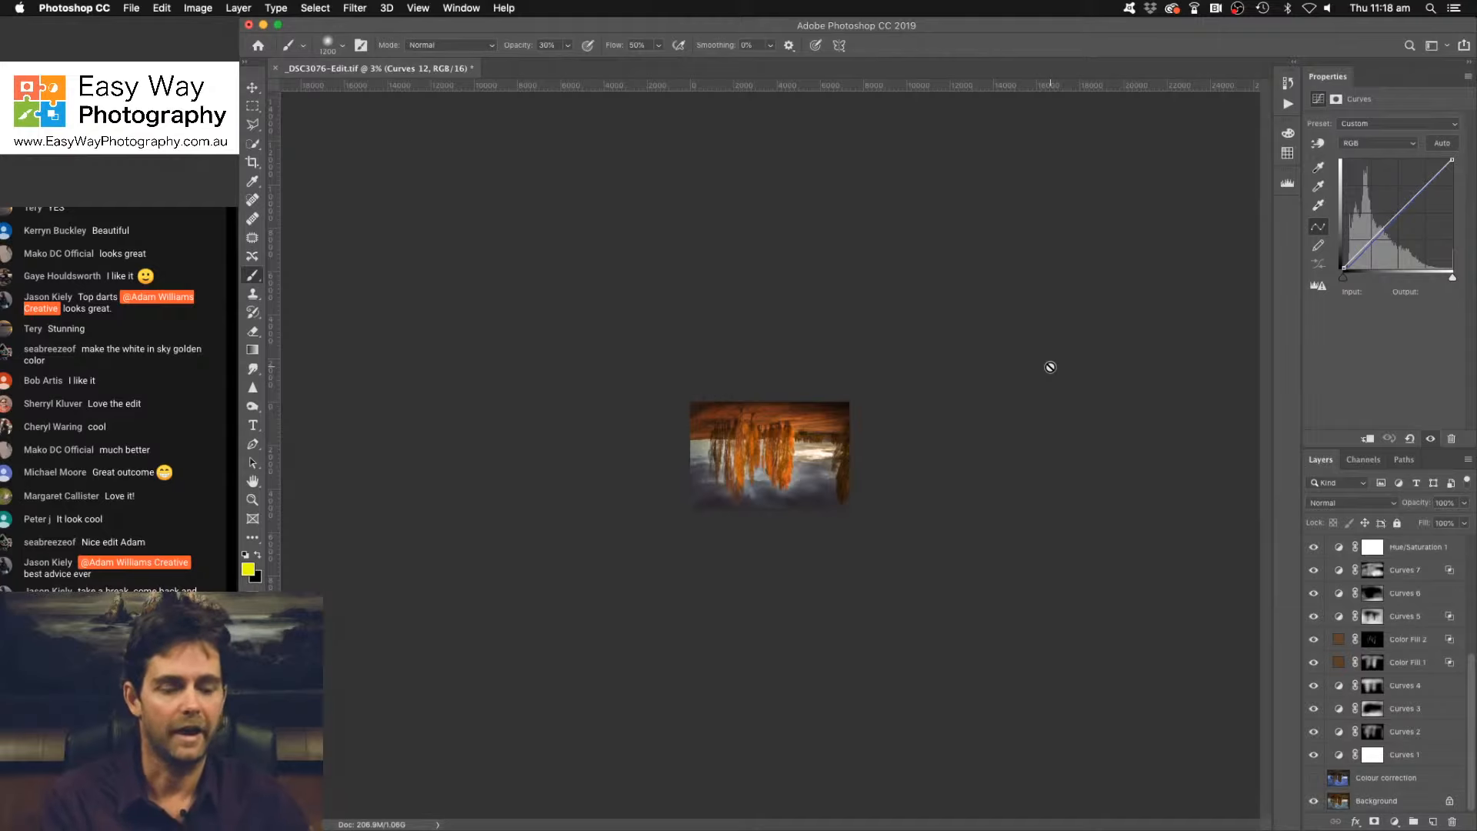
key(super+equal)
key(super+equal)
key(super+equal)
key(super+equal)
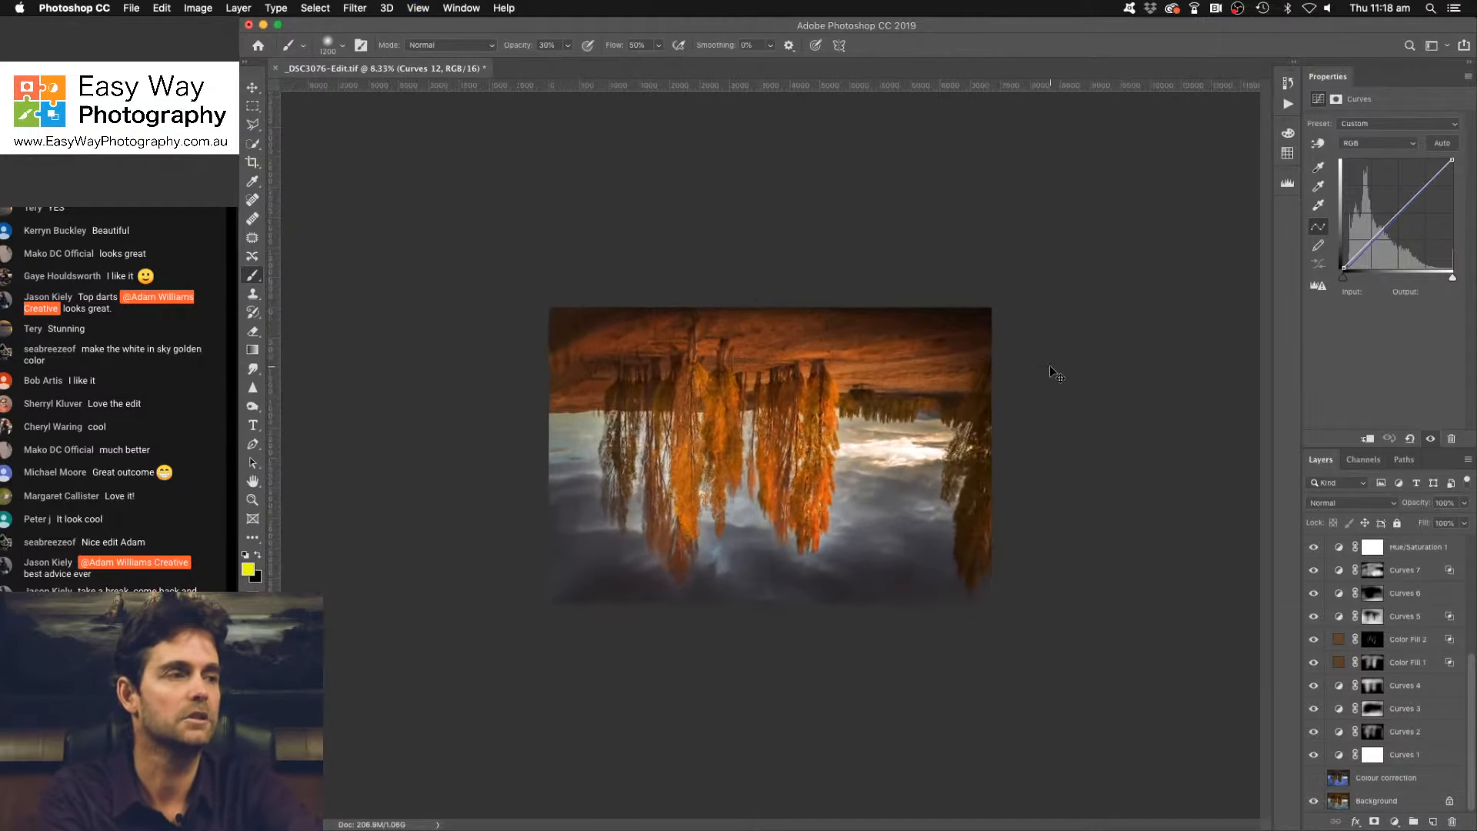
key(super+equal)
key(super+equal)
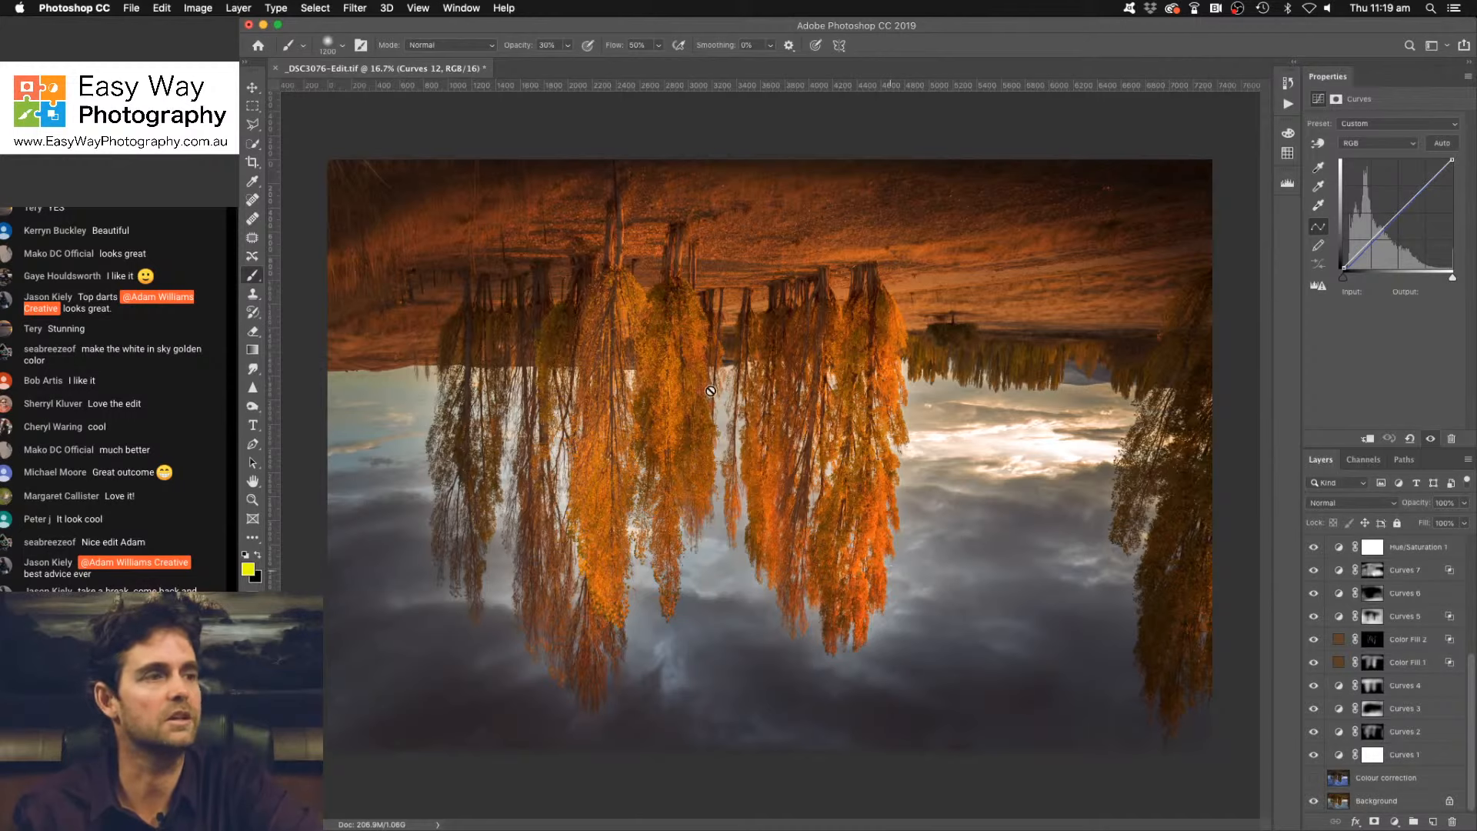
key(super+z)
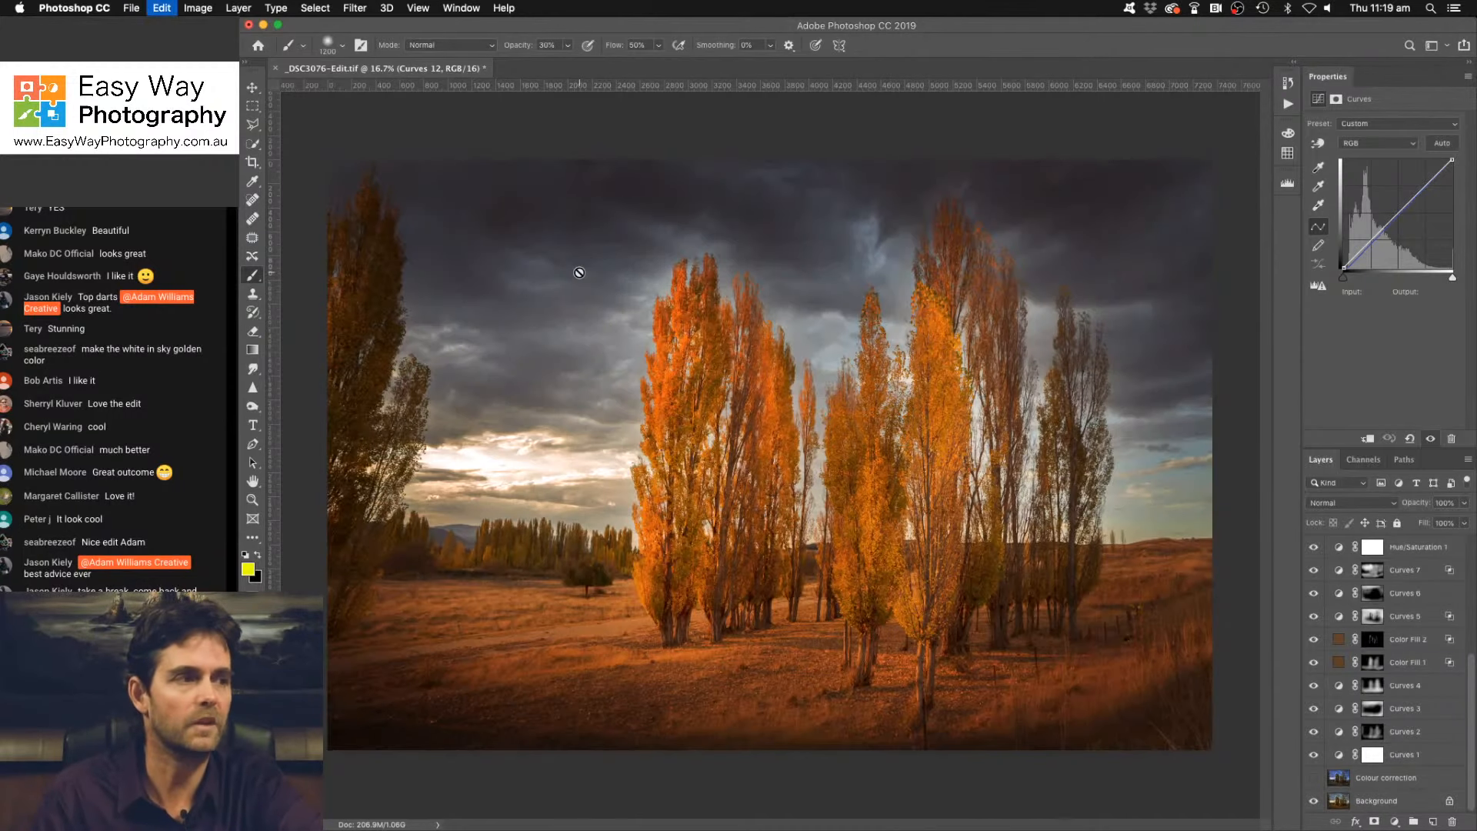
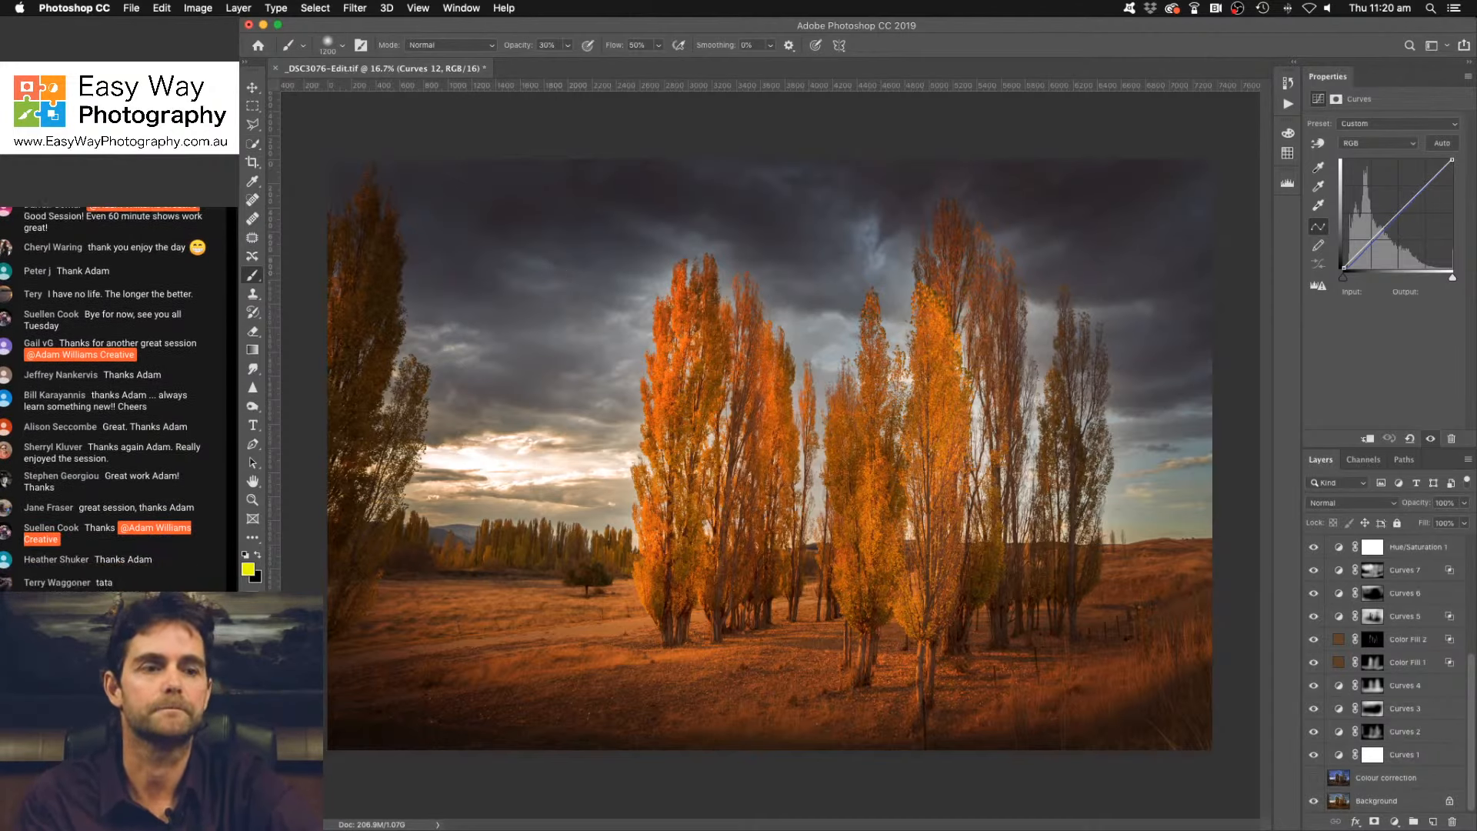
Switch to Chrome.
key(super+Tab)
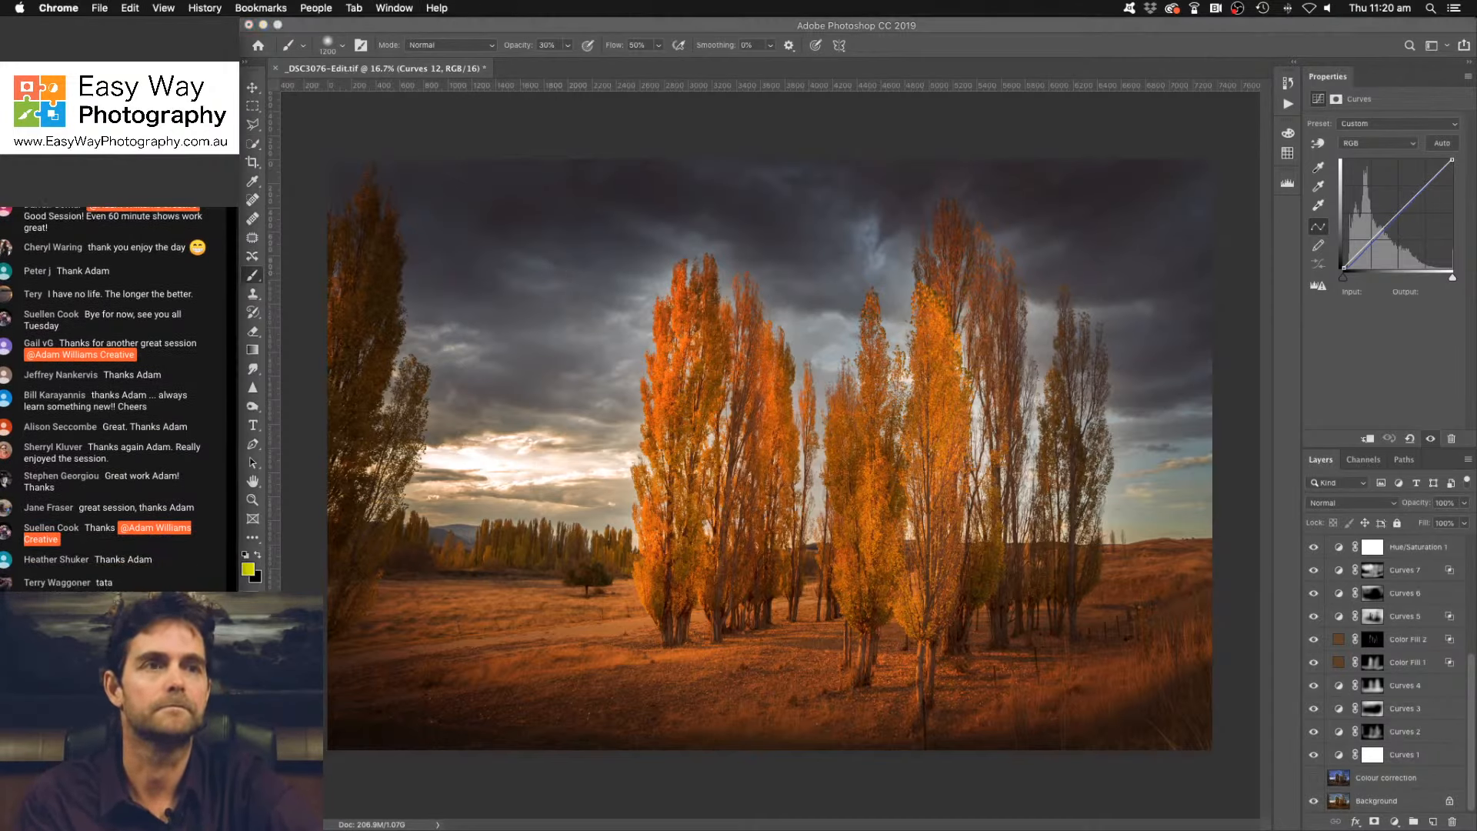